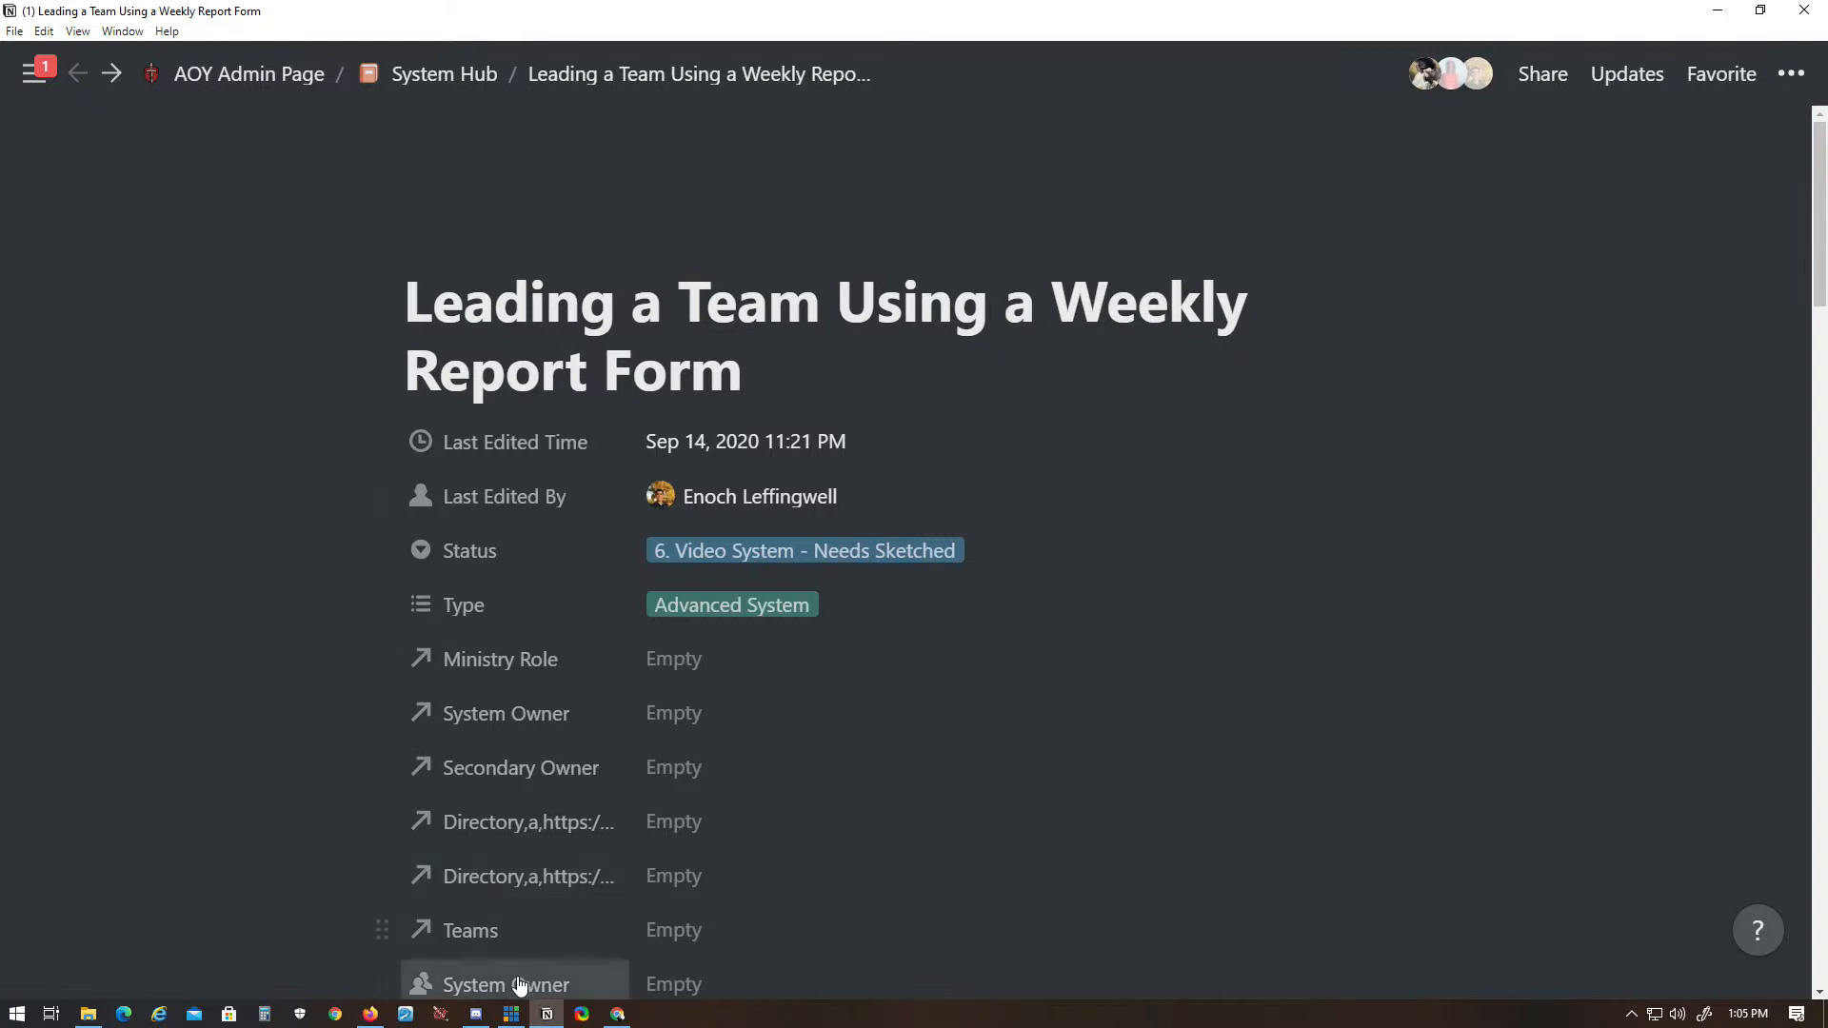
- Review the weekly report form system page, from its properties and procedure steps through the supporting videos, attachments and notes
{"action": "left_click", "coordinate": [480, 1020]}
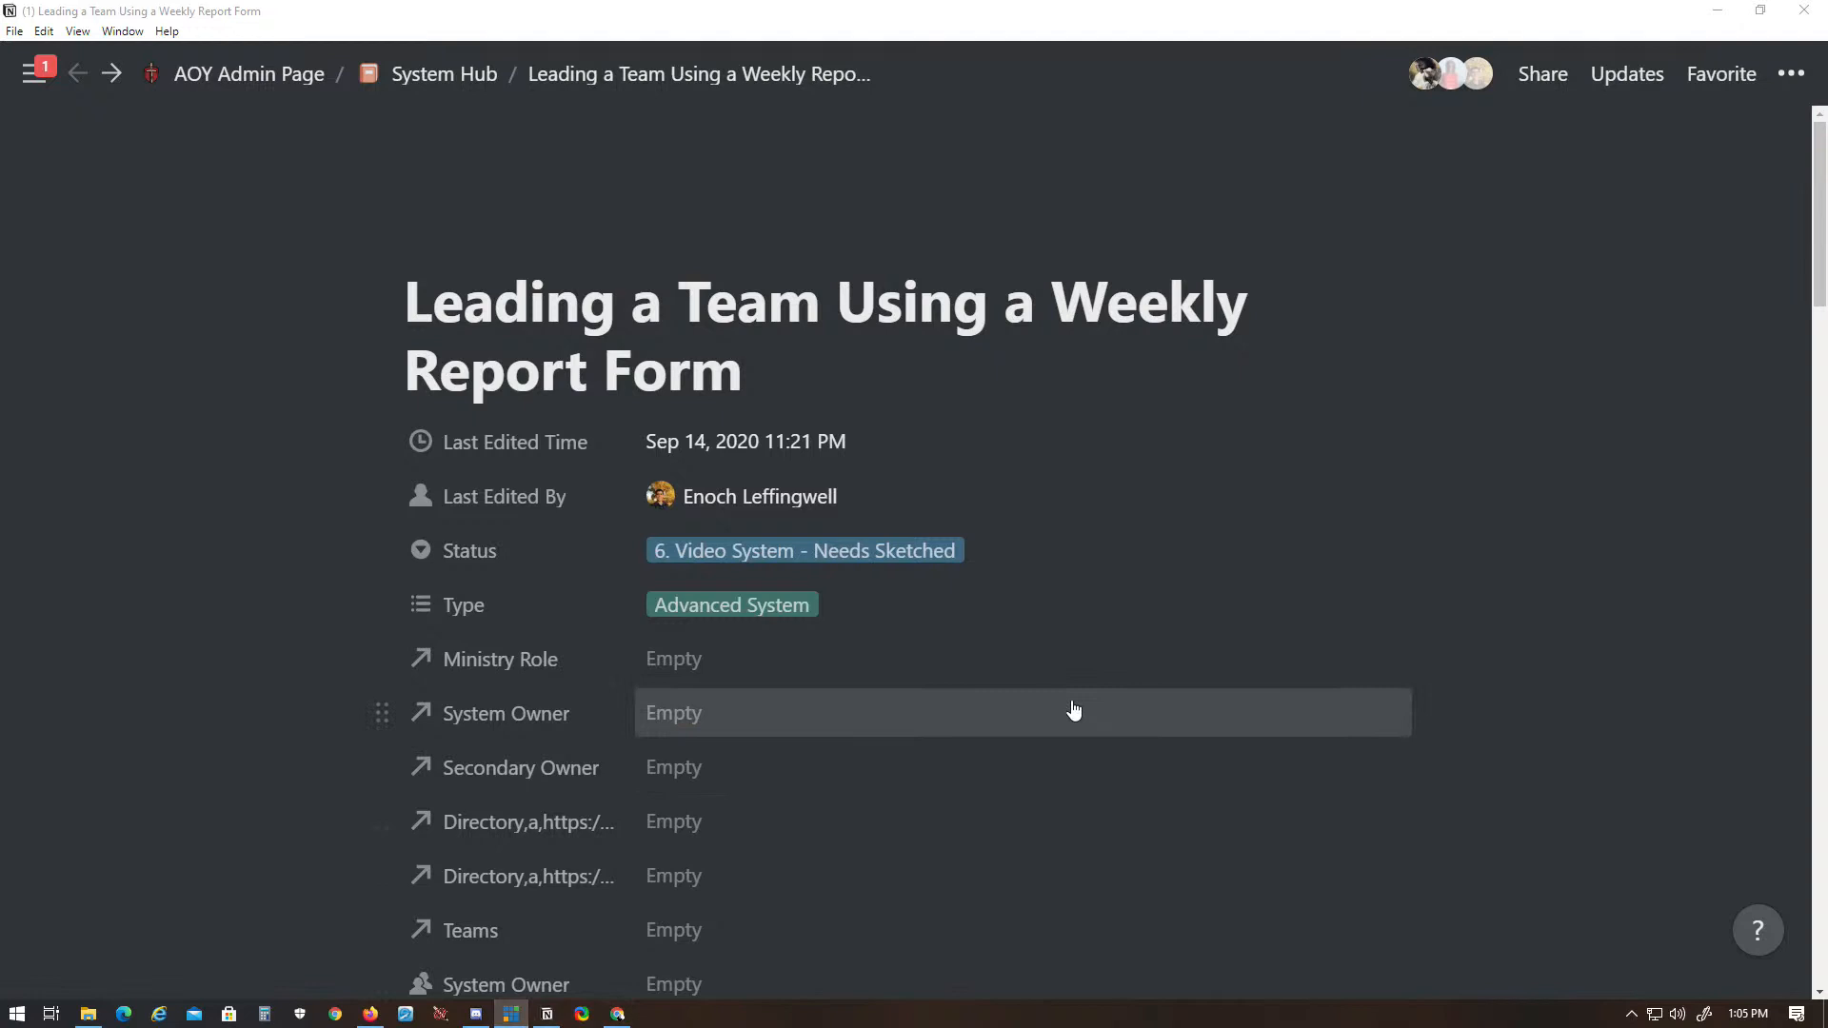
{"action": "scroll", "coordinate": [1074, 712], "scroll_direction": "down", "scroll_amount": 10}
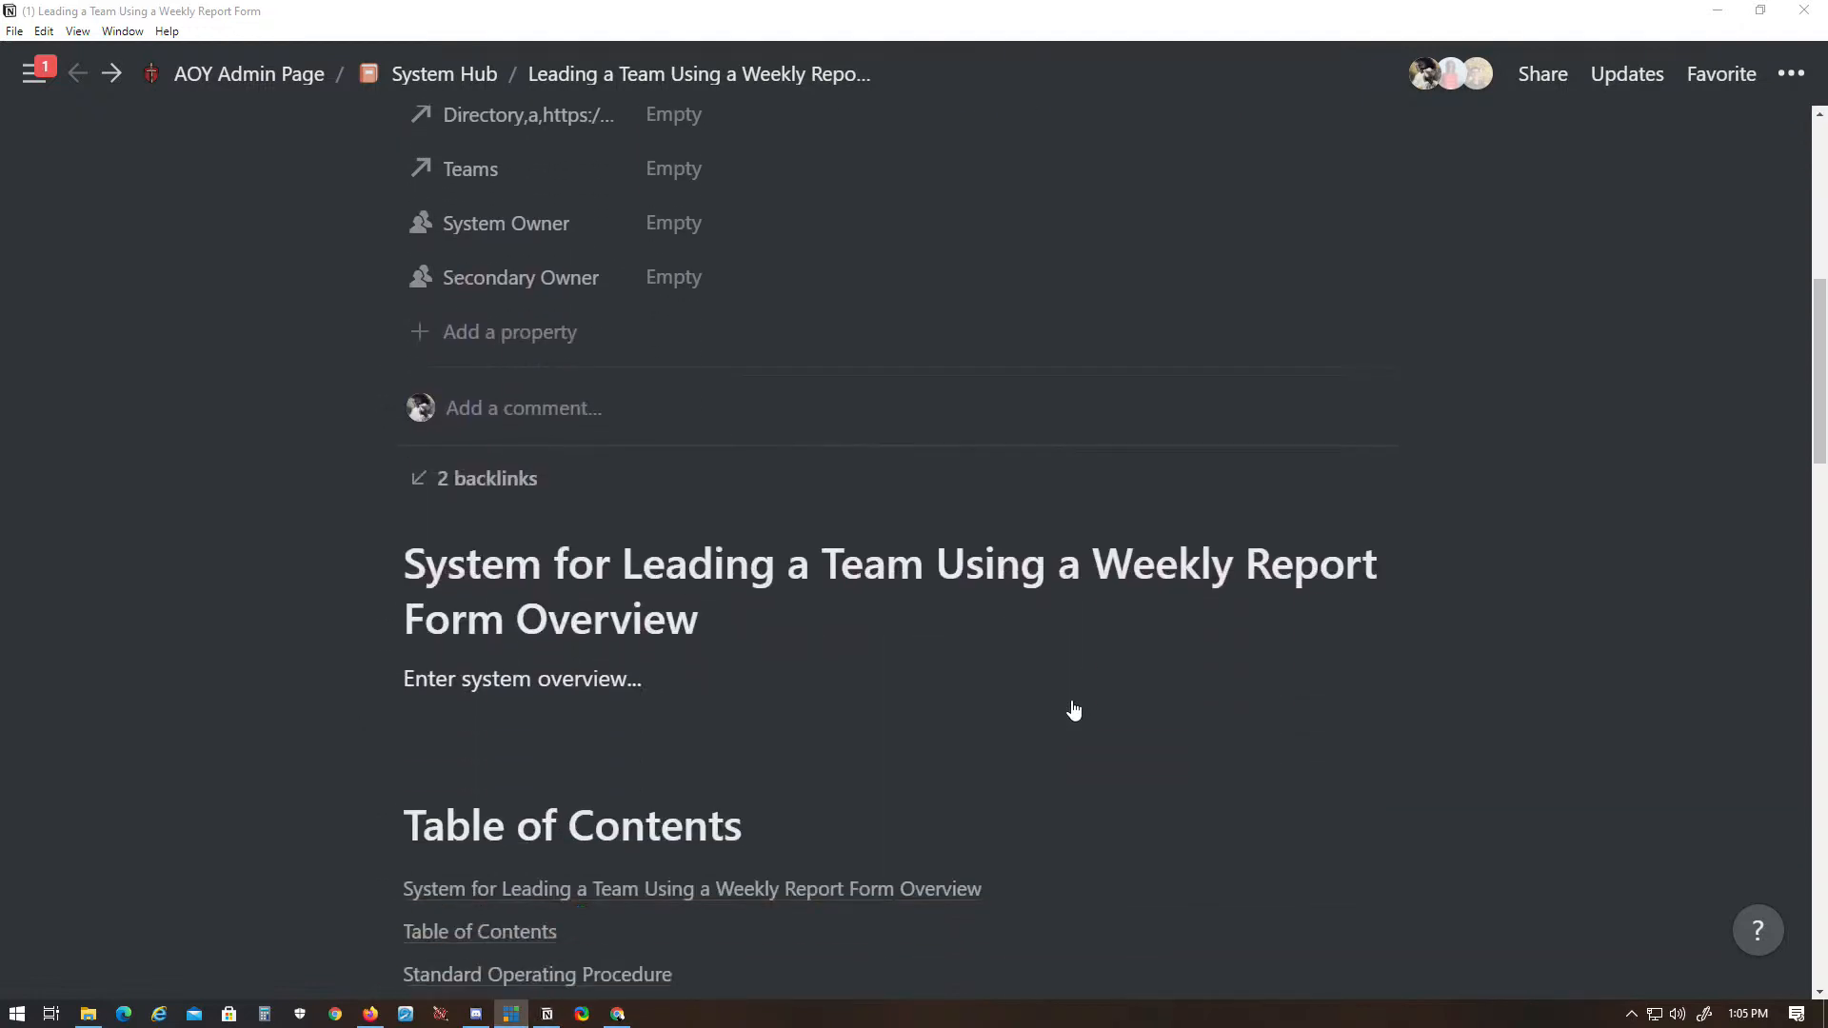
{"action": "scroll", "coordinate": [1074, 709], "scroll_direction": "down", "scroll_amount": 1}
{"action": "scroll", "coordinate": [1075, 711], "scroll_direction": "down", "scroll_amount": 15}
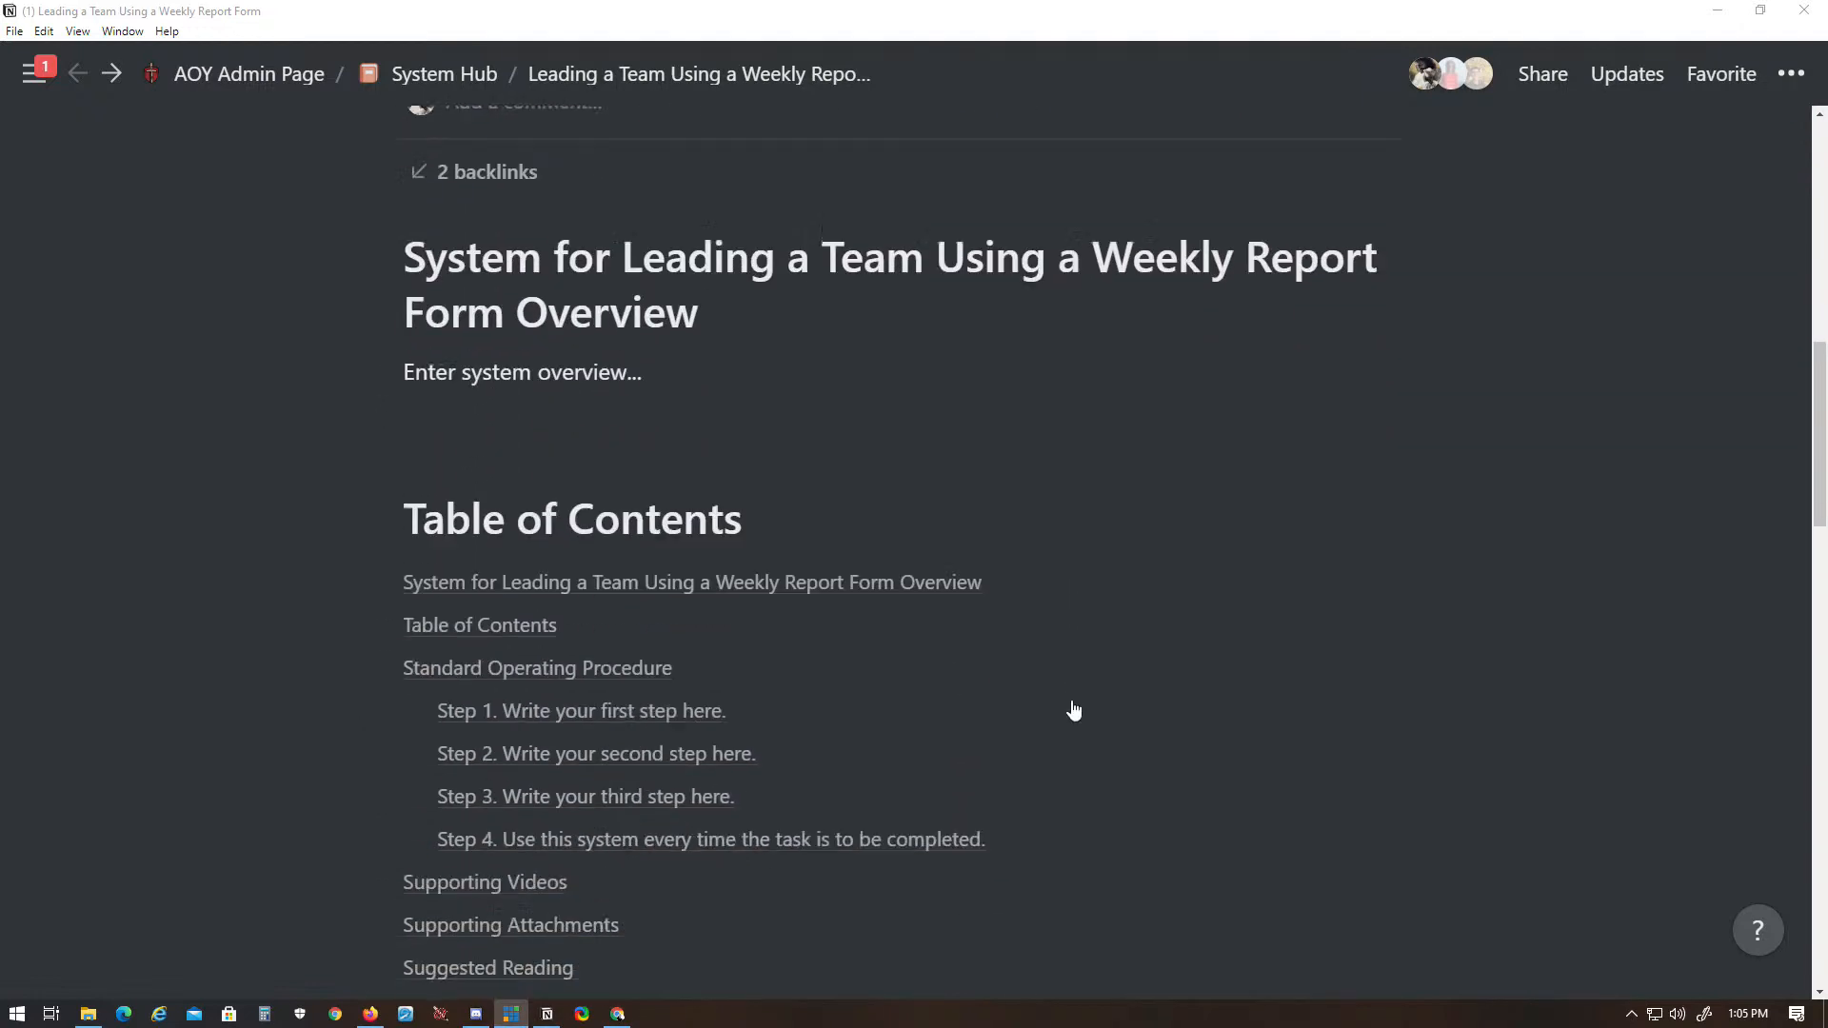
{"action": "scroll", "coordinate": [1073, 701], "scroll_direction": "down", "scroll_amount": 5}
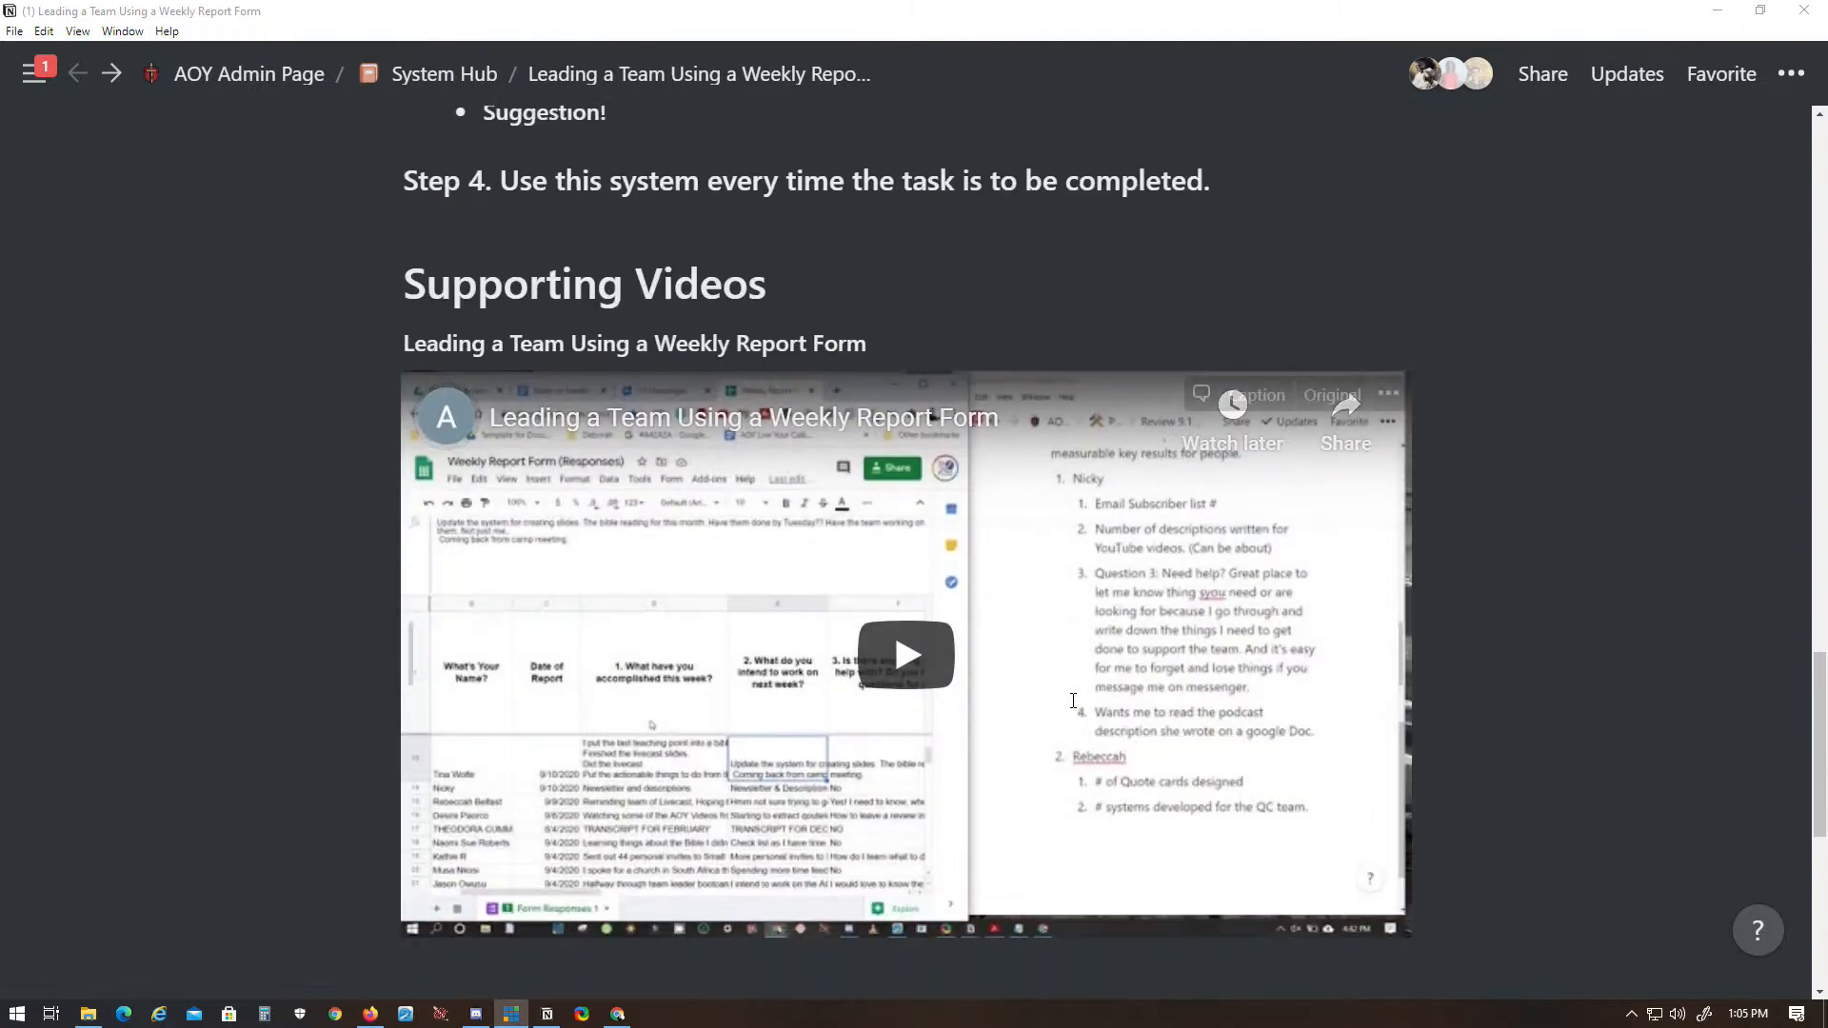
{"action": "scroll", "coordinate": [1089, 696], "scroll_direction": "up", "scroll_amount": 3}
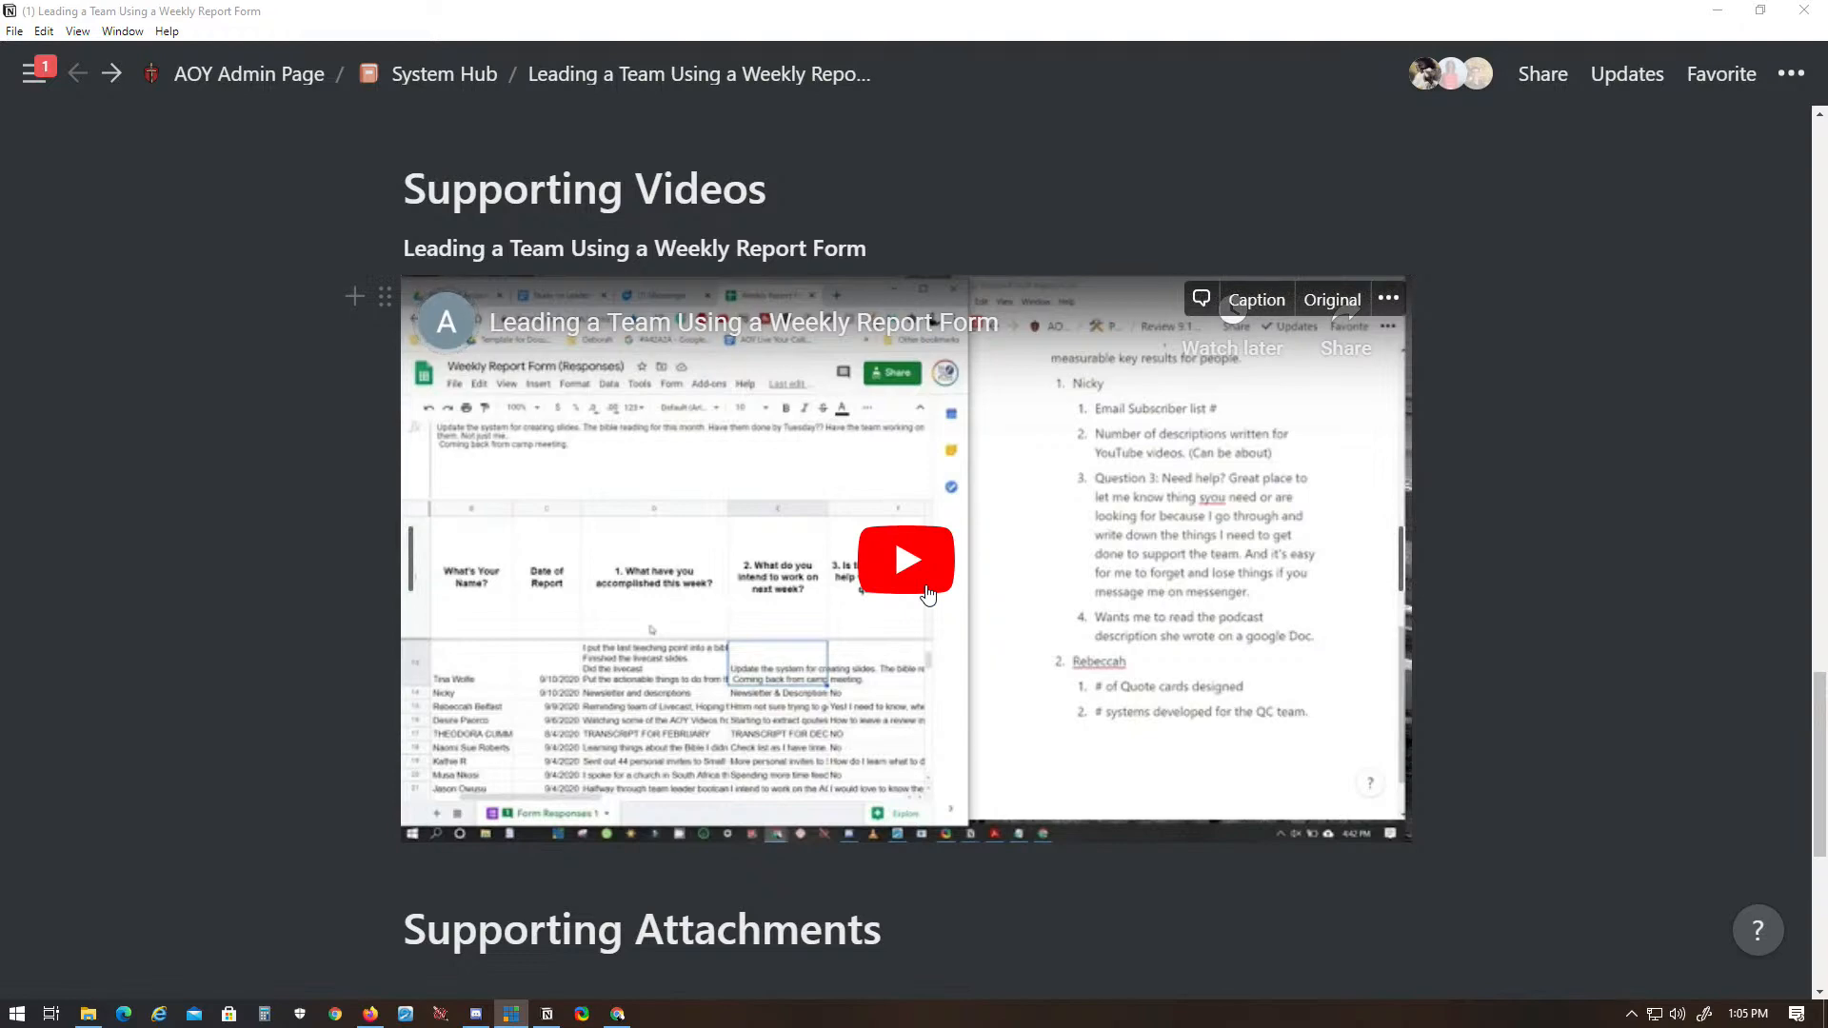
{"action": "scroll", "coordinate": [929, 593], "scroll_direction": "down", "scroll_amount": 6}
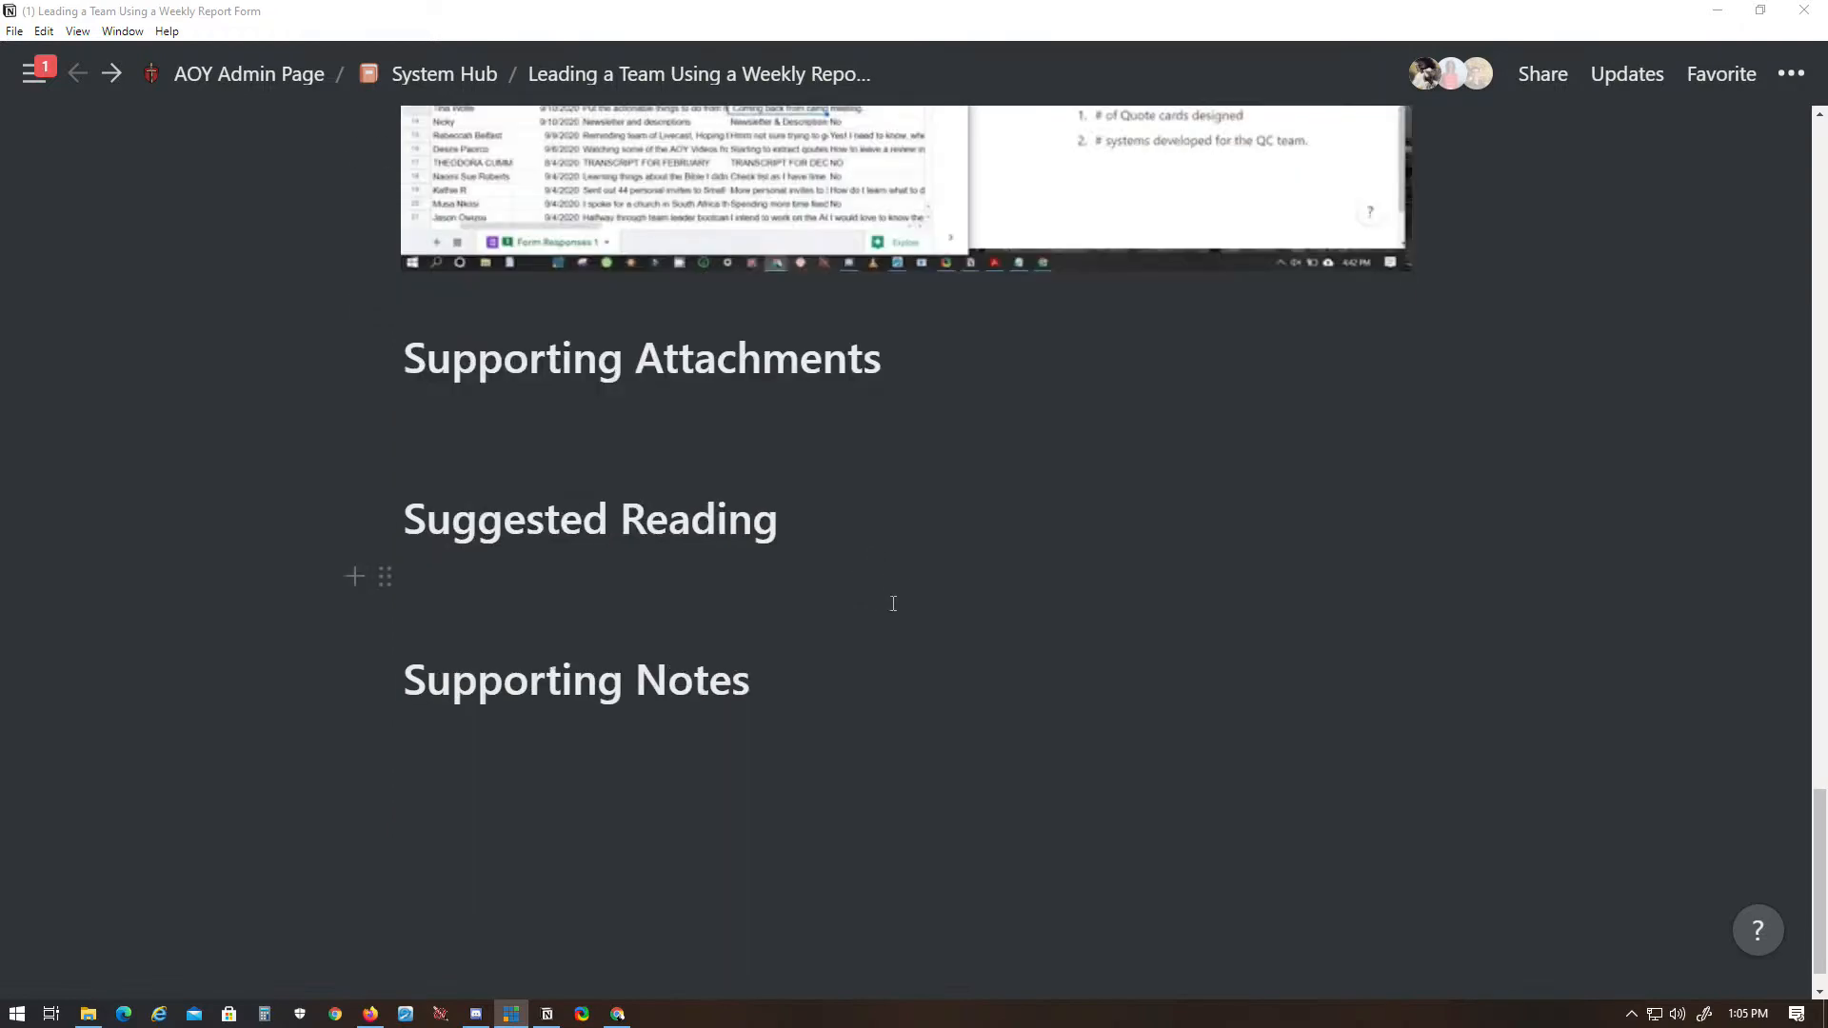
{"action": "scroll", "coordinate": [1000, 647], "scroll_direction": "up", "scroll_amount": 20}
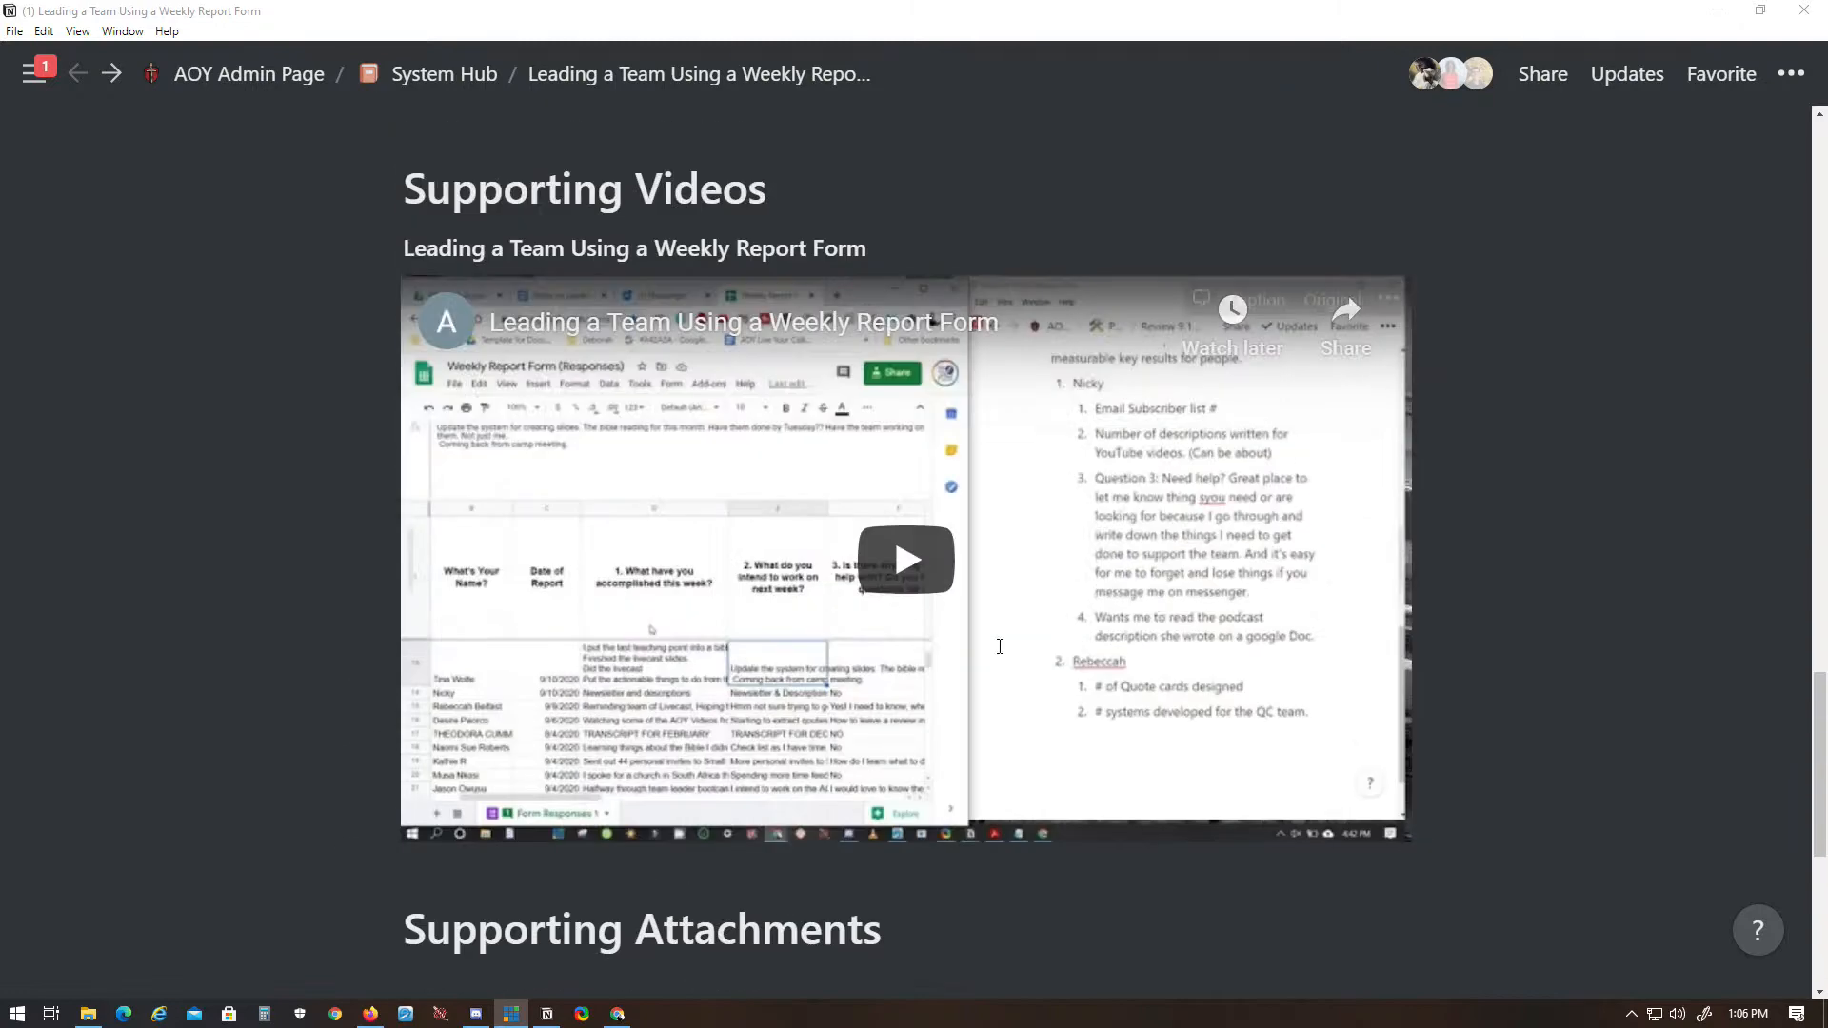
{"action": "scroll", "coordinate": [991, 650], "scroll_direction": "up", "scroll_amount": 3}
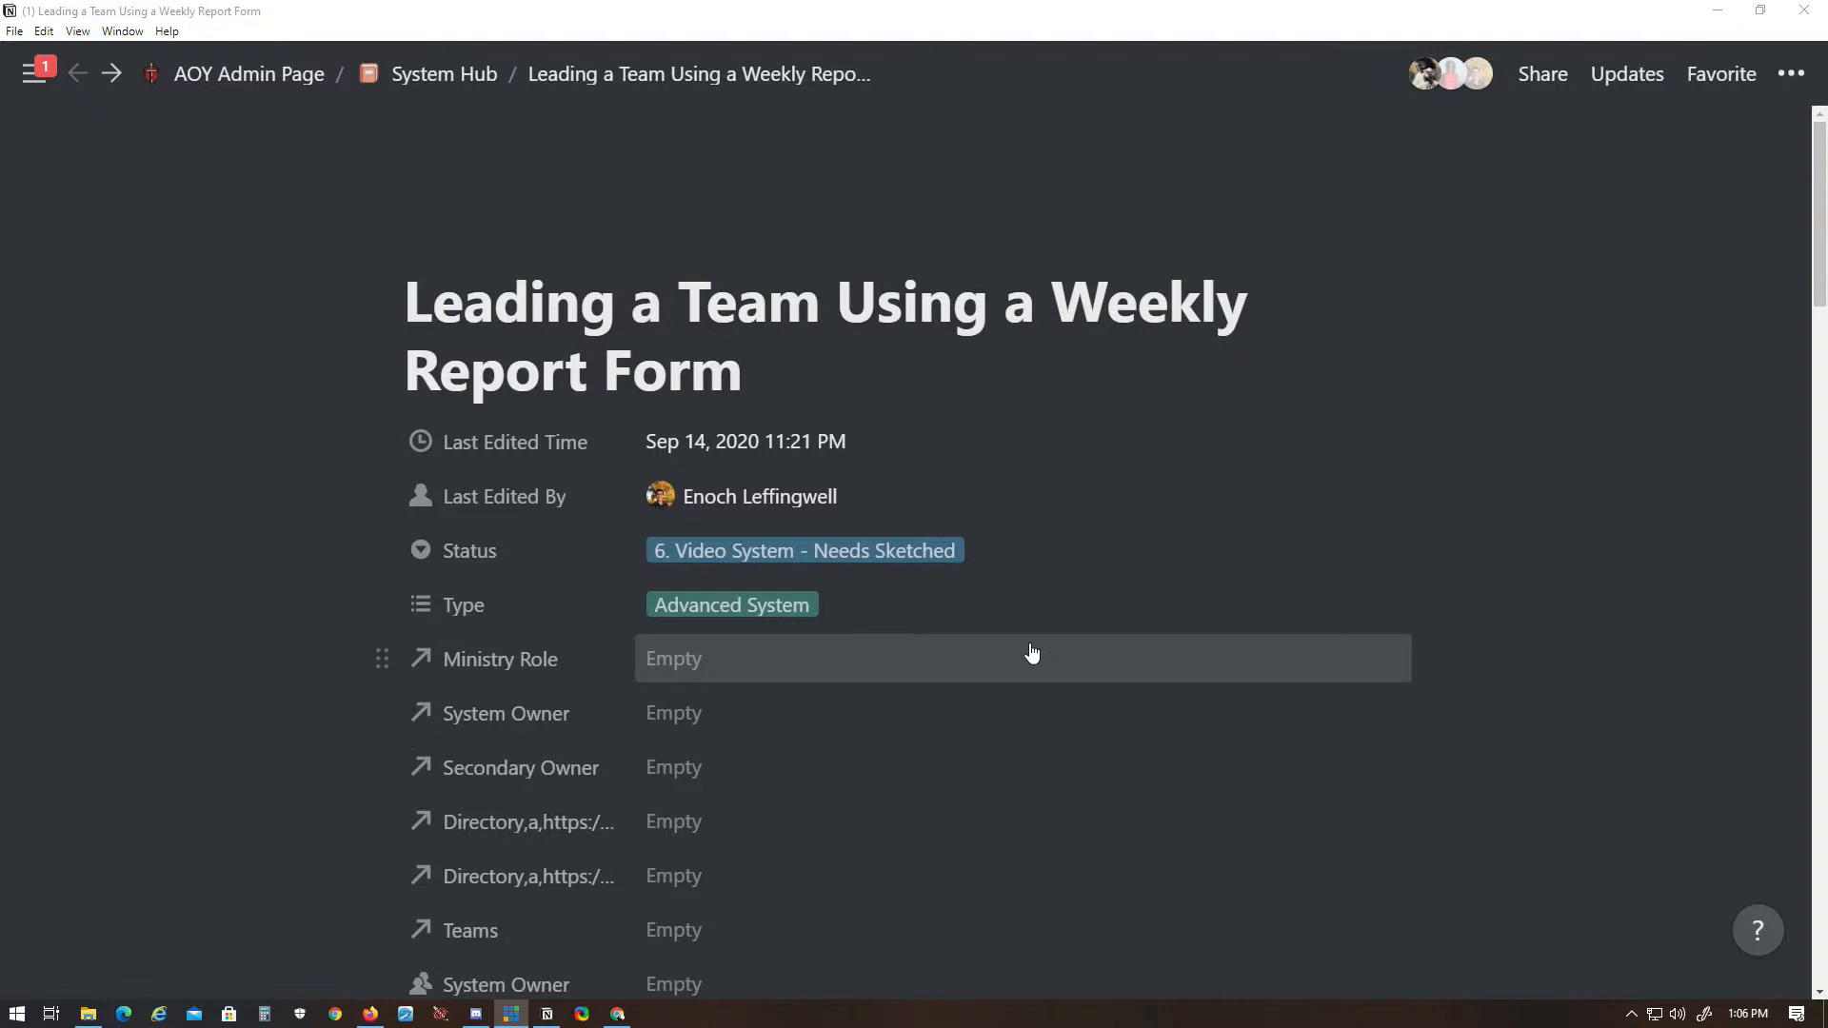
{"action": "scroll", "coordinate": [930, 515], "scroll_direction": "down", "scroll_amount": 10}
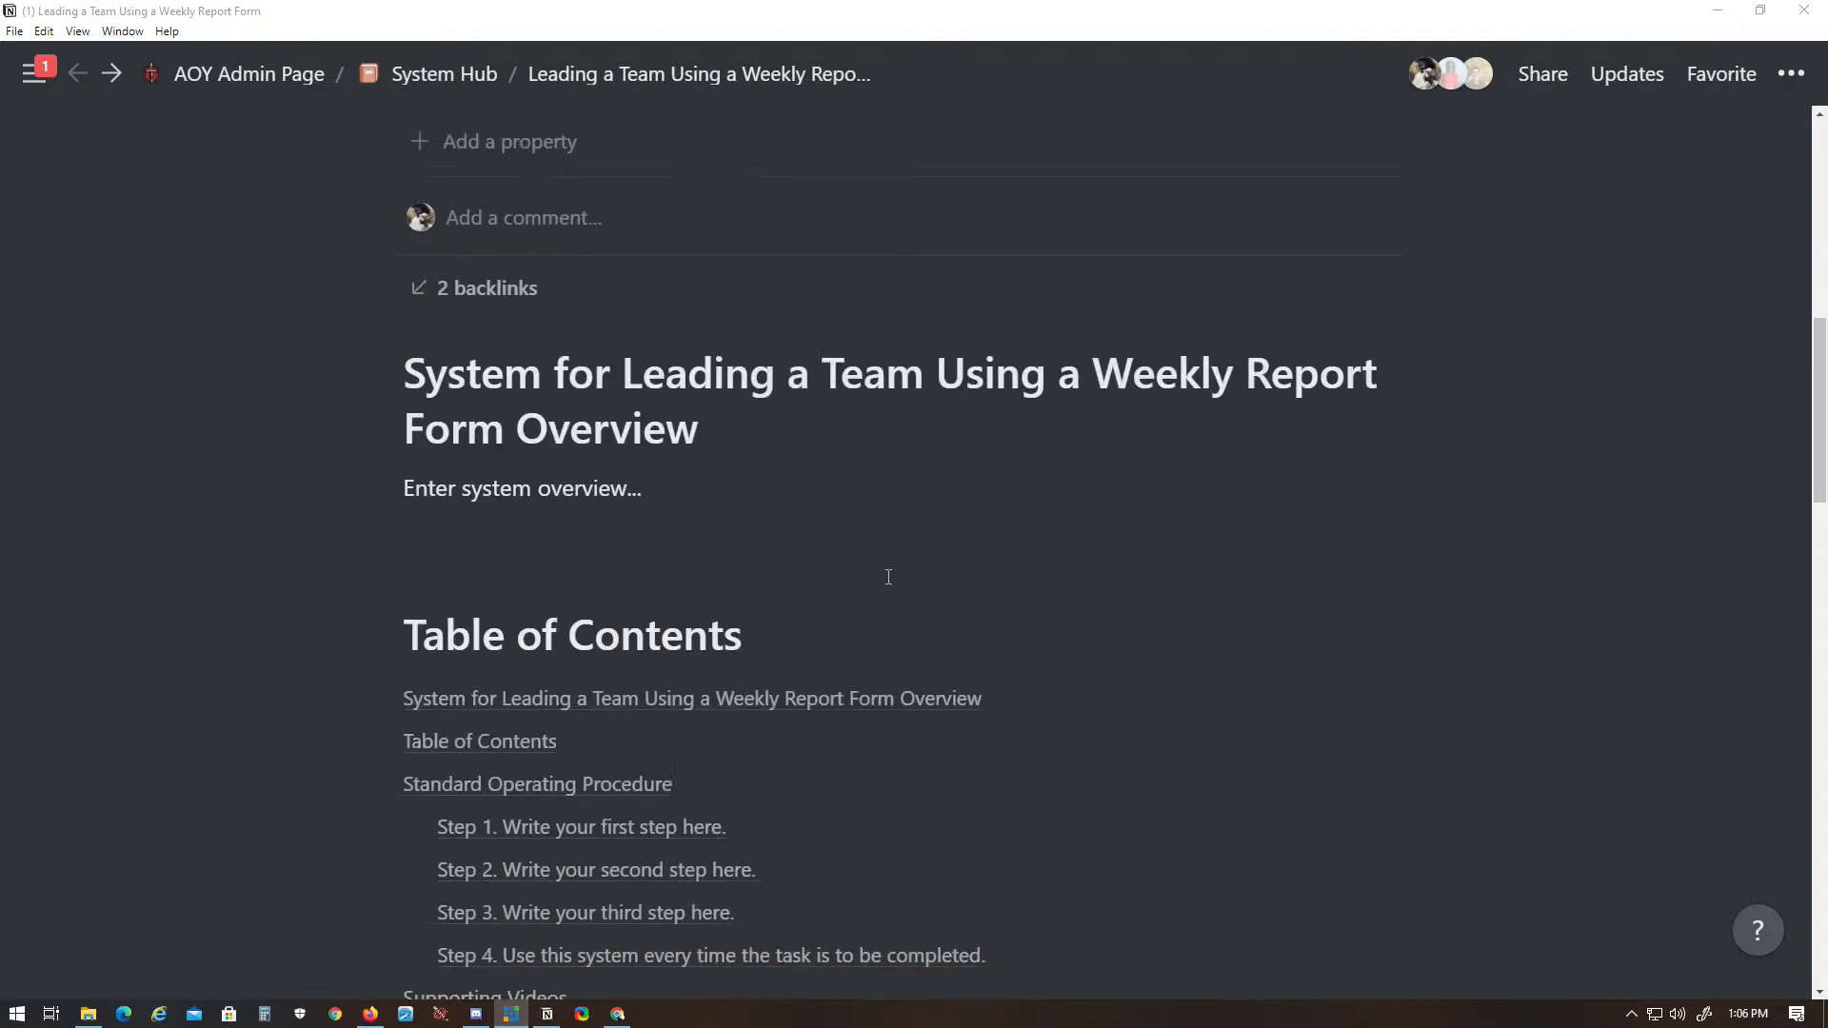
{"action": "scroll", "coordinate": [889, 586], "scroll_direction": "down", "scroll_amount": 15}
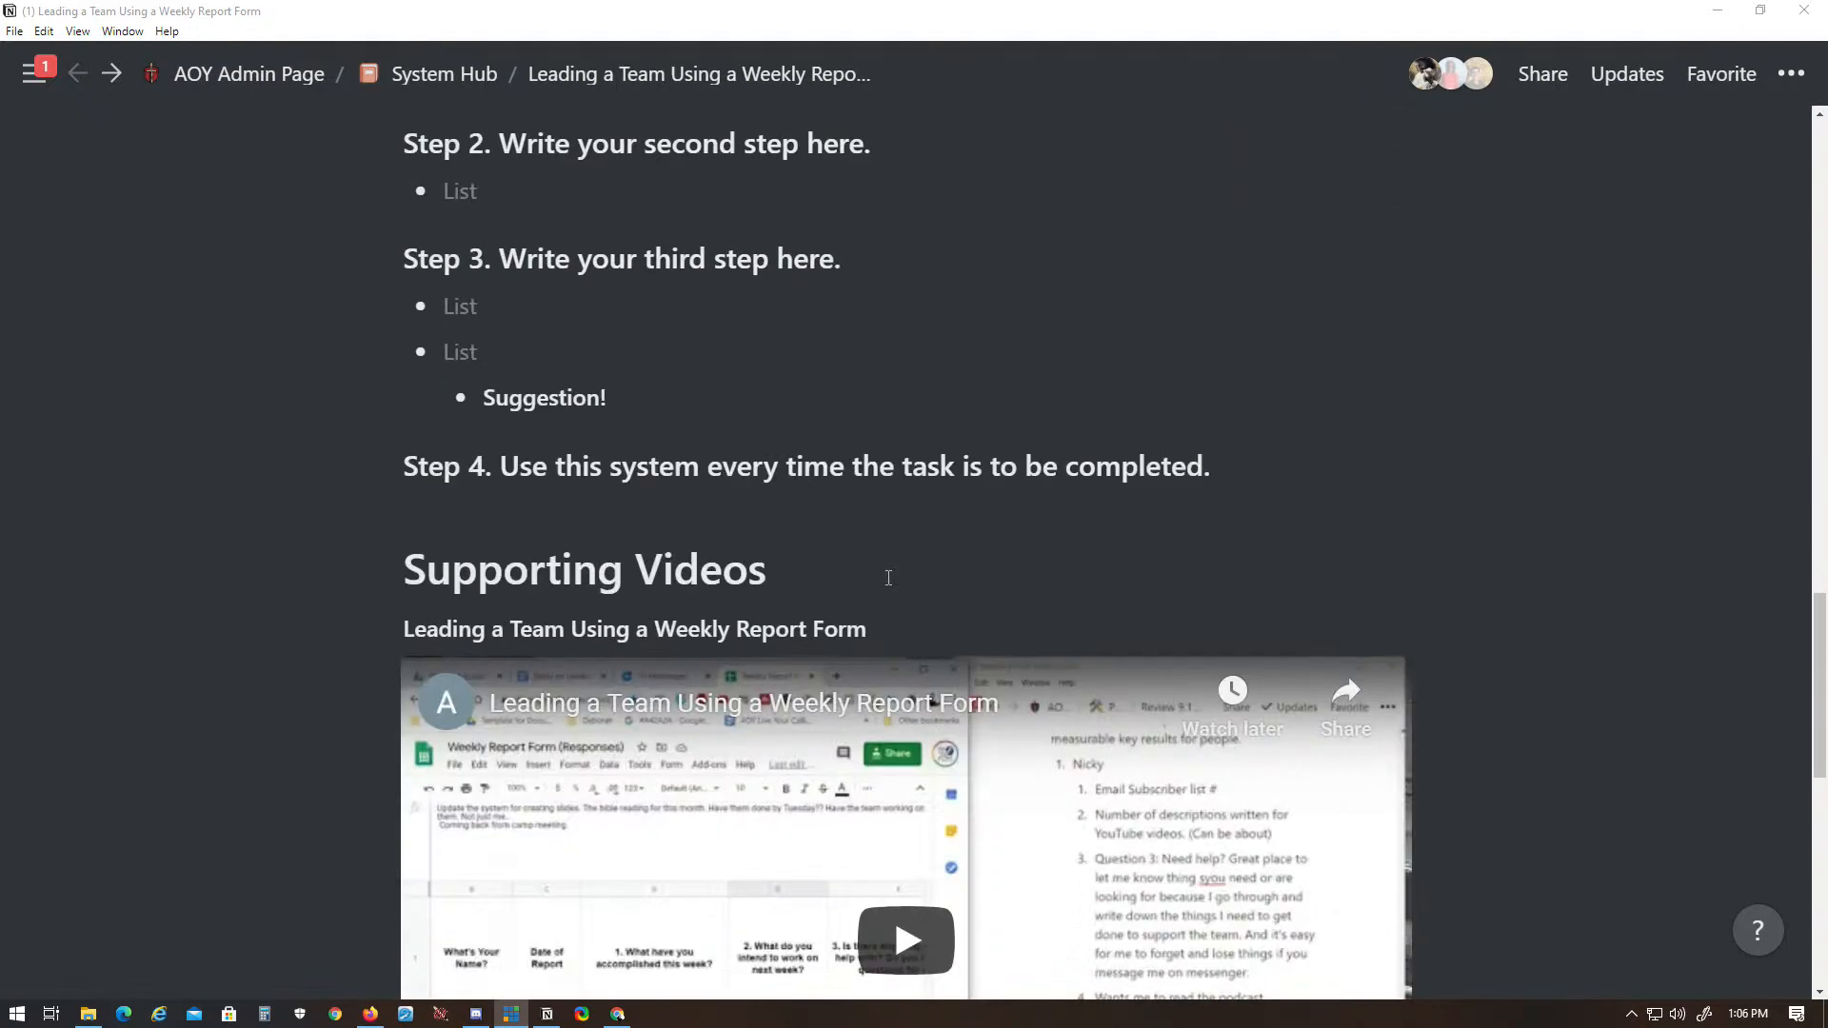
{"action": "scroll", "coordinate": [889, 578], "scroll_direction": "down", "scroll_amount": 1}
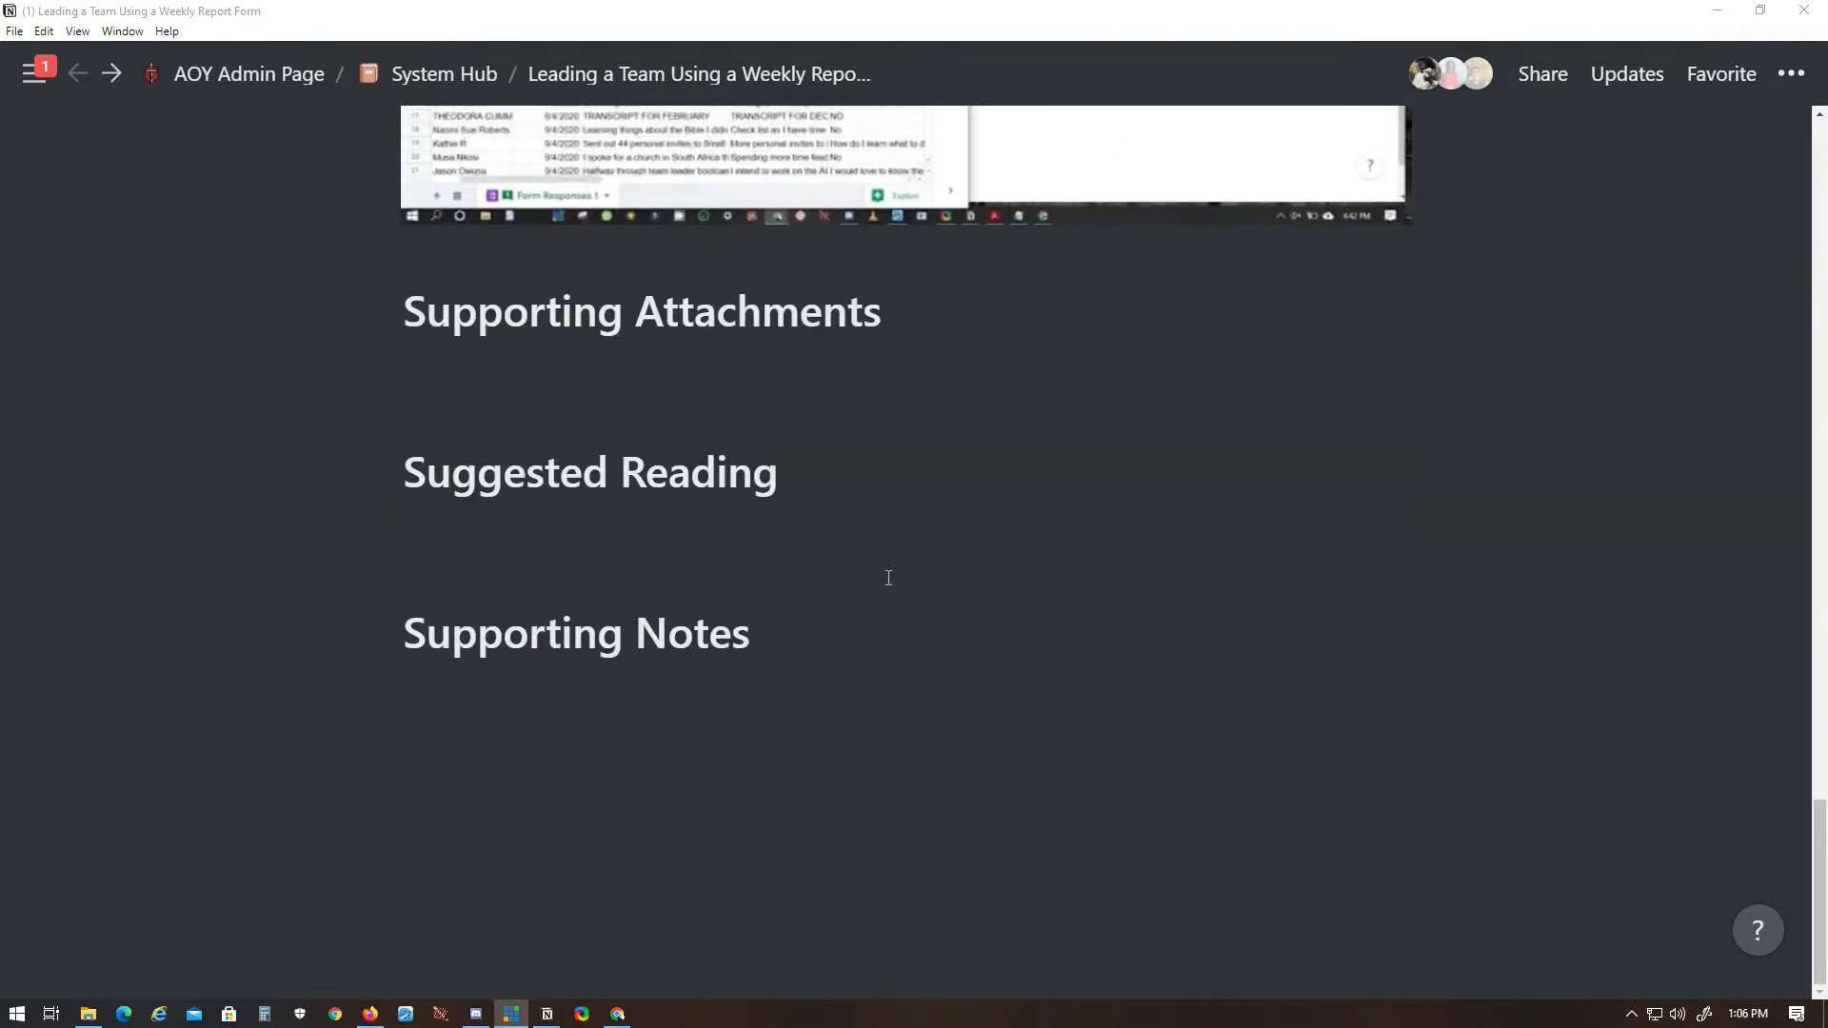
{"action": "scroll", "coordinate": [888, 578], "scroll_direction": "up", "scroll_amount": 12}
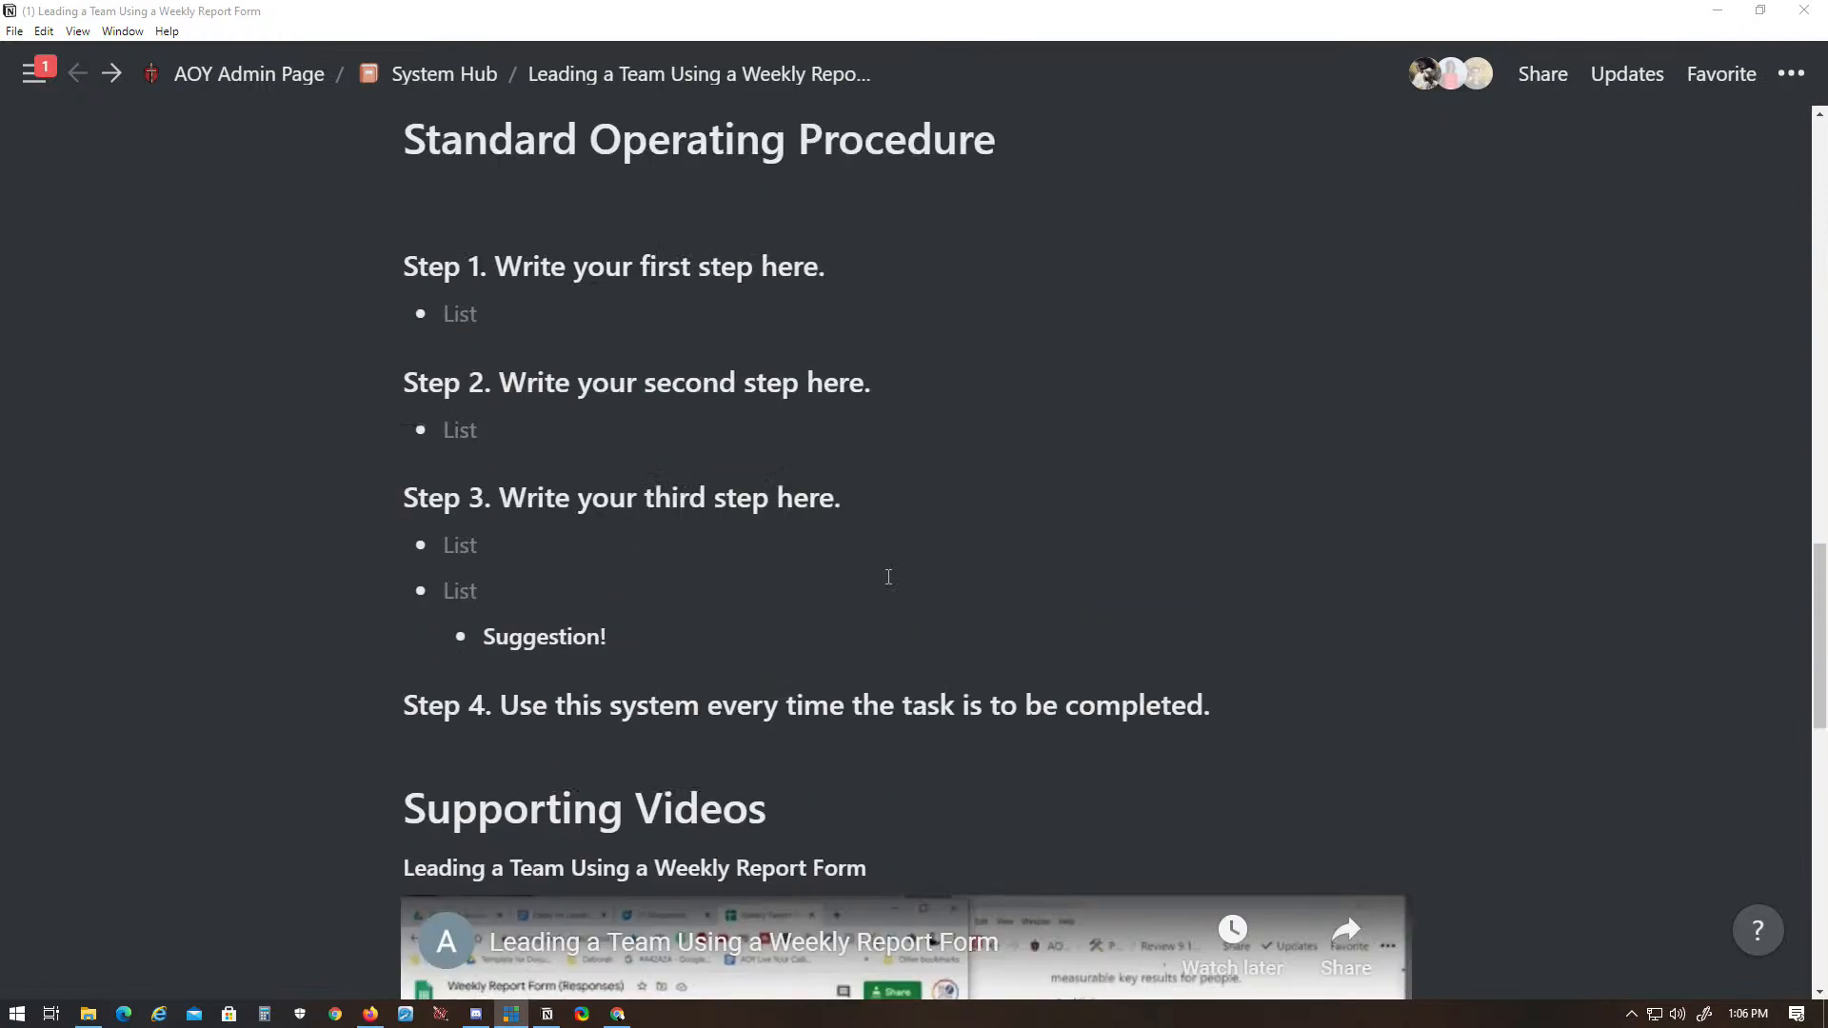
{"action": "scroll", "coordinate": [889, 578], "scroll_direction": "up", "scroll_amount": 12}
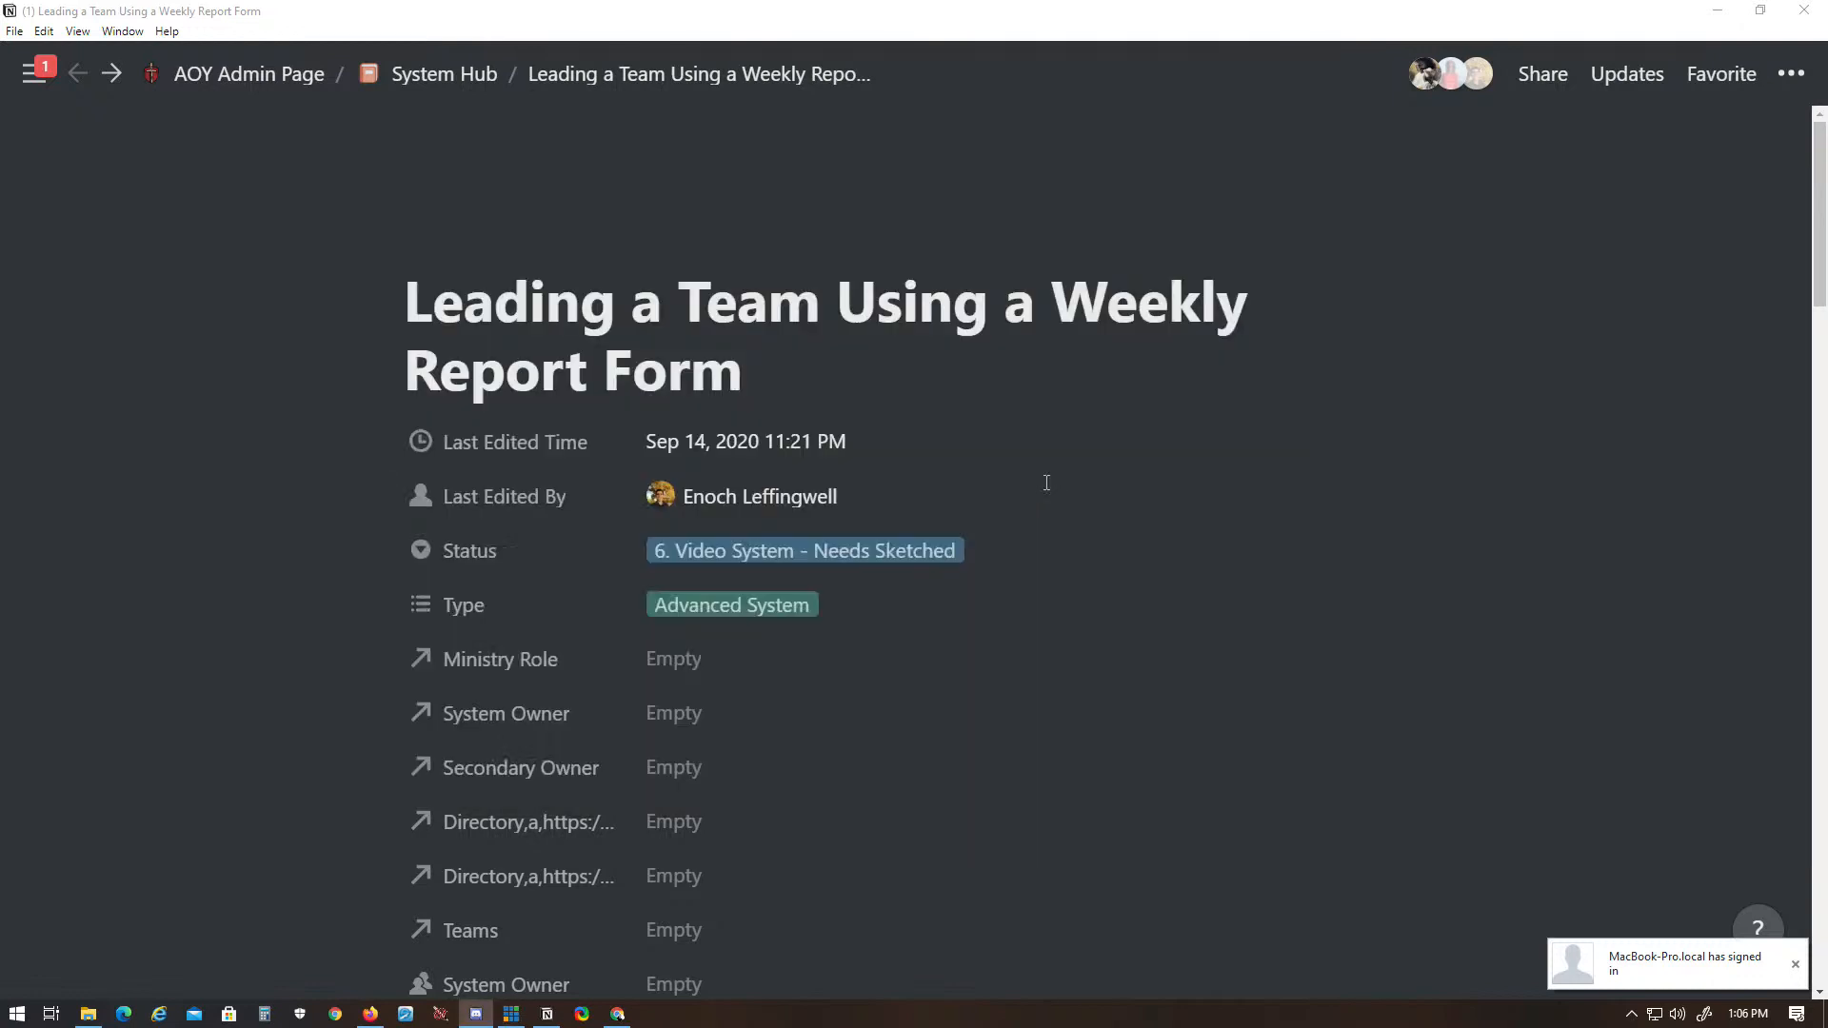
- Search the workspace for "weekly report form meeting" and open the Wednesday 1-2 weekly report form meeting agenda
{"action": "key", "text": "alt+Tab"}
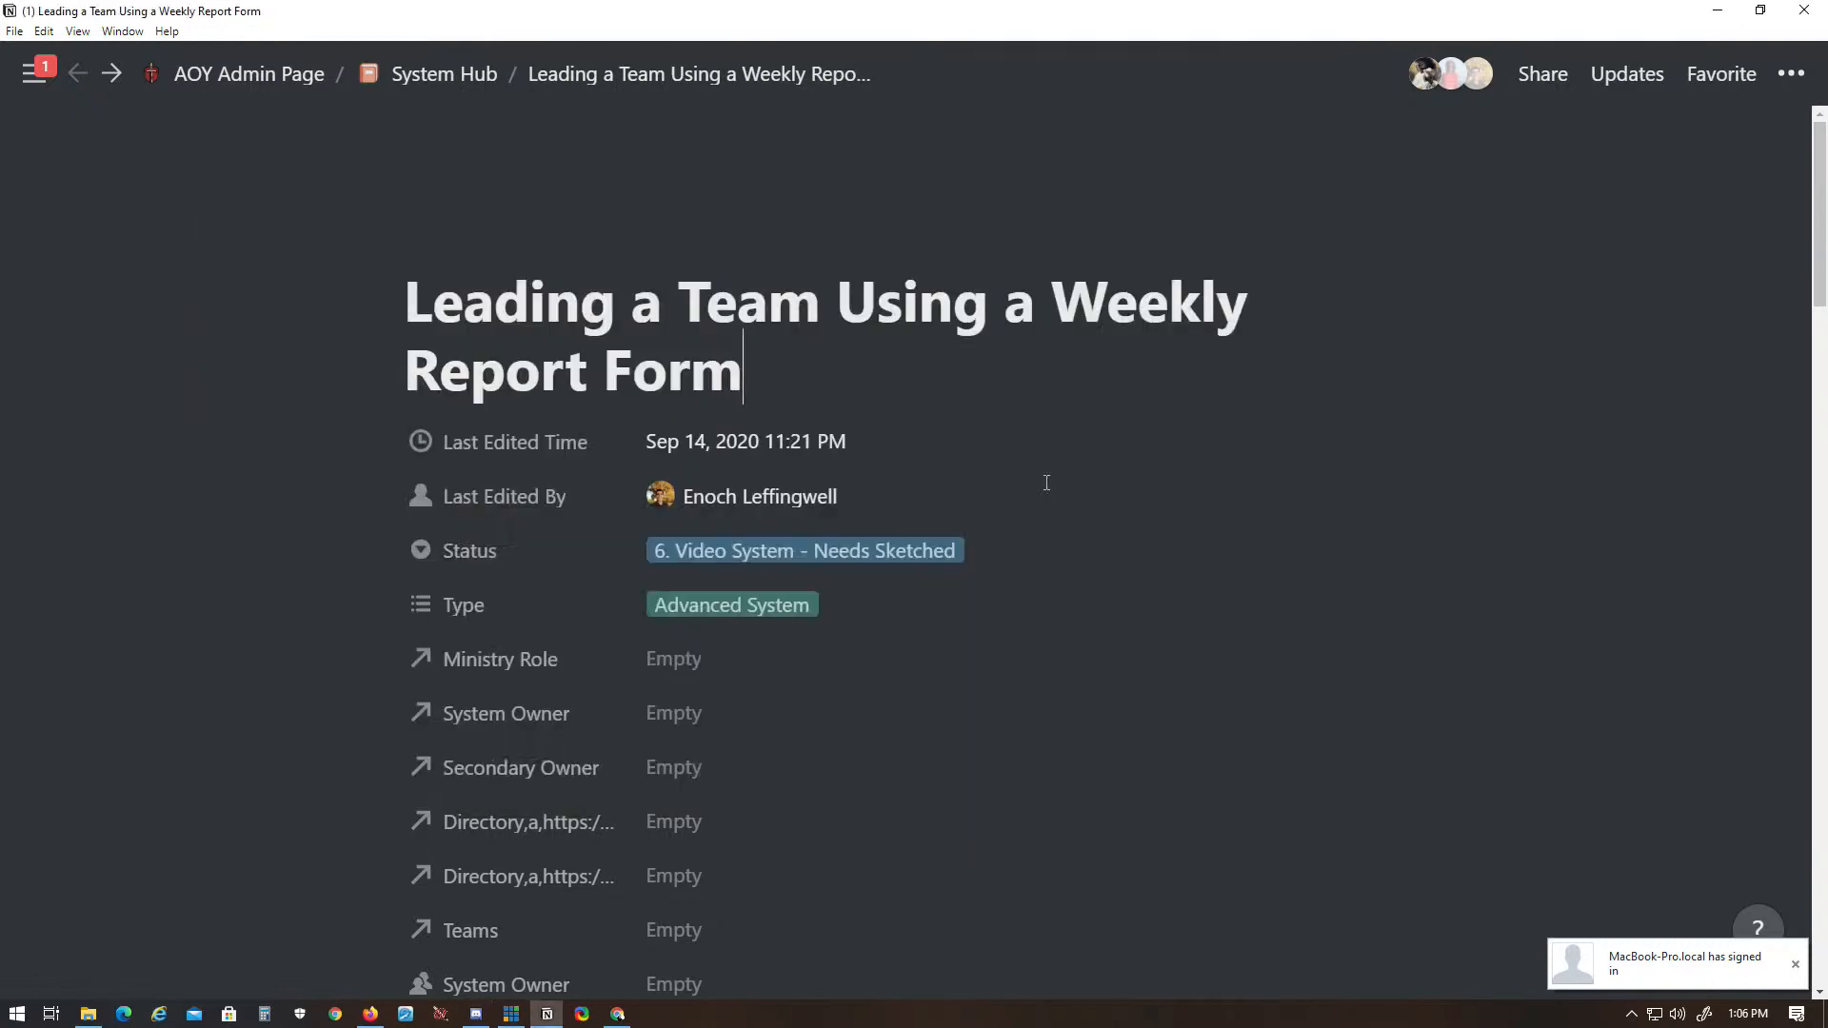
{"action": "key", "text": "ctrl+p"}
{"action": "type", "text": "we"}
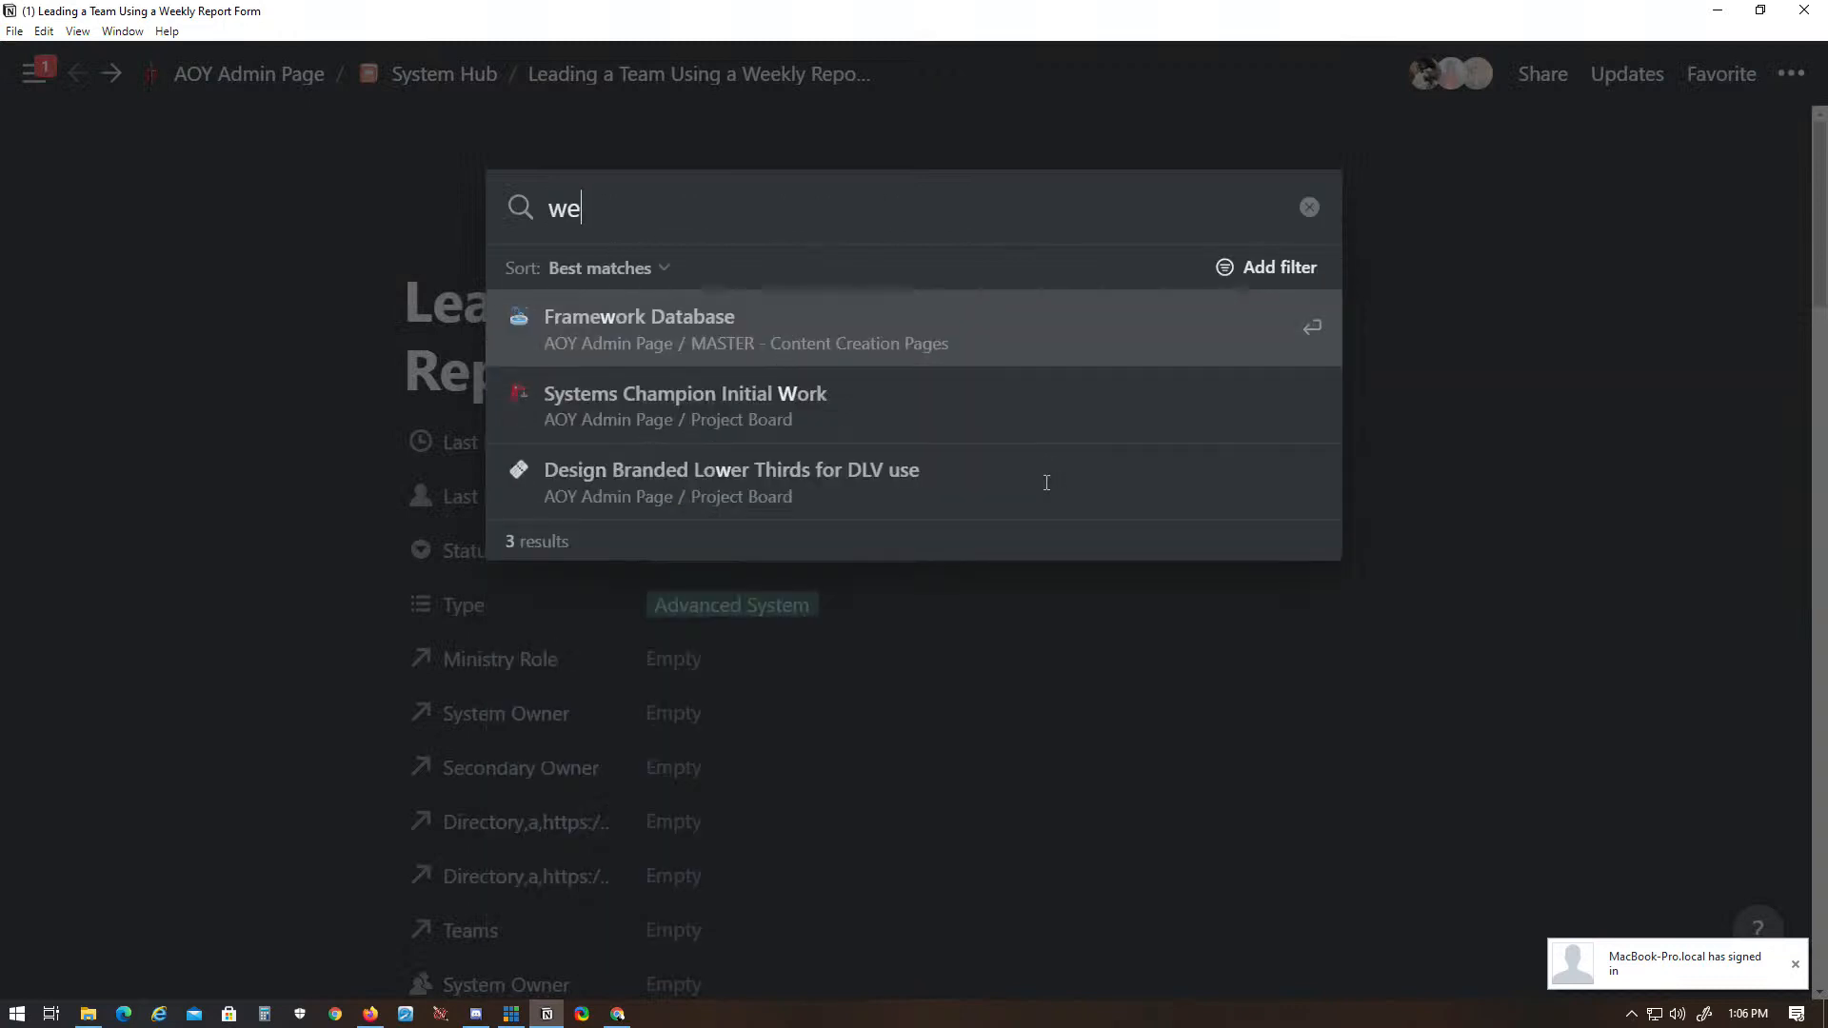
{"action": "type", "text": "ekly report form meeting"}
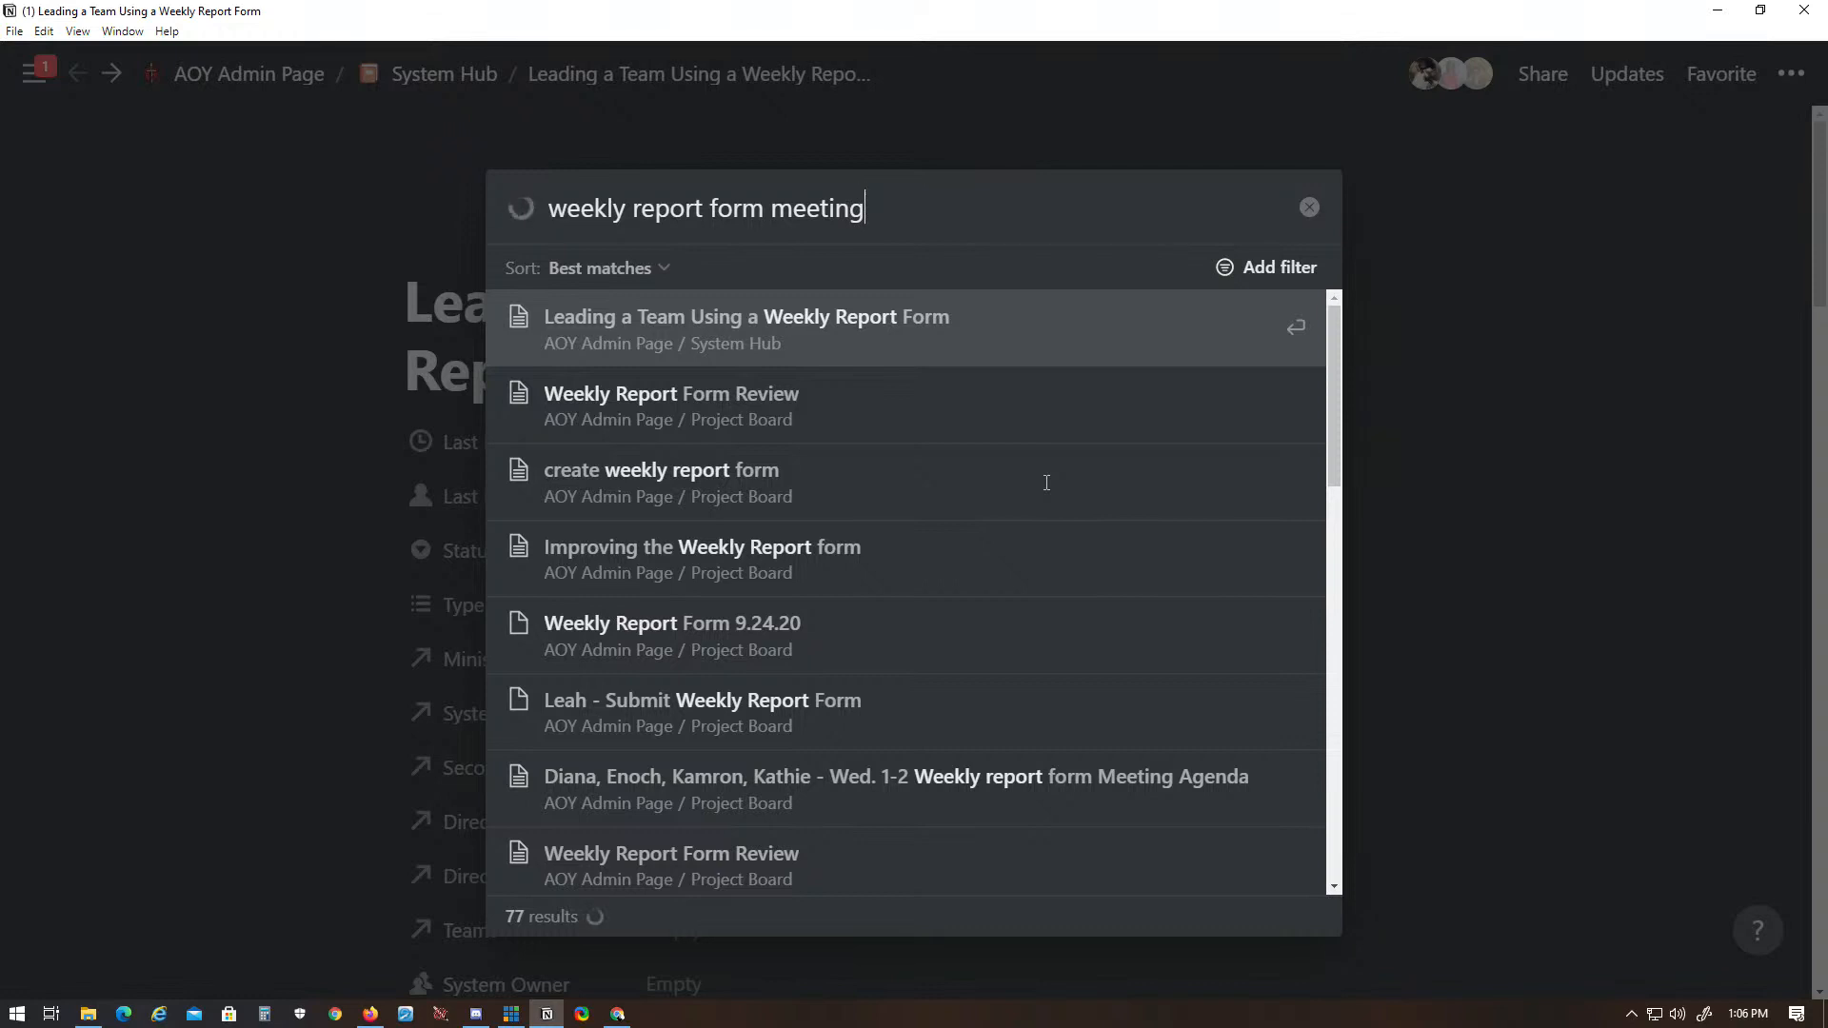
{"action": "left_click", "coordinate": [1025, 340]}
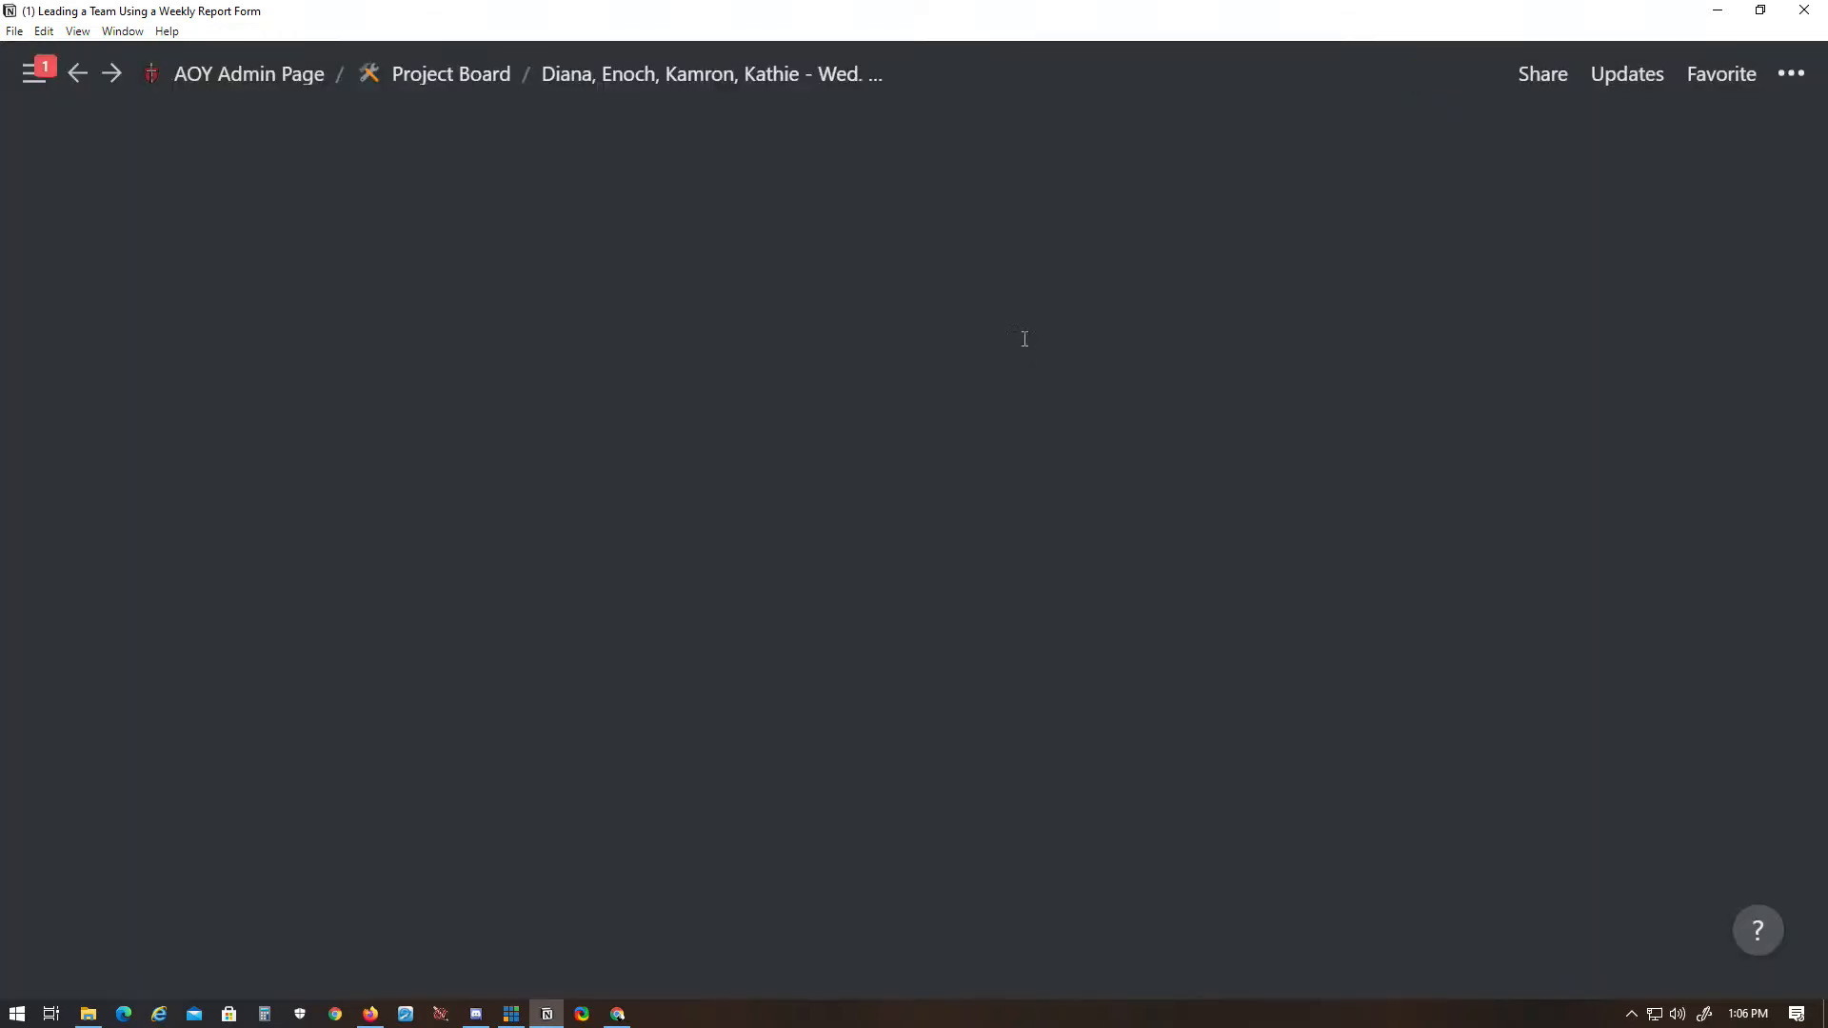
{"action": "mouse_move", "coordinate": [411, 306]}
{"action": "left_mouse_down"}
{"action": "mouse_move", "coordinate": [673, 437]}
{"action": "mouse_move", "coordinate": [411, 305]}
{"action": "mouse_move", "coordinate": [630, 429]}
{"action": "mouse_move", "coordinate": [438, 306]}
{"action": "mouse_move", "coordinate": [670, 399]}
{"action": "mouse_move", "coordinate": [396, 298]}
{"action": "left_mouse_up"}
{"action": "left_click", "coordinate": [672, 437]}
{"action": "left_click", "coordinate": [422, 309]}
{"action": "left_click", "coordinate": [631, 428]}
{"action": "left_click", "coordinate": [695, 437]}
{"action": "left_click", "coordinate": [571, 376]}
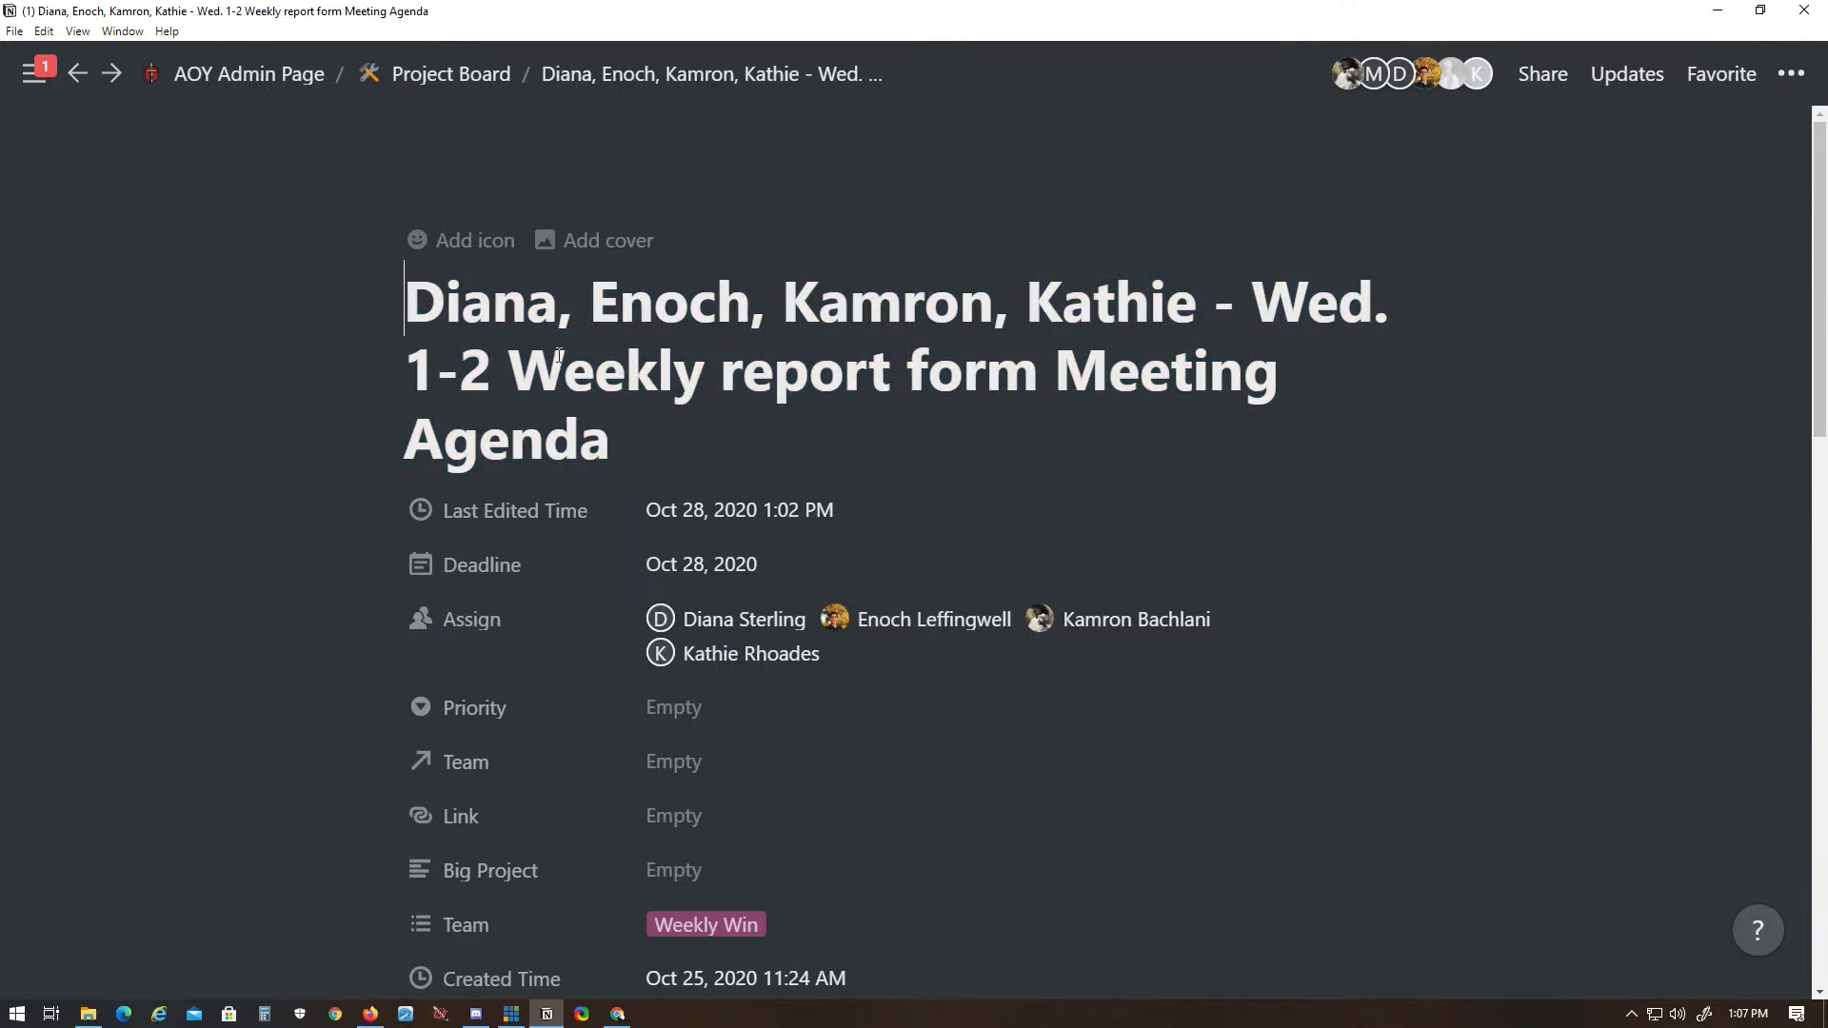
- Read the meeting's opening topic and the checklist of report form questions beneath it
{"action": "scroll", "coordinate": [590, 362], "scroll_direction": "down", "scroll_amount": 8}
{"action": "scroll", "coordinate": [560, 365], "scroll_direction": "down", "scroll_amount": 4}
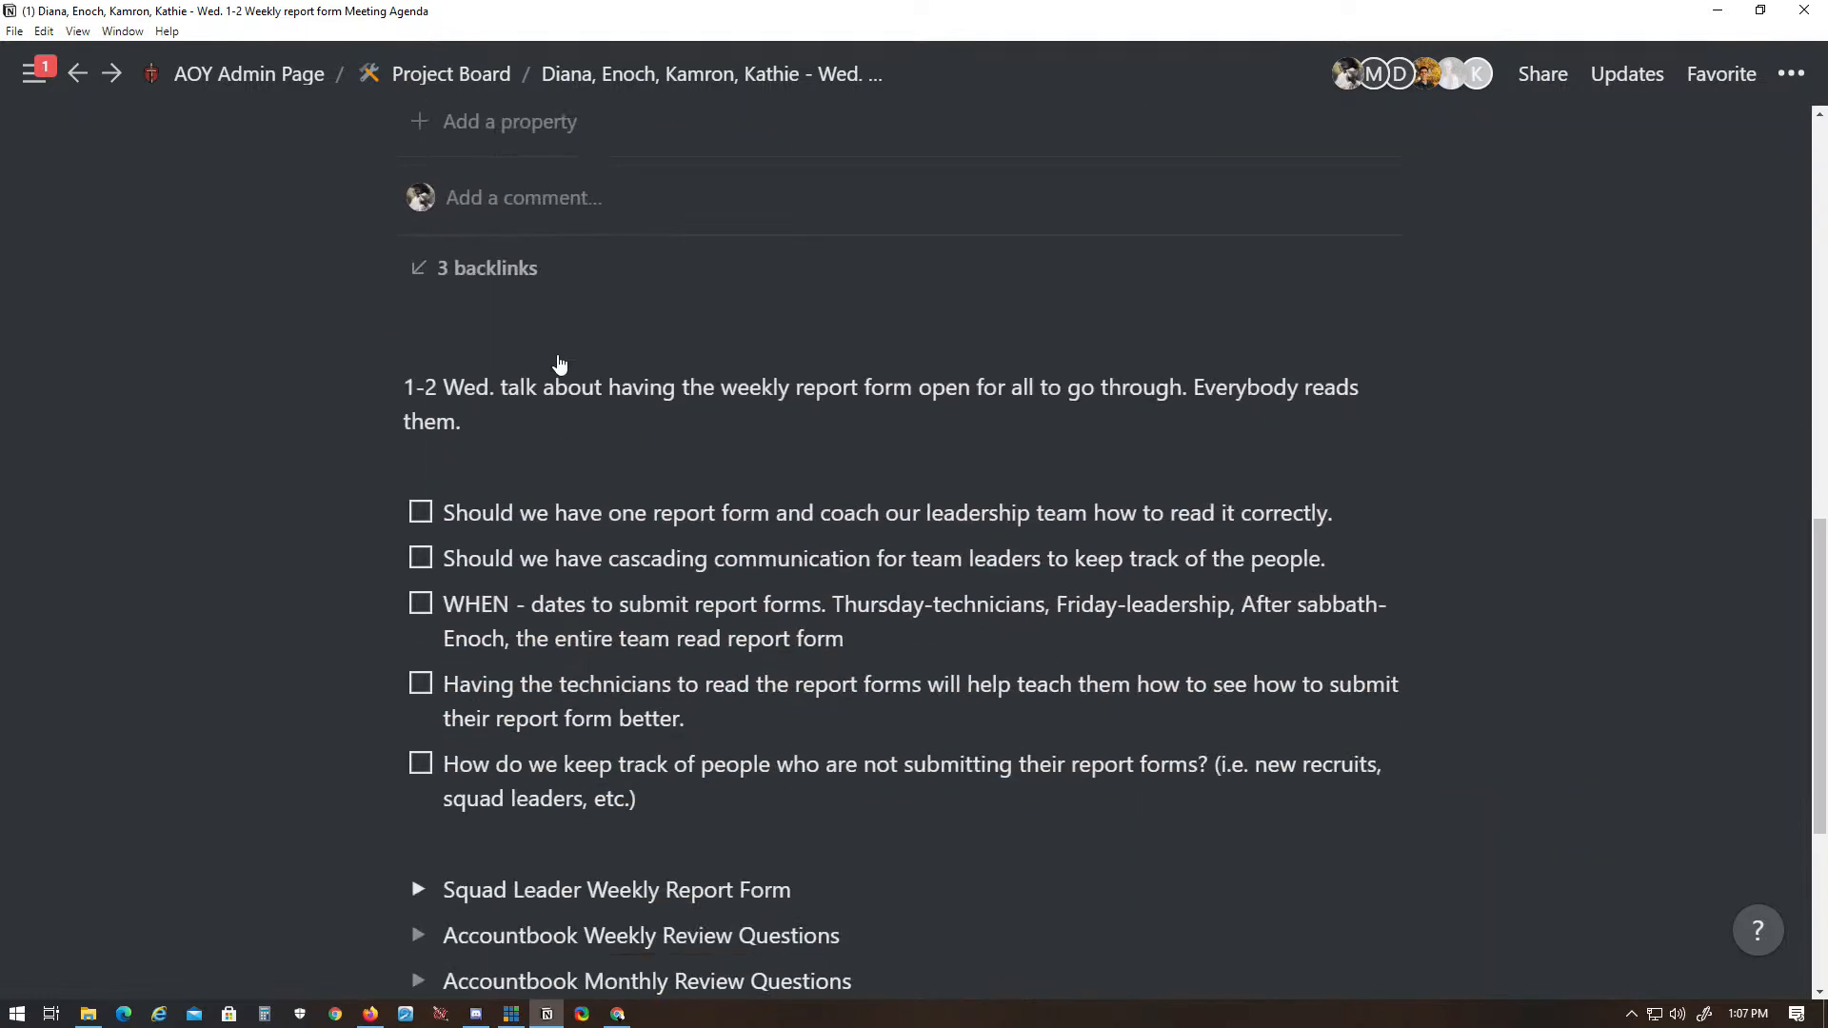
{"action": "left_click_drag", "start_coordinate": [206, 420], "coordinate": [571, 369]}
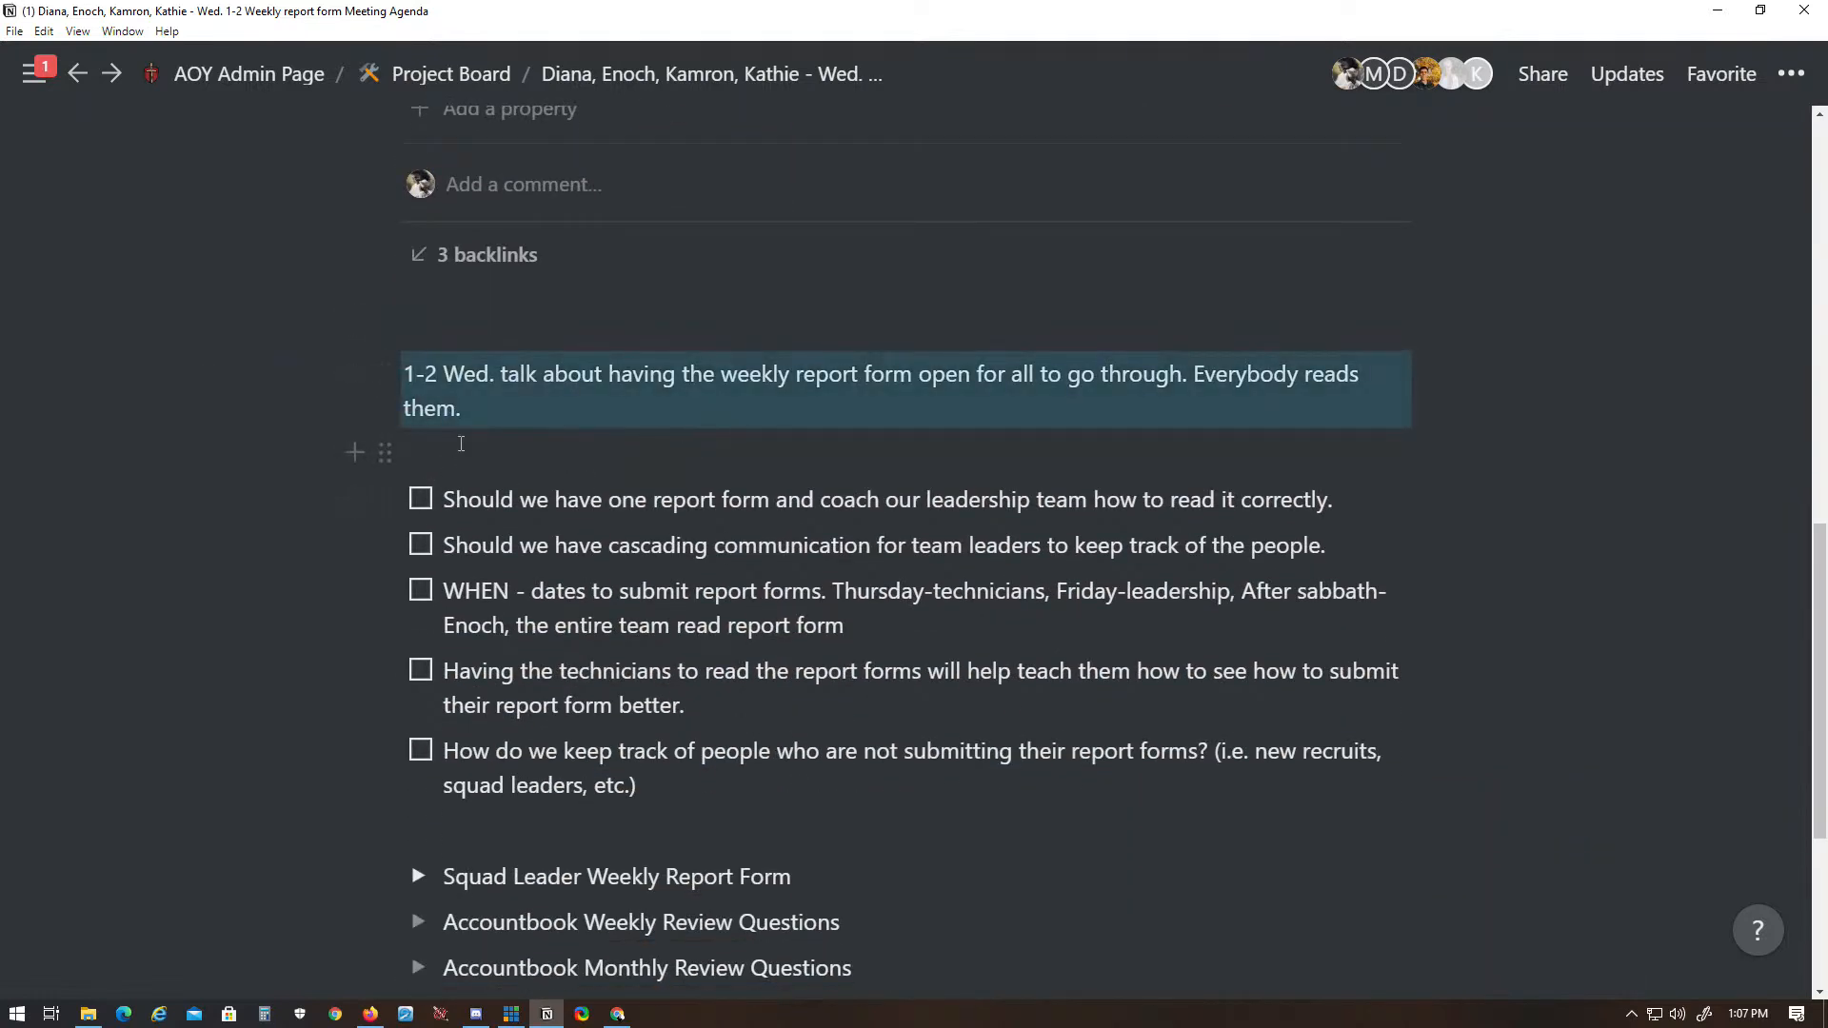
{"action": "left_click", "coordinate": [462, 446]}
{"action": "left_click_drag", "start_coordinate": [205, 367], "coordinate": [610, 410]}
{"action": "left_click", "coordinate": [714, 424]}
{"action": "left_click", "coordinate": [284, 411]}
{"action": "left_click_drag", "start_coordinate": [184, 368], "coordinate": [857, 619]}
{"action": "left_click", "coordinate": [796, 633]}
{"action": "left_click_drag", "start_coordinate": [228, 407], "coordinate": [910, 791]}
{"action": "left_click", "coordinate": [572, 628]}
{"action": "left_click", "coordinate": [781, 752]}
{"action": "left_click", "coordinate": [895, 785]}
{"action": "left_click_drag", "start_coordinate": [243, 369], "coordinate": [734, 752]}
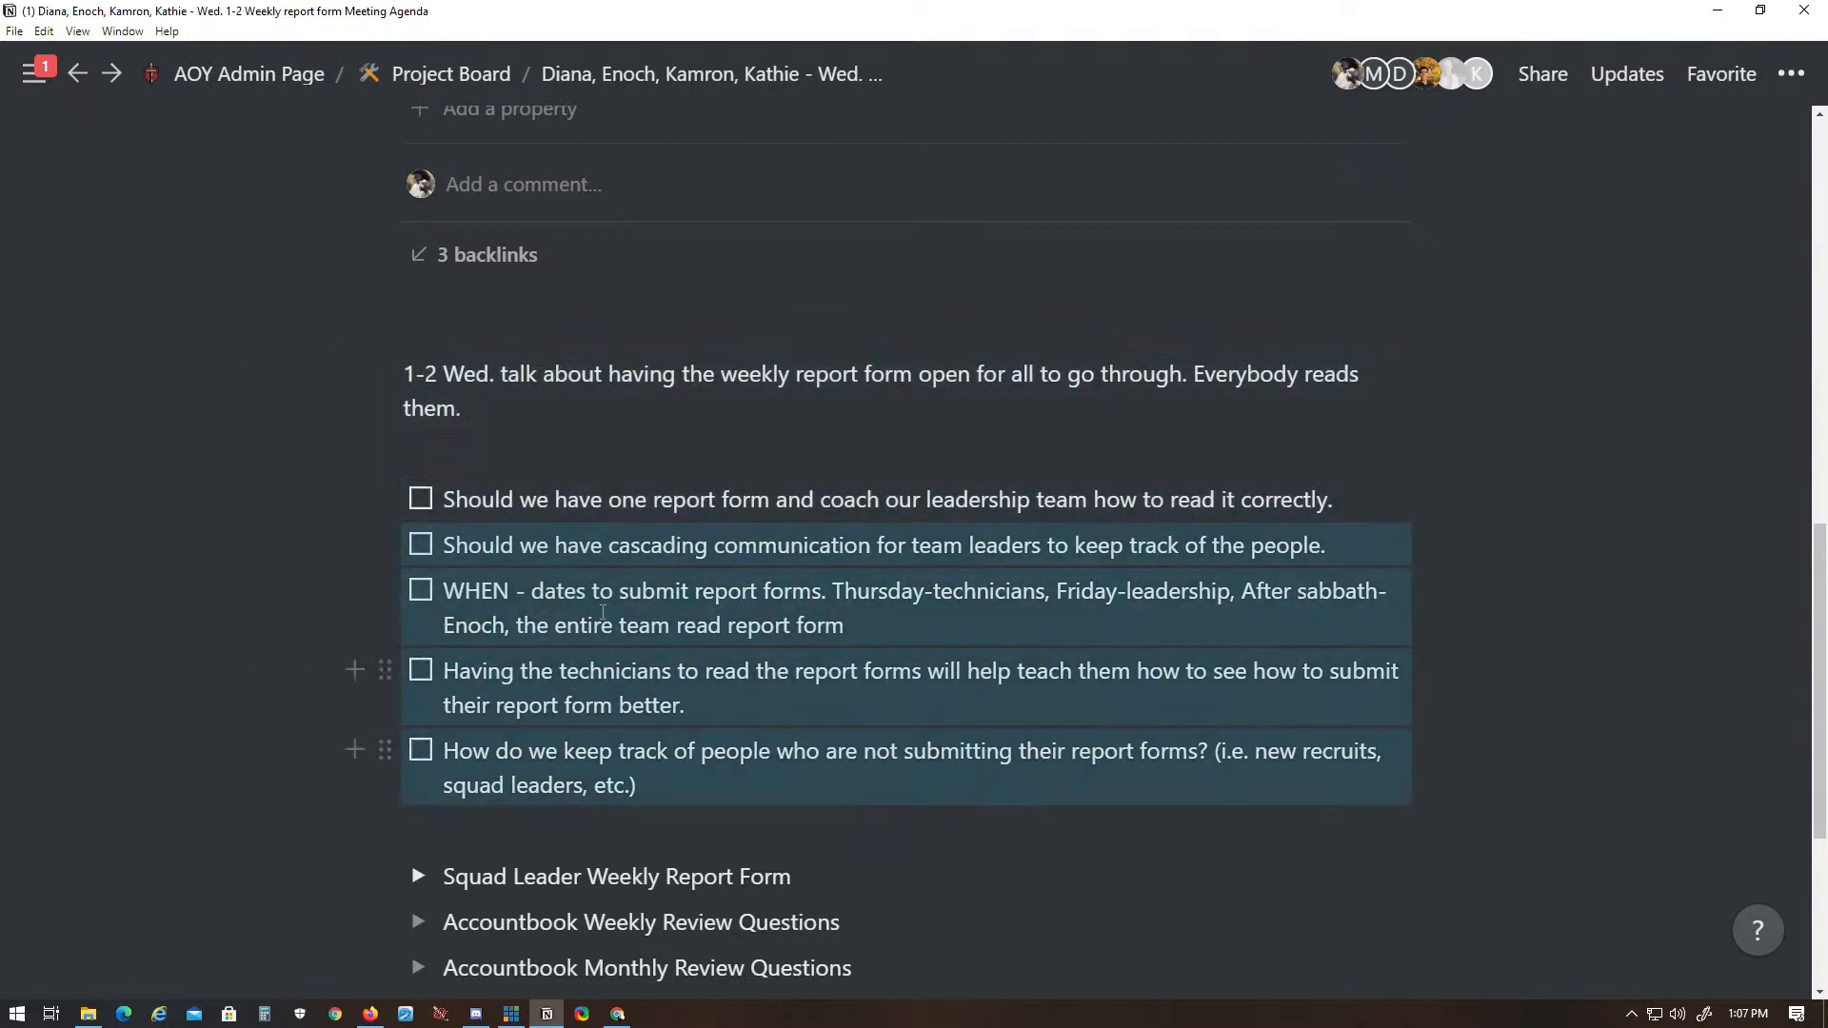
{"action": "left_click", "coordinate": [664, 666]}
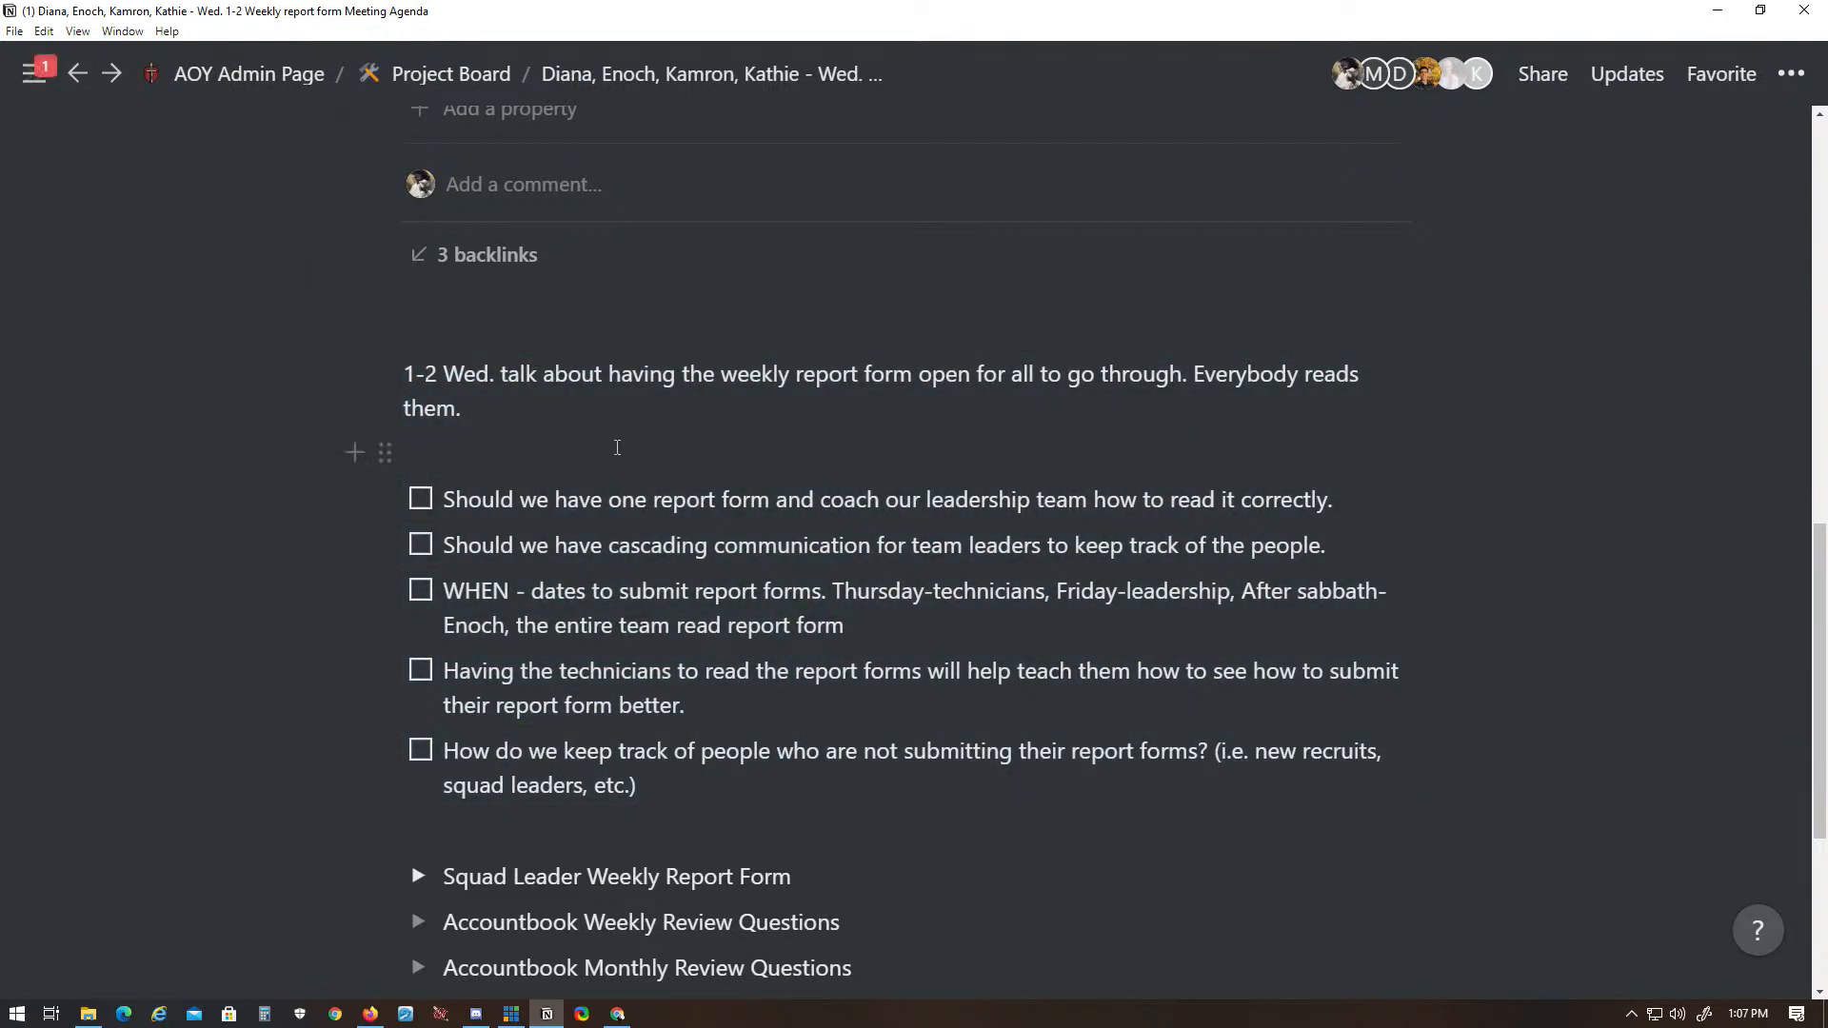
{"action": "left_click_drag", "start_coordinate": [1562, 409], "coordinate": [1216, 686]}
{"action": "left_click", "coordinate": [1217, 685]}
{"action": "left_click_drag", "start_coordinate": [1654, 461], "coordinate": [1309, 738]}
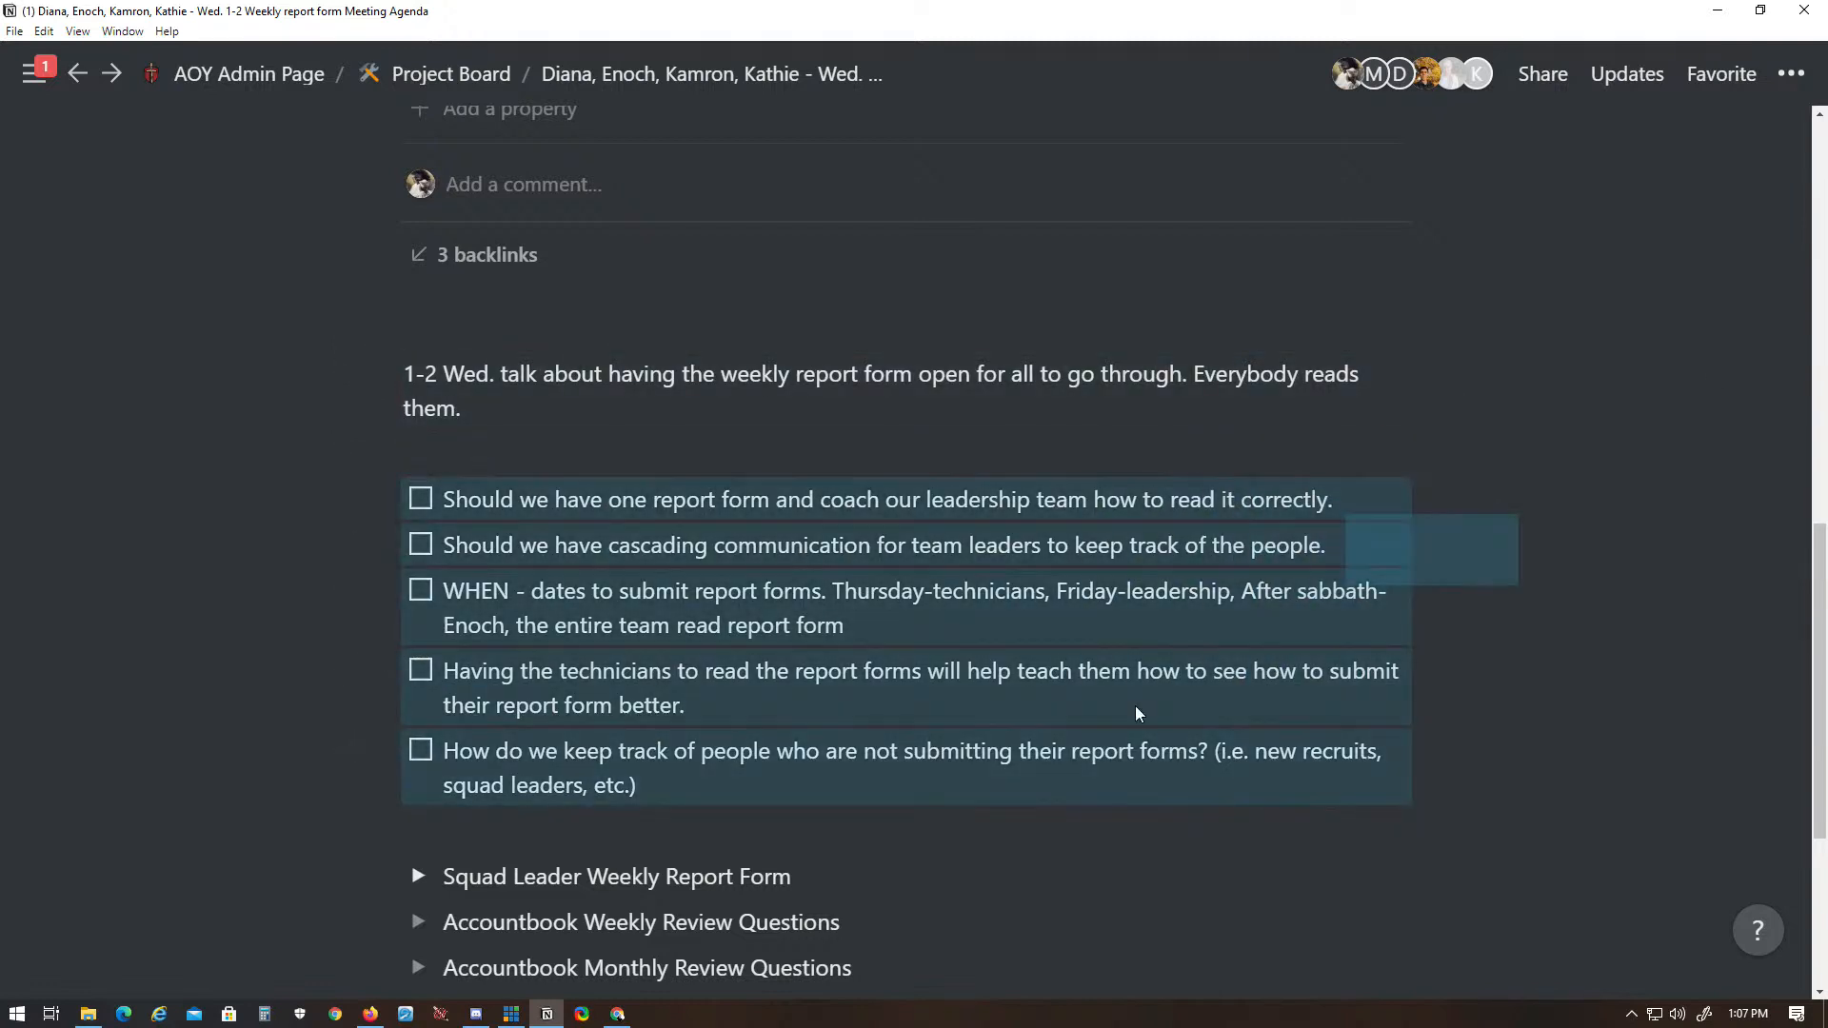
{"action": "left_click_drag", "start_coordinate": [1589, 531], "coordinate": [1314, 711]}
{"action": "left_click_drag", "start_coordinate": [1682, 505], "coordinate": [1284, 716]}
{"action": "left_click_drag", "start_coordinate": [1580, 523], "coordinate": [1172, 759]}
{"action": "left_click", "coordinate": [1588, 428]}
{"action": "left_click_drag", "start_coordinate": [1661, 437], "coordinate": [1032, 878]}
{"action": "left_click_drag", "start_coordinate": [1536, 447], "coordinate": [857, 958]}
{"action": "left_click_drag", "start_coordinate": [1700, 711], "coordinate": [1585, 514]}
{"action": "left_click_drag", "start_coordinate": [1702, 828], "coordinate": [1371, 572]}
{"action": "left_click_drag", "start_coordinate": [1625, 410], "coordinate": [1362, 904]}
{"action": "left_click_drag", "start_coordinate": [1588, 850], "coordinate": [1371, 391]}
{"action": "left_click_drag", "start_coordinate": [1751, 454], "coordinate": [882, 854]}
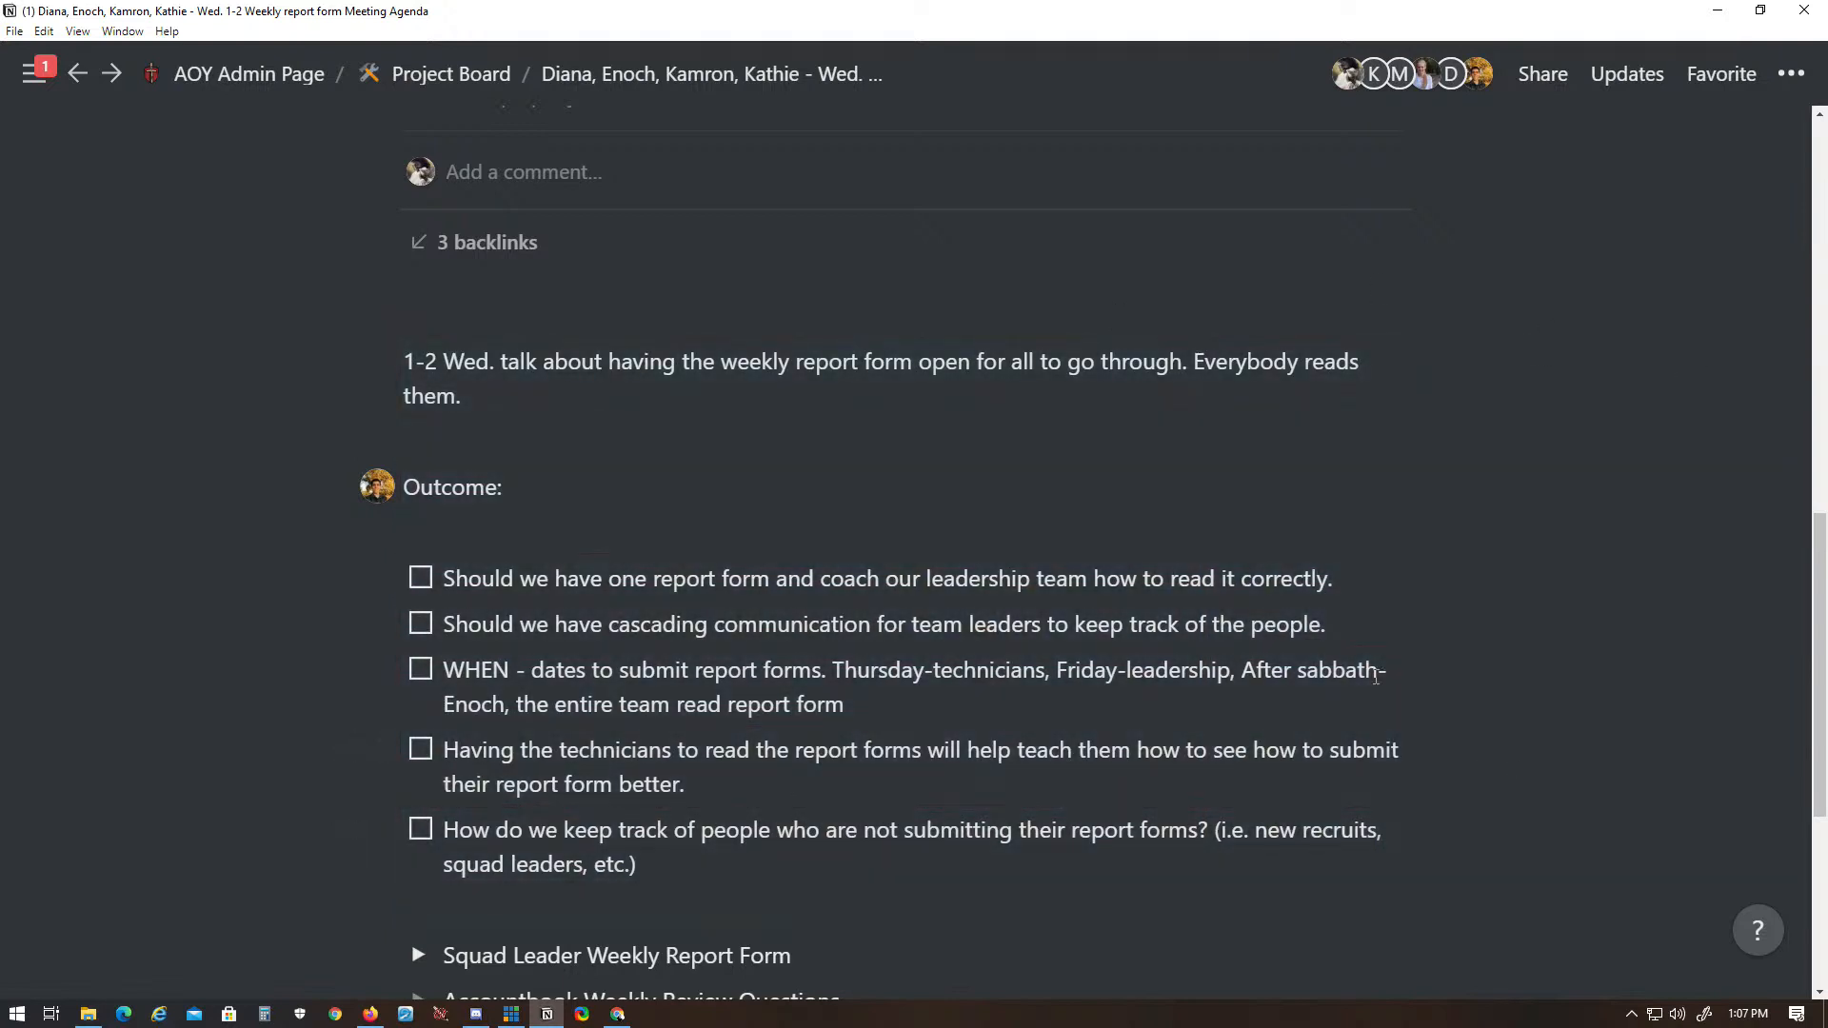
{"action": "left_click_drag", "start_coordinate": [1638, 810], "coordinate": [1333, 672]}
{"action": "left_click", "coordinate": [1748, 536]}
- Review the agenda's outcome sections, the question checklist and the review question toggles below it
{"action": "scroll", "coordinate": [1073, 470], "scroll_direction": "down", "scroll_amount": 3}
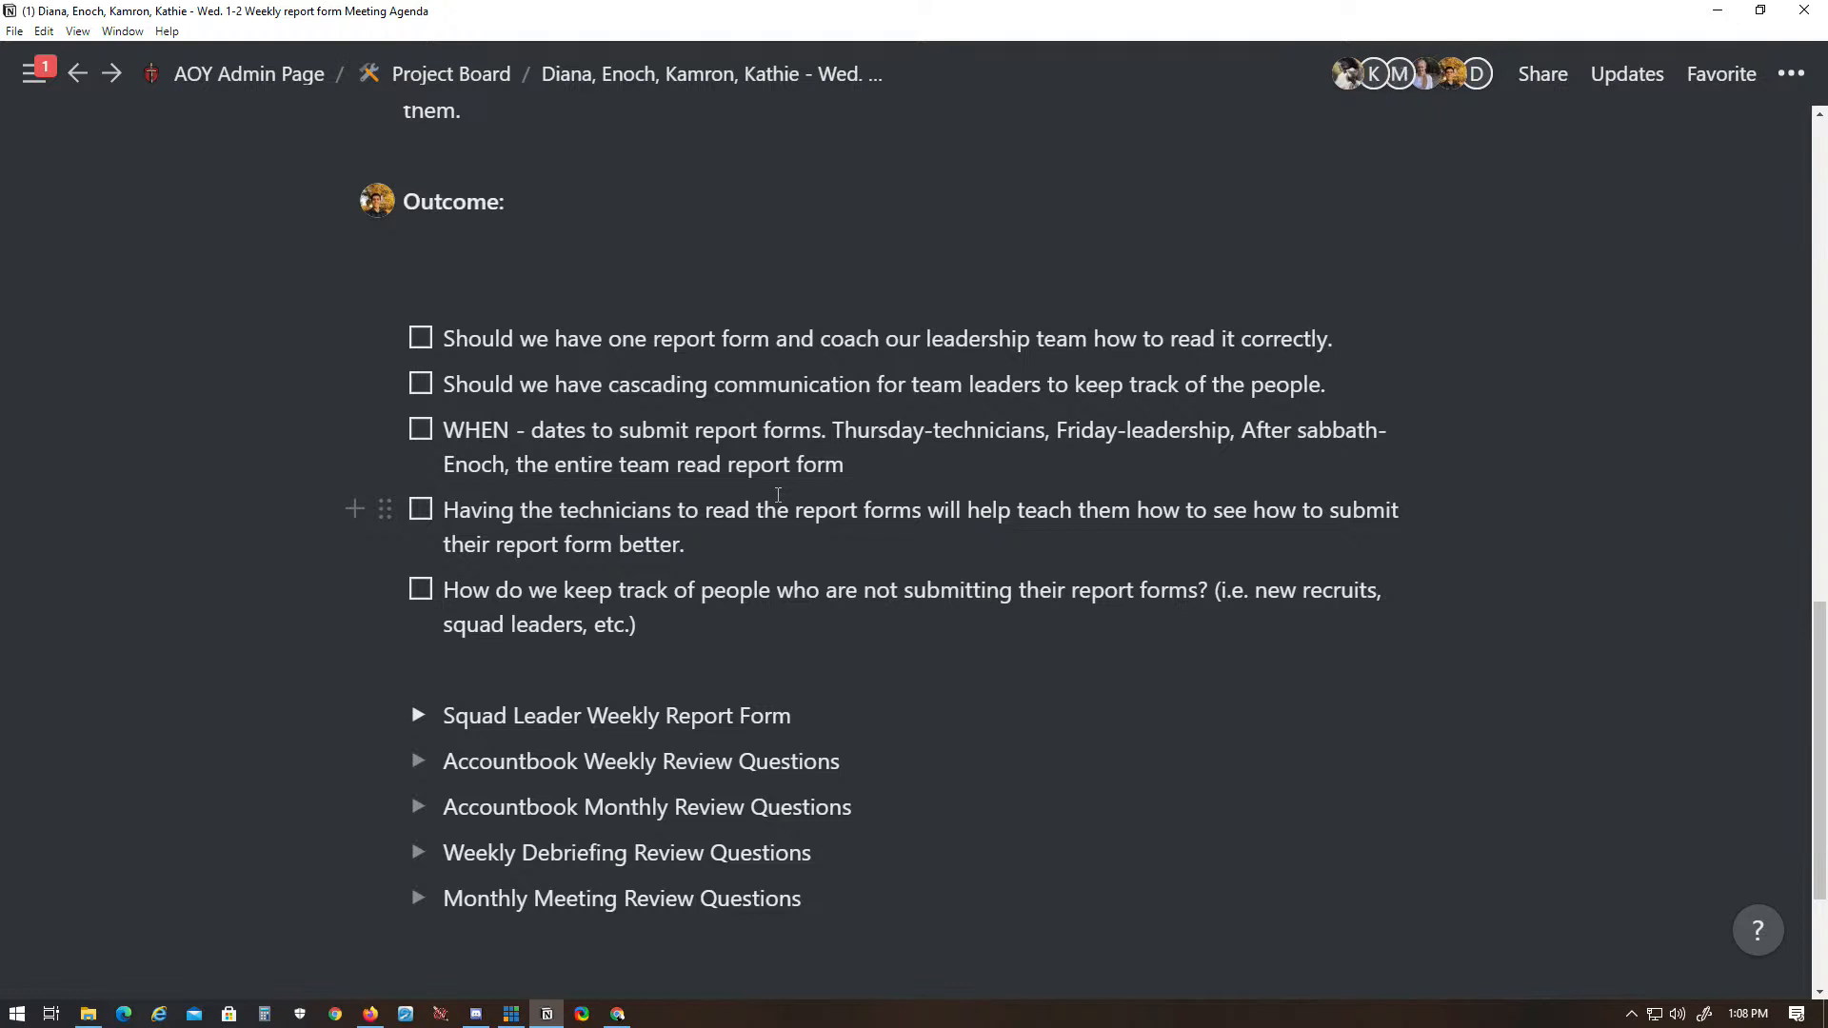
{"action": "scroll", "coordinate": [171, 487], "scroll_direction": "up", "scroll_amount": 2}
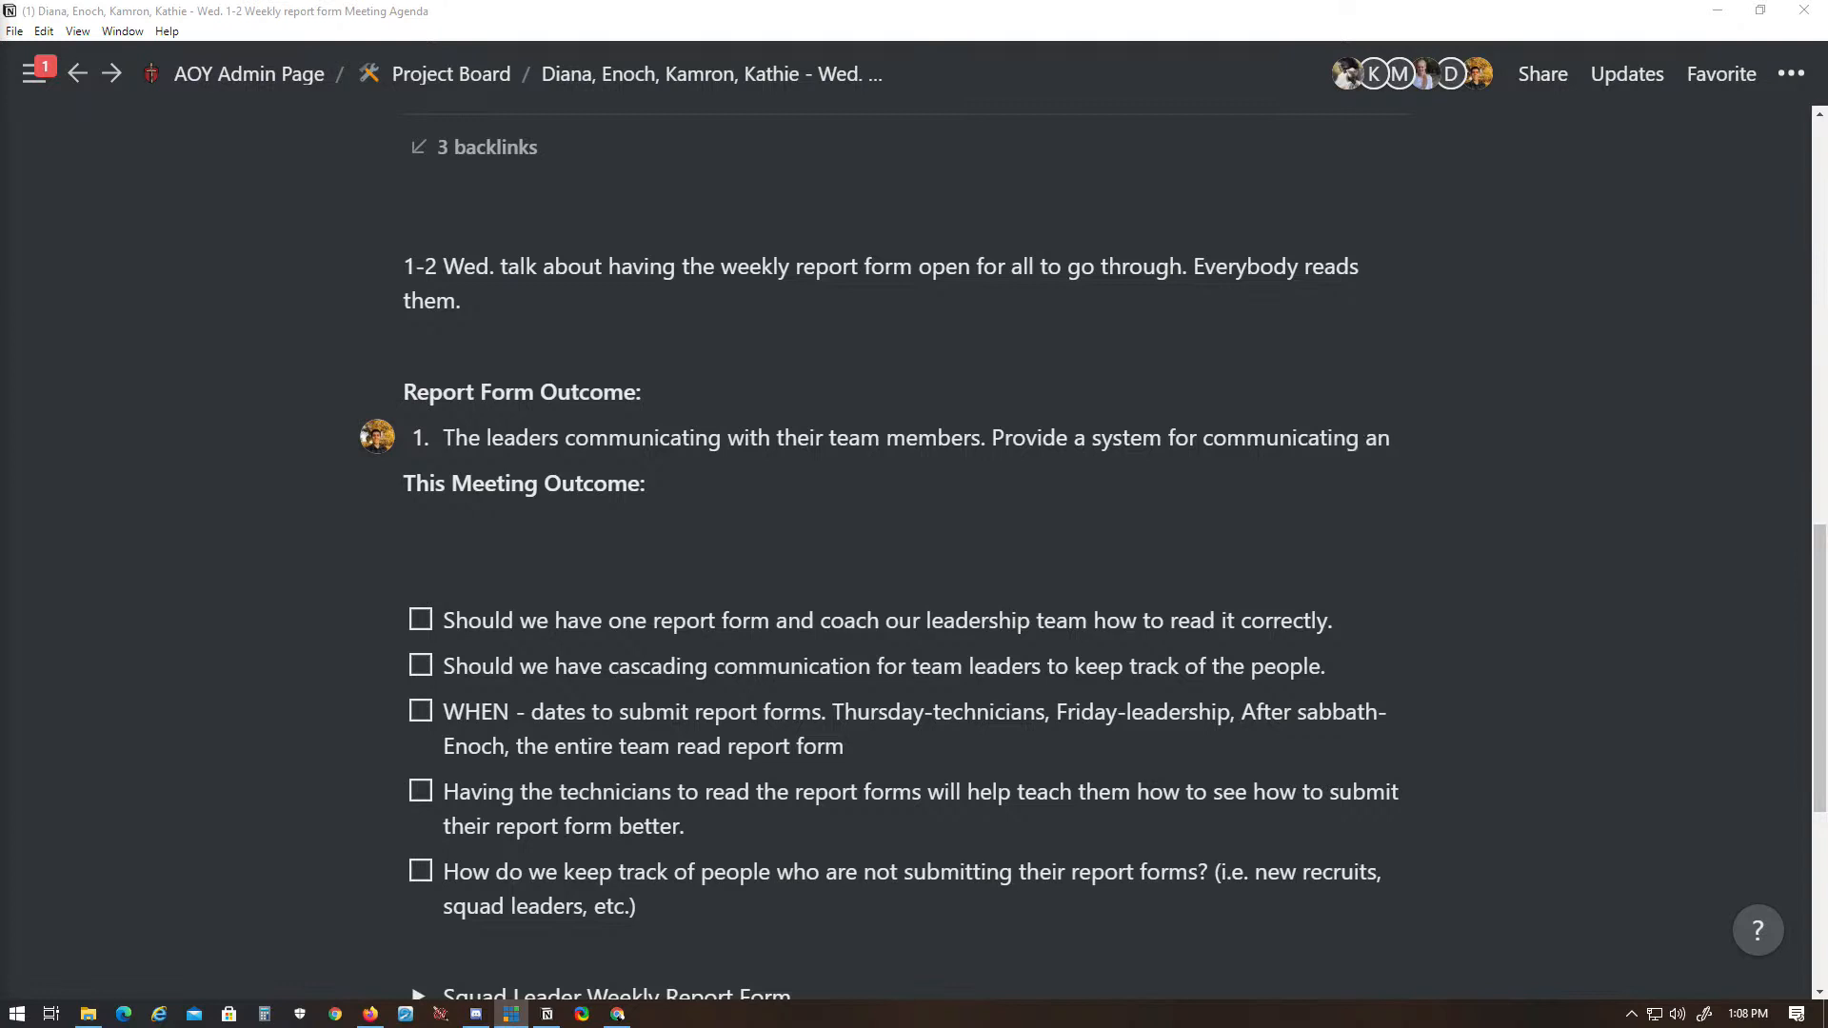
{"action": "type", "text": "with team members."}
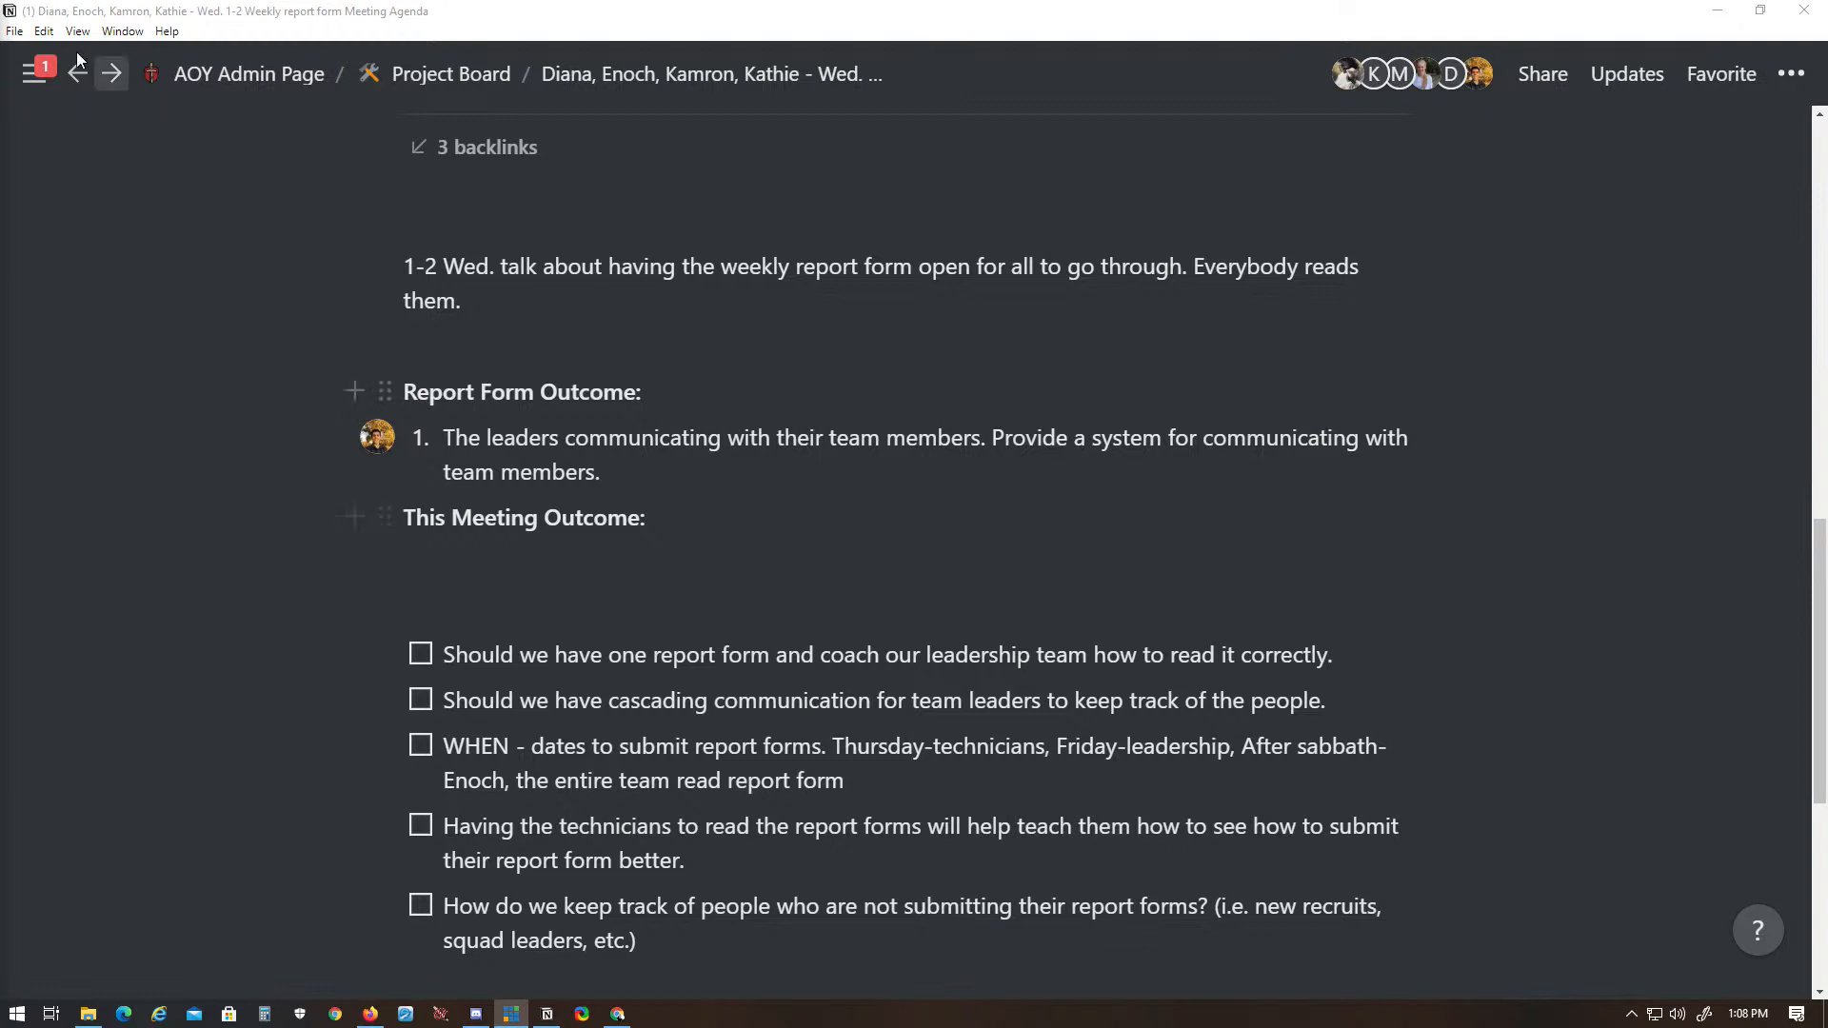
{"action": "left_click", "coordinate": [467, 14]}
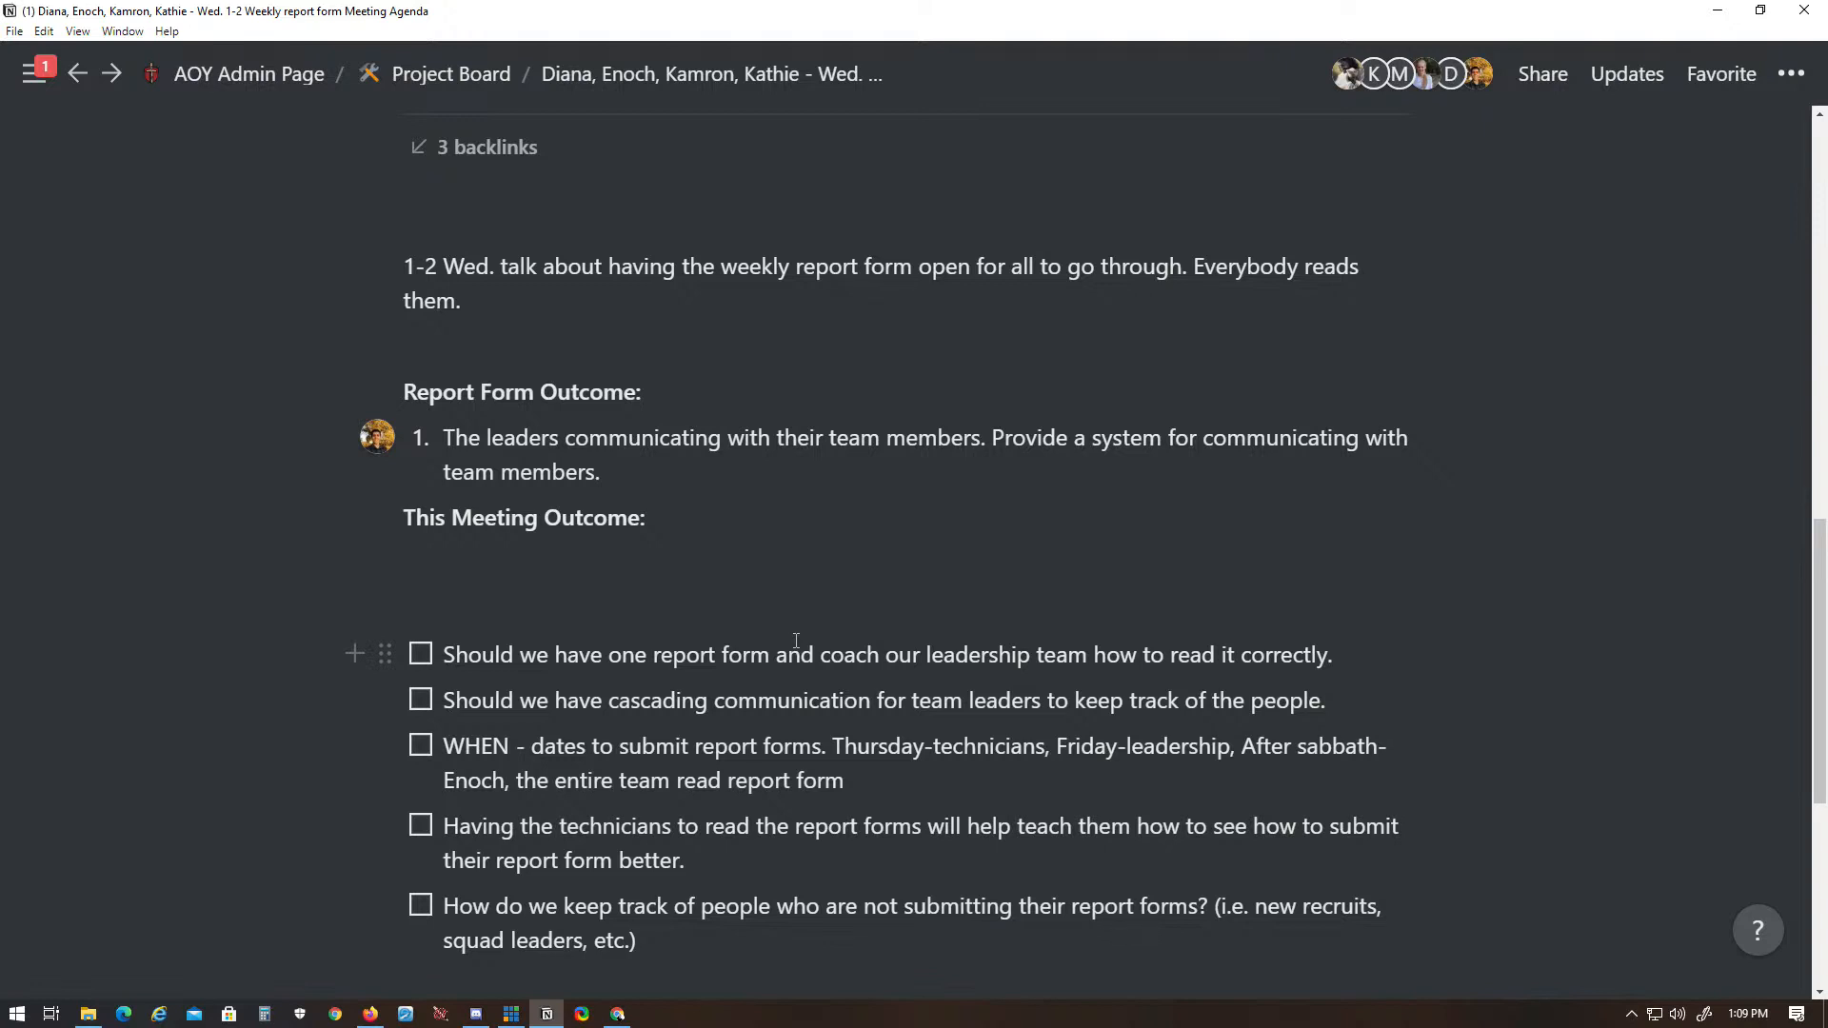
{"action": "scroll", "coordinate": [857, 599], "scroll_direction": "down", "scroll_amount": 5}
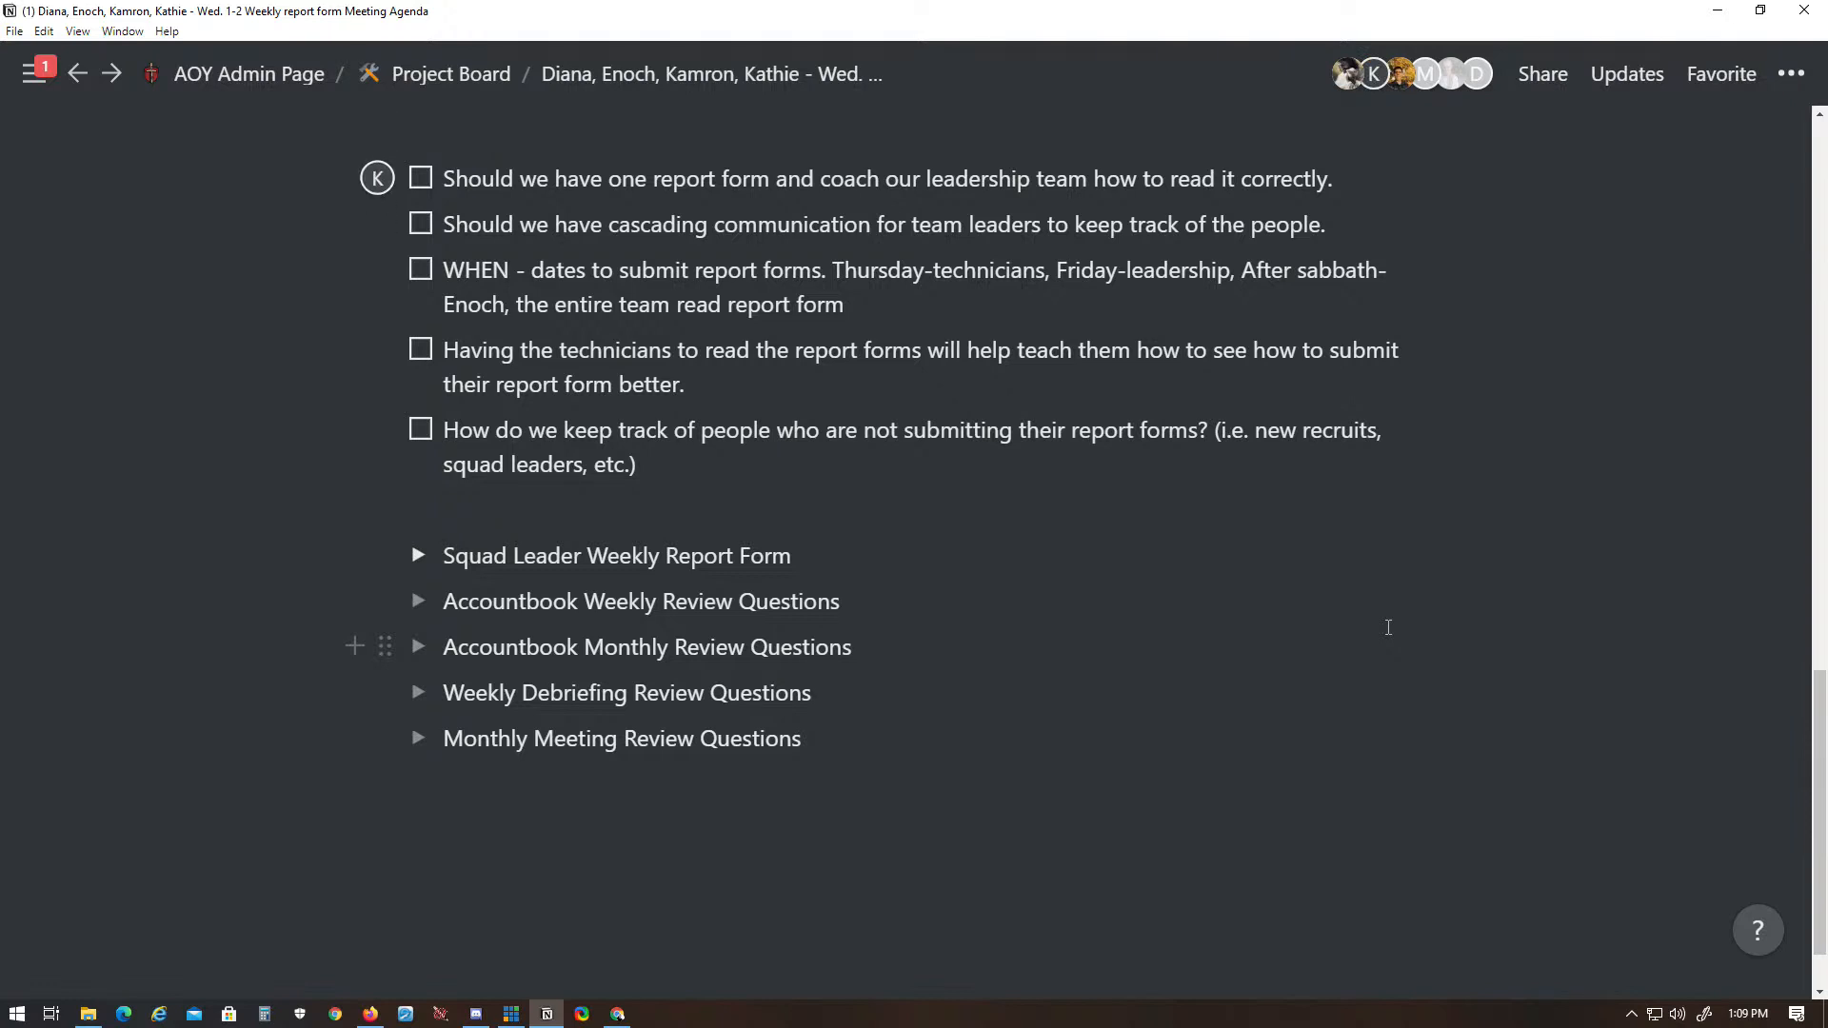
{"action": "scroll", "coordinate": [1475, 699], "scroll_direction": "up", "scroll_amount": 4}
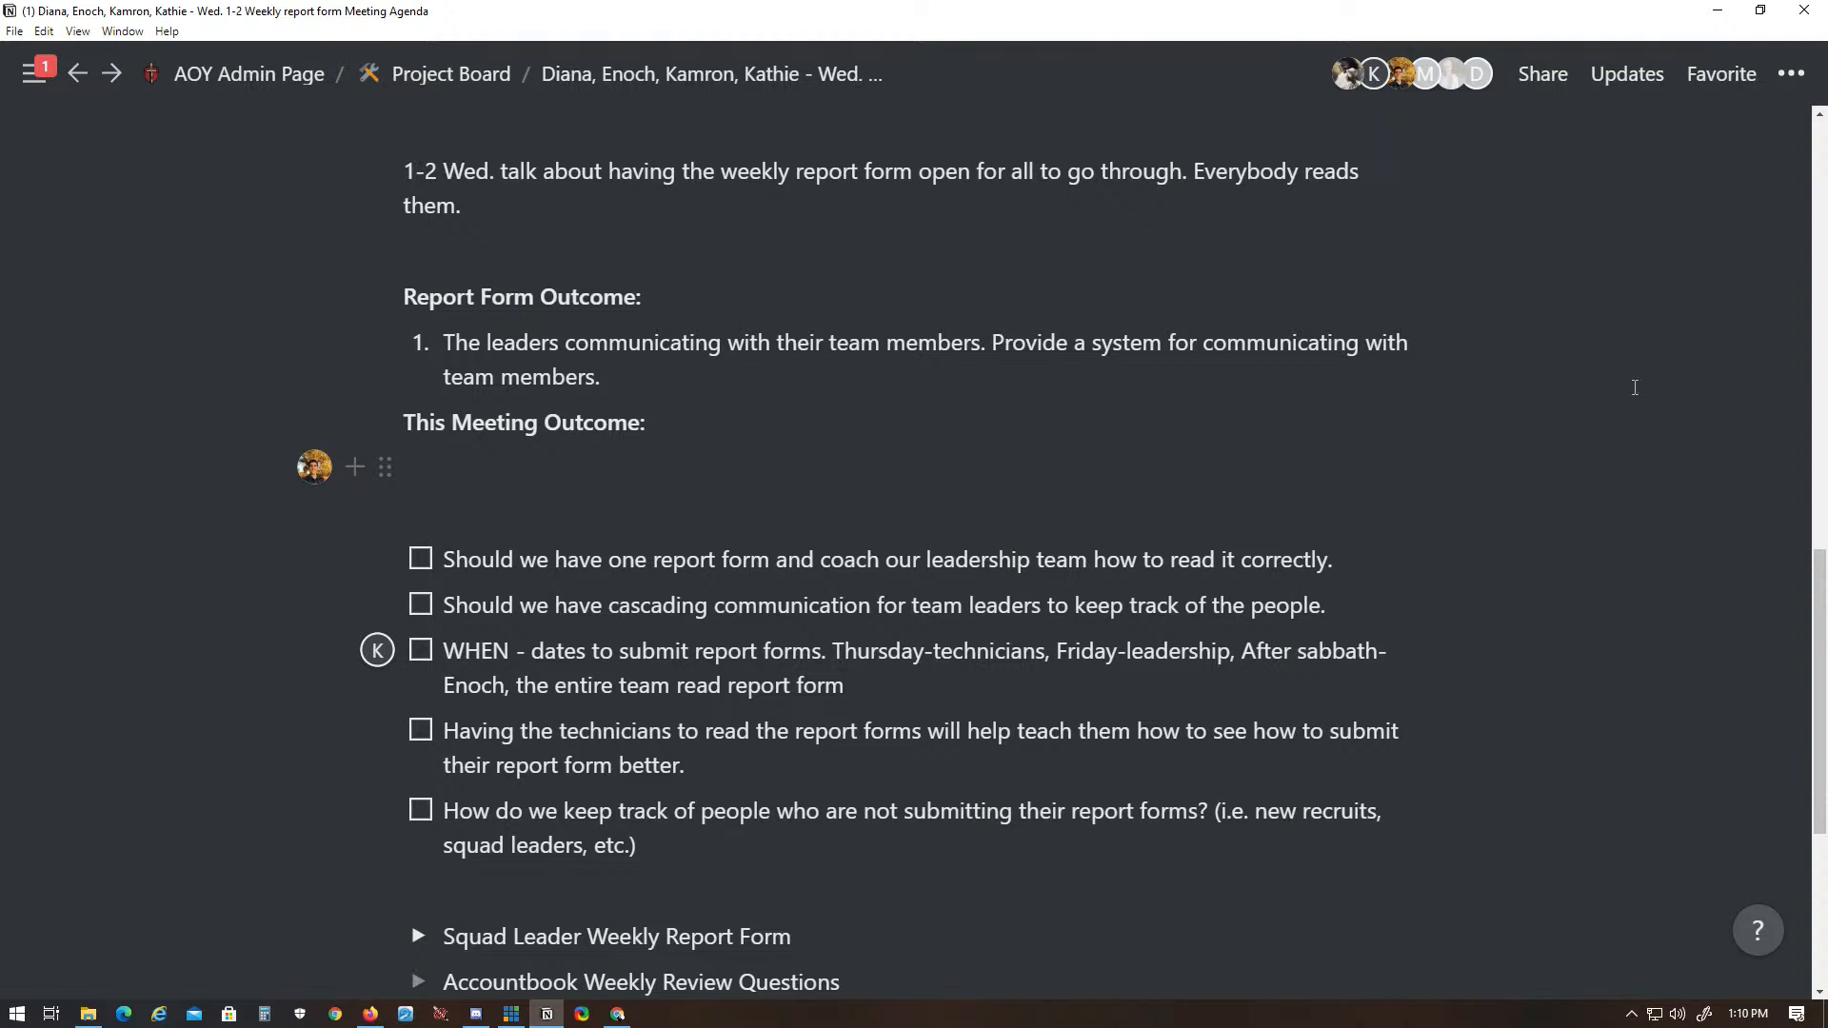
- Start a numbered list under "This Meeting Outcome:" with the item "One system integrated in all our locations."
{"action": "left_click_drag", "start_coordinate": [1824, 622], "coordinate": [1826, 631]}
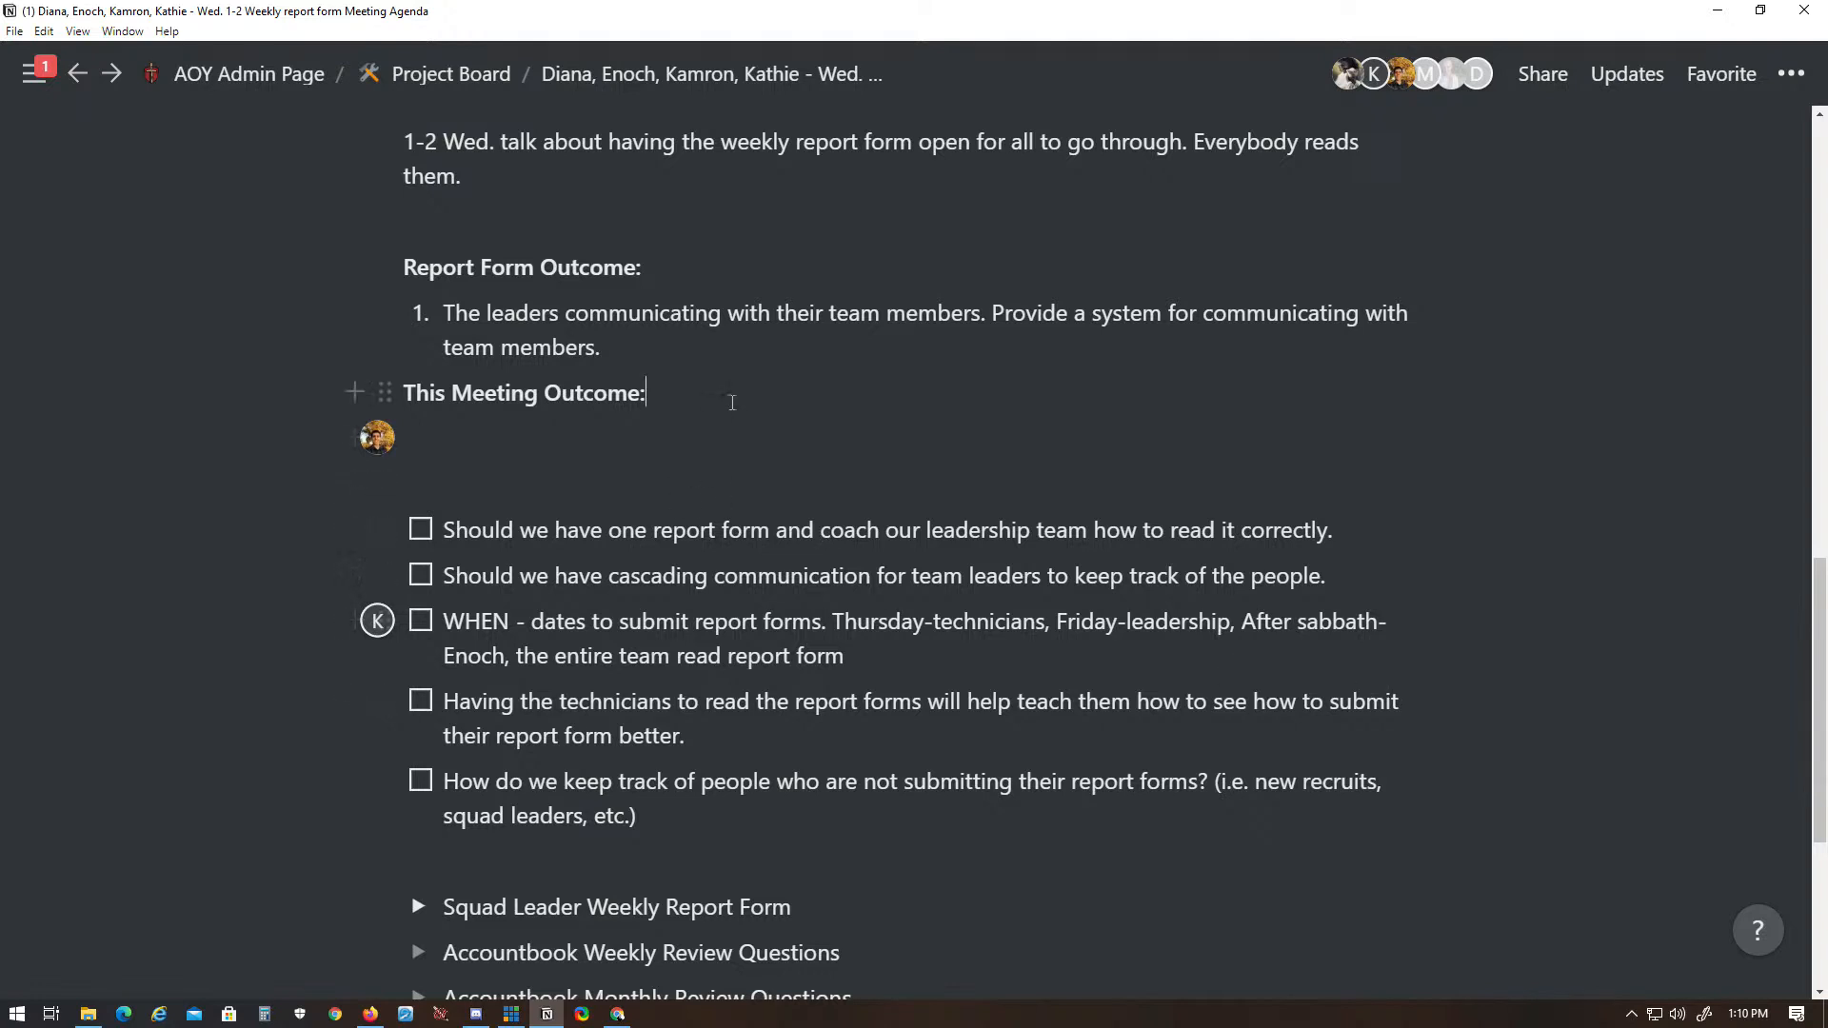
{"action": "key", "text": "Return"}
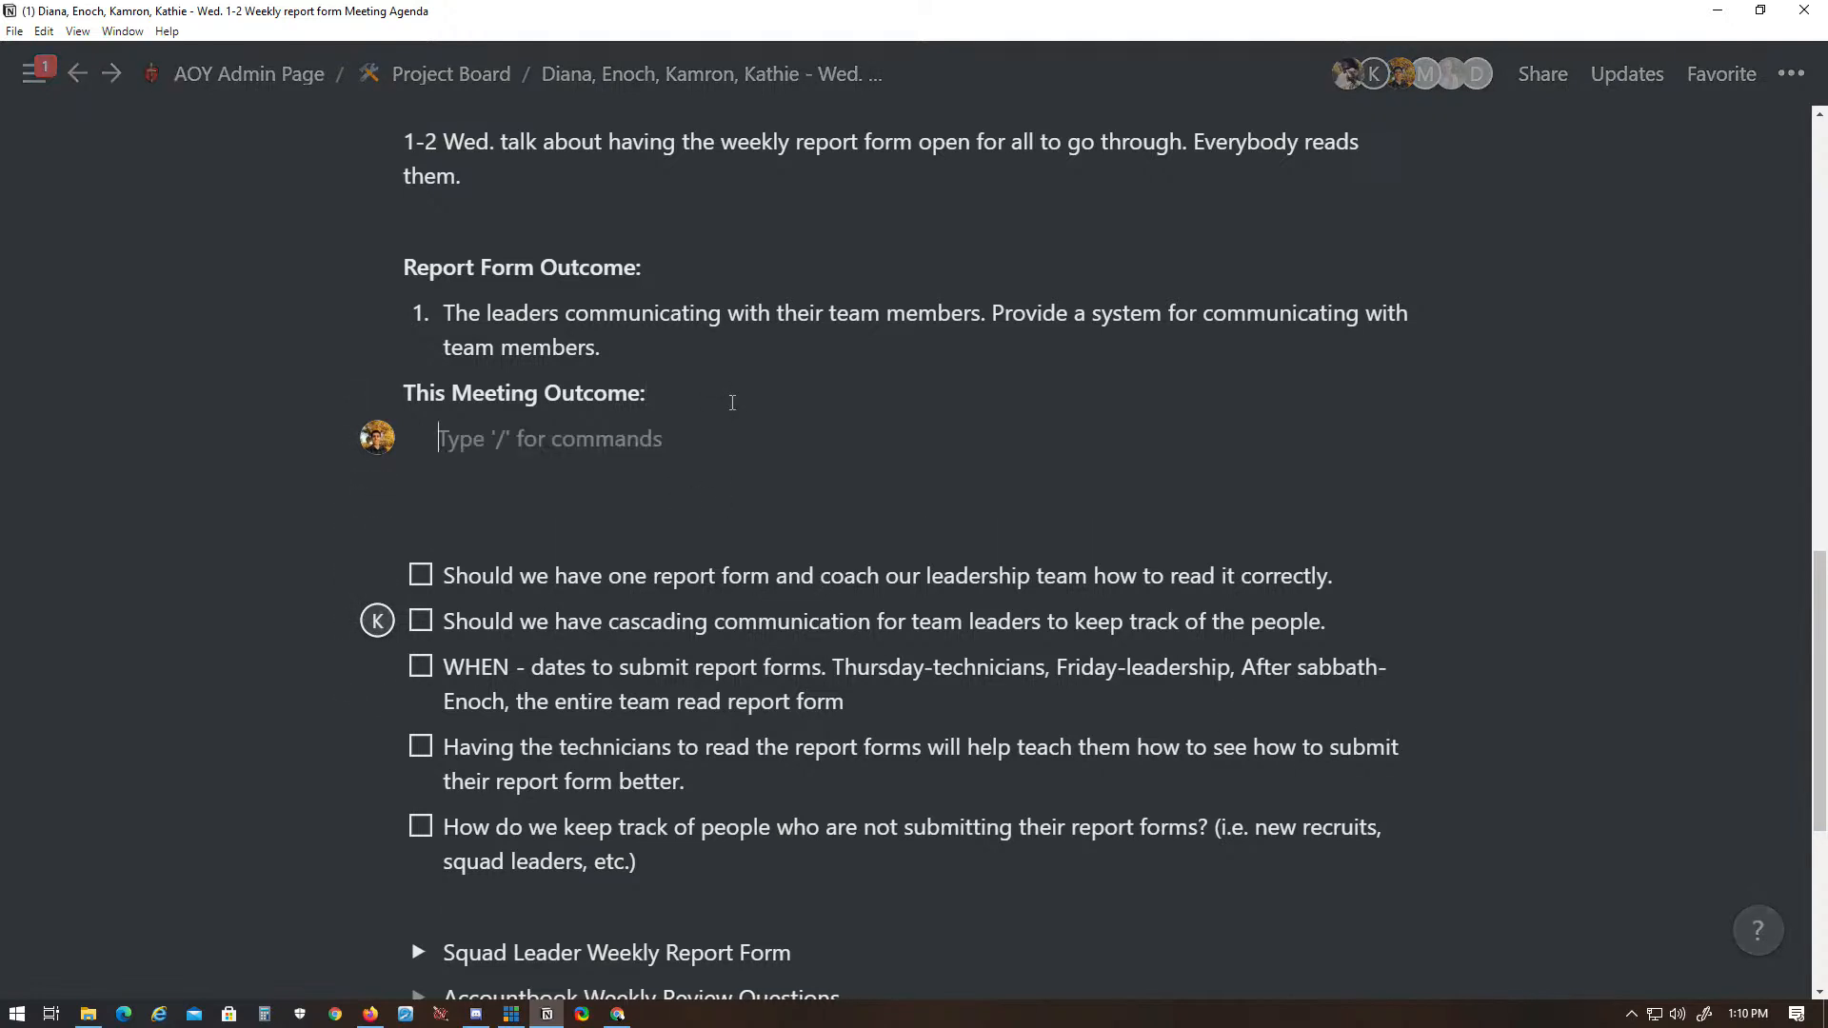
{"action": "type", "text": "1. One s"}
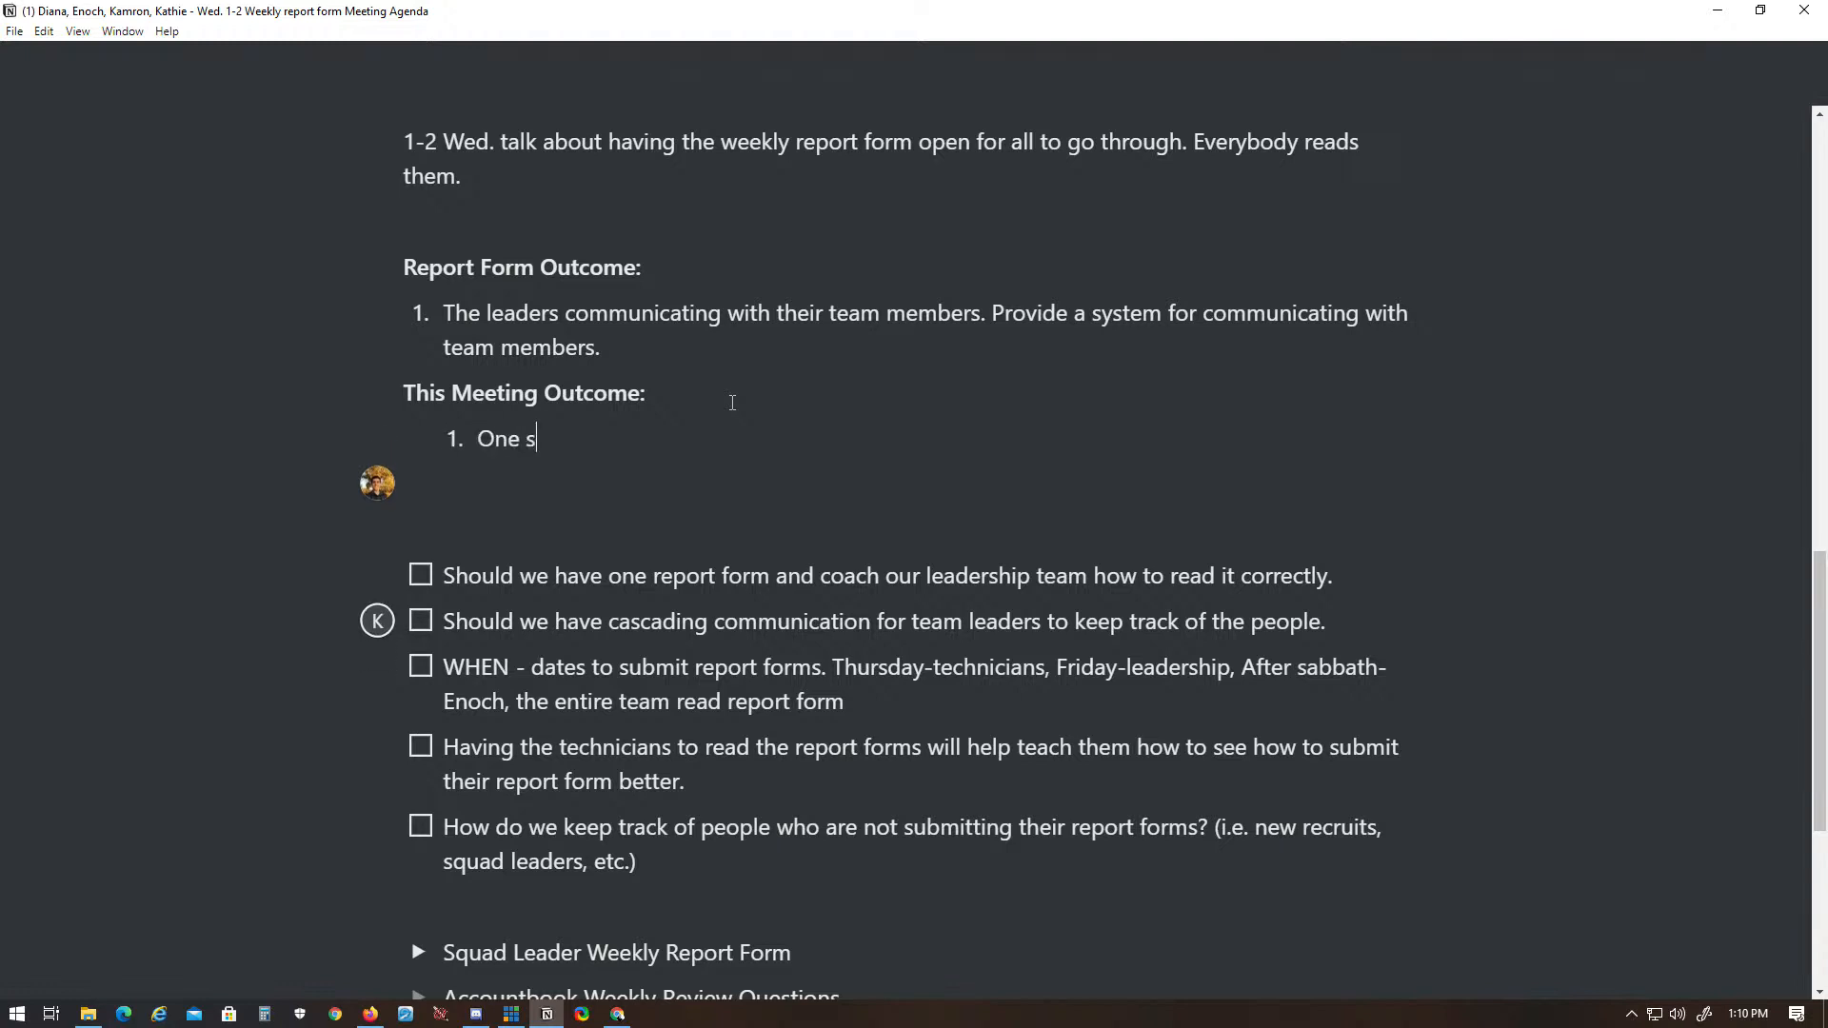
{"action": "type", "text": "ystem integrated in all "}
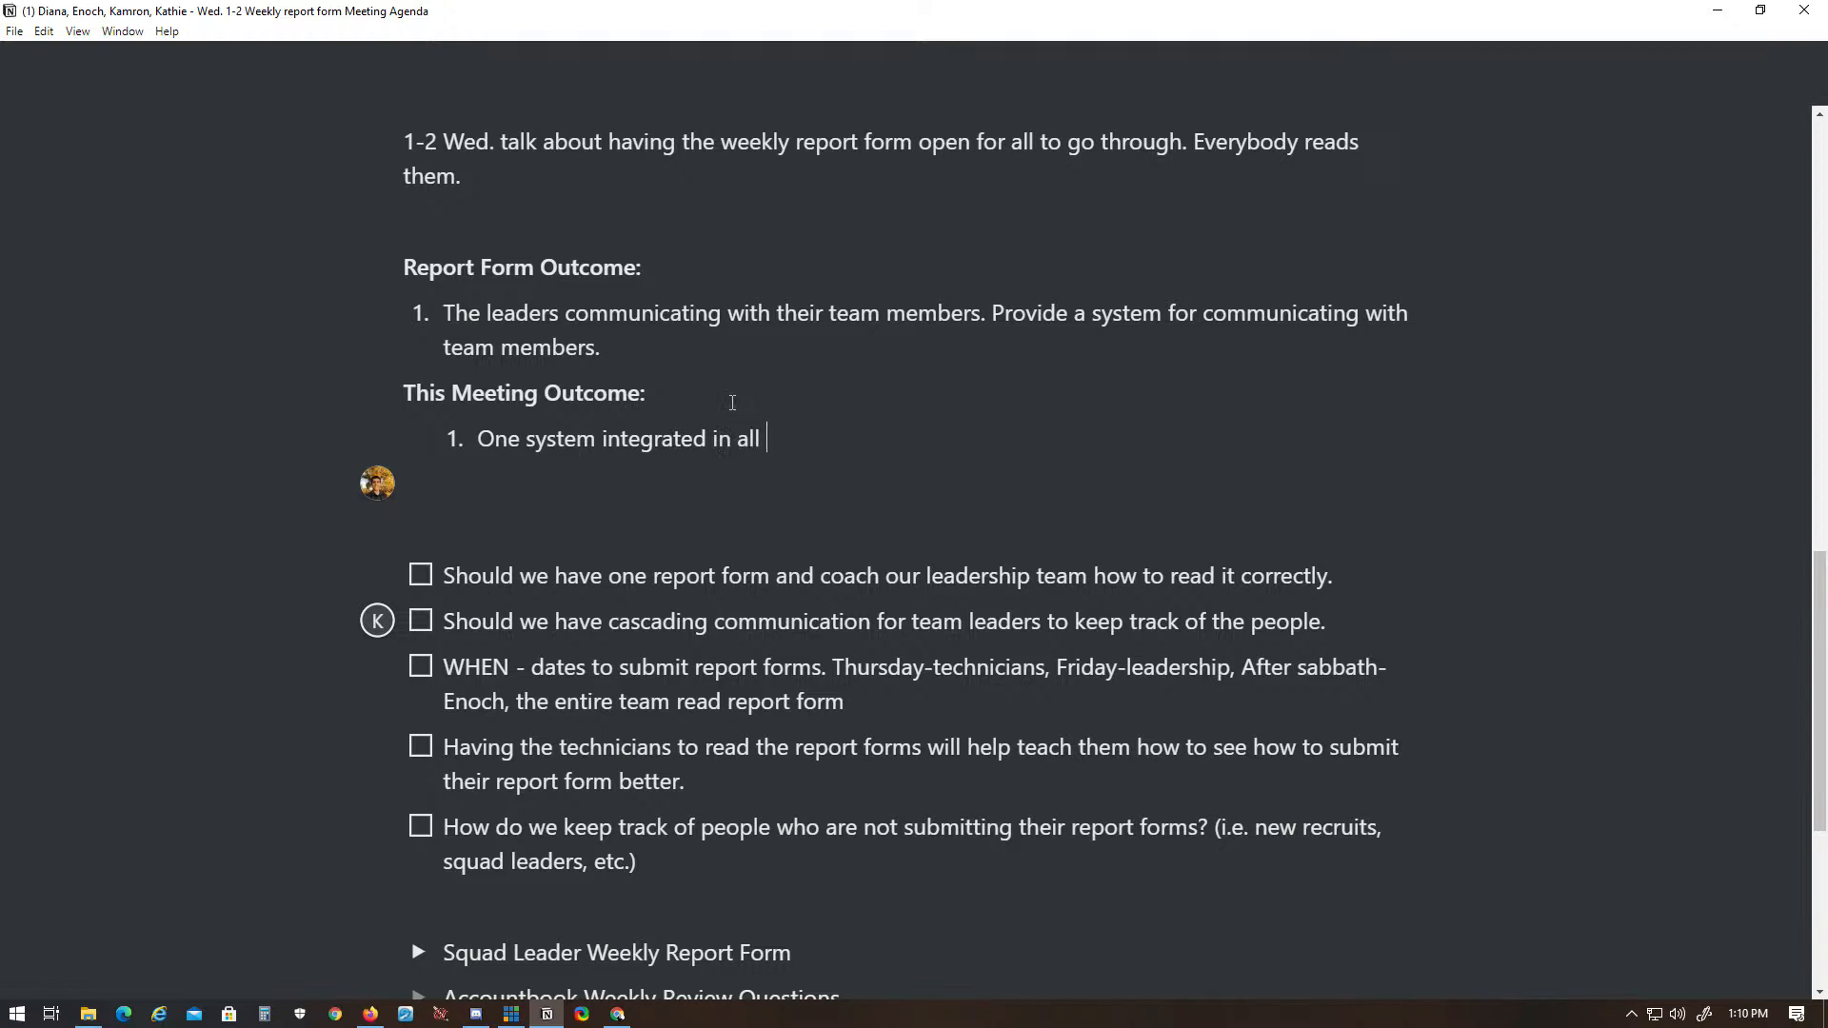
{"action": "type", "text": "our locations. Account"}
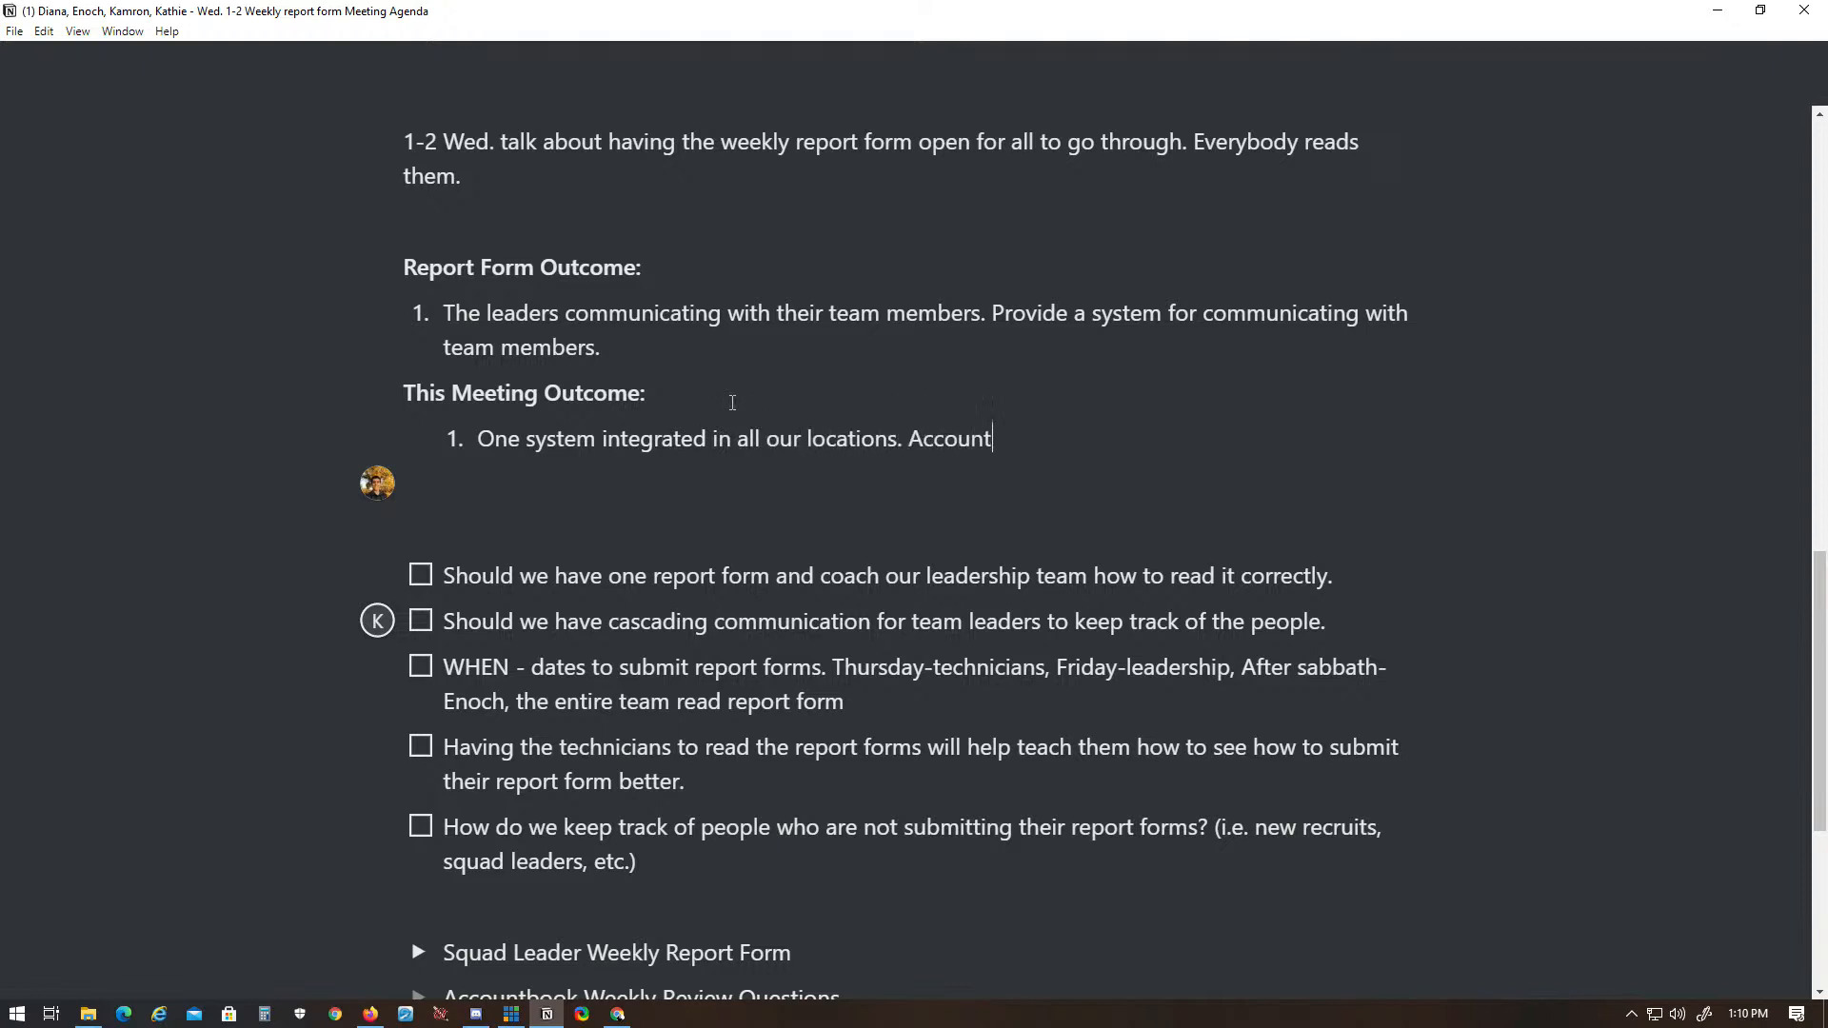
{"action": "type", "text": "book, debriefing,"}
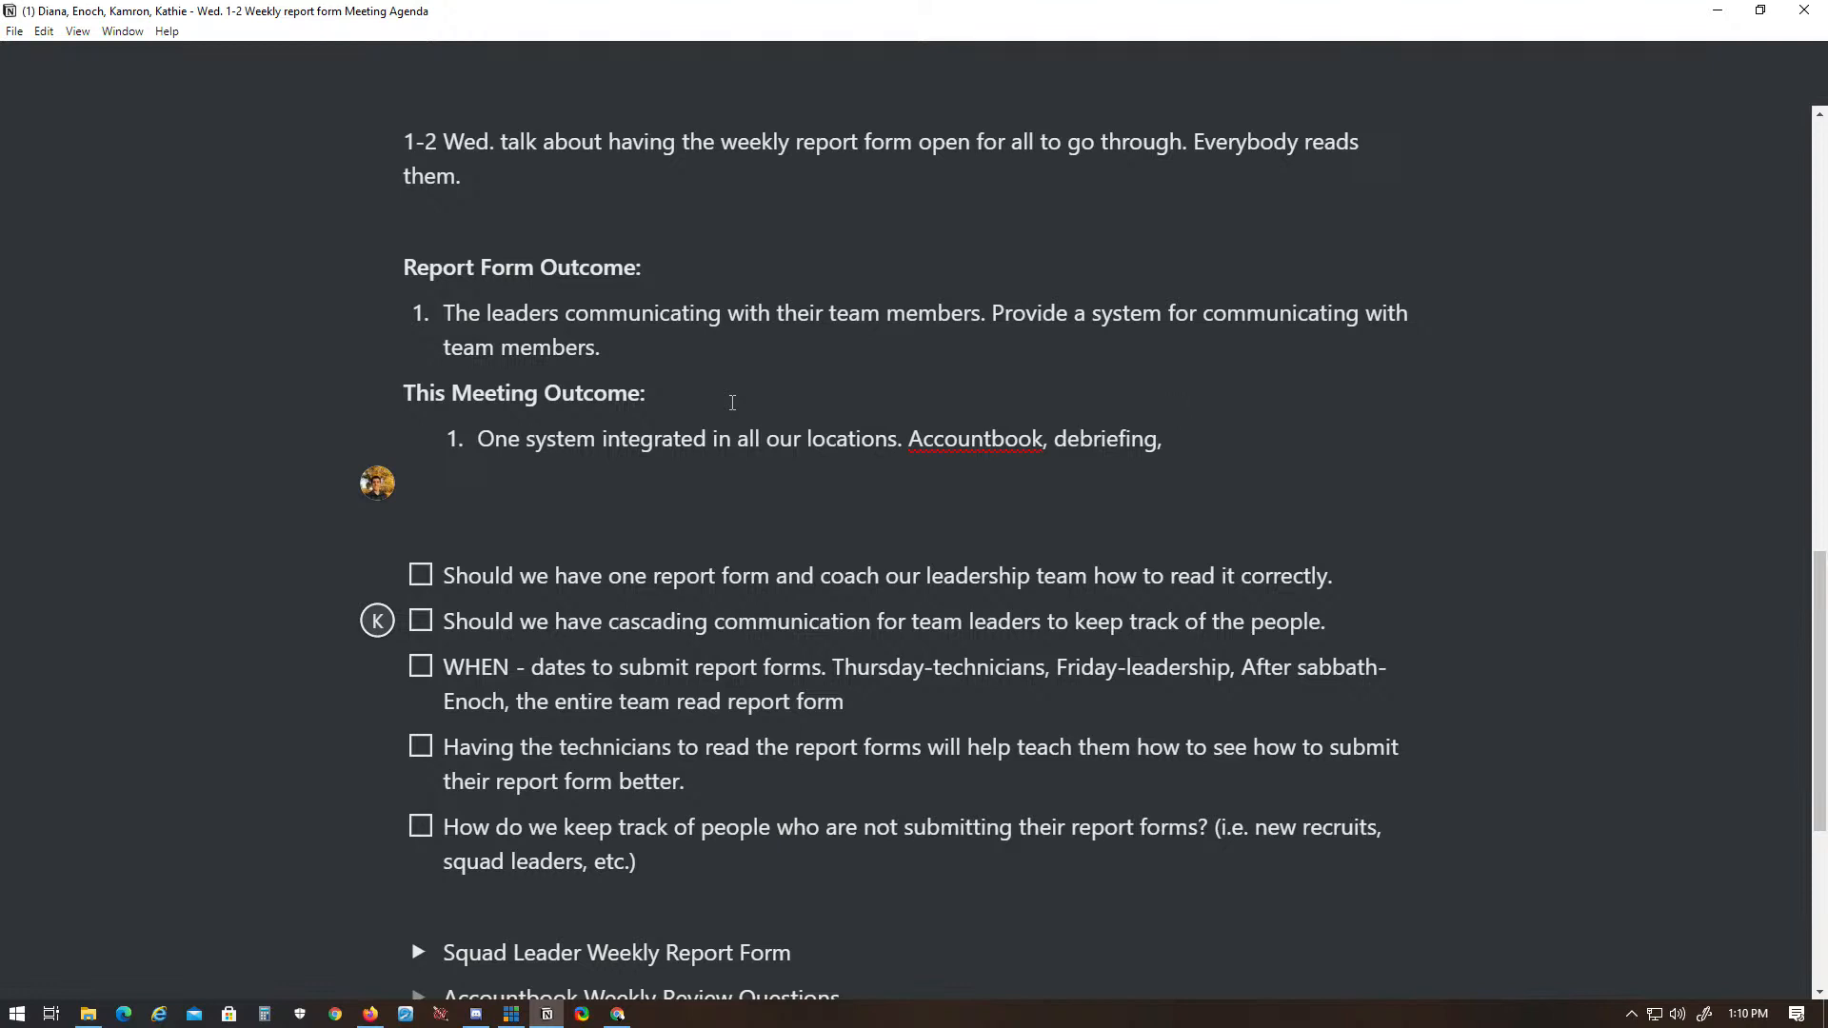
- Add "Accountbook, debriefing, report form." to the first meeting outcome
{"action": "scroll", "coordinate": [732, 402], "scroll_direction": "down", "scroll_amount": 1}
{"action": "type", "text": "report form."}
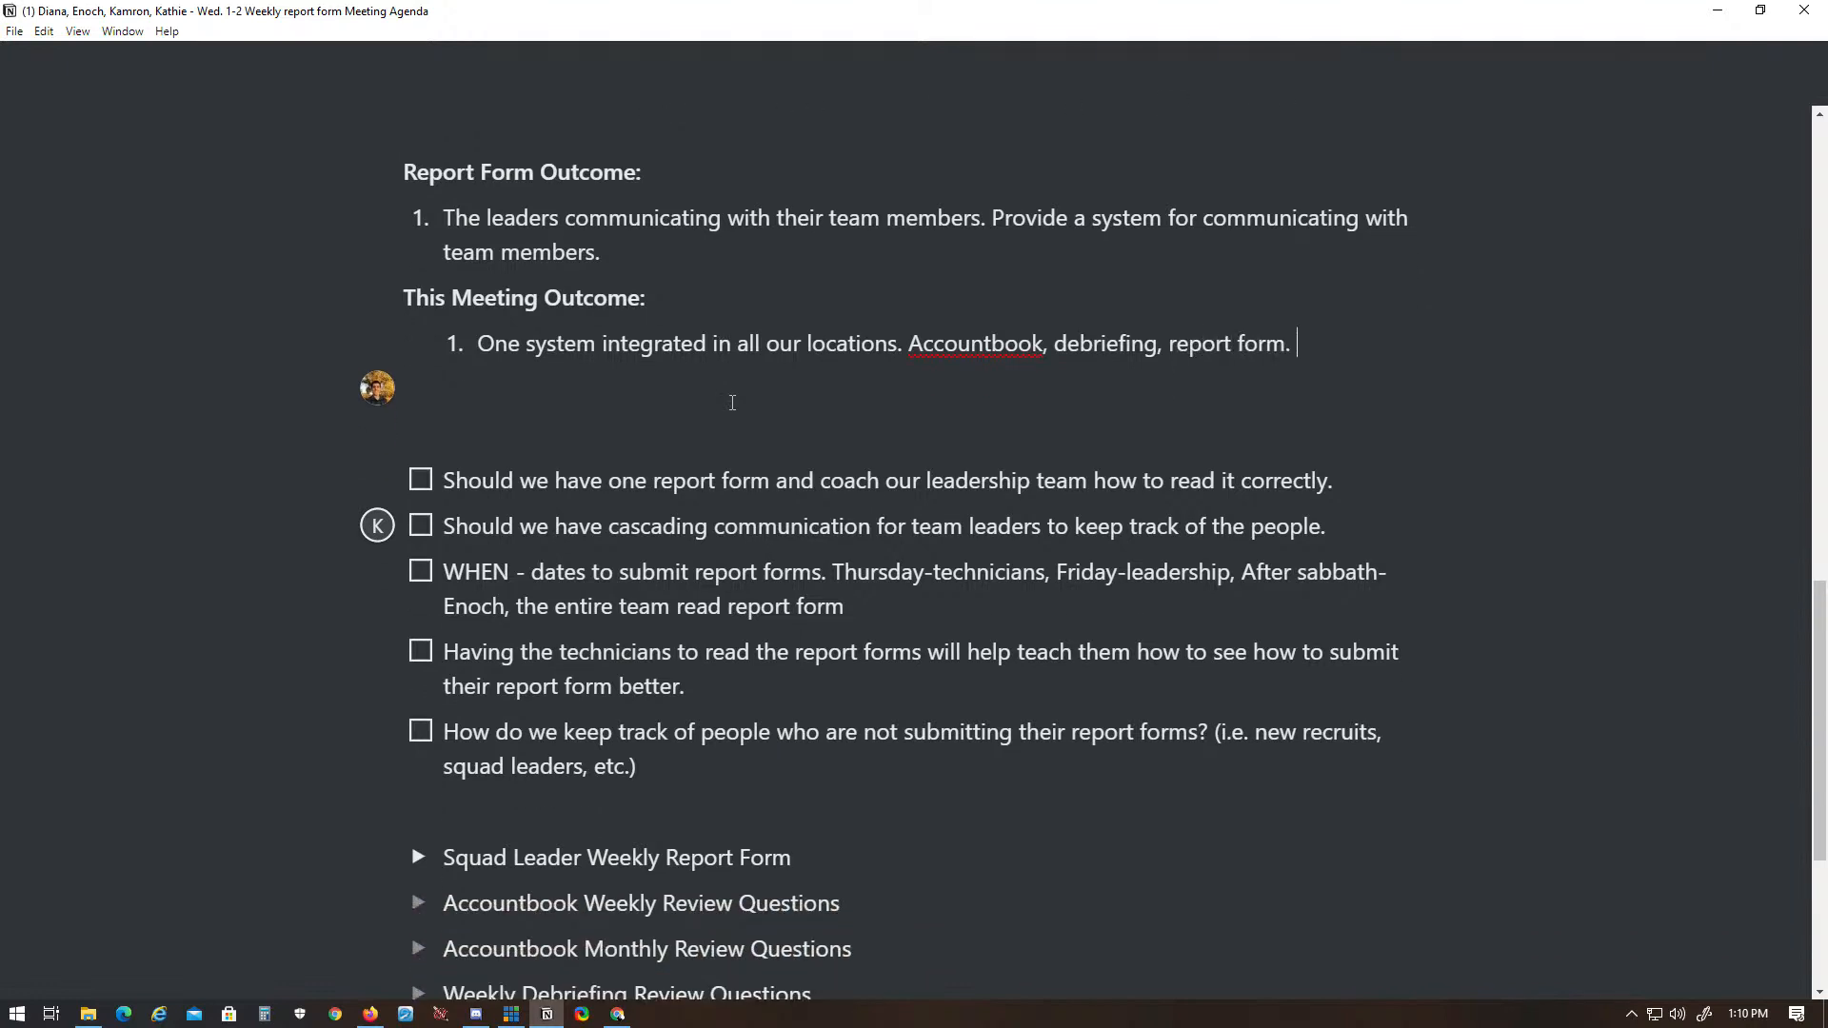
{"action": "key", "text": "Return"}
{"action": "key", "text": "BackSpace"}
{"action": "key", "text": "BackSpace"}
{"action": "key", "text": "BackSpace"}
{"action": "type", "text": ". Consistent questions. Consistent f"}
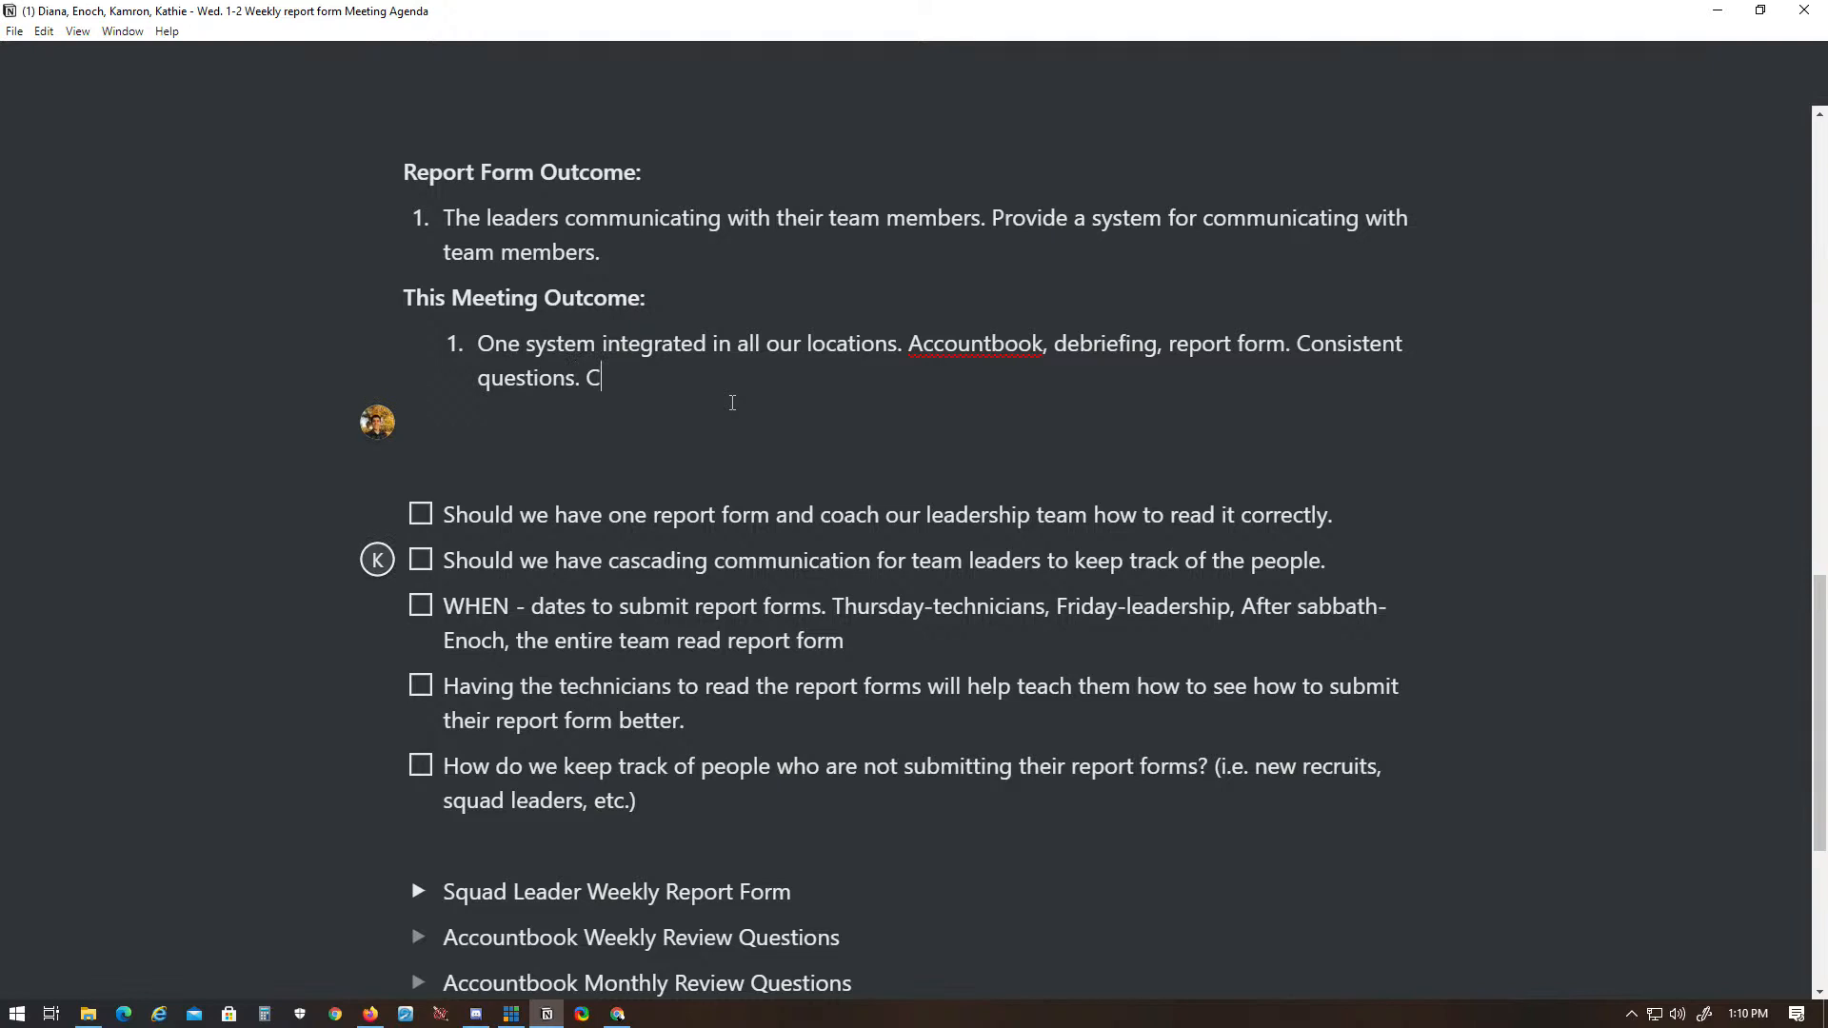
{"action": "type", "text": "ormat."}
- Add "We're currently using 3 different systems. A lot of them are the same questions worded differently." to the first outcome
{"action": "type", "text": "We're currently using 3 different systems. A l"}
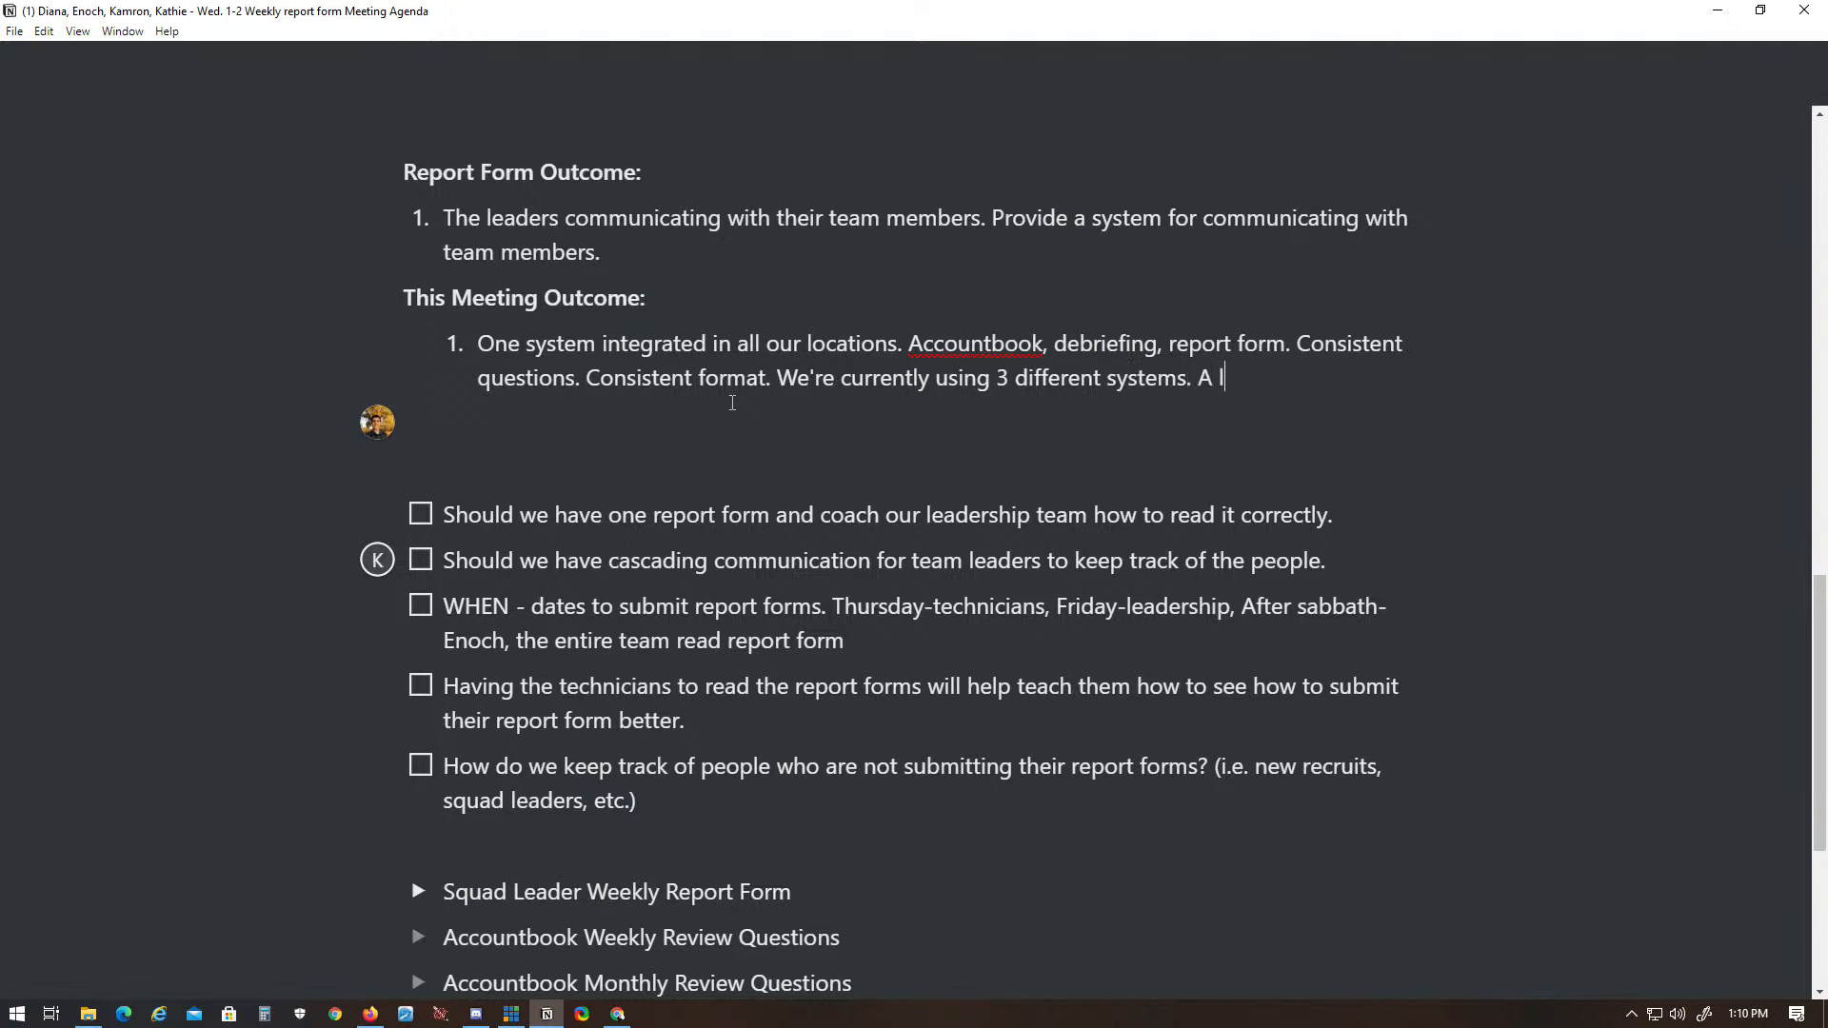
{"action": "type", "text": "ot of them are the sa"}
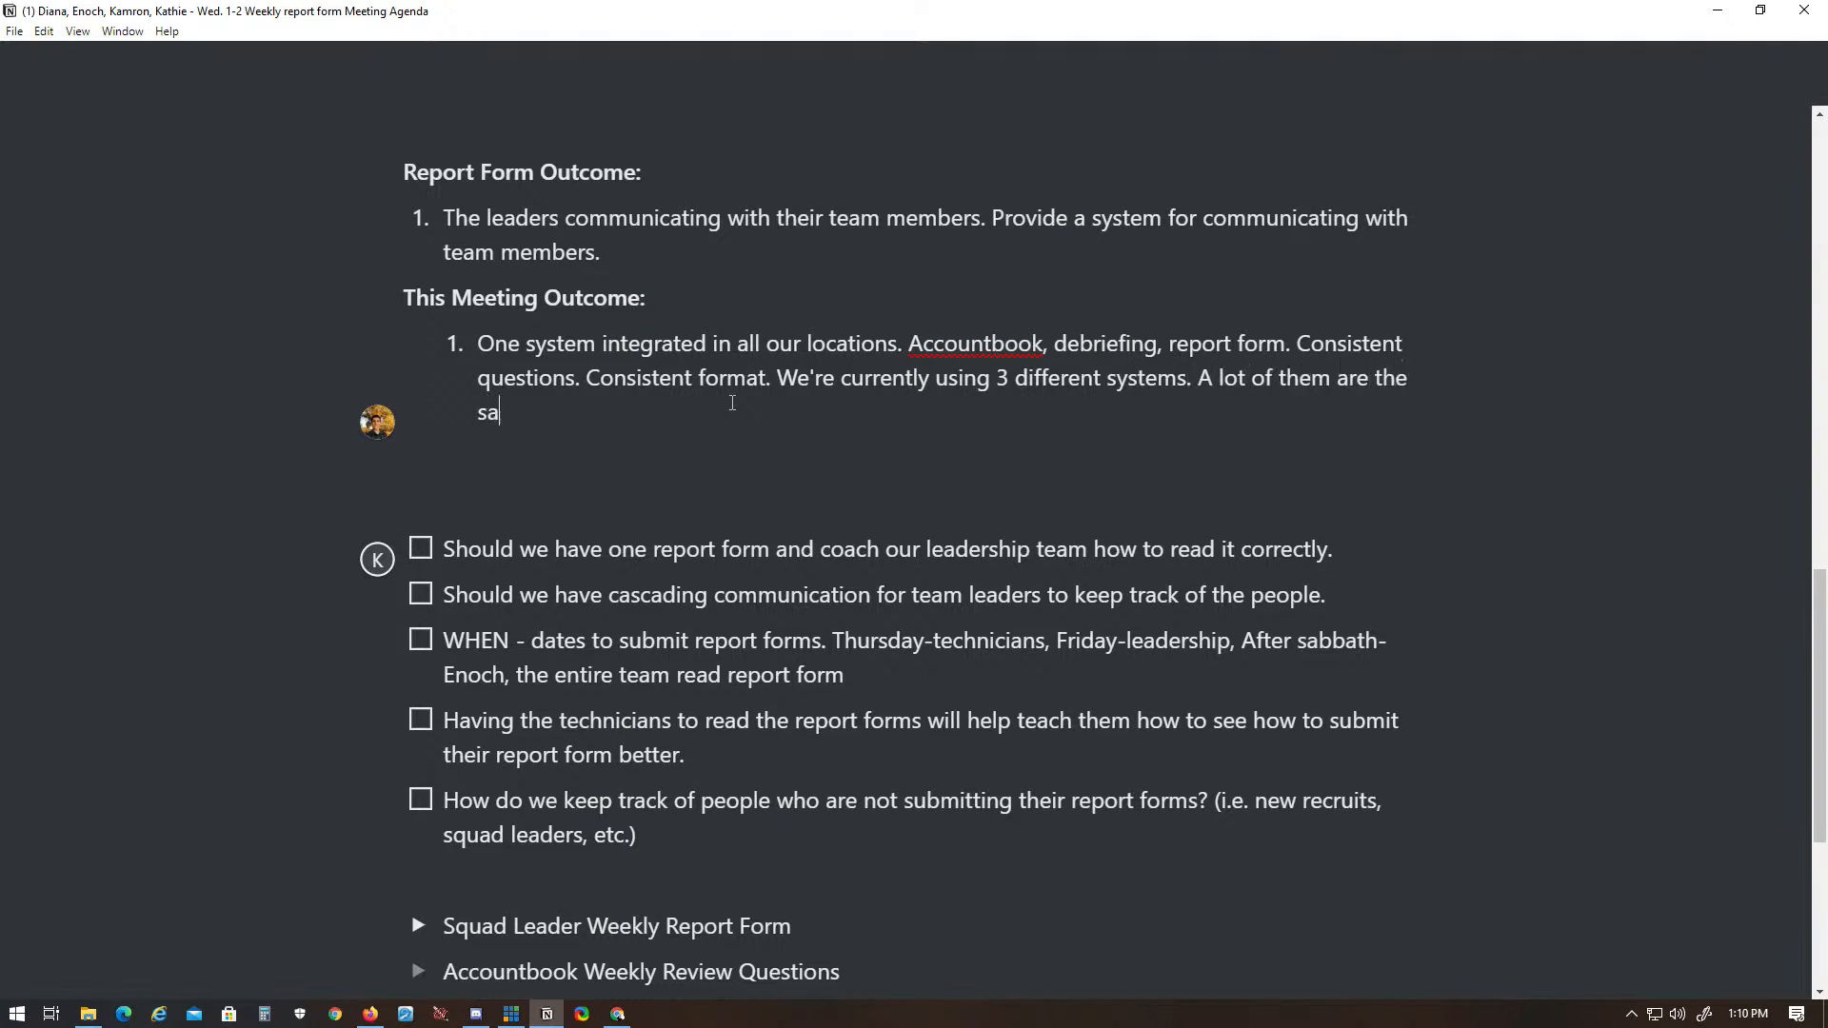
{"action": "type", "text": "me questions "}
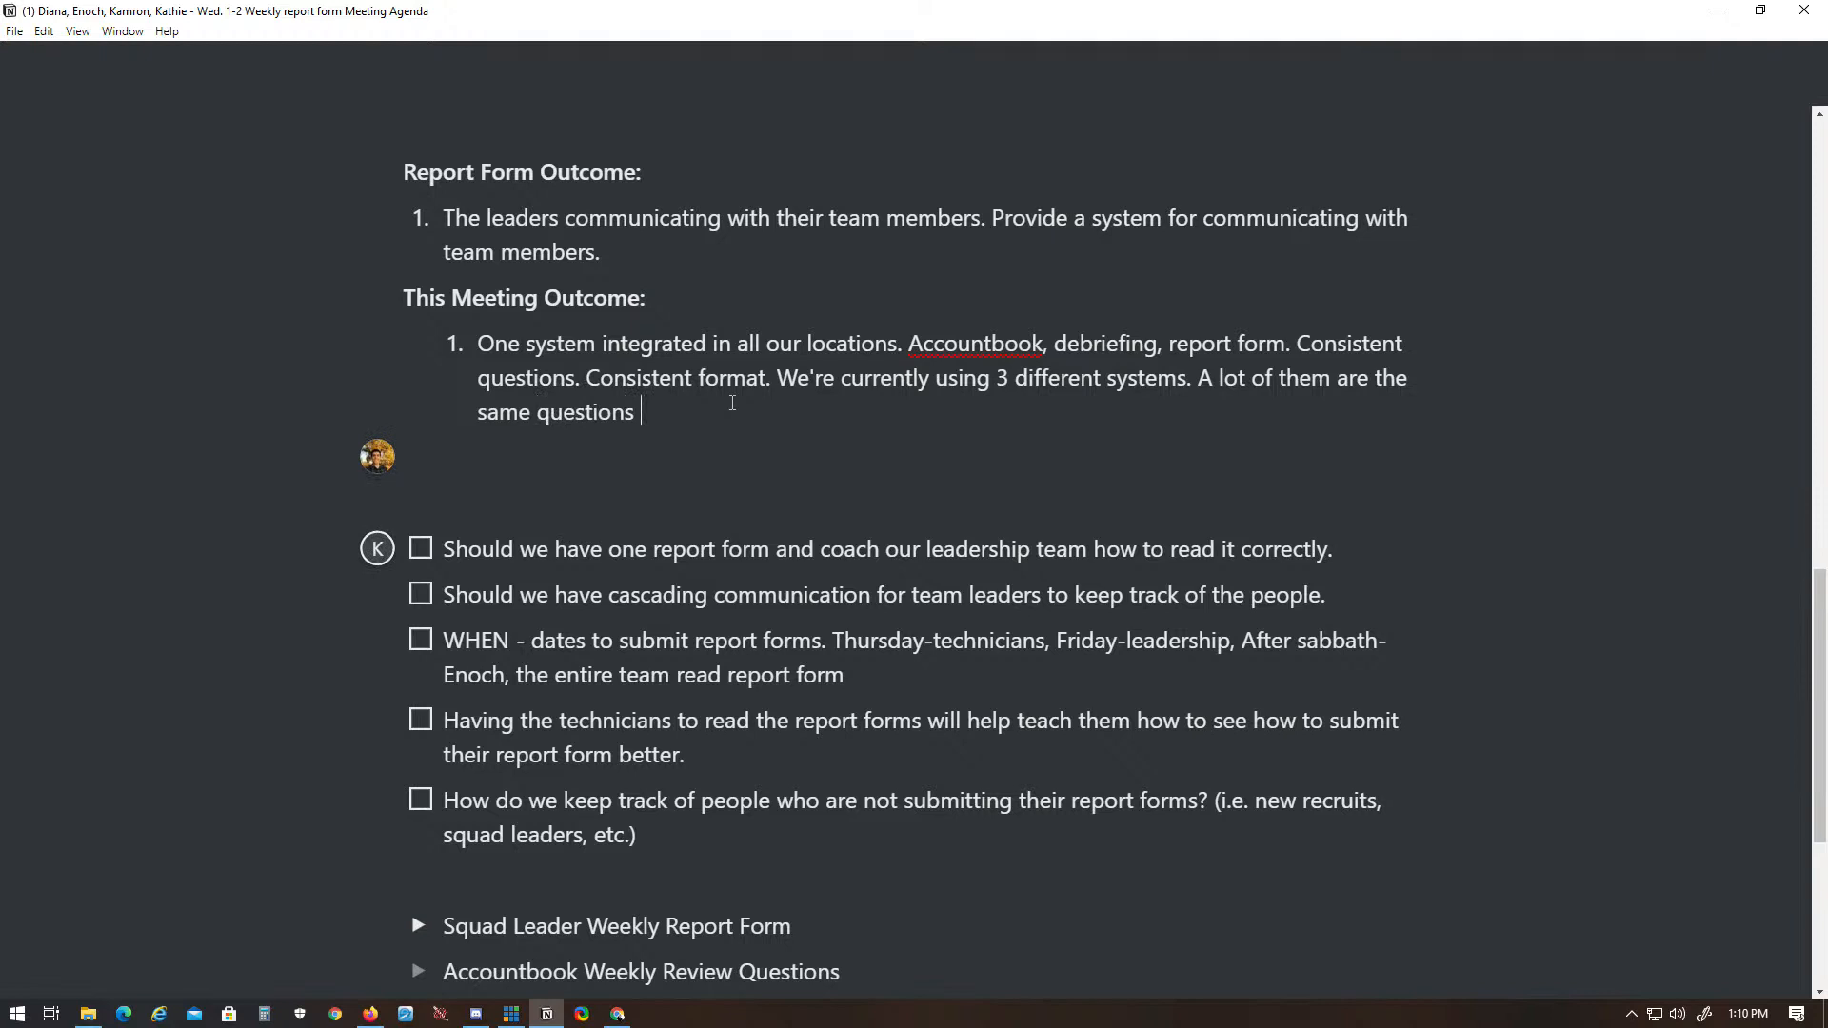
{"action": "type", "text": "worded differently. We want the e"}
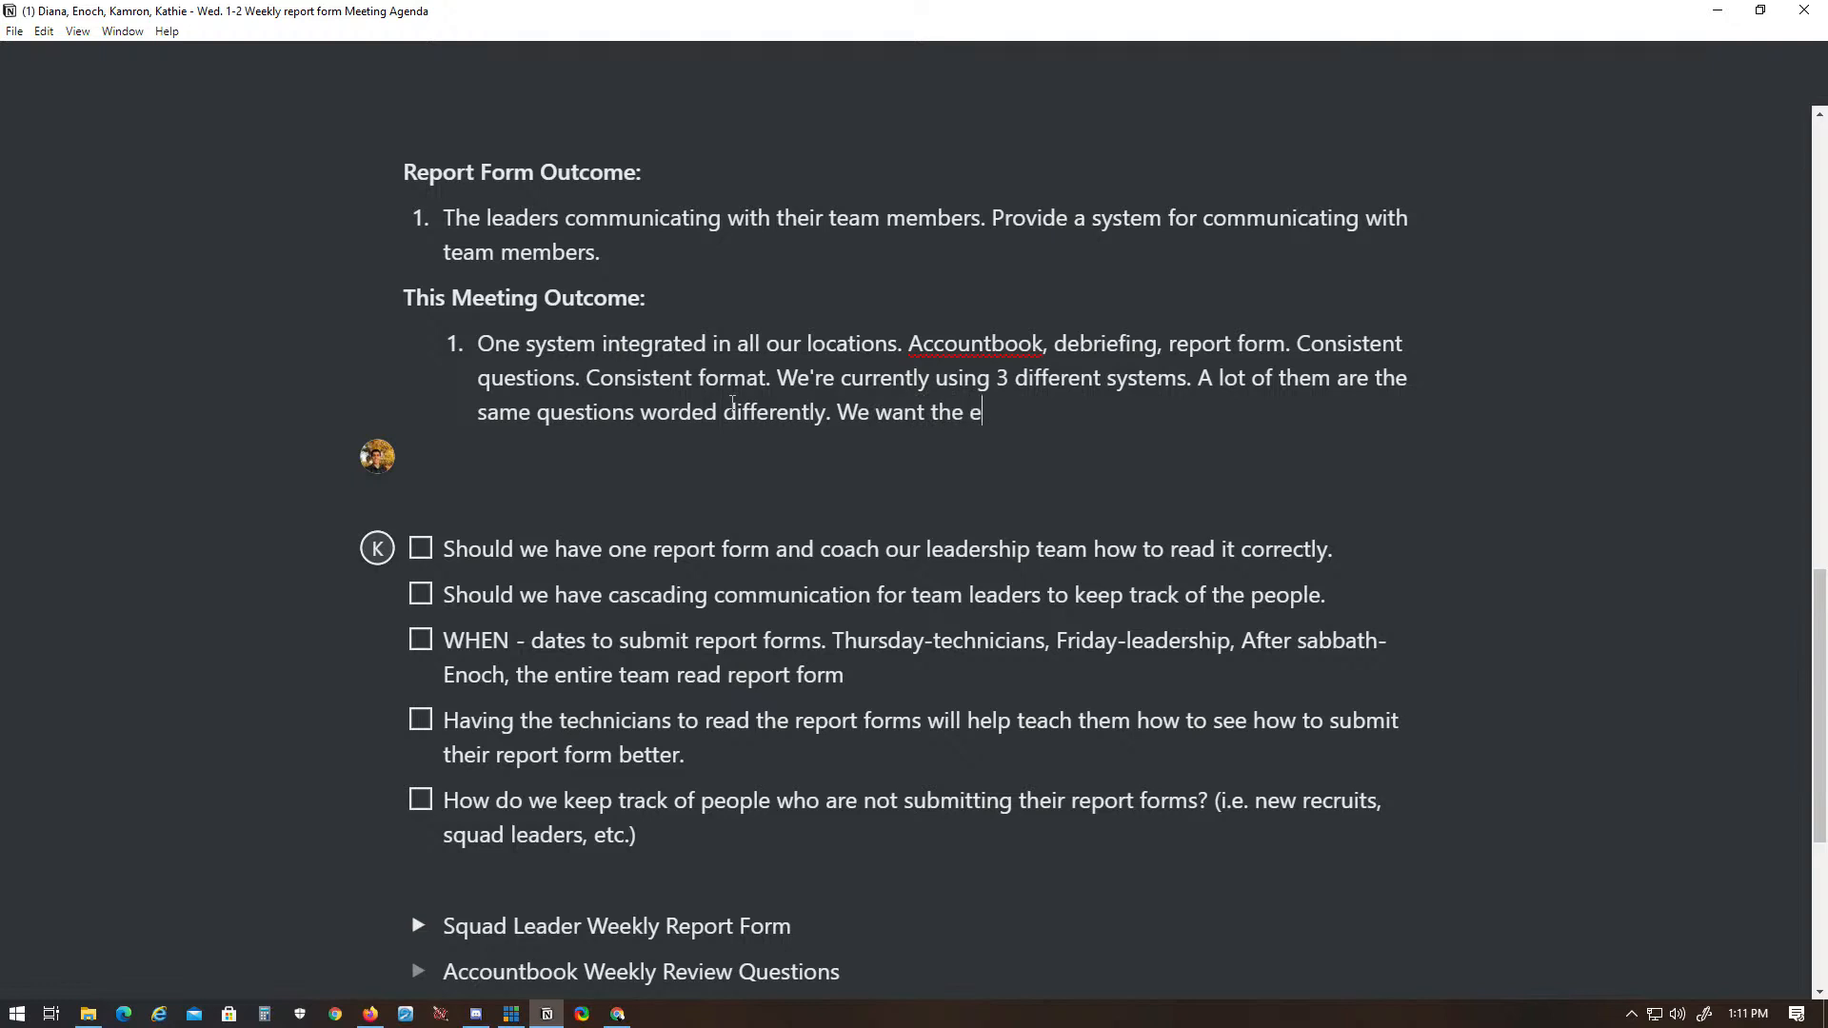
{"action": "type", "text": "xact same wording across"}
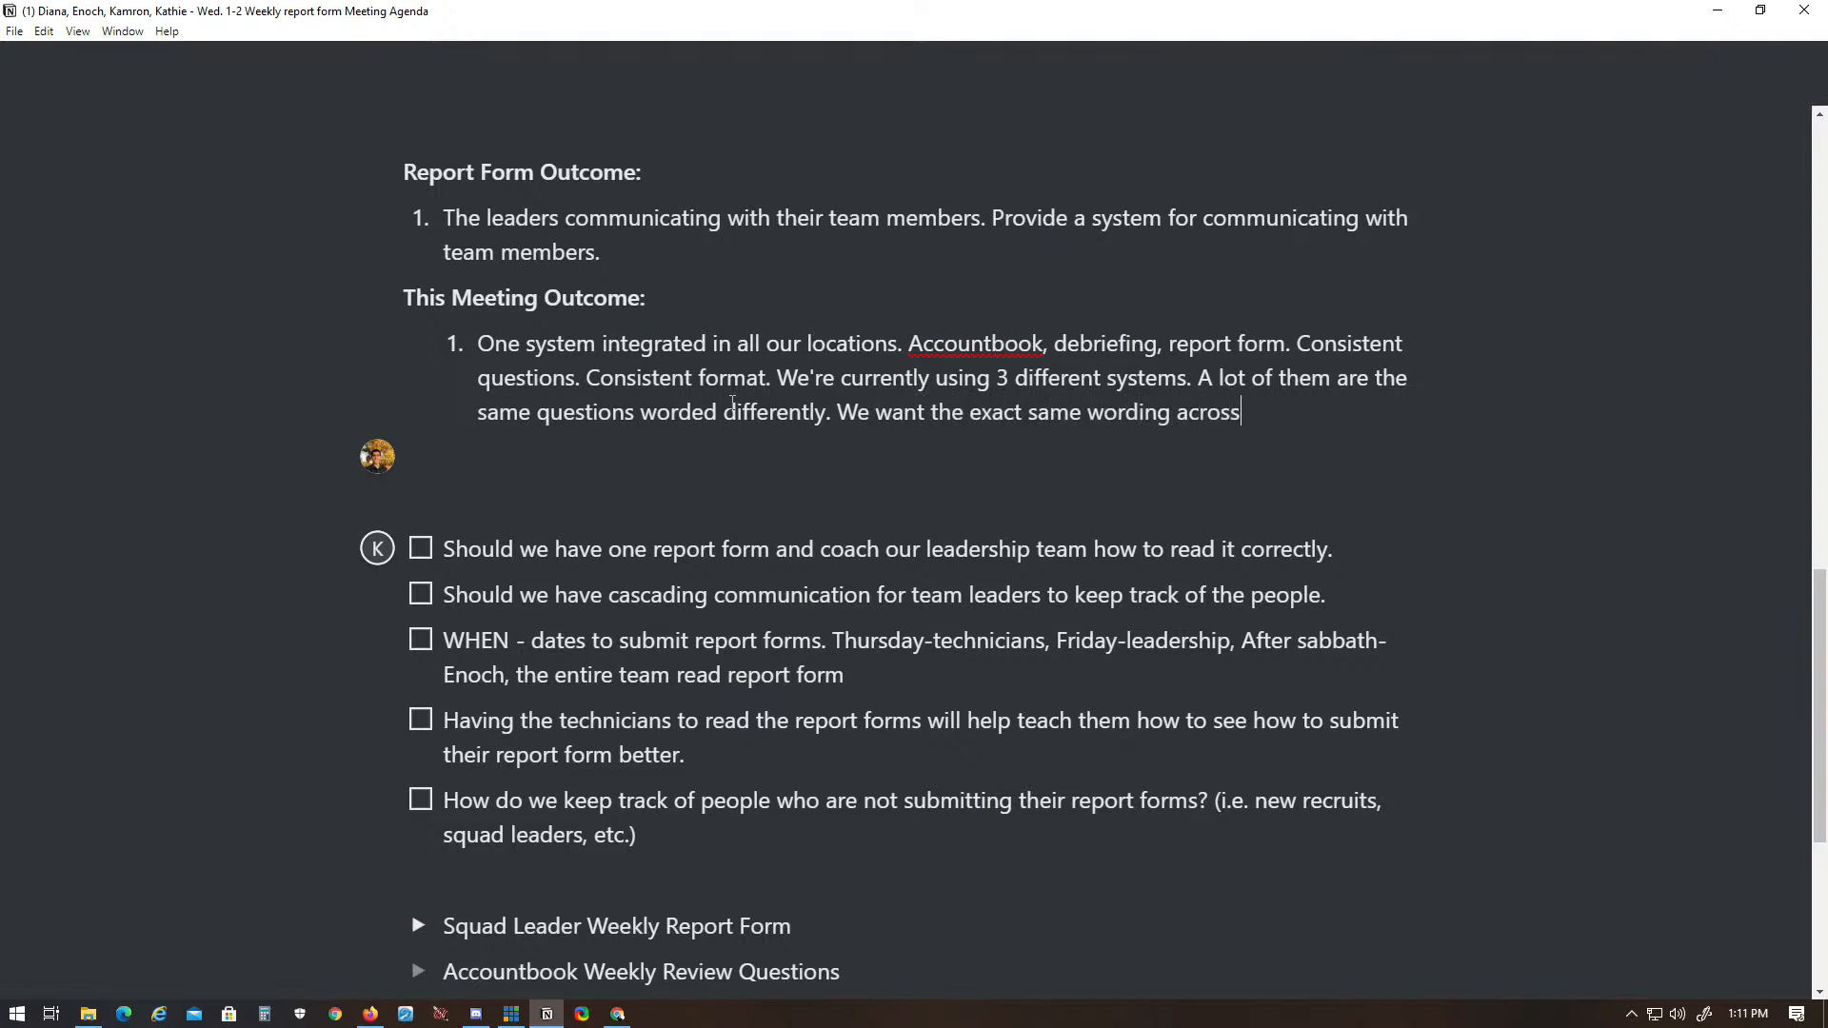
{"action": "type", "text": " each of these"}
- Add the sentence "We want the exact same wording across the Accountbook, debriefing, and report form." to the first outcome
{"action": "key", "text": "BackSpace"}
{"action": "key", "text": "BackSpace"}
{"action": "key", "text": "BackSpace"}
{"action": "key", "text": "BackSpace"}
{"action": "key", "text": "BackSpace"}
{"action": "key", "text": "BackSpace"}
{"action": "key", "text": "BackSpace"}
{"action": "key", "text": "BackSpace"}
{"action": "key", "text": "BackSpace"}
{"action": "key", "text": "BackSpace"}
{"action": "key", "text": "BackSpace"}
{"action": "key", "text": "BackSpace"}
{"action": "key", "text": "BackSpace"}
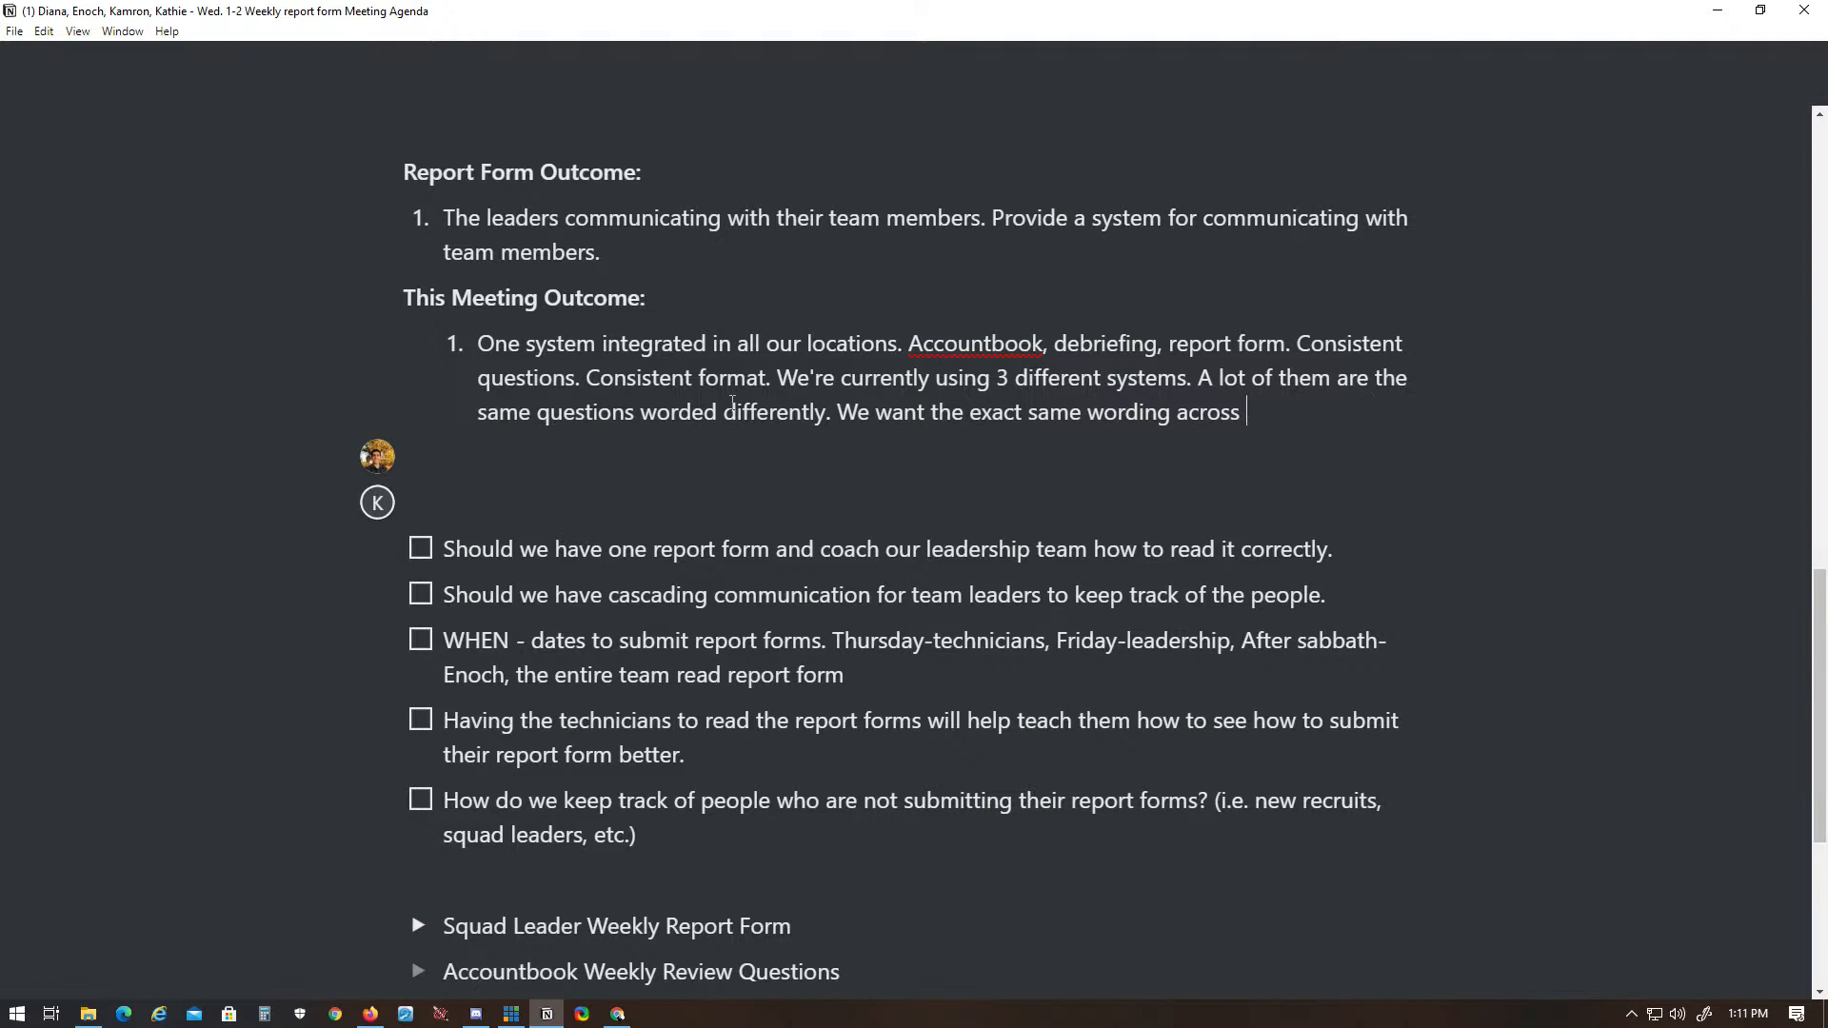
{"action": "type", "text": "the Acccou"}
{"action": "key", "text": "BackSpace"}
{"action": "key", "text": "BackSpace"}
{"action": "key", "text": "BackSpace"}
{"action": "type", "text": "ountbook, debr"}
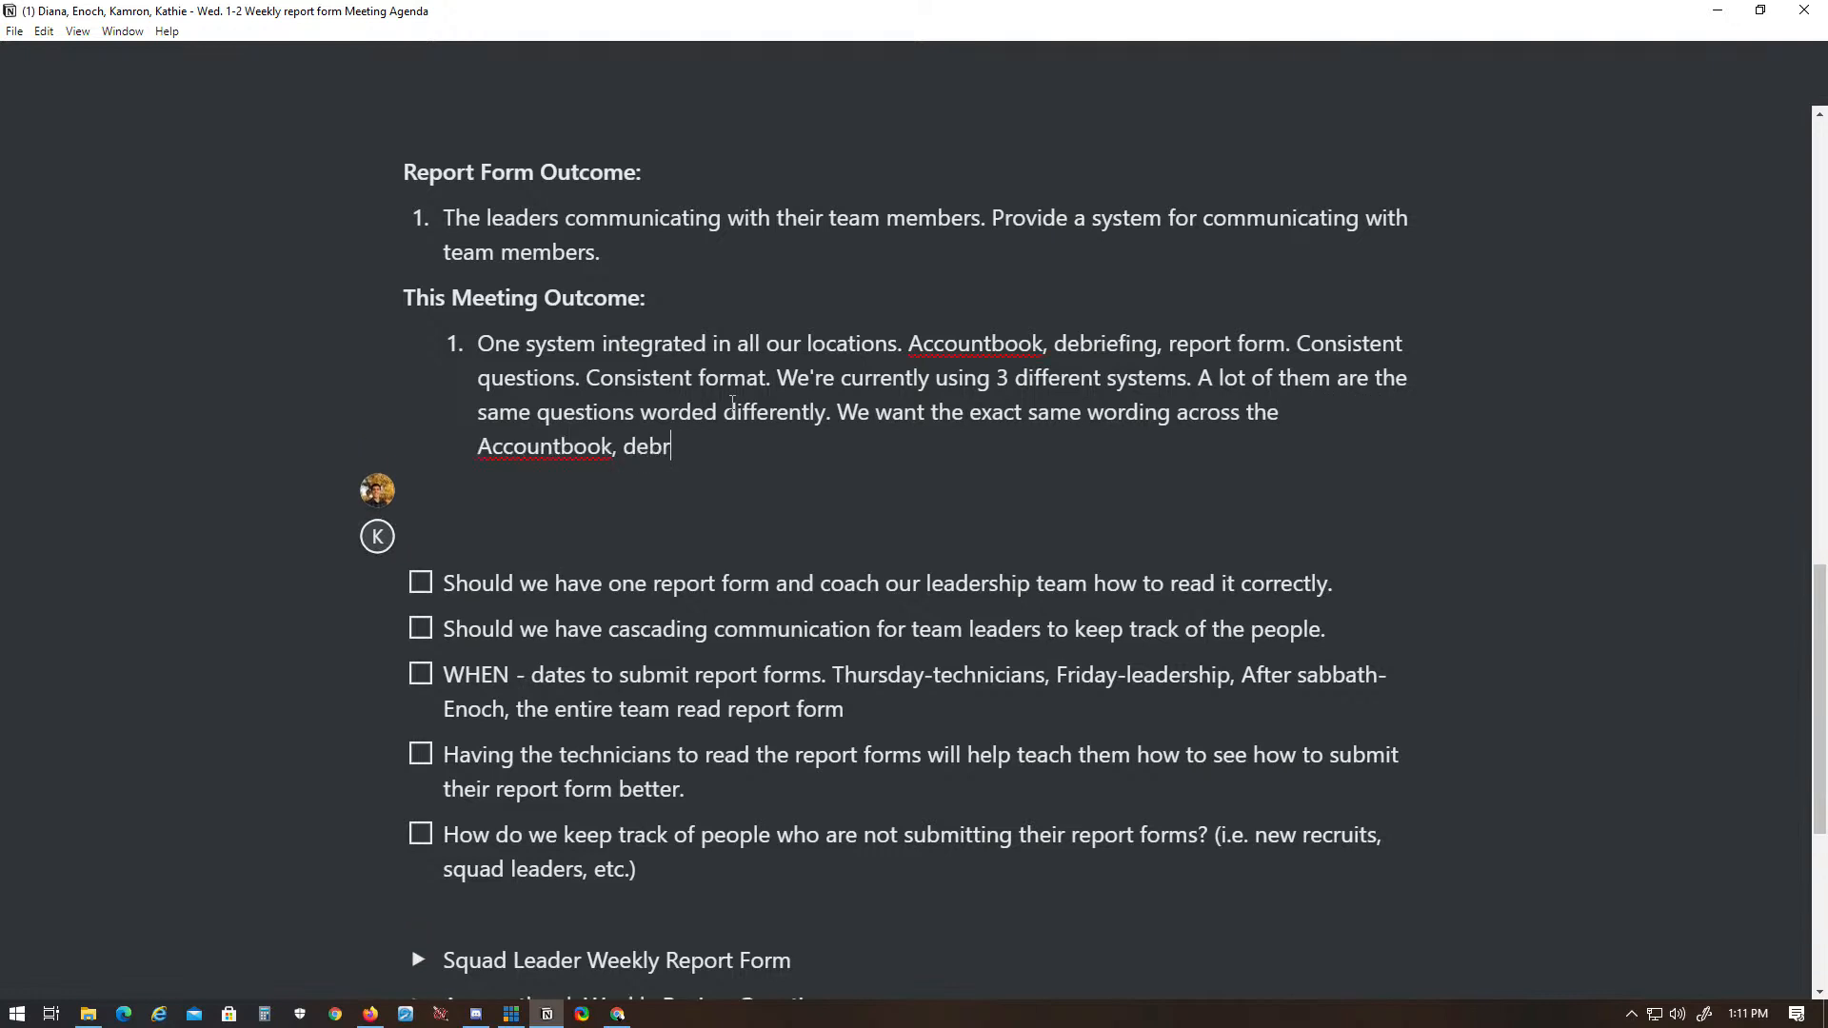
{"action": "type", "text": "iefing, and re"}
{"action": "type", "text": "port fo"}
{"action": "type", "text": "rm. So the"}
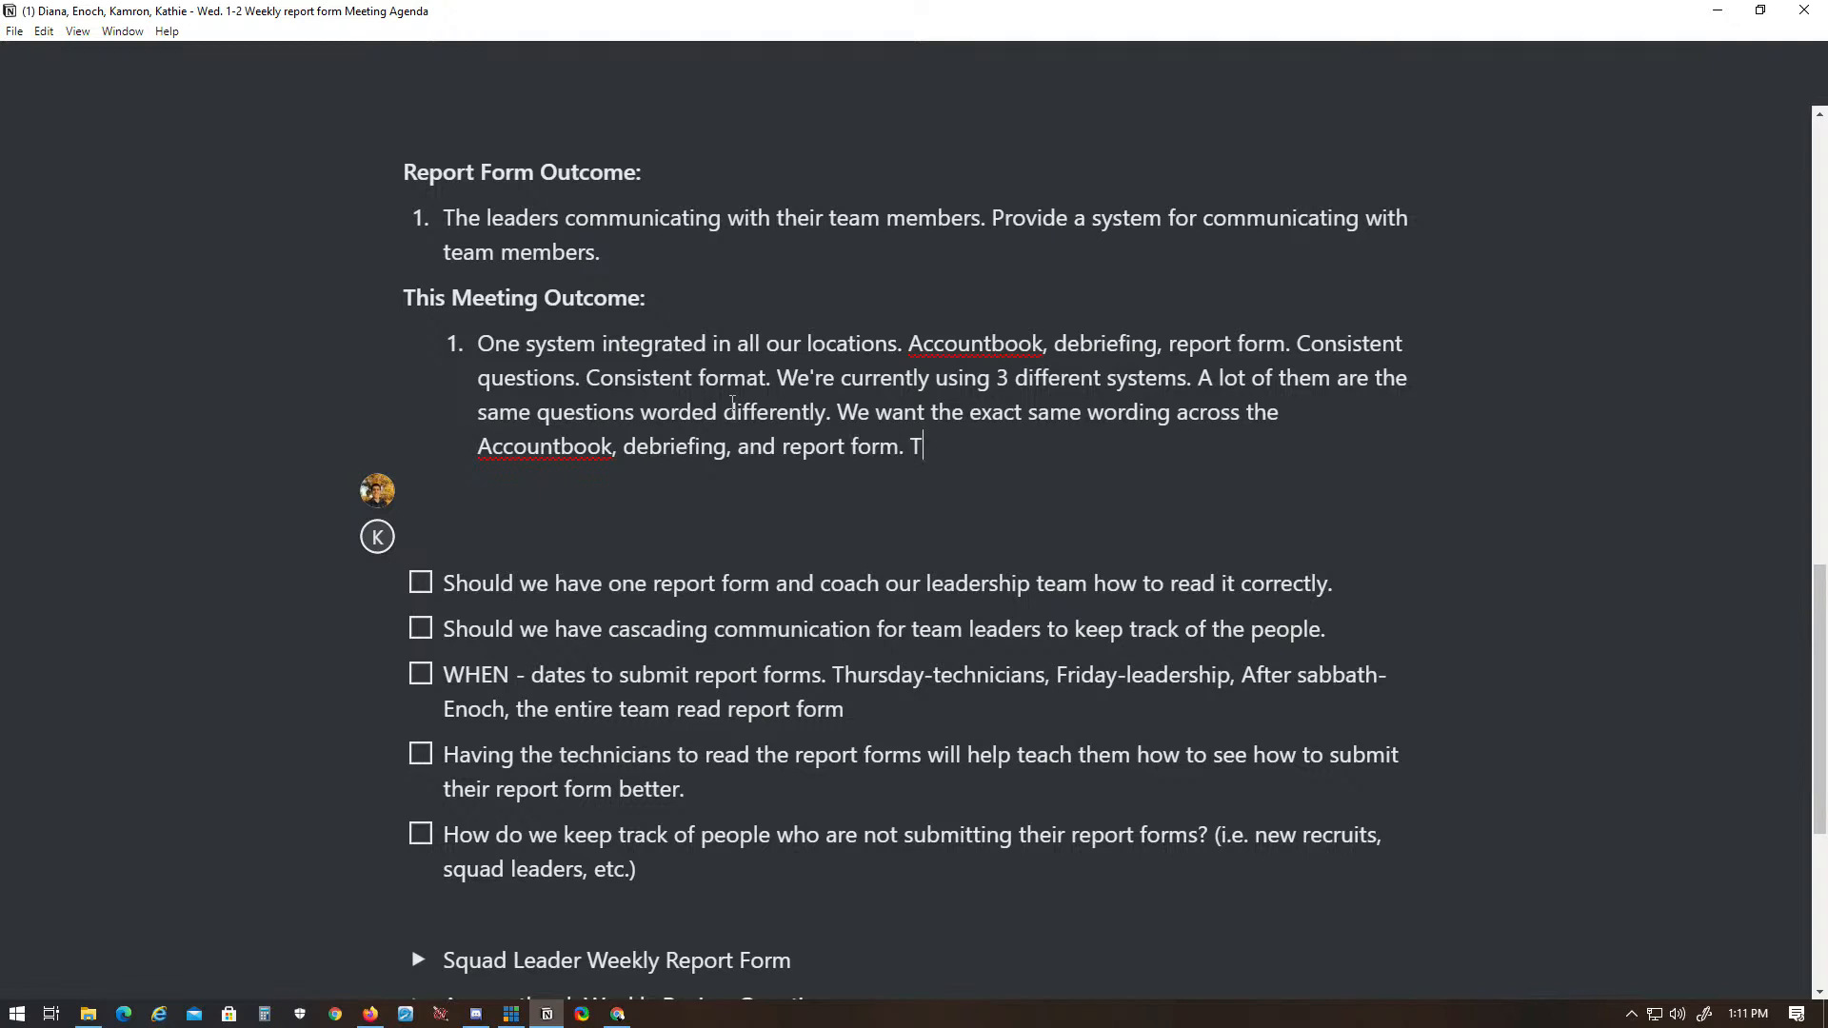
{"action": "type", "text": "n it"}
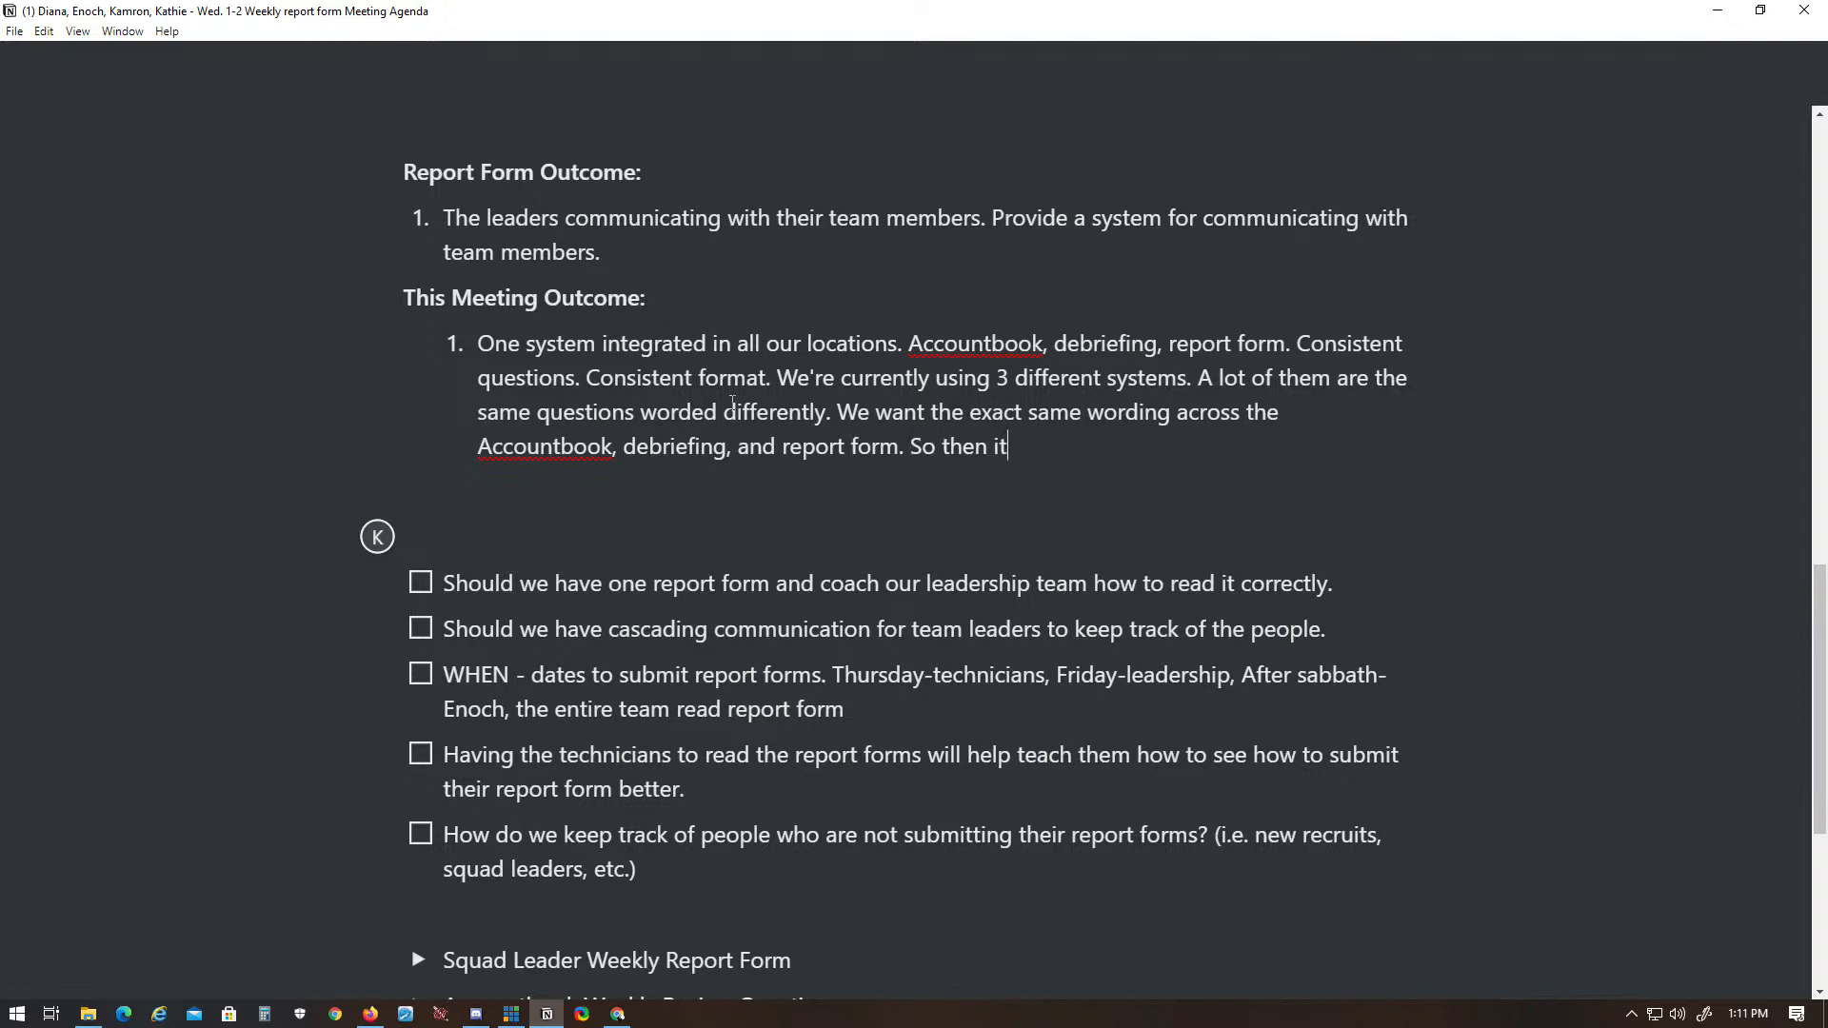
{"action": "type", "text": "'s not 3"}
- End the first outcome with "So then it's not a bunch of different systems, but the connection is seen."
{"action": "key", "text": "BackSpace"}
{"action": "type", "text": "a bunch of different systes"}
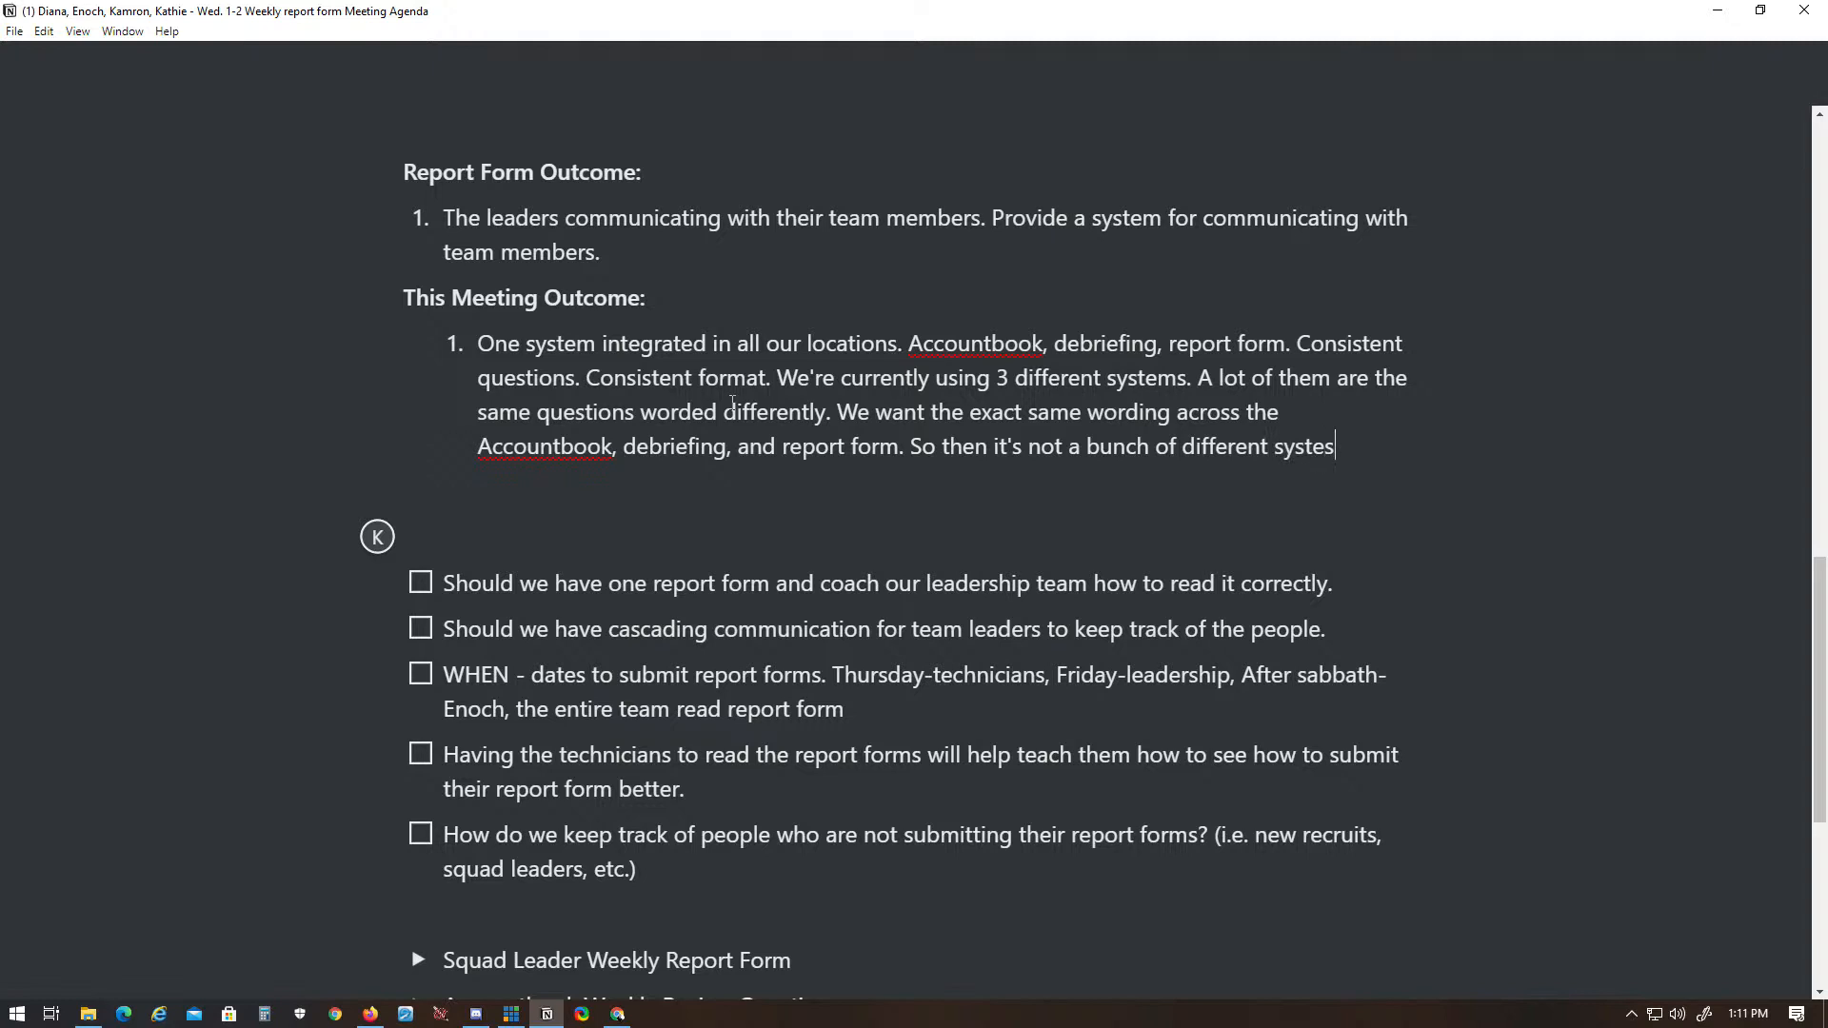
{"action": "key", "text": "BackSpace"}
{"action": "type", "text": "ms, but "}
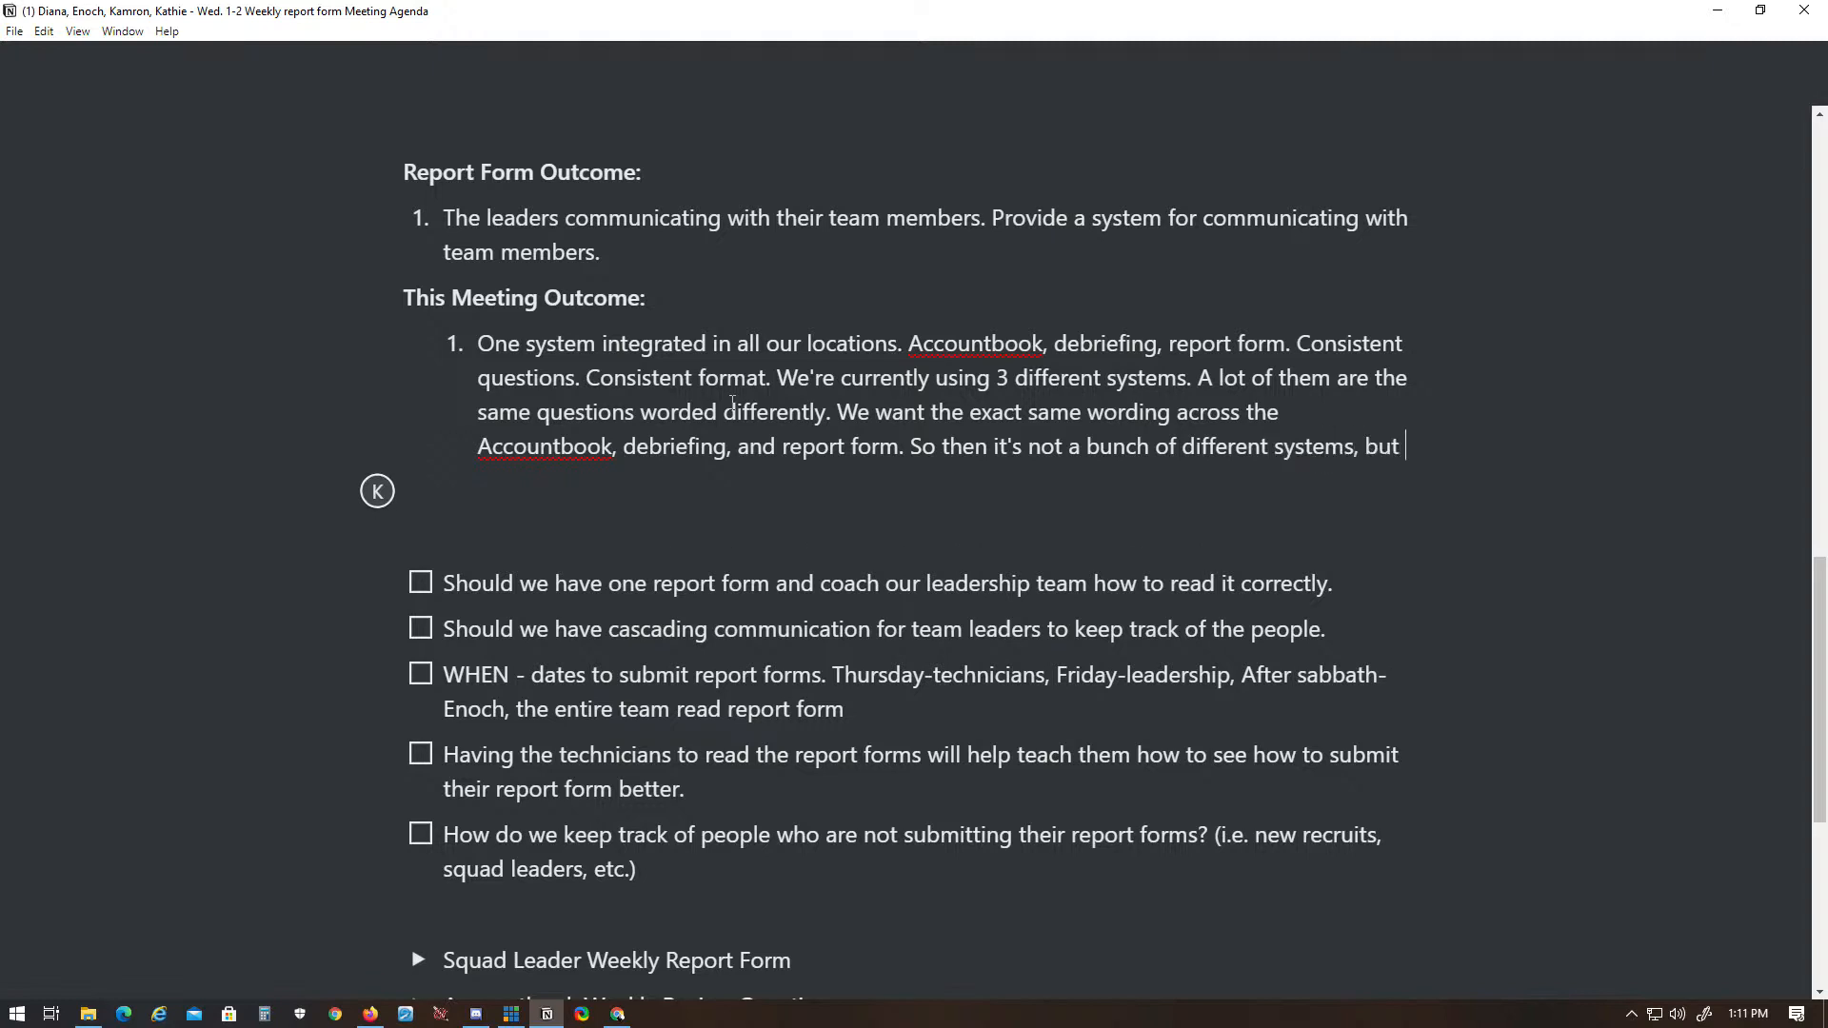
{"action": "type", "text": "the connection is seen."}
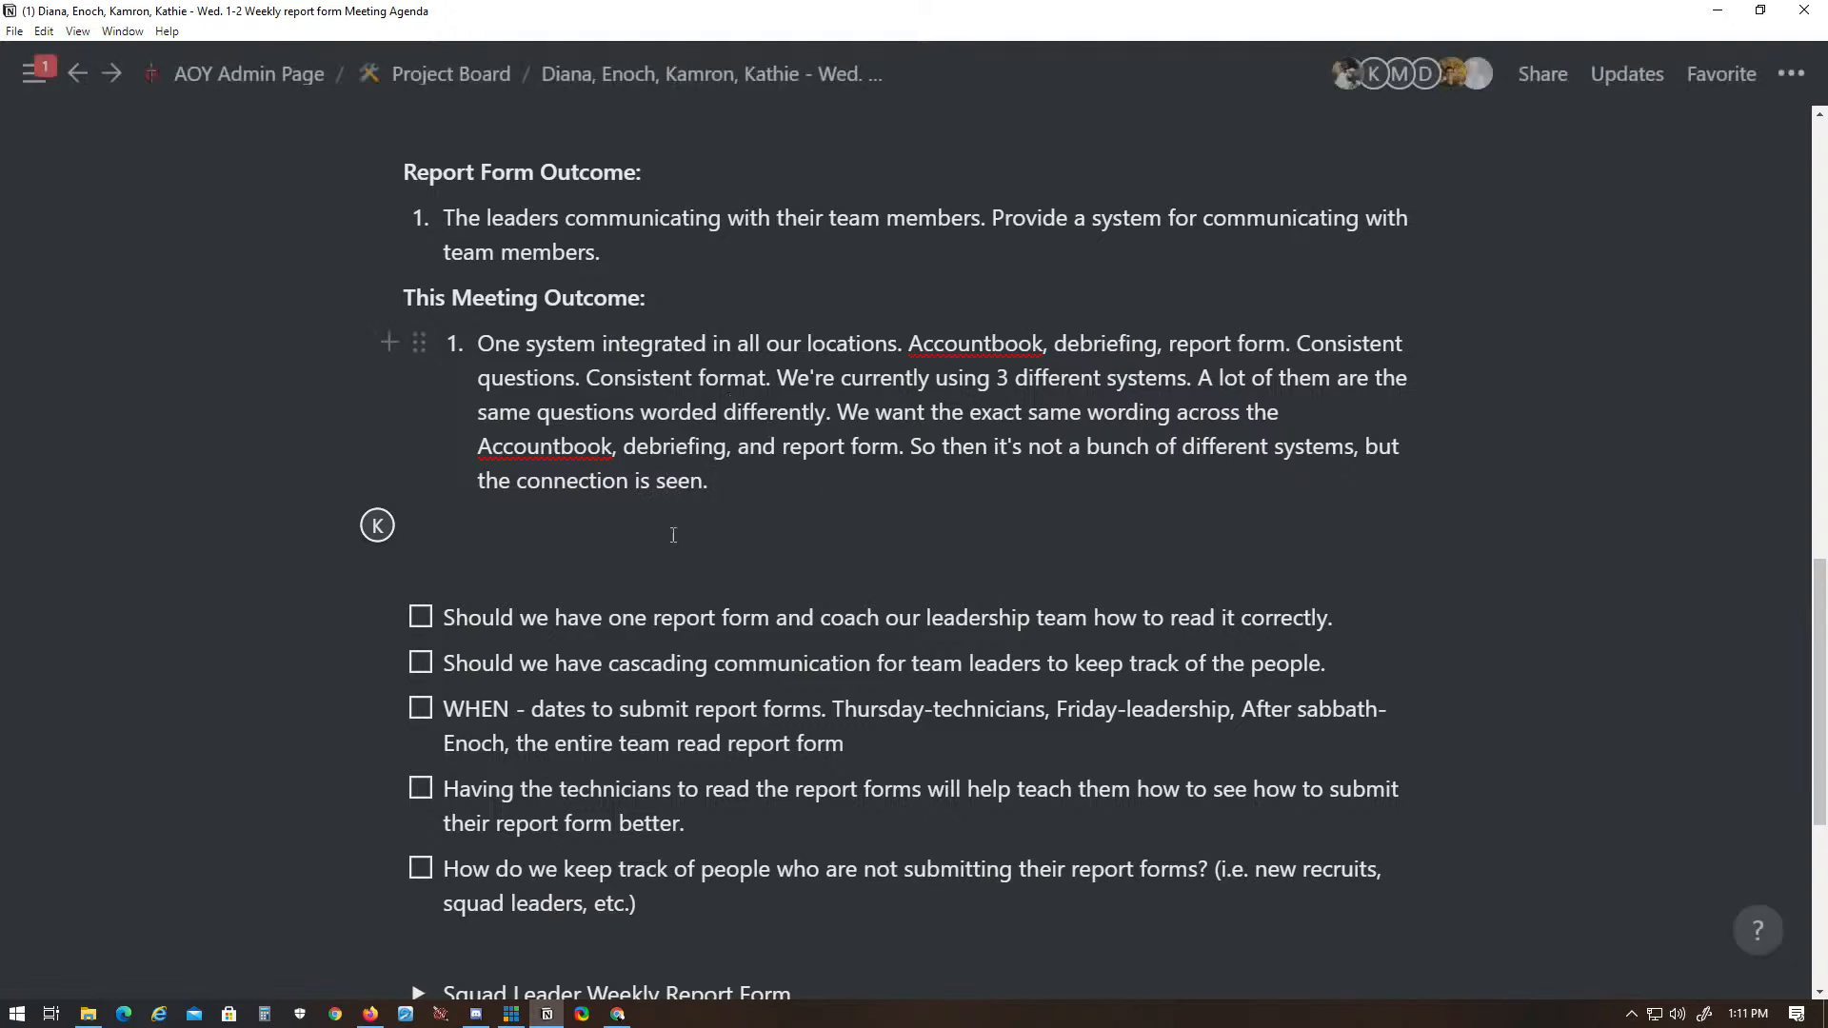
- Change the wording before "connection is seen" from "the" to "a" in the first outcome's last sentence
{"action": "left_click_drag", "start_coordinate": [511, 482], "coordinate": [485, 482]}
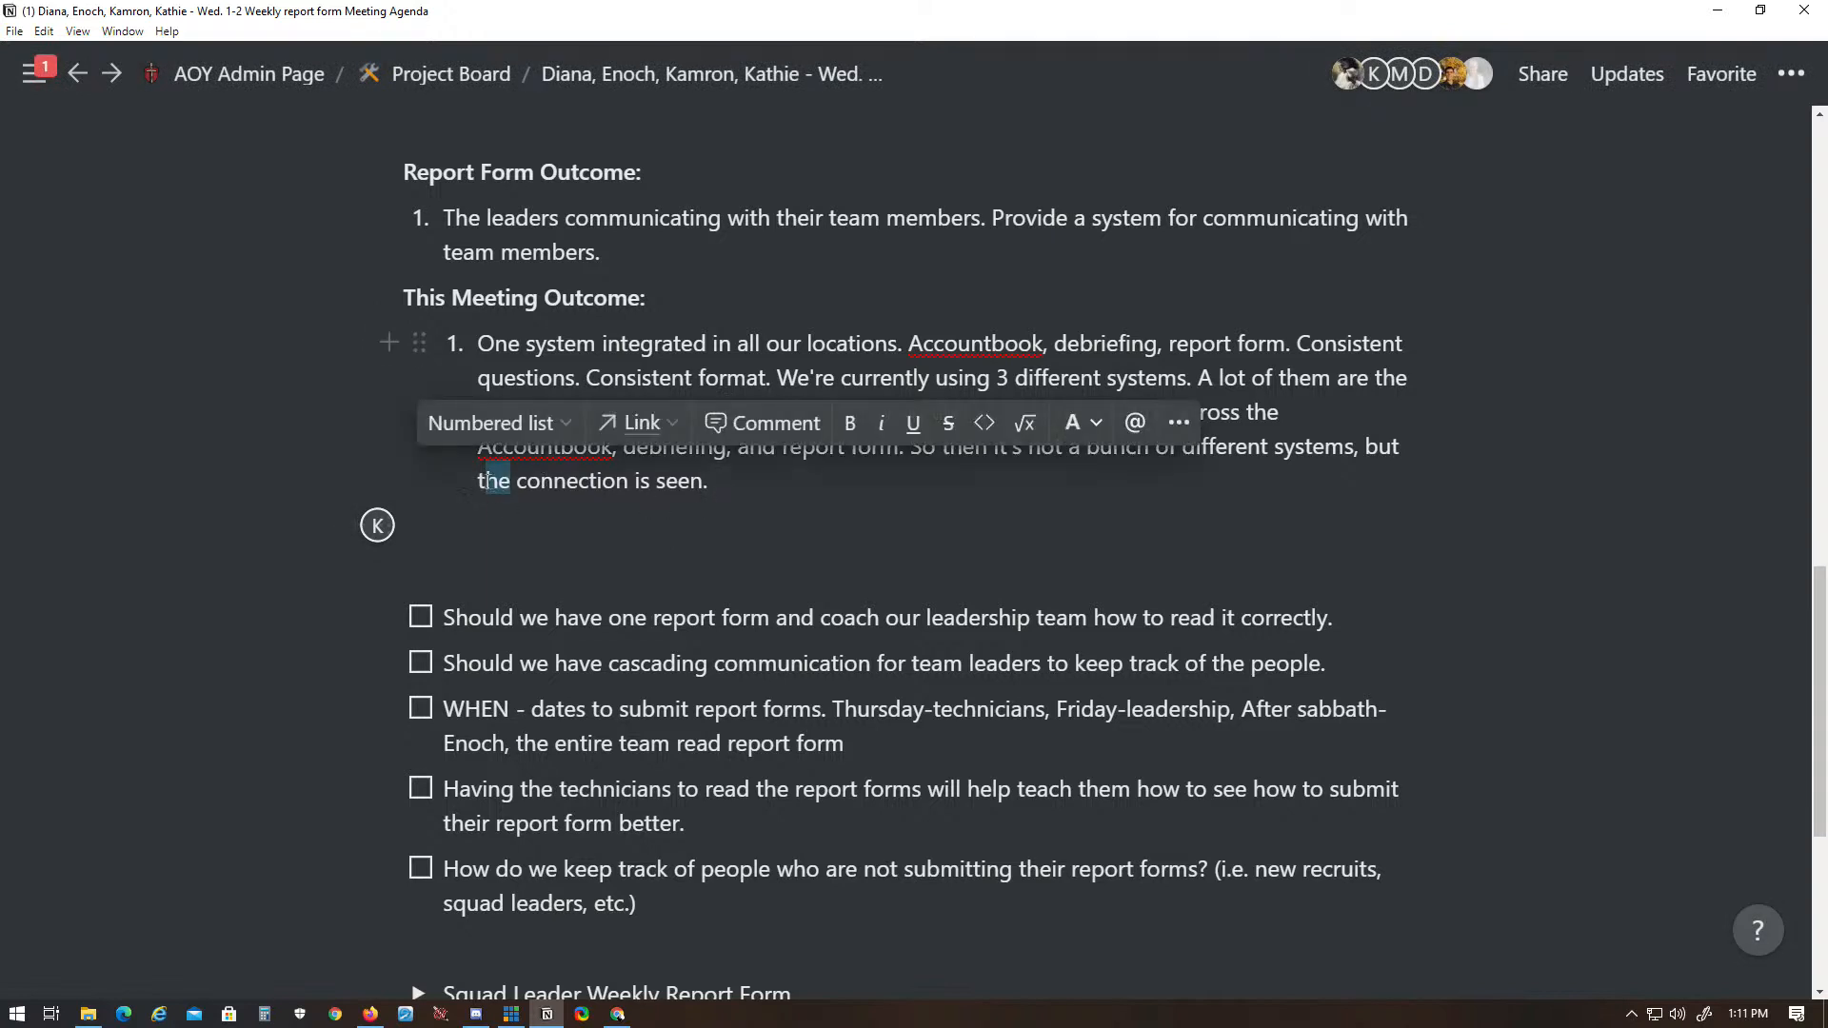
{"action": "type", "text": "a"}
{"action": "left_click", "coordinate": [752, 481]}
{"action": "scroll", "coordinate": [632, 729], "scroll_direction": "down", "scroll_amount": 1}
{"action": "scroll", "coordinate": [633, 729], "scroll_direction": "up", "scroll_amount": 1}
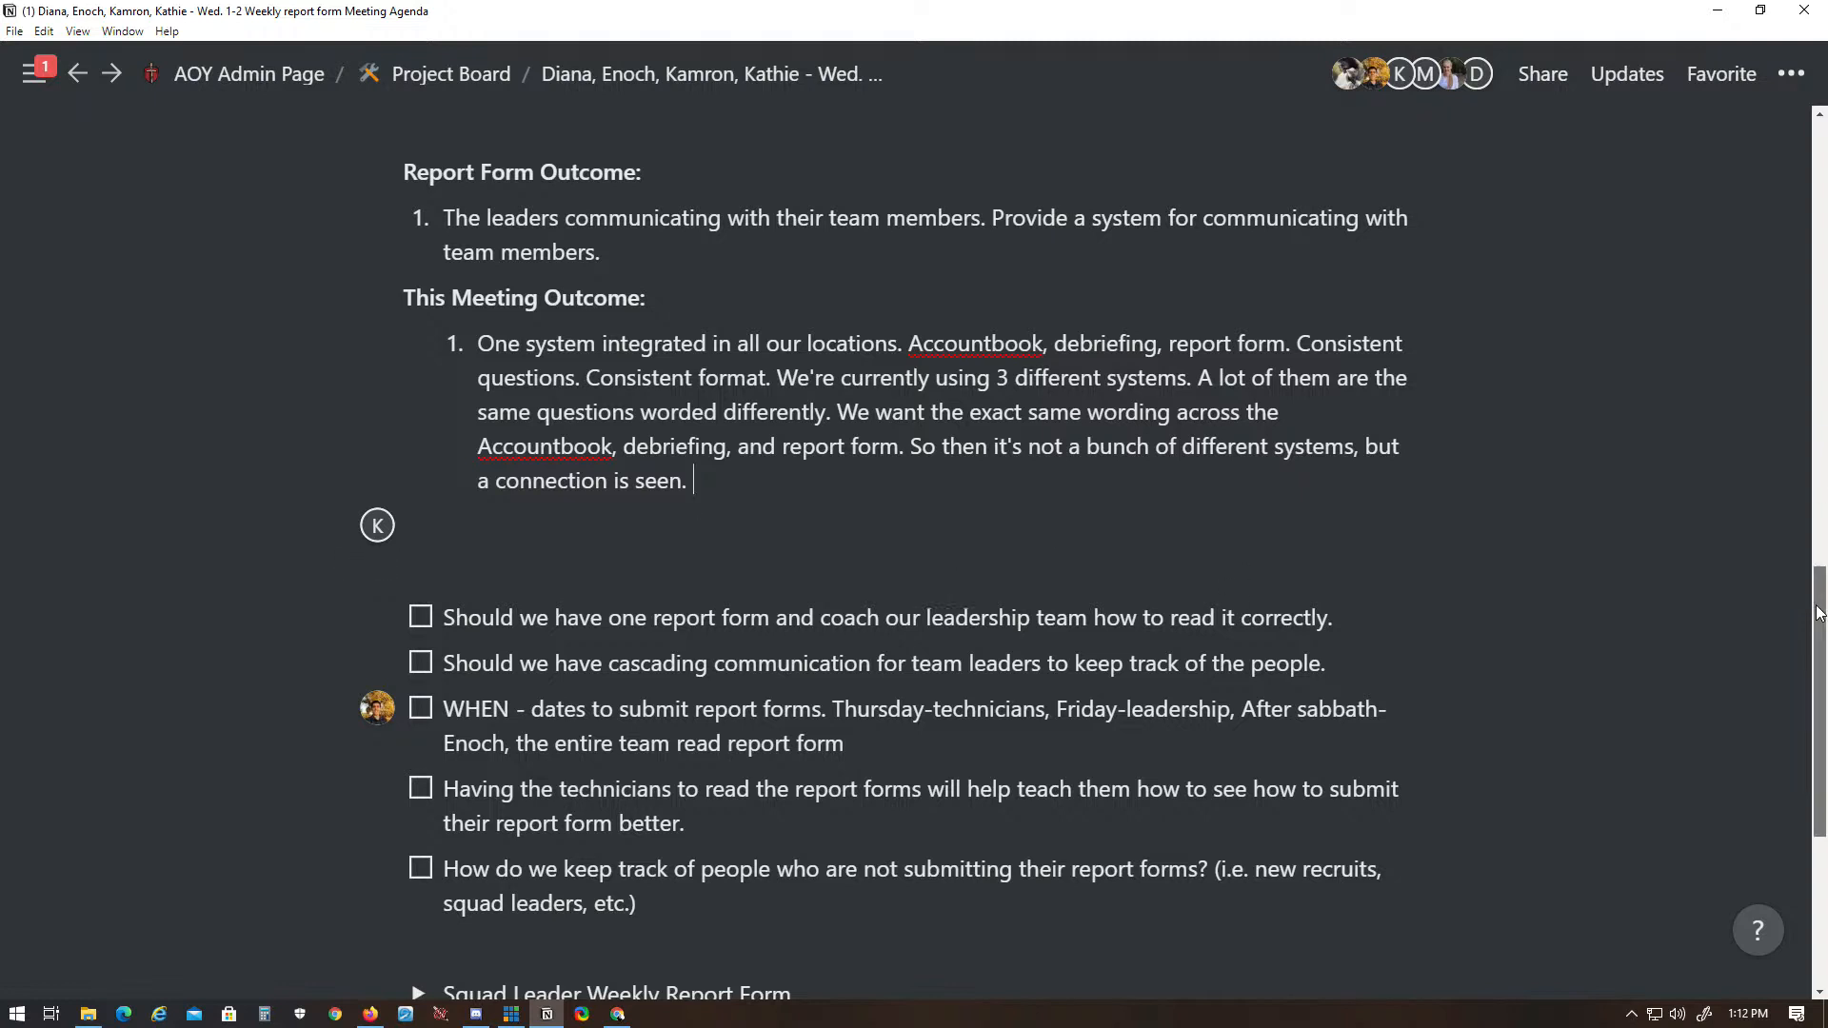
- Add a second meeting outcome reading "Identify a rhythm for who fills out the report form and by when."
{"action": "left_click_drag", "start_coordinate": [1821, 612], "coordinate": [1822, 624]}
{"action": "left_click", "coordinate": [1062, 444]}
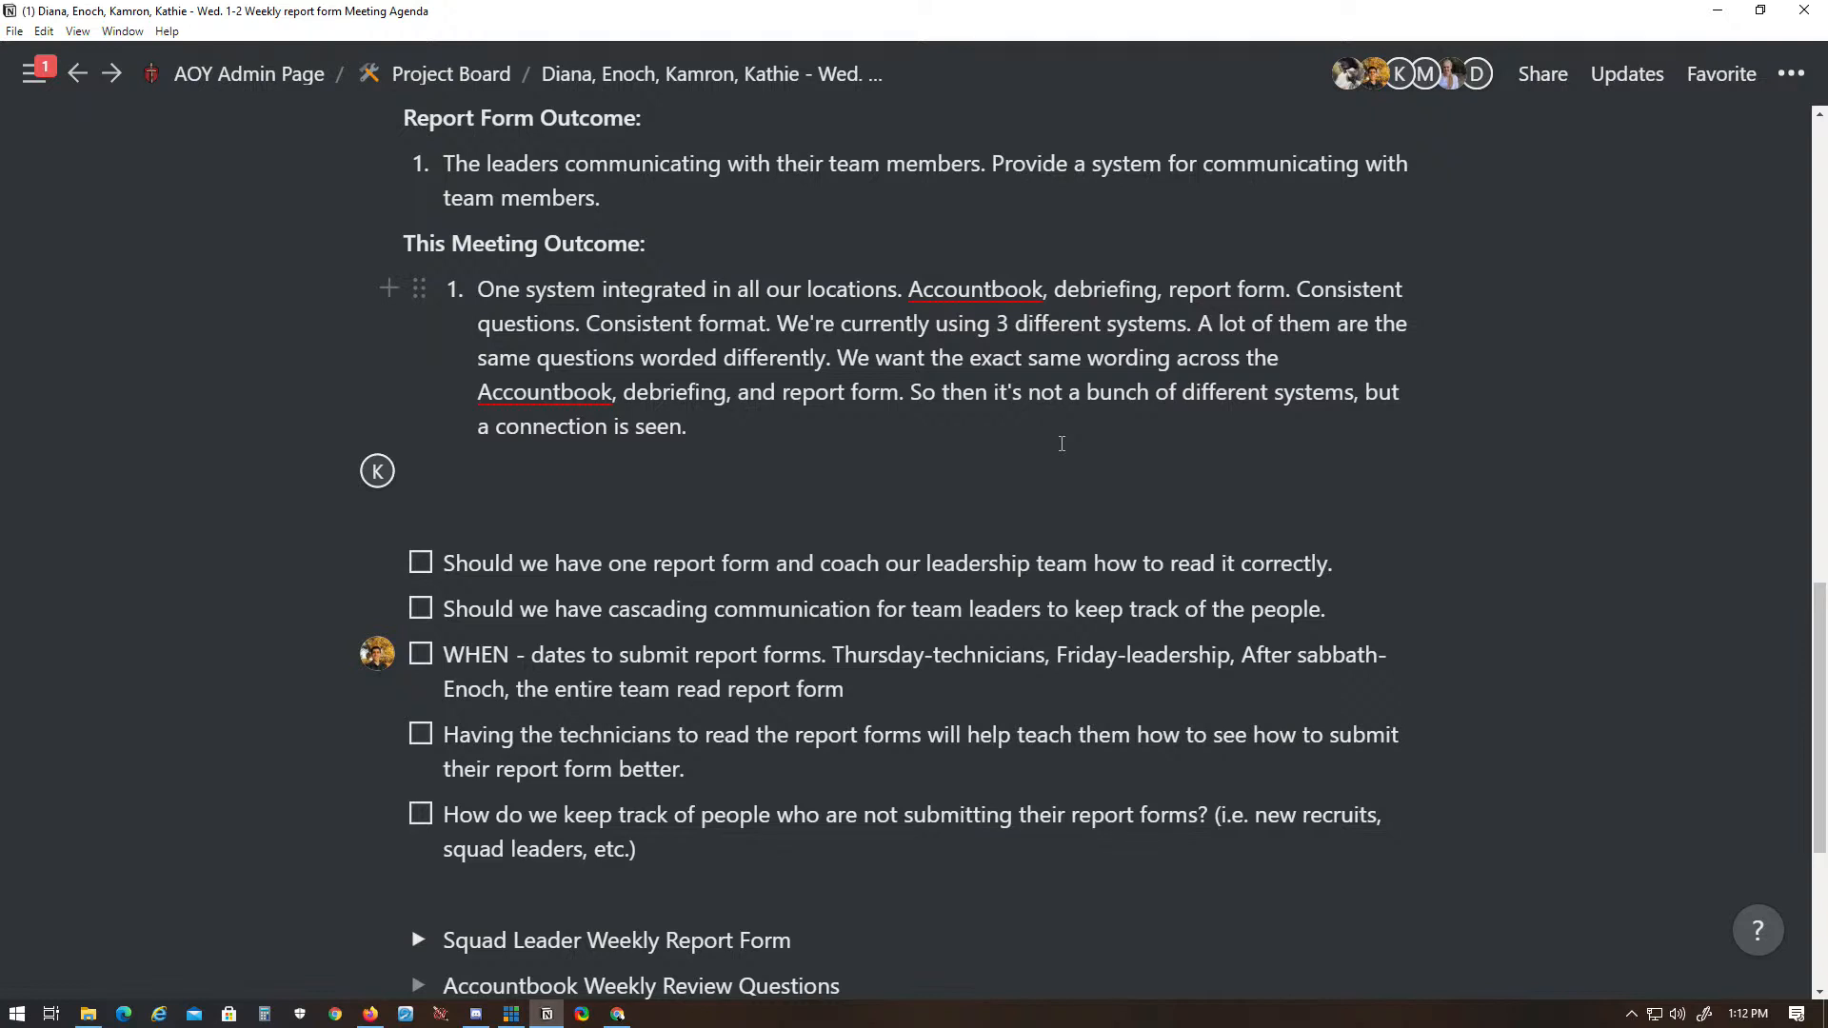
{"action": "key", "text": "Return"}
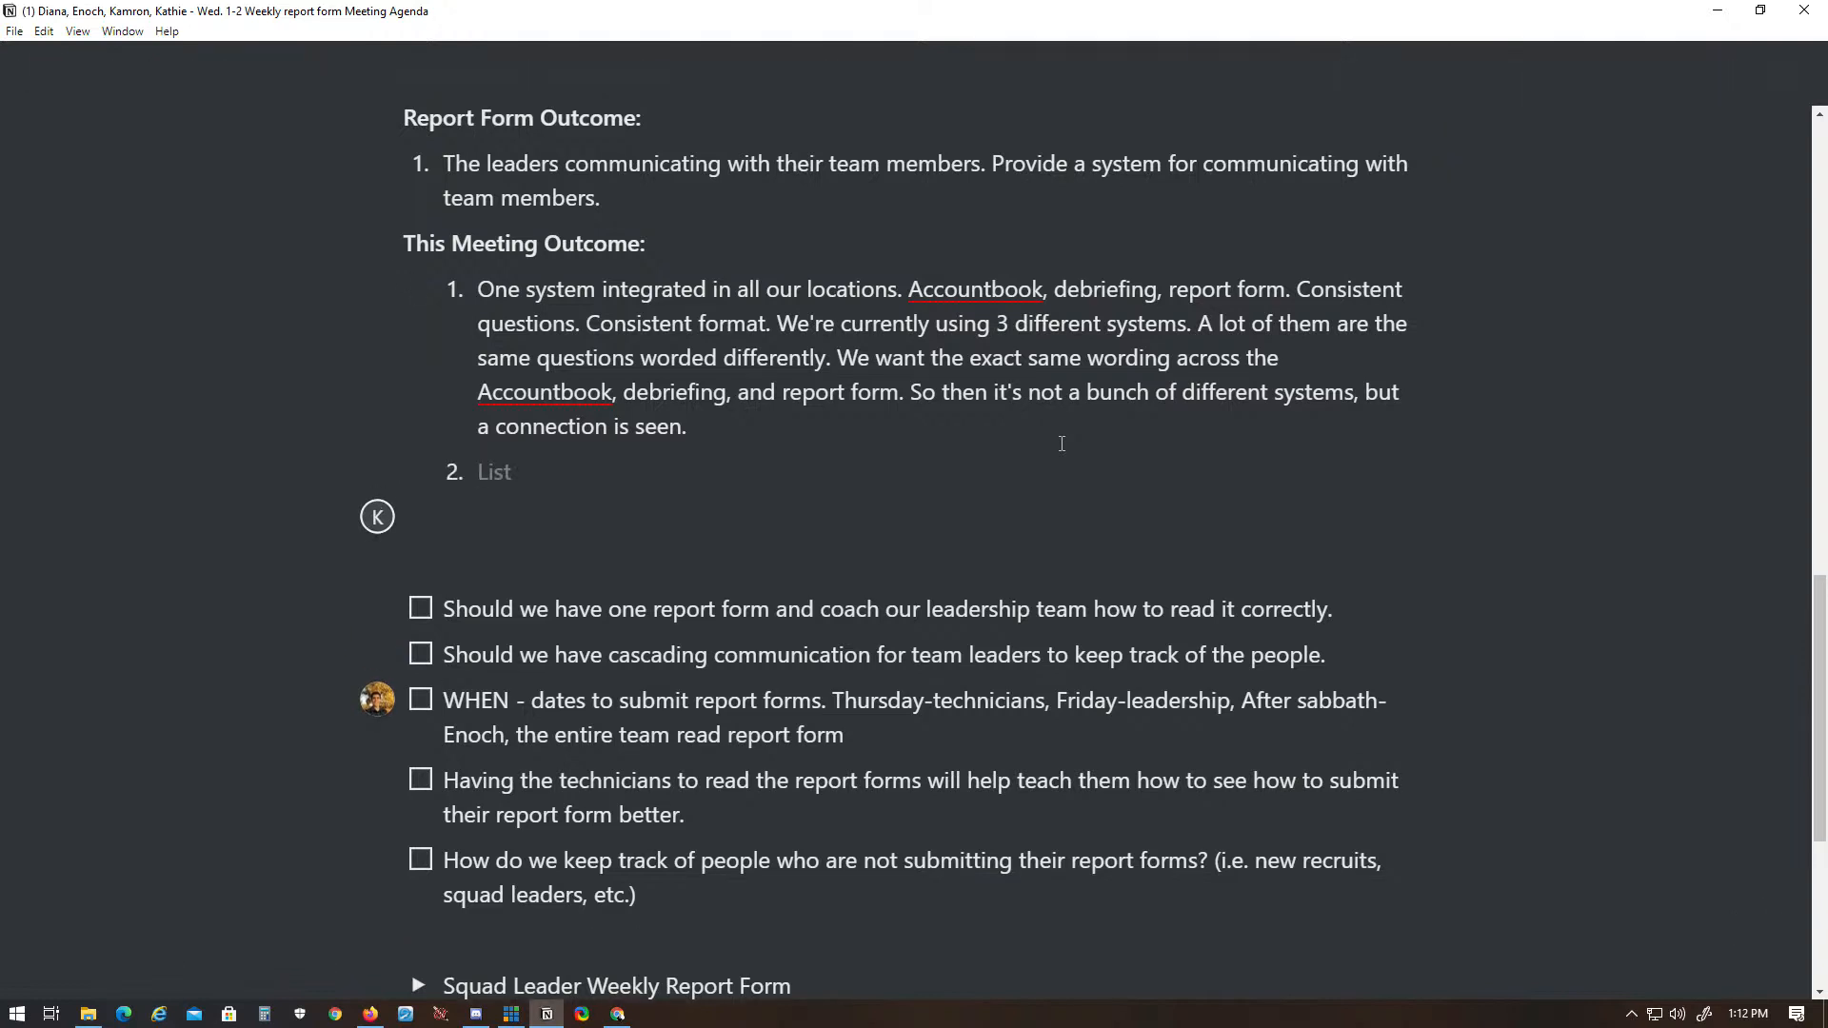
{"action": "type", "text": "Identify a rhythm "}
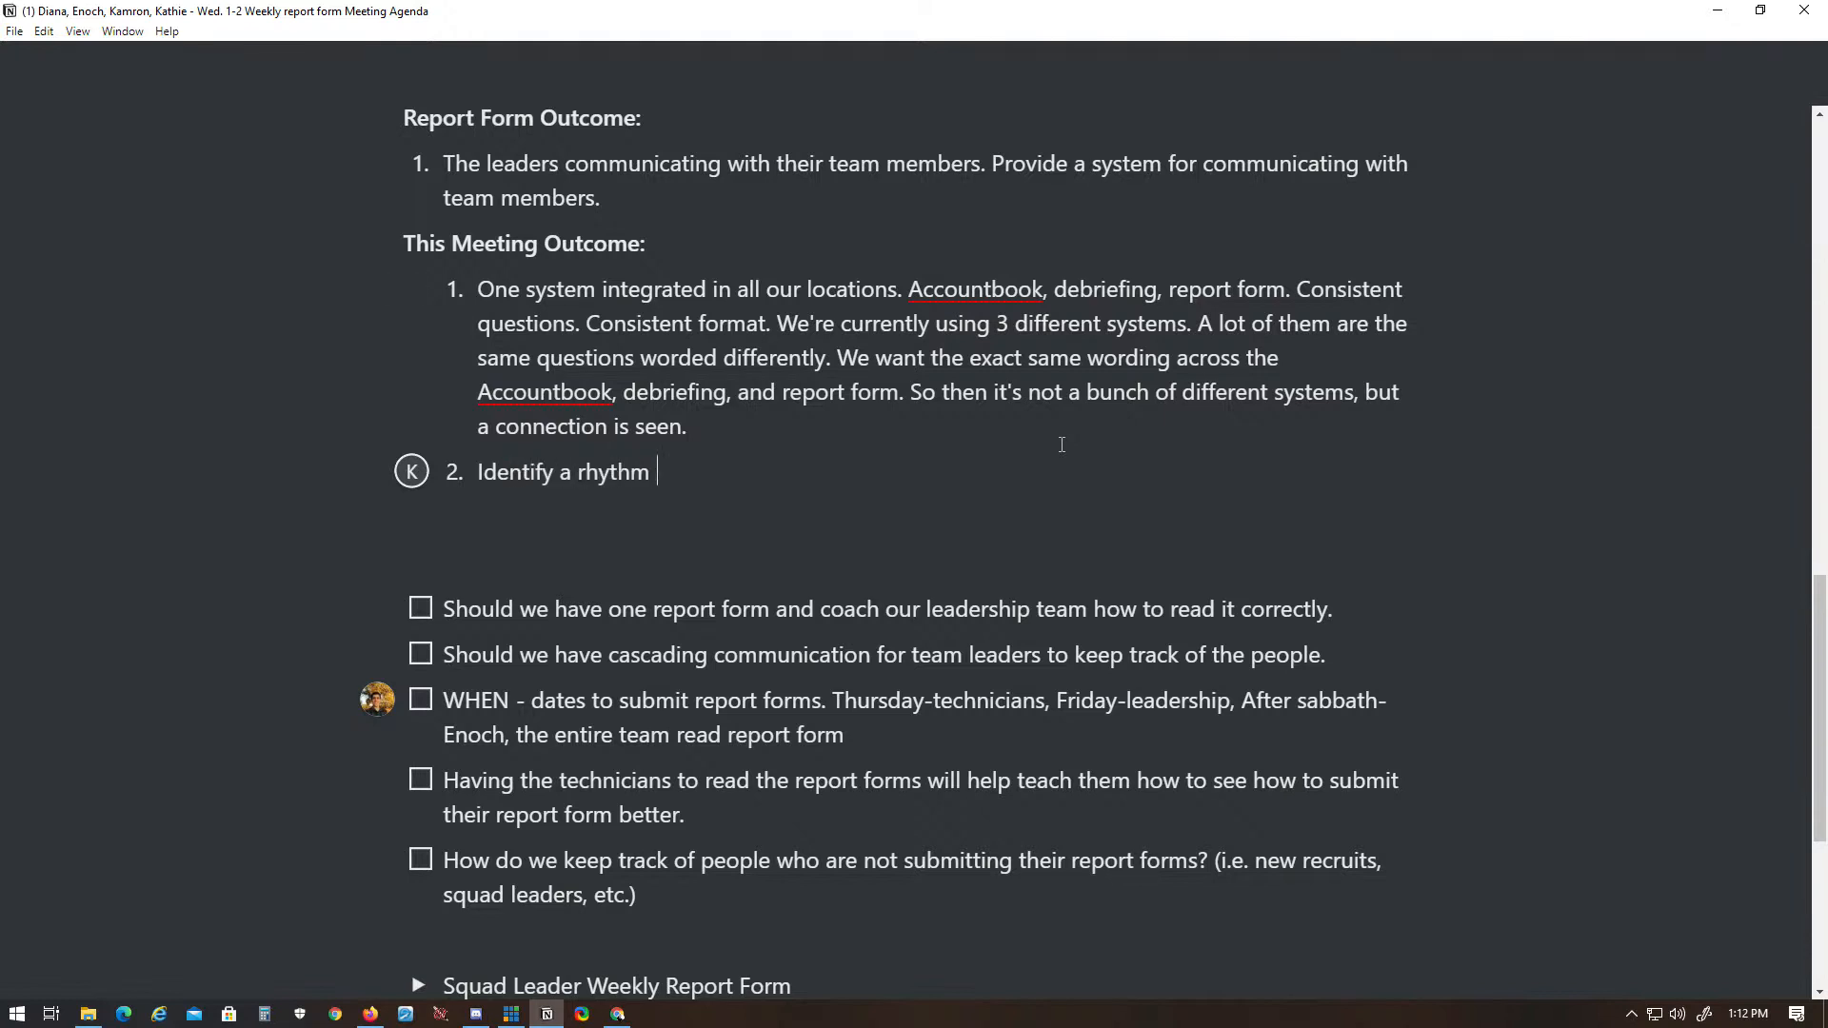
{"action": "type", "text": ","}
{"action": "key", "text": "BackSpace"}
{"action": "key", "text": "BackSpace"}
{"action": "type", "text": "for when who "}
{"action": "type", "text": "fills"}
{"action": "key", "text": "BackSpace"}
{"action": "key", "text": "BackSpace"}
{"action": "key", "text": "BackSpace"}
{"action": "key", "text": "BackSpace"}
{"action": "key", "text": "BackSpace"}
{"action": "key", "text": "BackSpace"}
{"action": "key", "text": "BackSpace"}
{"action": "key", "text": "BackSpace"}
{"action": "key", "text": "BackSpace"}
{"action": "key", "text": "BackSpace"}
{"action": "key", "text": "BackSpace"}
{"action": "key", "text": "BackSpace"}
{"action": "key", "text": "BackSpace"}
{"action": "key", "text": "BackSpace"}
{"action": "type", "text": "who fills out the report "}
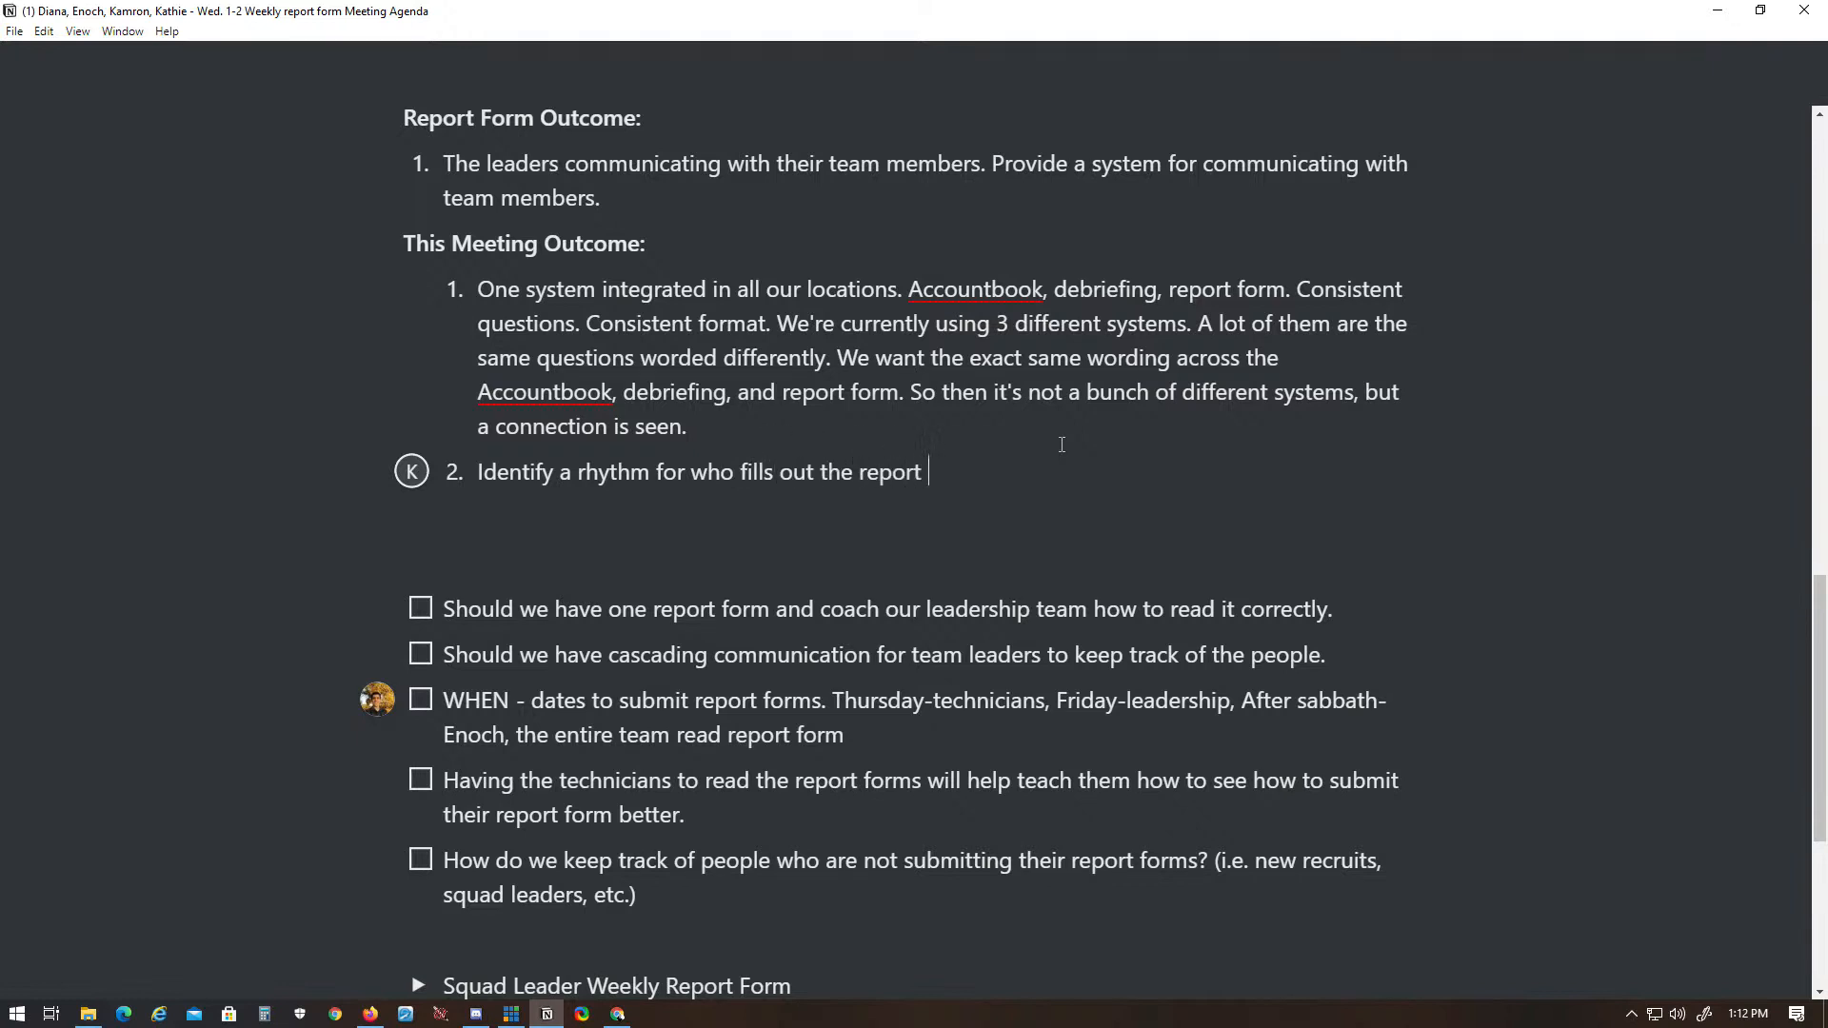
{"action": "type", "text": "form and by when."}
- Add a third meeting outcome reading "Figure out a system for leaders to review the reports."
{"action": "key", "text": "Return"}
{"action": "type", "text": "Fi"}
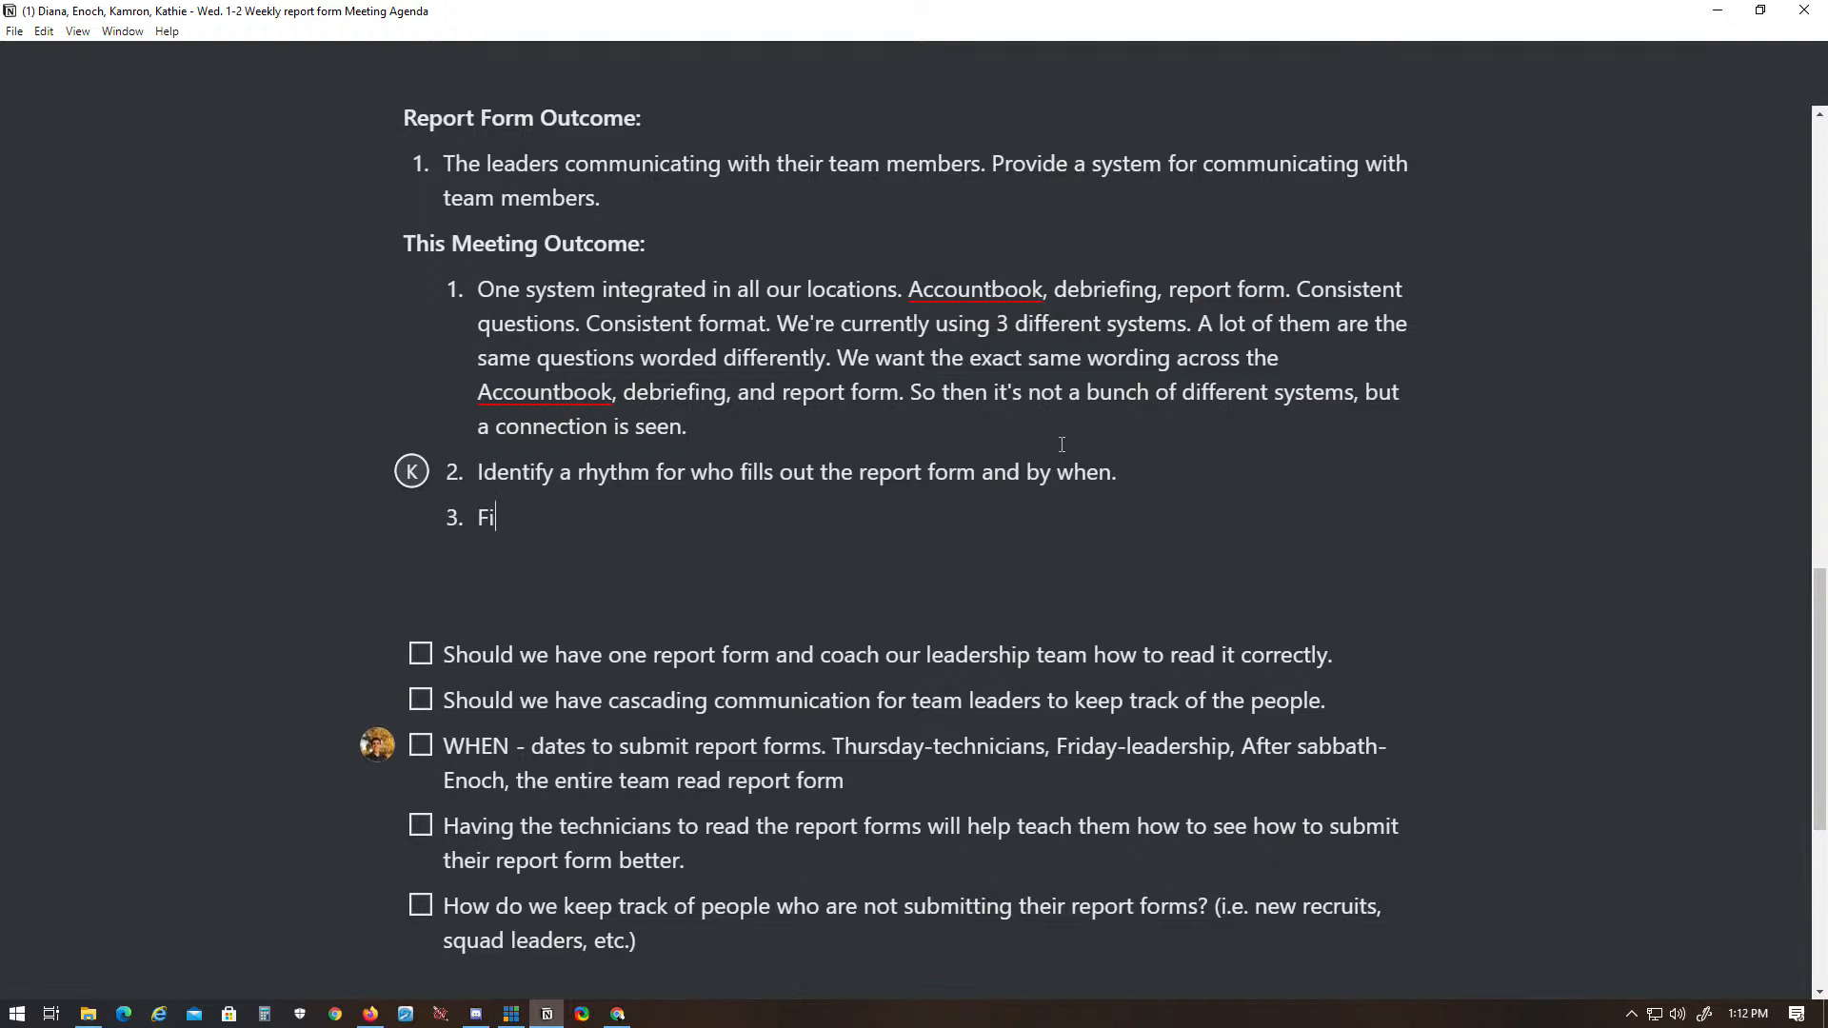
{"action": "type", "text": "gure out a system "}
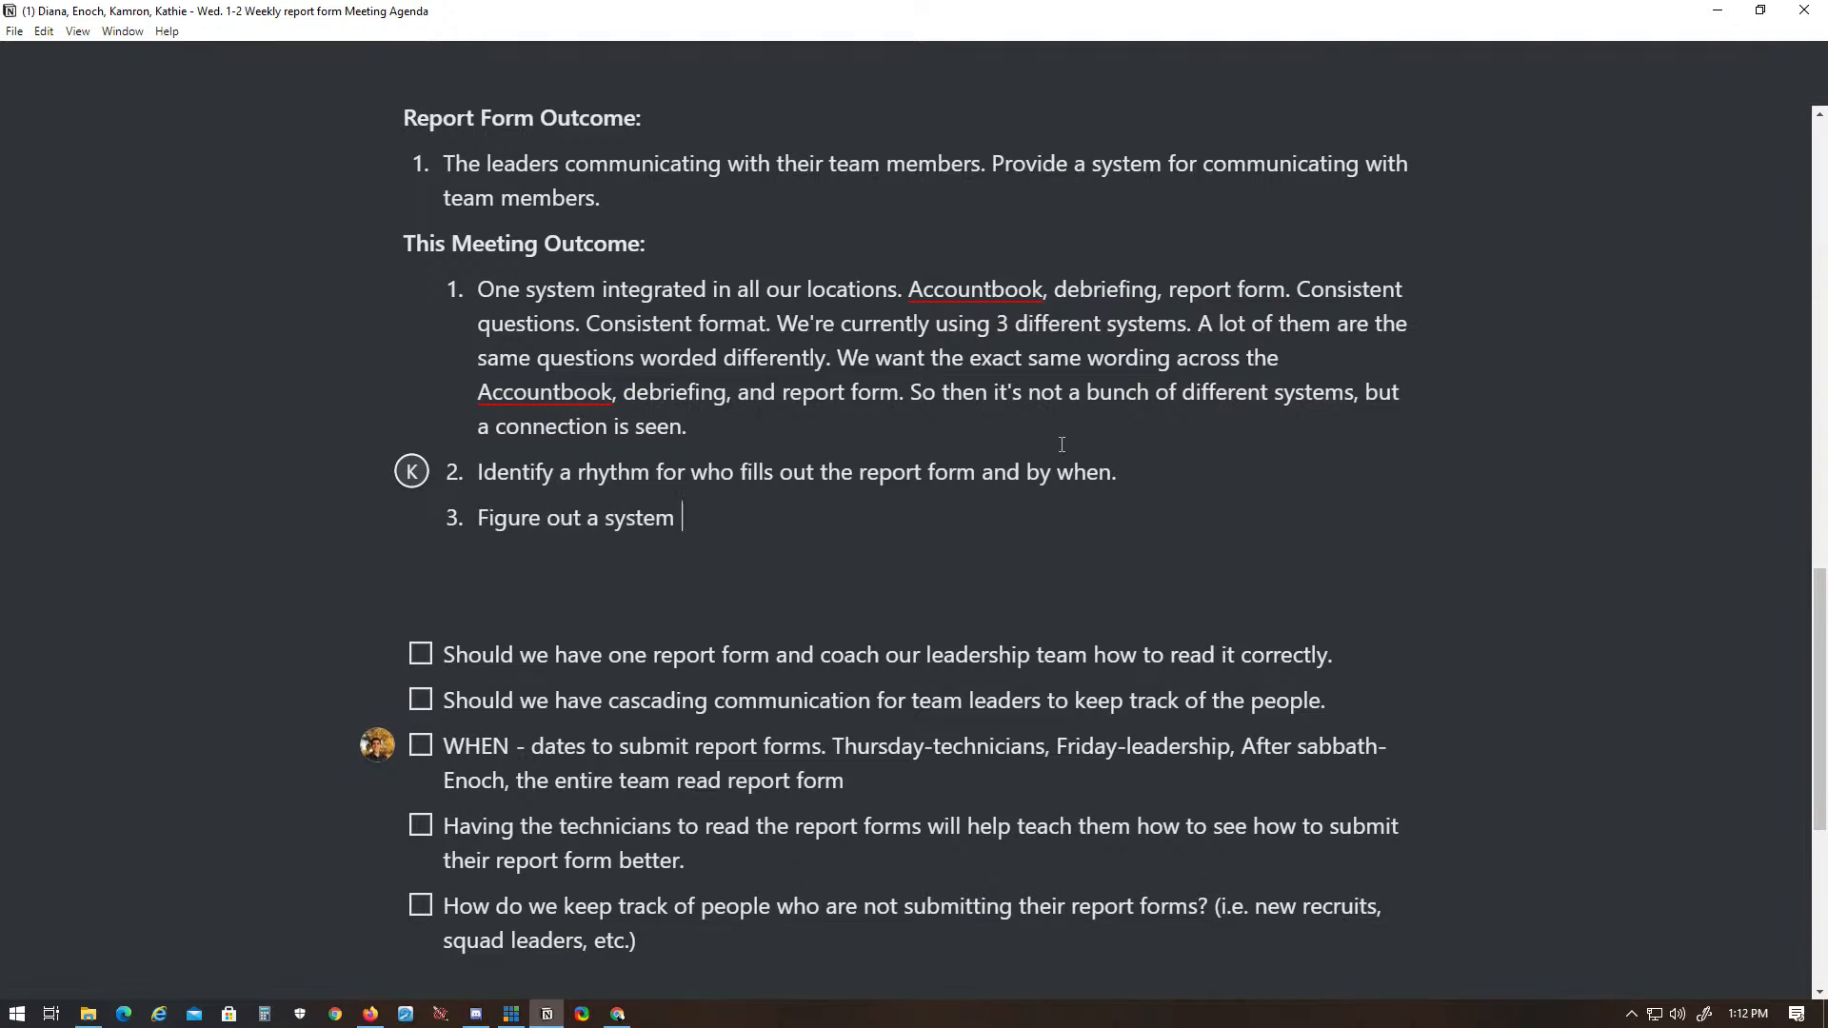
{"action": "type", "text": "for reviewingleaders "}
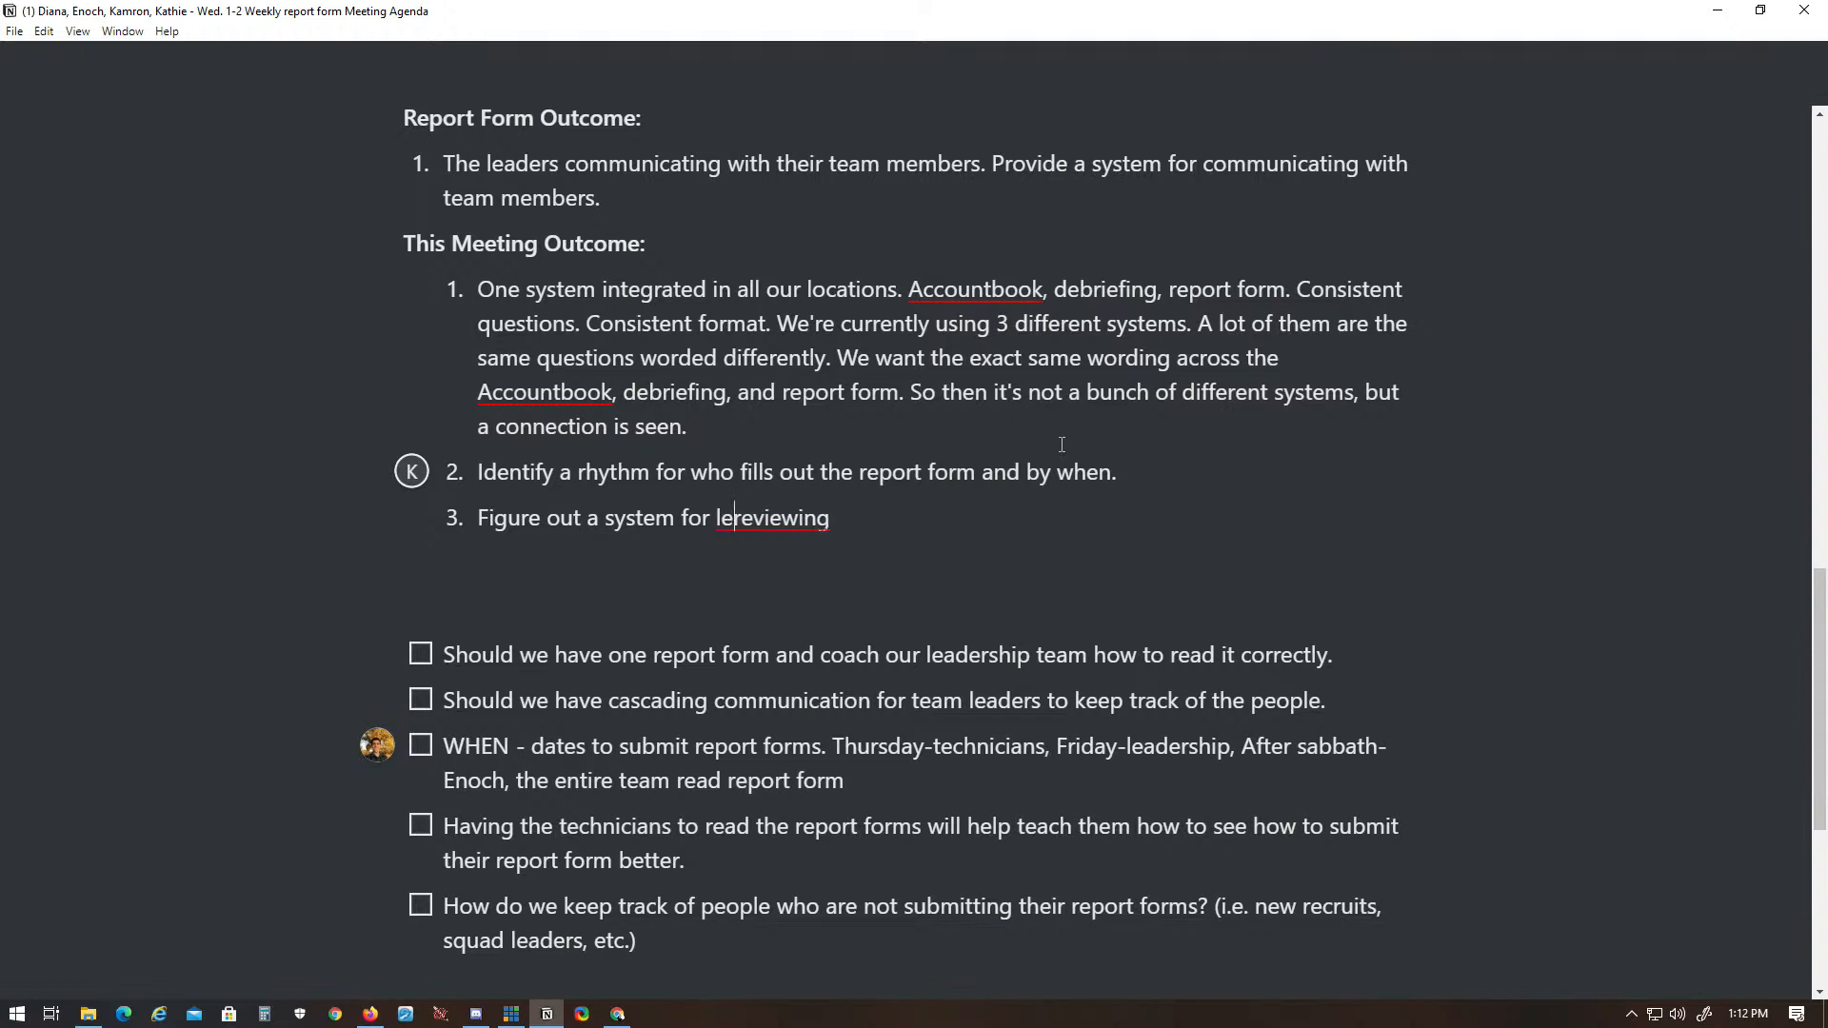
{"action": "type", "text": "to"}
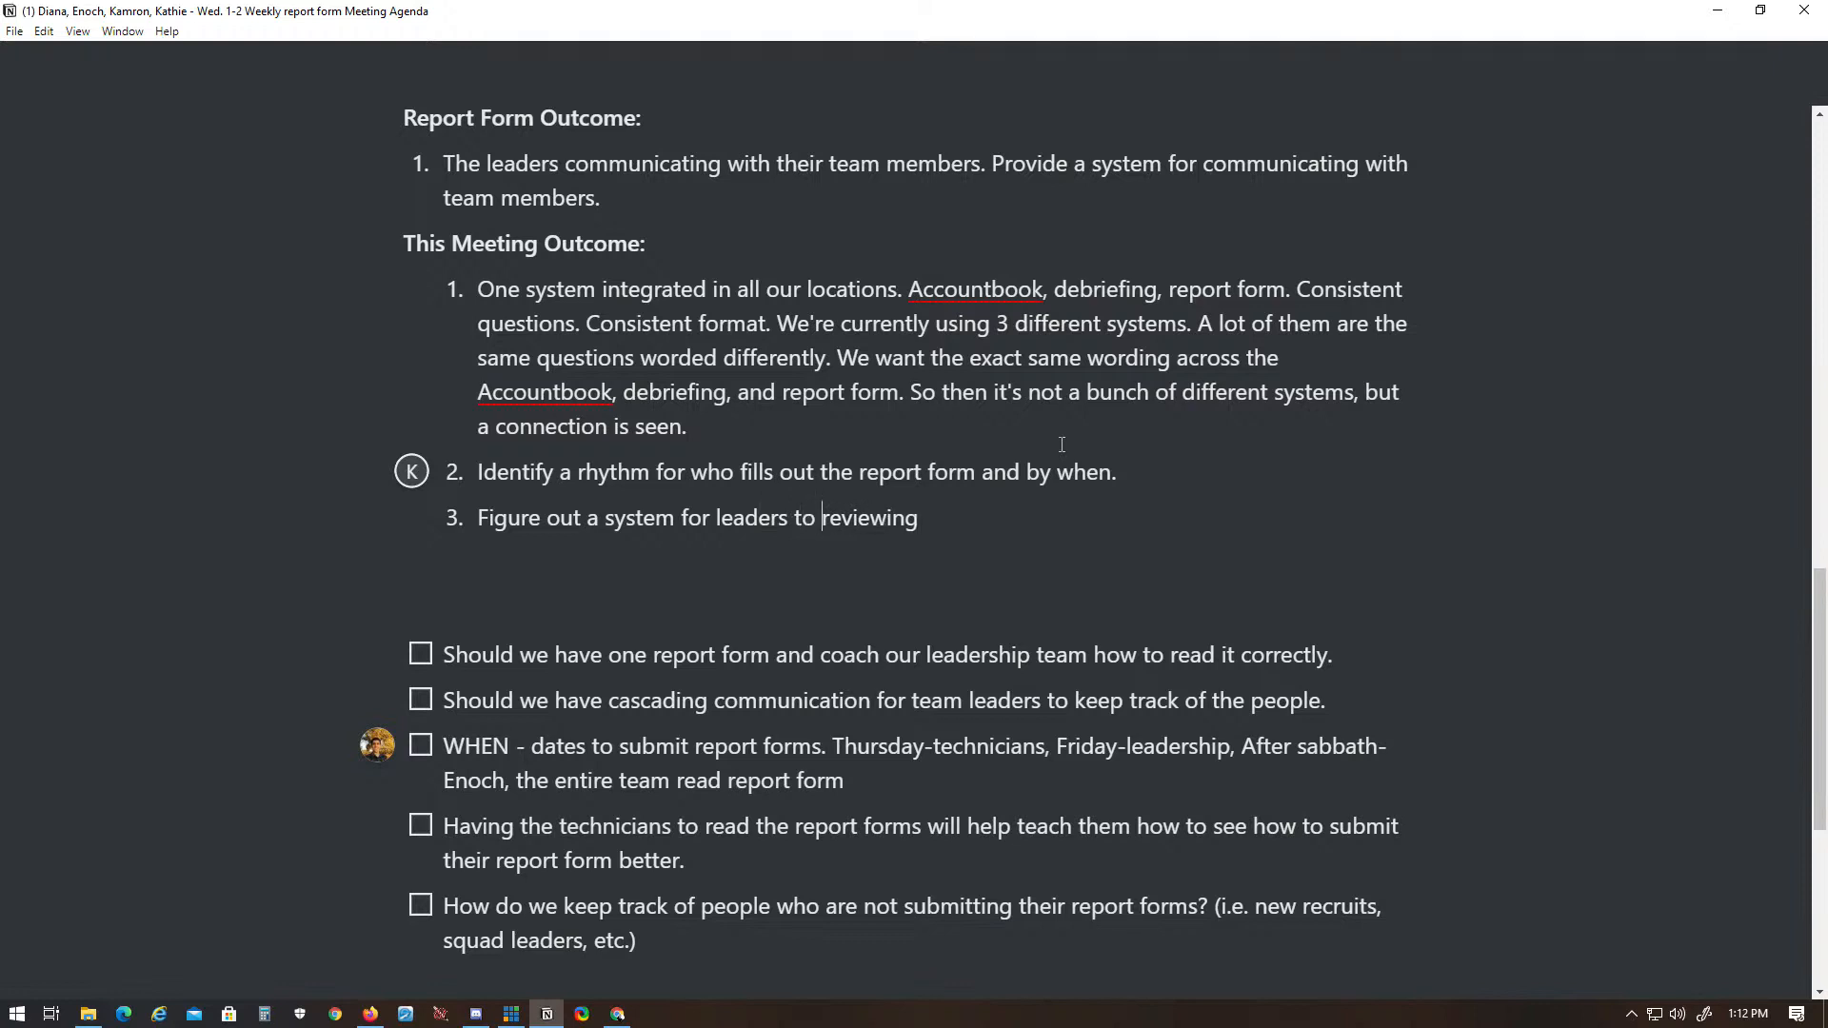
{"action": "key", "text": "BackSpace"}
{"action": "key", "text": "BackSpace"}
{"action": "key", "text": "BackSpace"}
{"action": "type", "text": "the reports."}
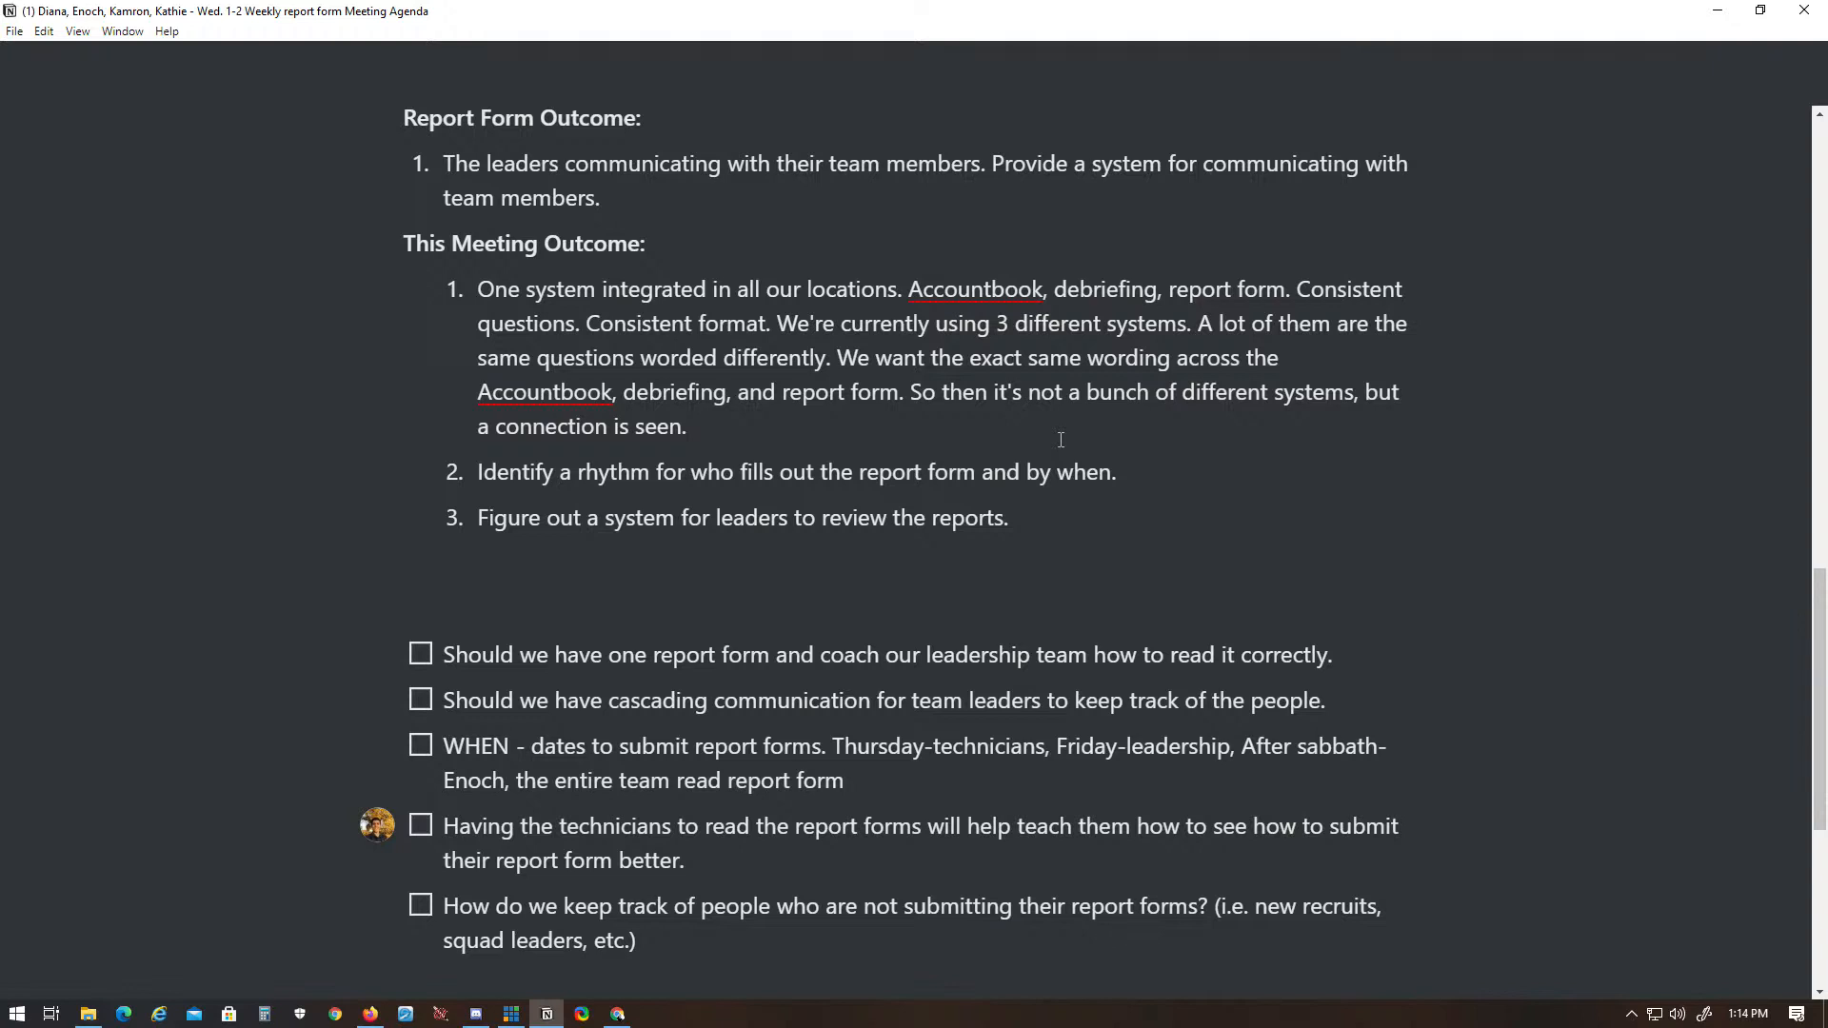
- Replace the period with a question mark at the end of the checklist item about having one report form
{"action": "scroll", "coordinate": [1061, 439], "scroll_direction": "down", "scroll_amount": 5}
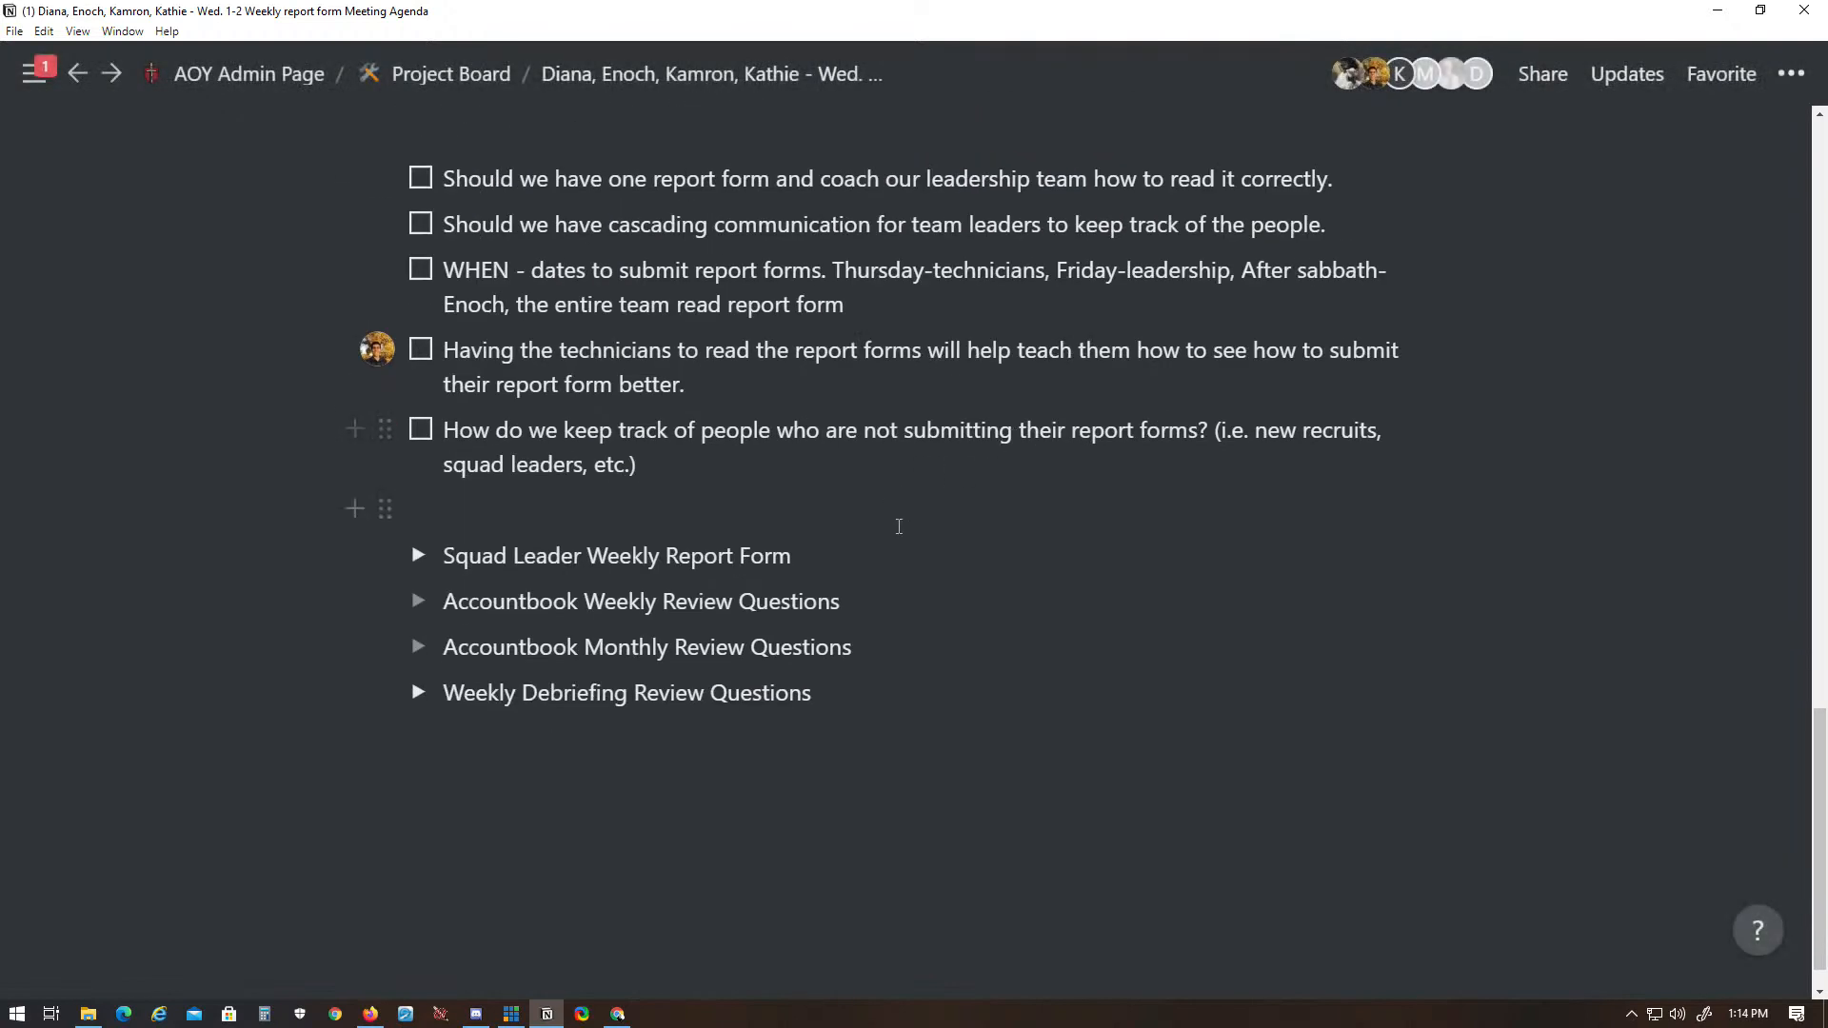
{"action": "scroll", "coordinate": [914, 458], "scroll_direction": "up", "scroll_amount": 4}
{"action": "scroll", "coordinate": [915, 572], "scroll_direction": "down", "scroll_amount": 3}
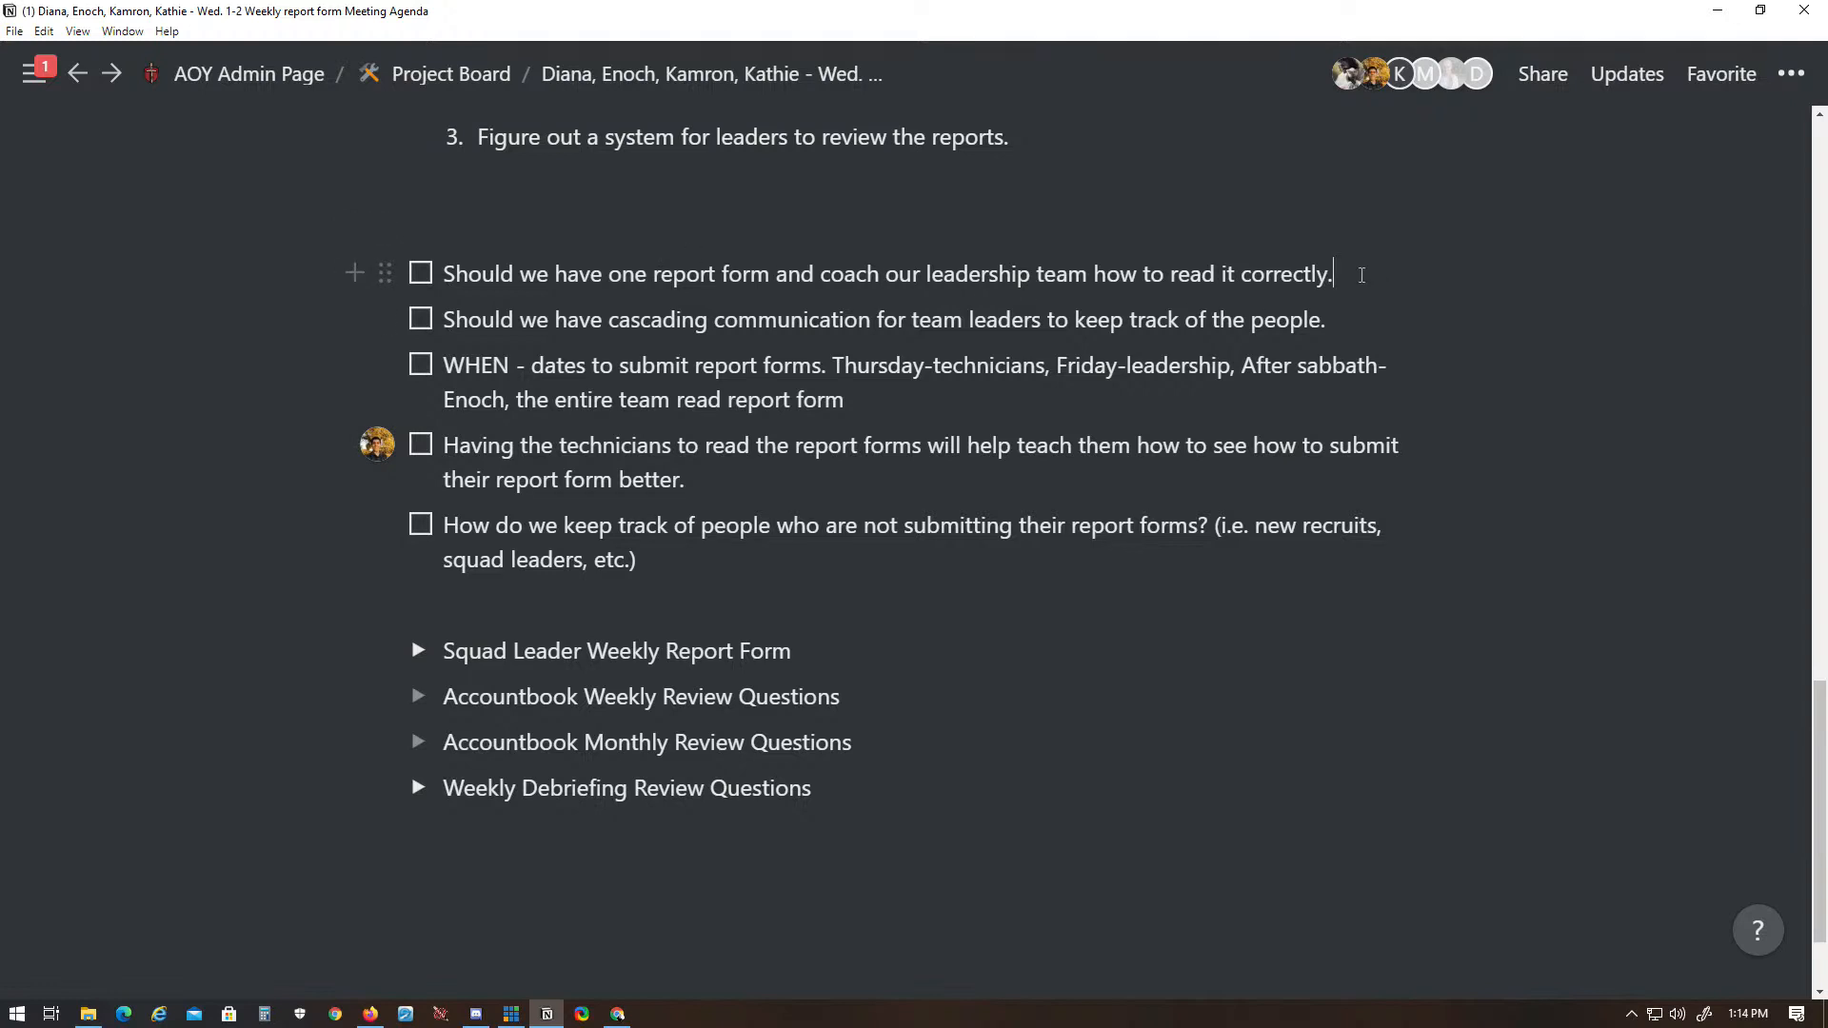
{"action": "key", "text": "BackSpace"}
{"action": "type", "text": "?"}
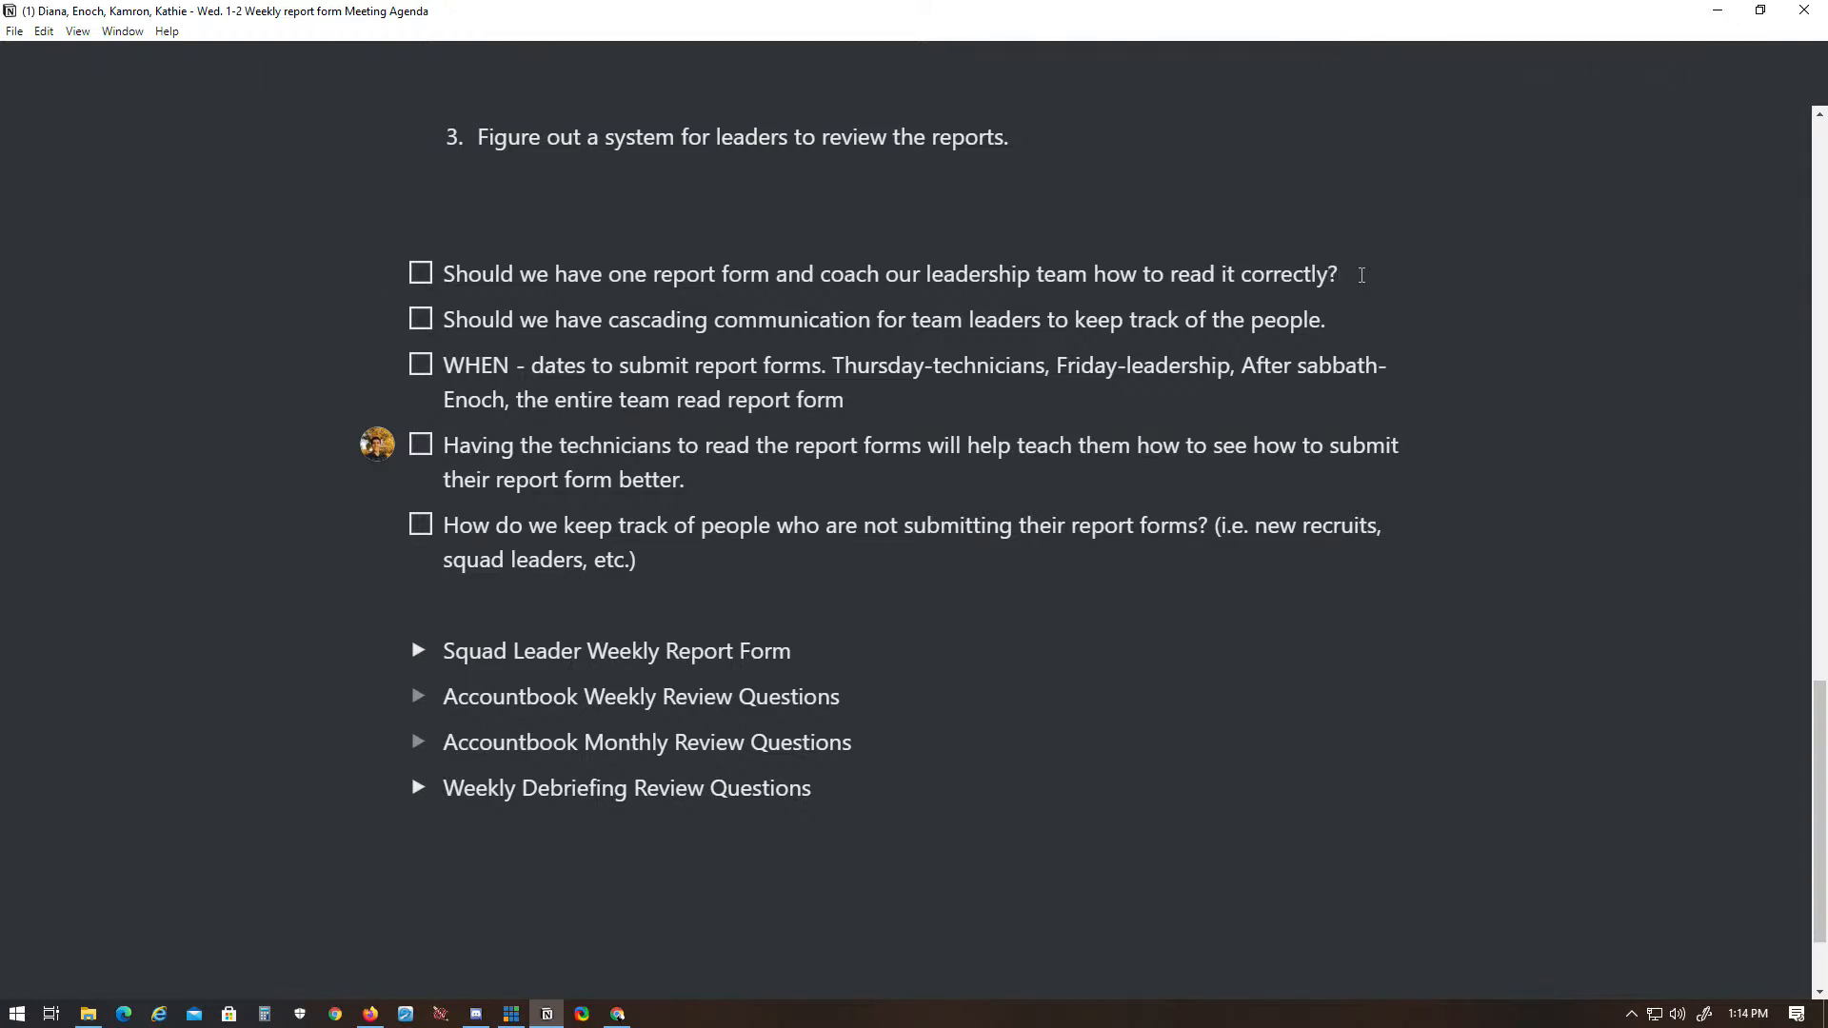
- Replace the period with a question mark at the end of the checklist item about cascading communication
{"action": "left_click", "coordinate": [1334, 318]}
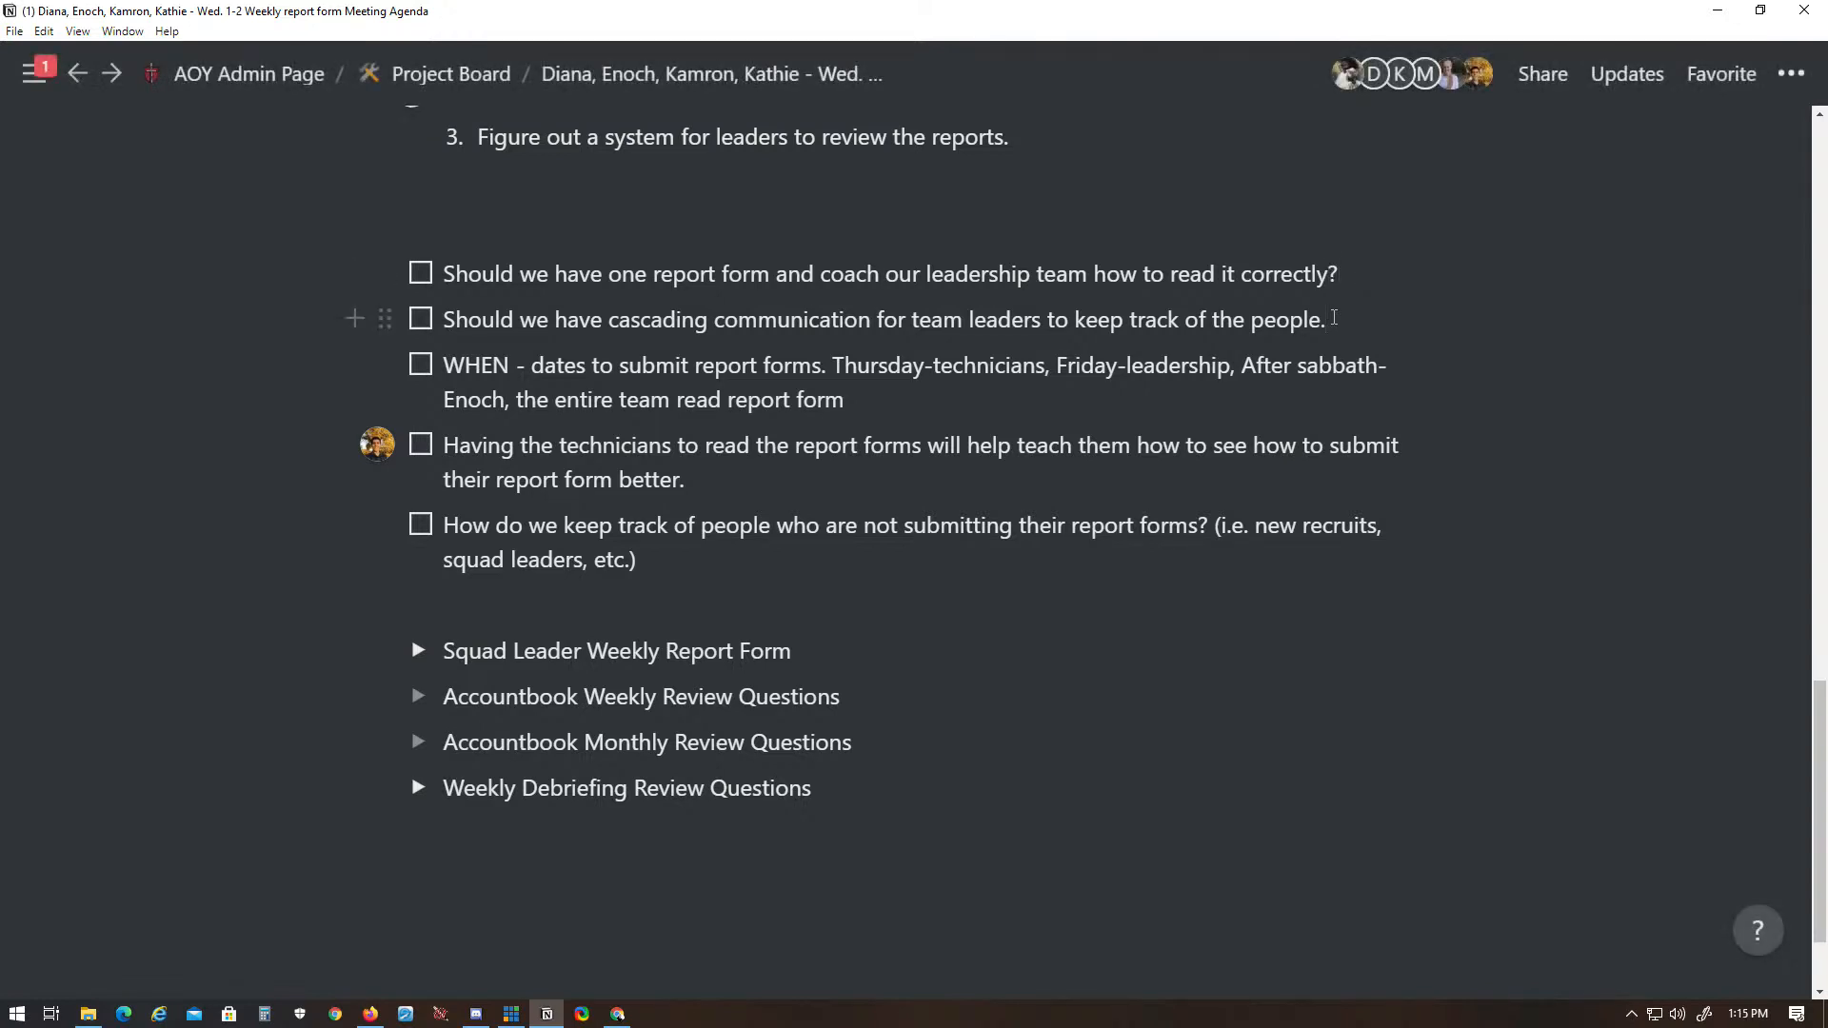
{"action": "key", "text": "BackSpace"}
{"action": "type", "text": "?"}
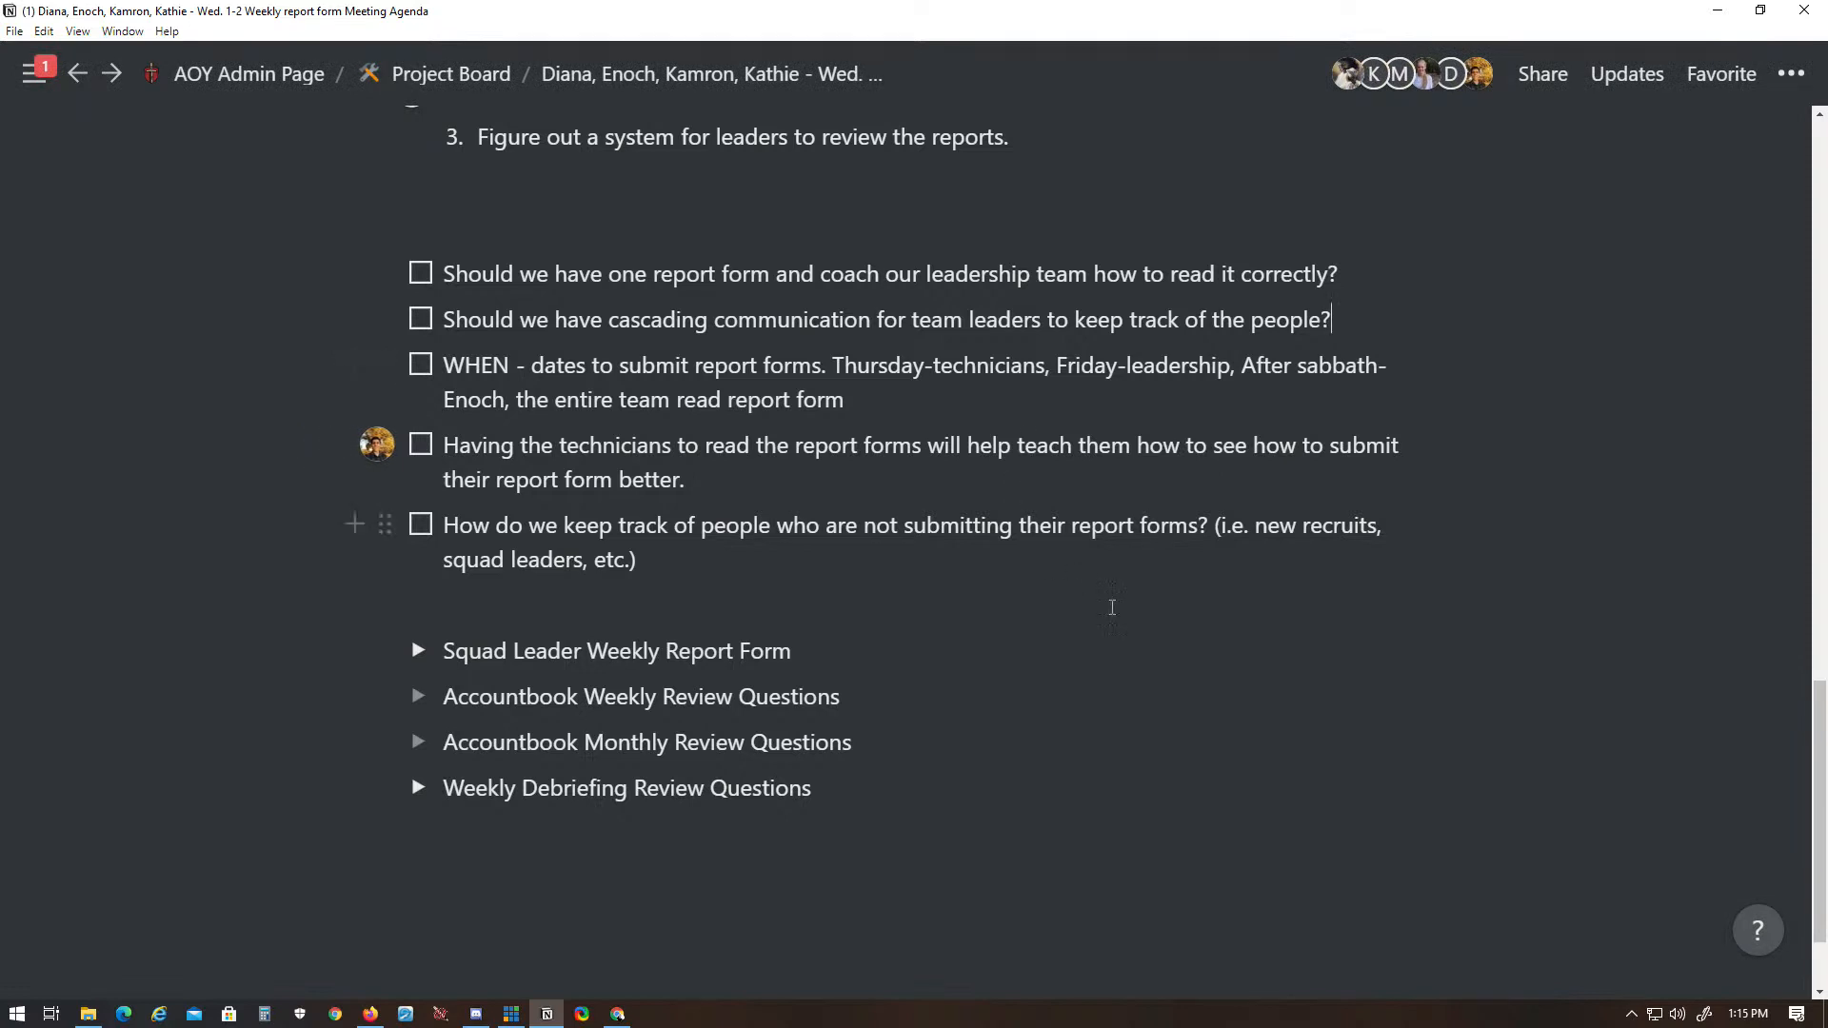
{"action": "left_click", "coordinate": [921, 554]}
- Add a fourth meeting outcome reading "Questions decided."
{"action": "scroll", "coordinate": [1399, 505], "scroll_direction": "up", "scroll_amount": 4}
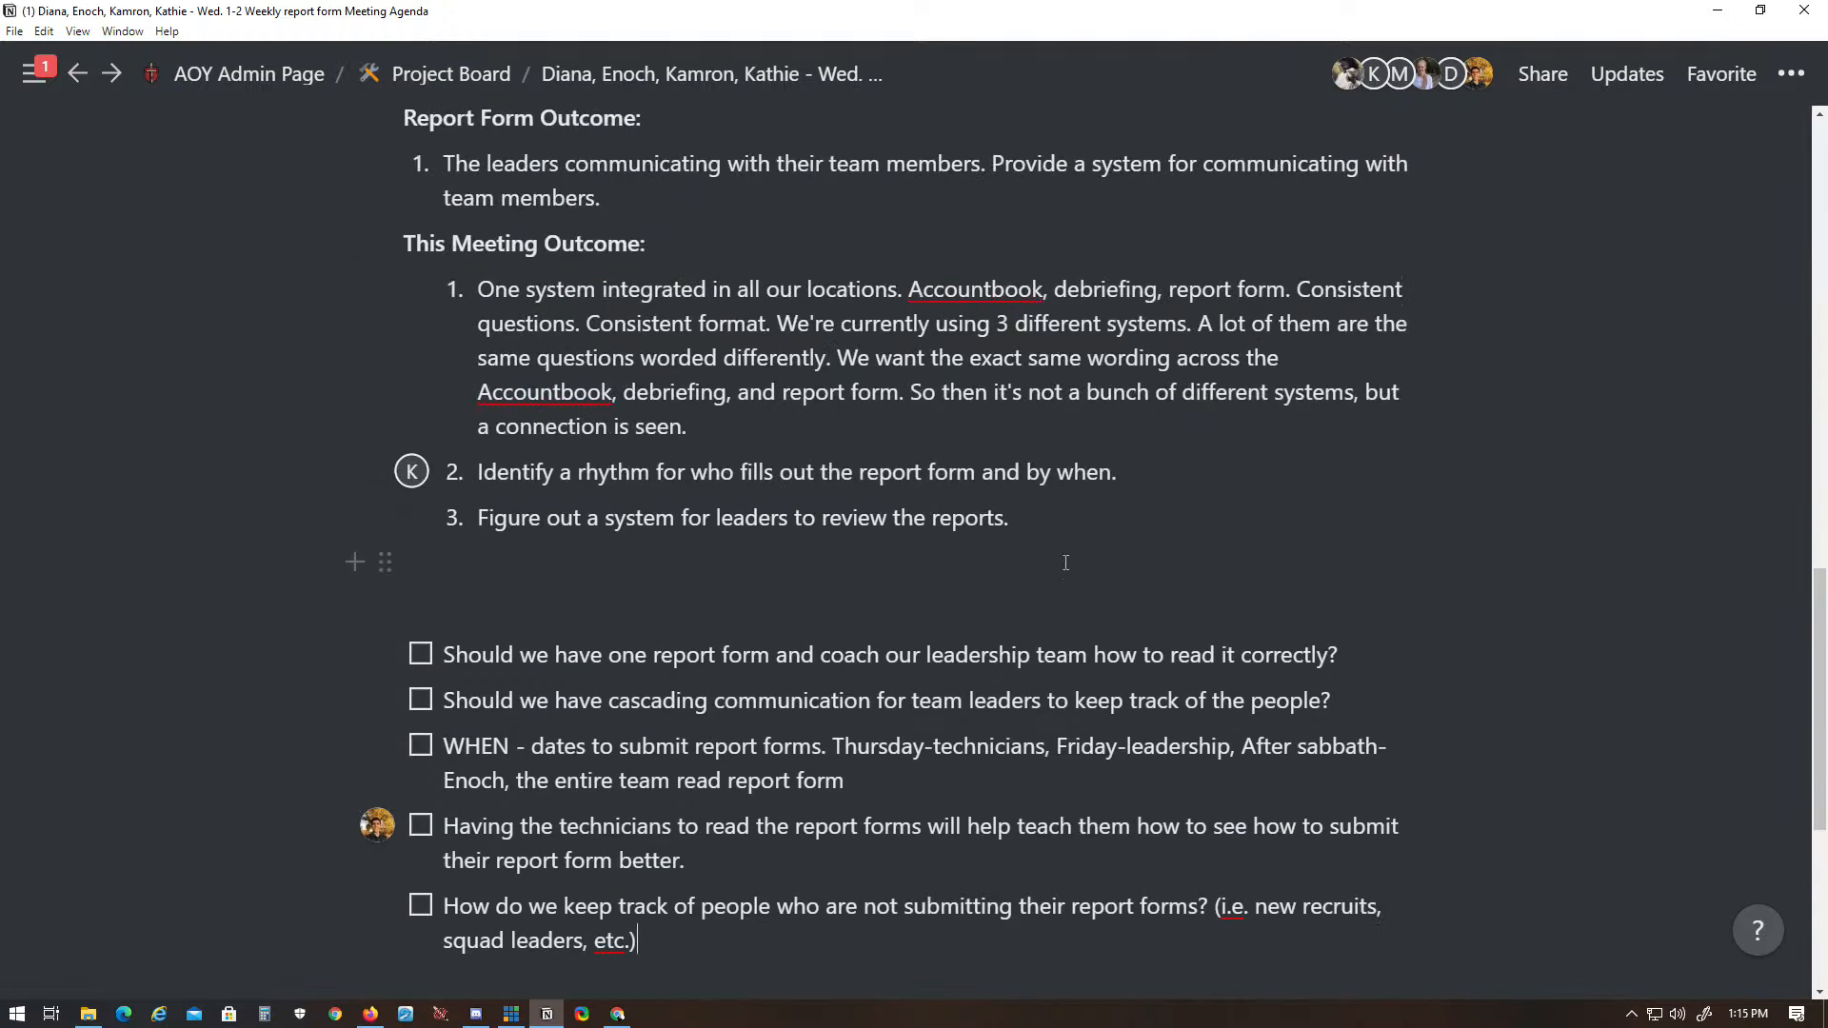
{"action": "left_click", "coordinate": [1073, 519]}
{"action": "key", "text": "Return"}
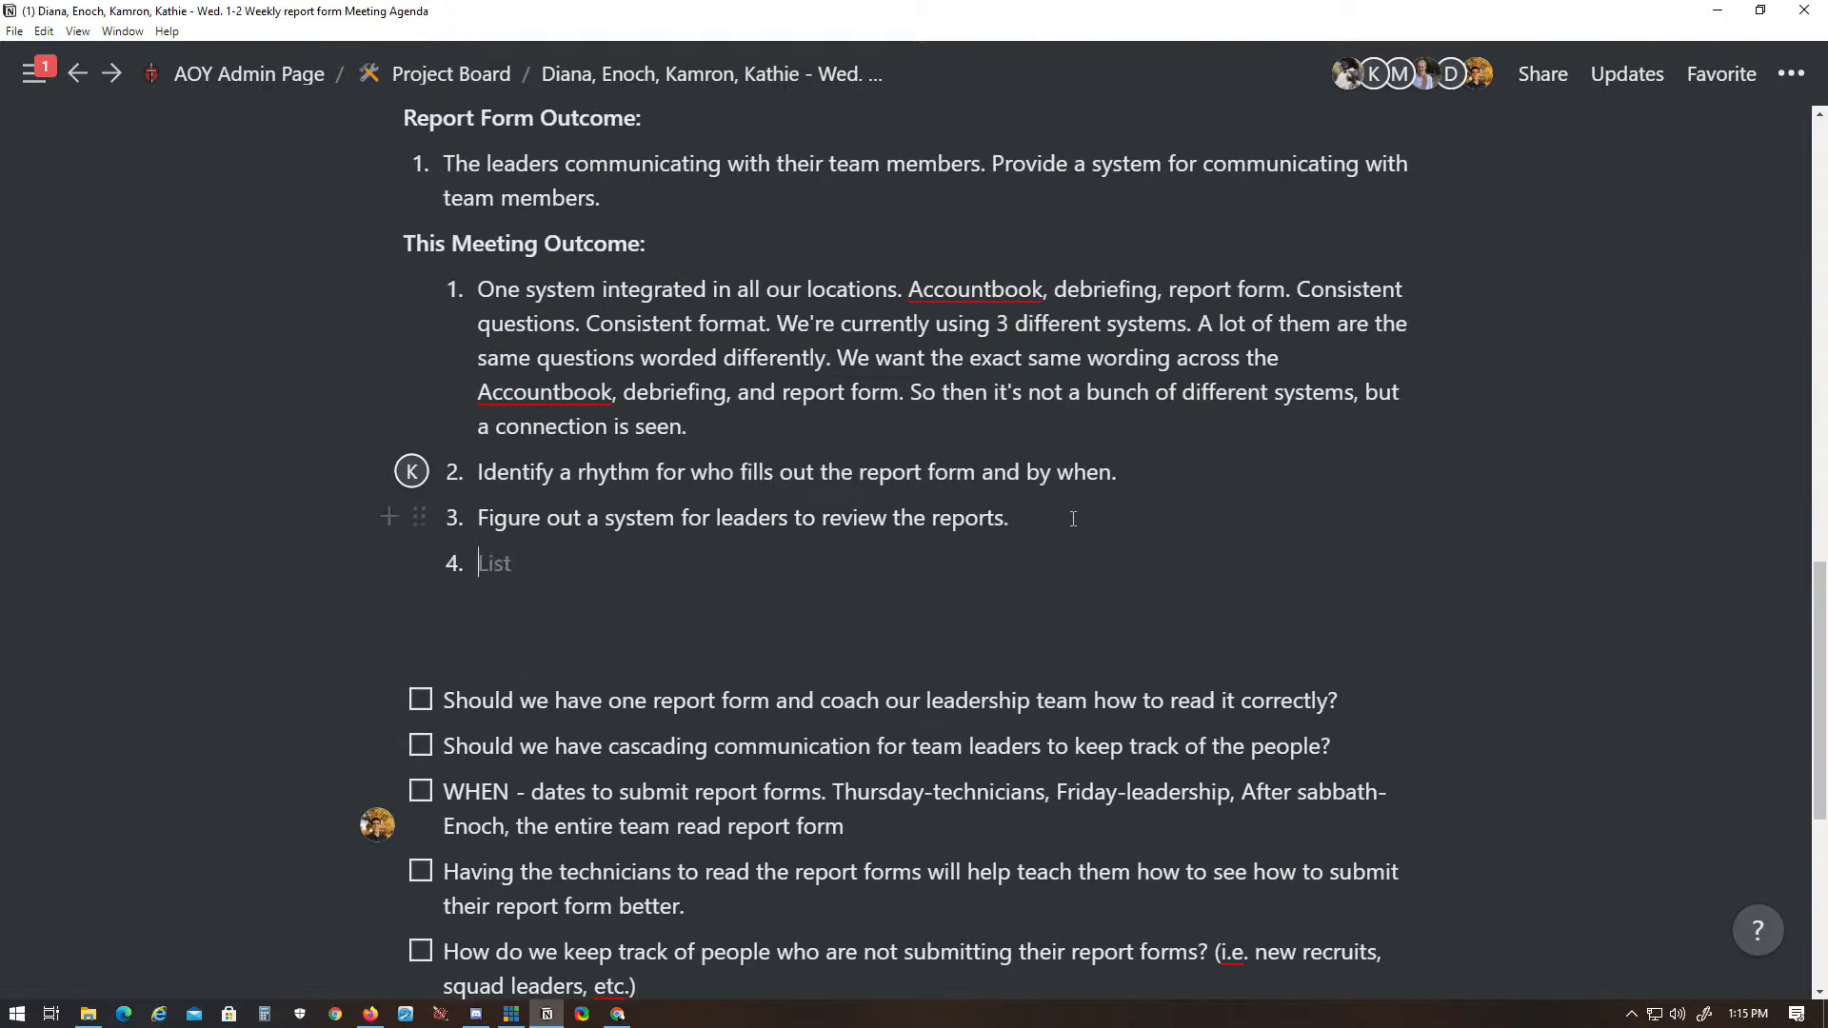
{"action": "type", "text": "Questions deci"}
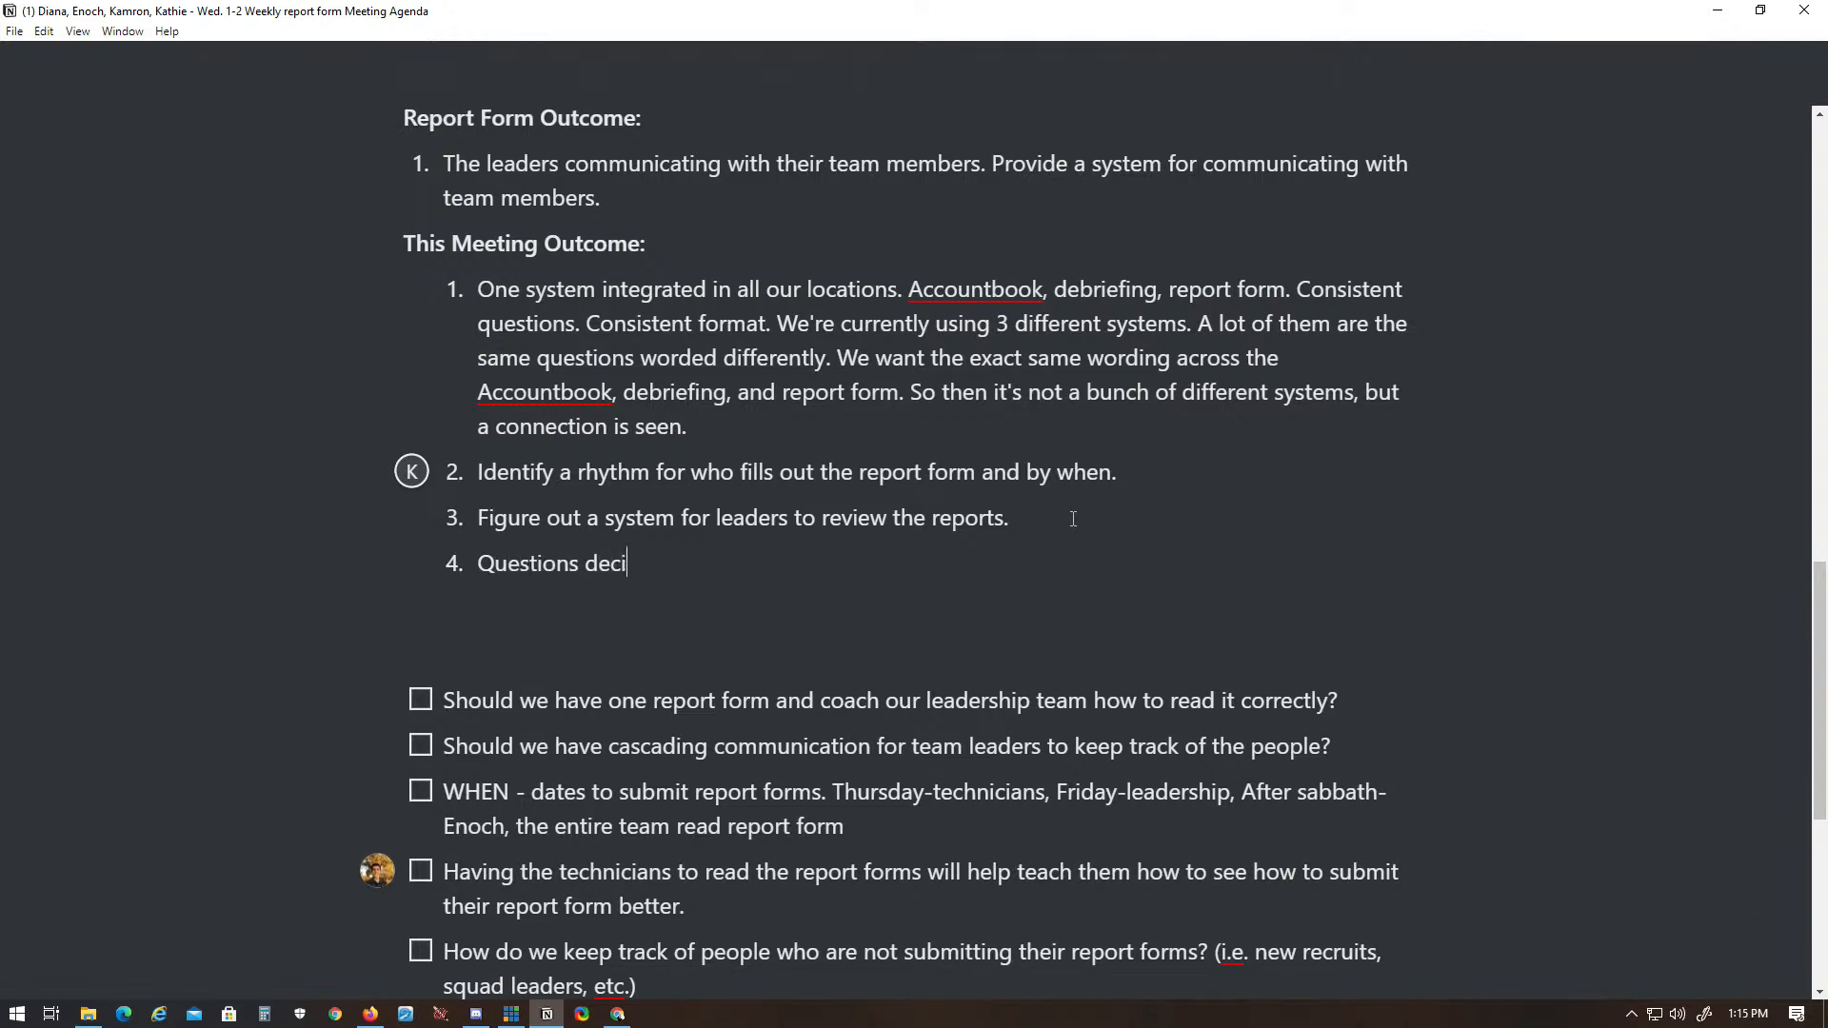
{"action": "type", "text": "ded."}
- Nest a to-do under the cascading communication item reading "How can we intentionally design that cascading communication in regards to the report form?"
{"action": "scroll", "coordinate": [1075, 522], "scroll_direction": "down", "scroll_amount": 4}
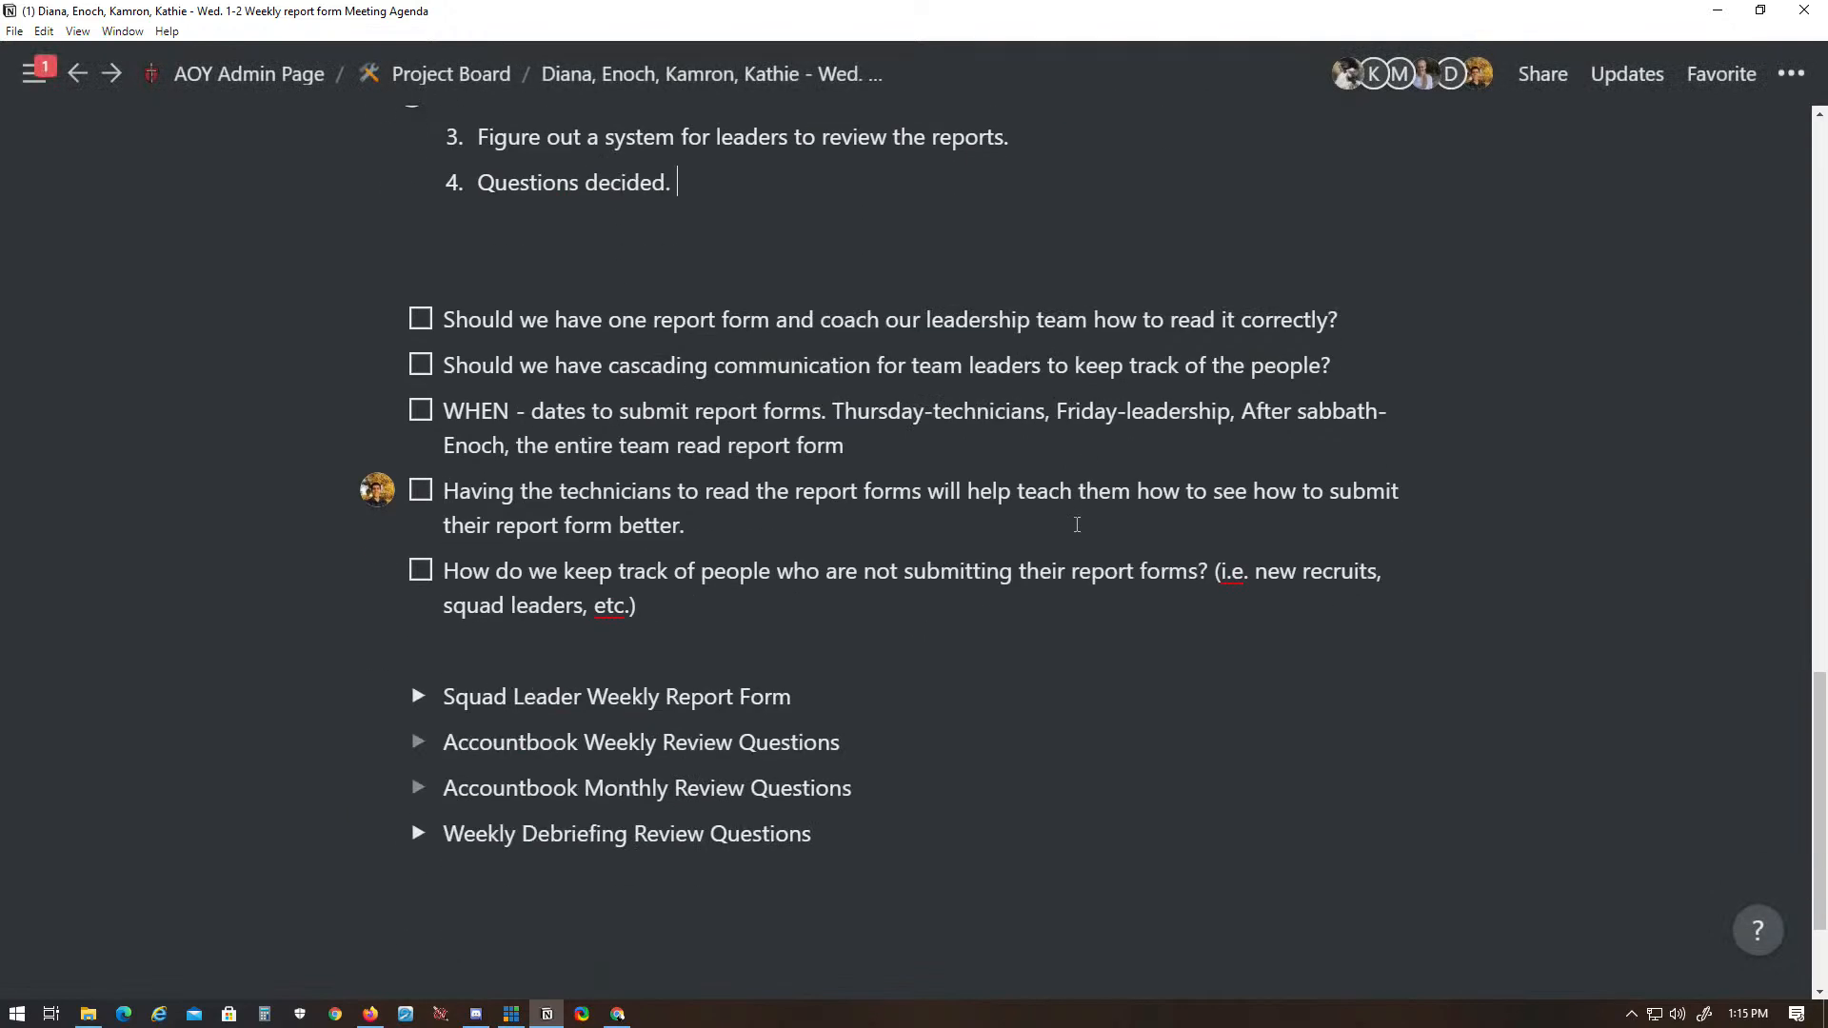
{"action": "scroll", "coordinate": [1077, 525], "scroll_direction": "down", "scroll_amount": 1}
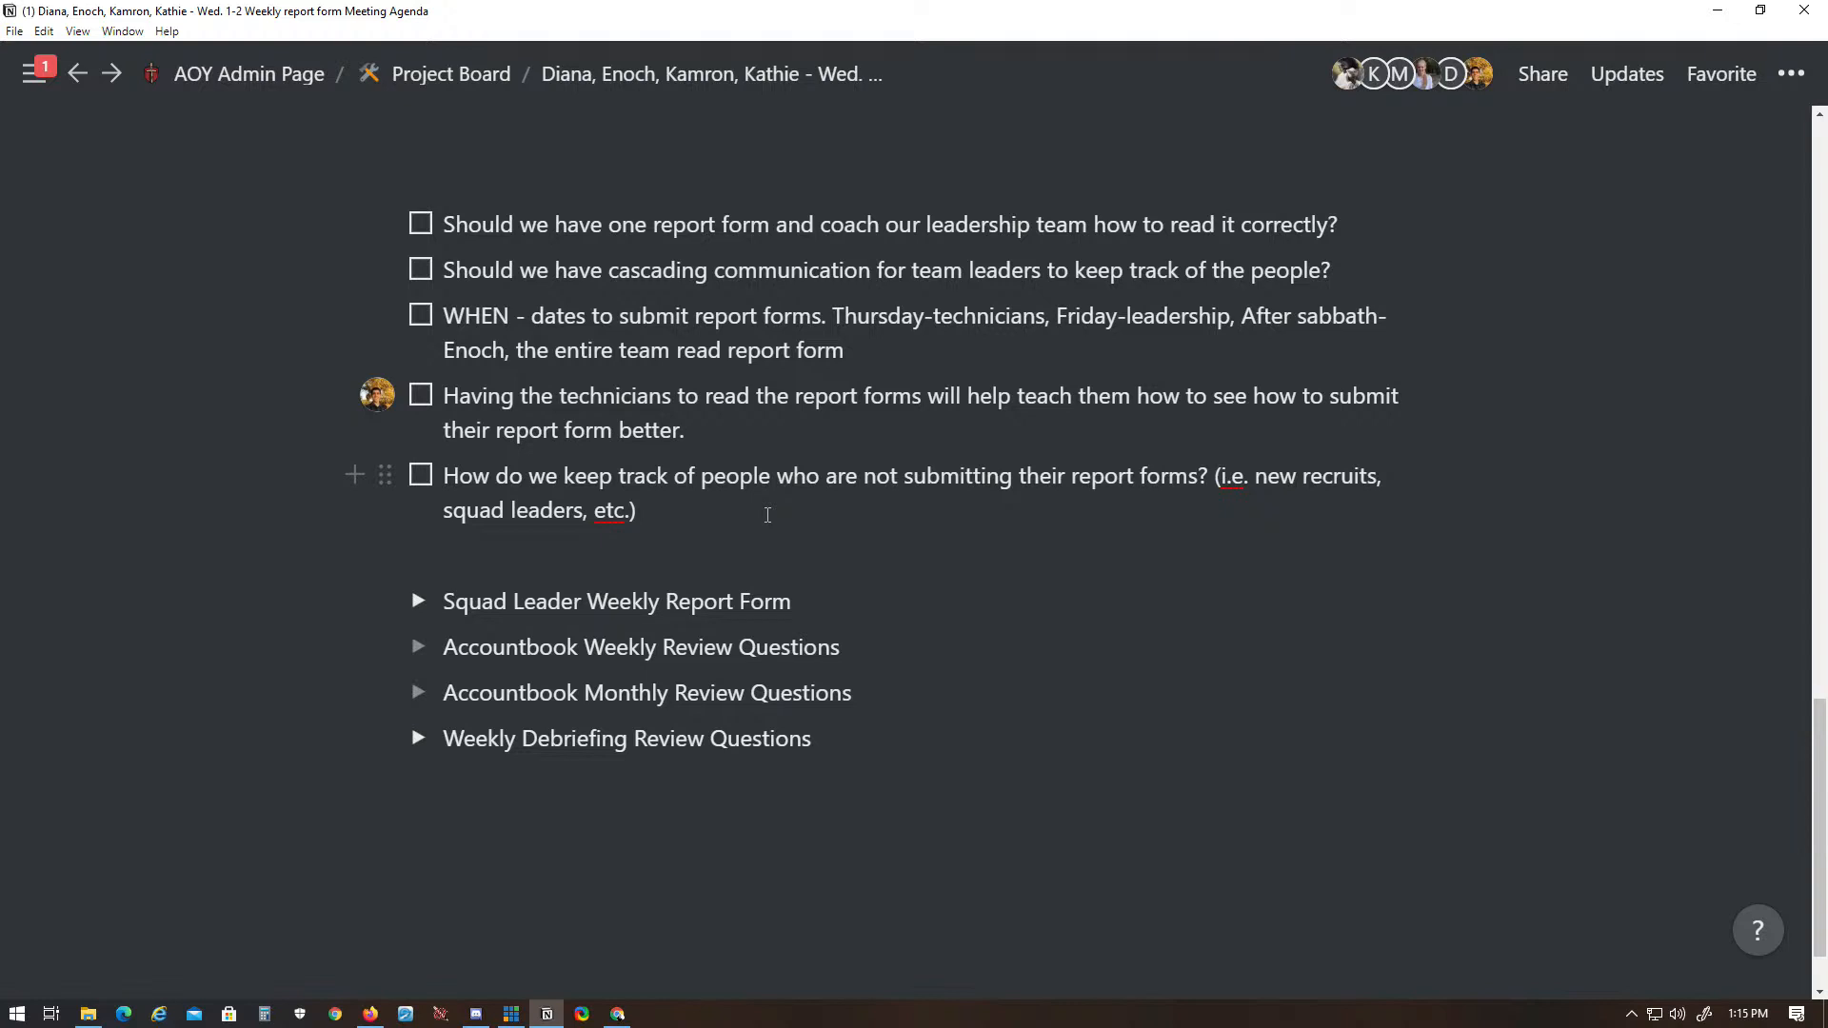
{"action": "left_click_drag", "start_coordinate": [212, 211], "coordinate": [882, 461]}
{"action": "key", "text": "Escape"}
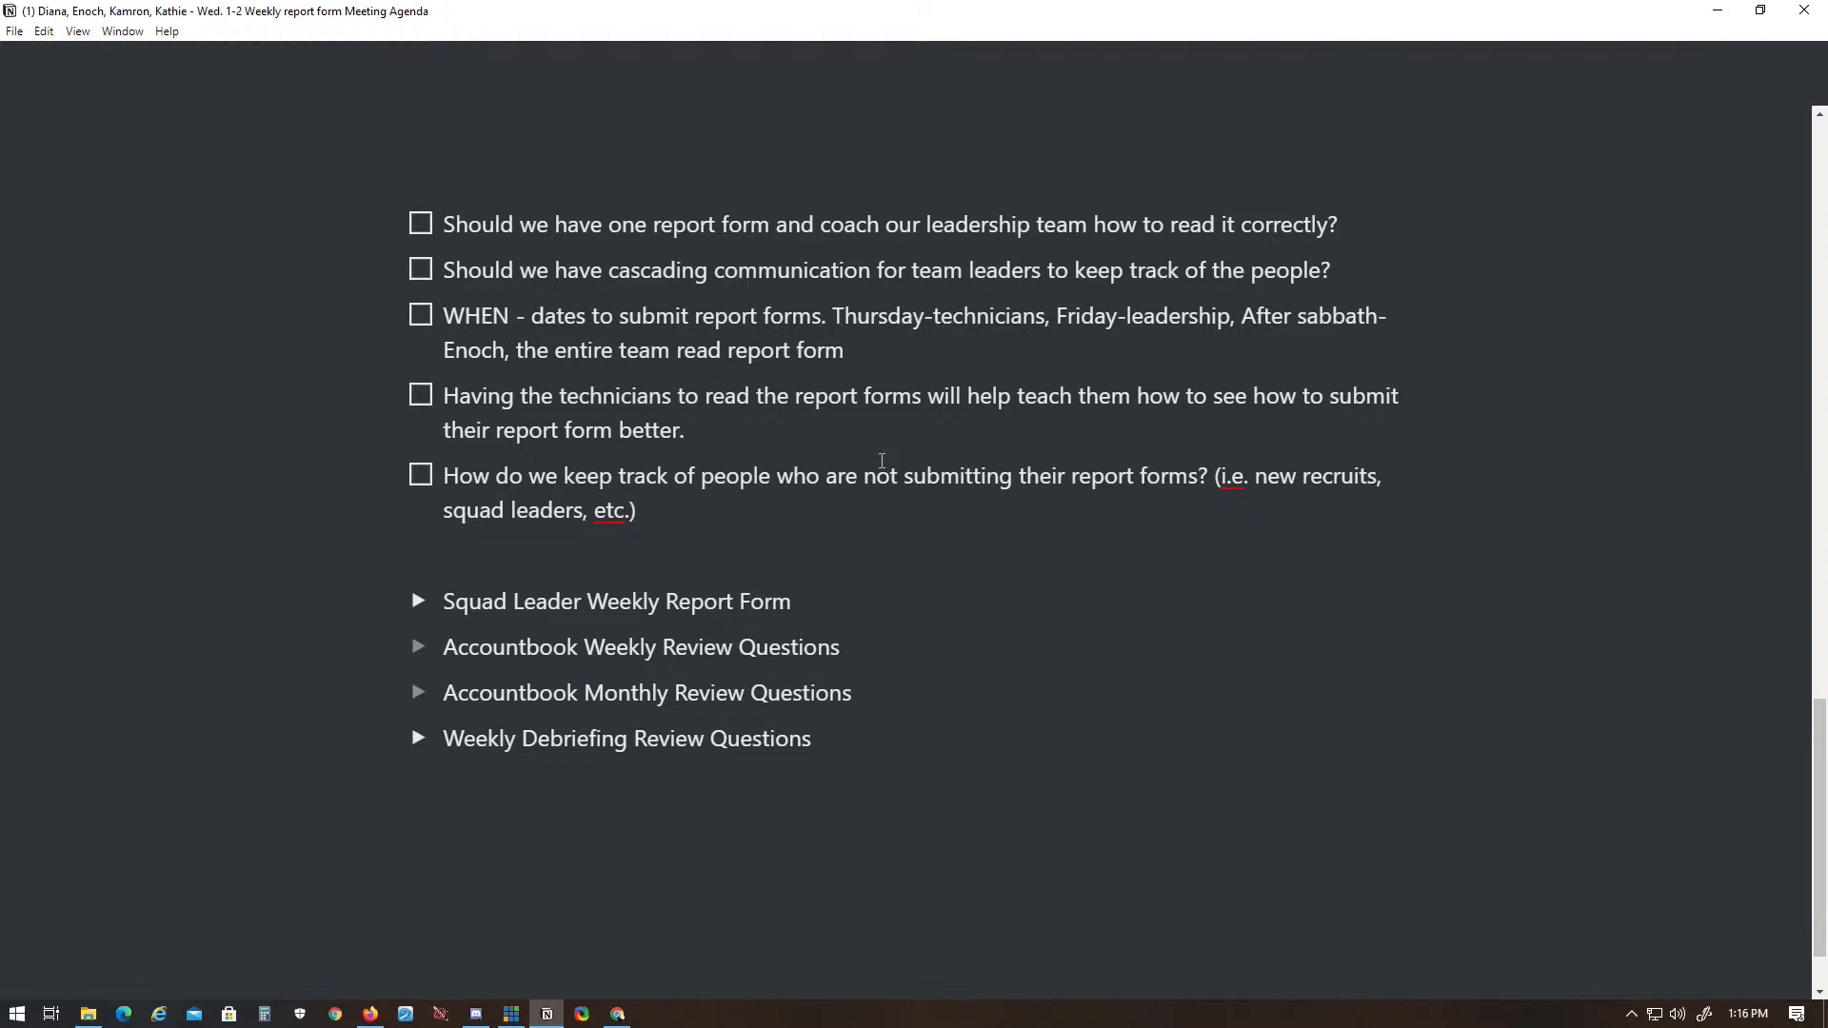
{"action": "left_click", "coordinate": [1367, 270]}
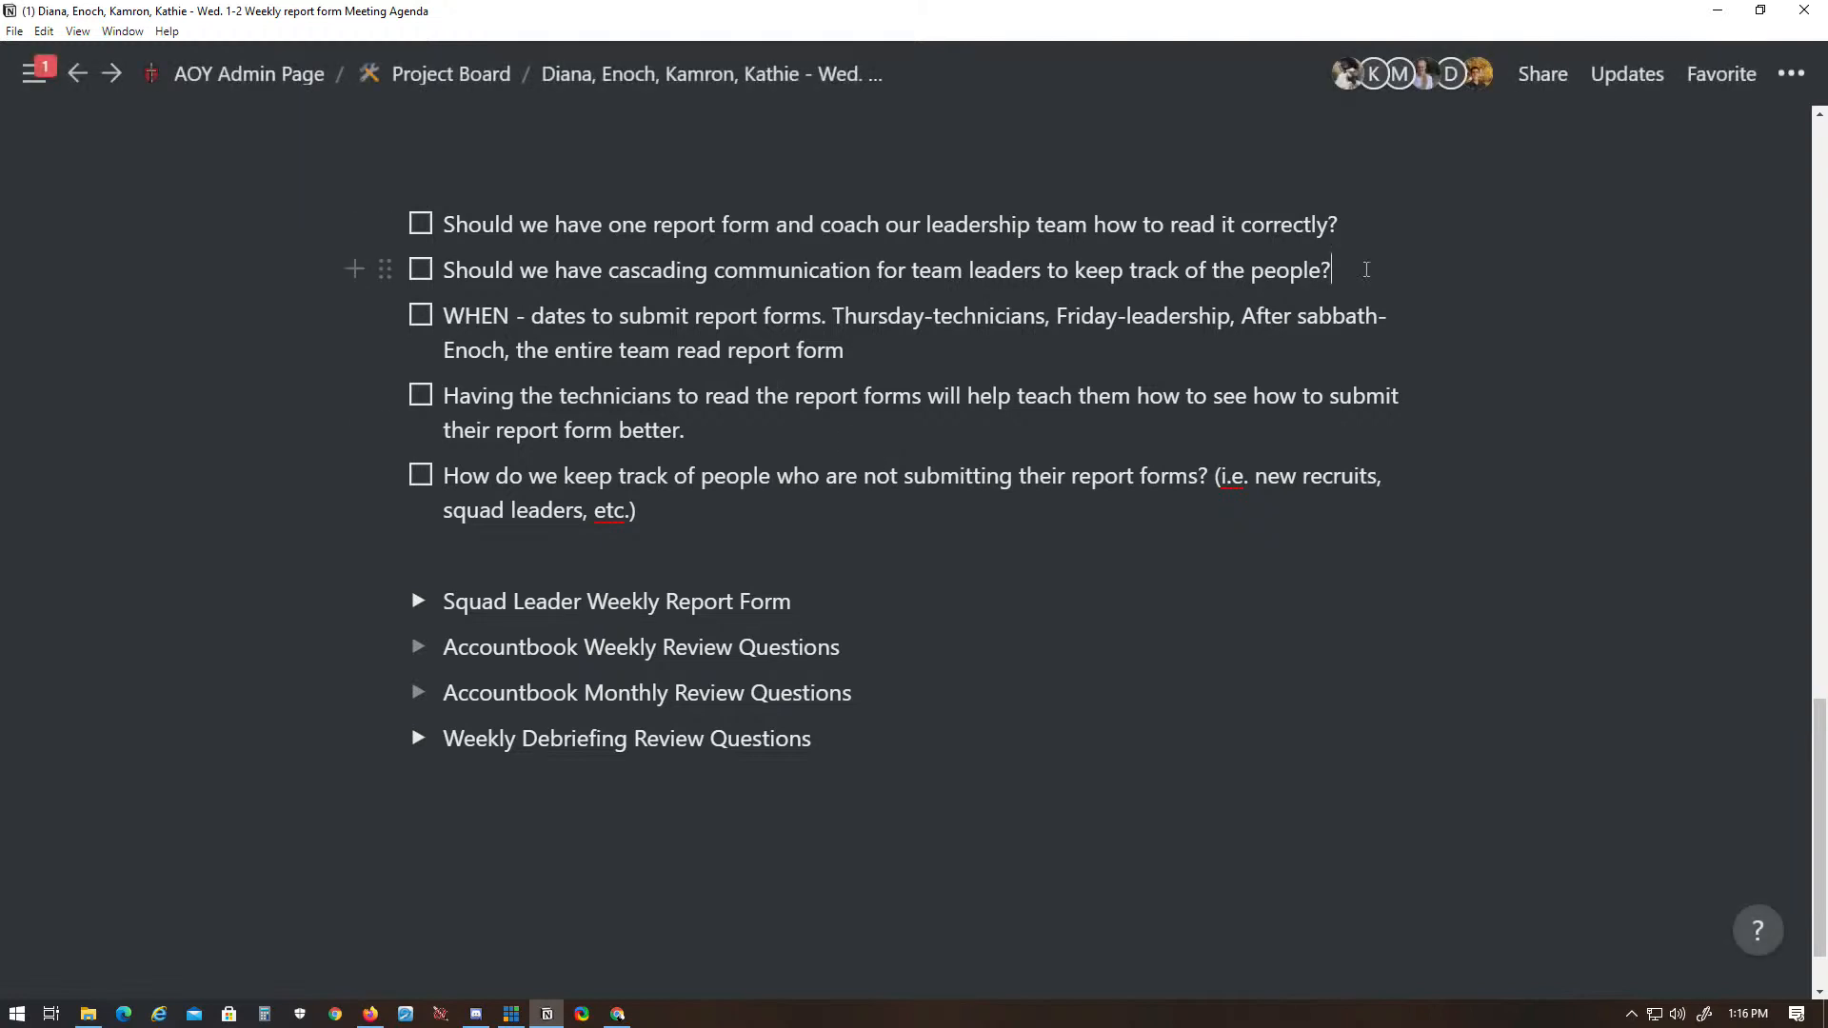
{"action": "key", "text": "Return"}
{"action": "key", "text": "Tab"}
{"action": "type", "text": "How"}
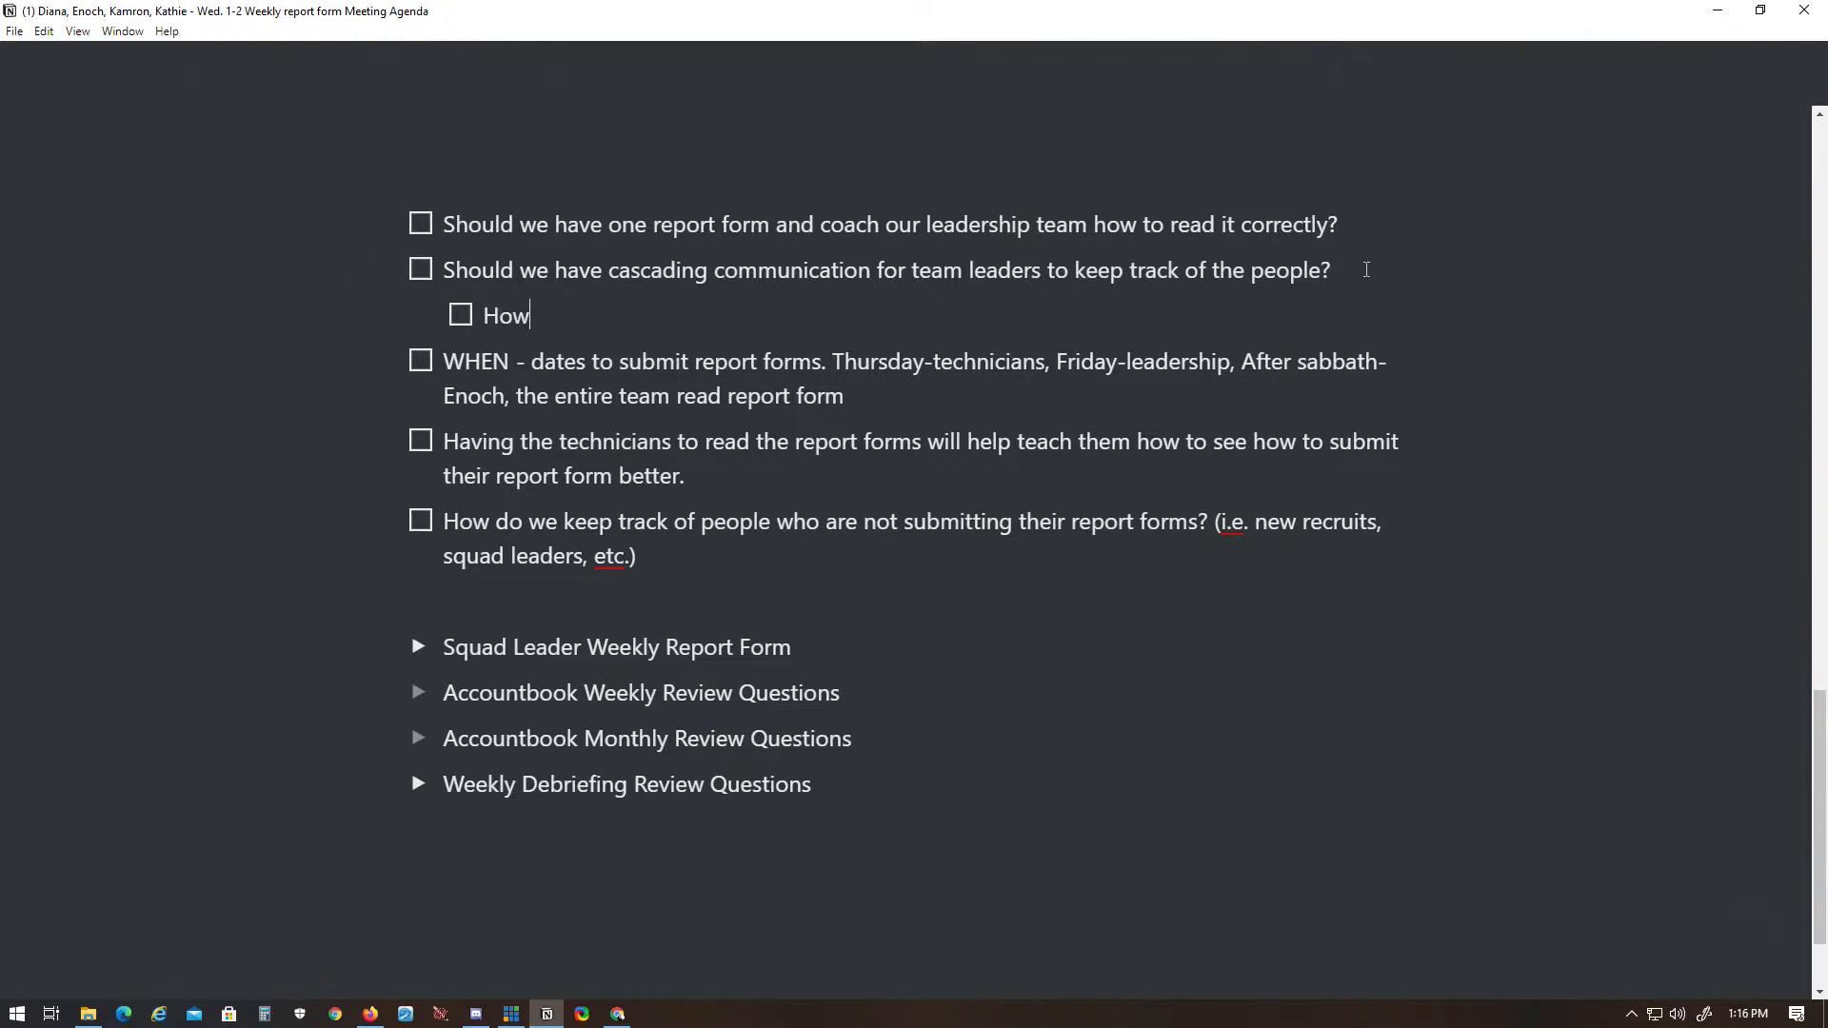
{"action": "type", "text": " can we intentiona"}
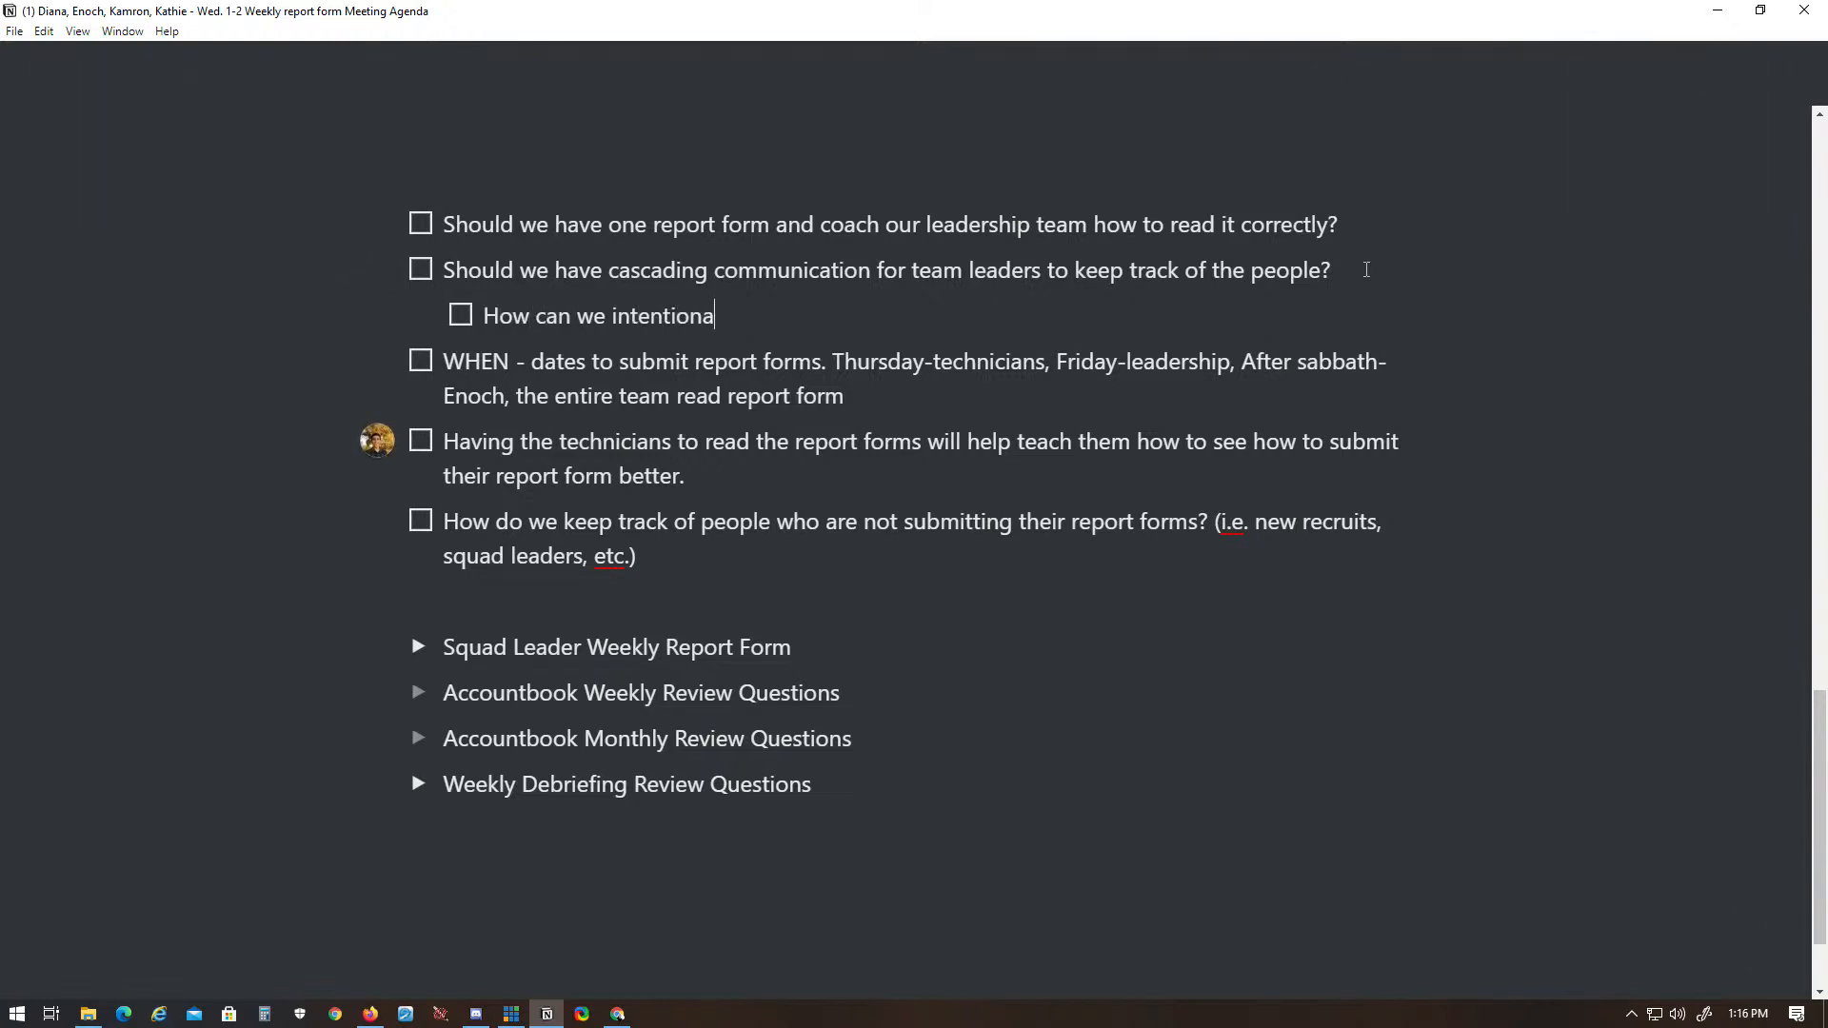
{"action": "type", "text": "lly design that casca"}
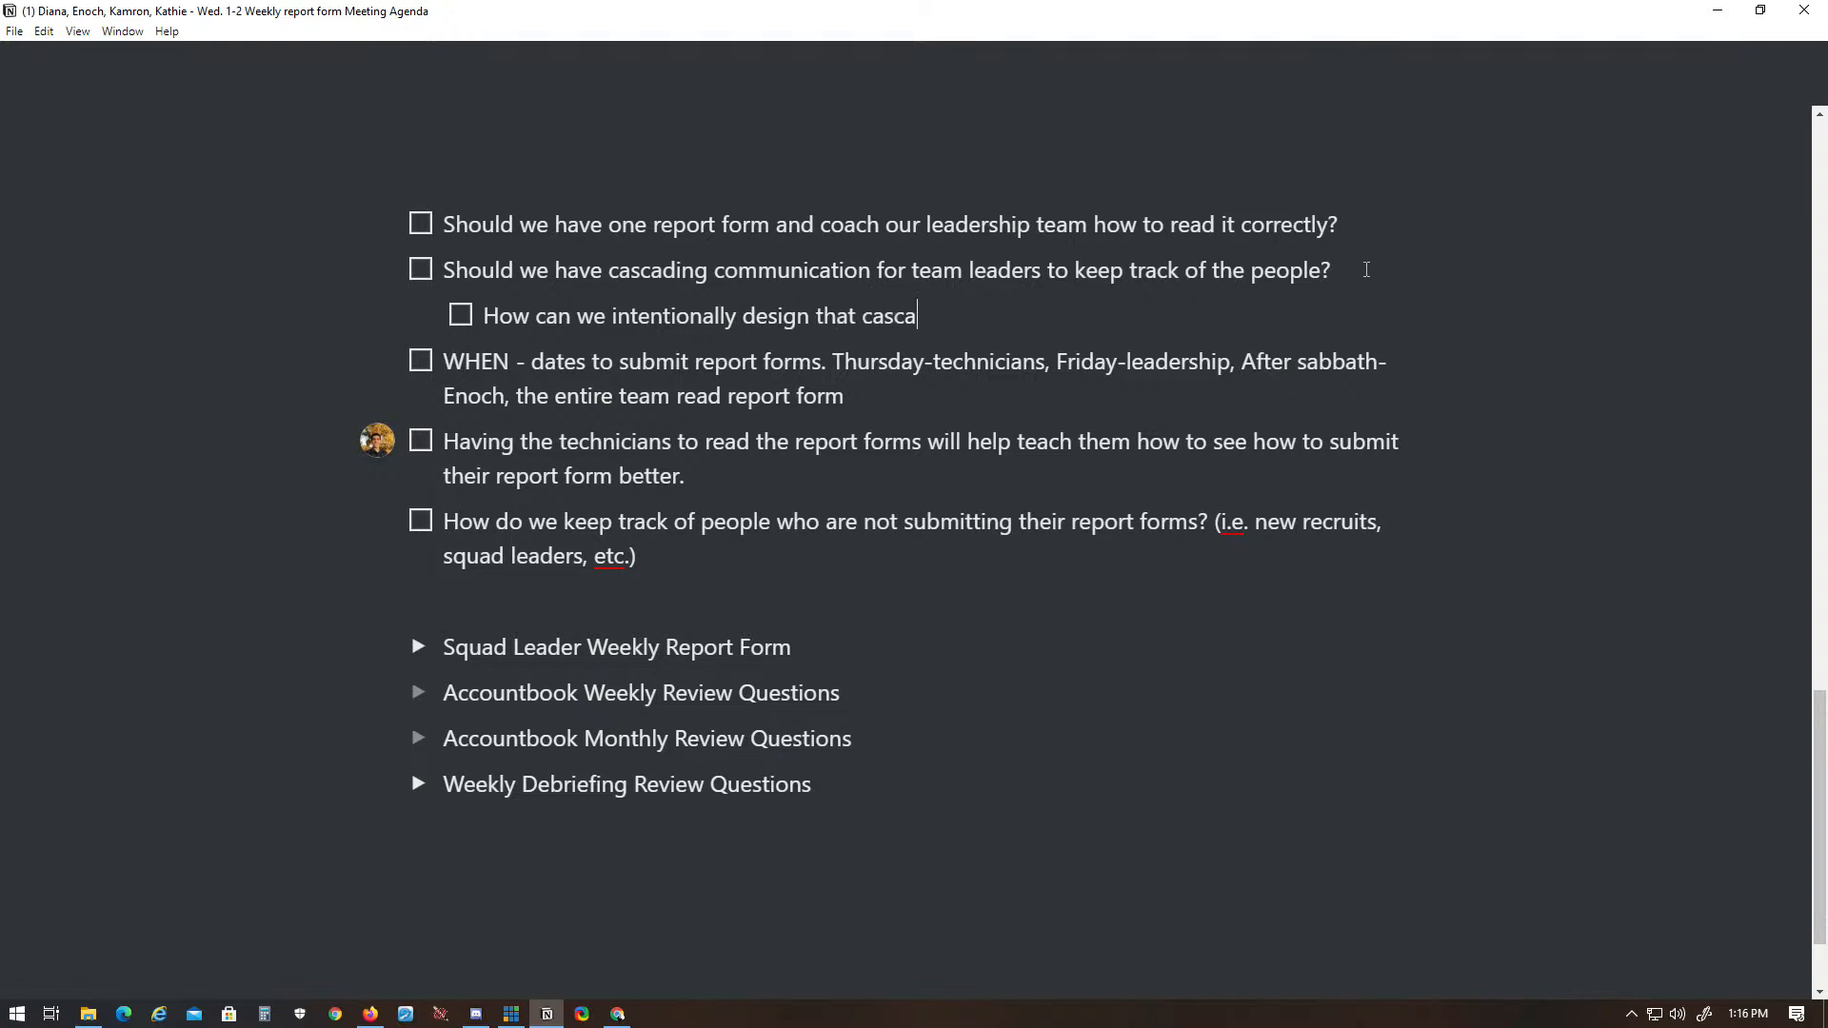
{"action": "type", "text": "ding communicati"}
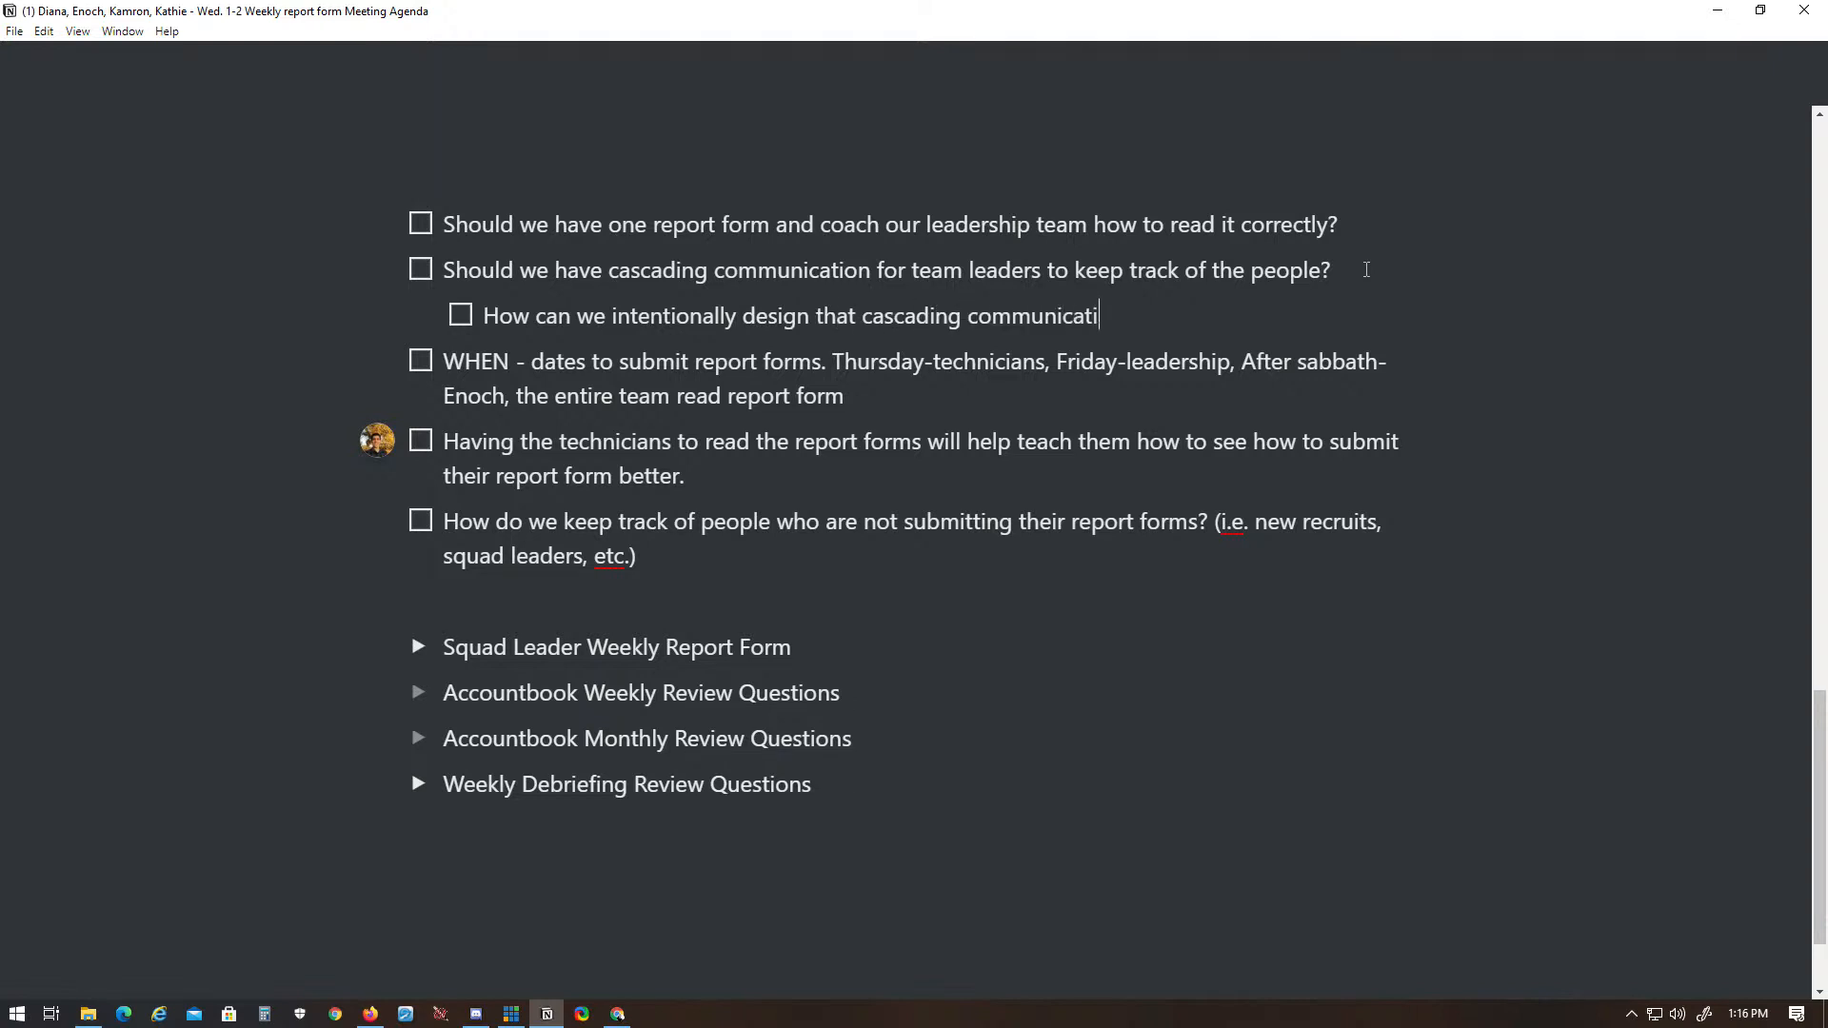
{"action": "type", "text": "on in regards to this rep"}
{"action": "key", "text": "BackSpace"}
{"action": "key", "text": "BackSpace"}
{"action": "key", "text": "BackSpace"}
{"action": "key", "text": "BackSpace"}
{"action": "key", "text": "BackSpace"}
{"action": "key", "text": "BackSpace"}
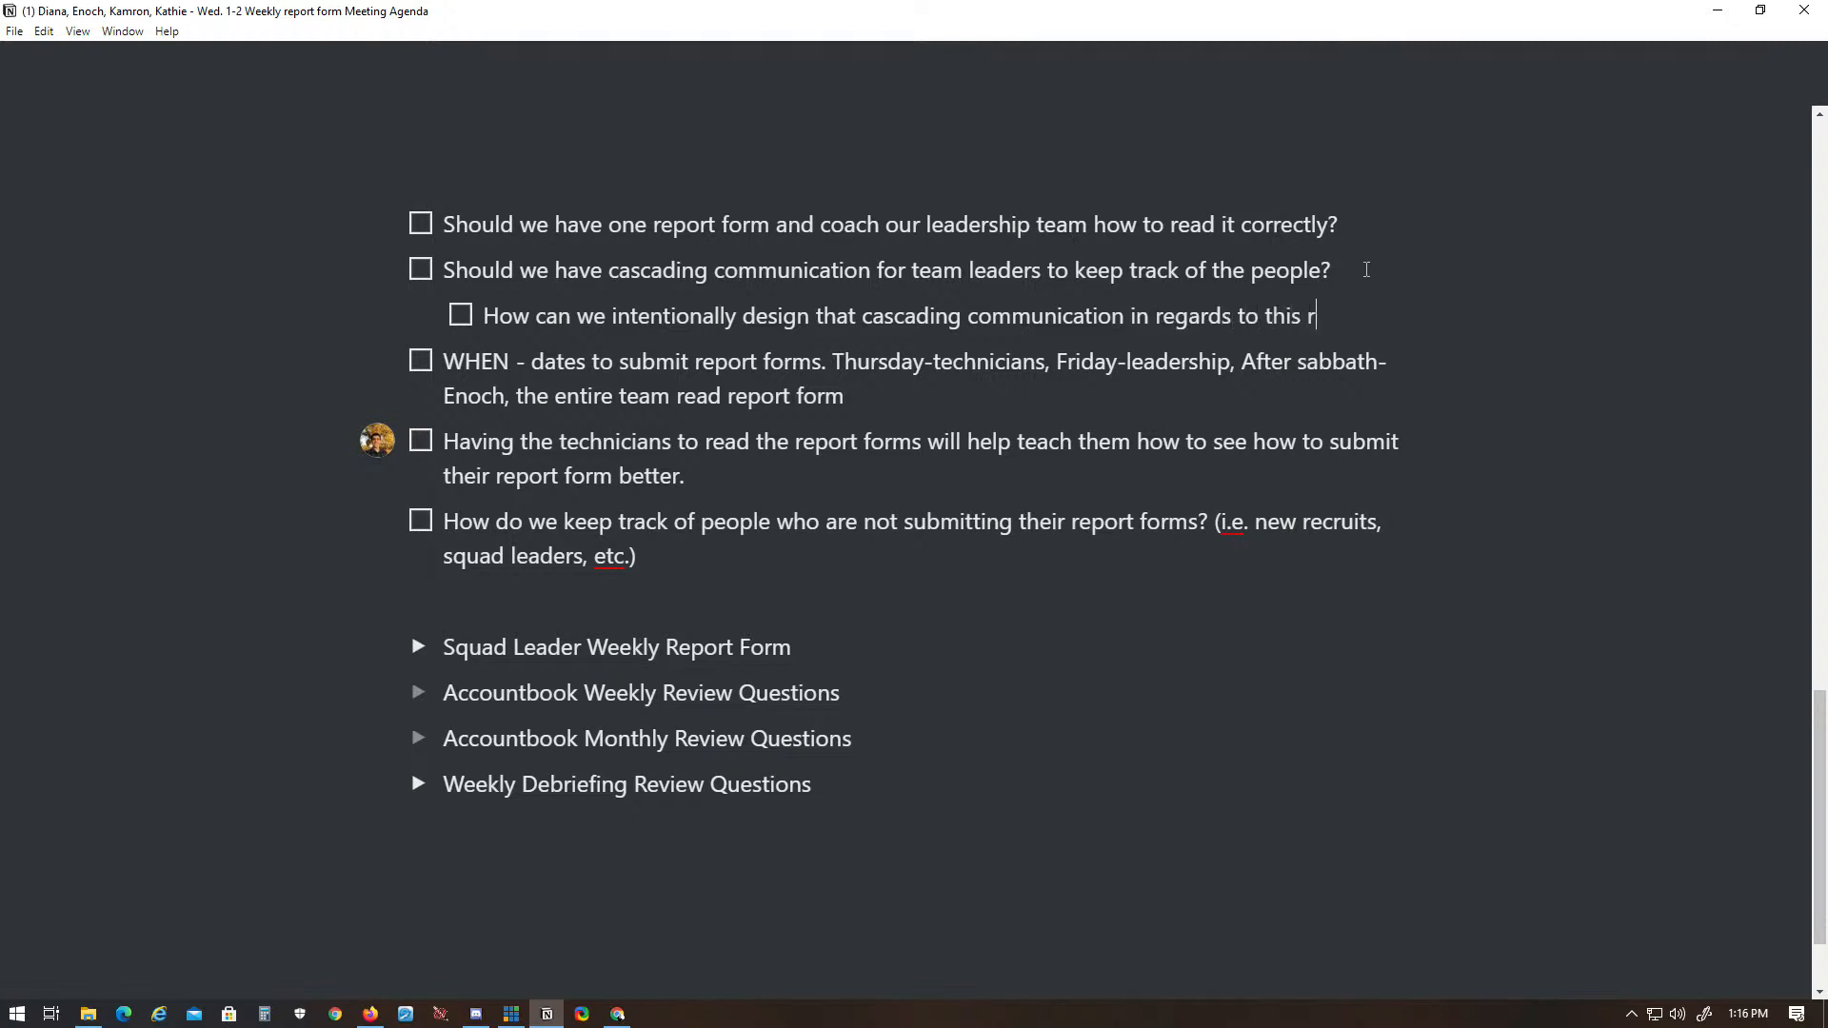
{"action": "type", "text": "e report form?"}
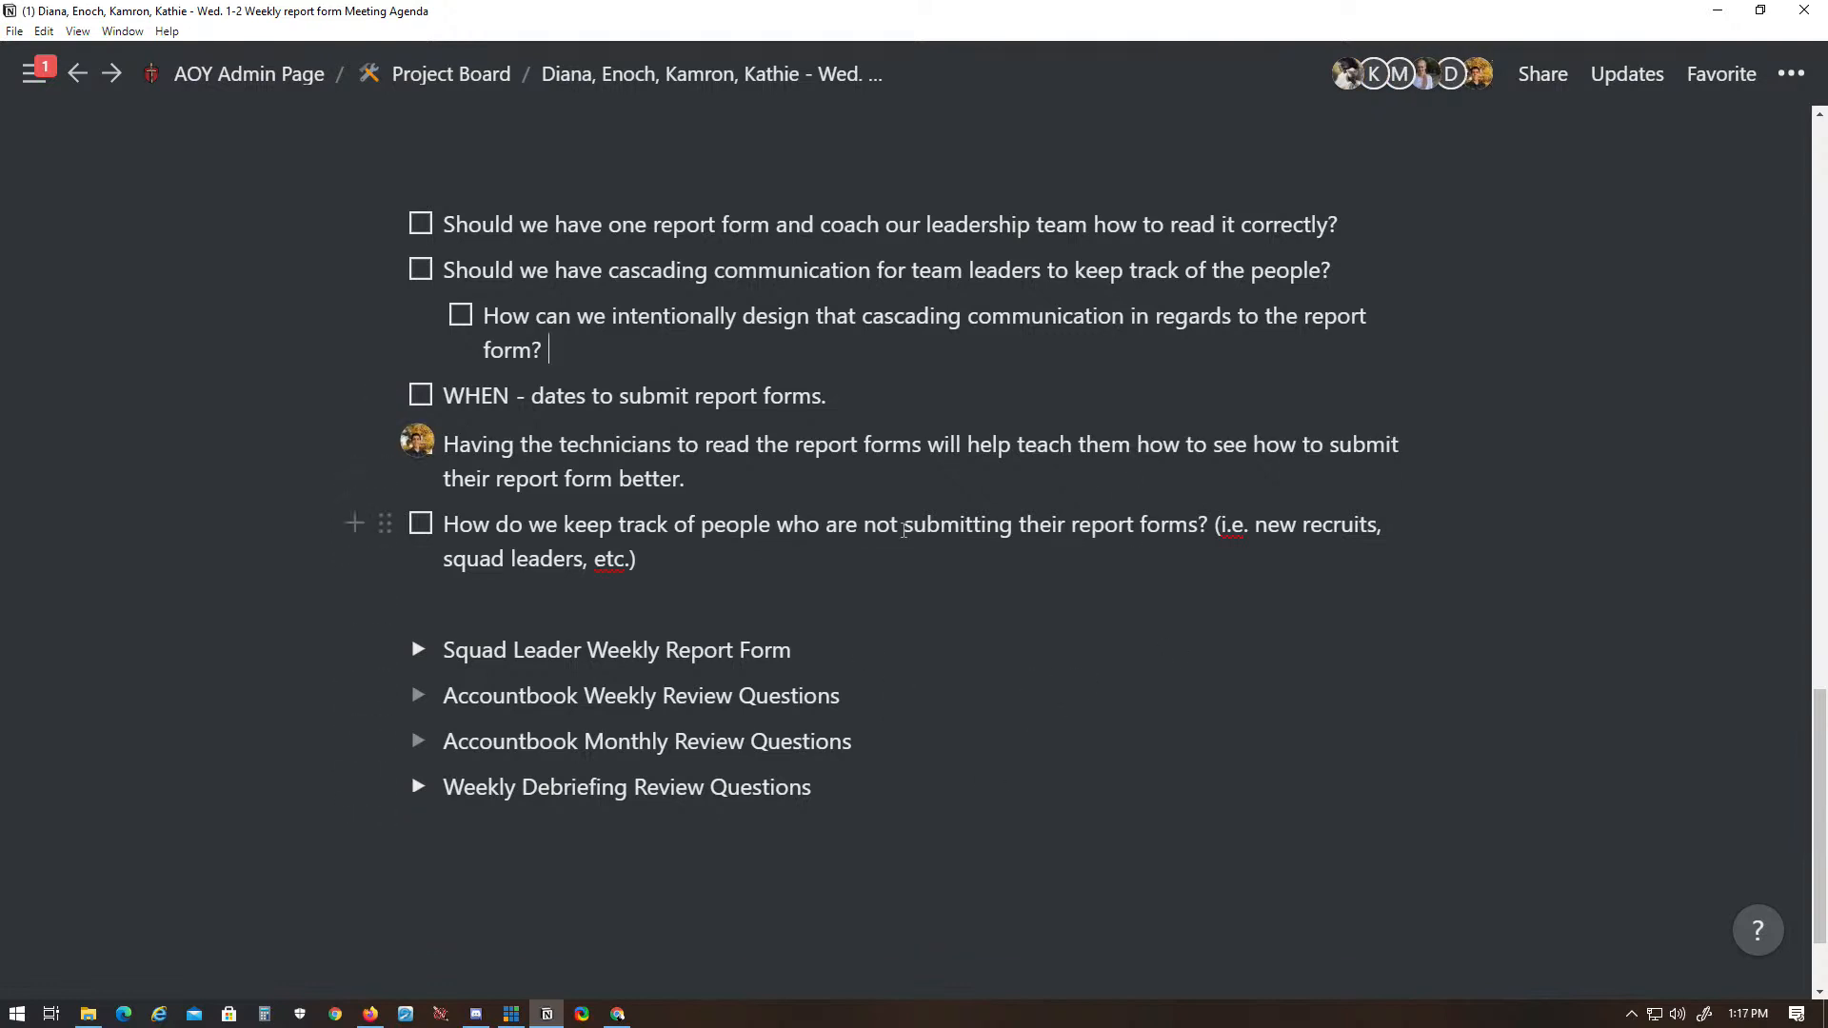
- Read through the sub-items on report form submission dates and the item about technicians reading the report forms
{"action": "left_click", "coordinate": [493, 446]}
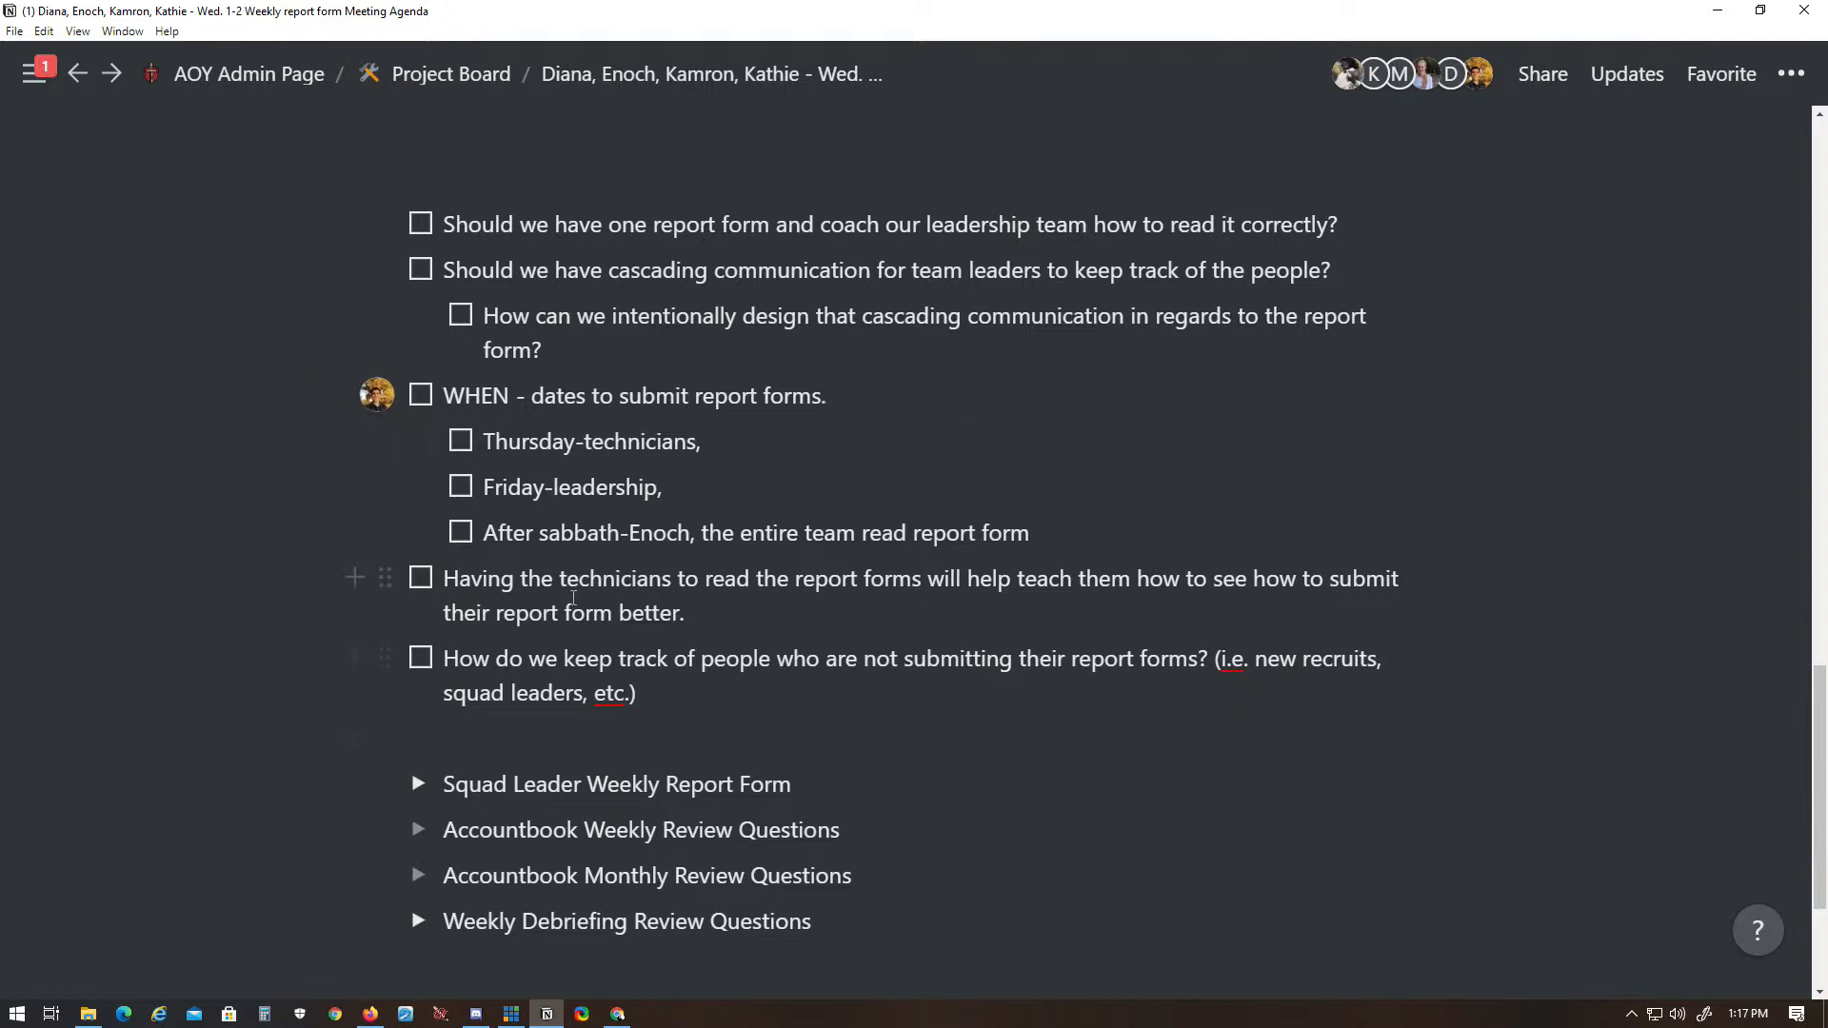
{"action": "left_click_drag", "start_coordinate": [482, 441], "coordinate": [728, 445]}
{"action": "left_click", "coordinate": [729, 445]}
{"action": "left_click_drag", "start_coordinate": [486, 489], "coordinate": [759, 494]}
{"action": "left_click", "coordinate": [759, 494]}
{"action": "left_click_drag", "start_coordinate": [486, 532], "coordinate": [1047, 522]}
{"action": "left_click", "coordinate": [1048, 521]}
{"action": "left_click_drag", "start_coordinate": [445, 583], "coordinate": [838, 623]}
{"action": "left_click", "coordinate": [840, 625]}
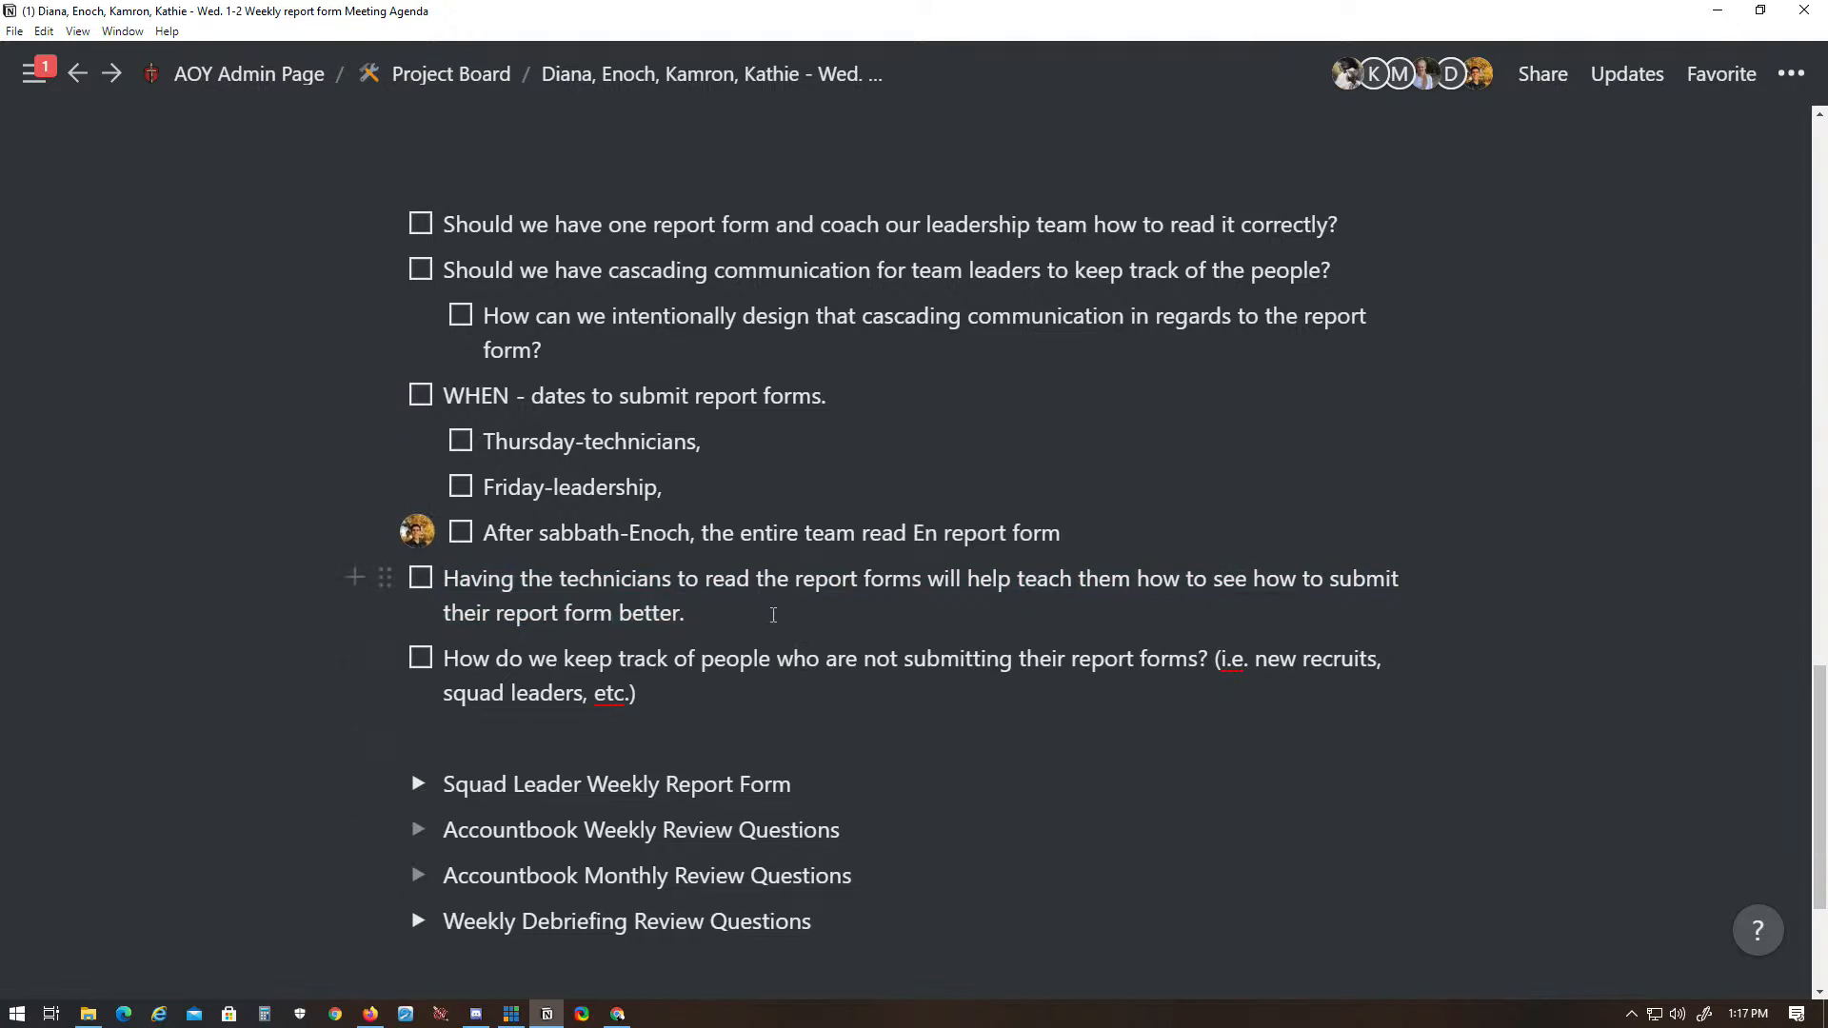
{"action": "left_click_drag", "start_coordinate": [690, 614], "coordinate": [493, 610]}
{"action": "left_click", "coordinate": [802, 625]}
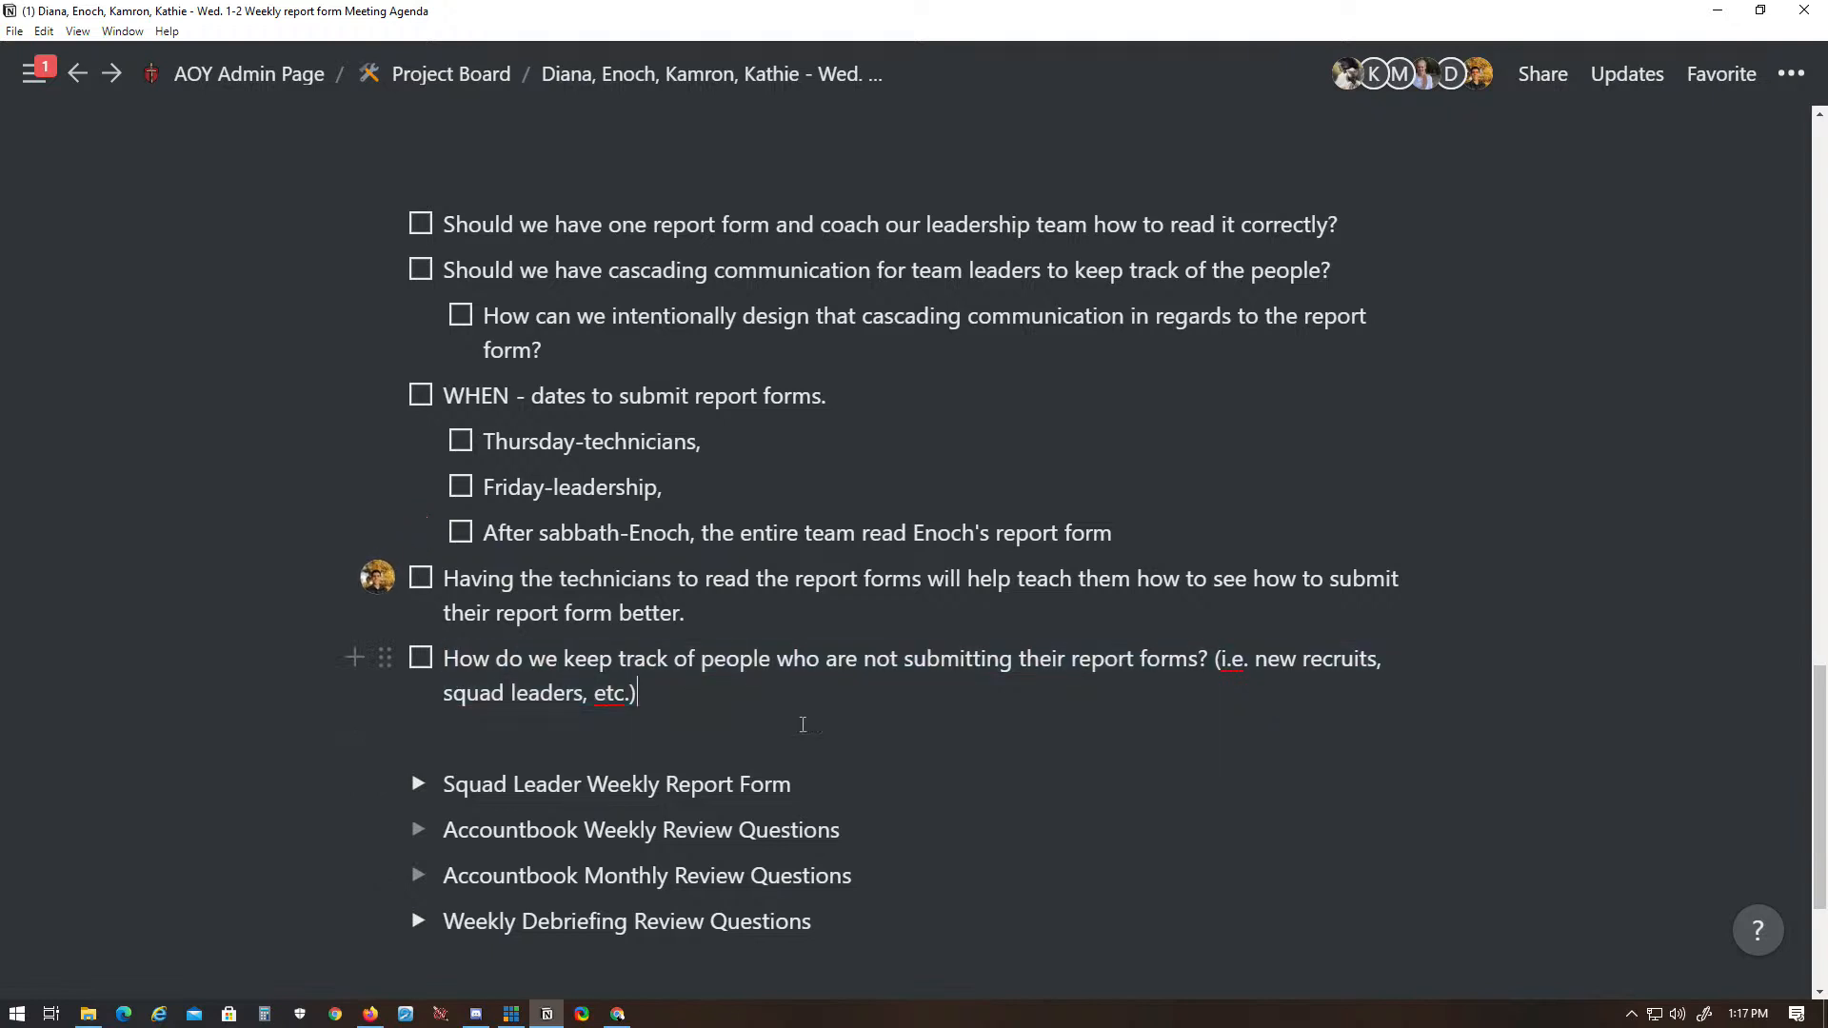
{"action": "left_click_drag", "start_coordinate": [699, 610], "coordinate": [445, 613]}
{"action": "left_click", "coordinate": [813, 592]}
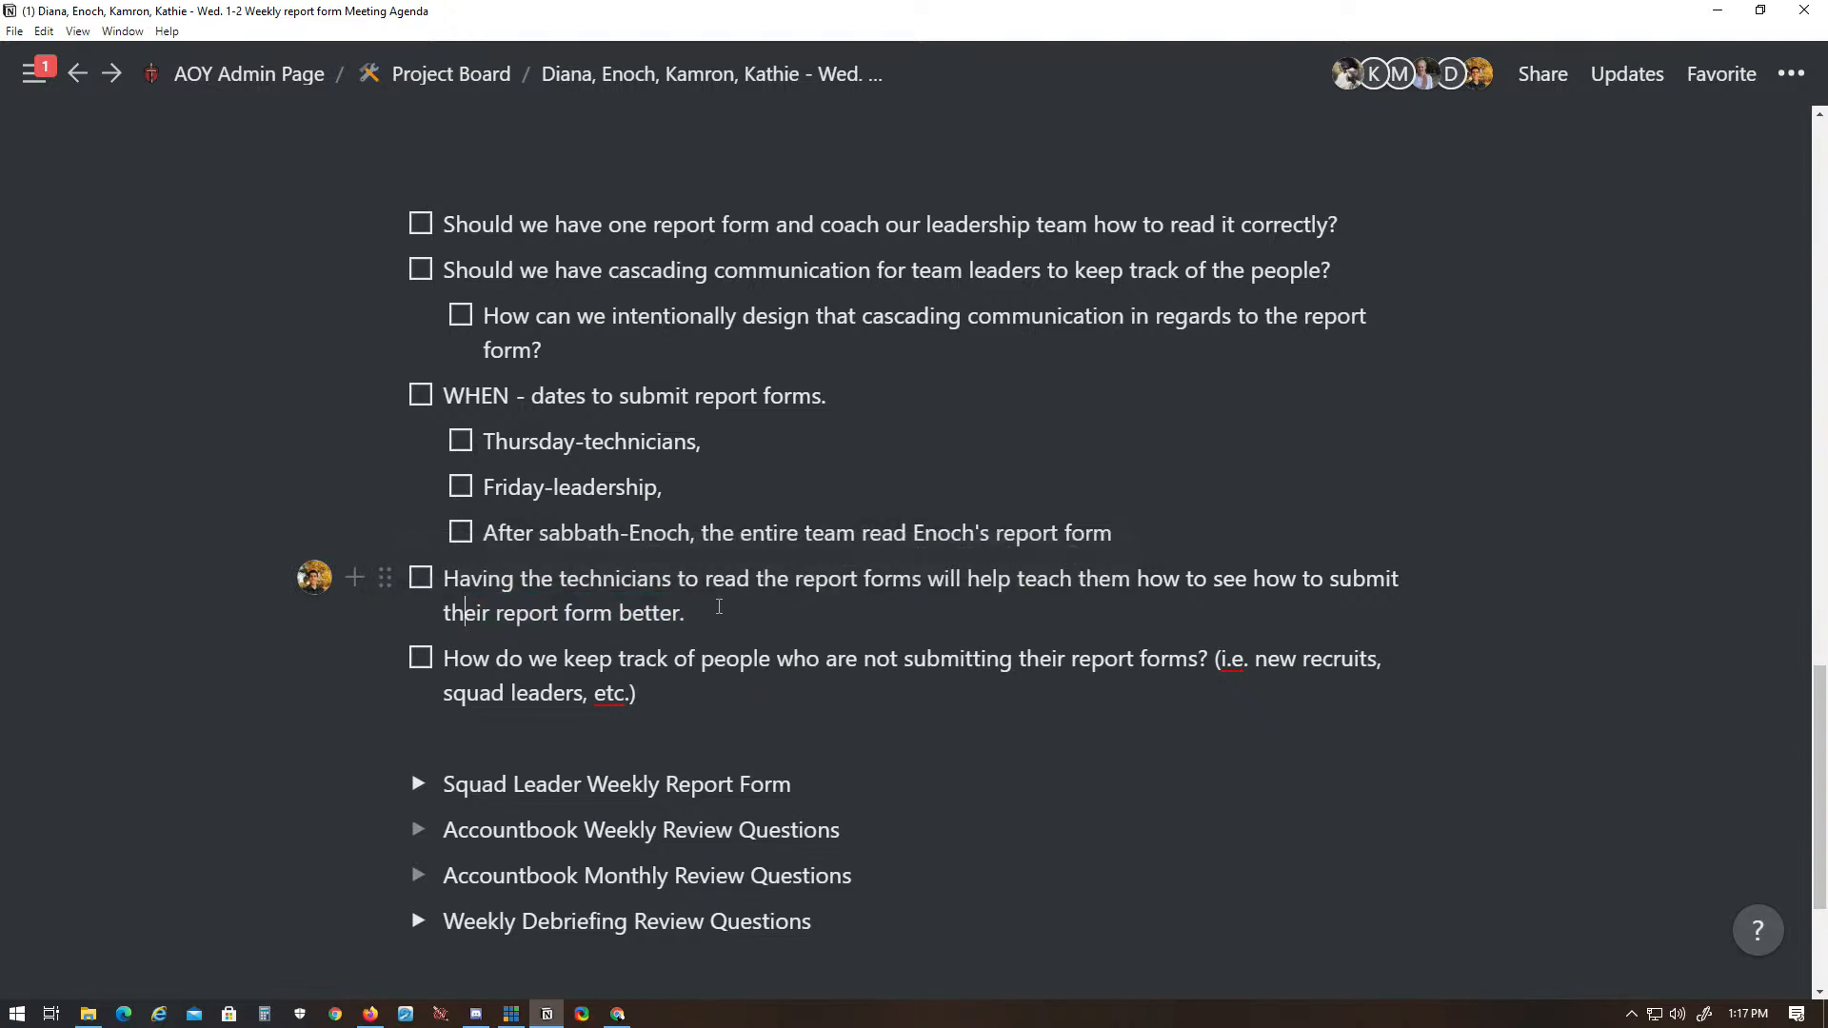
{"action": "left_click_drag", "start_coordinate": [800, 581], "coordinate": [1150, 581]}
{"action": "left_click", "coordinate": [635, 659]}
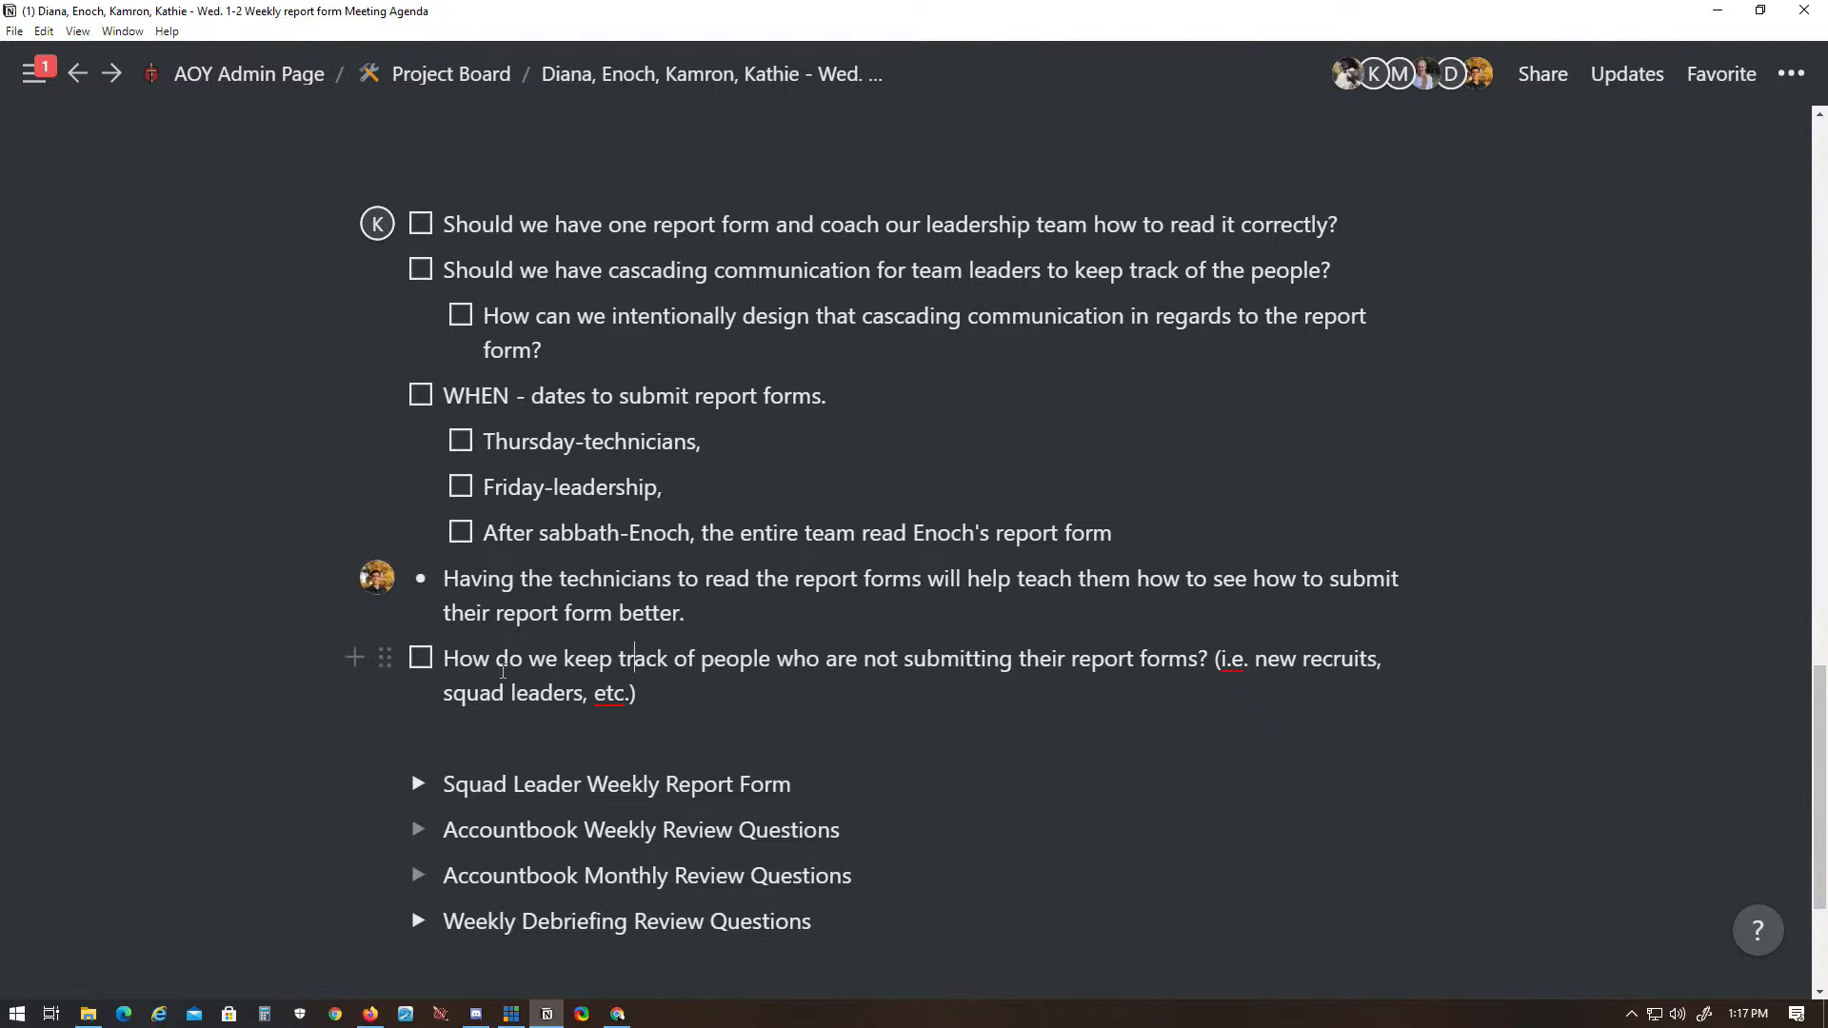
- Examine the checklist question about keeping track of people who are not submitting their report forms
{"action": "left_click", "coordinate": [451, 659]}
{"action": "left_click_drag", "start_coordinate": [455, 659], "coordinate": [842, 702]}
{"action": "left_click", "coordinate": [845, 704]}
{"action": "left_click_drag", "start_coordinate": [646, 703], "coordinate": [761, 702]}
{"action": "left_click", "coordinate": [444, 664]}
{"action": "left_click", "coordinate": [765, 703]}
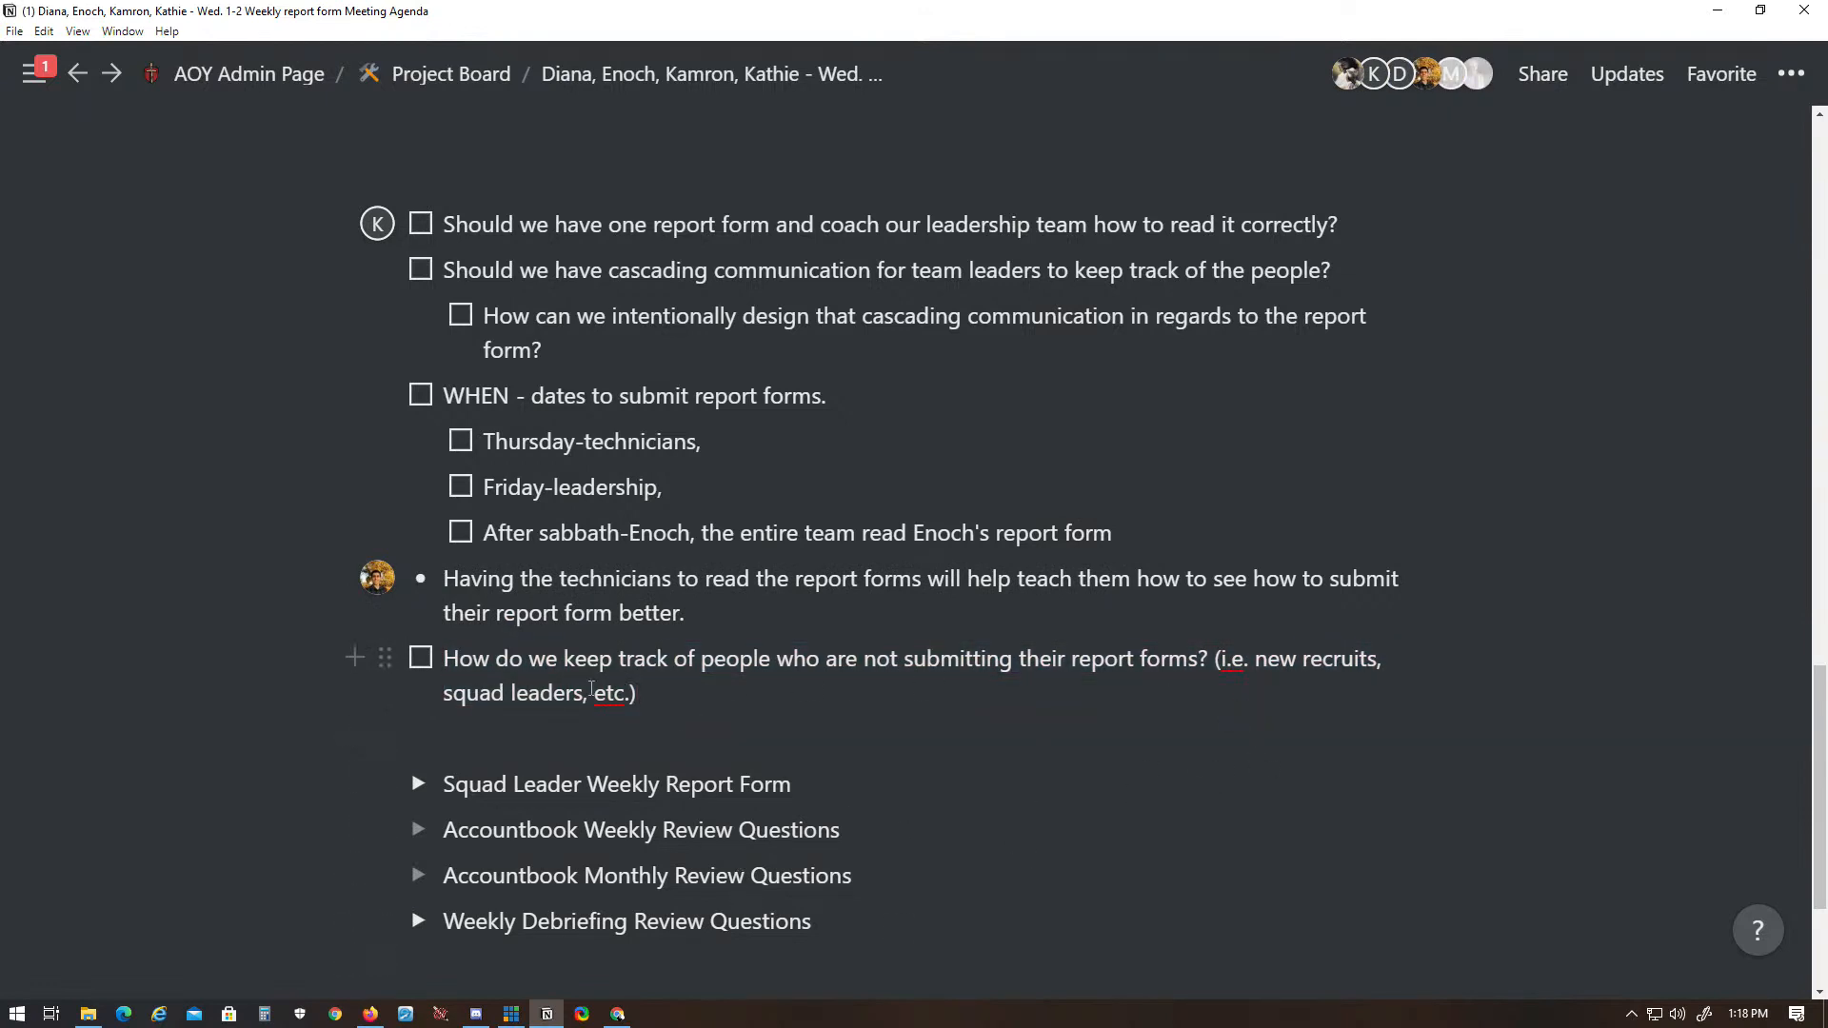
{"action": "left_click_drag", "start_coordinate": [446, 694], "coordinate": [698, 702]}
{"action": "left_click", "coordinate": [700, 702]}
{"action": "left_click_drag", "start_coordinate": [638, 693], "coordinate": [483, 721]}
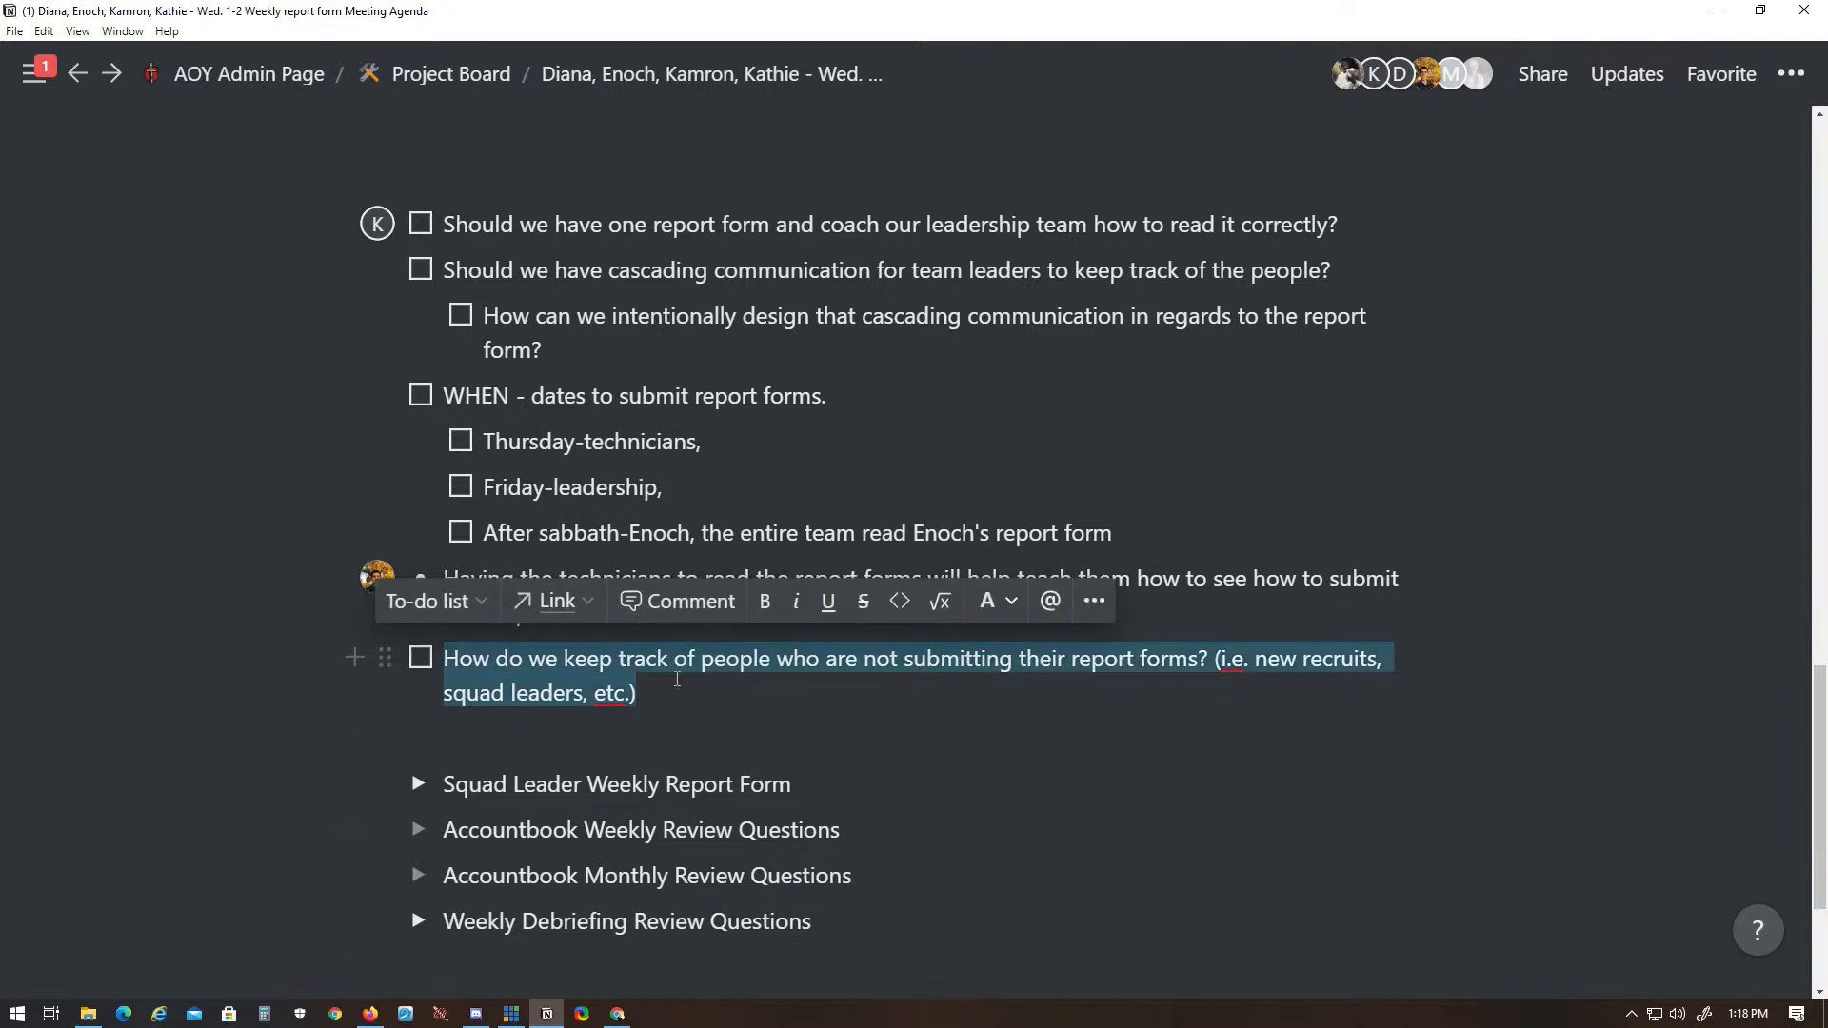
{"action": "left_click", "coordinate": [788, 694]}
{"action": "left_click_drag", "start_coordinate": [445, 650], "coordinate": [691, 687]}
{"action": "left_click", "coordinate": [692, 687]}
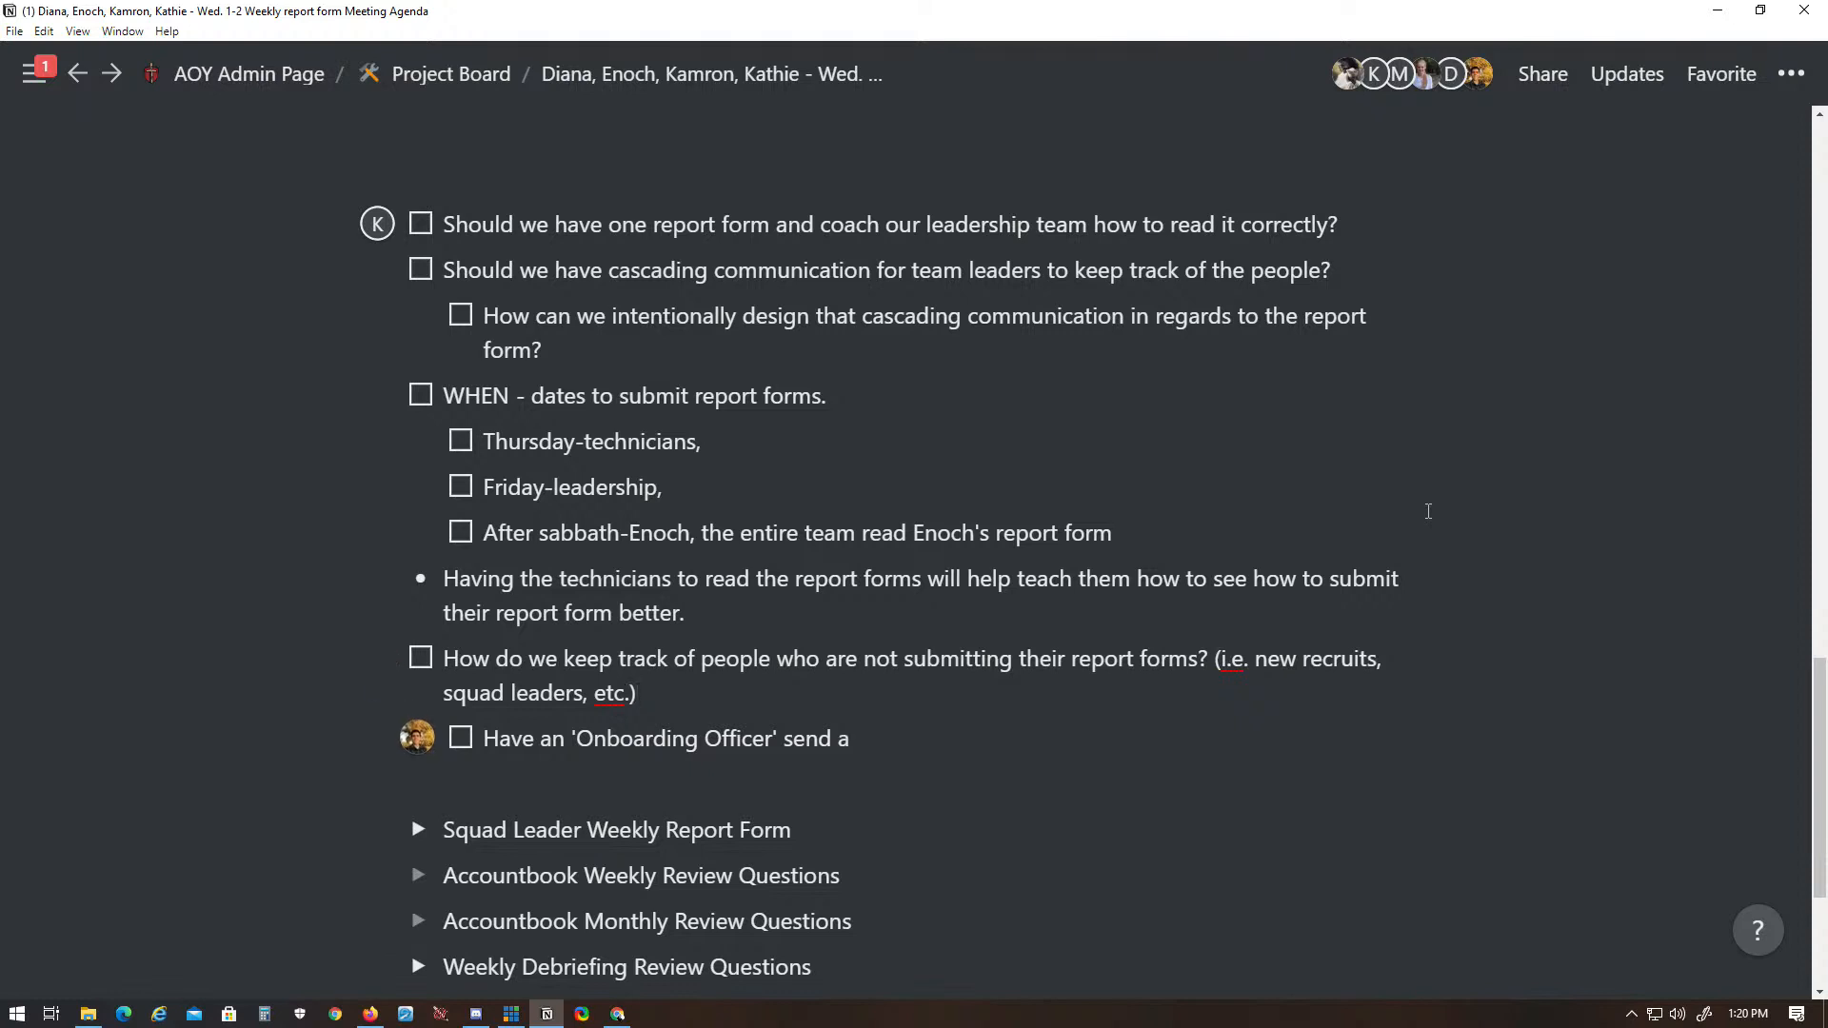
- Continue the 'Onboarding Officer' sub-item after "send a" with "message to an Onboarding messenger group chat"
{"action": "key", "text": "Up"}
{"action": "key", "text": "Up"}
{"action": "key", "text": "Up"}
{"action": "key", "text": "Down"}
{"action": "key", "text": "End"}
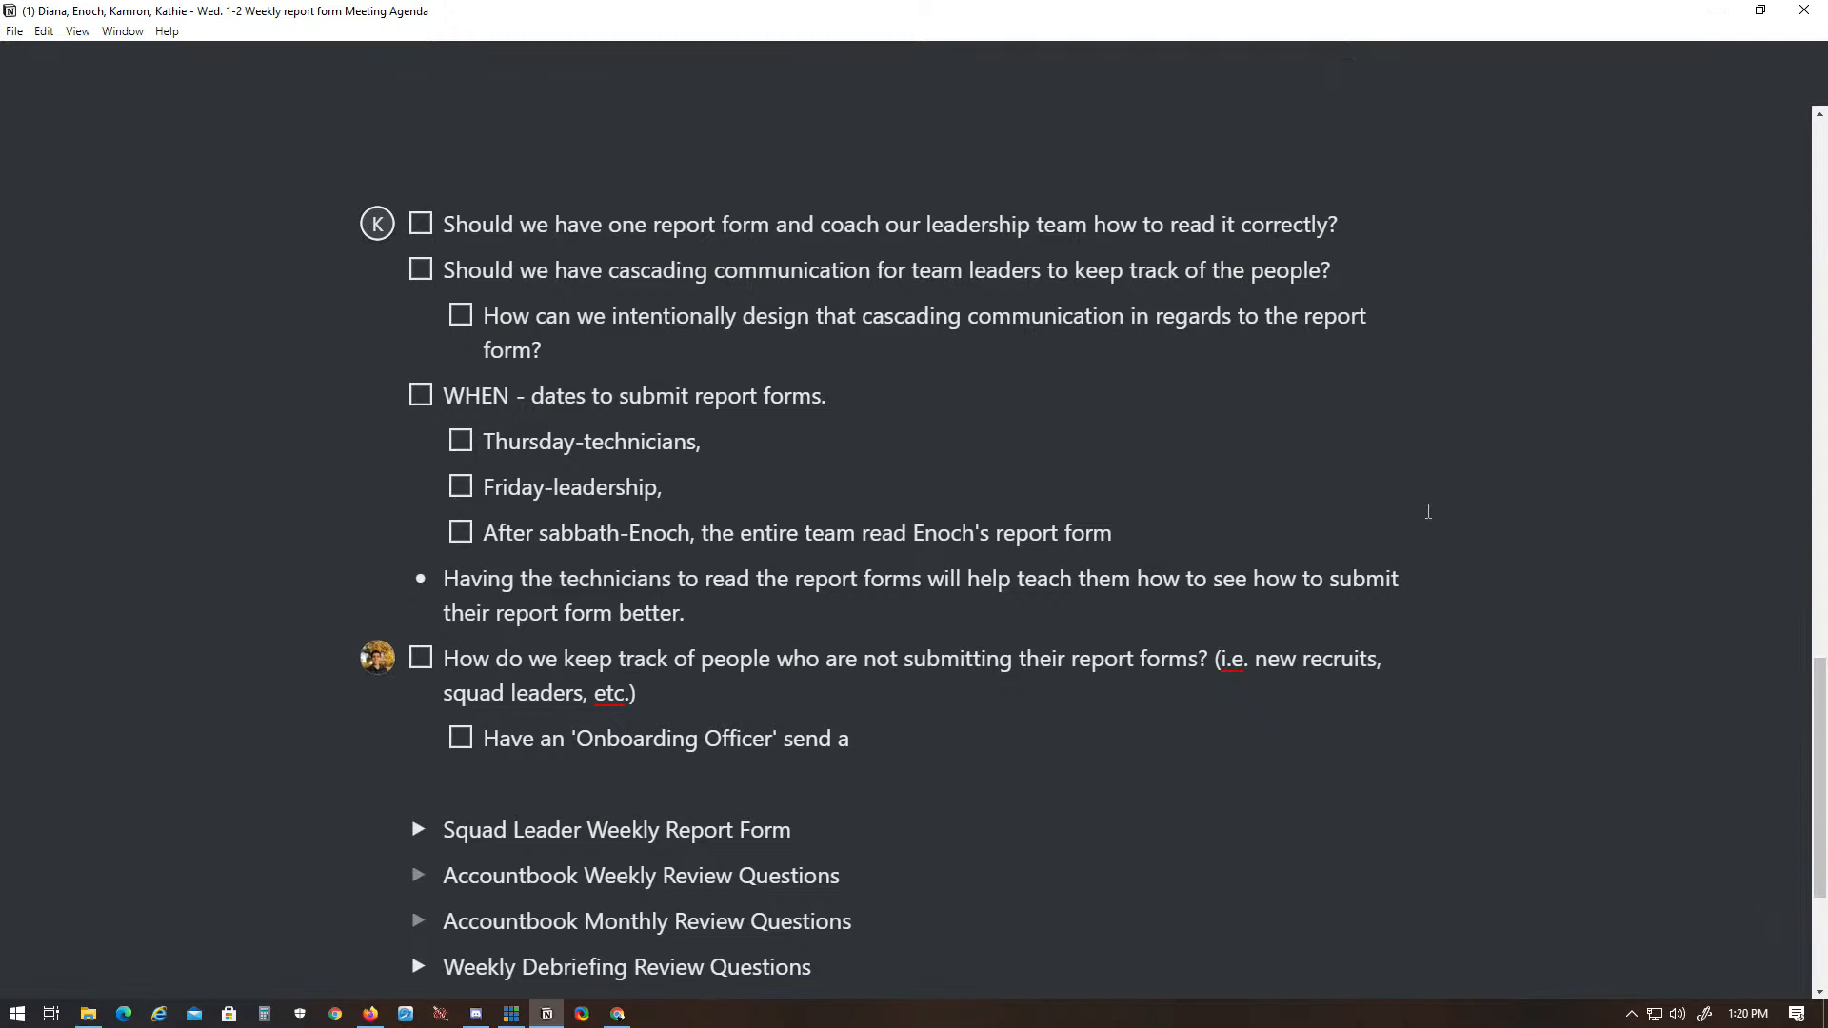
{"action": "key", "text": "Down"}
{"action": "key", "text": "Down"}
{"action": "key", "text": "Down"}
{"action": "key", "text": "Up"}
{"action": "key", "text": "End"}
{"action": "key", "text": "BackSpace"}
{"action": "type", "text": "messgae th"}
{"action": "key", "text": "BackSpace"}
{"action": "key", "text": "BackSpace"}
{"action": "key", "text": "BackSpace"}
{"action": "key", "text": "BackSpace"}
{"action": "key", "text": "BackSpace"}
{"action": "key", "text": "BackSpace"}
{"action": "type", "text": "age to a "}
{"action": "type", "text": "n Ongo"}
{"action": "key", "text": "BackSpace"}
{"action": "key", "text": "BackSpace"}
{"action": "type", "text": "boarding mess"}
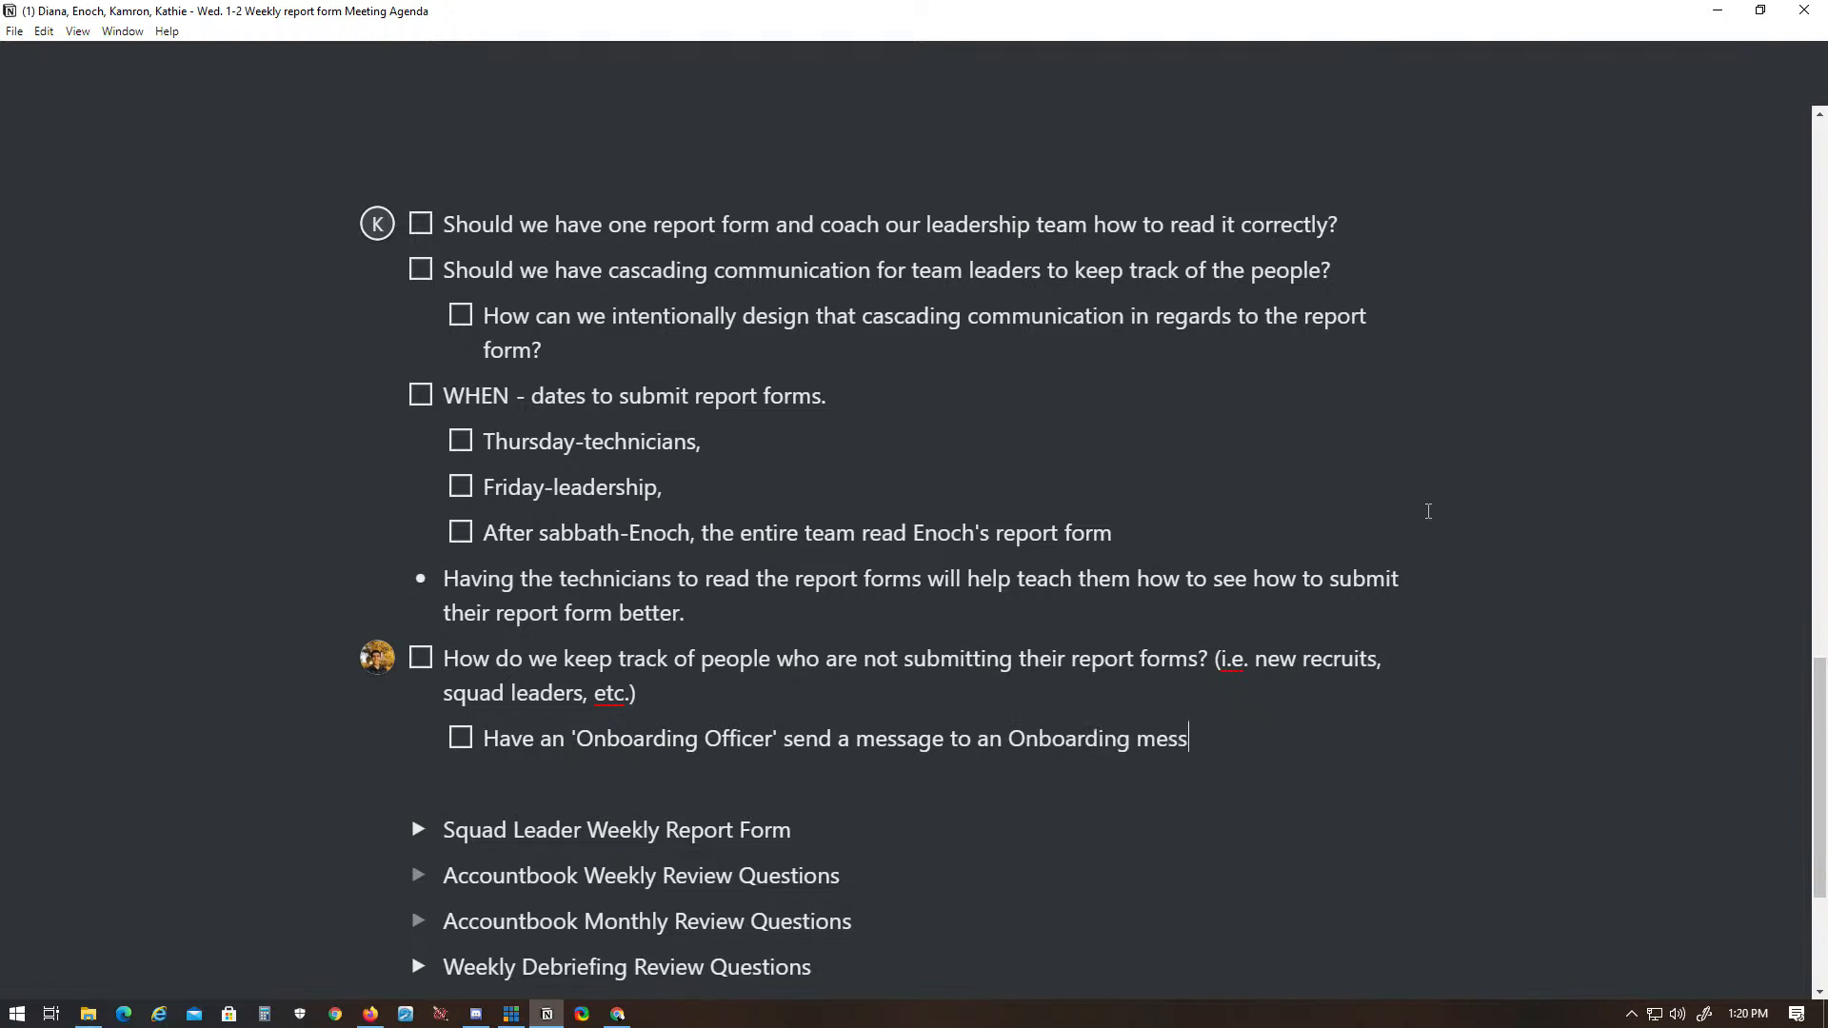
{"action": "type", "text": "enger group chate"}
{"action": "key", "text": "BackSpace"}
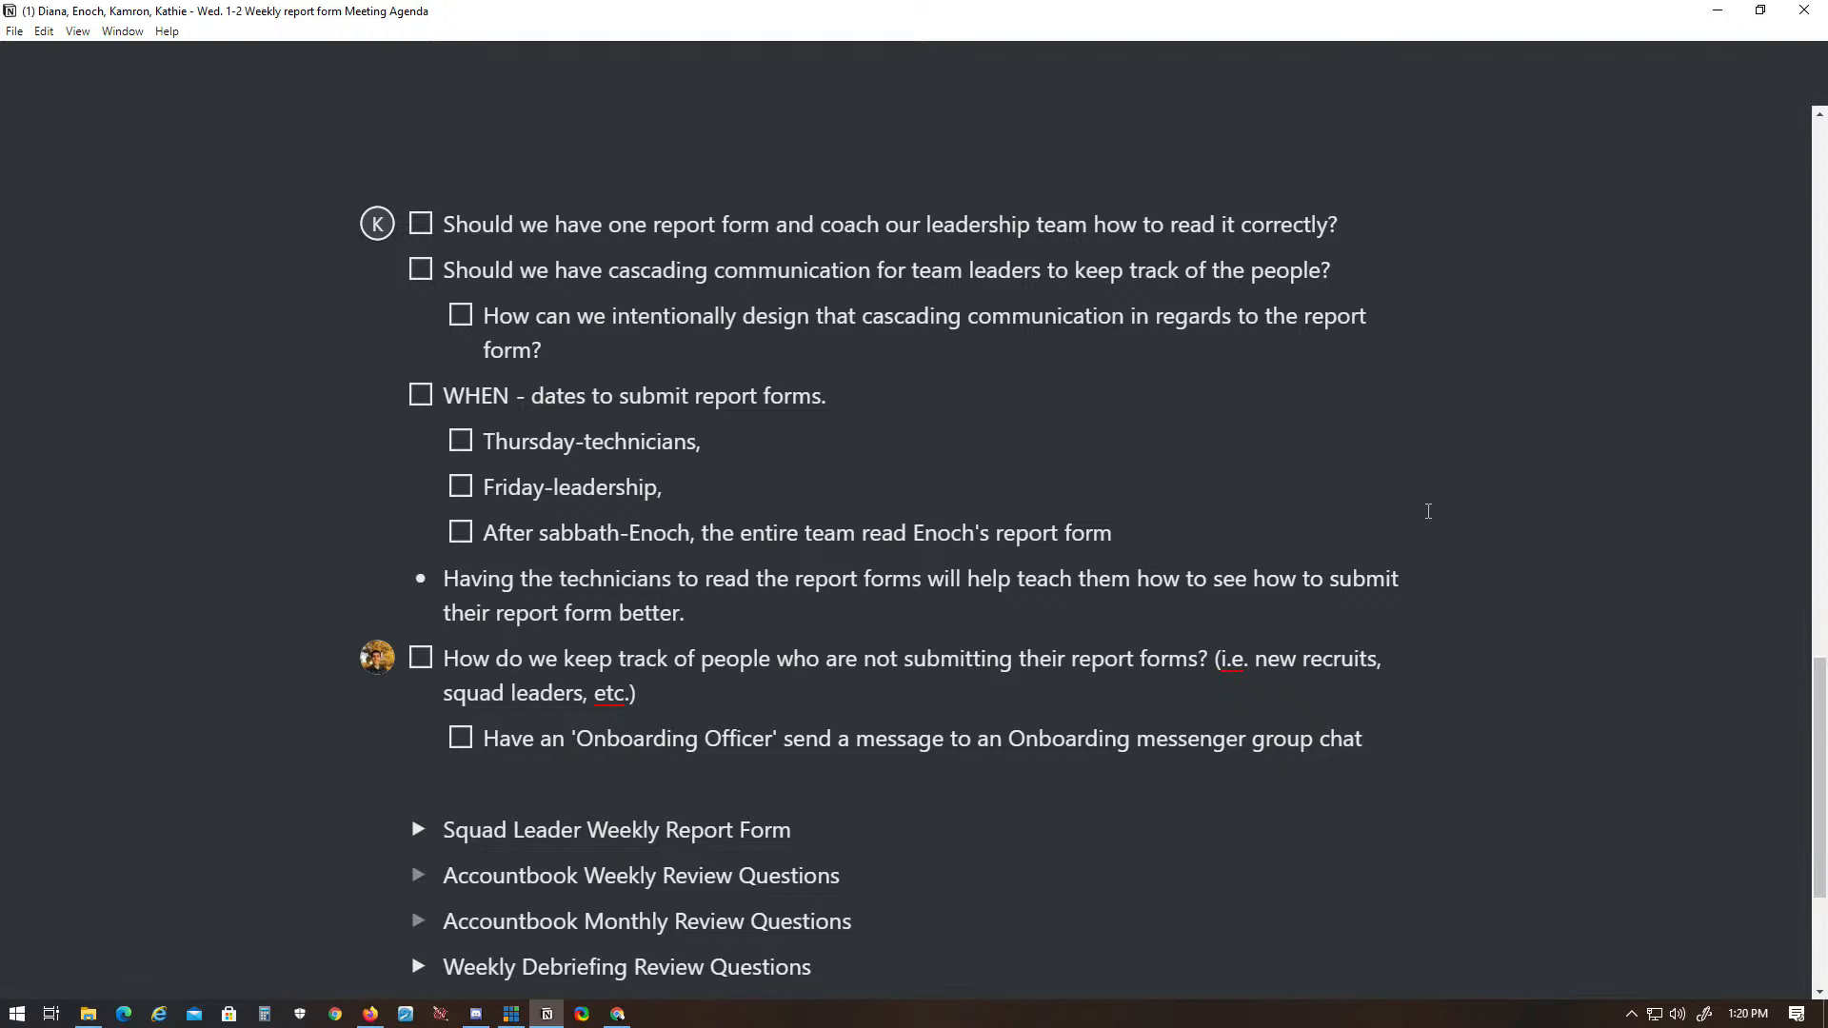
- Extend the 'Onboarding Officer' sub-item with "to", the recipient's first name and "so that she can keep track of"
{"action": "type", "text": "to Kathie"}
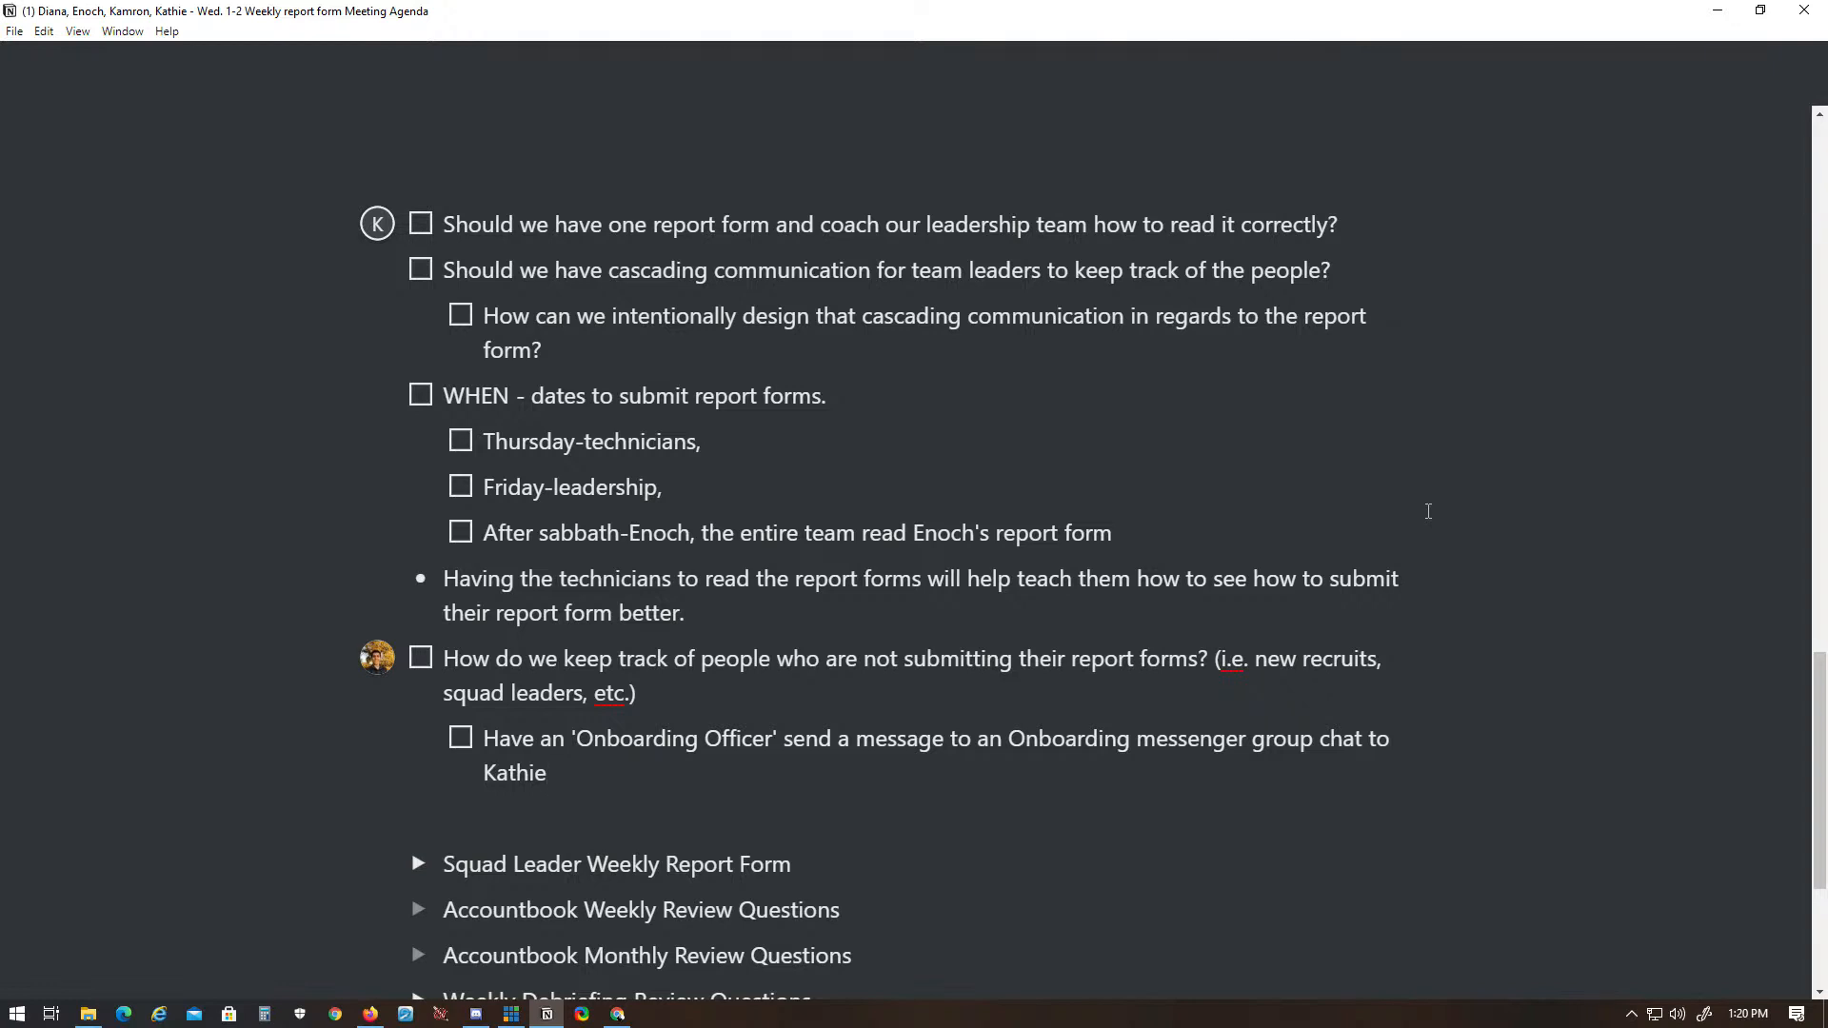
{"action": "type", "text": "so that she can keep track of"}
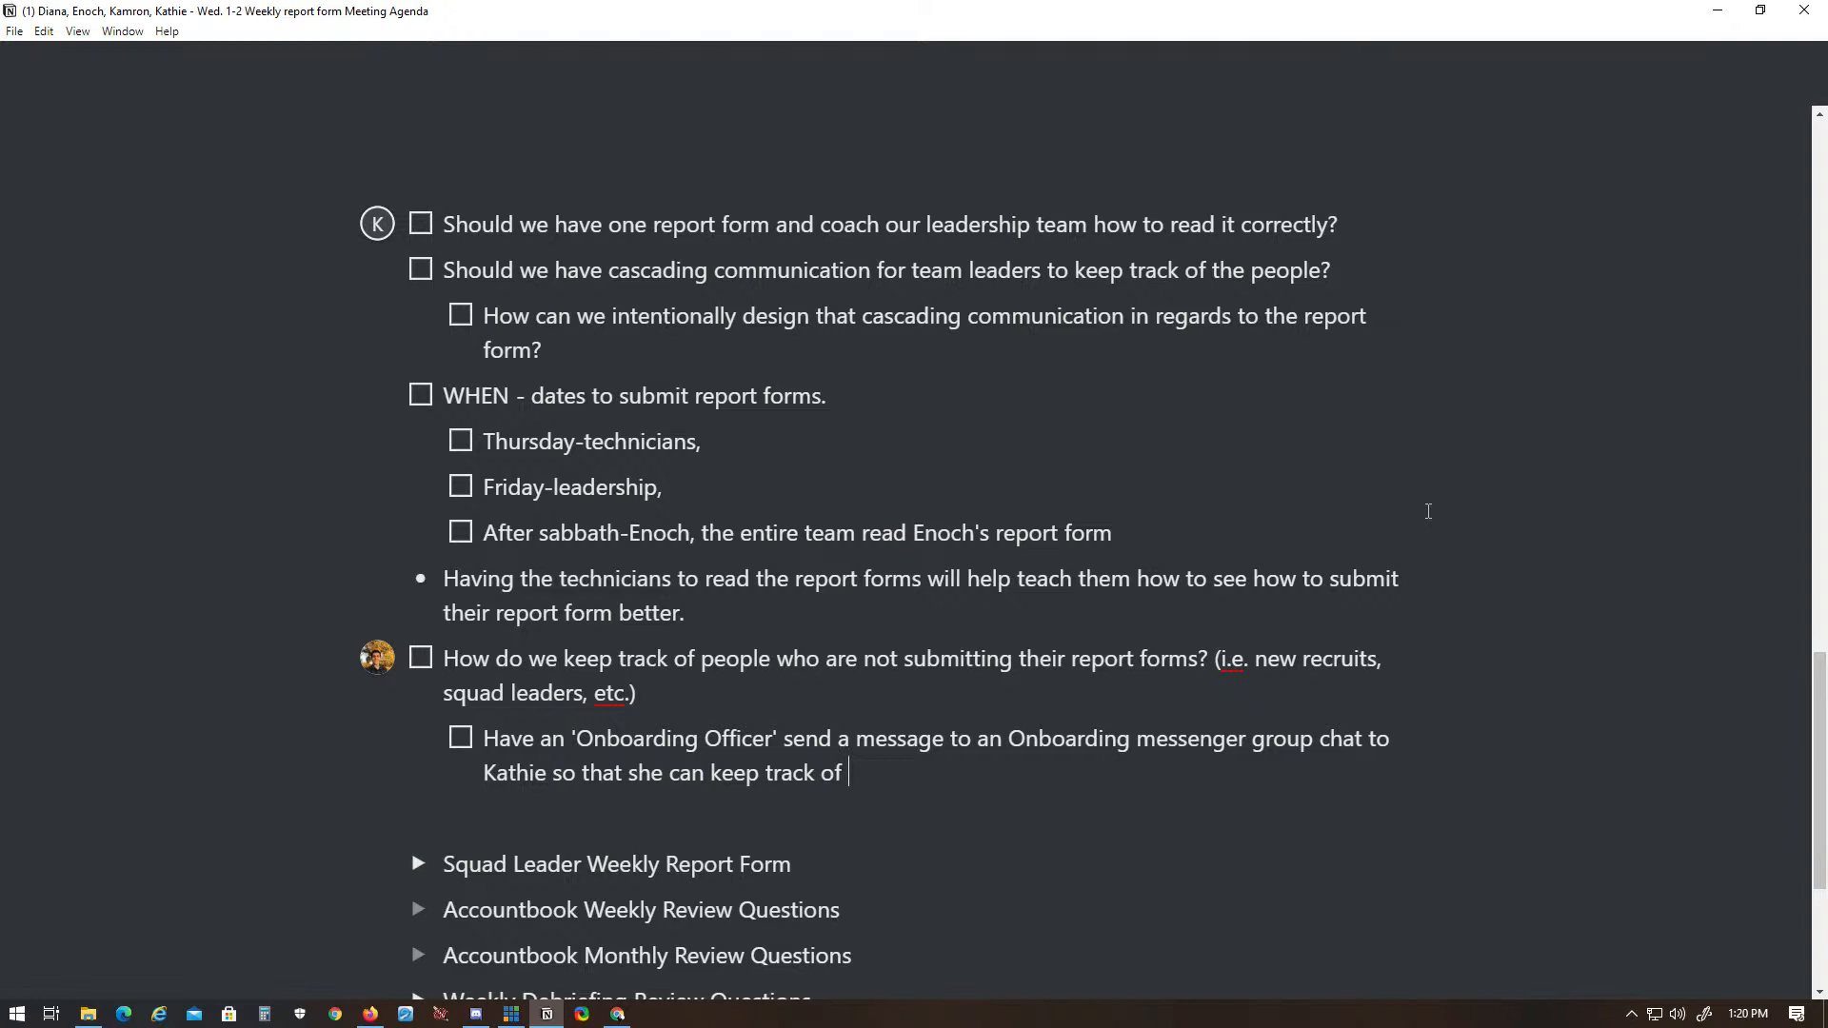
{"action": "key", "text": "BackSpace"}
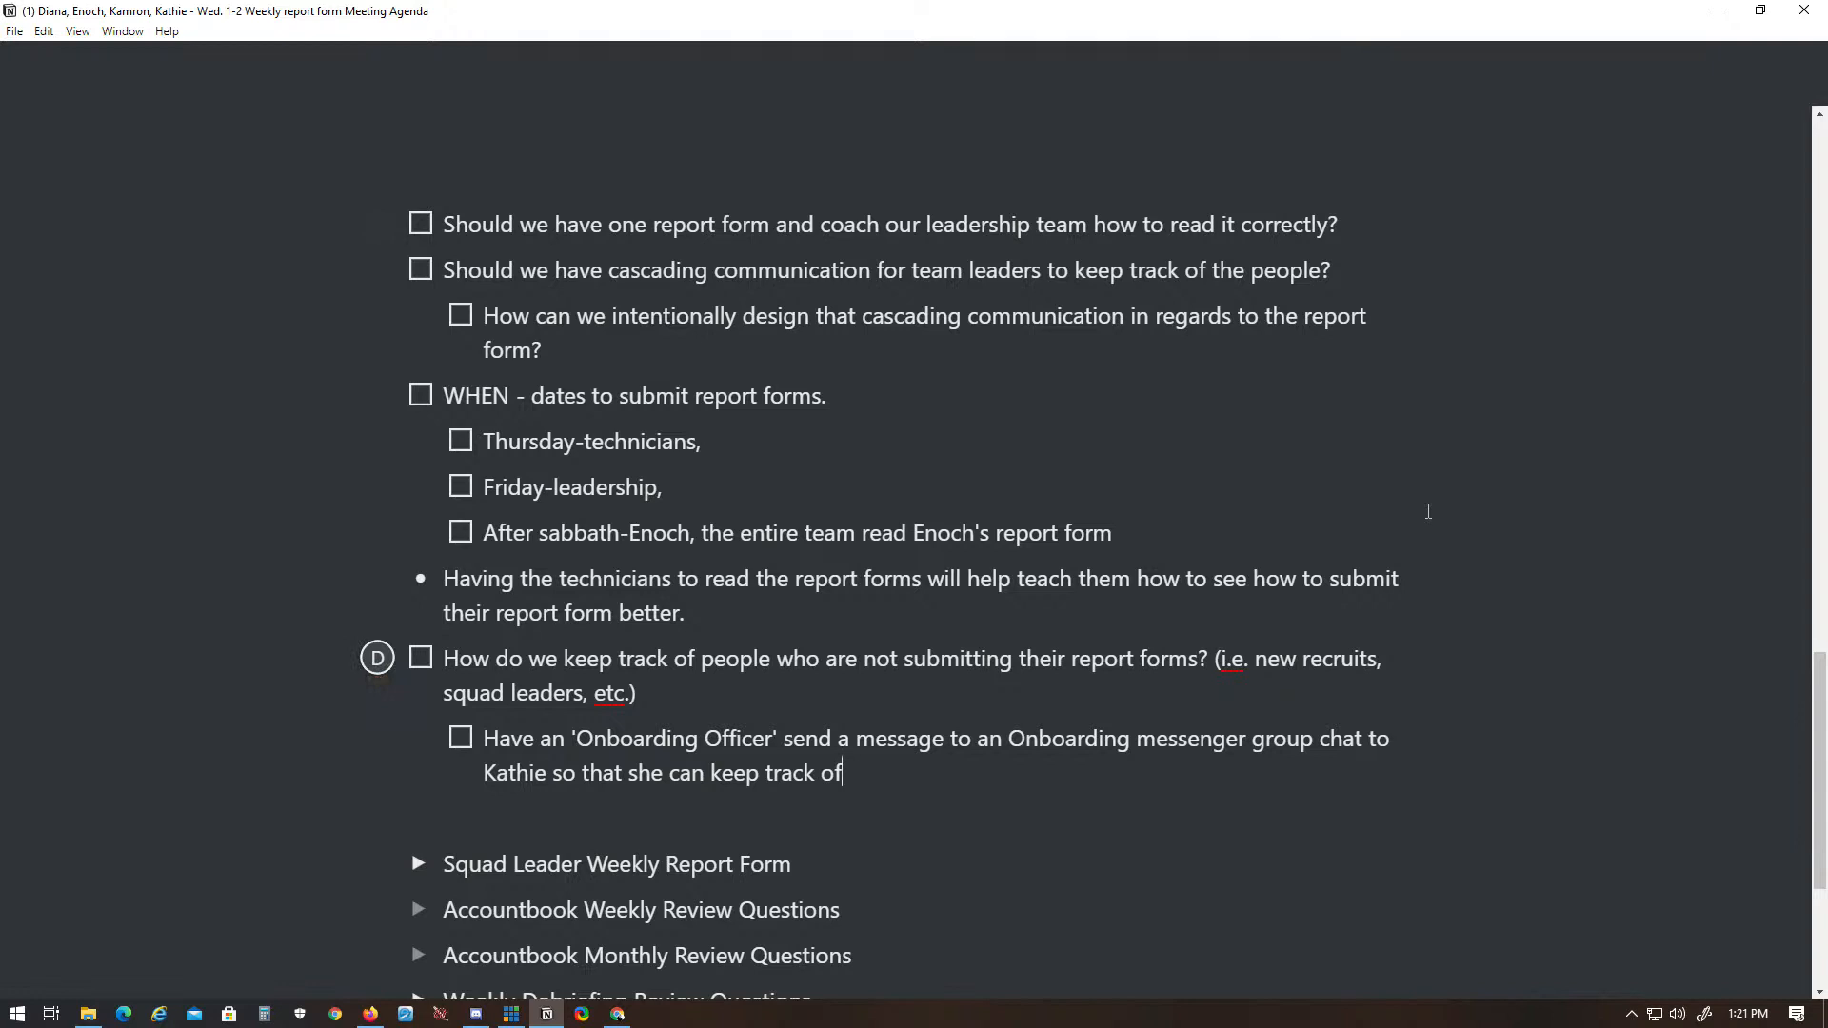
- Replace "Onboarding" before "messenger group chat" with "AOY Report Forms" and capitalize "Messenger"
{"action": "key", "text": "Up"}
{"action": "key", "text": "ctrl+Right"}
{"action": "key", "text": "ctrl+Right"}
{"action": "key", "text": "ctrl+Right"}
{"action": "key", "text": "ctrl+Right"}
{"action": "key", "text": "ctrl+shift+Right"}
{"action": "key", "text": "shift+Left"}
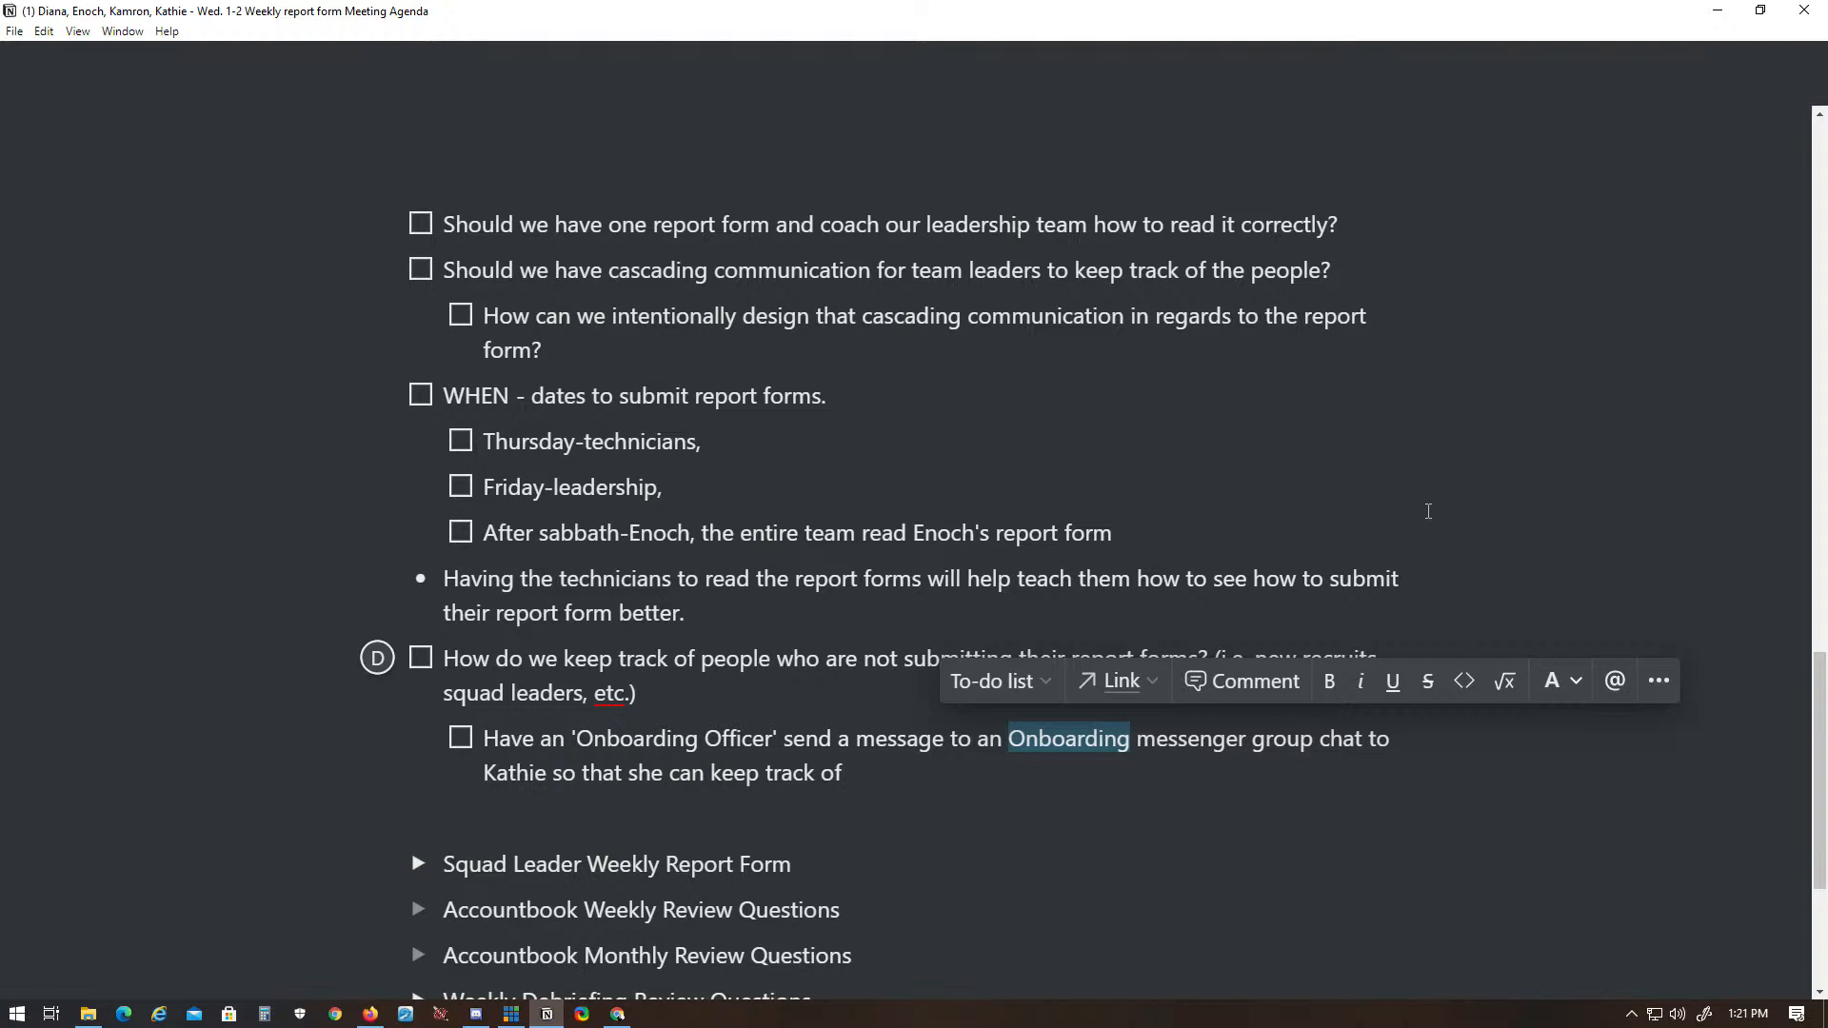
{"action": "type", "text": "AOY"}
{"action": "type", "text": " Report"}
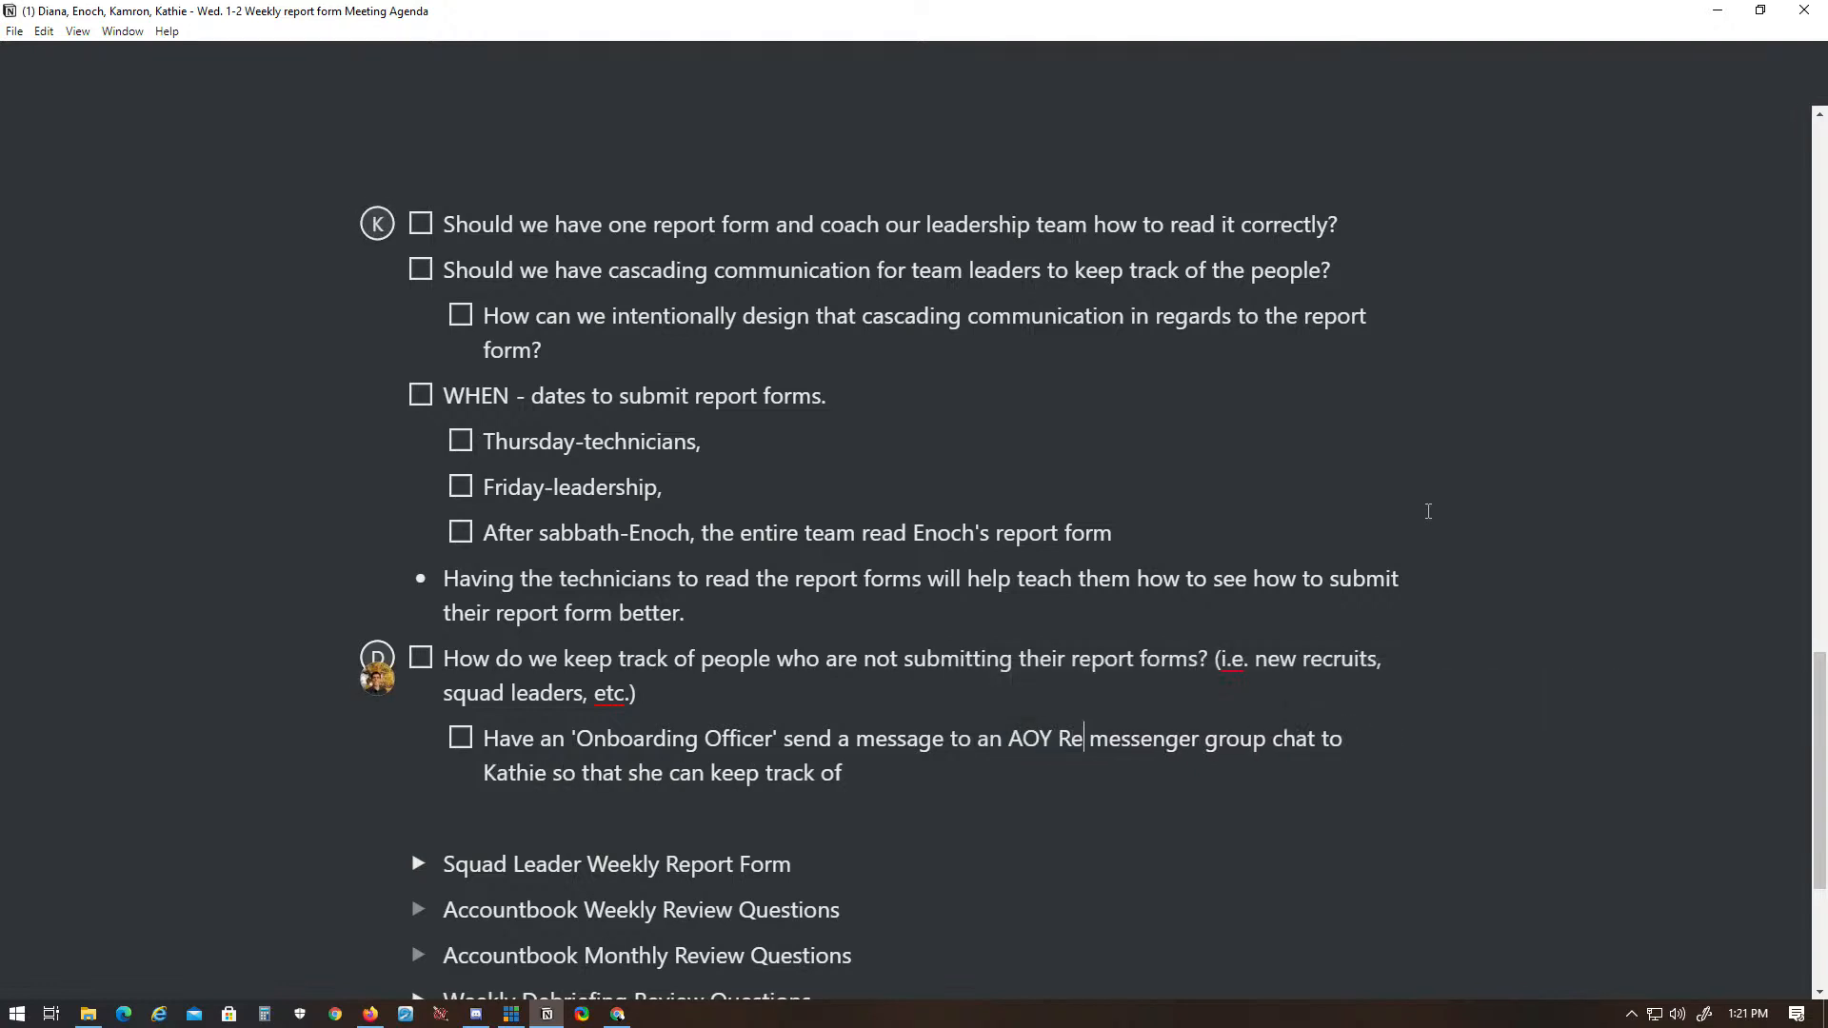
{"action": "type", "text": " Forms"}
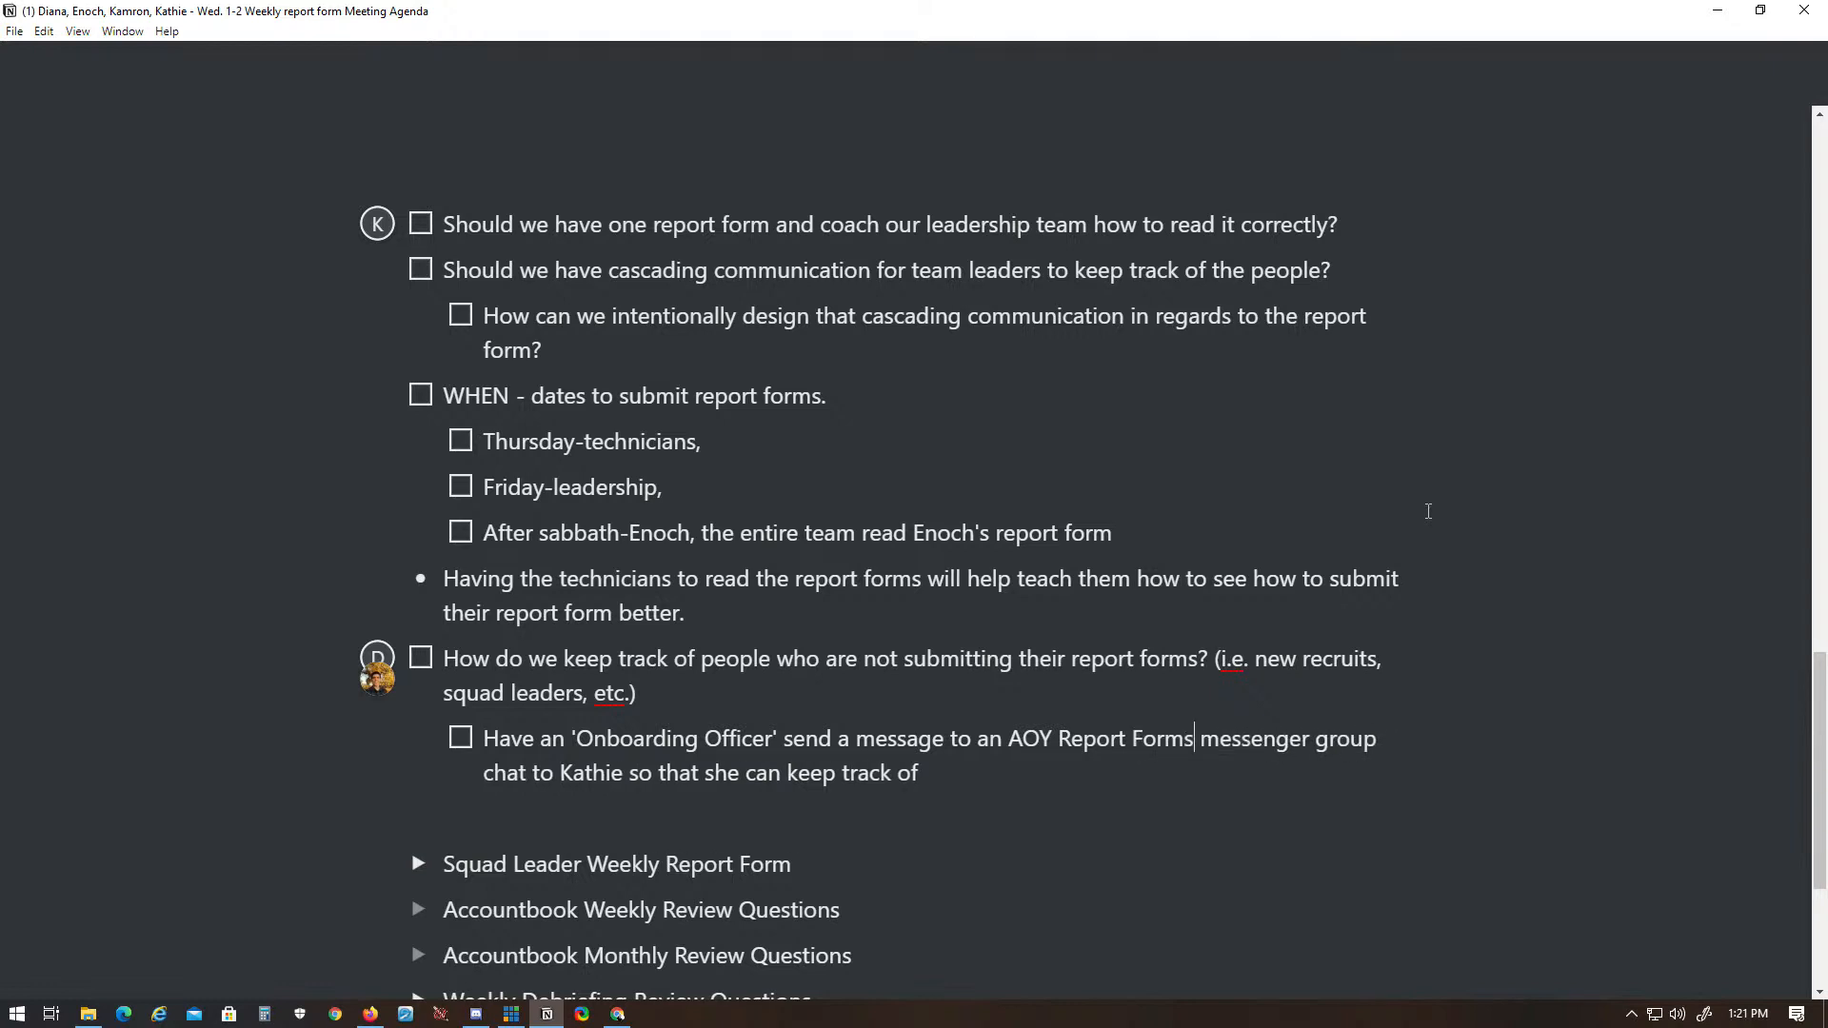
{"action": "key", "text": "BackSpace"}
{"action": "type", "text": "M"}
{"action": "key", "text": "Return"}
{"action": "key", "text": "BackSpace"}
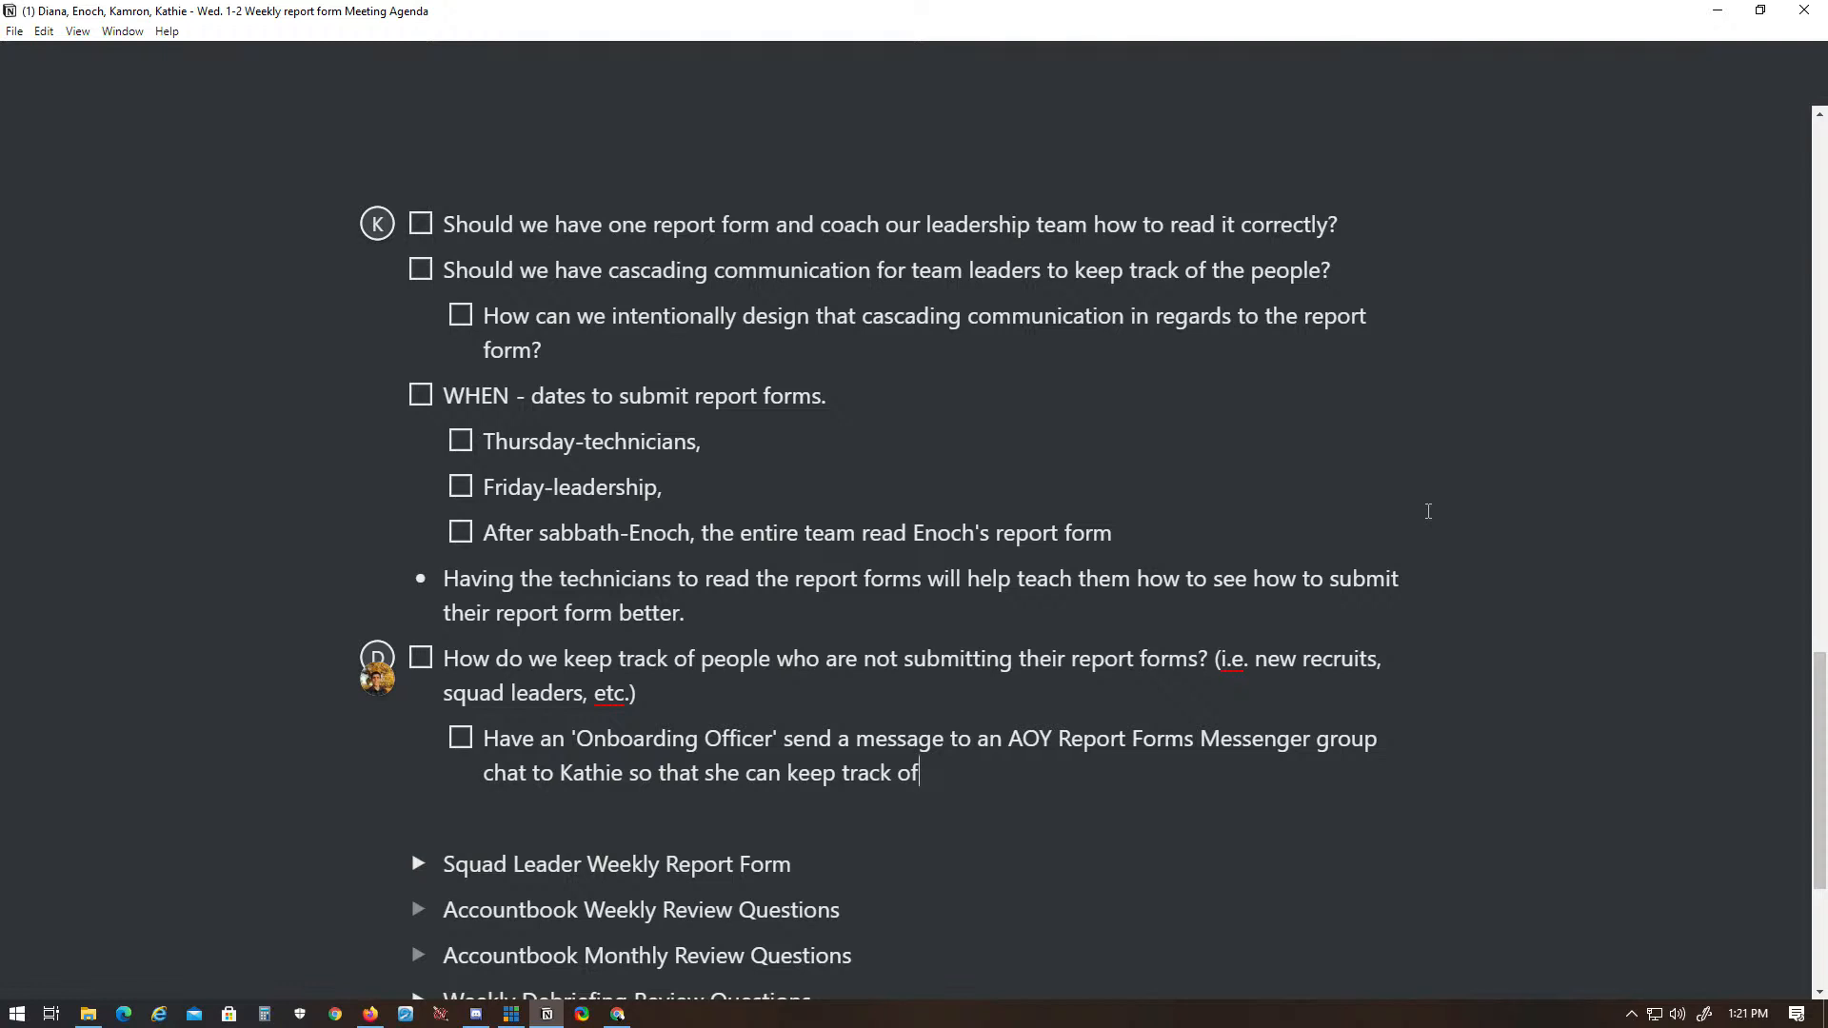
- Finish the 'Onboarding Officer' sub-item with "who is not submitting their report forms."
{"action": "type", "text": "who is not submitting t"}
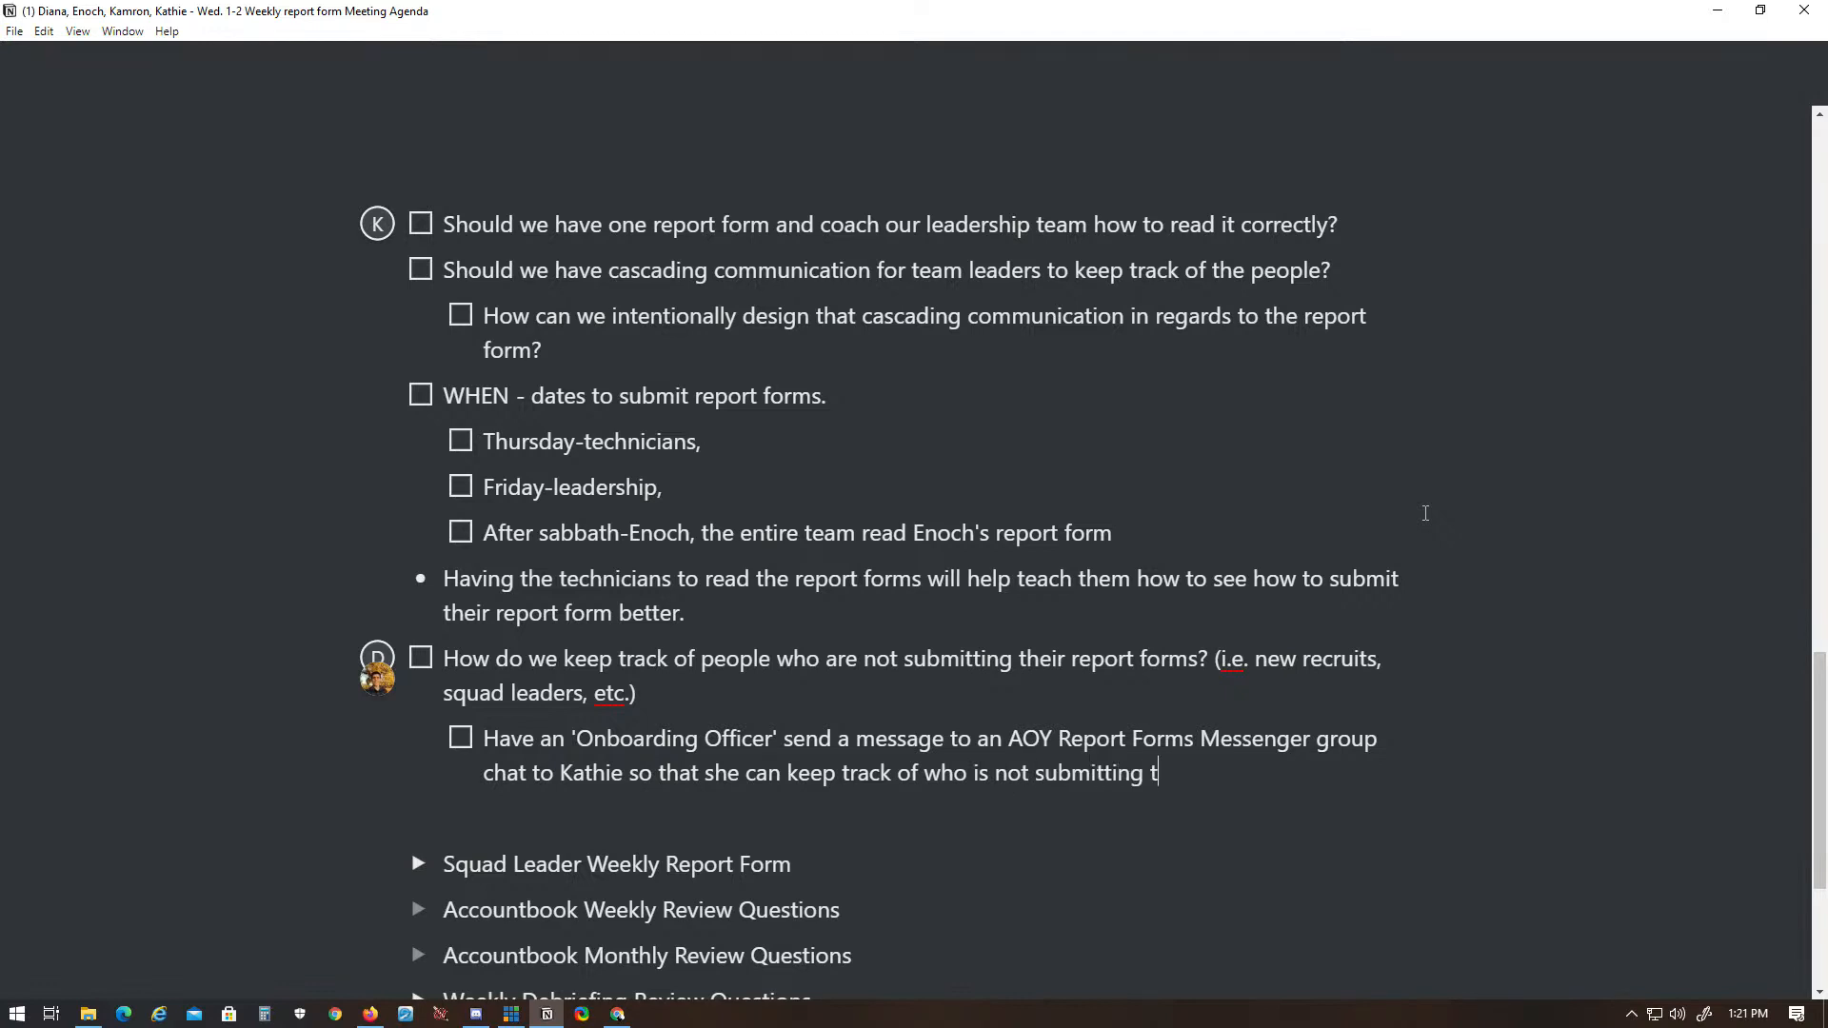
{"action": "type", "text": "heir report forms."}
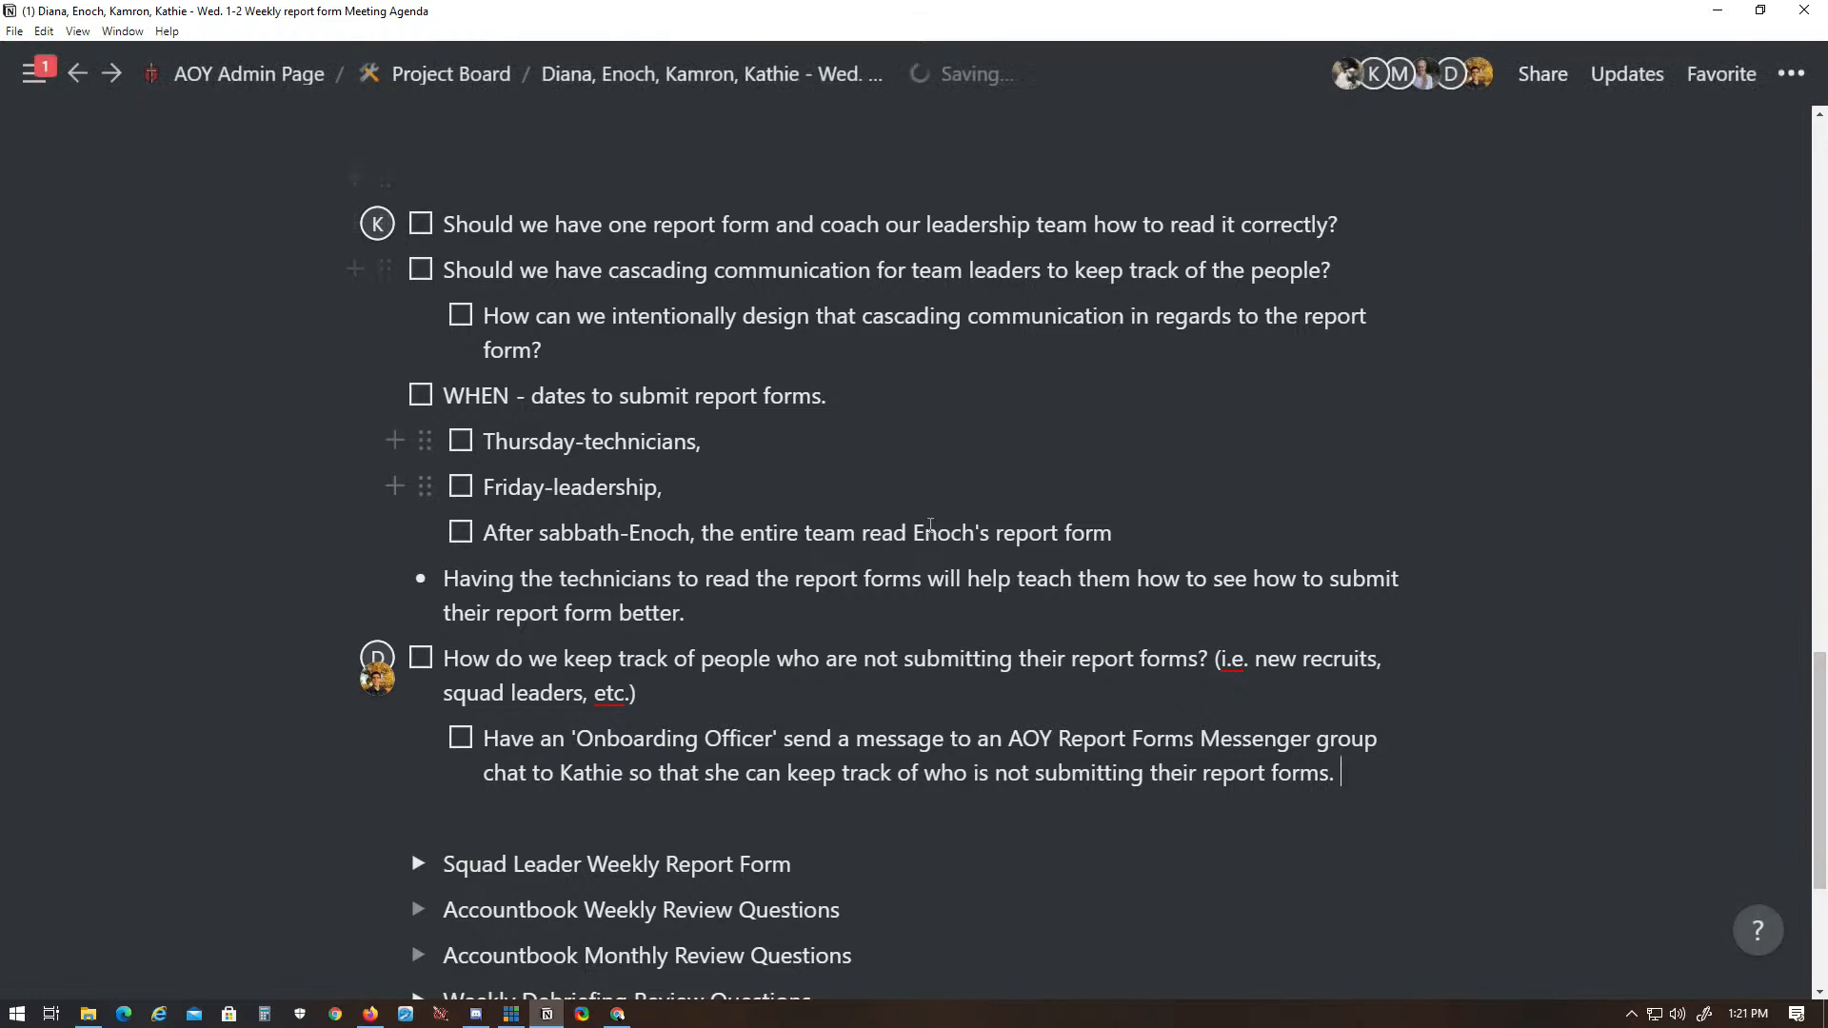
- Mark the 'Onboarding Officer' sub-item as completed
{"action": "triple_click", "coordinate": [1339, 773]}
{"action": "left_click", "coordinate": [1106, 773]}
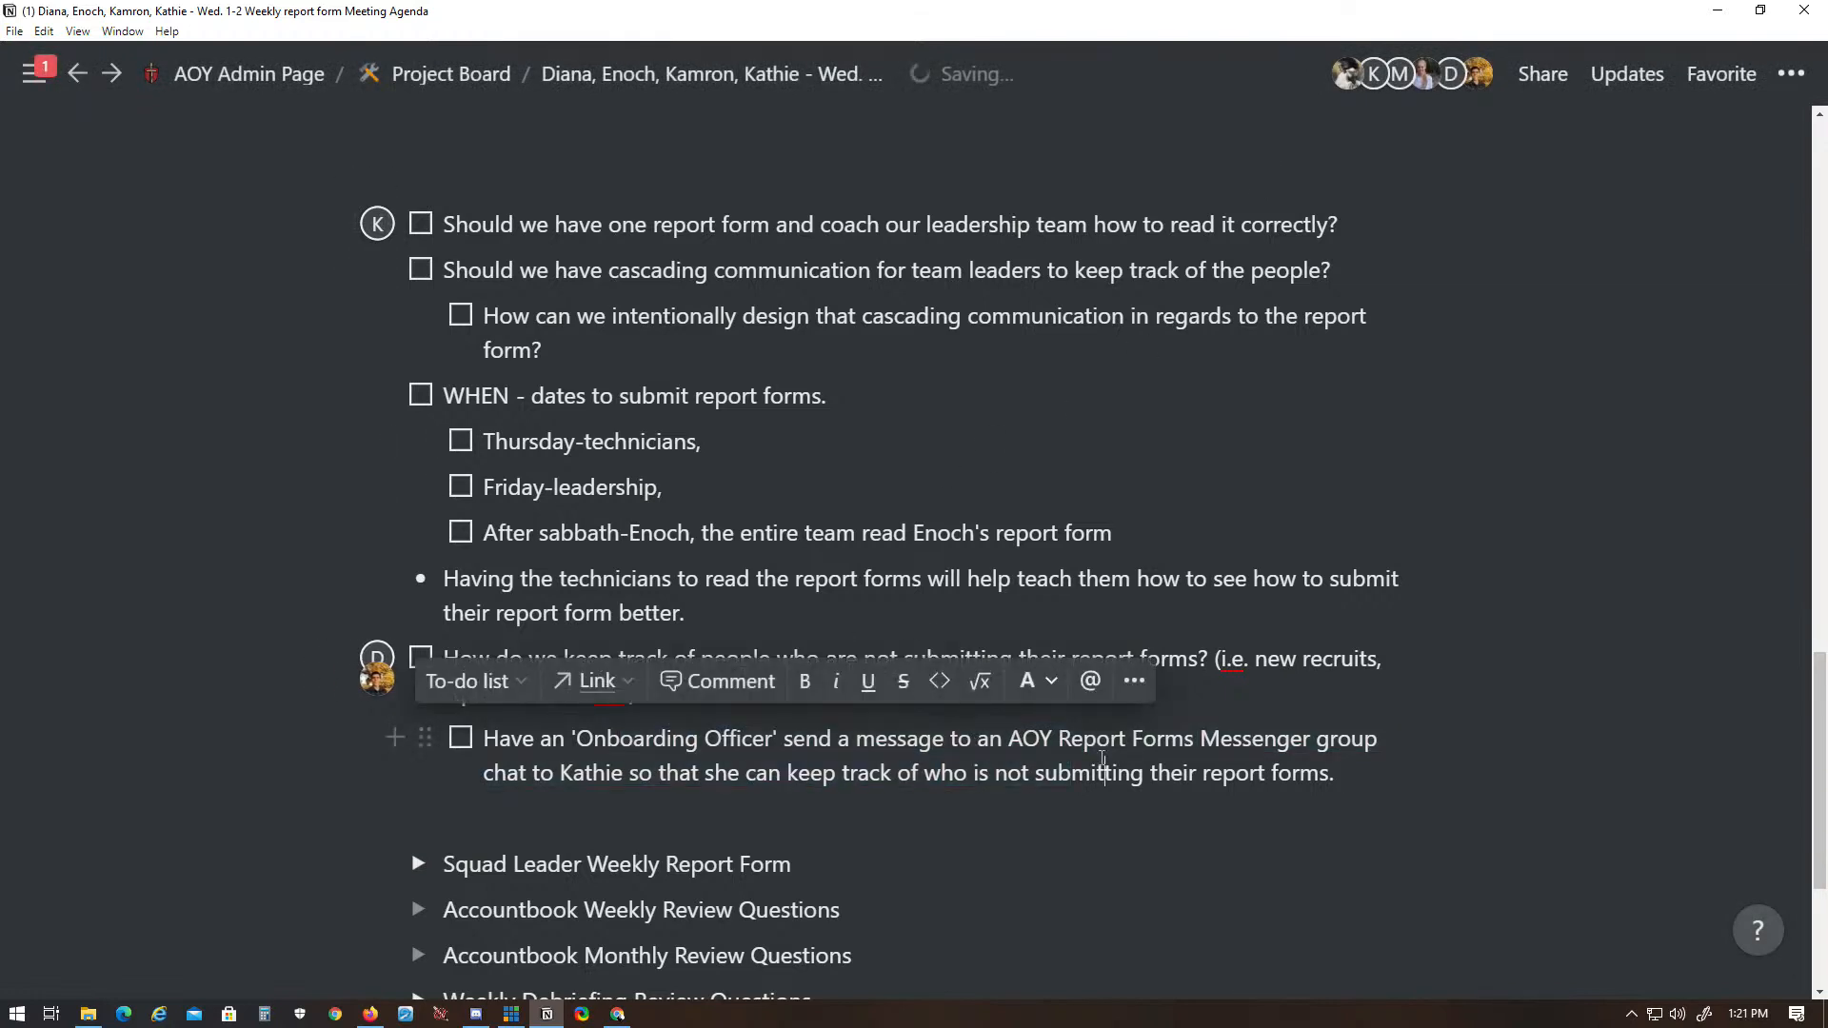
{"action": "mouse_move", "coordinate": [491, 774]}
{"action": "left_mouse_down"}
{"action": "mouse_move", "coordinate": [1328, 776]}
{"action": "mouse_move", "coordinate": [600, 773]}
{"action": "mouse_move", "coordinate": [490, 742]}
{"action": "left_mouse_up"}
{"action": "left_click", "coordinate": [1324, 786]}
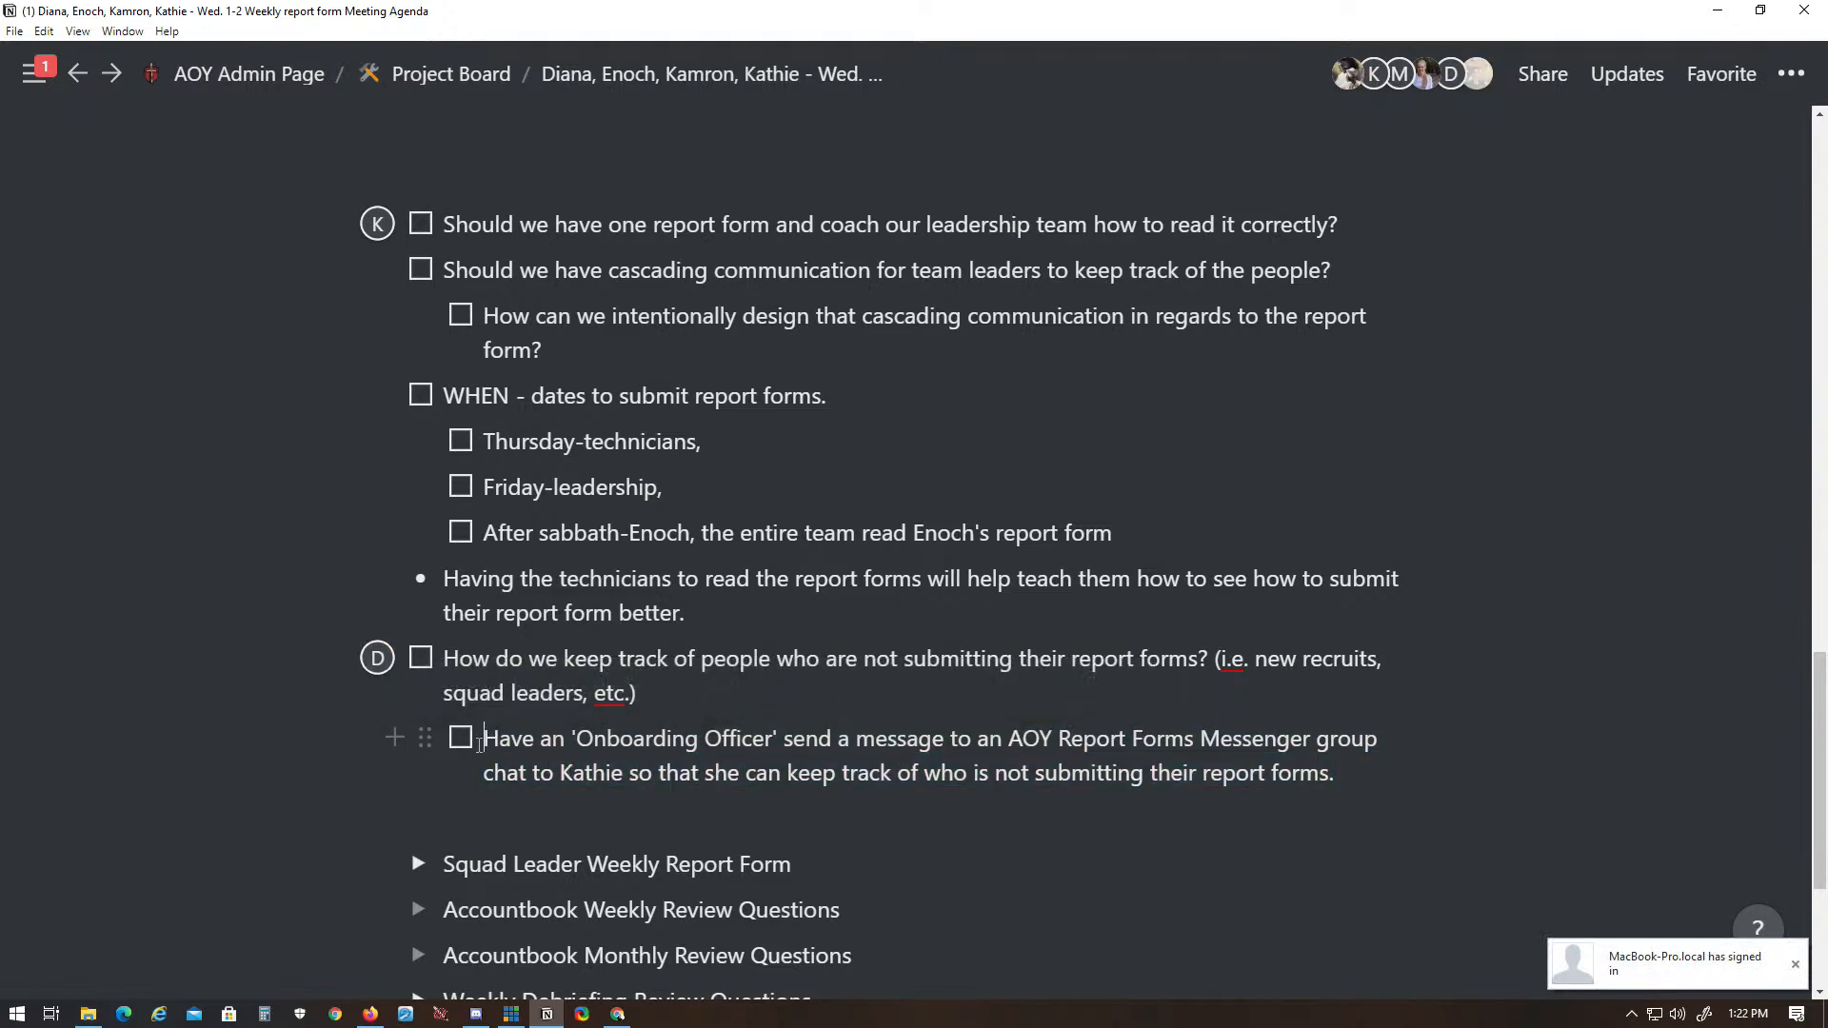
{"action": "left_click", "coordinate": [466, 743]}
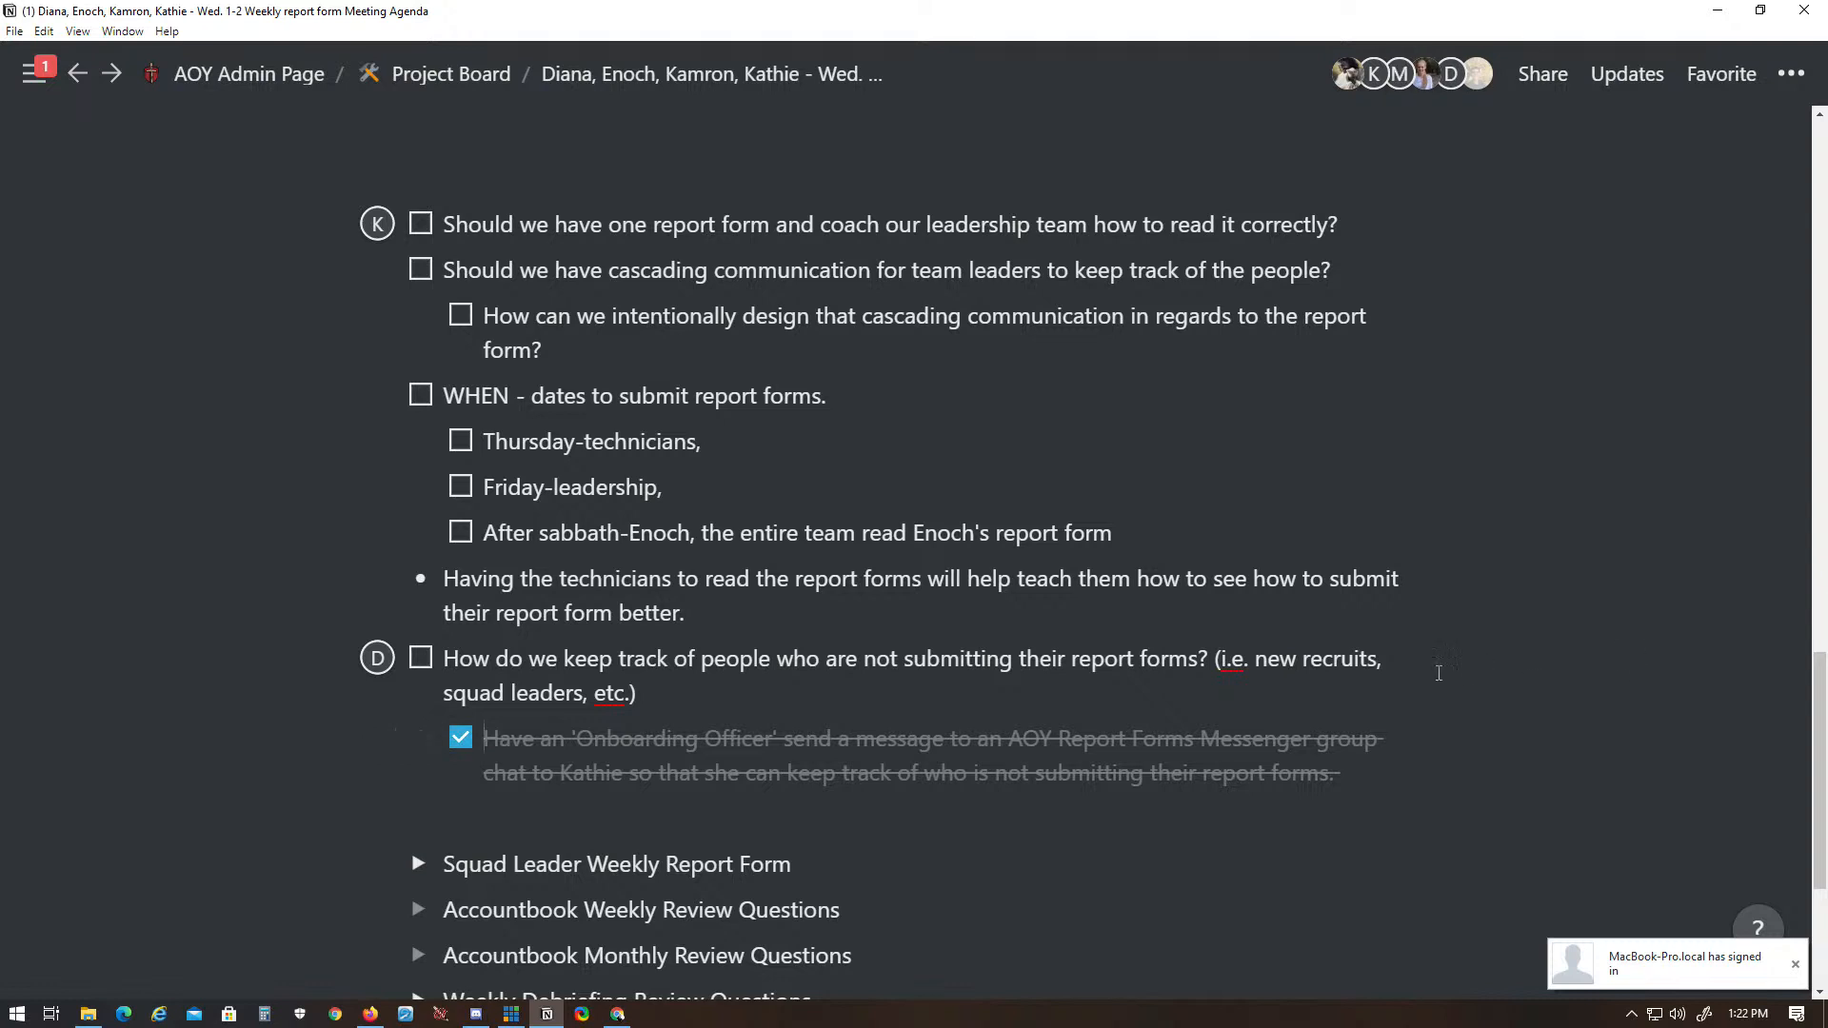
{"action": "left_click", "coordinate": [455, 748]}
{"action": "left_click", "coordinate": [458, 749]}
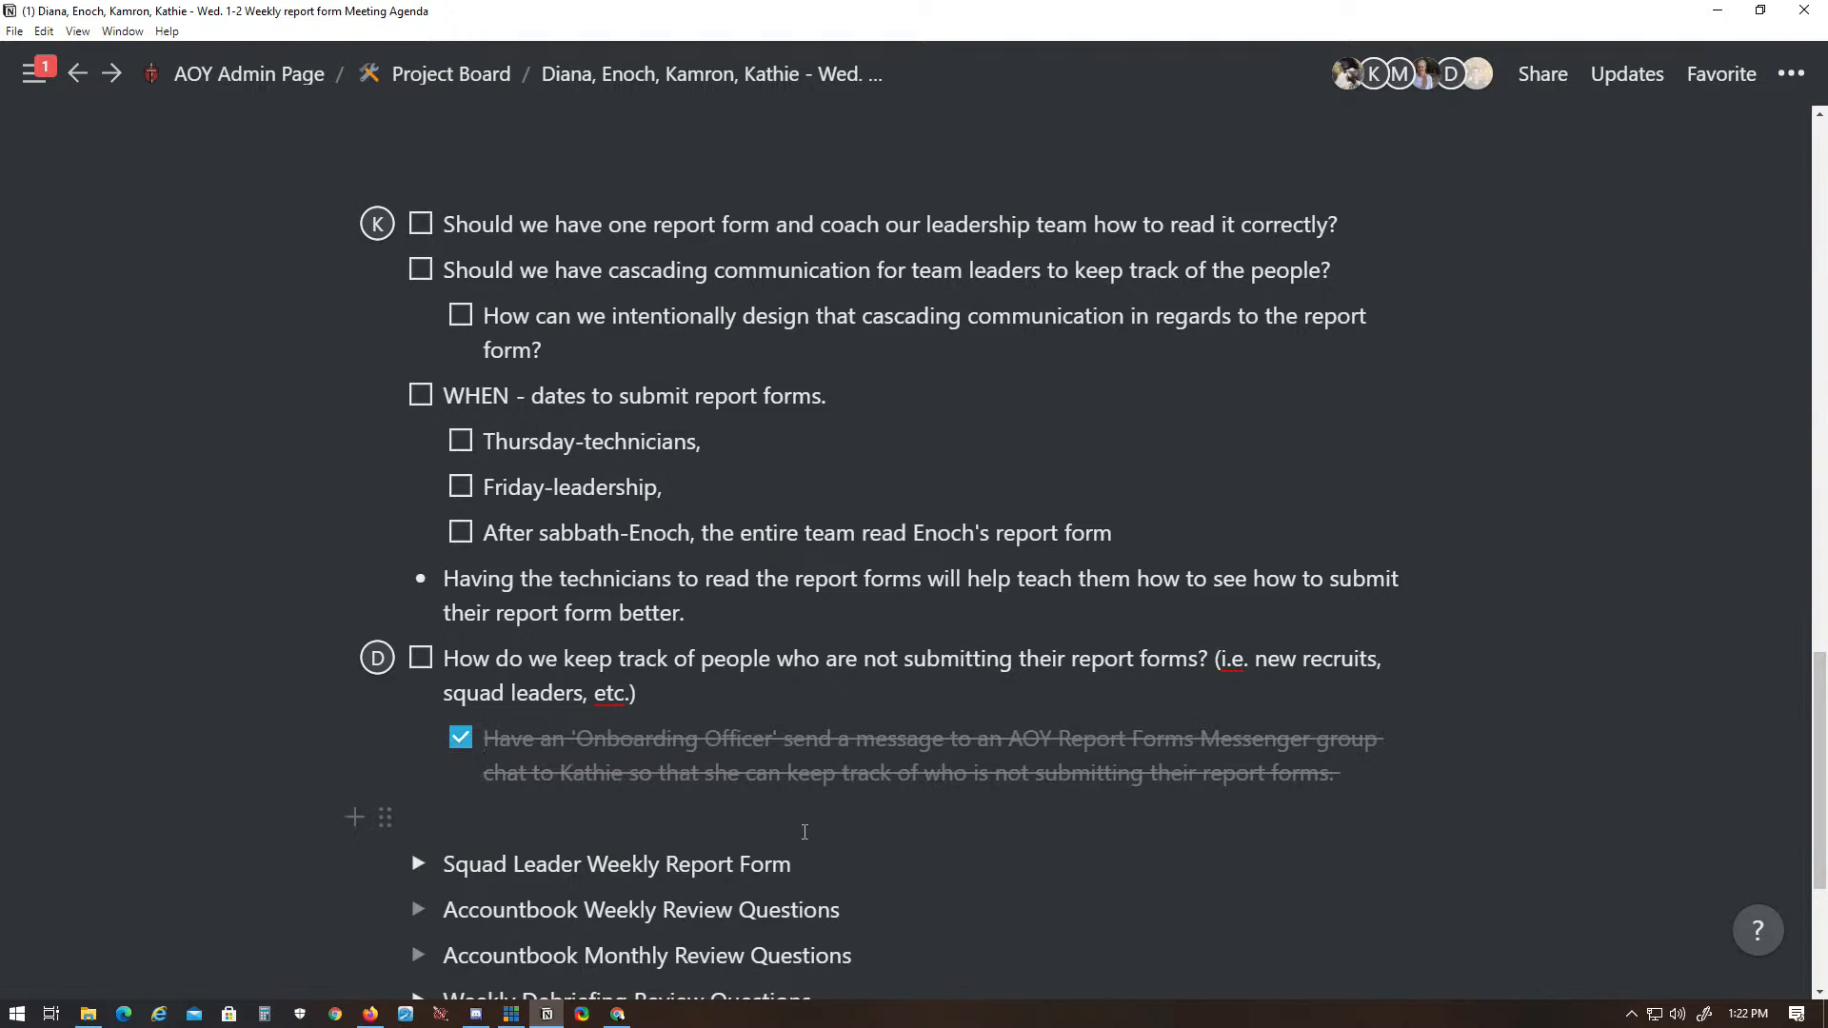
- Add an empty line below the 'Onboarding Officer' sub-item and outdent it to the page's base level
{"action": "left_click_drag", "start_coordinate": [939, 781], "coordinate": [490, 747]}
{"action": "left_click", "coordinate": [490, 742]}
{"action": "key", "text": "ctrl+z"}
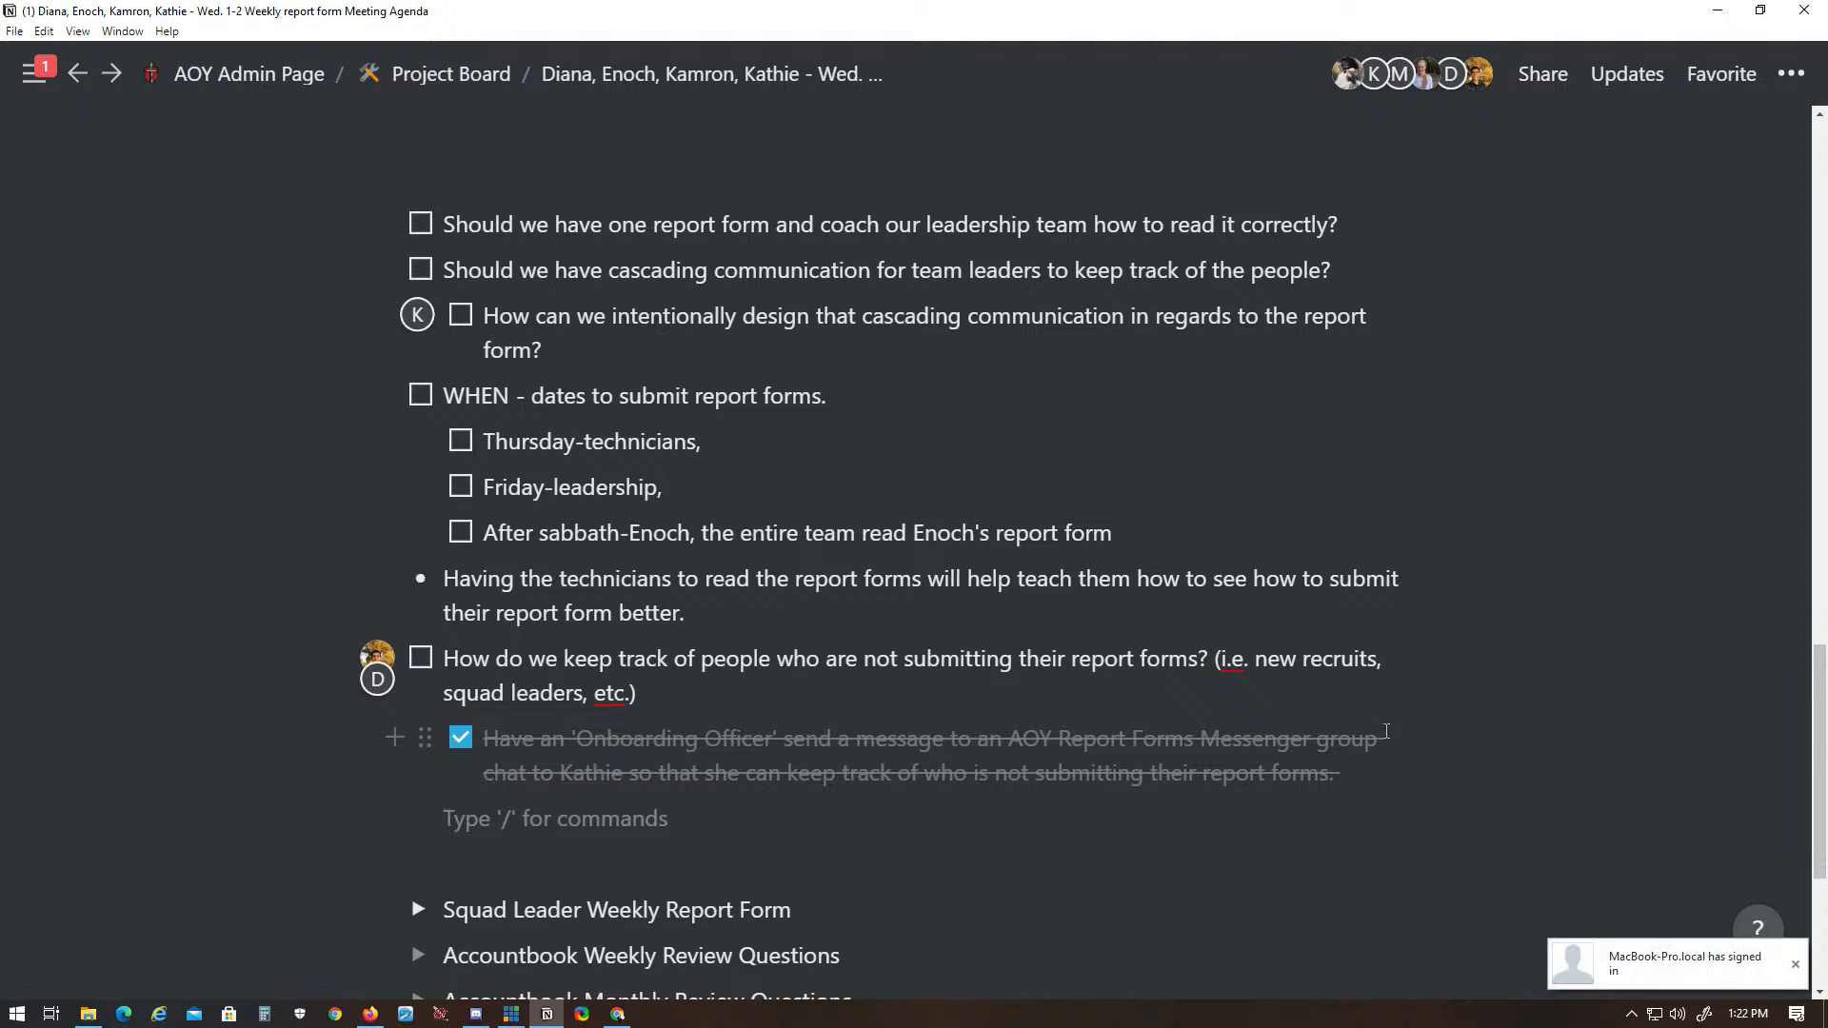
{"action": "key", "text": "shift+Tab"}
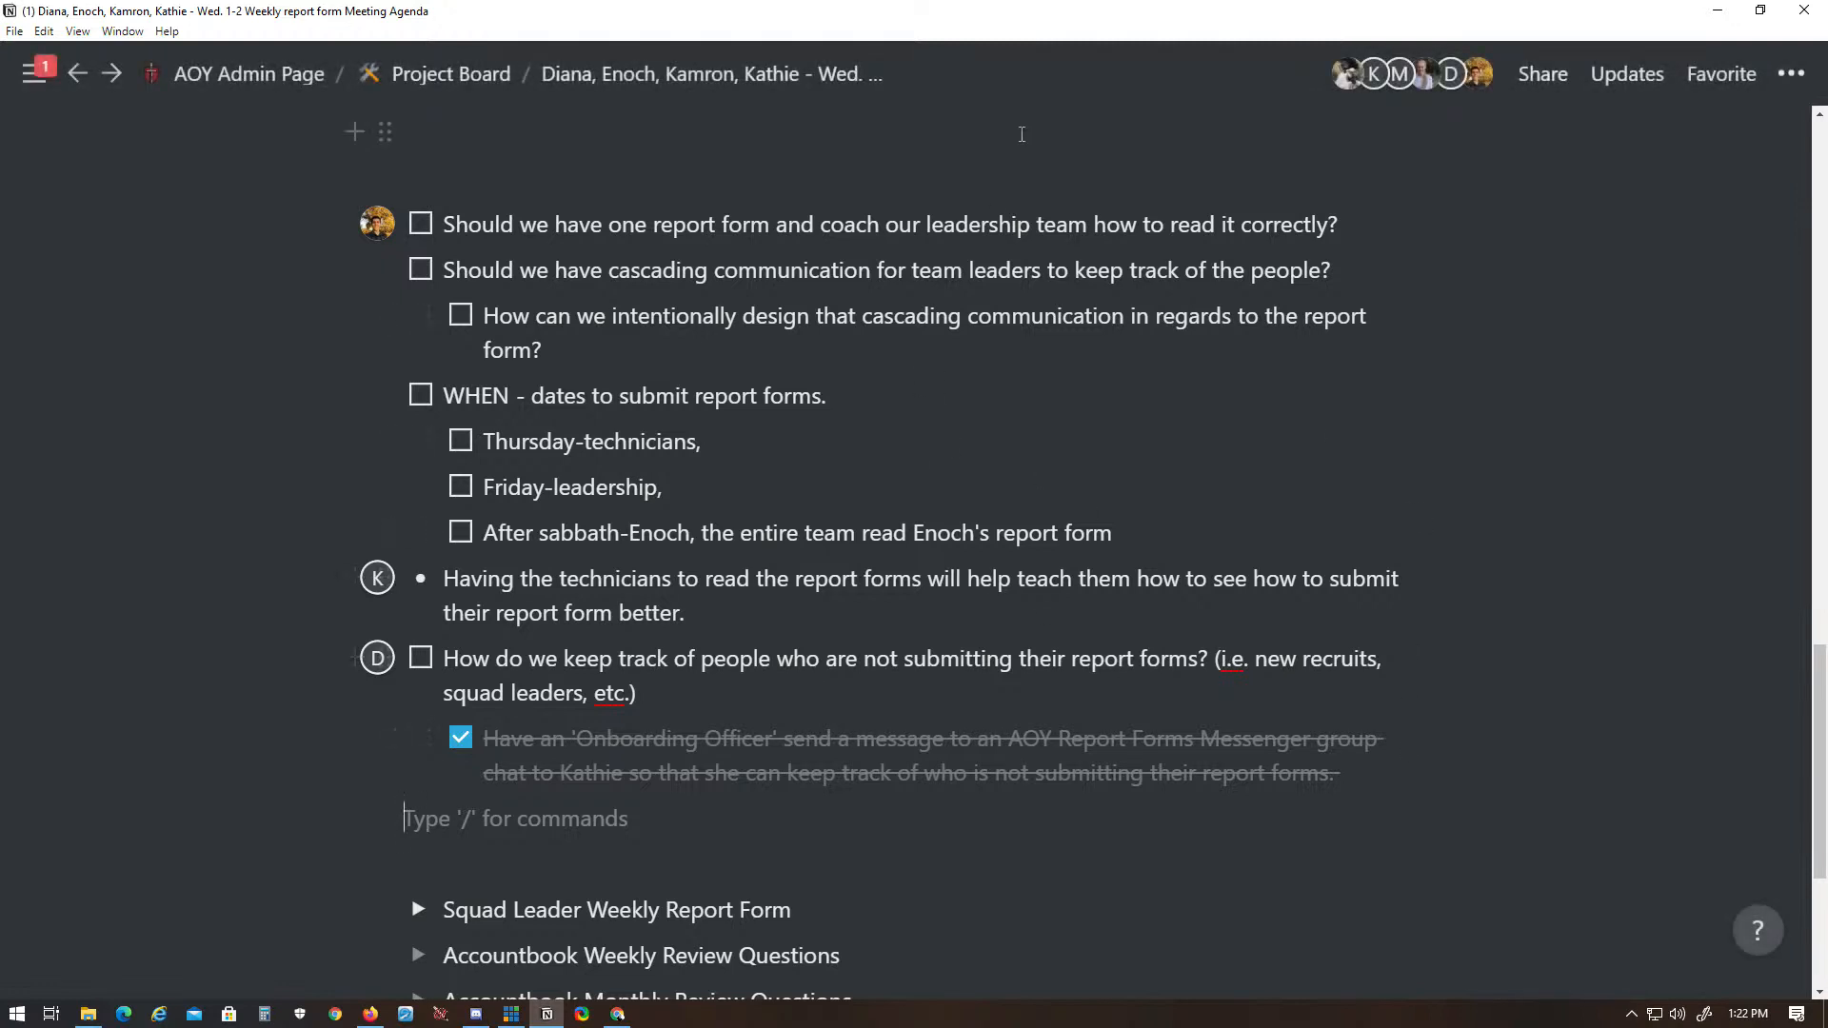
{"action": "left_click", "coordinate": [1352, 213]}
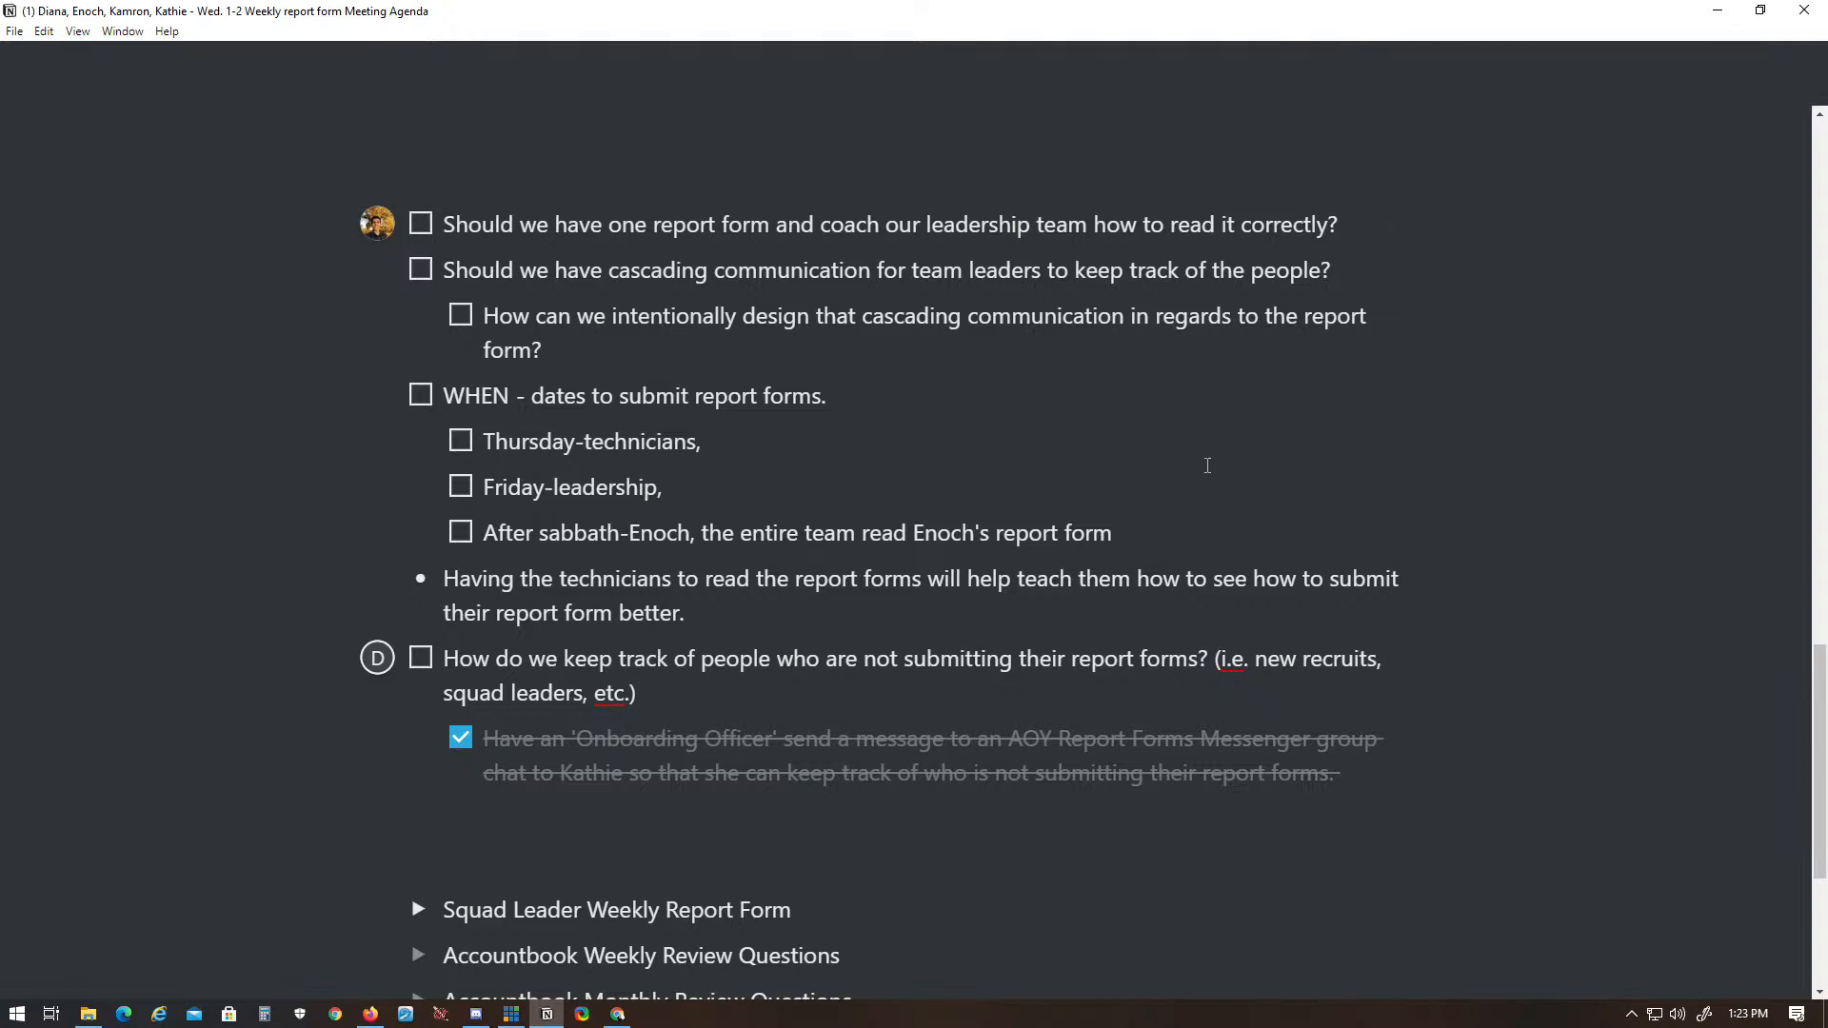
{"action": "left_click", "coordinate": [370, 1014]}
{"action": "left_click", "coordinate": [370, 1014]}
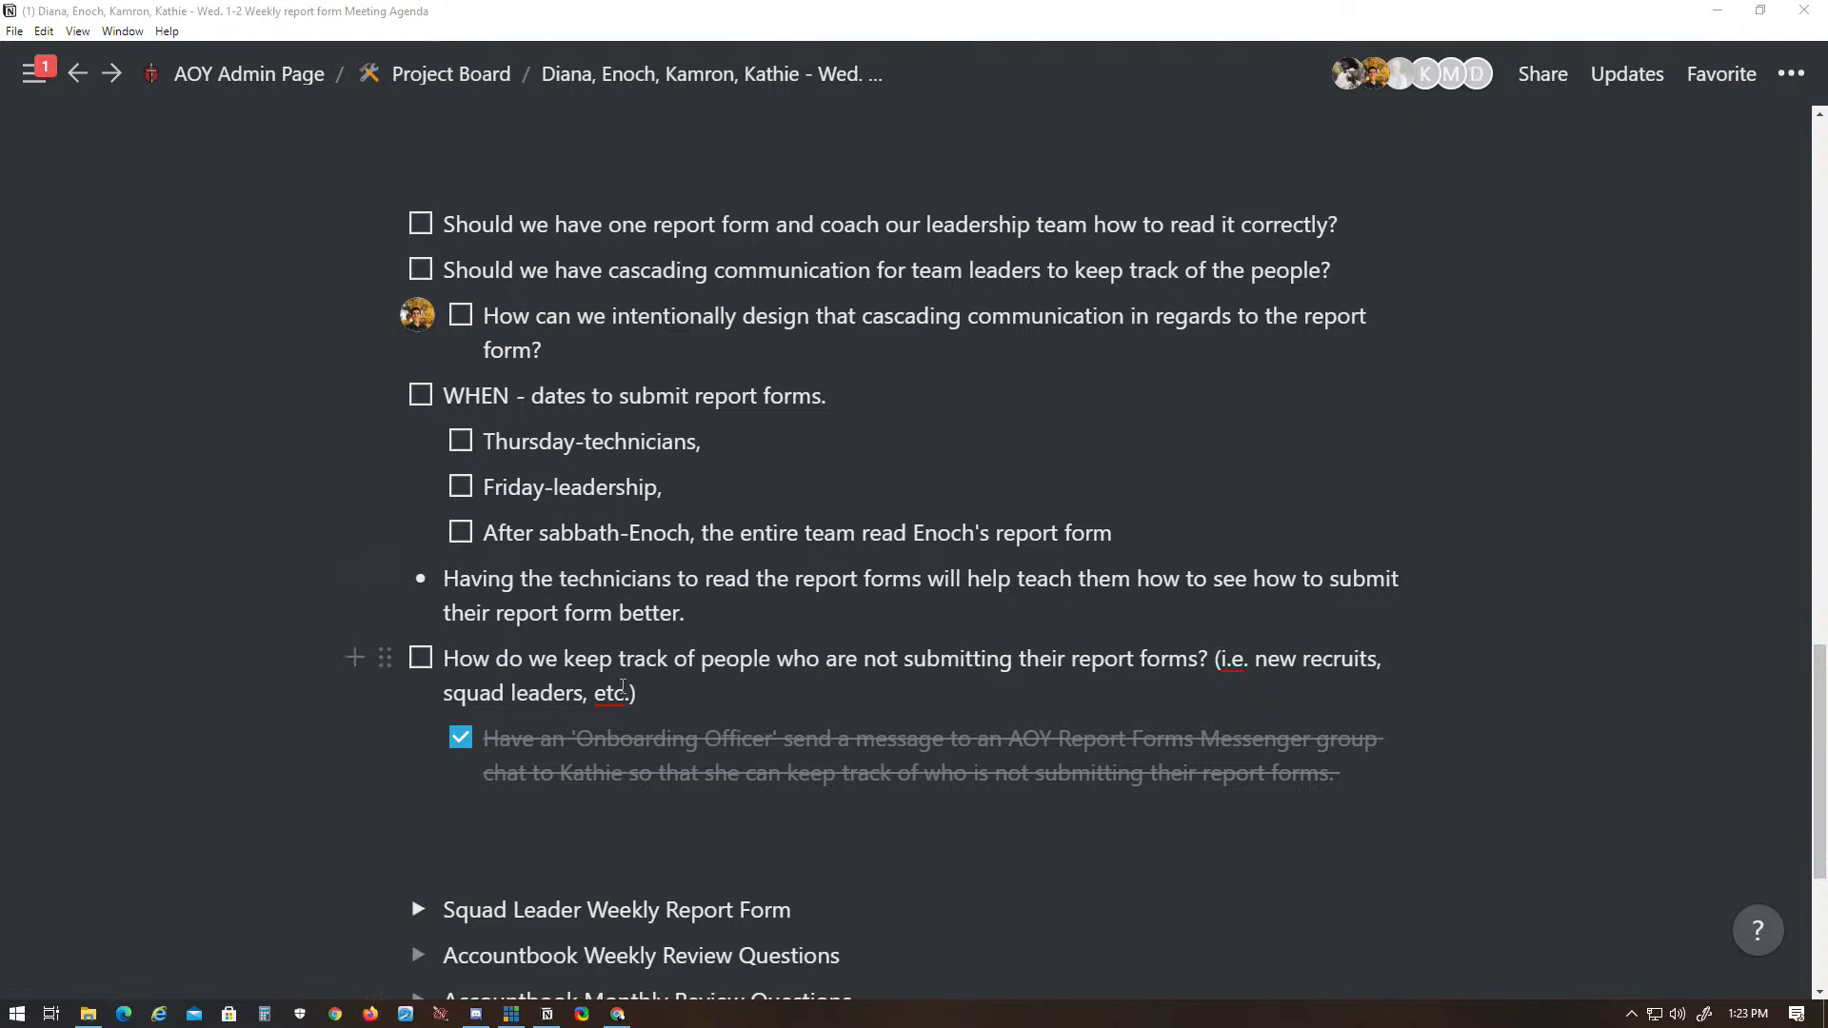
{"action": "scroll", "coordinate": [1051, 794], "scroll_direction": "up", "scroll_amount": 3}
{"action": "left_click", "coordinate": [828, 683]}
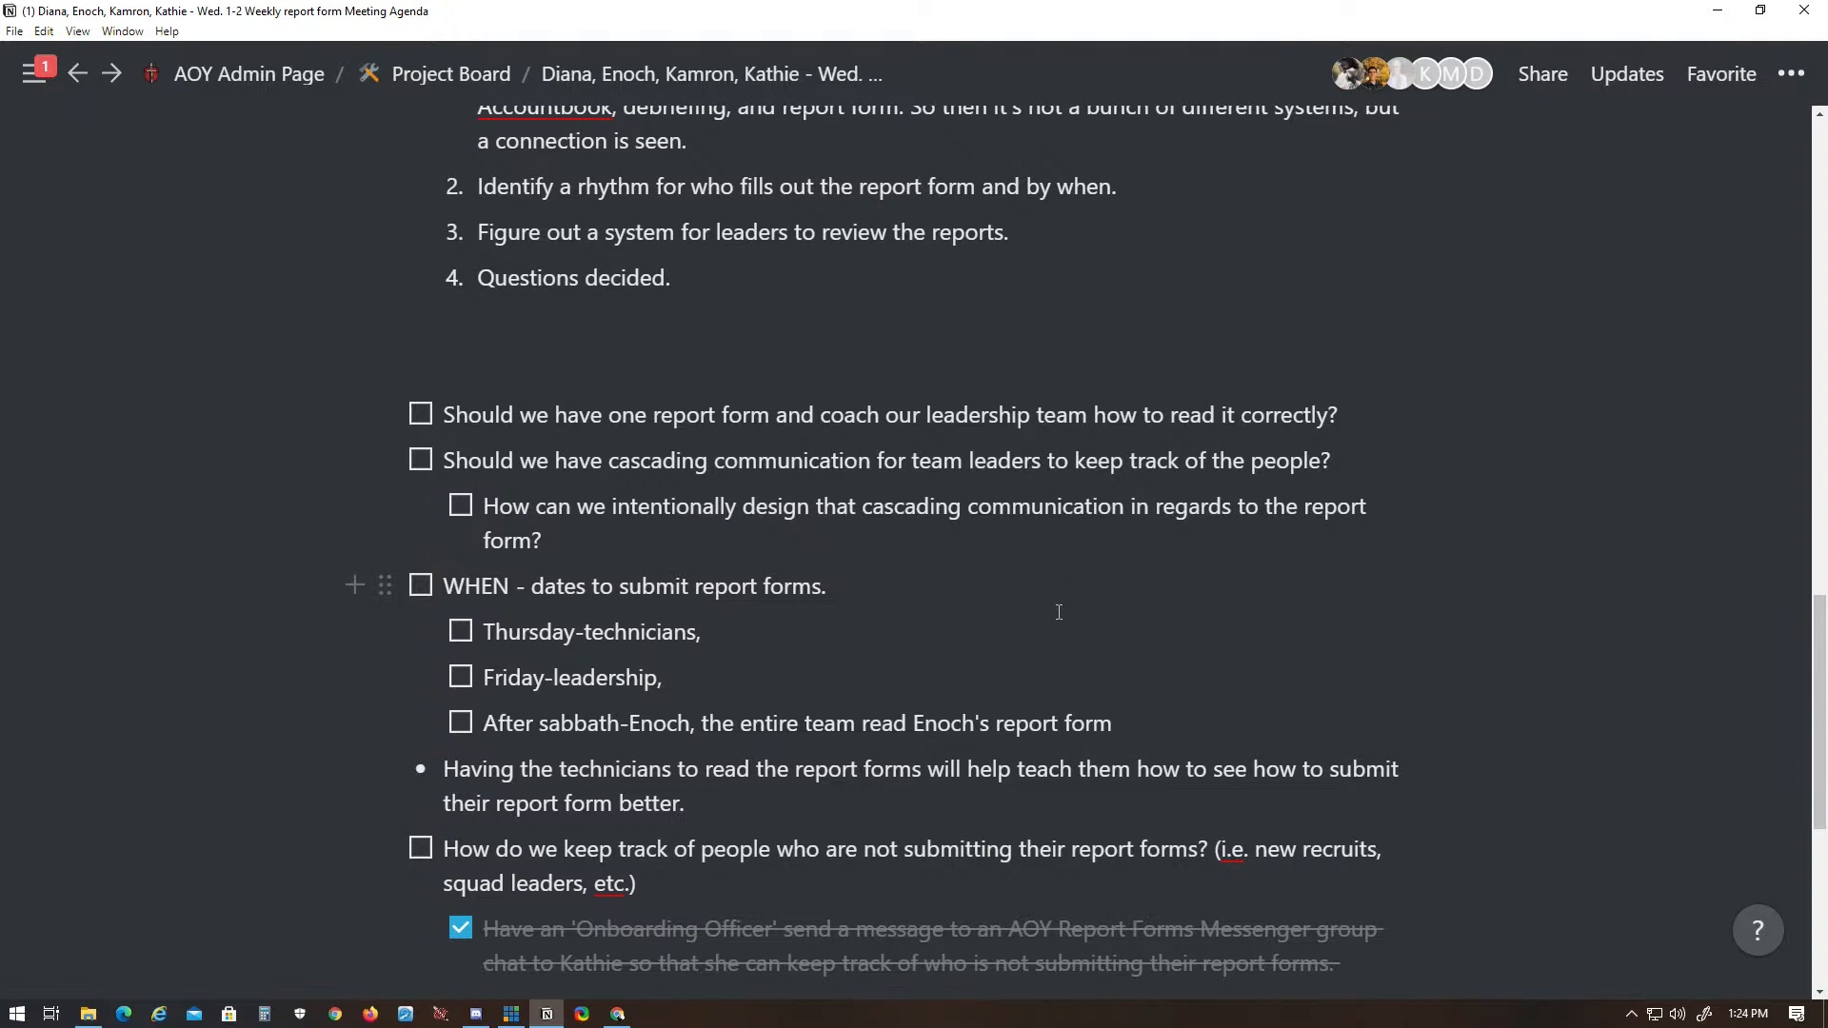
- Start a note below the review question toggles reading "It's to accompany the accountbook. If someone is a technician, they"
{"action": "scroll", "coordinate": [1047, 667], "scroll_direction": "down", "scroll_amount": 2}
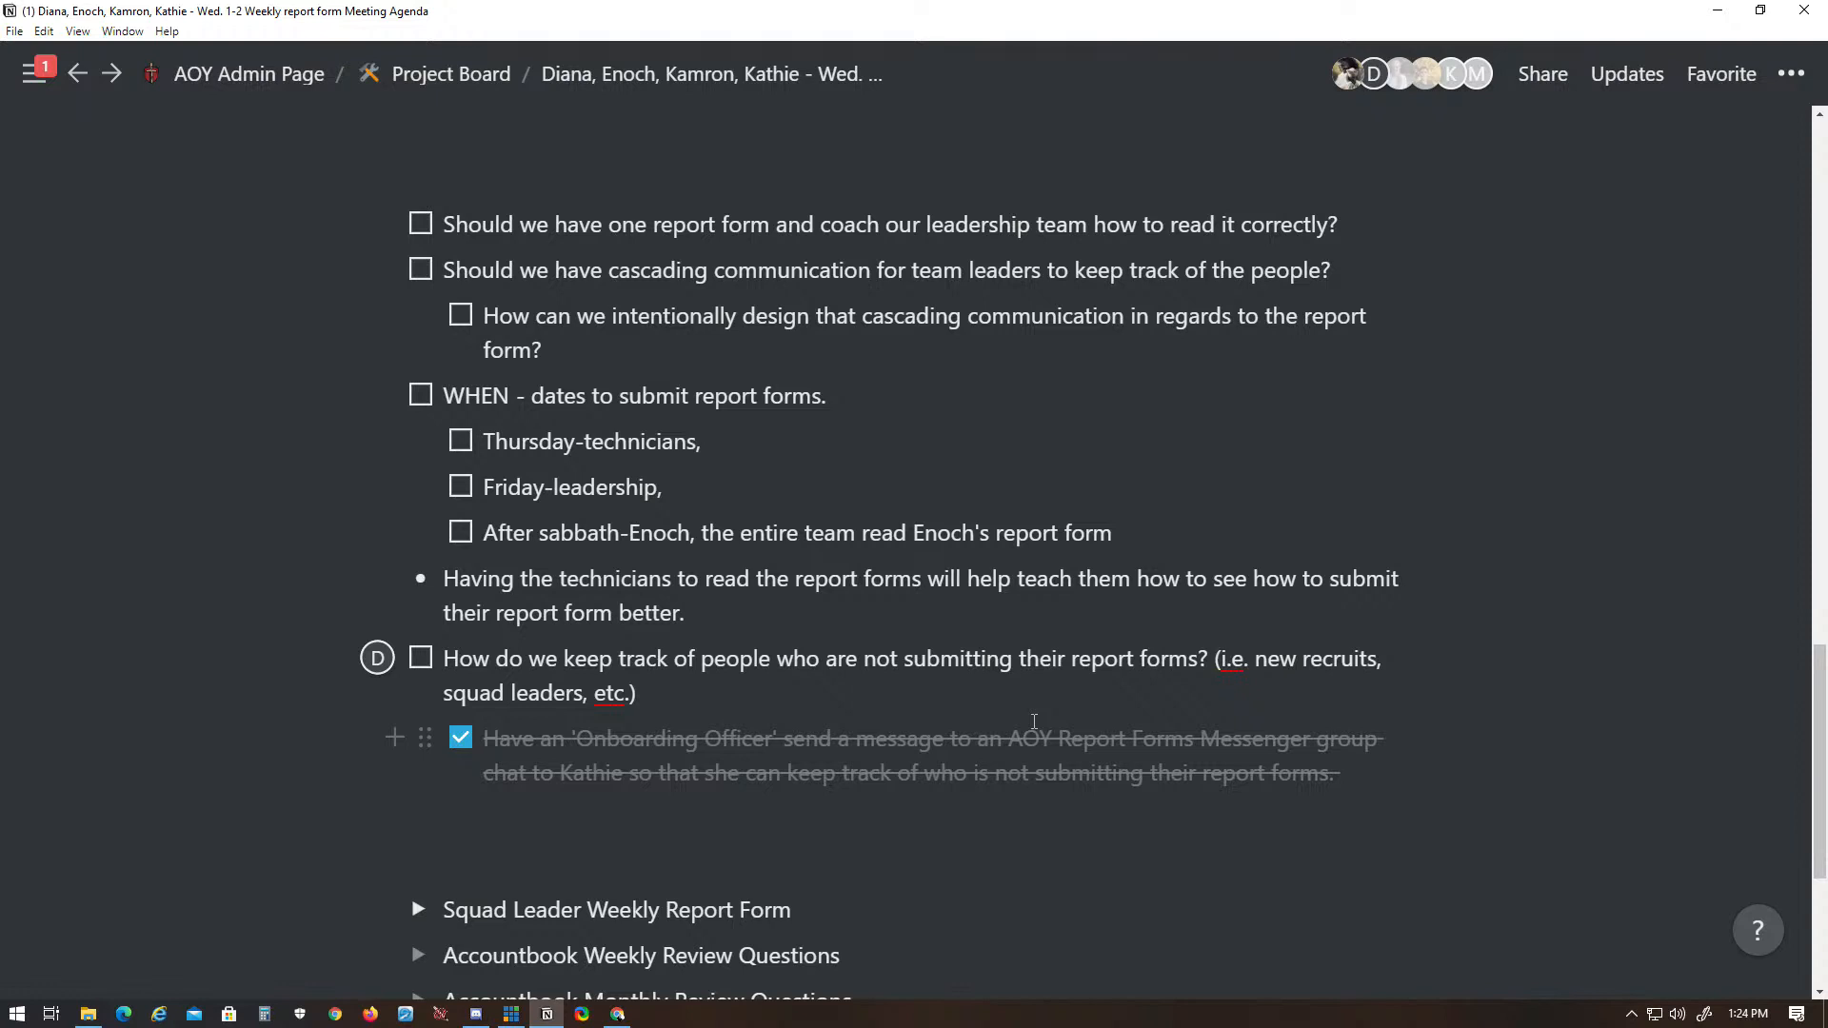
{"action": "scroll", "coordinate": [1055, 801], "scroll_direction": "down", "scroll_amount": 4}
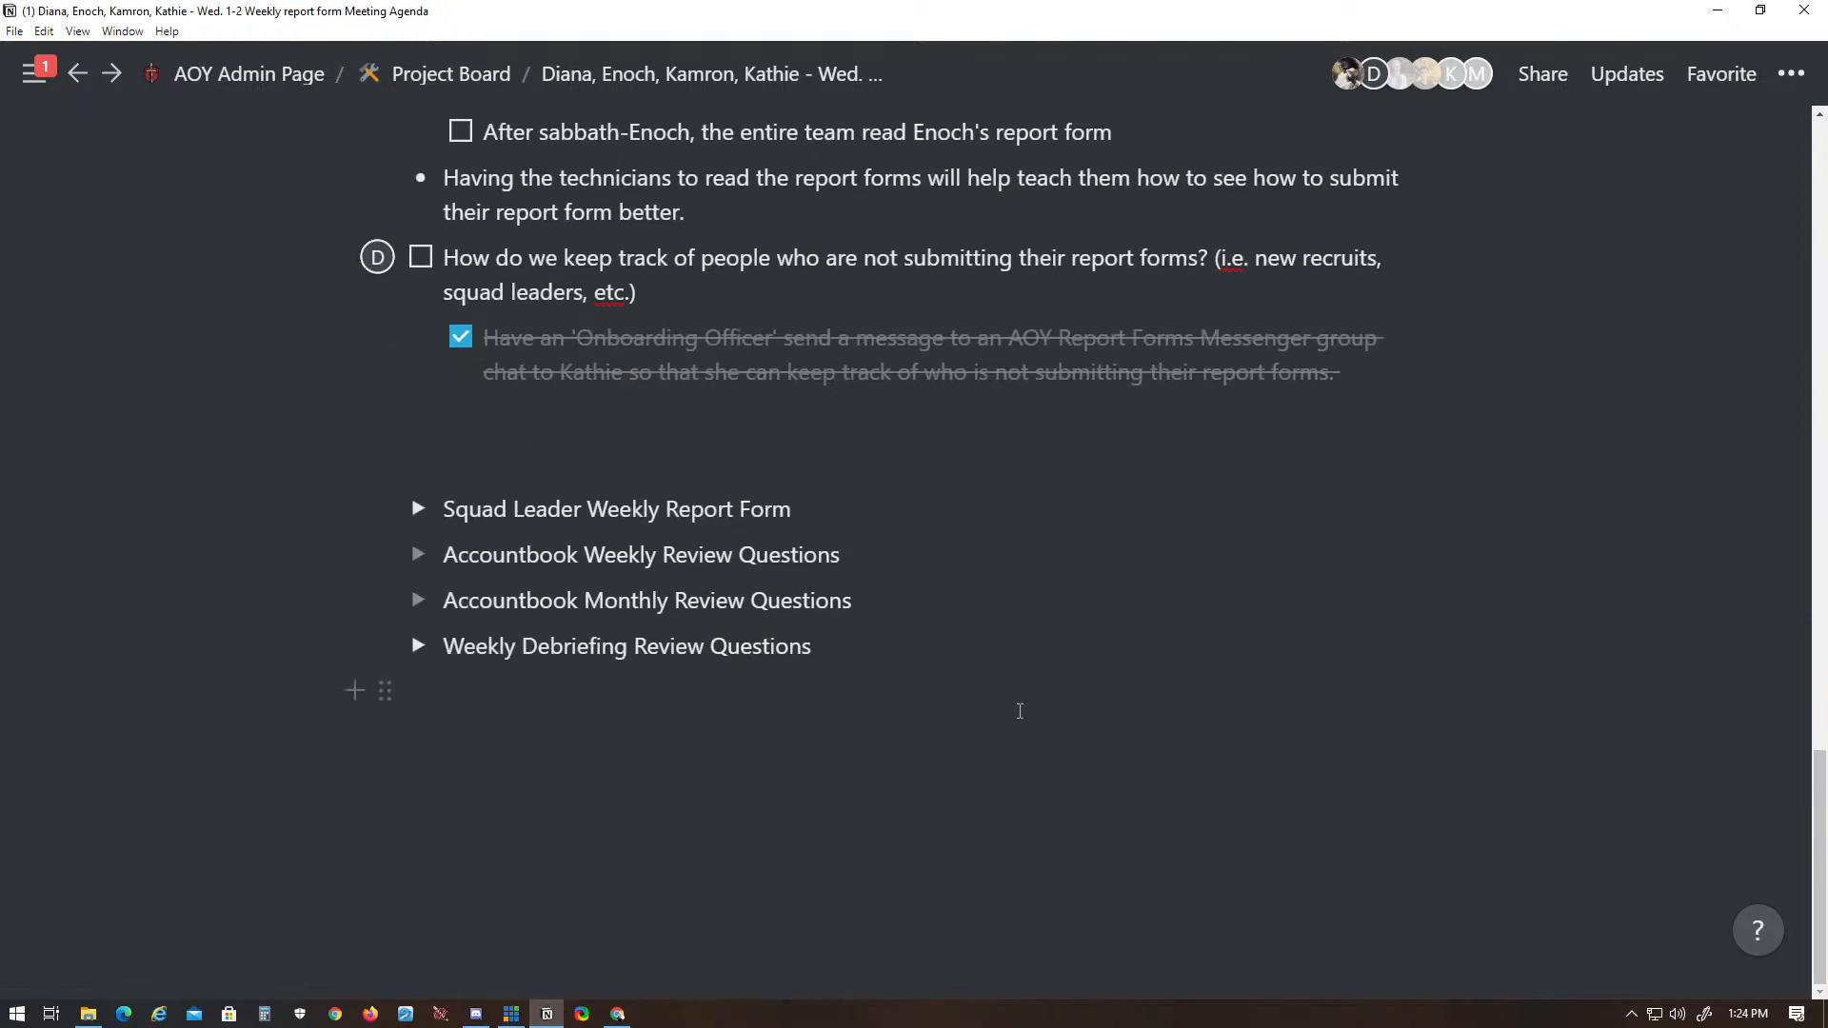
{"action": "left_click", "coordinate": [671, 846]}
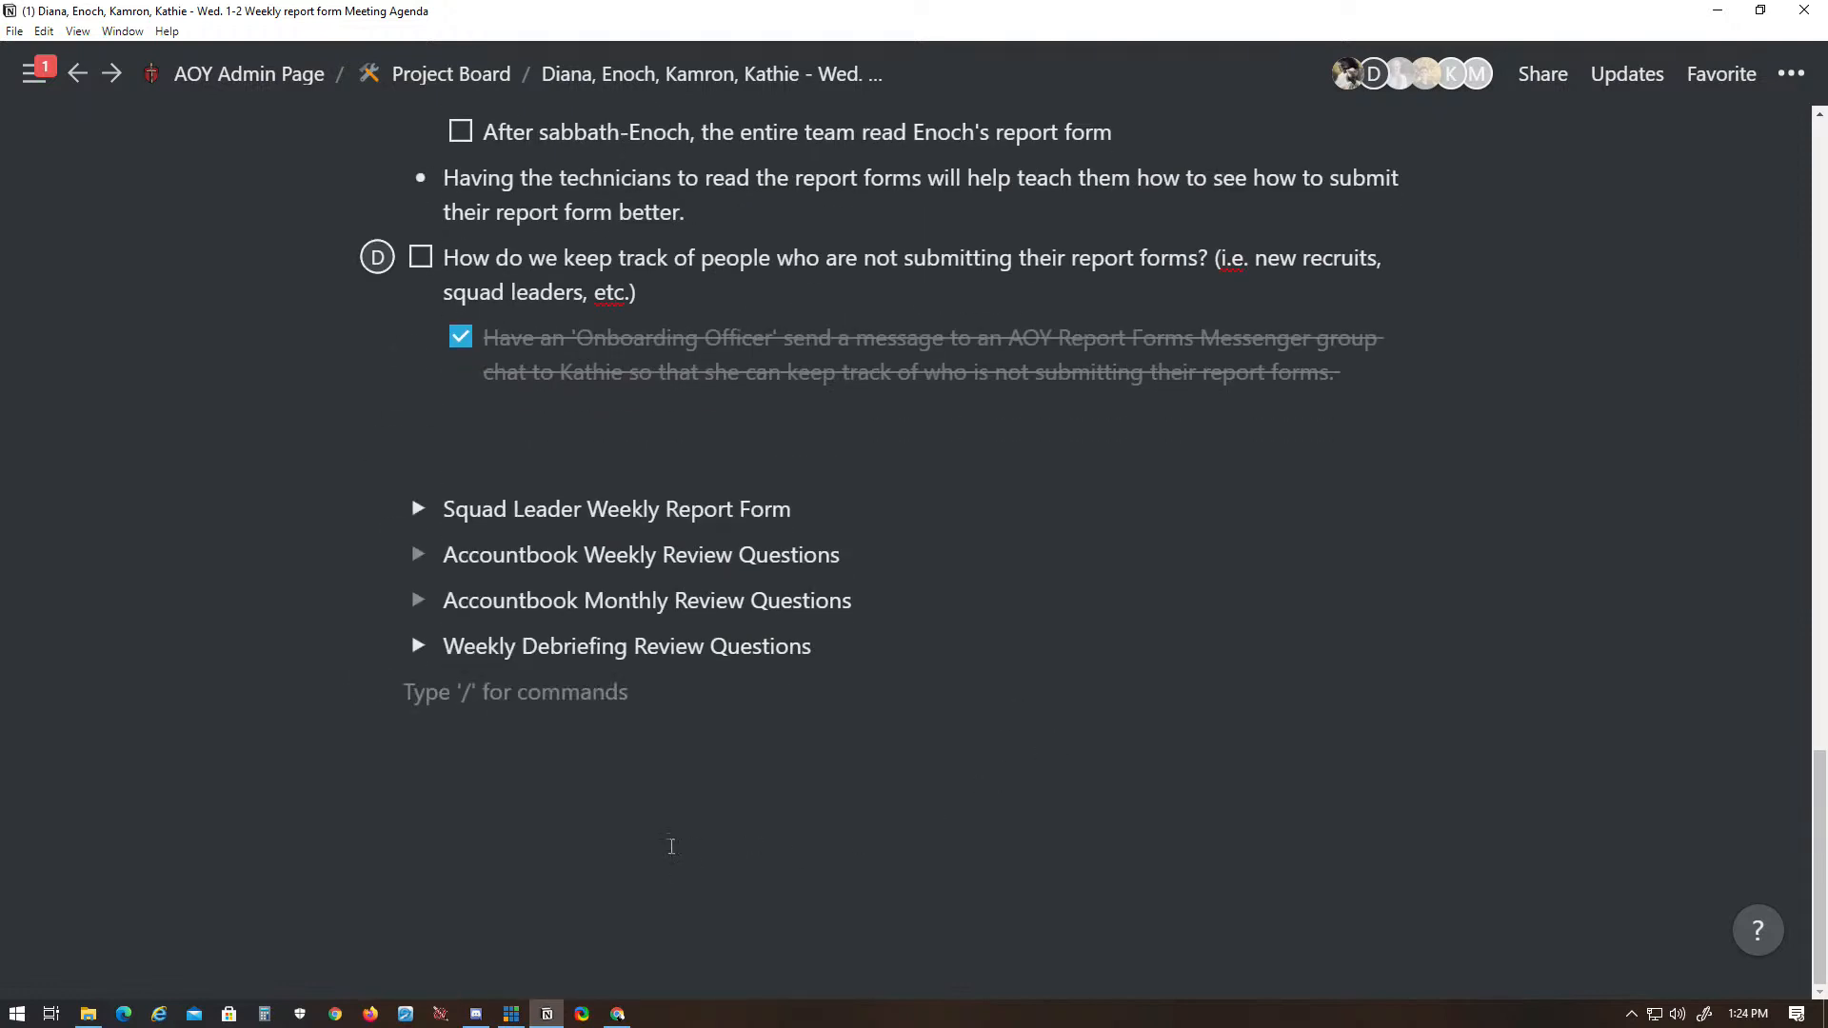
{"action": "key", "text": "Return"}
{"action": "type", "text": "It's to accompany the accountobok"}
{"action": "key", "text": "BackSpace"}
{"action": "key", "text": "BackSpace"}
{"action": "key", "text": "BackSpace"}
{"action": "key", "text": "BackSpace"}
{"action": "type", "text": "book. If somene"}
{"action": "key", "text": "BackSpace"}
{"action": "key", "text": "BackSpace"}
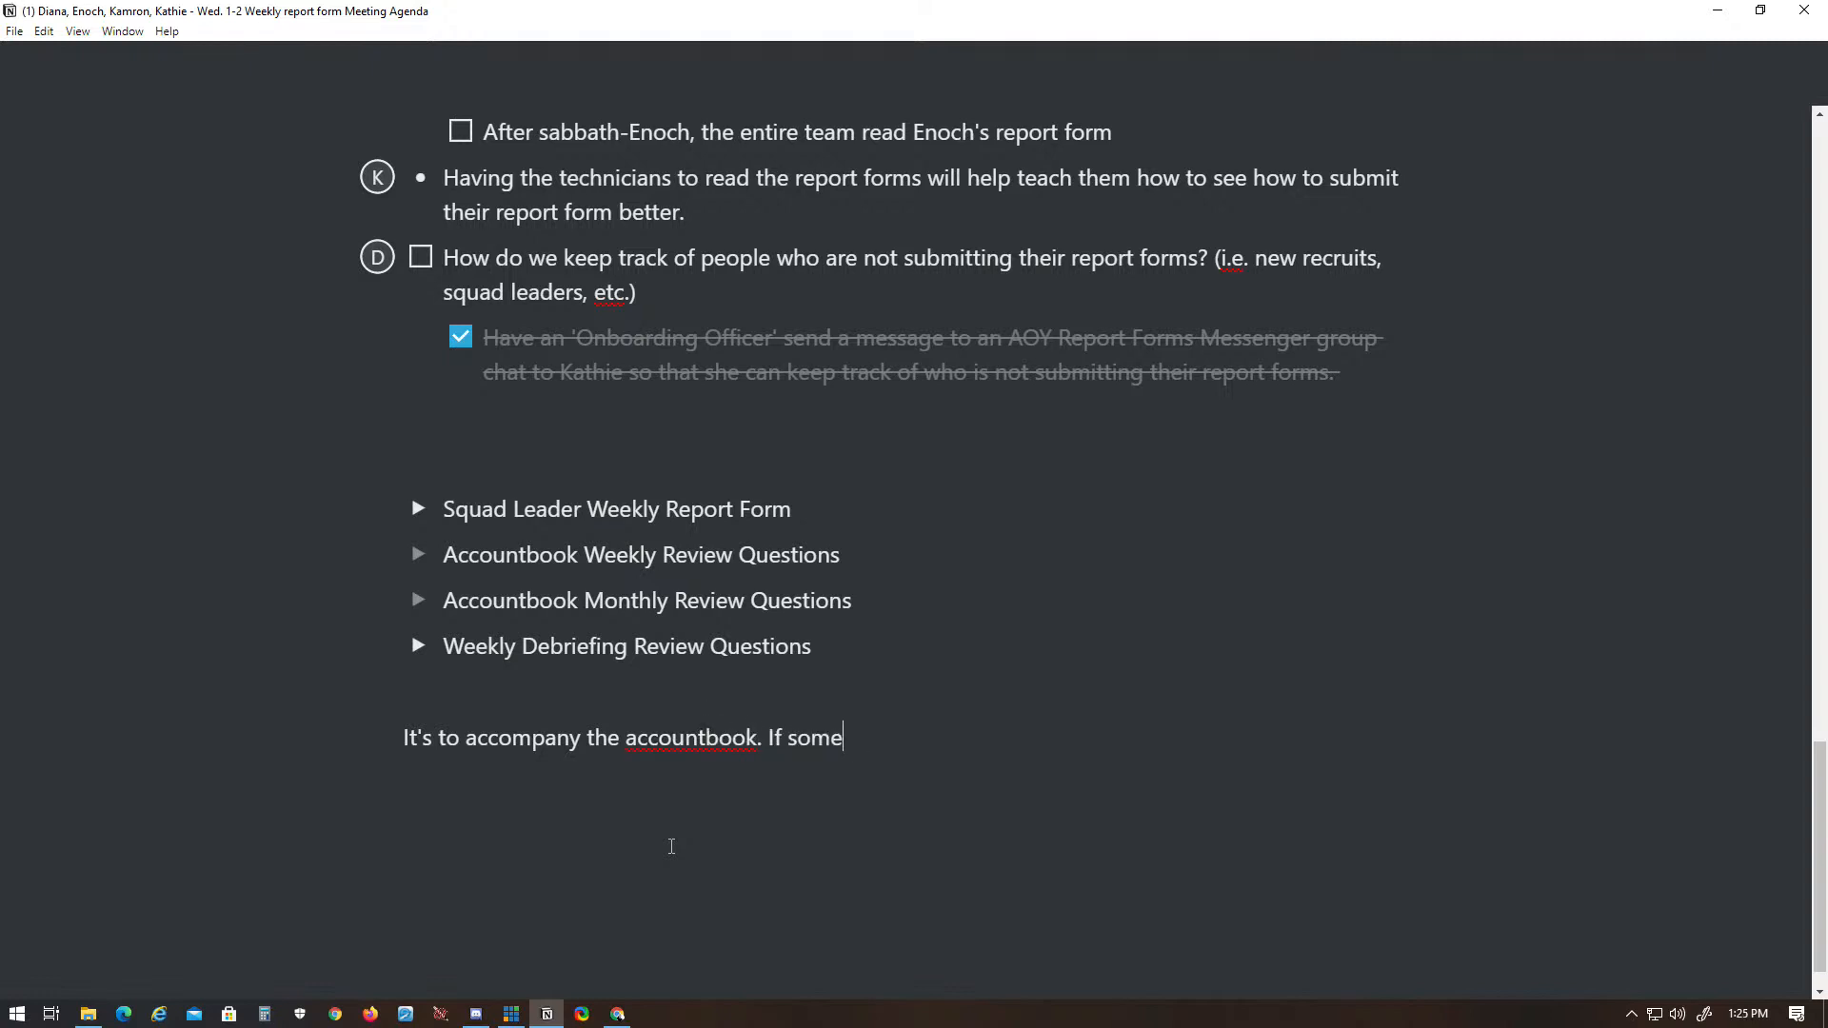
{"action": "type", "text": "one is a technician, the"}
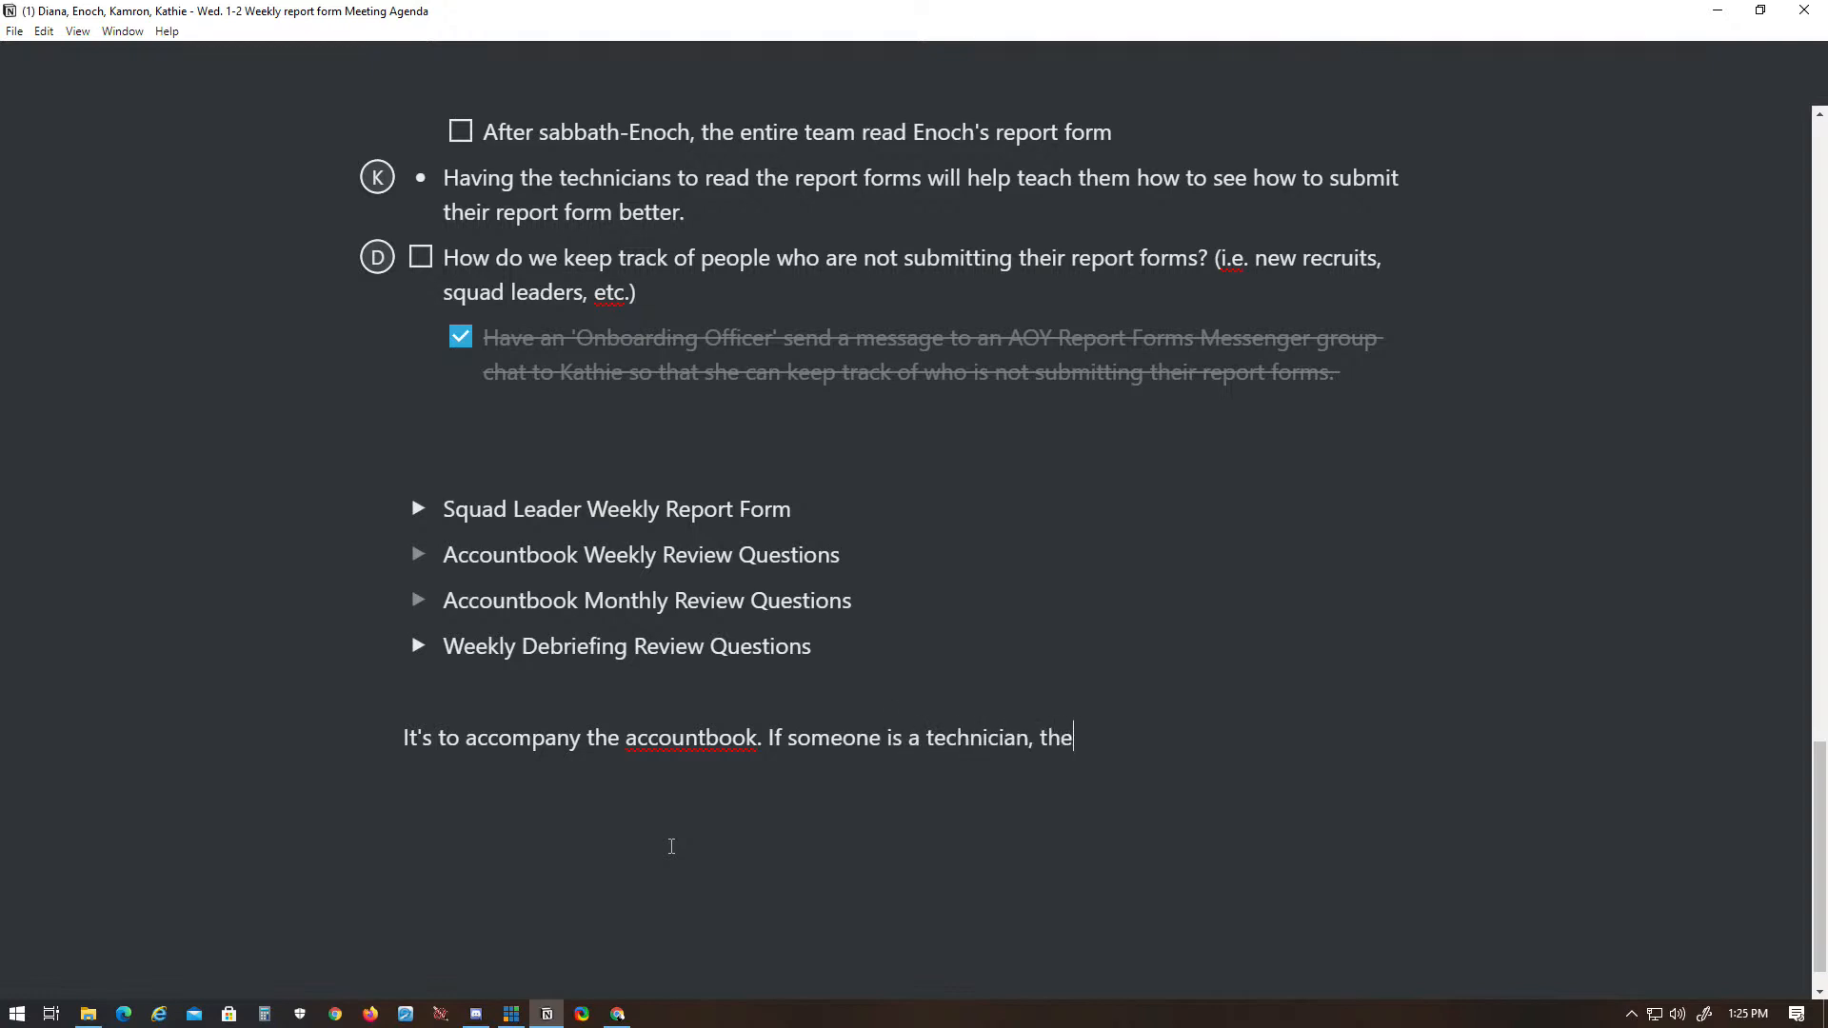
{"action": "type", "text": "y have  a"}
- Complete the note's technician sentence with "have a very niche scope."
{"action": "key", "text": "BackSpace"}
{"action": "key", "text": "BackSpace"}
{"action": "type", "text": "a vary niche s"}
{"action": "key", "text": "BackSpace"}
{"action": "key", "text": "BackSpace"}
{"action": "key", "text": "BackSpace"}
{"action": "key", "text": "BackSpace"}
{"action": "key", "text": "BackSpace"}
{"action": "key", "text": "BackSpace"}
{"action": "key", "text": "BackSpace"}
{"action": "key", "text": "BackSpace"}
{"action": "key", "text": "BackSpace"}
{"action": "key", "text": "BackSpace"}
{"action": "key", "text": "BackSpace"}
{"action": "type", "text": "ery niche scope."}
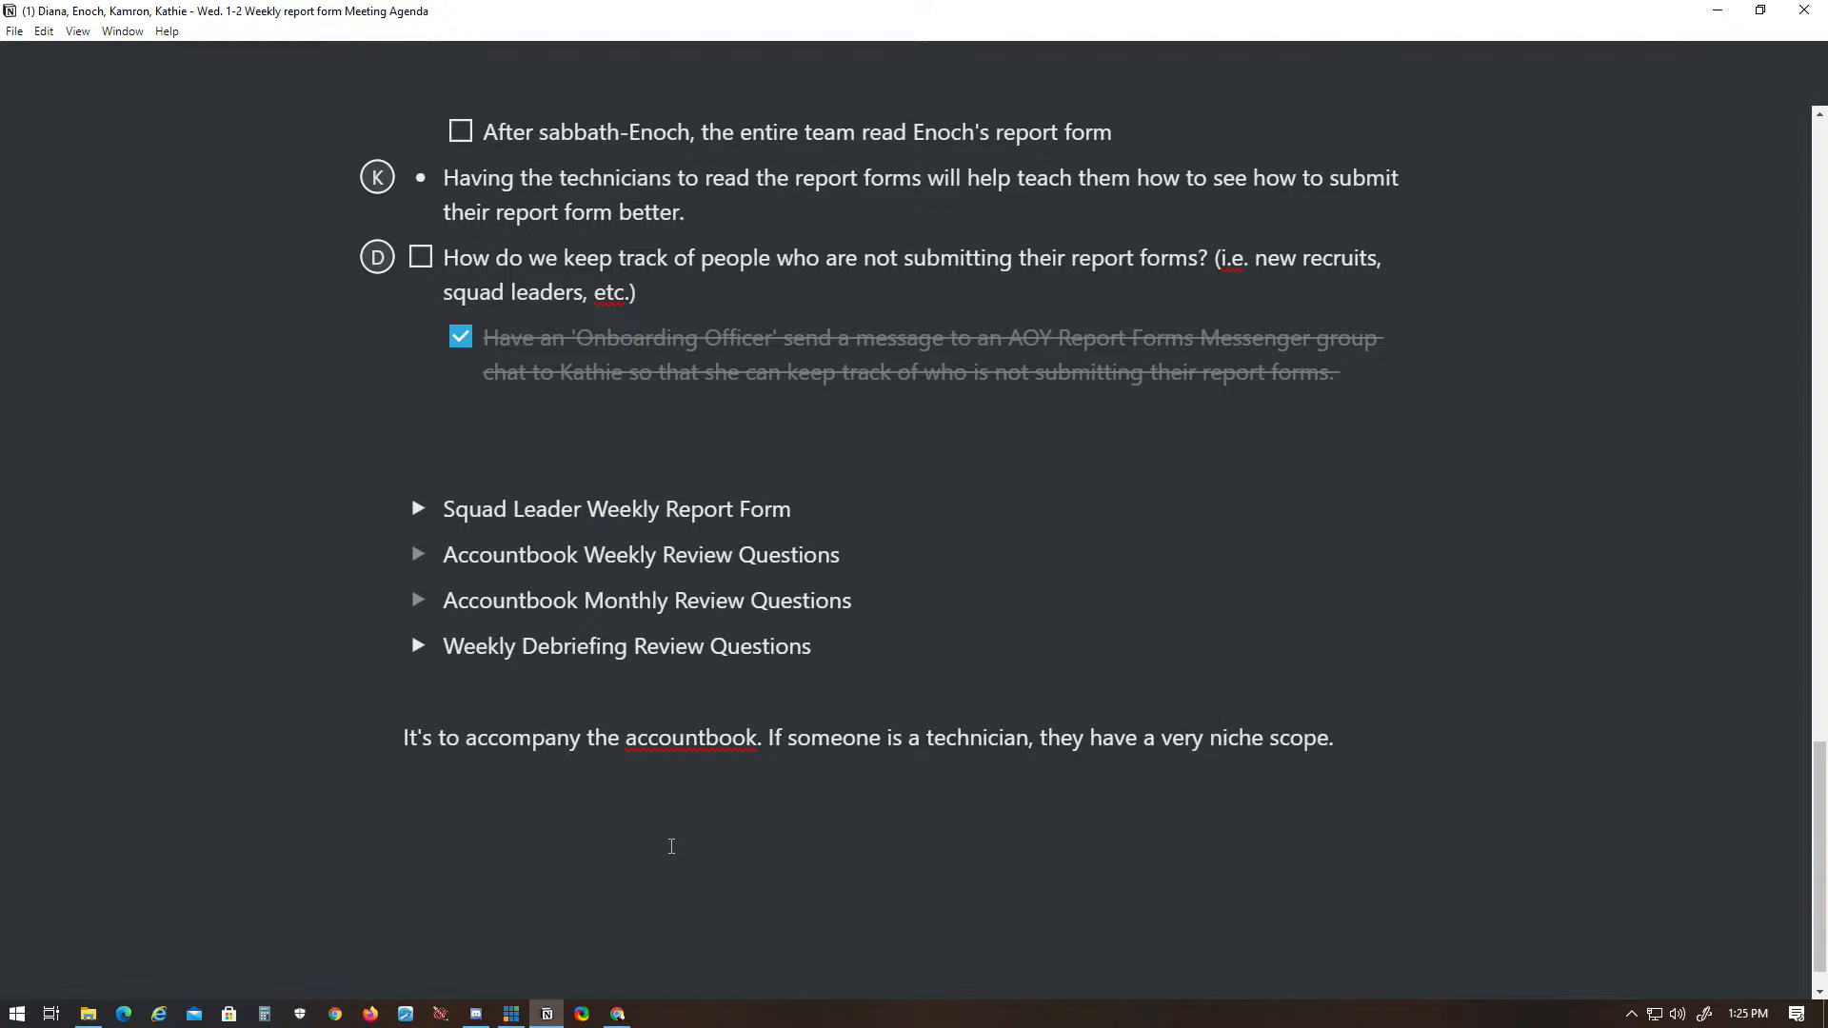
- Review the meeting outcomes and the discussion question checklist above the new note
{"action": "scroll", "coordinate": [1088, 606], "scroll_direction": "up", "scroll_amount": 5}
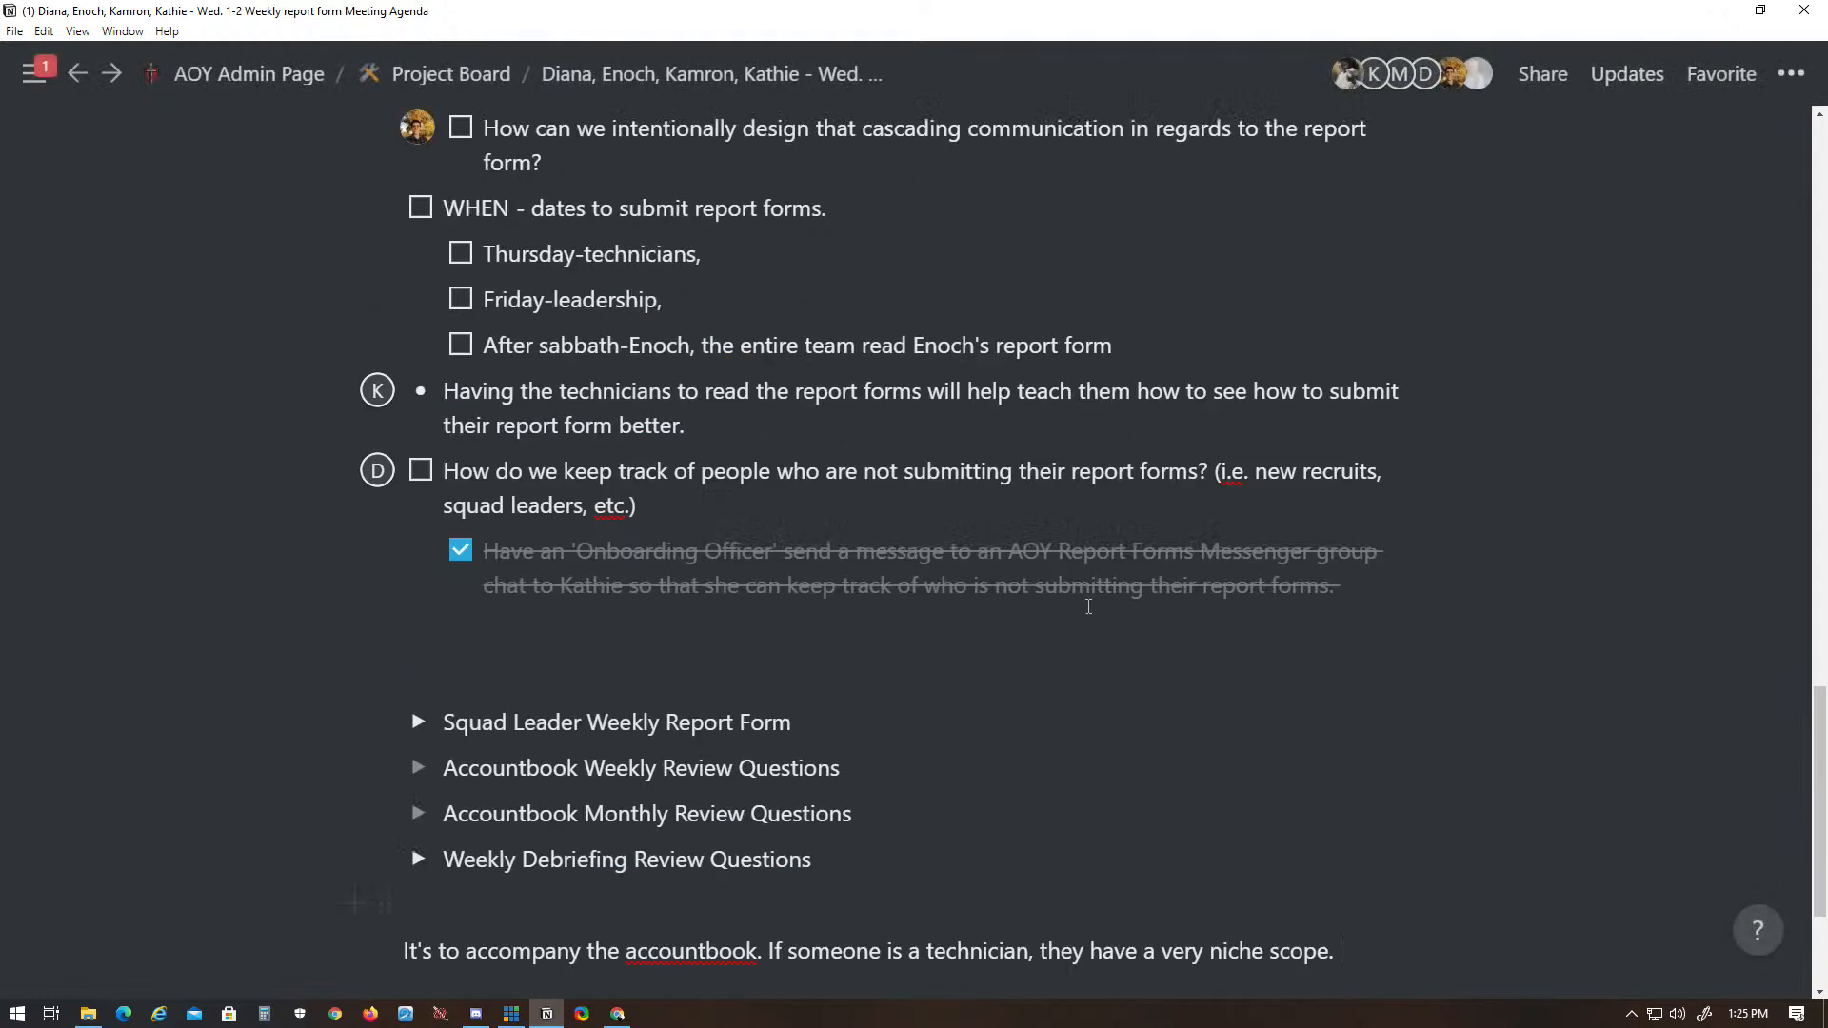
{"action": "scroll", "coordinate": [1089, 607], "scroll_direction": "up", "scroll_amount": 3}
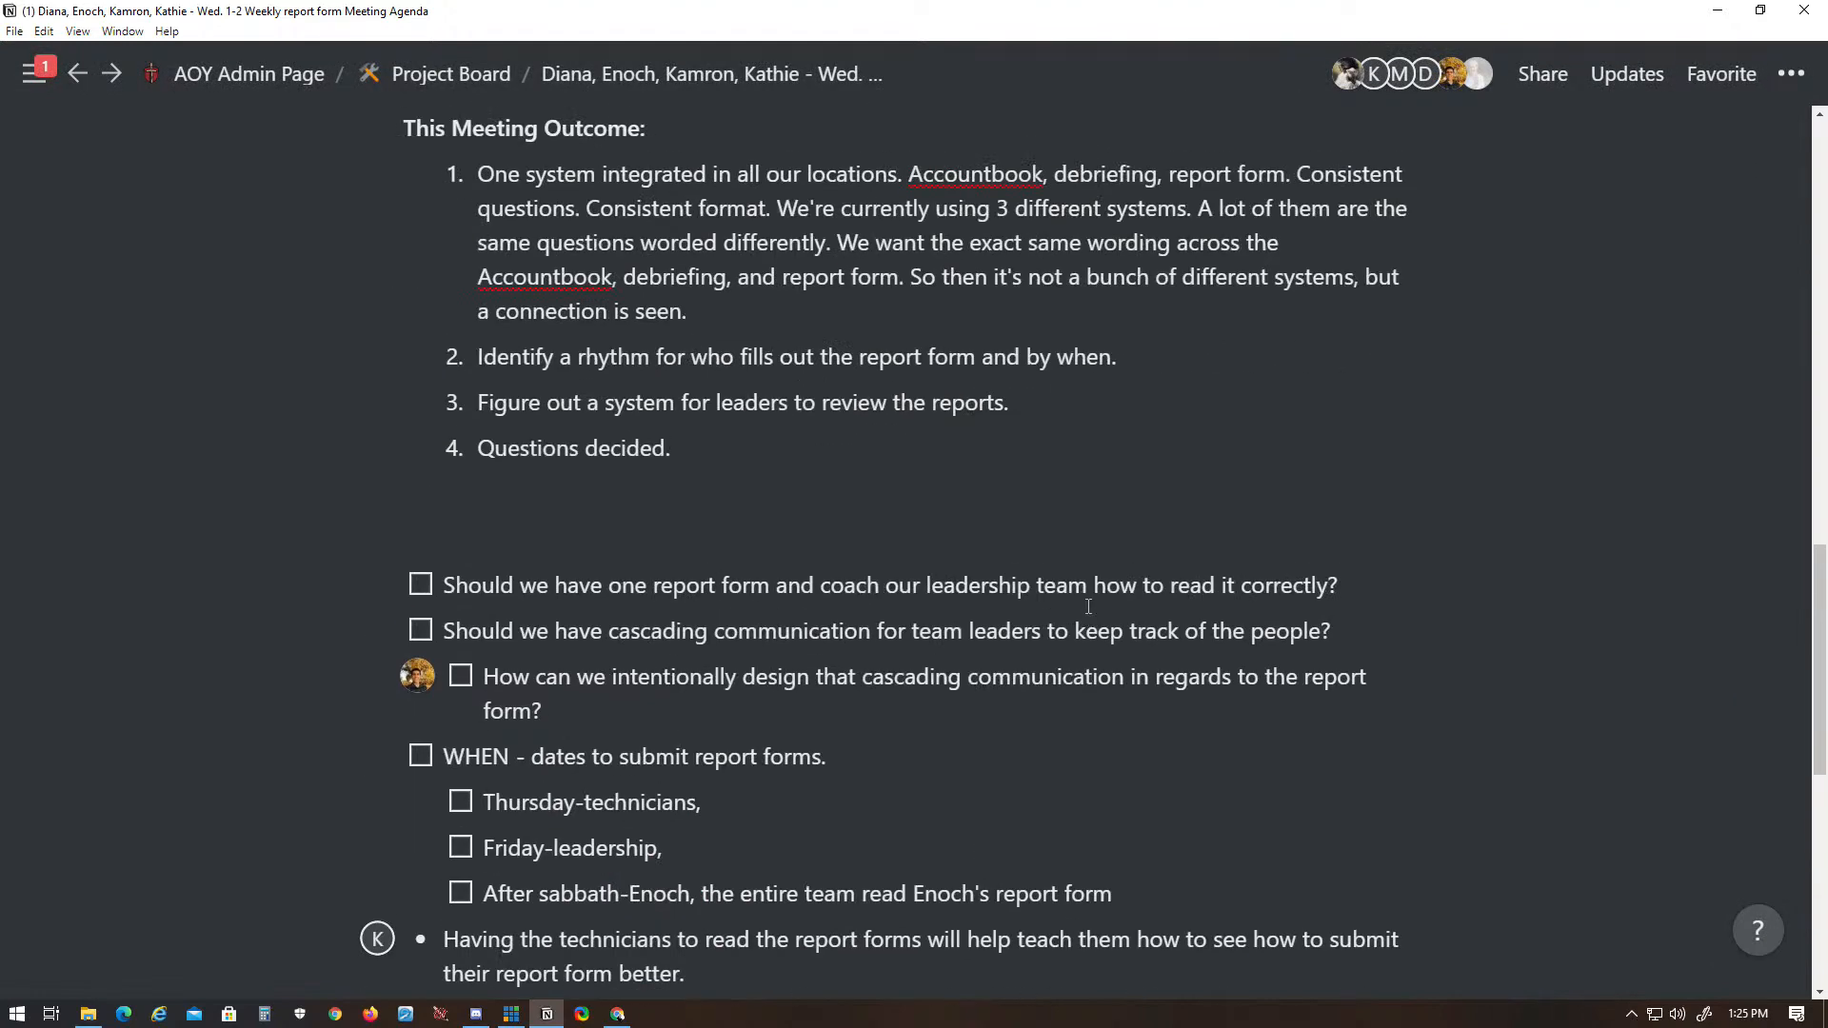
{"action": "scroll", "coordinate": [1088, 607], "scroll_direction": "down", "scroll_amount": 6}
{"action": "scroll", "coordinate": [1088, 606], "scroll_direction": "up", "scroll_amount": 8}
{"action": "scroll", "coordinate": [1089, 607], "scroll_direction": "down", "scroll_amount": 10}
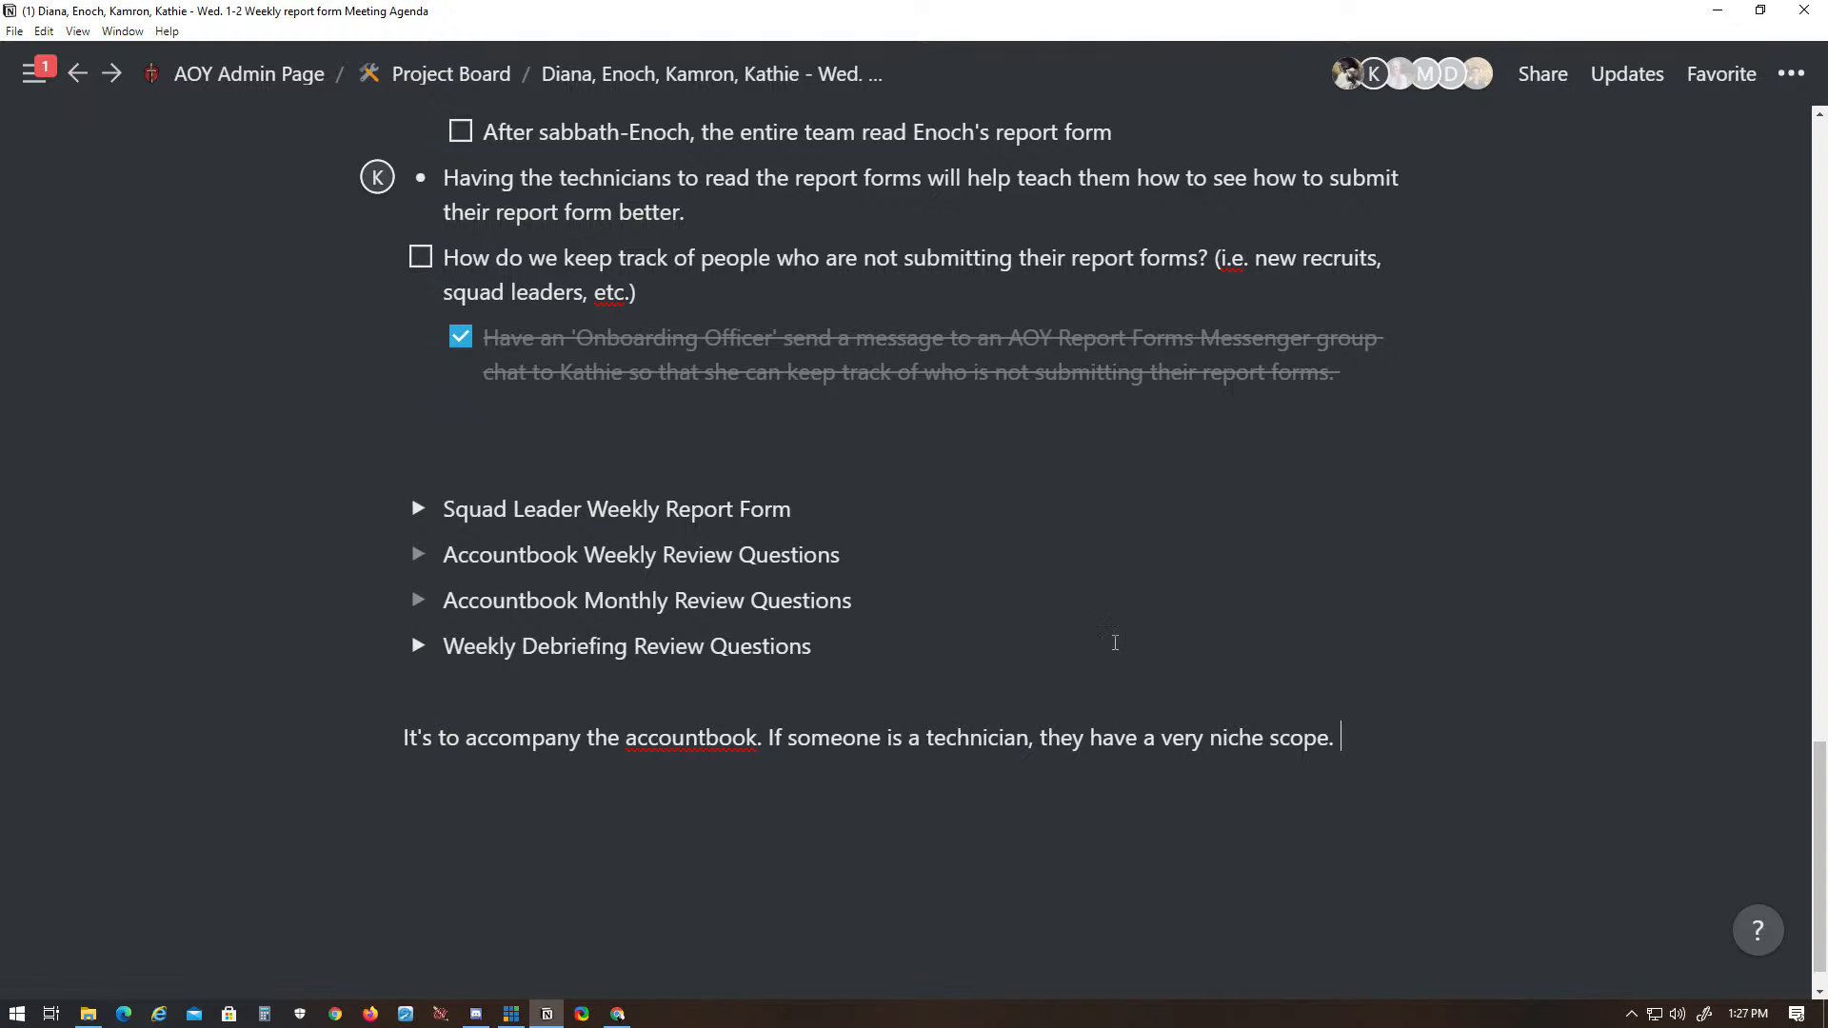
{"action": "scroll", "coordinate": [1115, 643], "scroll_direction": "up", "scroll_amount": 4}
{"action": "scroll", "coordinate": [1383, 749], "scroll_direction": "down", "scroll_amount": 3}
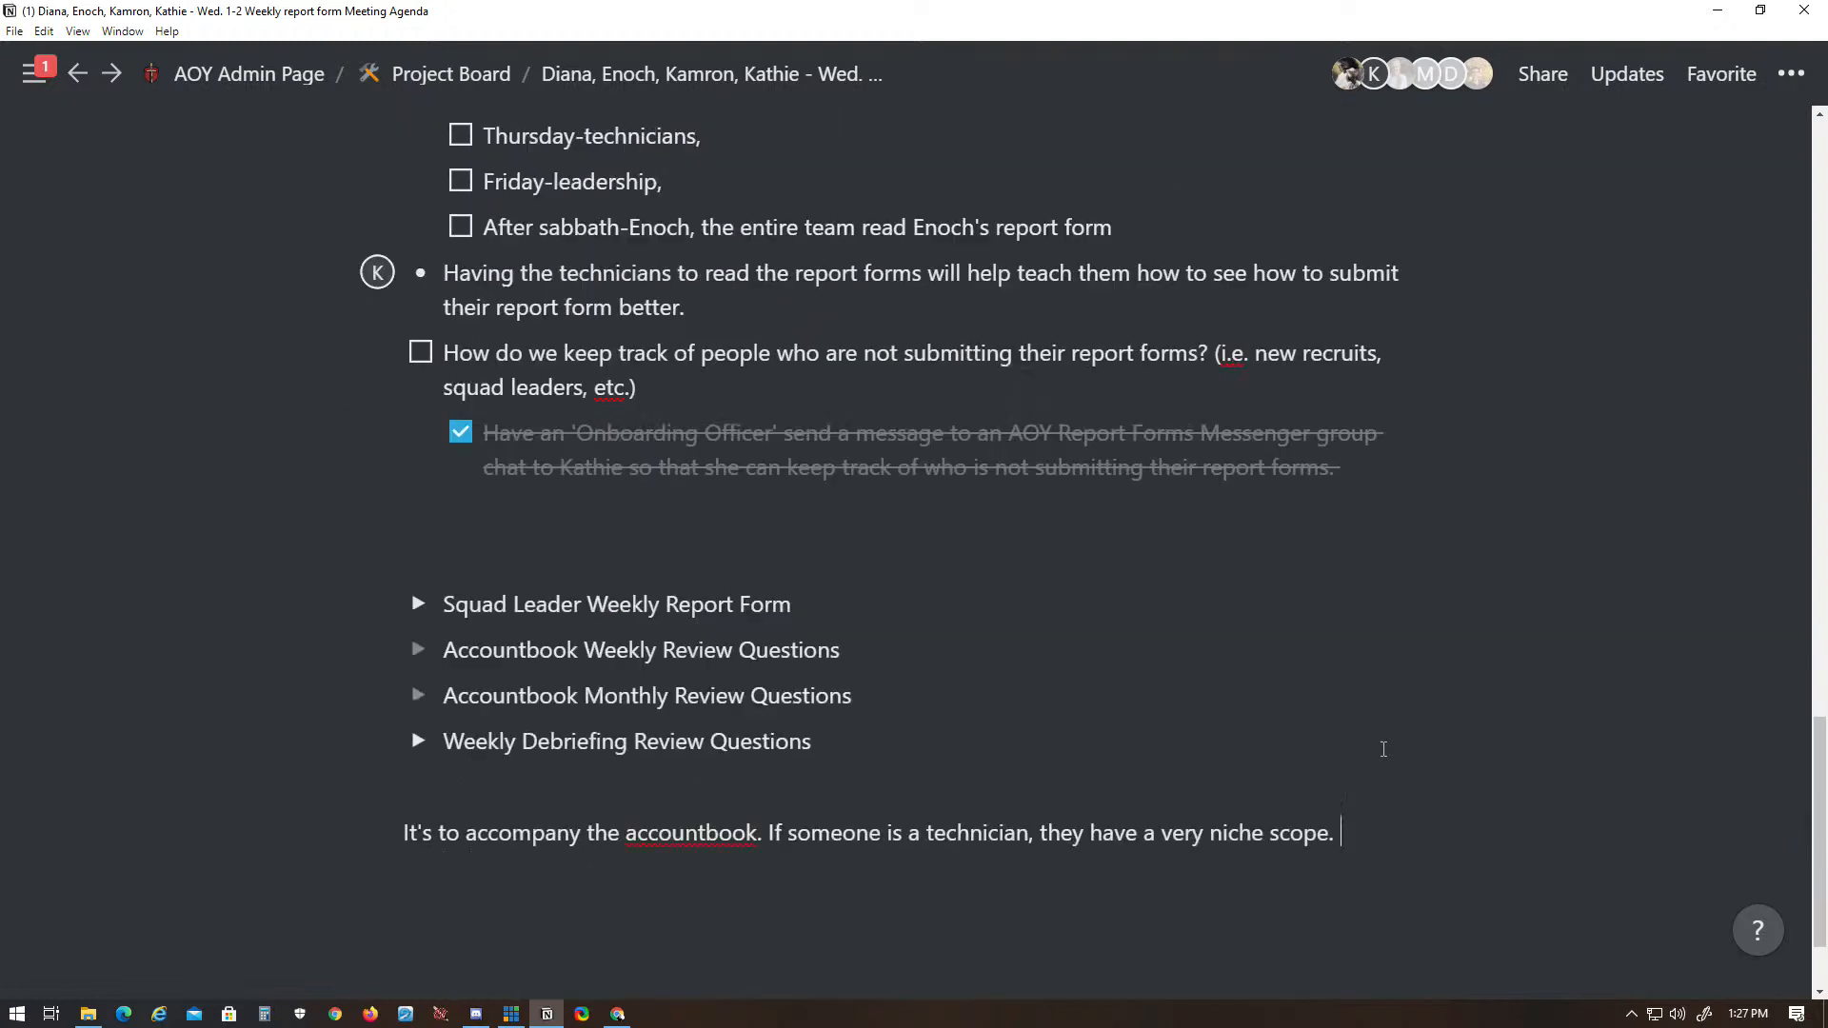
{"action": "key", "text": "Return"}
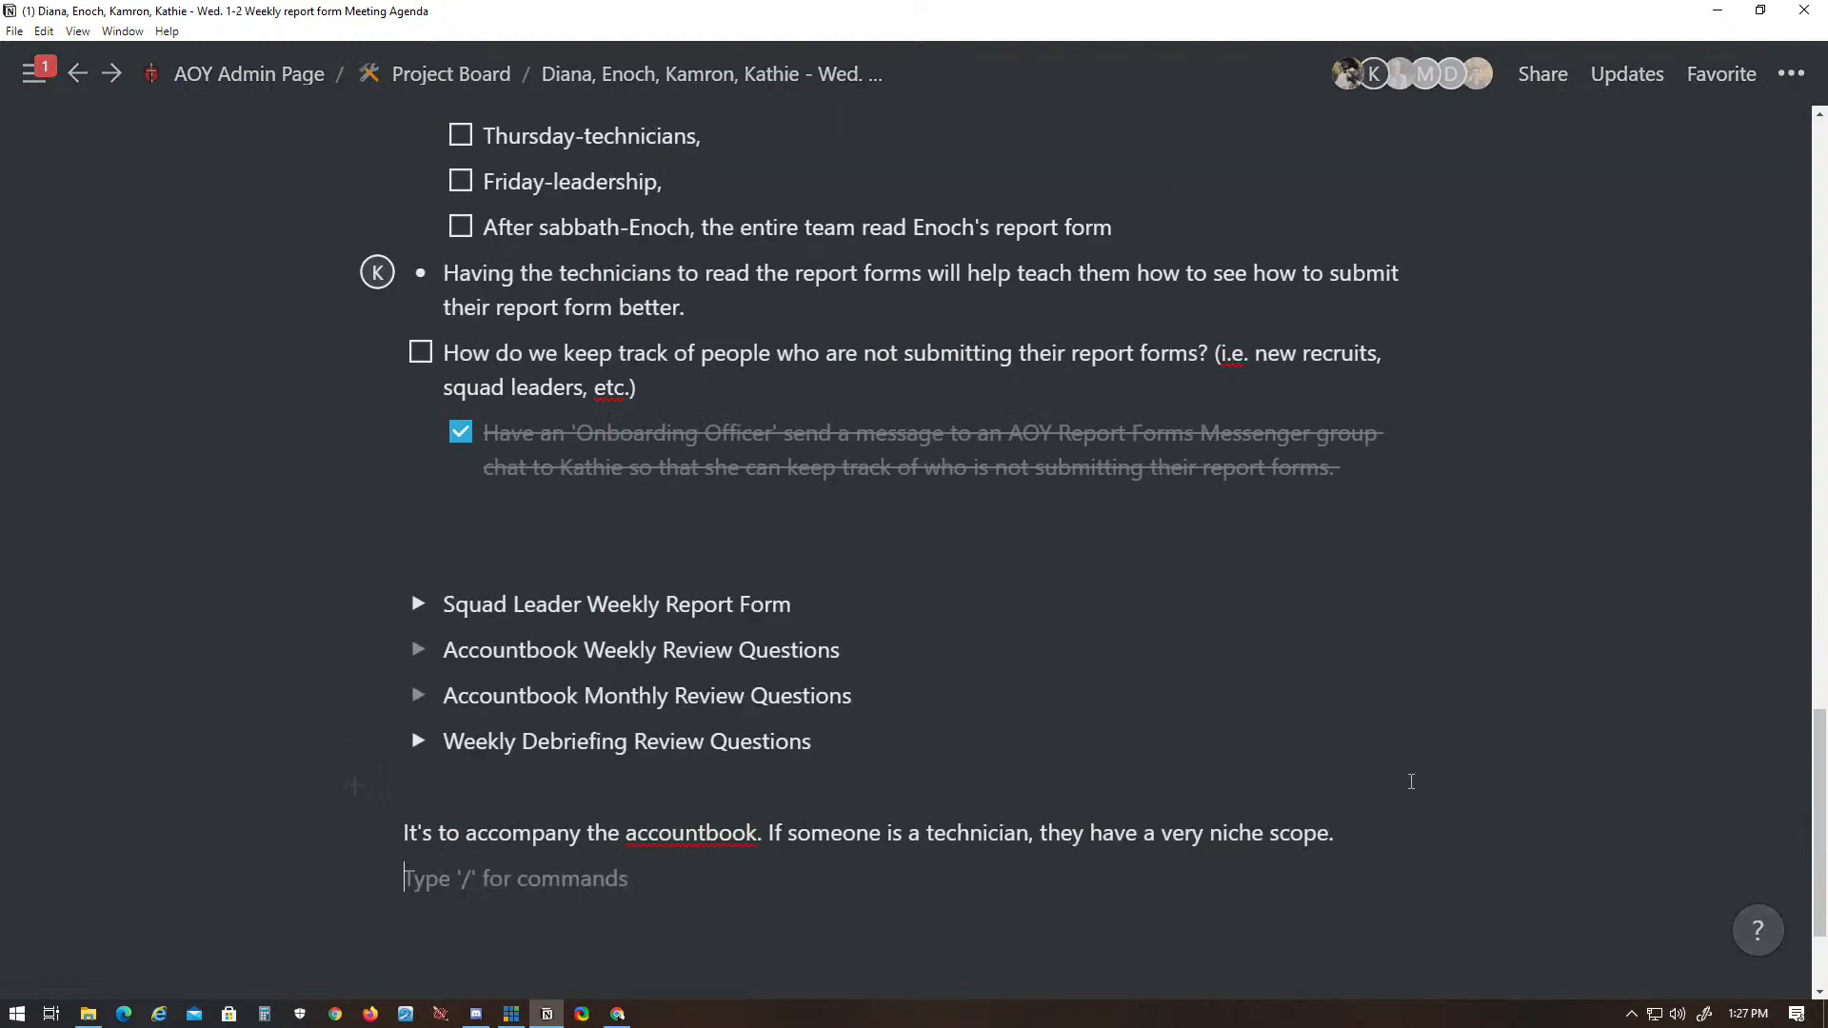
{"action": "type", "text": "Have every"}
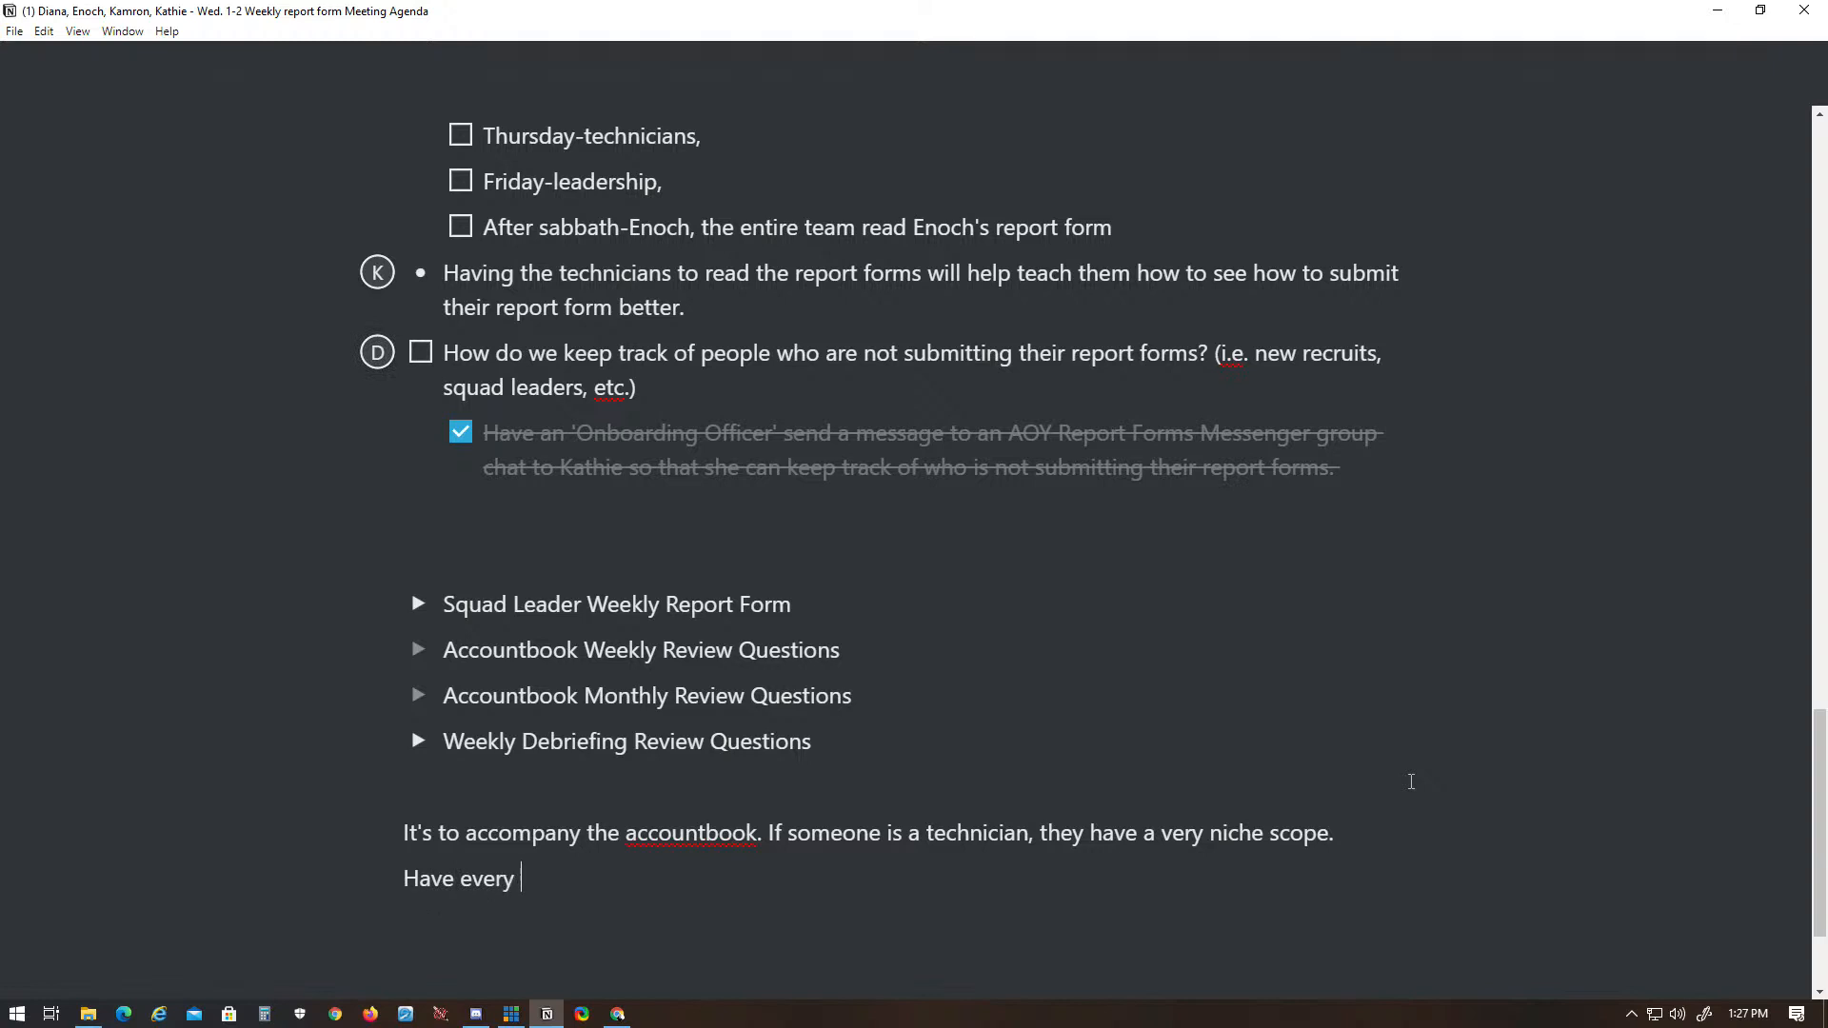
{"action": "key", "text": "BackSpace"}
{"action": "key", "text": "BackSpace"}
{"action": "key", "text": "BackSpace"}
{"action": "key", "text": "BackSpace"}
{"action": "key", "text": "BackSpace"}
{"action": "key", "text": "BackSpace"}
{"action": "key", "text": "BackSpace"}
{"action": "key", "text": "BackSpace"}
{"action": "key", "text": "BackSpace"}
{"action": "key", "text": "BackSpace"}
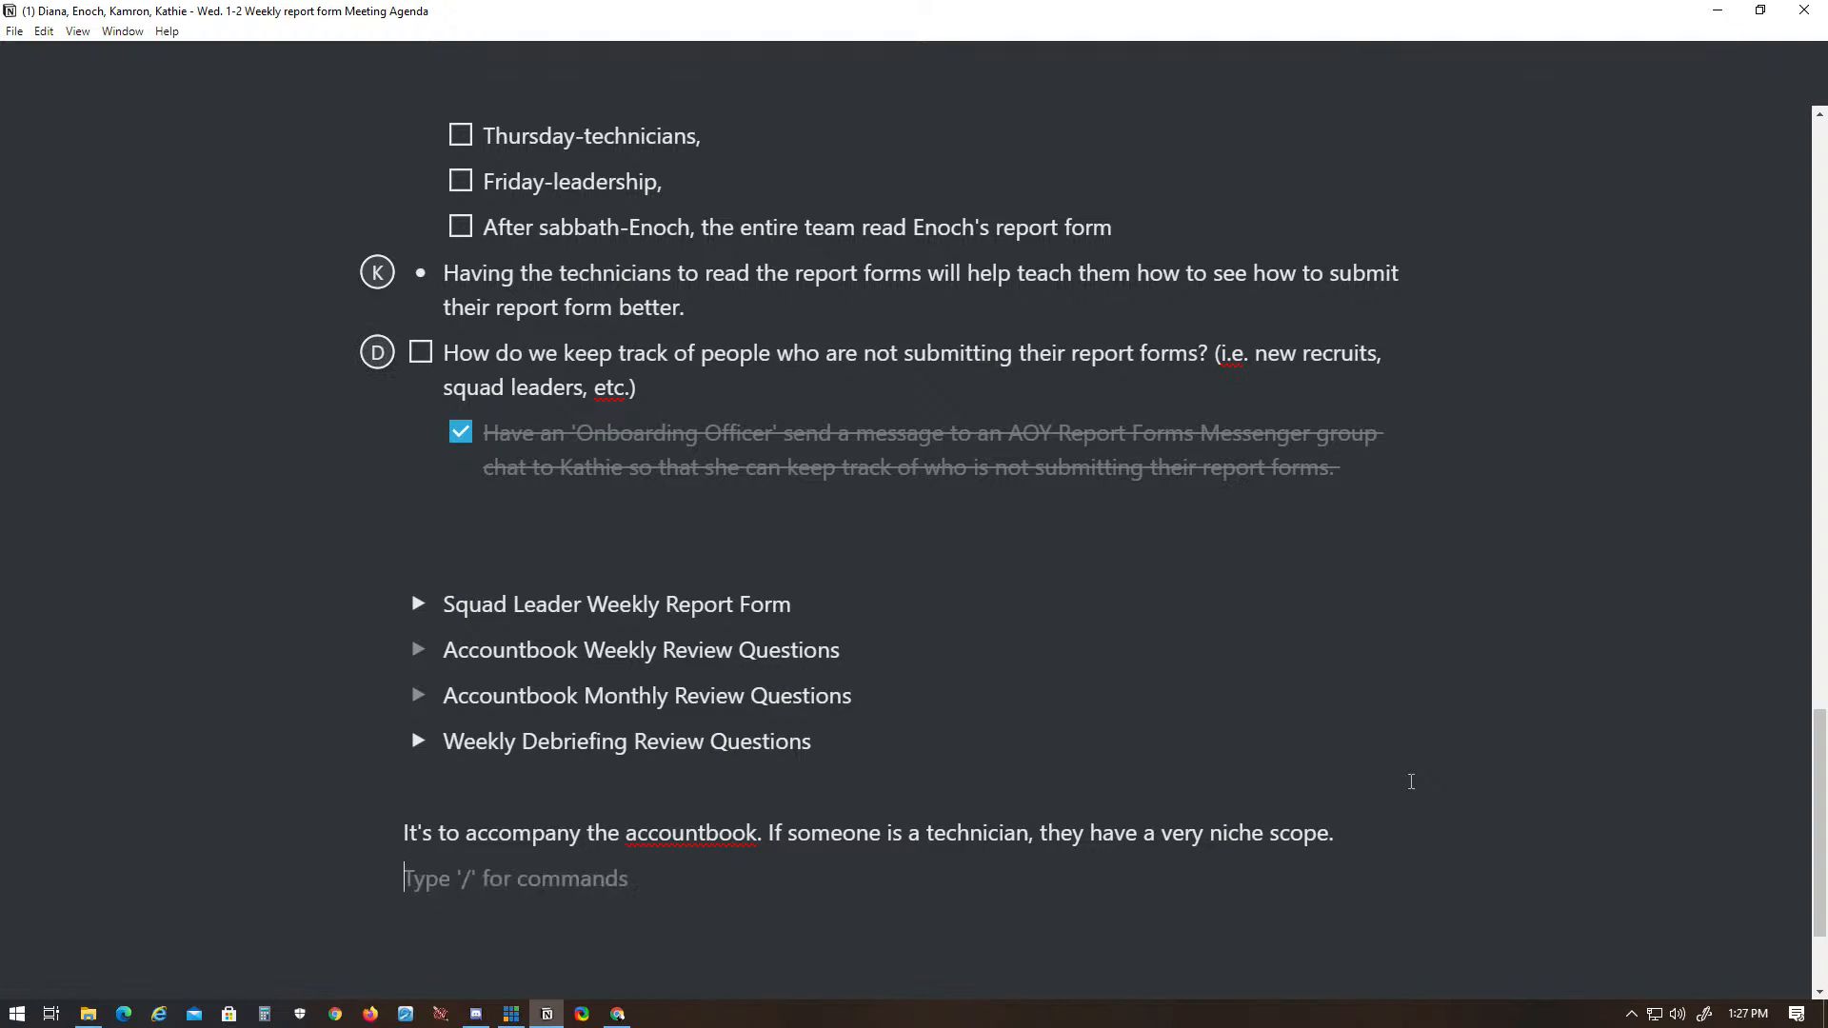
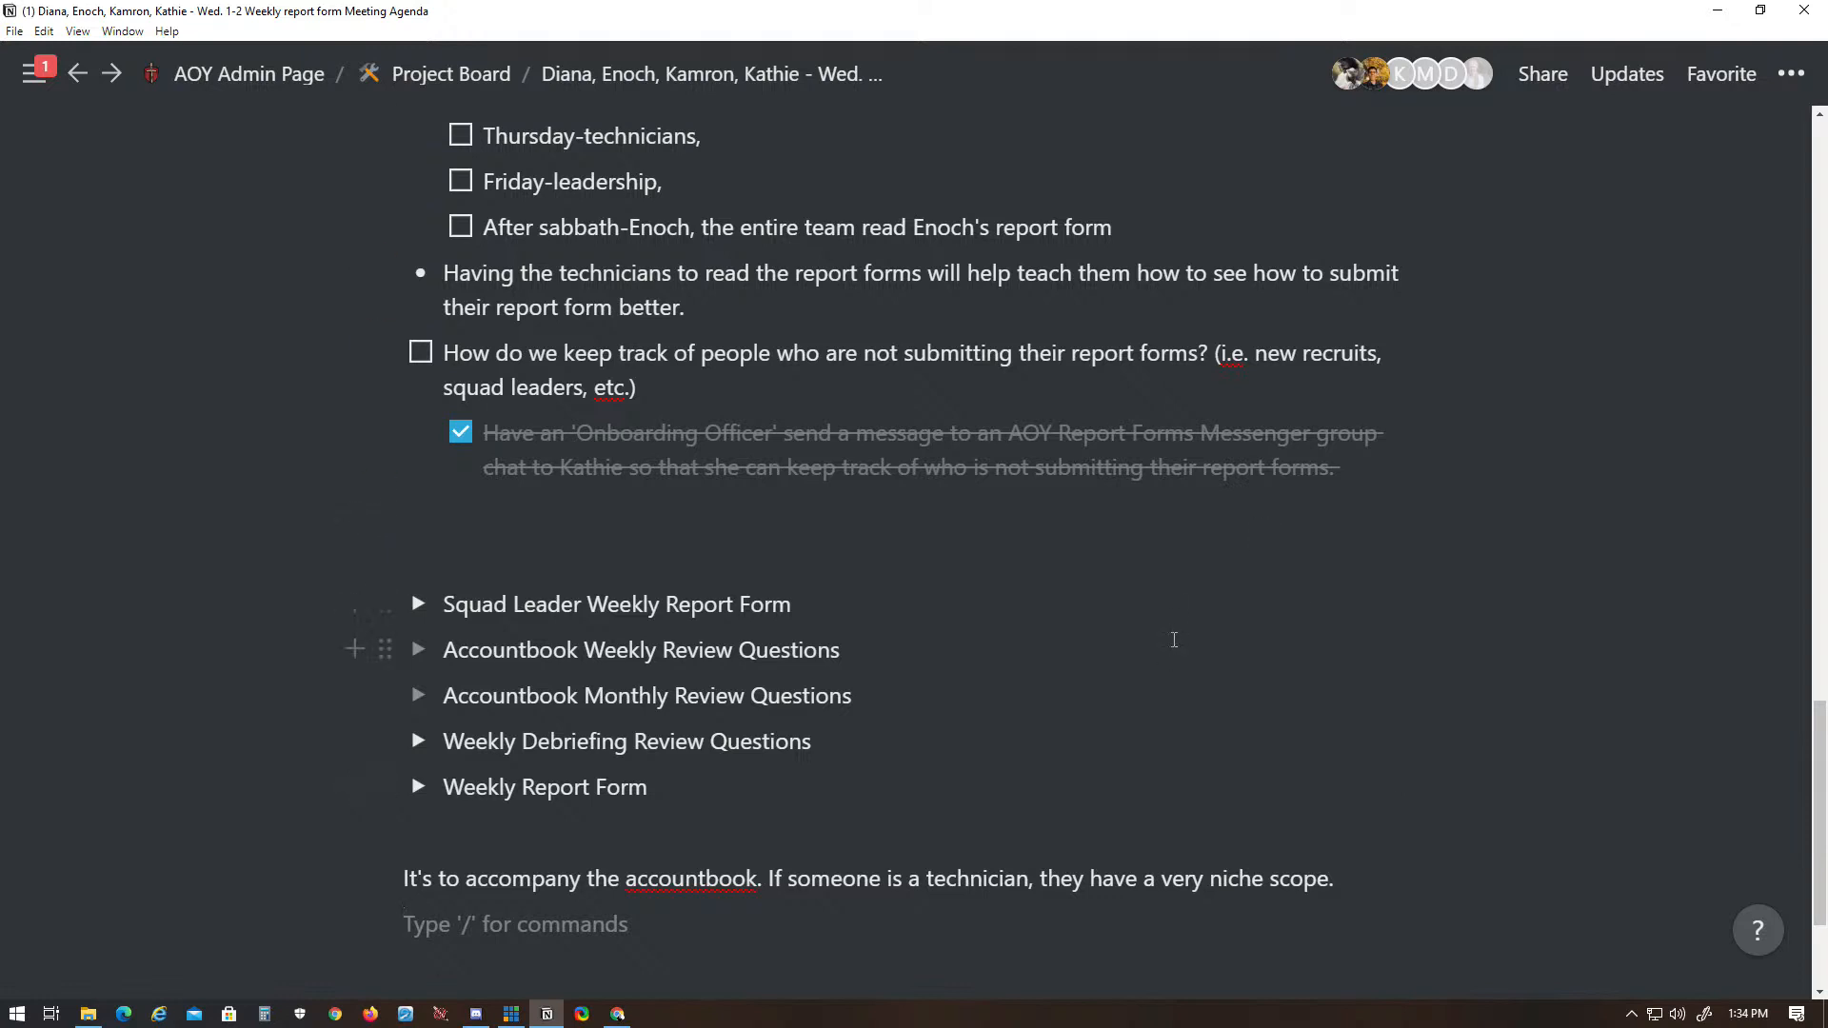
- Expand the Weekly Report Form toggle and add "1. What have you accomplished this week?" below its team checkbox item, copied from the browser
{"action": "left_click", "coordinate": [417, 786]}
{"action": "scroll", "coordinate": [706, 817], "scroll_direction": "down", "scroll_amount": 3}
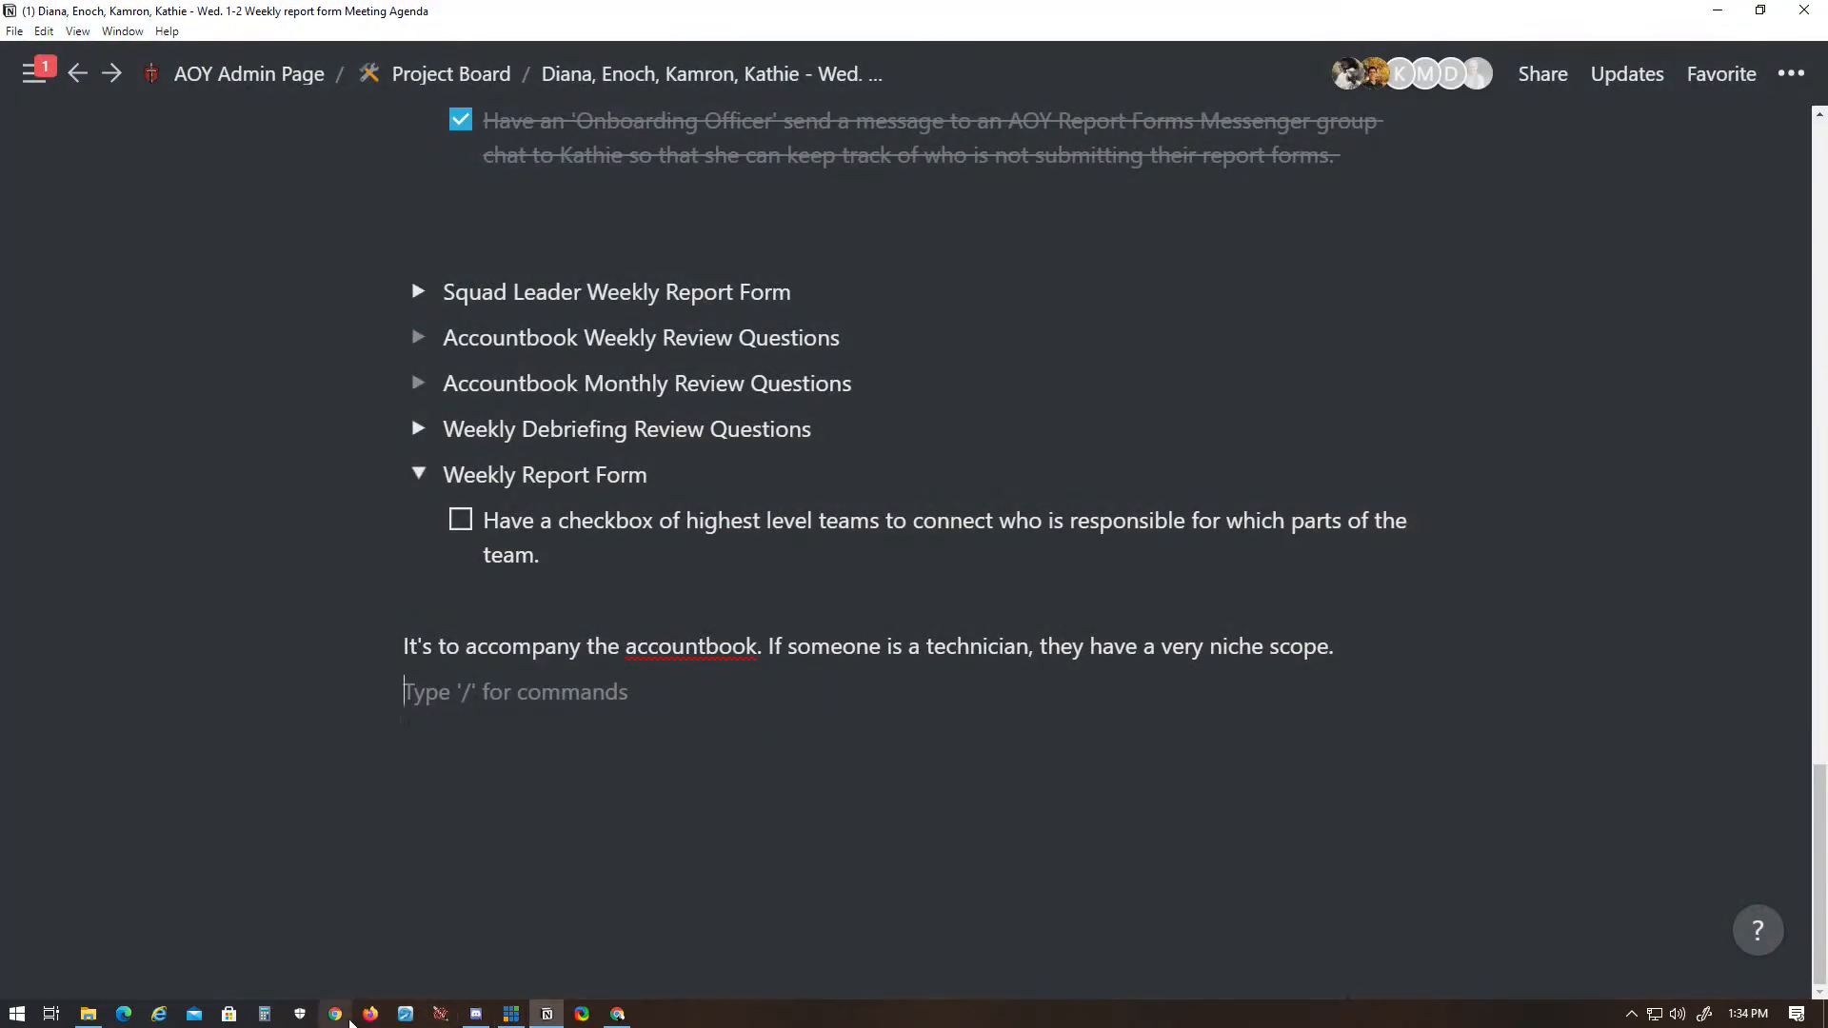
{"action": "left_click", "coordinate": [372, 1017]}
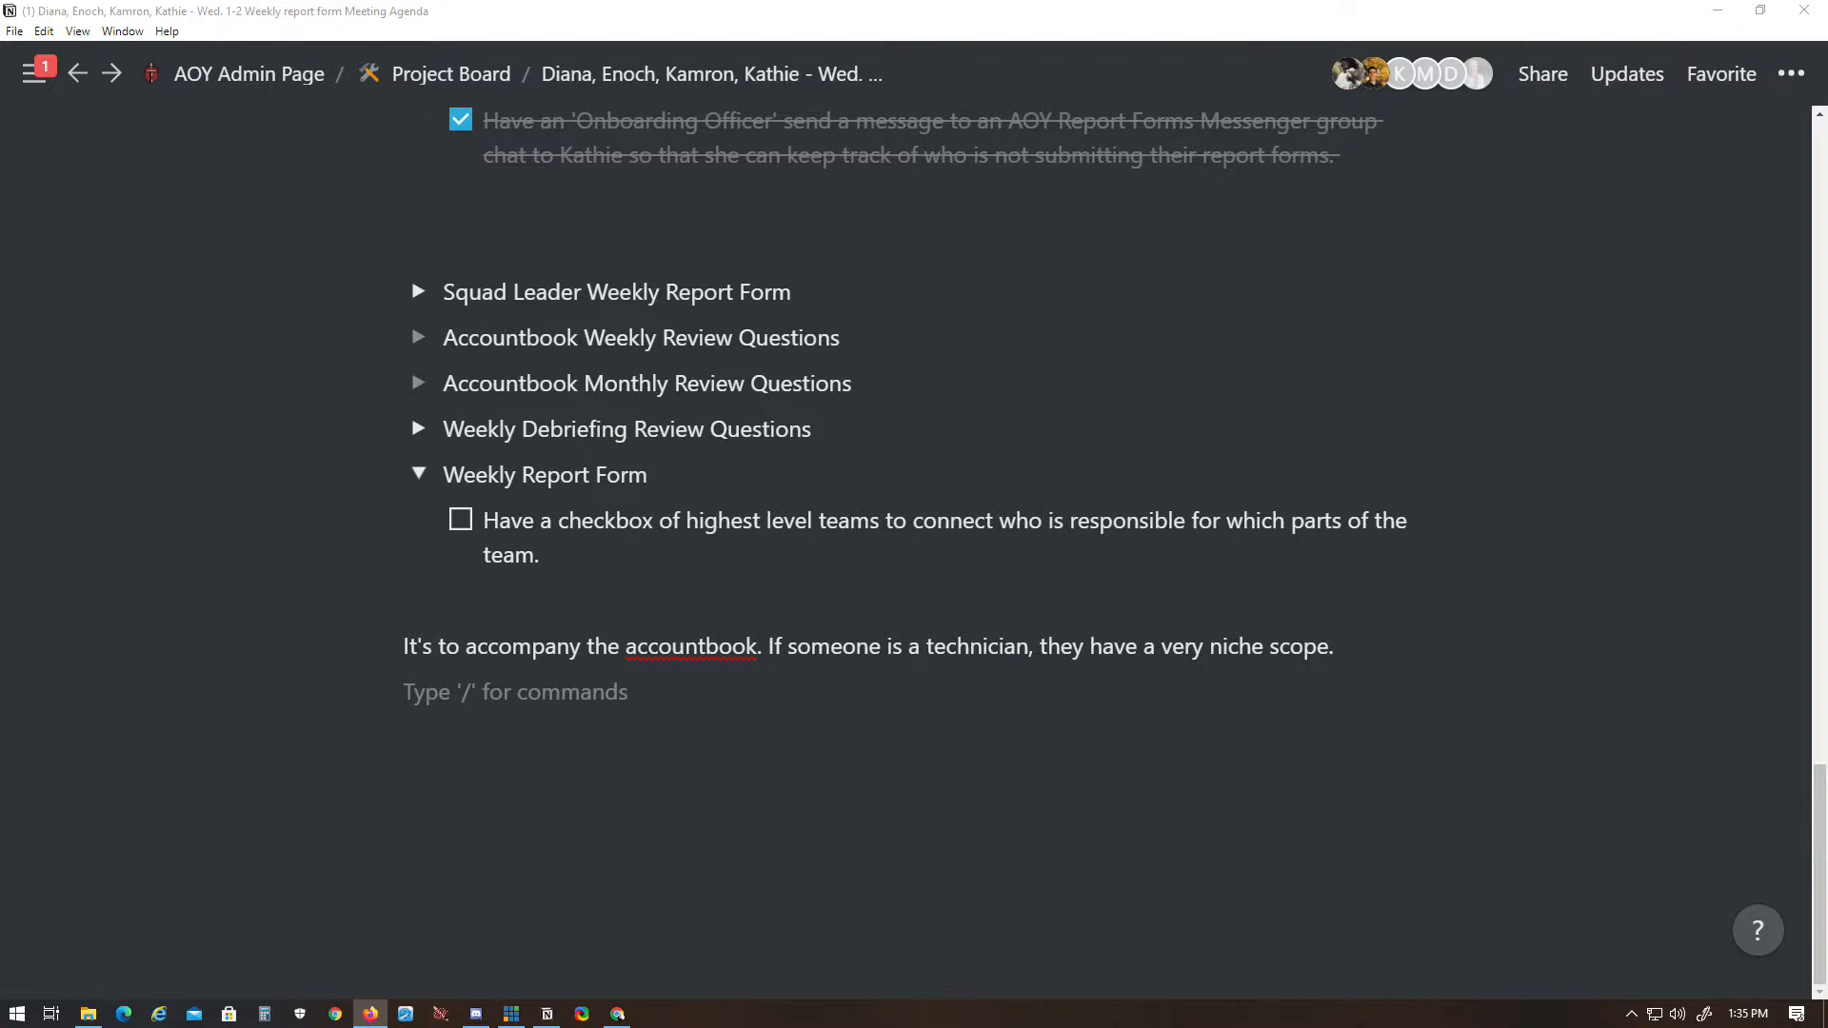
{"action": "left_click", "coordinate": [628, 552]}
{"action": "key", "text": "Return"}
{"action": "type", "text": "1. What have you accomplished this week?"}
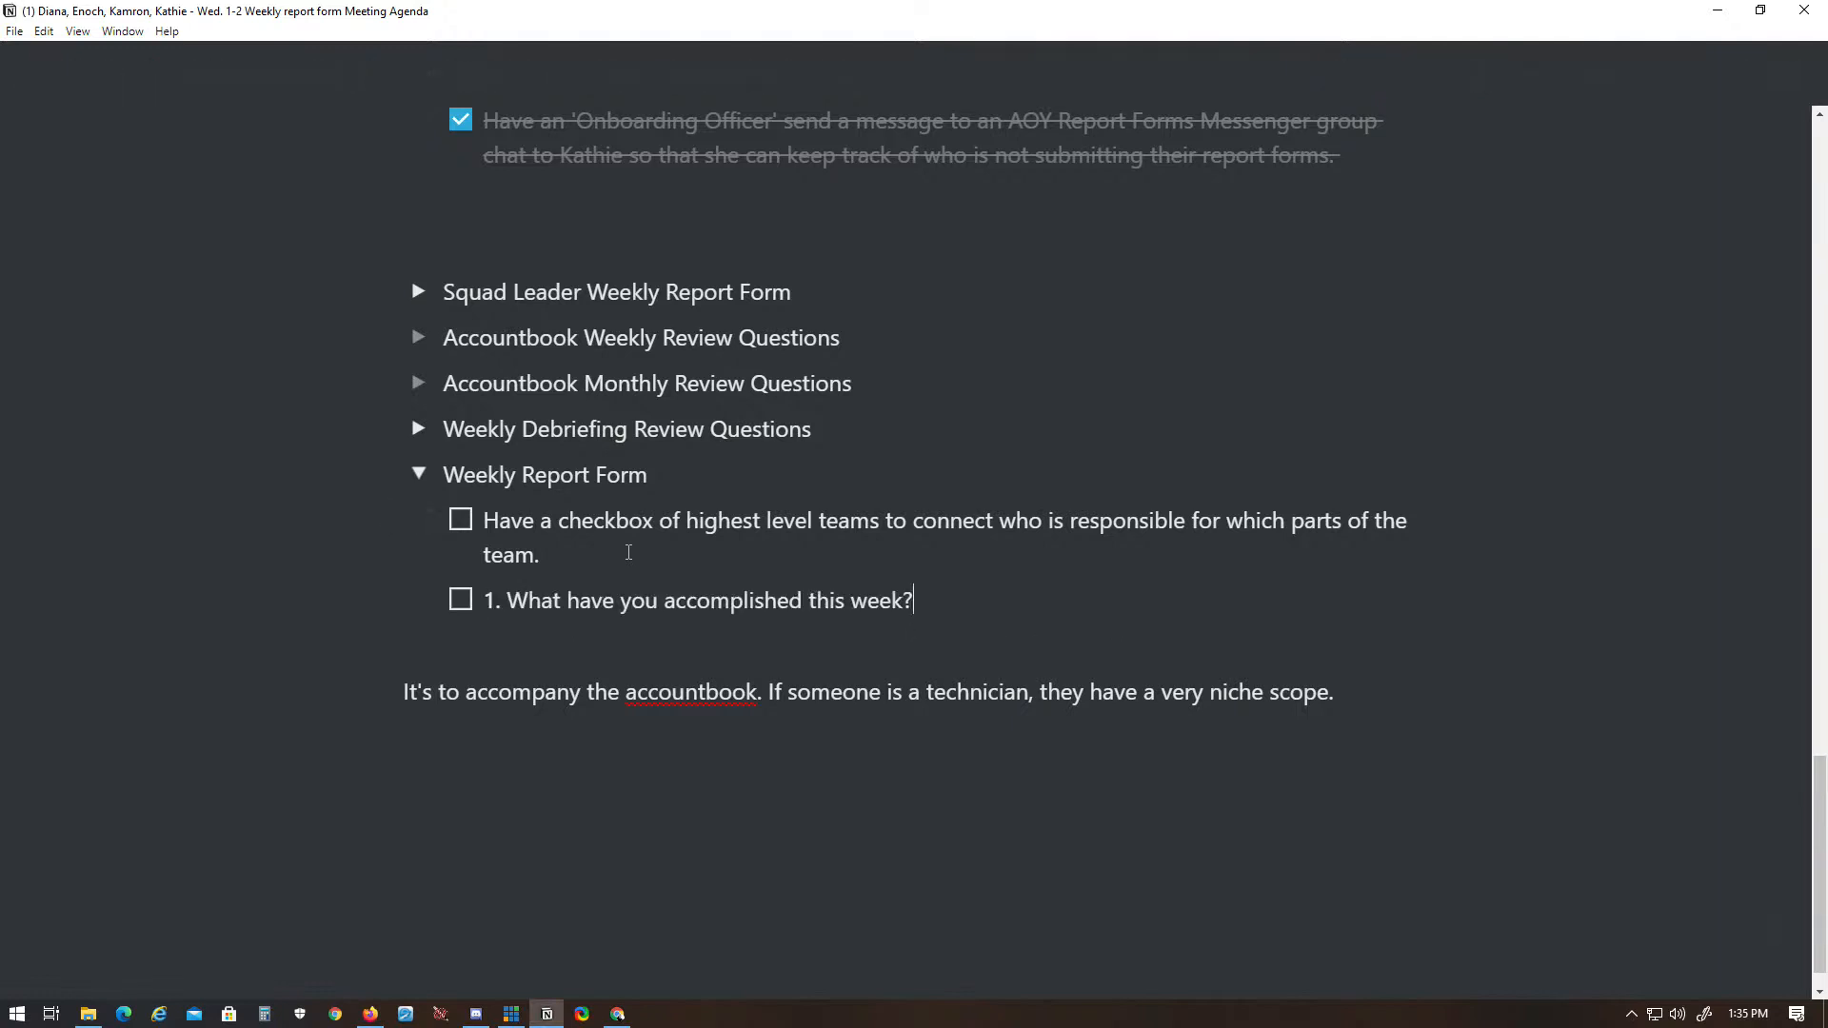
- Convert the "What have you accomplished this week?" to-do into item 1 of a numbered list, without the extra leading space
{"action": "key", "text": "Home"}
{"action": "key", "text": "BackSpace"}
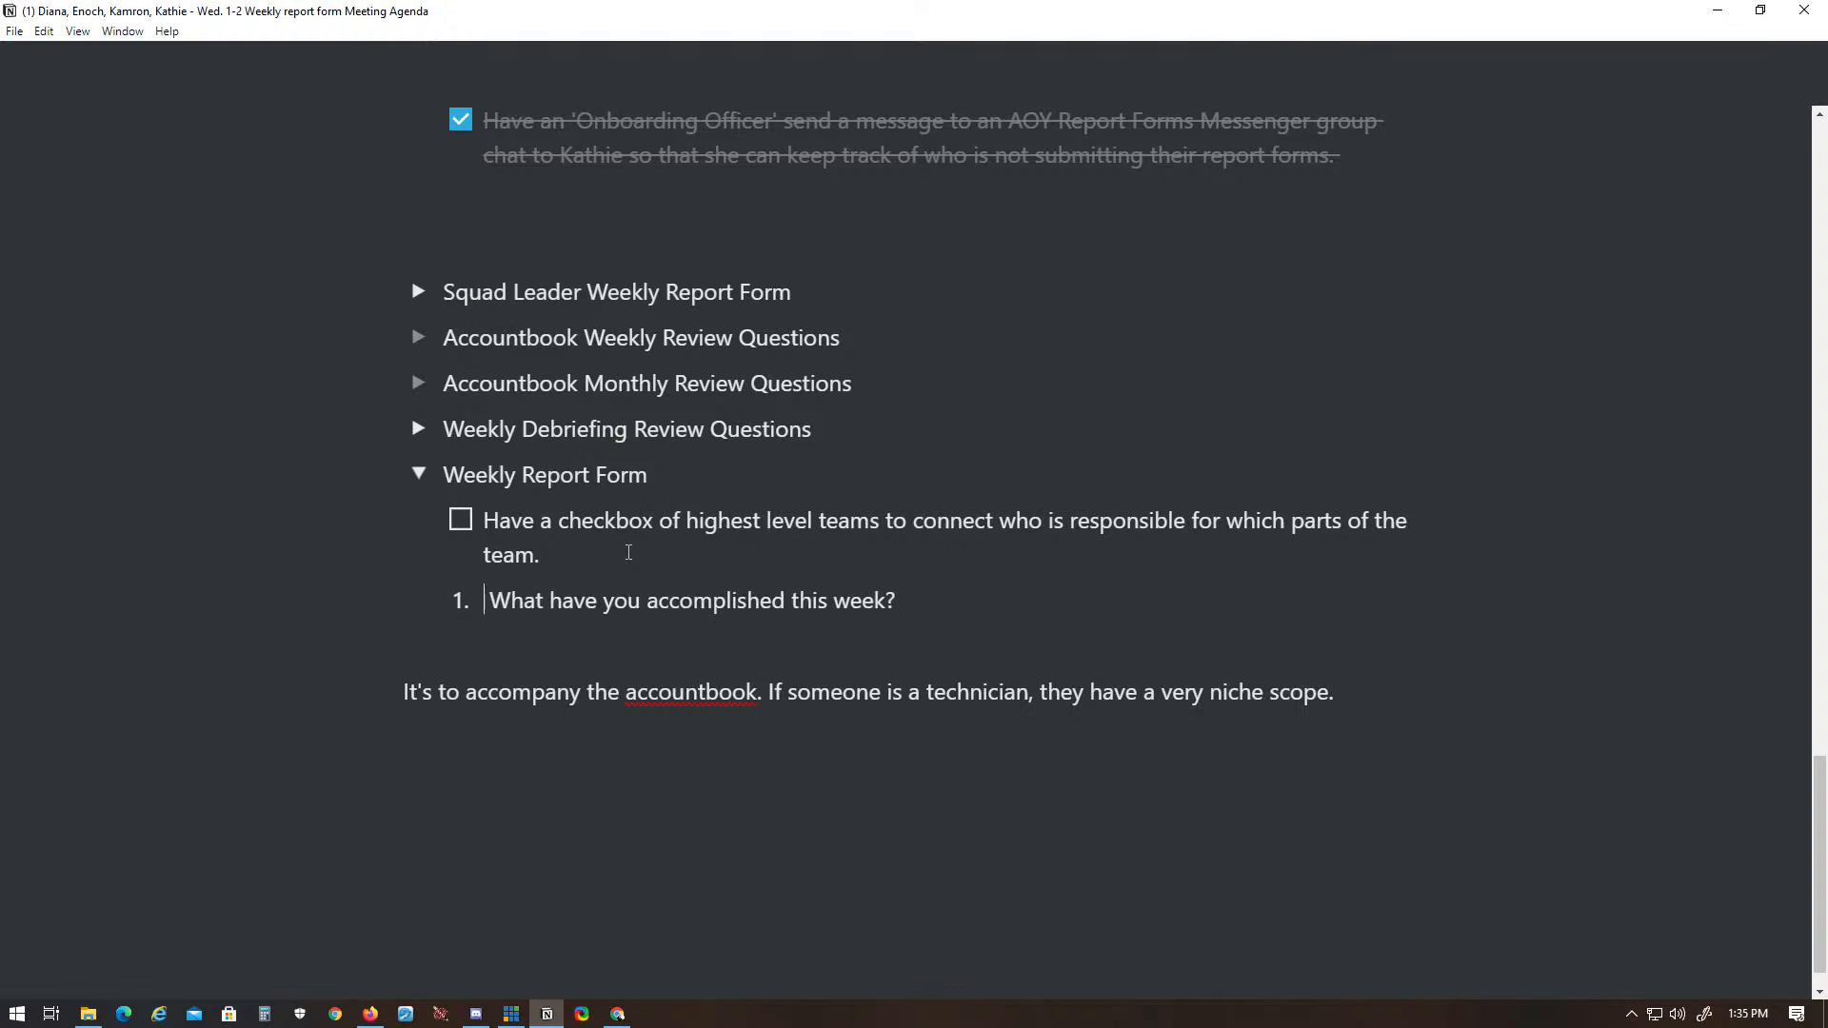
{"action": "key", "text": "BackSpace"}
{"action": "type", "text": "1."}
{"action": "left_click", "coordinate": [945, 619]}
- Add "What do you intend to work on next week?" as item 2 of the Weekly Report Form list
{"action": "key", "text": "alt+Tab"}
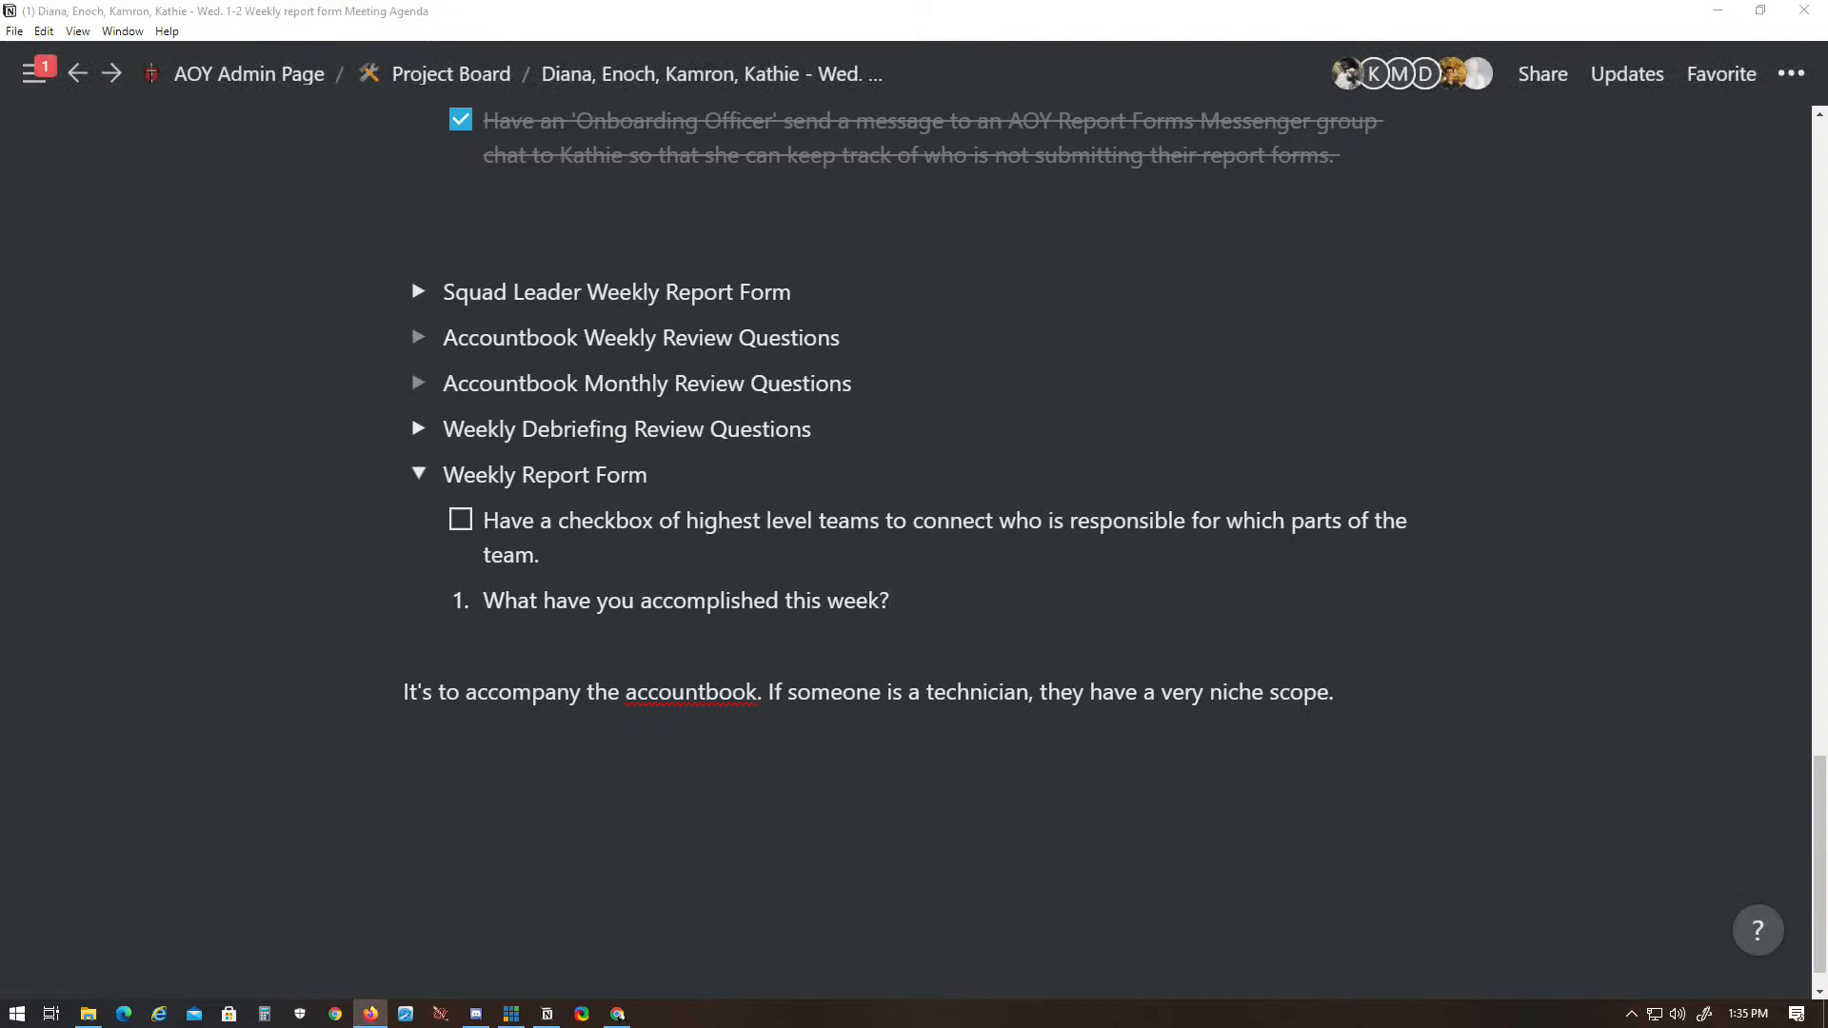
{"action": "key", "text": "alt+Tab"}
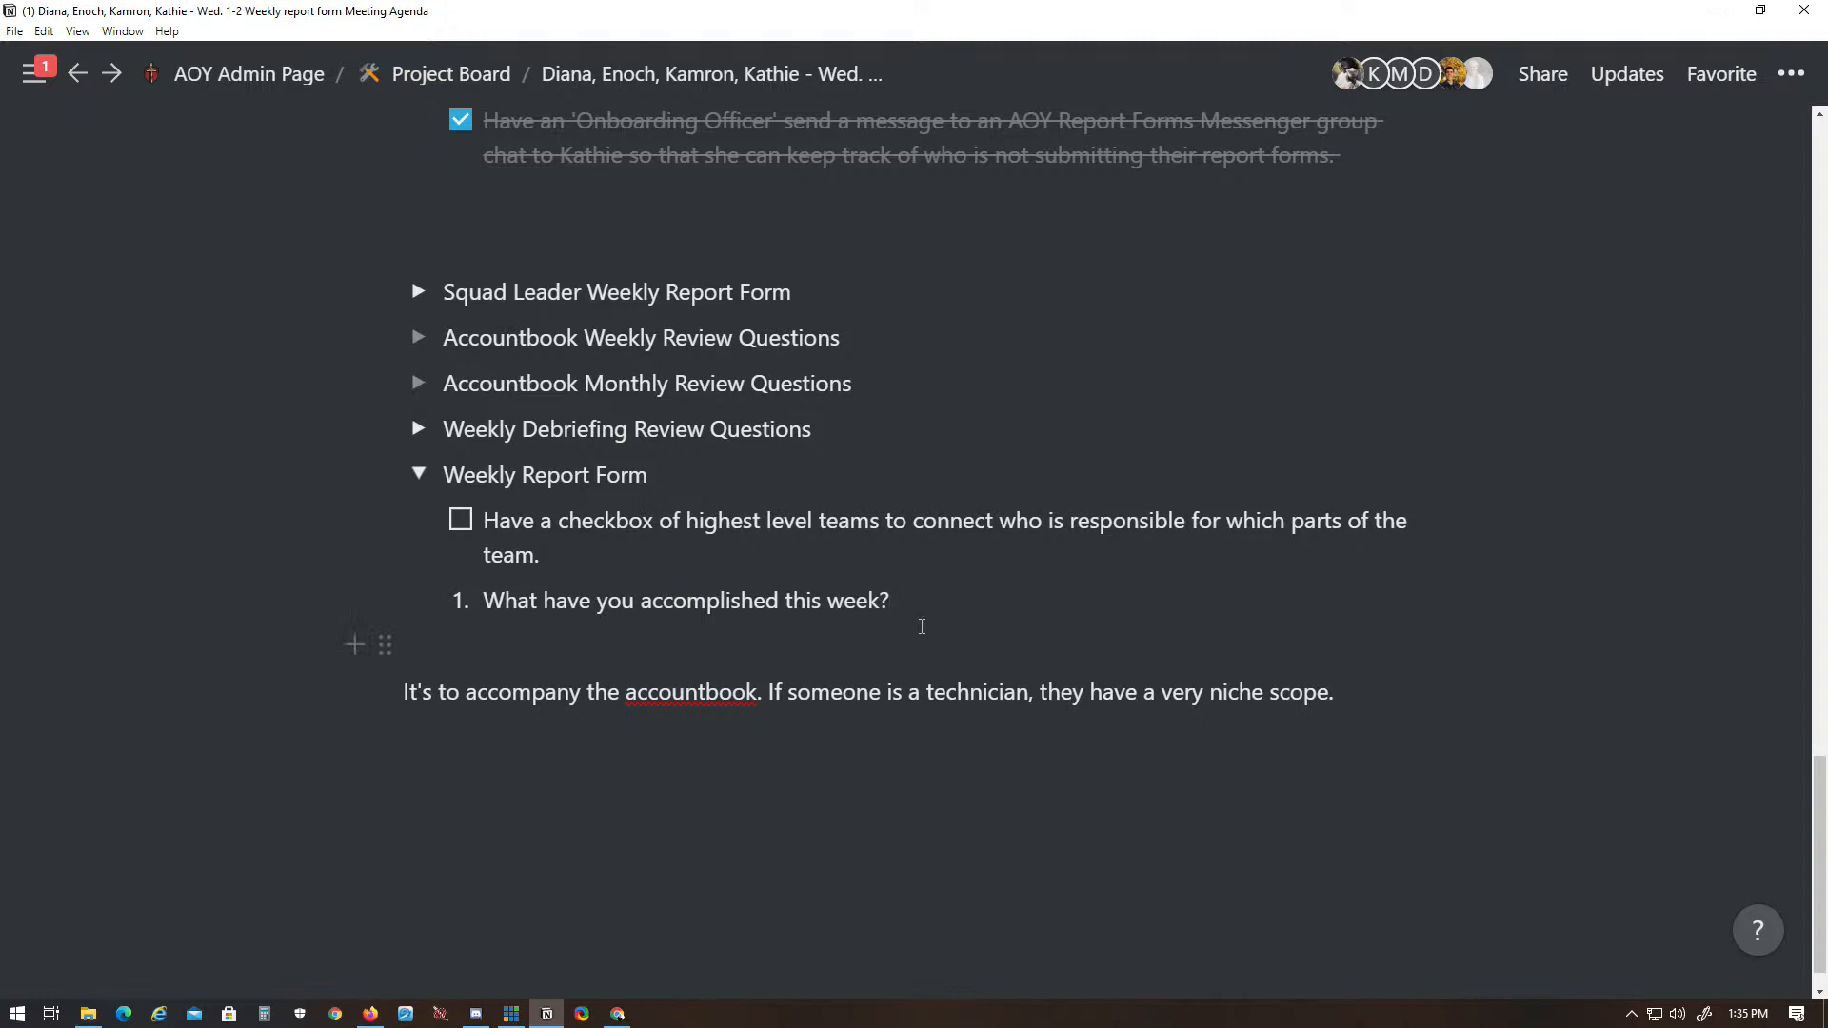
{"action": "key", "text": "Return"}
{"action": "type", "text": "What do you intend to work on next week?"}
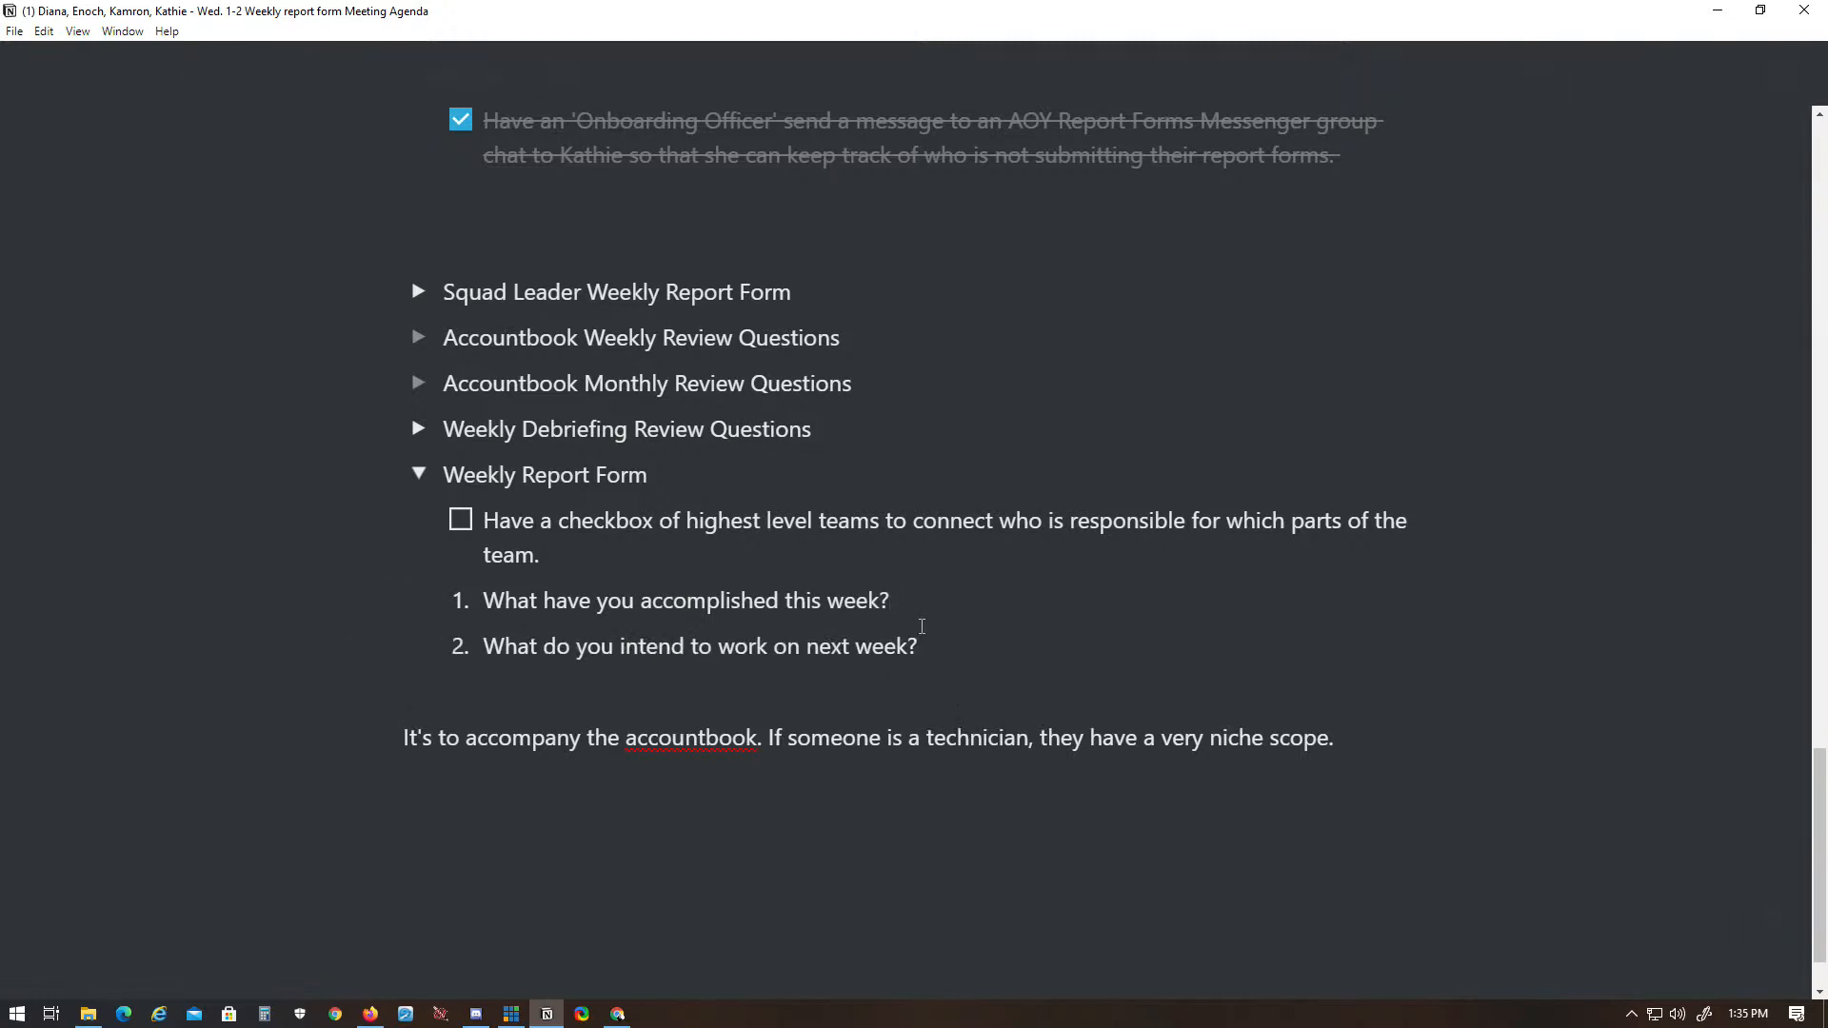
- Add "Is there anything you need help with? Do you have any questions for us?" as item 3, copied from the browser
{"action": "key", "text": "Return"}
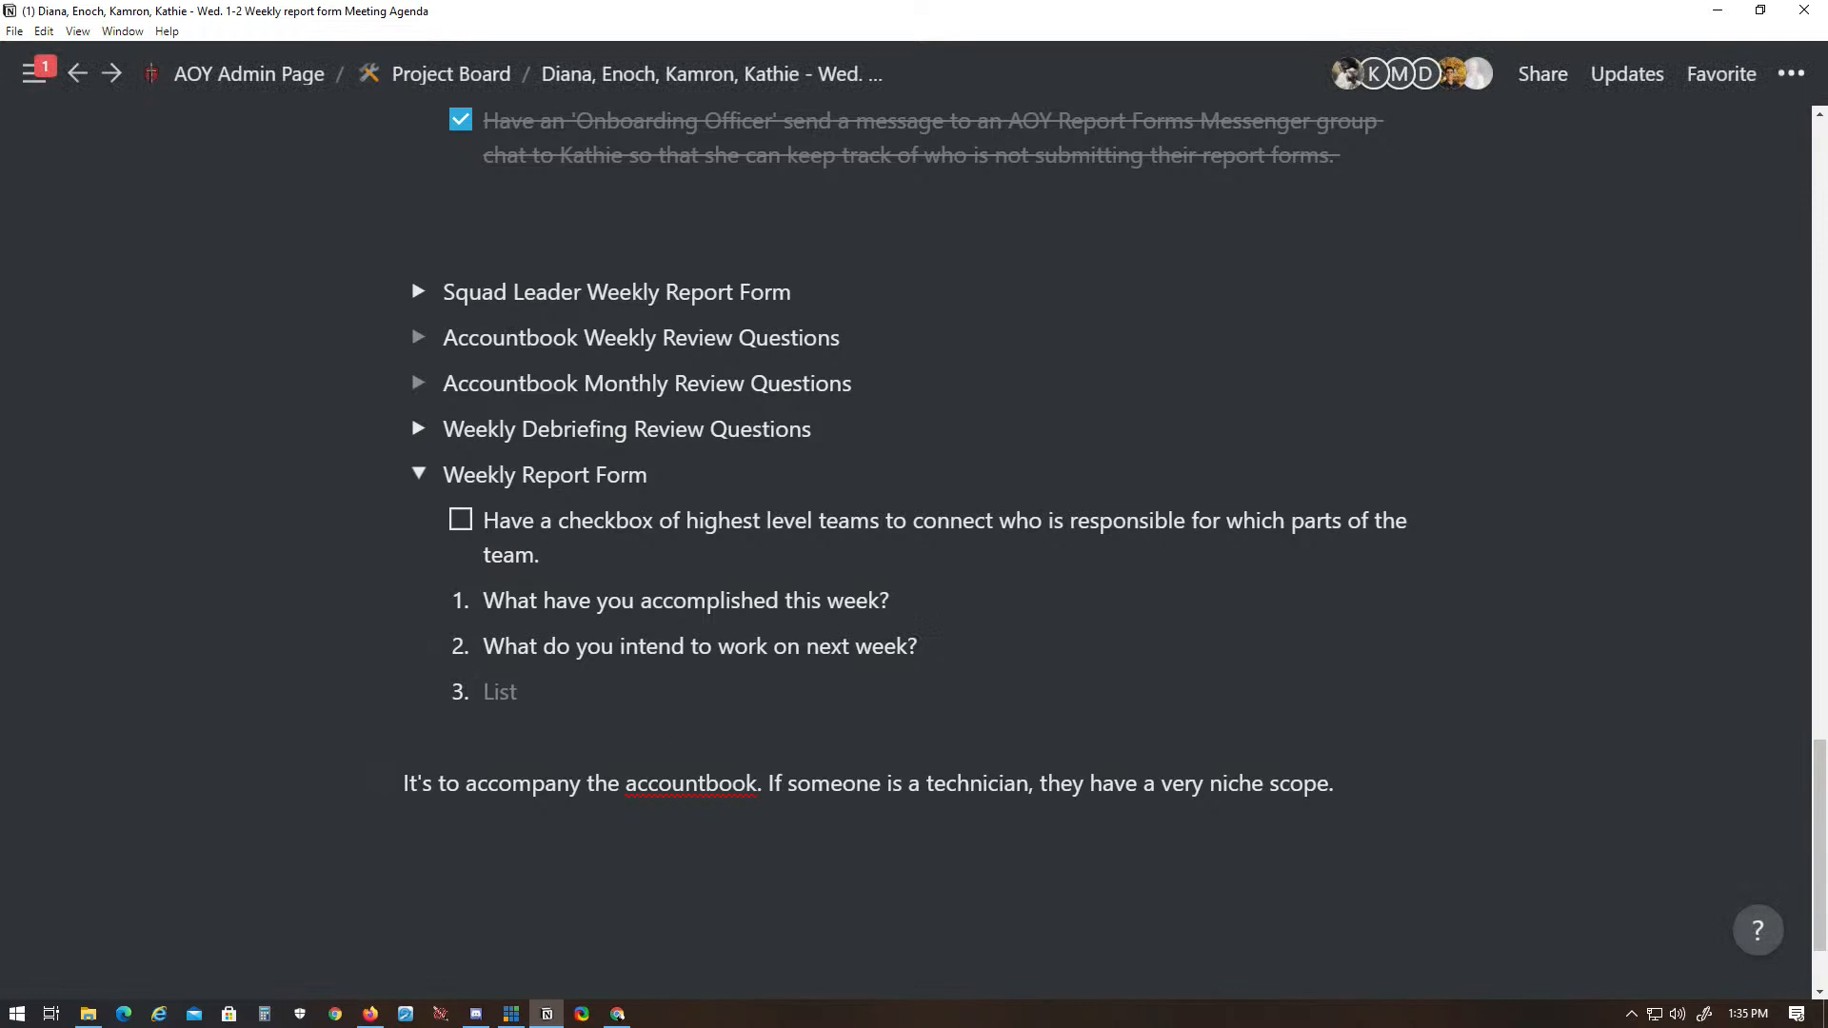
{"action": "key", "text": "alt+Tab"}
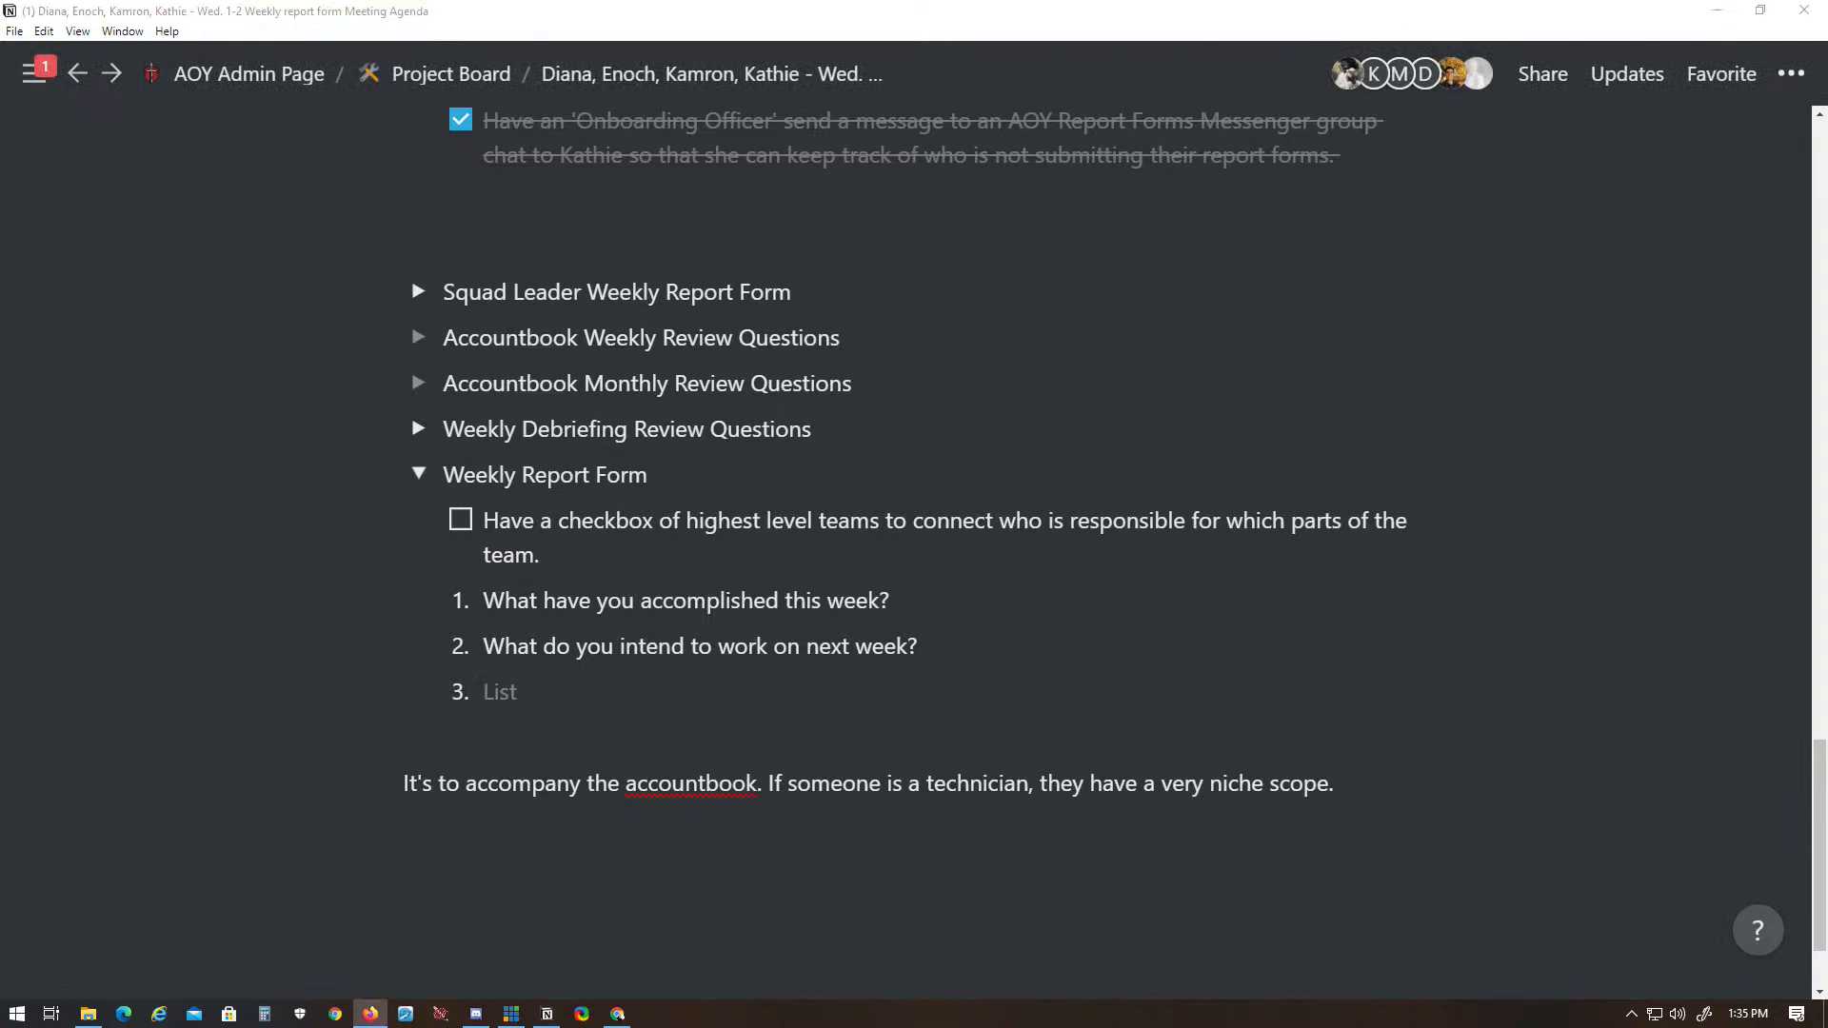
{"action": "key", "text": "alt+Tab"}
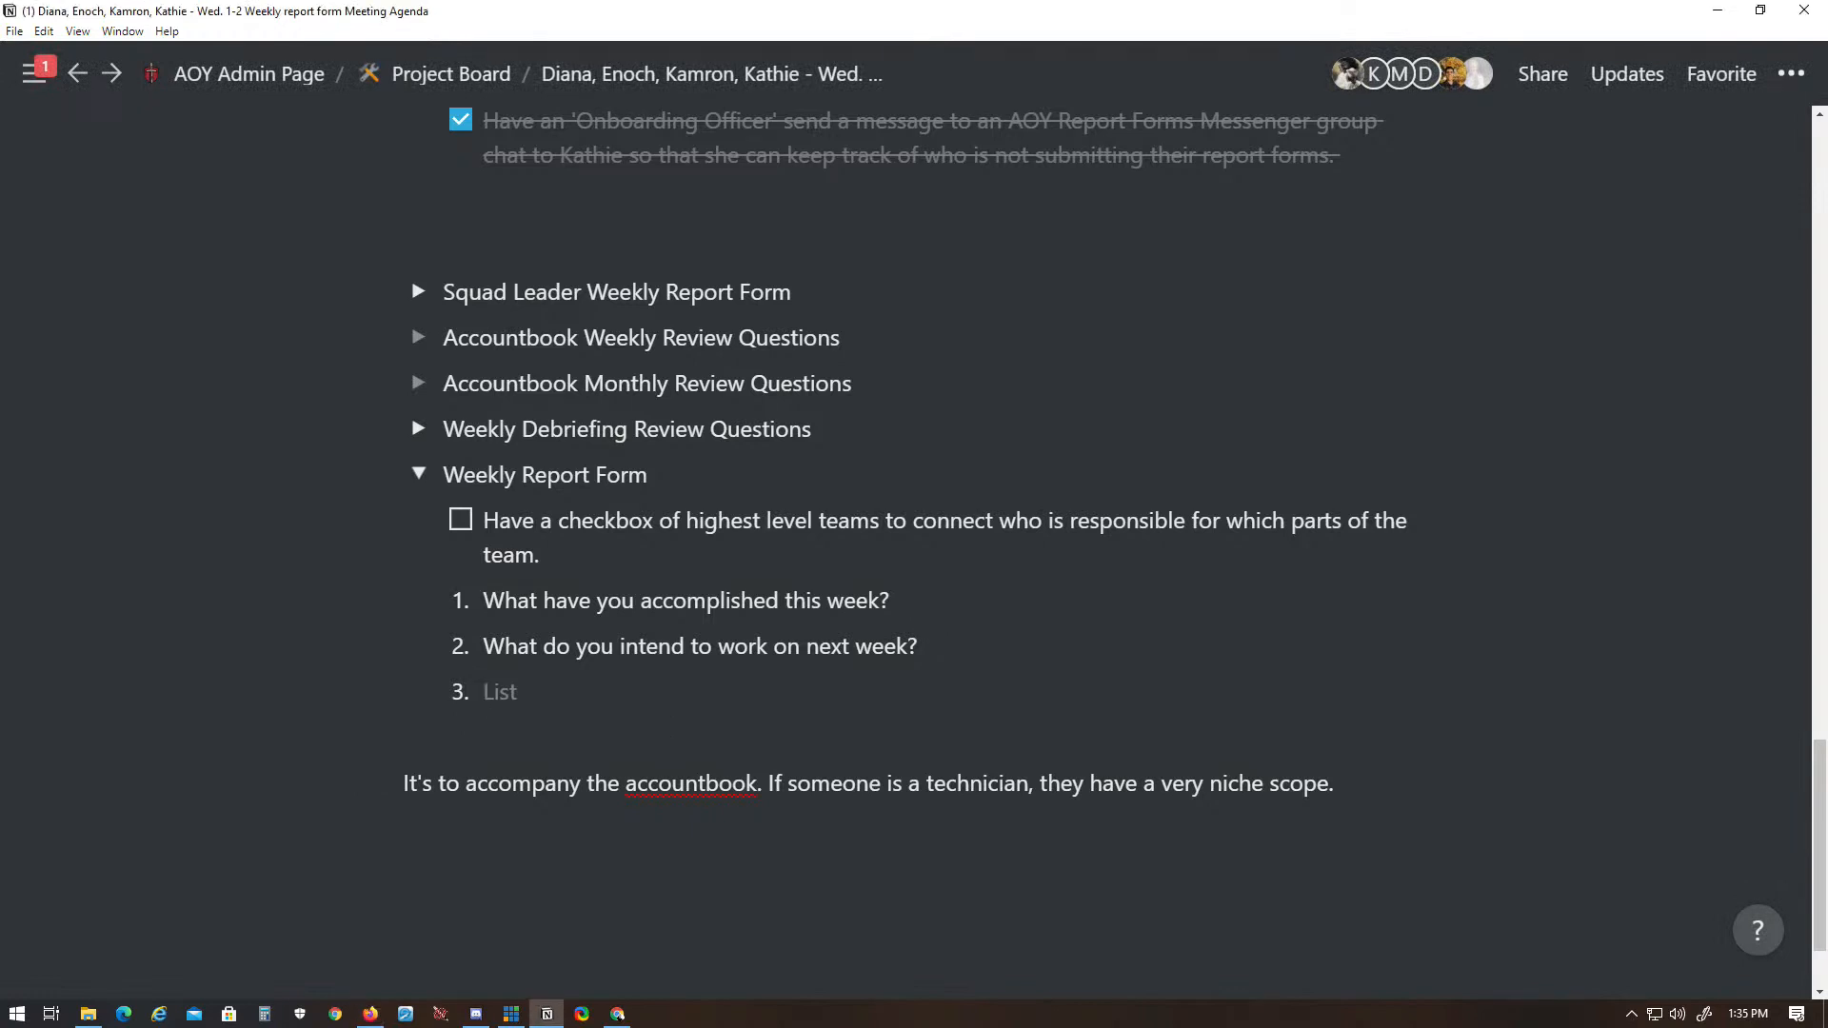
{"action": "type", "text": "Is there anything you need help with? Do you have any questions for us?"}
- Add items 4 and 5 from the browser: "Do you have any suggestions?" and "Are there any deadlines at risk of being missed?"
{"action": "key", "text": "Return"}
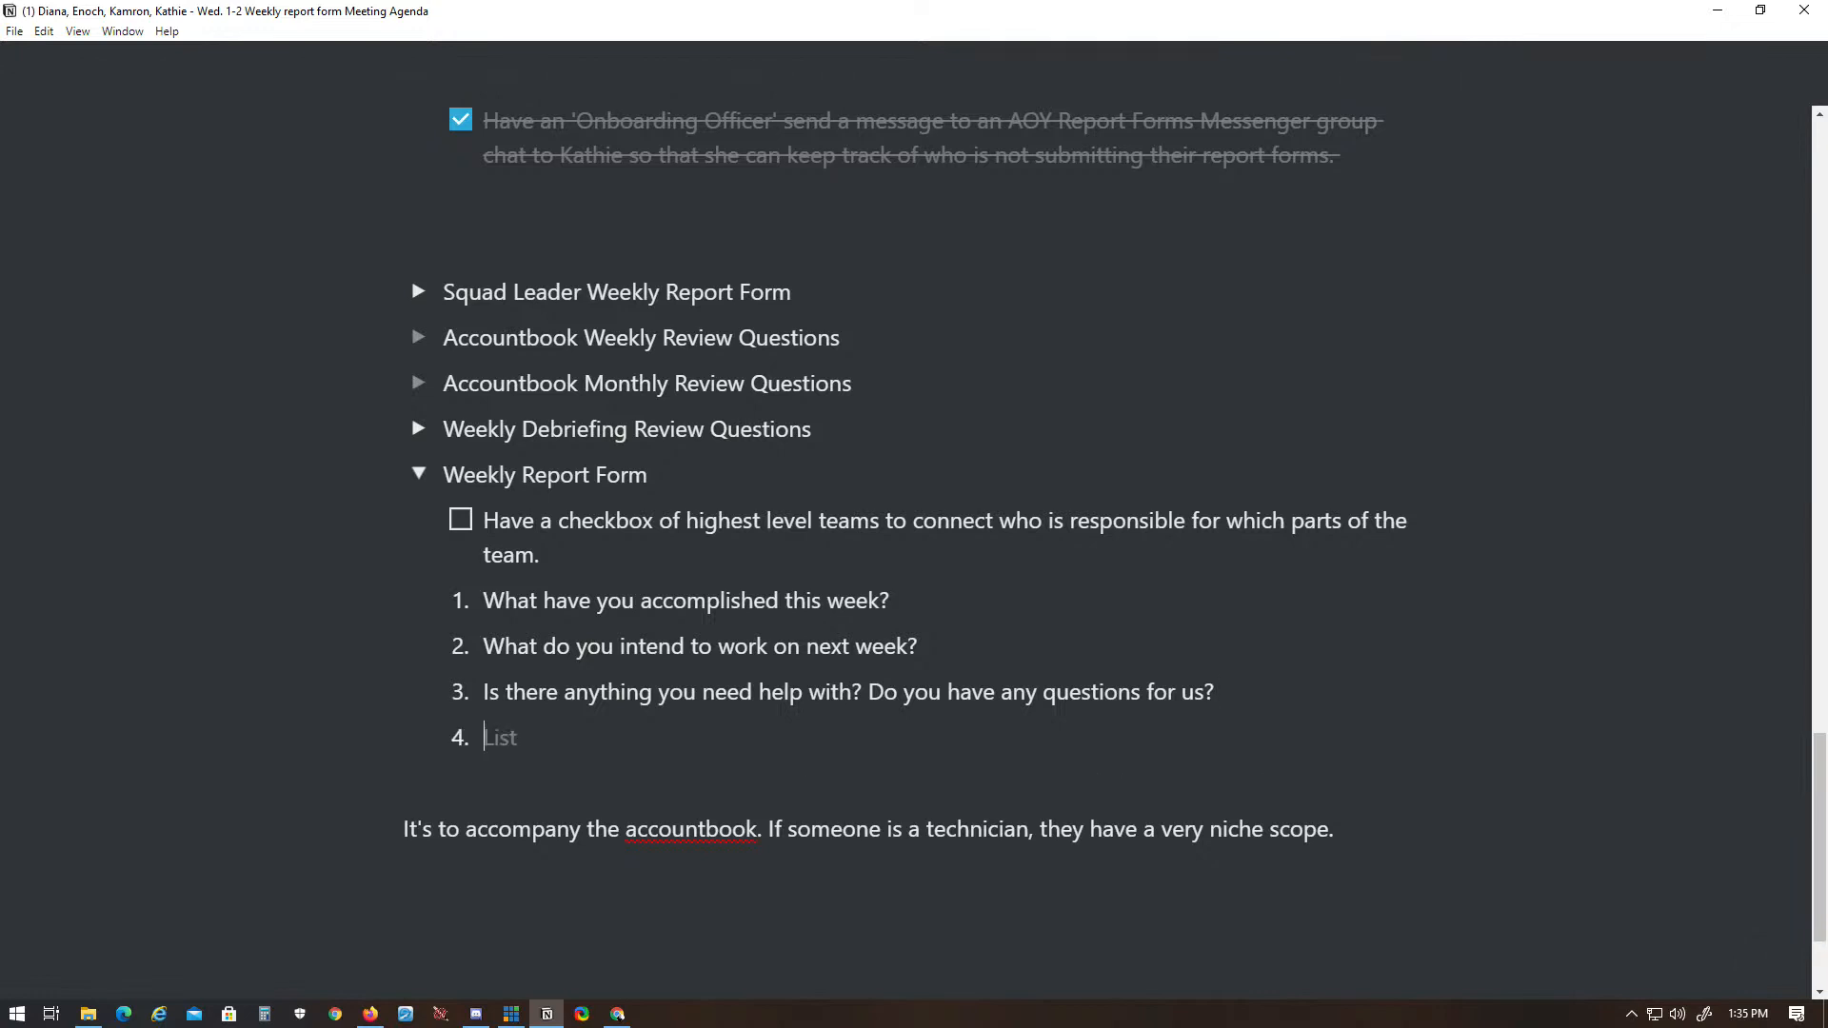
{"action": "key", "text": "alt+Tab"}
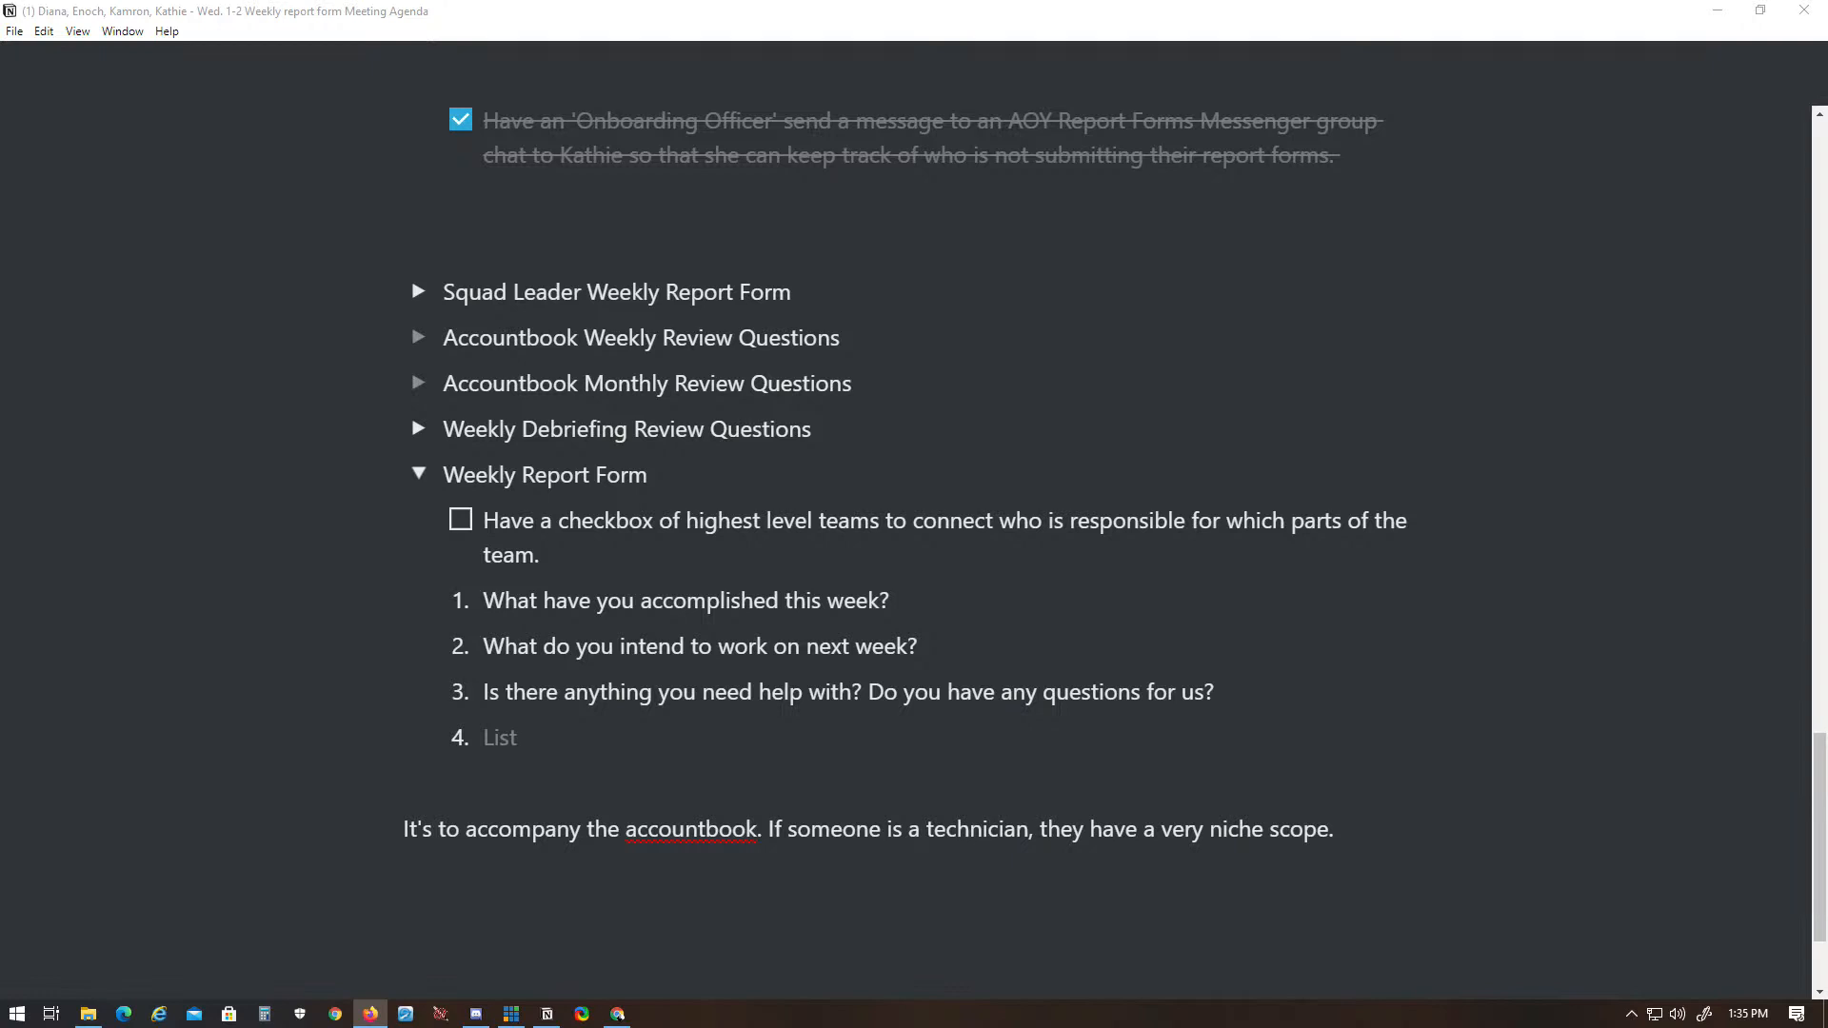
{"action": "key", "text": "alt+Tab"}
{"action": "type", "text": "Do you have any suggestions?"}
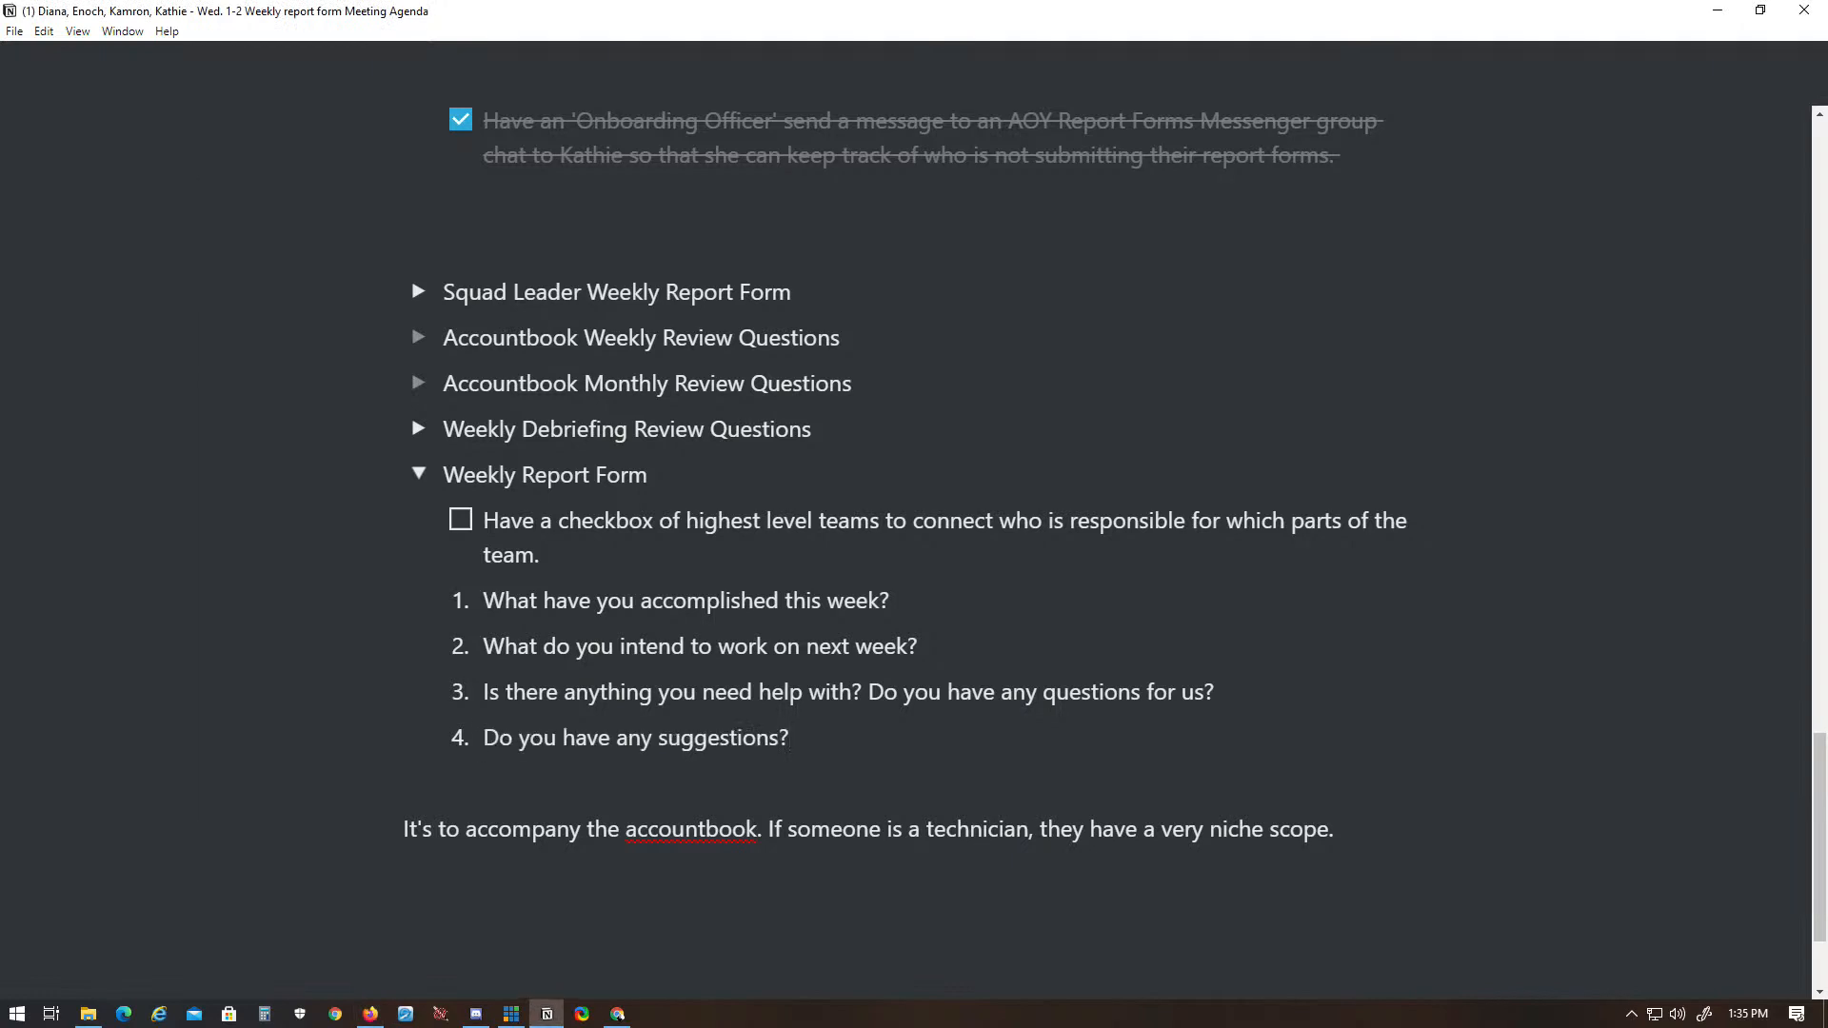
{"action": "key", "text": "Return"}
{"action": "key", "text": "alt+Tab"}
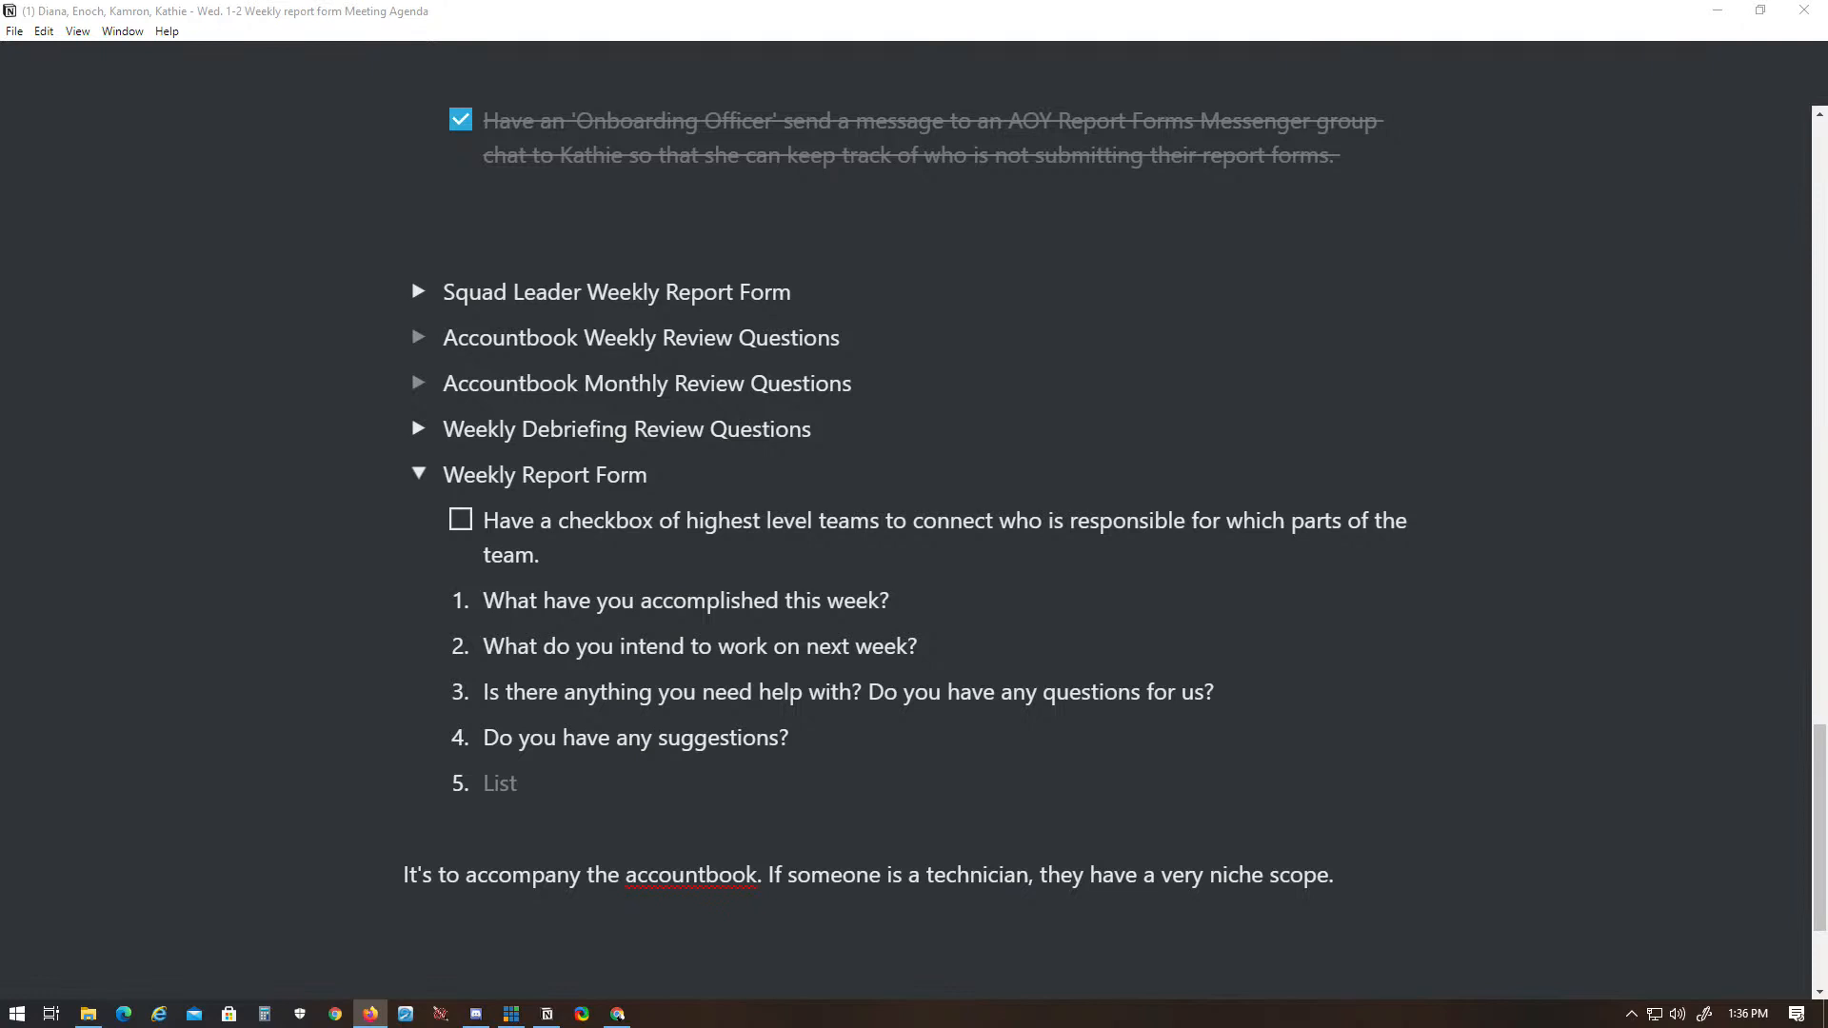
{"action": "key", "text": "alt+Tab"}
{"action": "type", "text": "Are there any deadlines at risk of being missed?"}
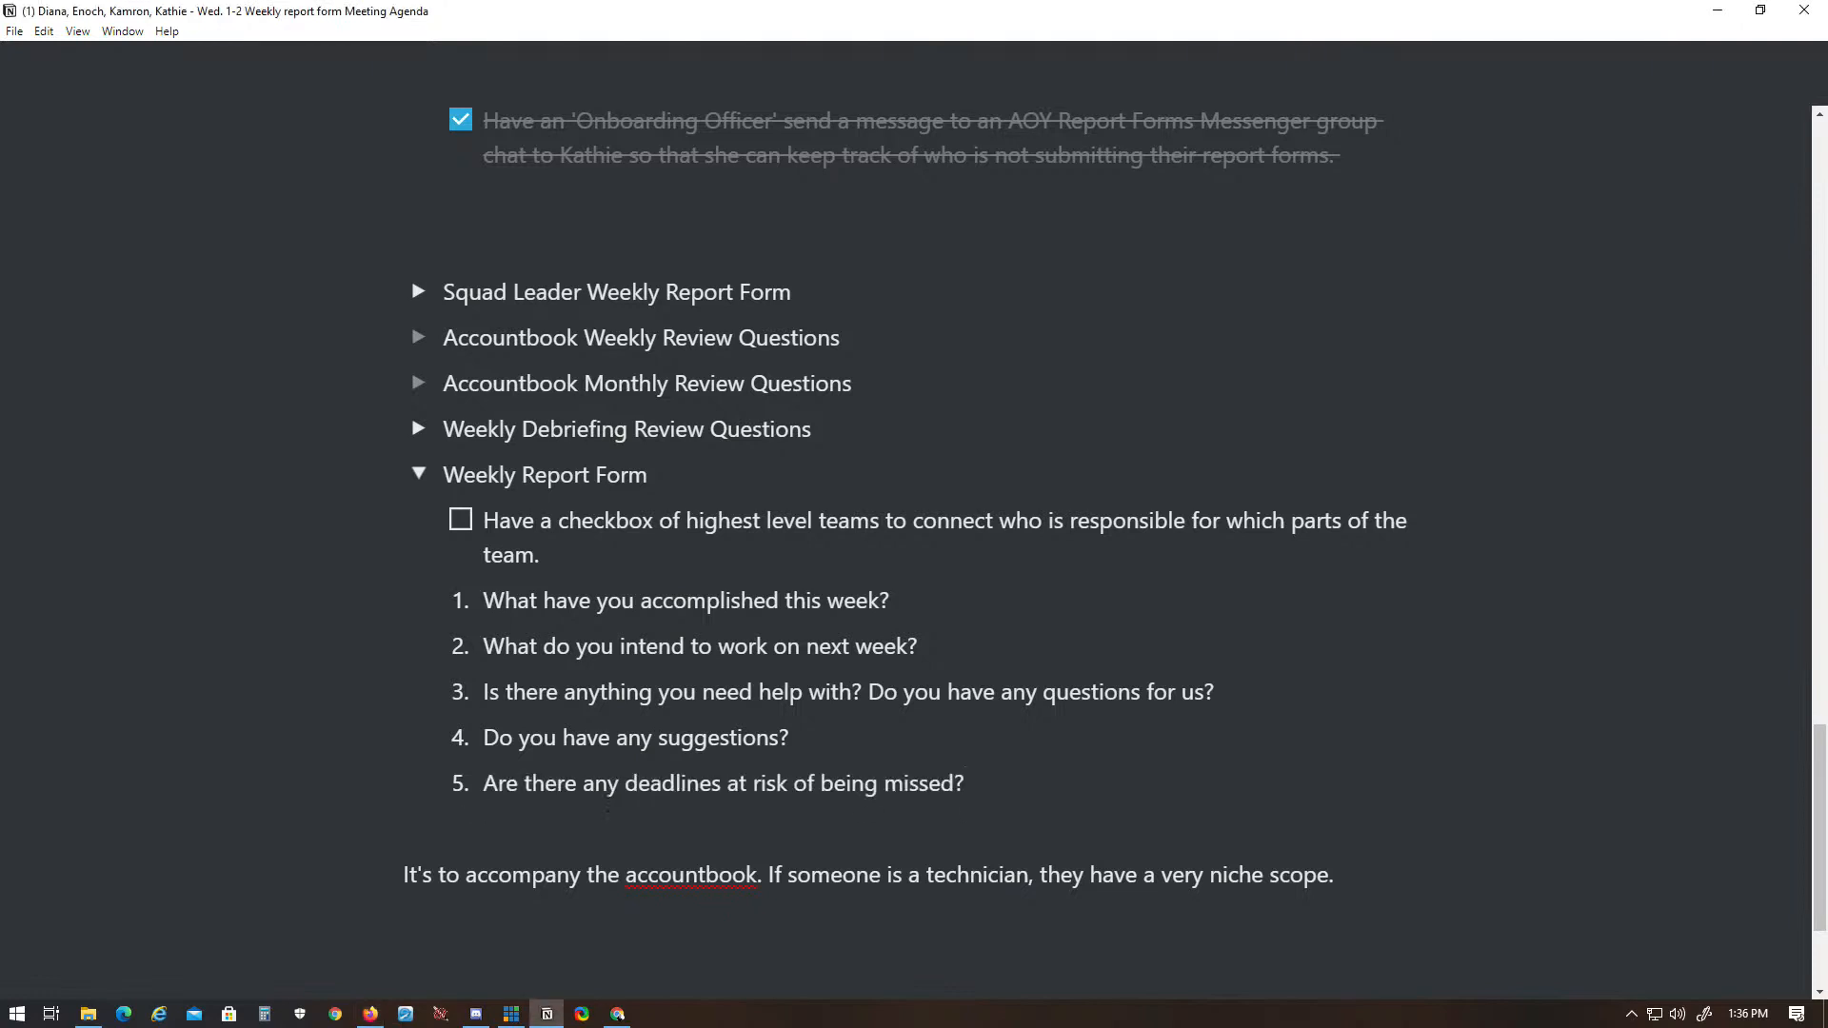
- Add "What are your 'Measurable Key Results' for this week?" as item 6 of the list, copied from the browser
{"action": "key", "text": "alt+Tab"}
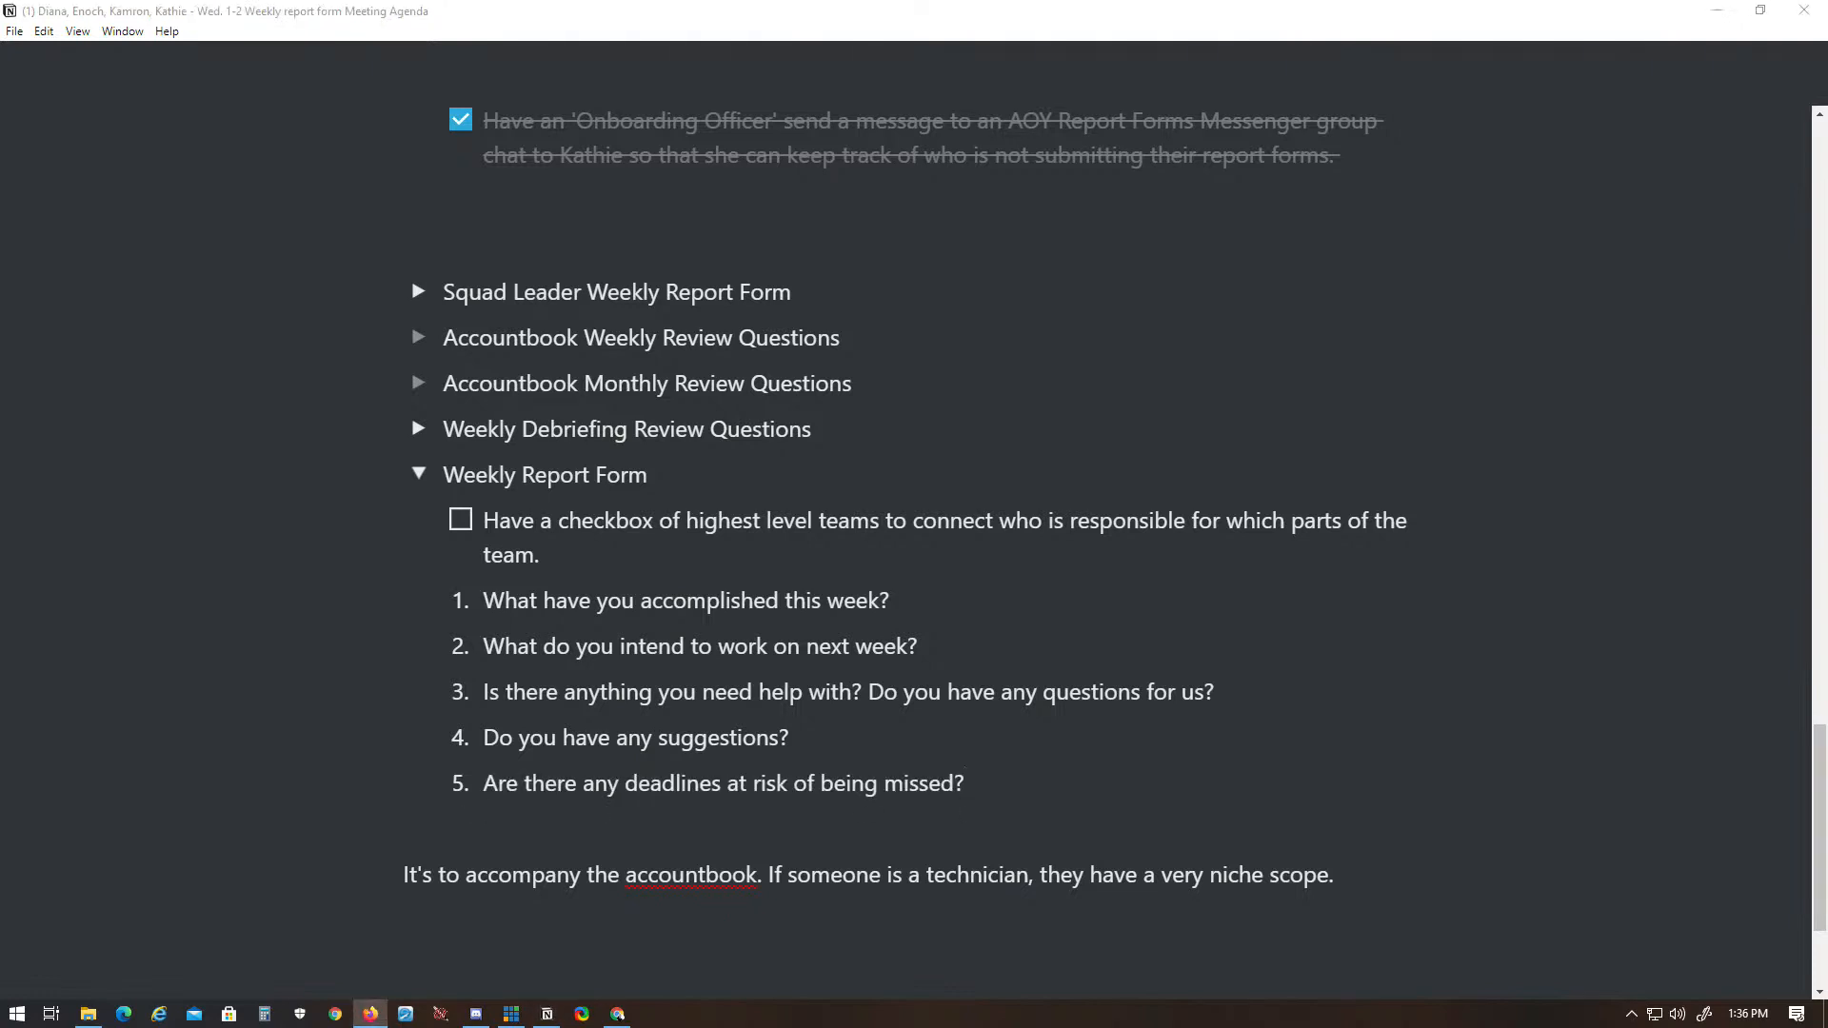
{"action": "key", "text": "alt+Tab"}
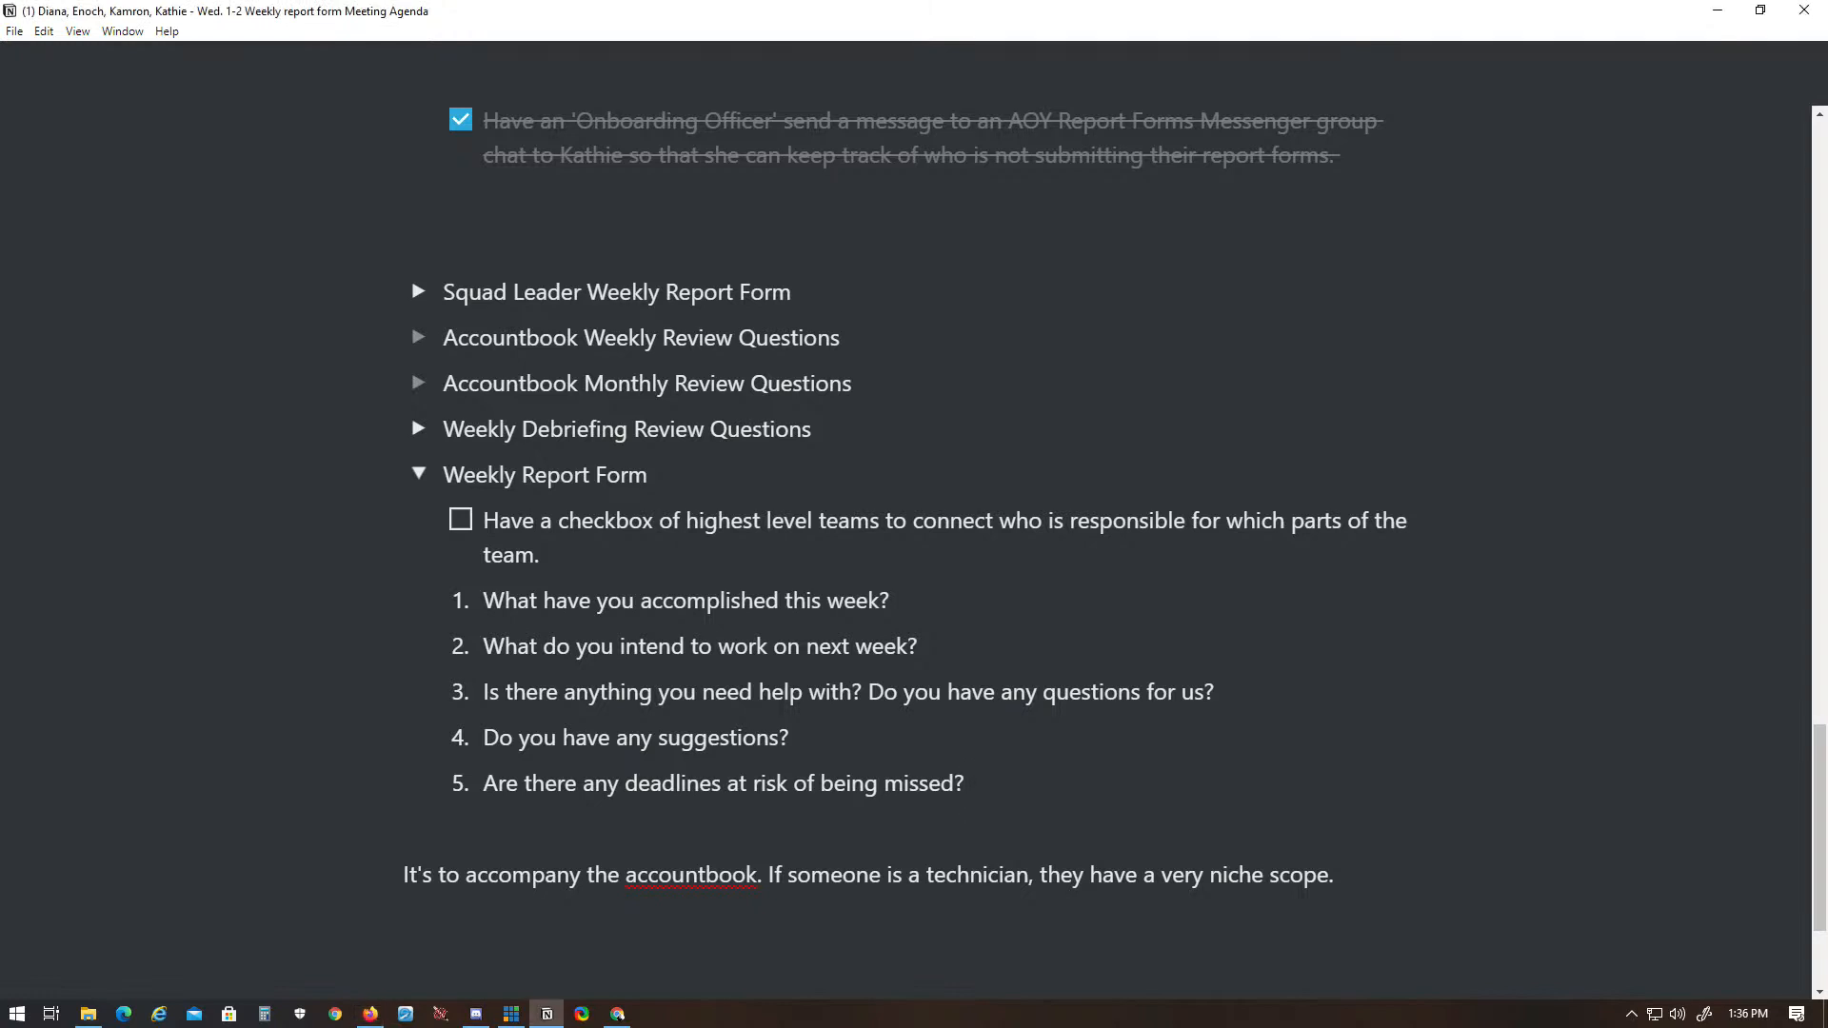
{"action": "key", "text": "Return"}
{"action": "type", "text": "What are your 'Measurable Key Results' for this week?"}
- Add item 7, "What are you learning this week to develop your talents for Christ's service?(i.e. Personal Development, Talent Development, New Skills, Leadership Development)"
{"action": "key", "text": "Return"}
{"action": "key", "text": "alt+Tab"}
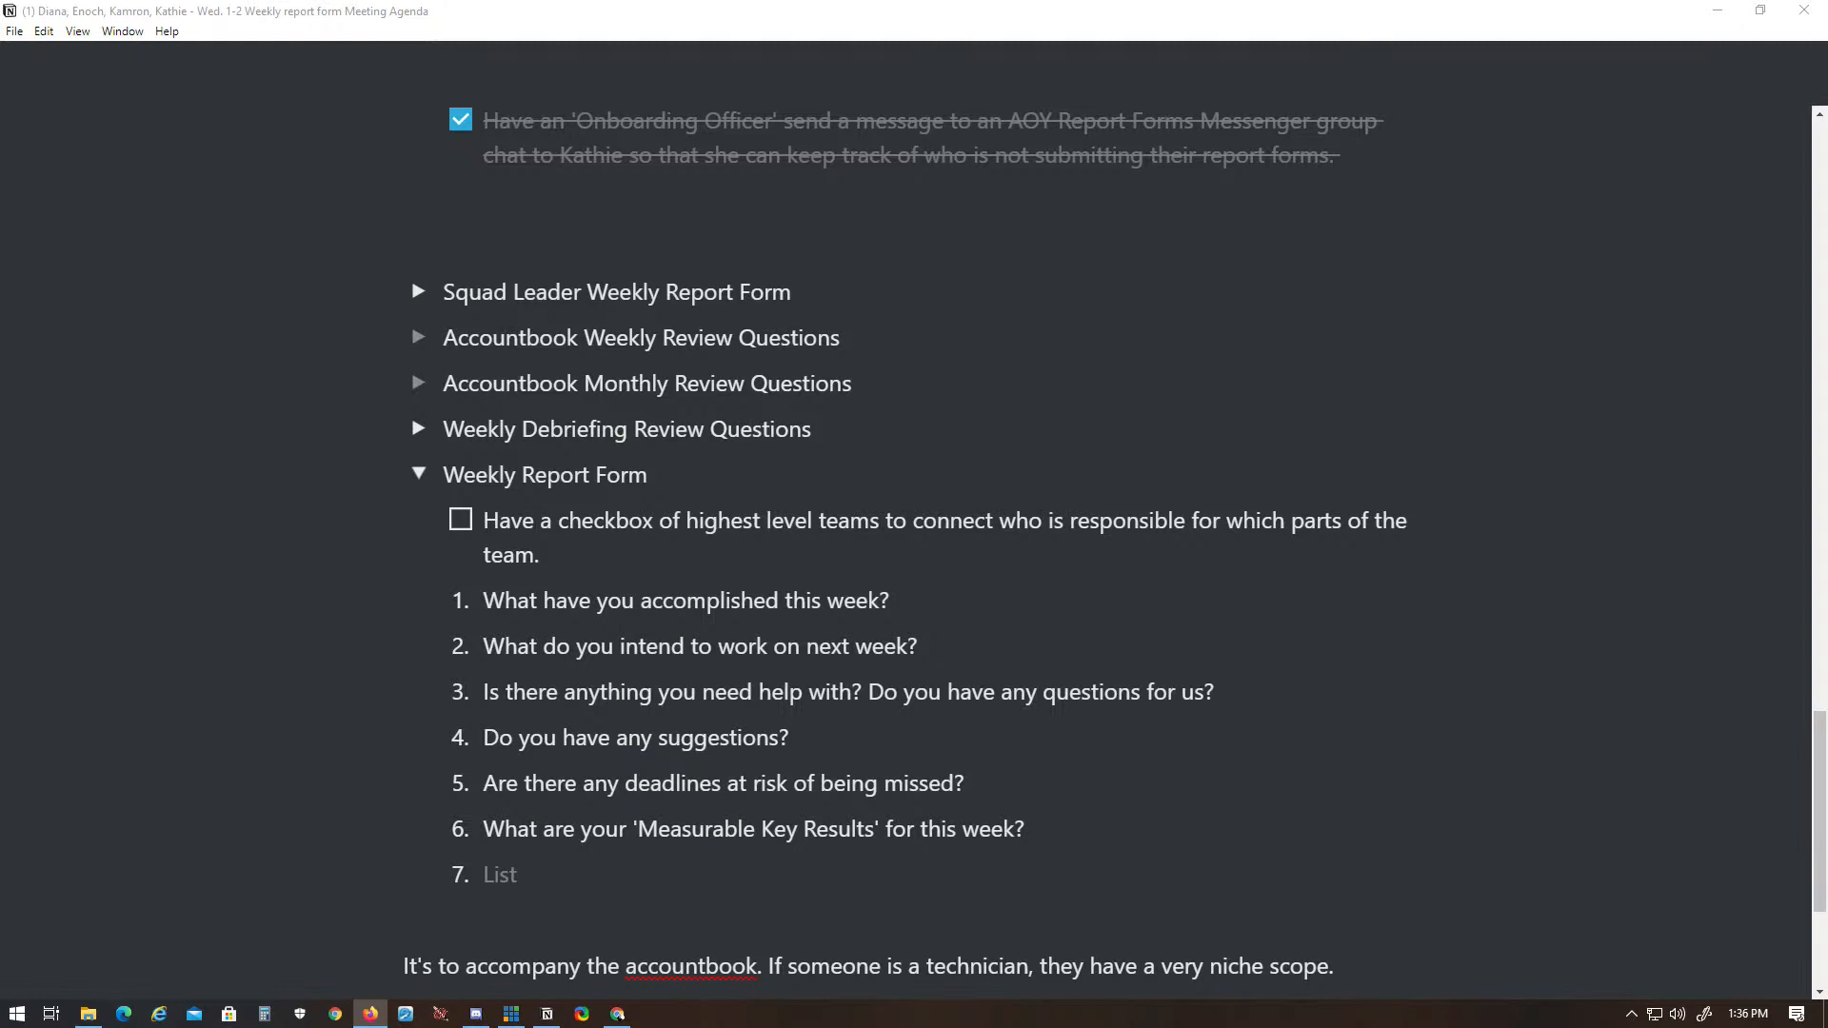
{"action": "key", "text": "alt+Tab"}
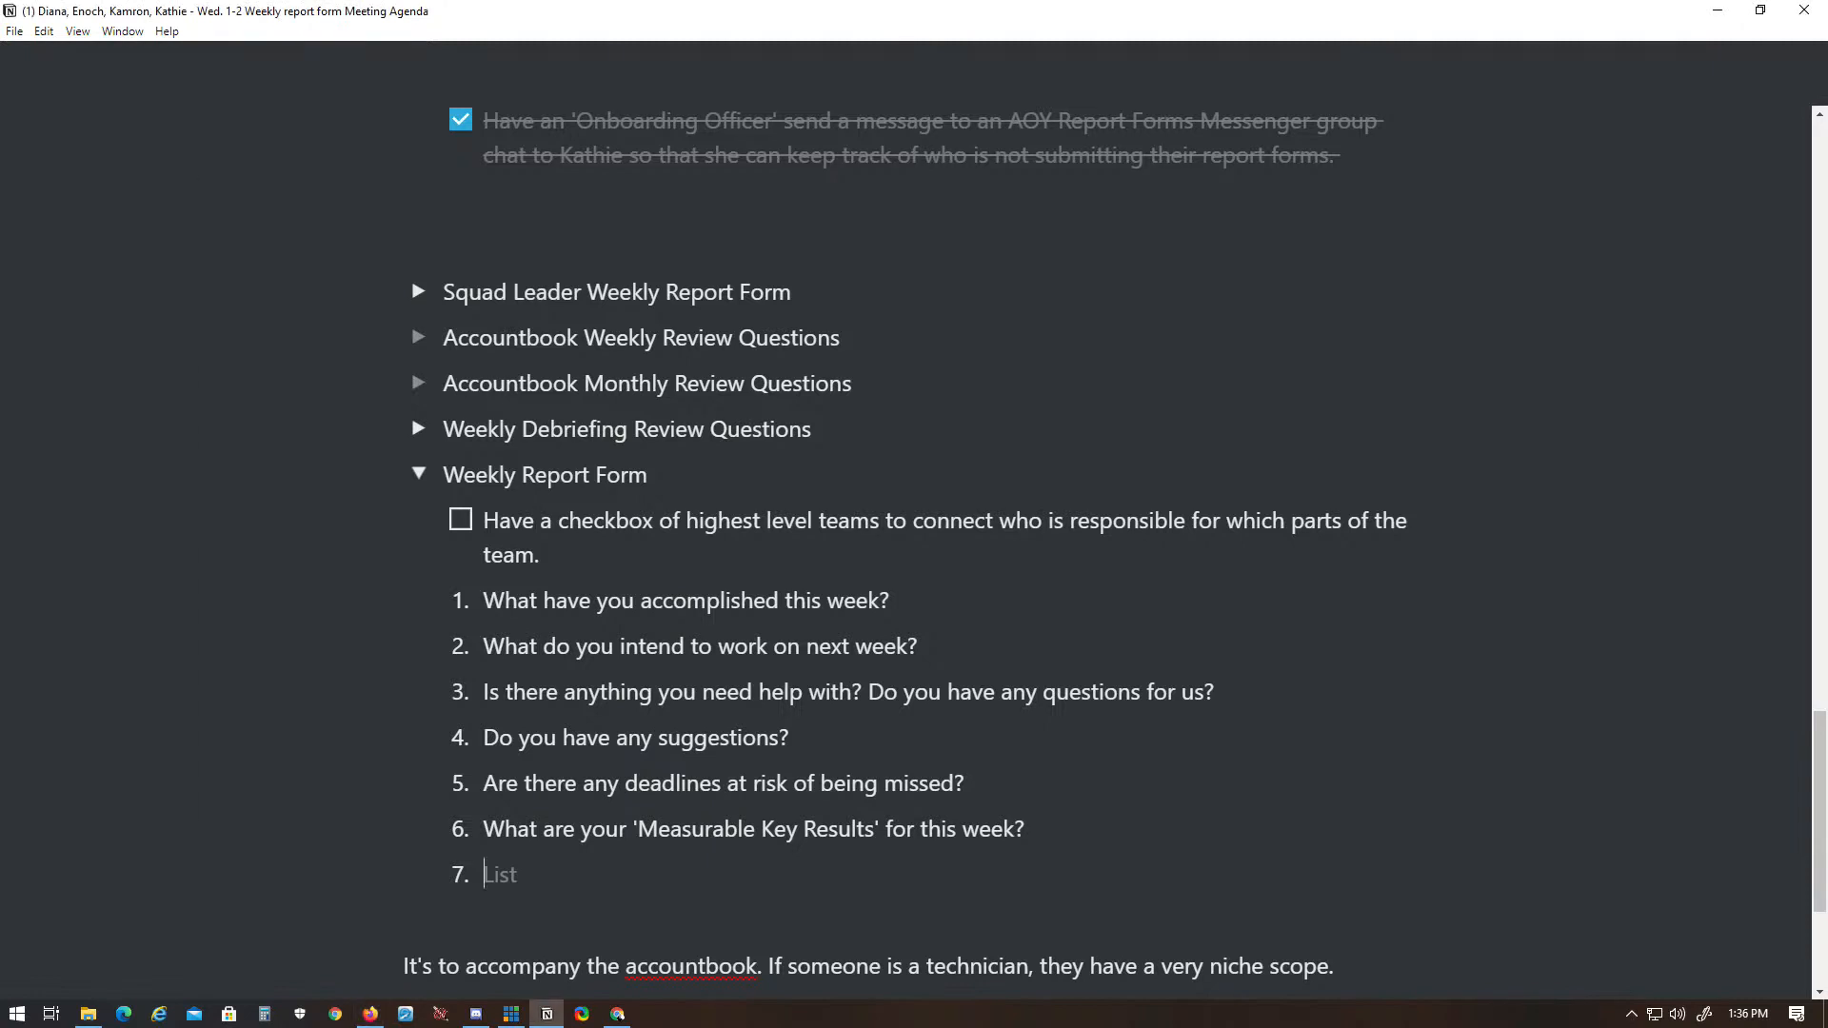
{"action": "type", "text": "What are you learning this week to develop your talents for Christ's service?(i.e. Personal Development, Talent Development, New Skills, Leadership Development)"}
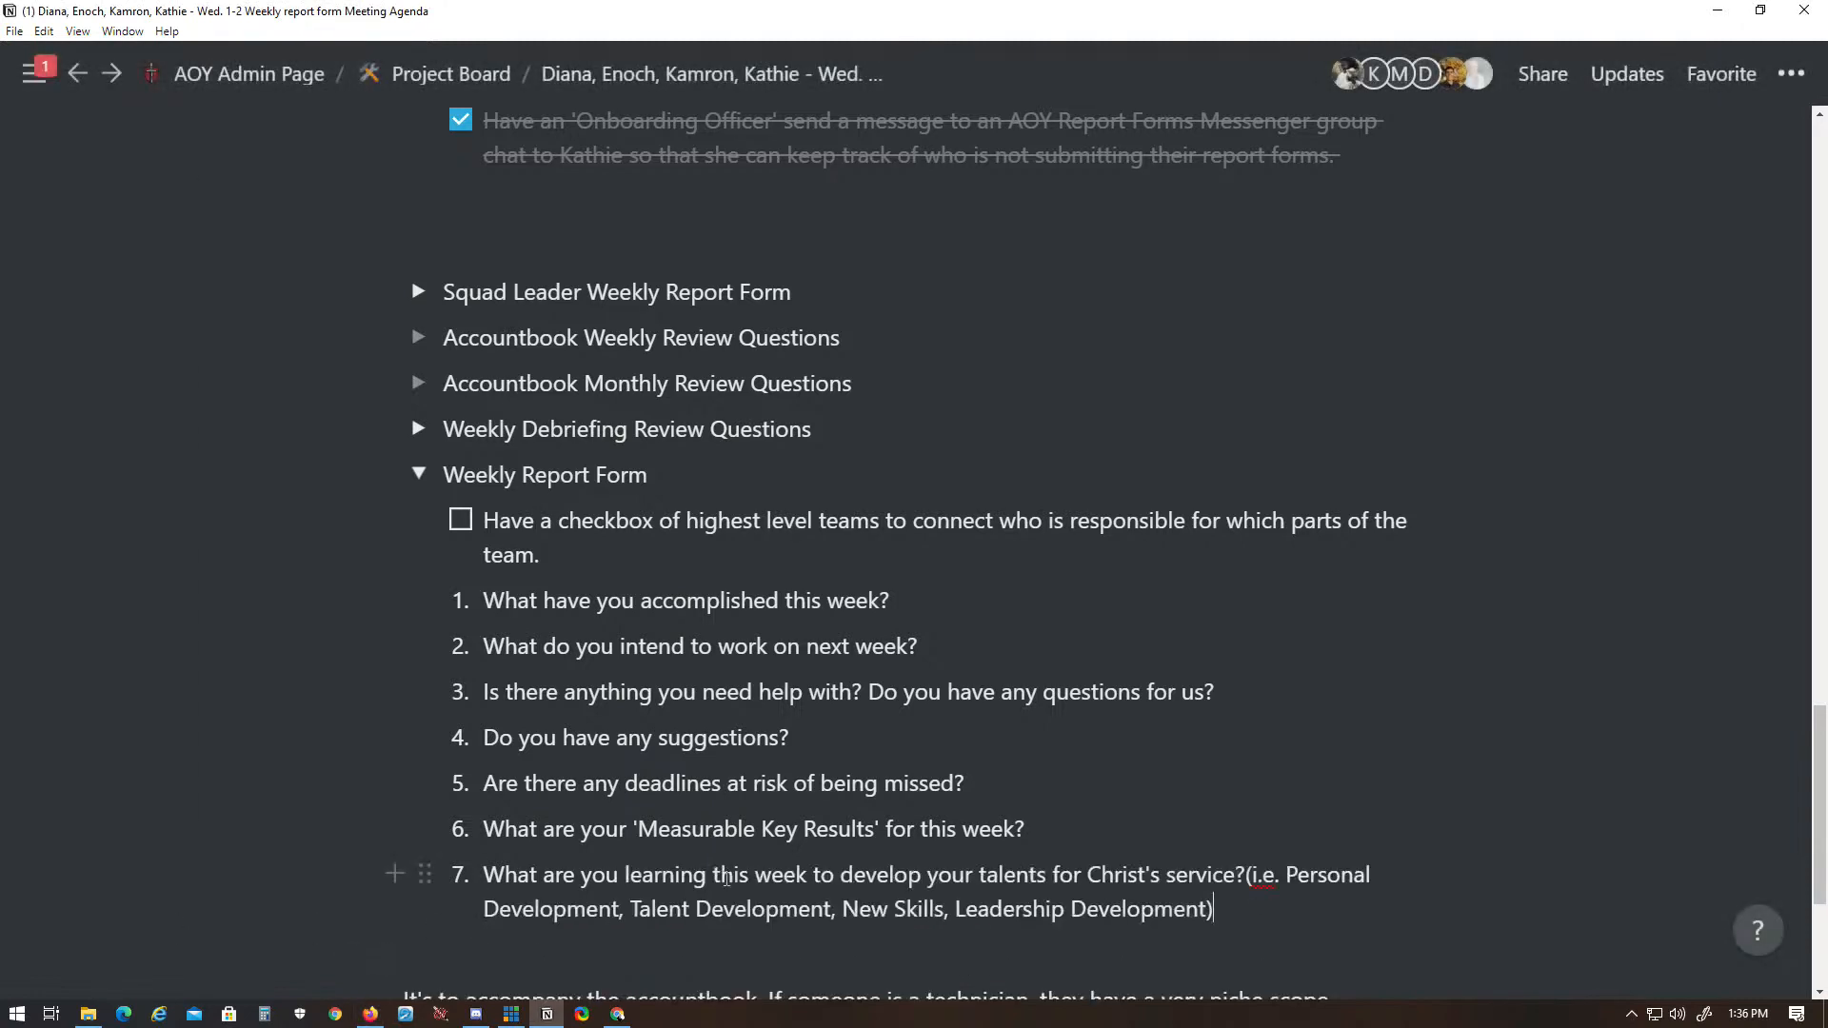
- Collapse Weekly Report Form, expand Weekly Debriefing Review Questions, and add "What worked well this past week?" as its numbered item 1
{"action": "scroll", "coordinate": [673, 611], "scroll_direction": "down", "scroll_amount": 2}
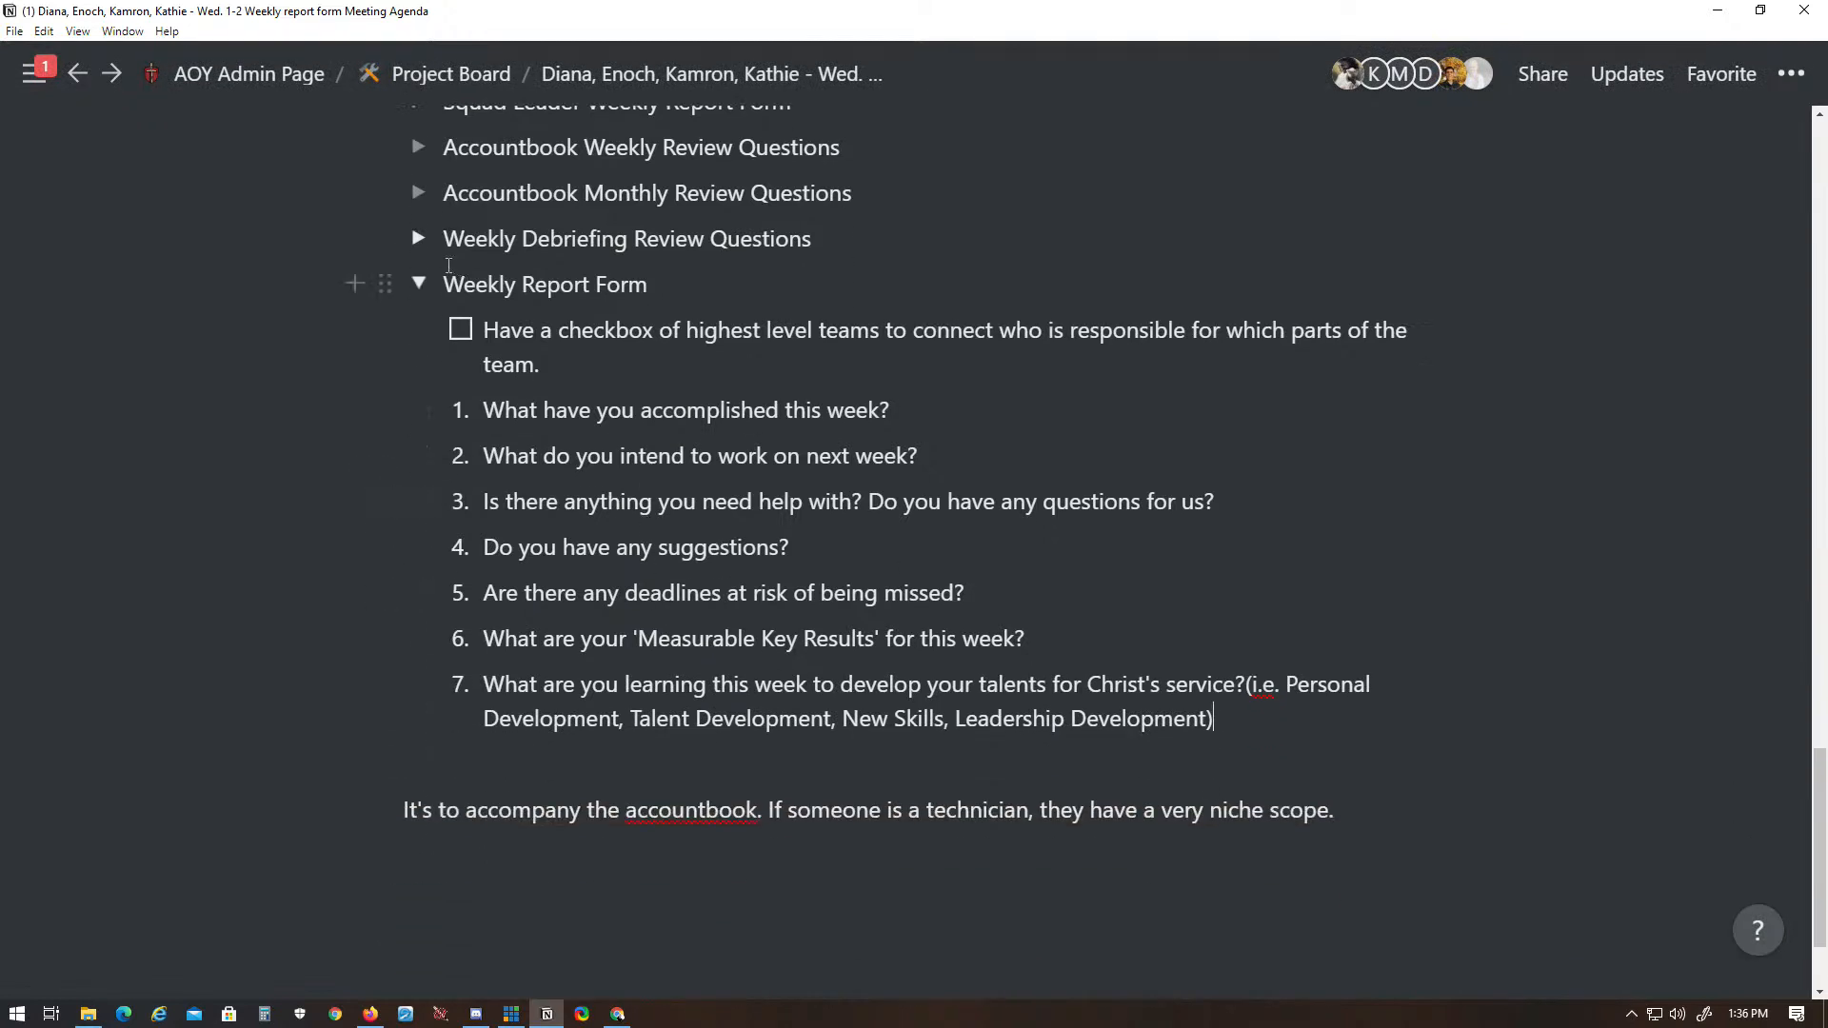
{"action": "left_click", "coordinate": [418, 285]}
{"action": "left_click", "coordinate": [419, 509]}
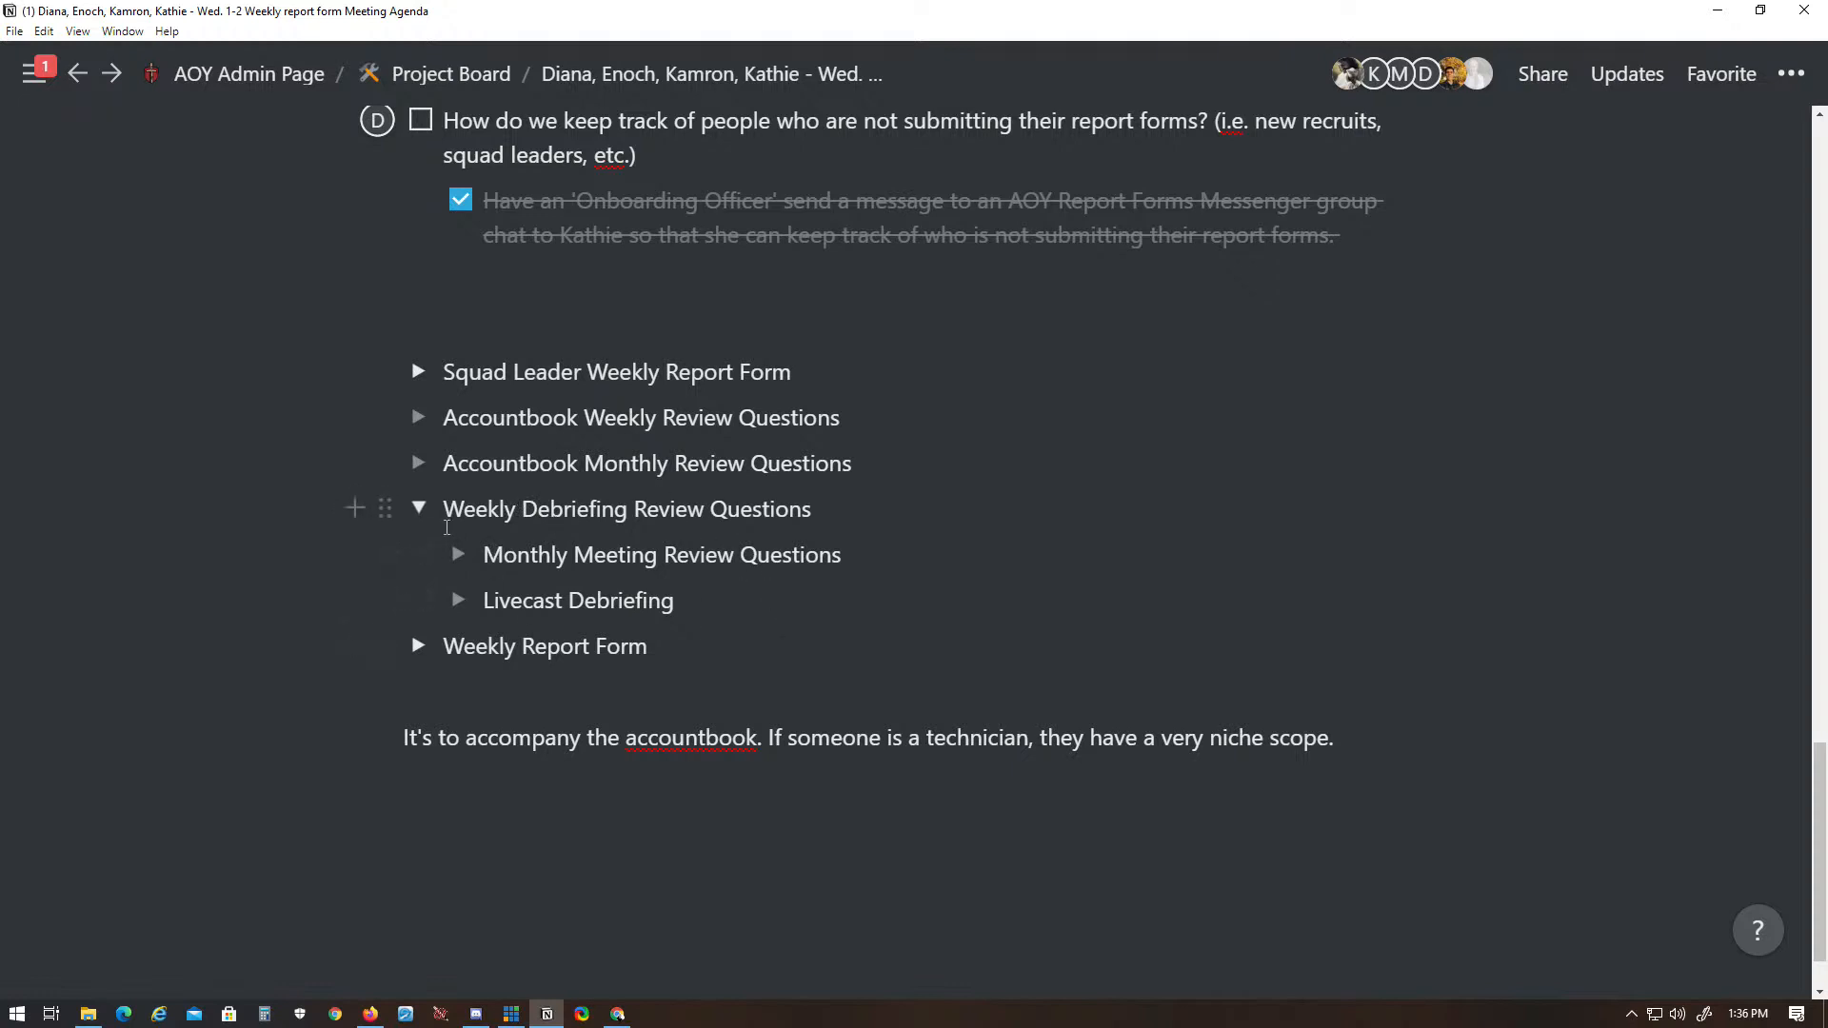
{"action": "scroll", "coordinate": [480, 609], "scroll_direction": "up", "scroll_amount": 1}
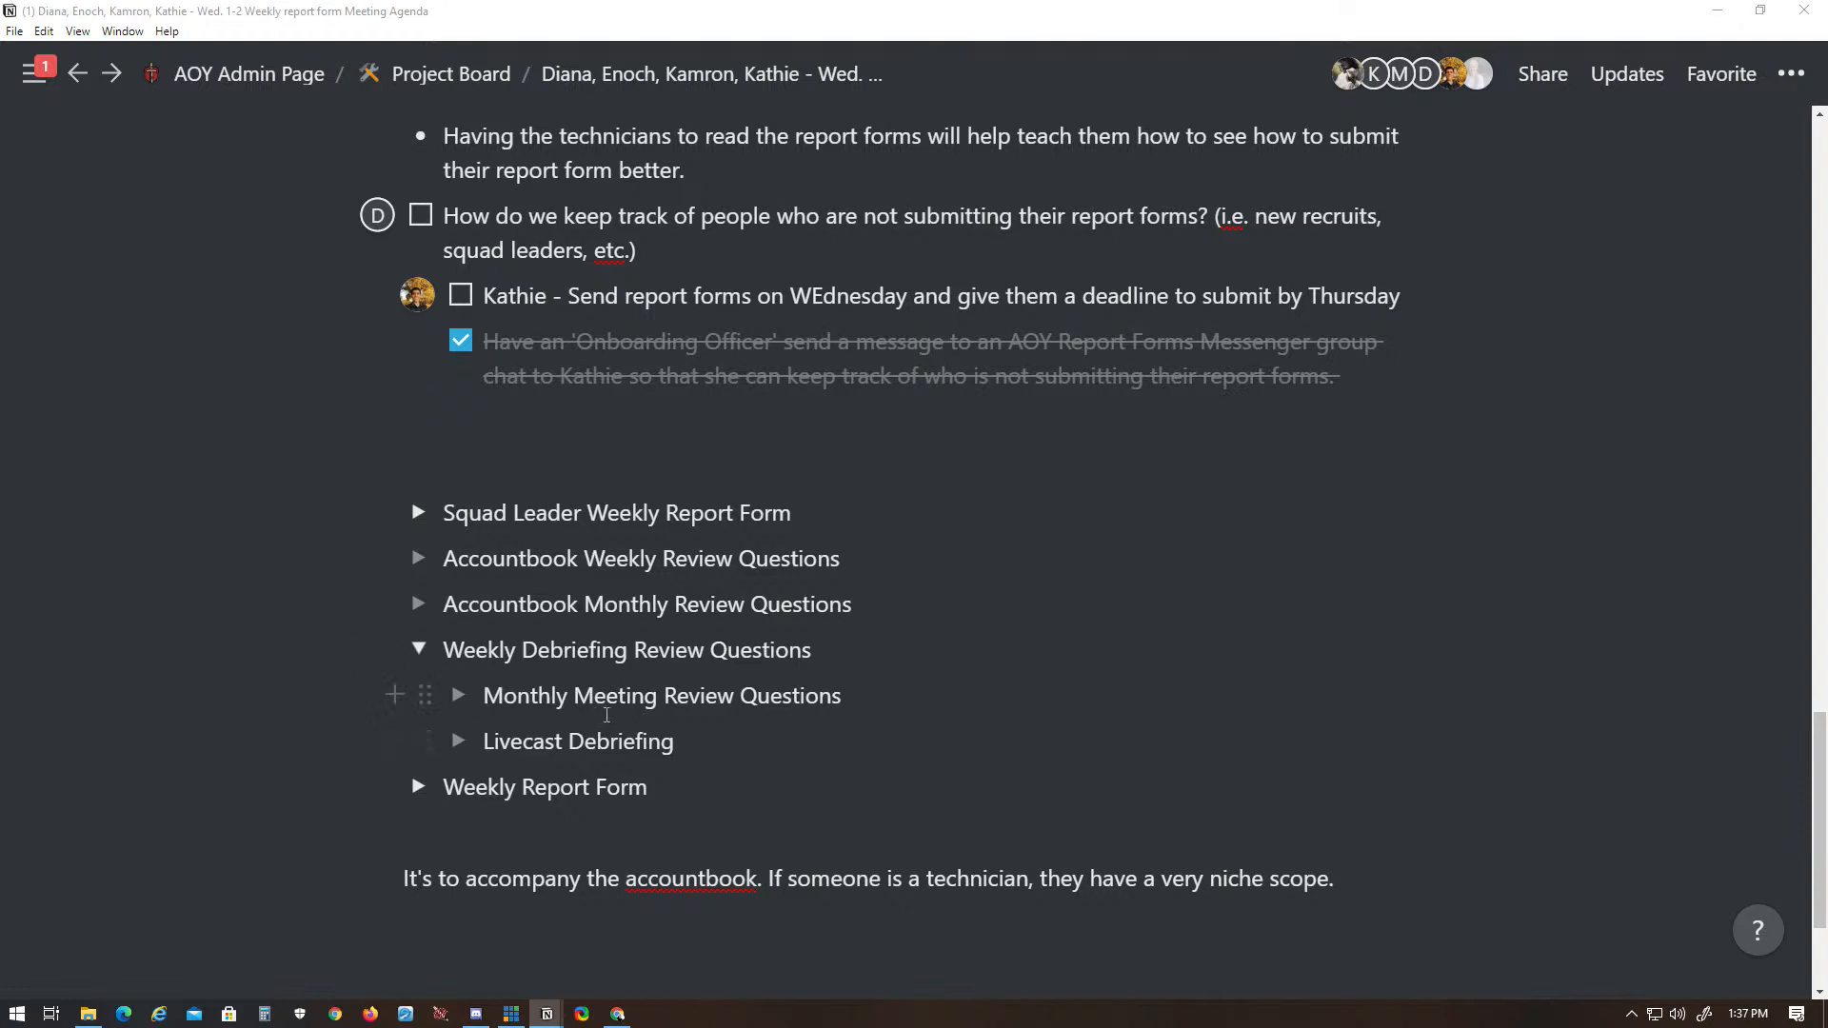
{"action": "left_click", "coordinate": [837, 647]}
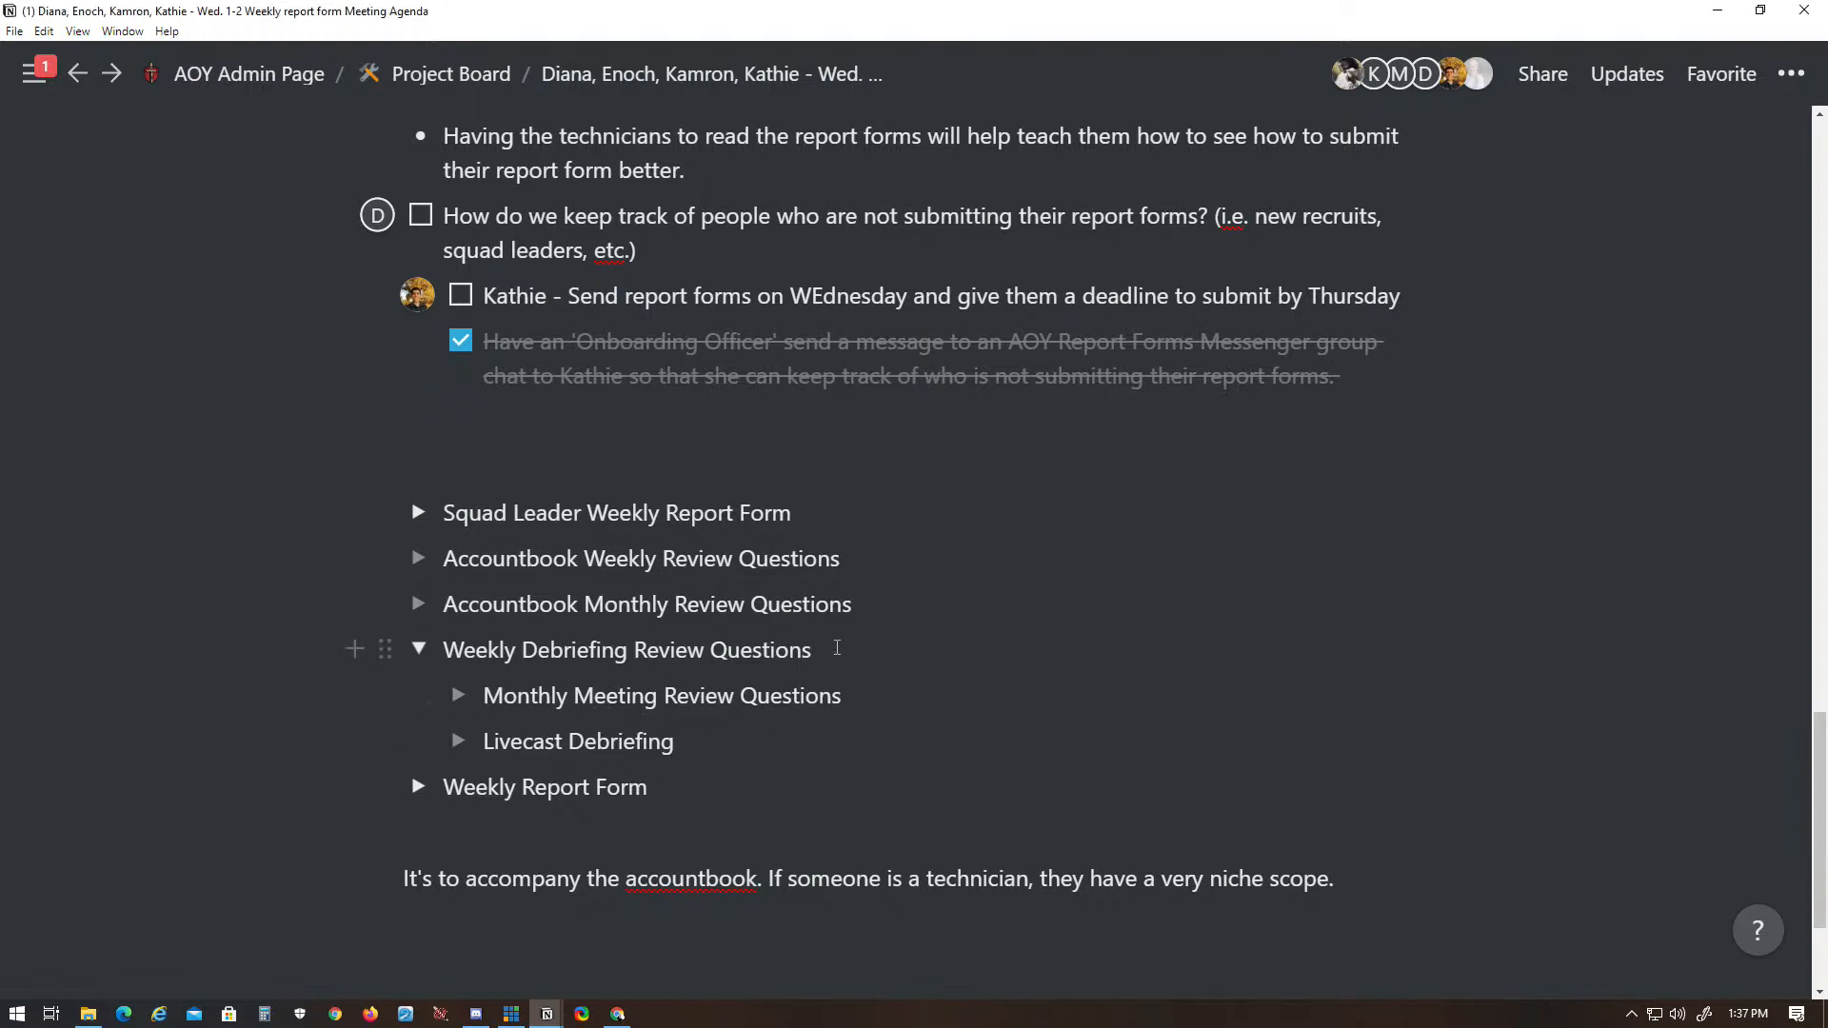
{"action": "key", "text": "Return"}
{"action": "type", "text": "1."}
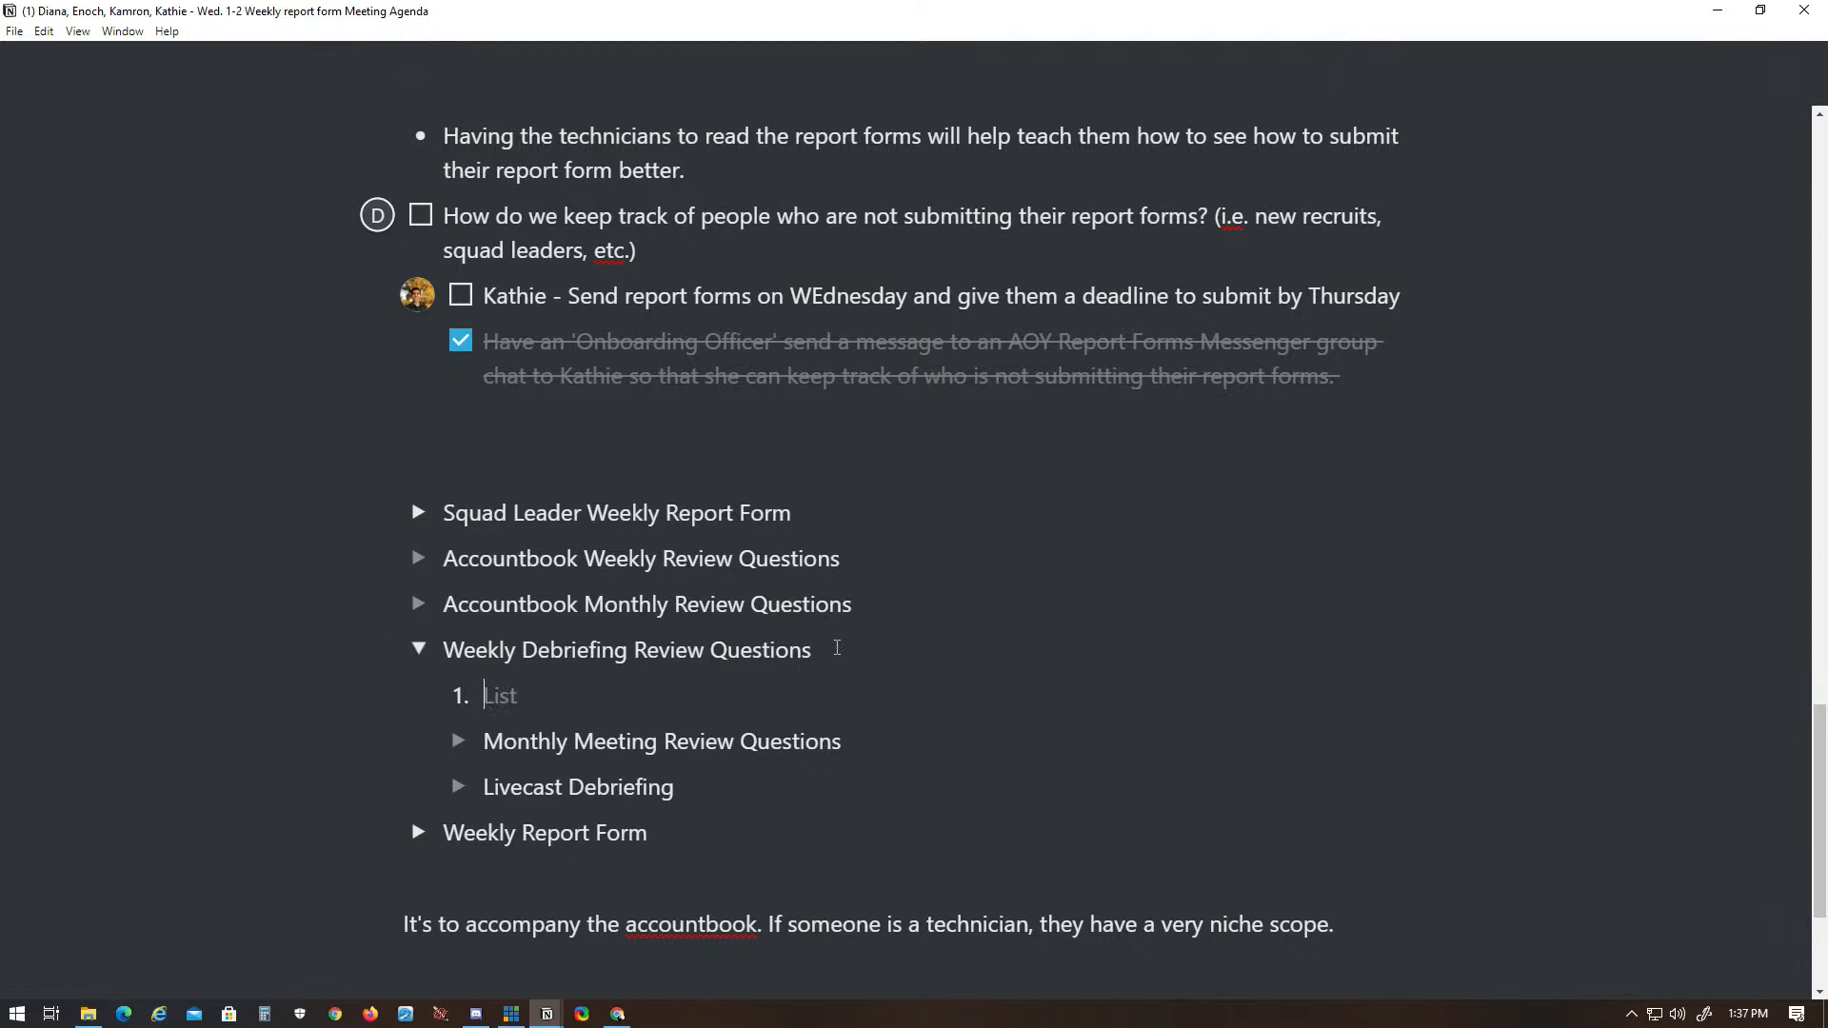
{"action": "type", "text": "What worked well this past week?"}
- Add items 2 to 4 under Weekly Debriefing Review Questions: "What needs improvement?", "What tasks were not completed?" and "Measure Key Results"
{"action": "key", "text": "Return"}
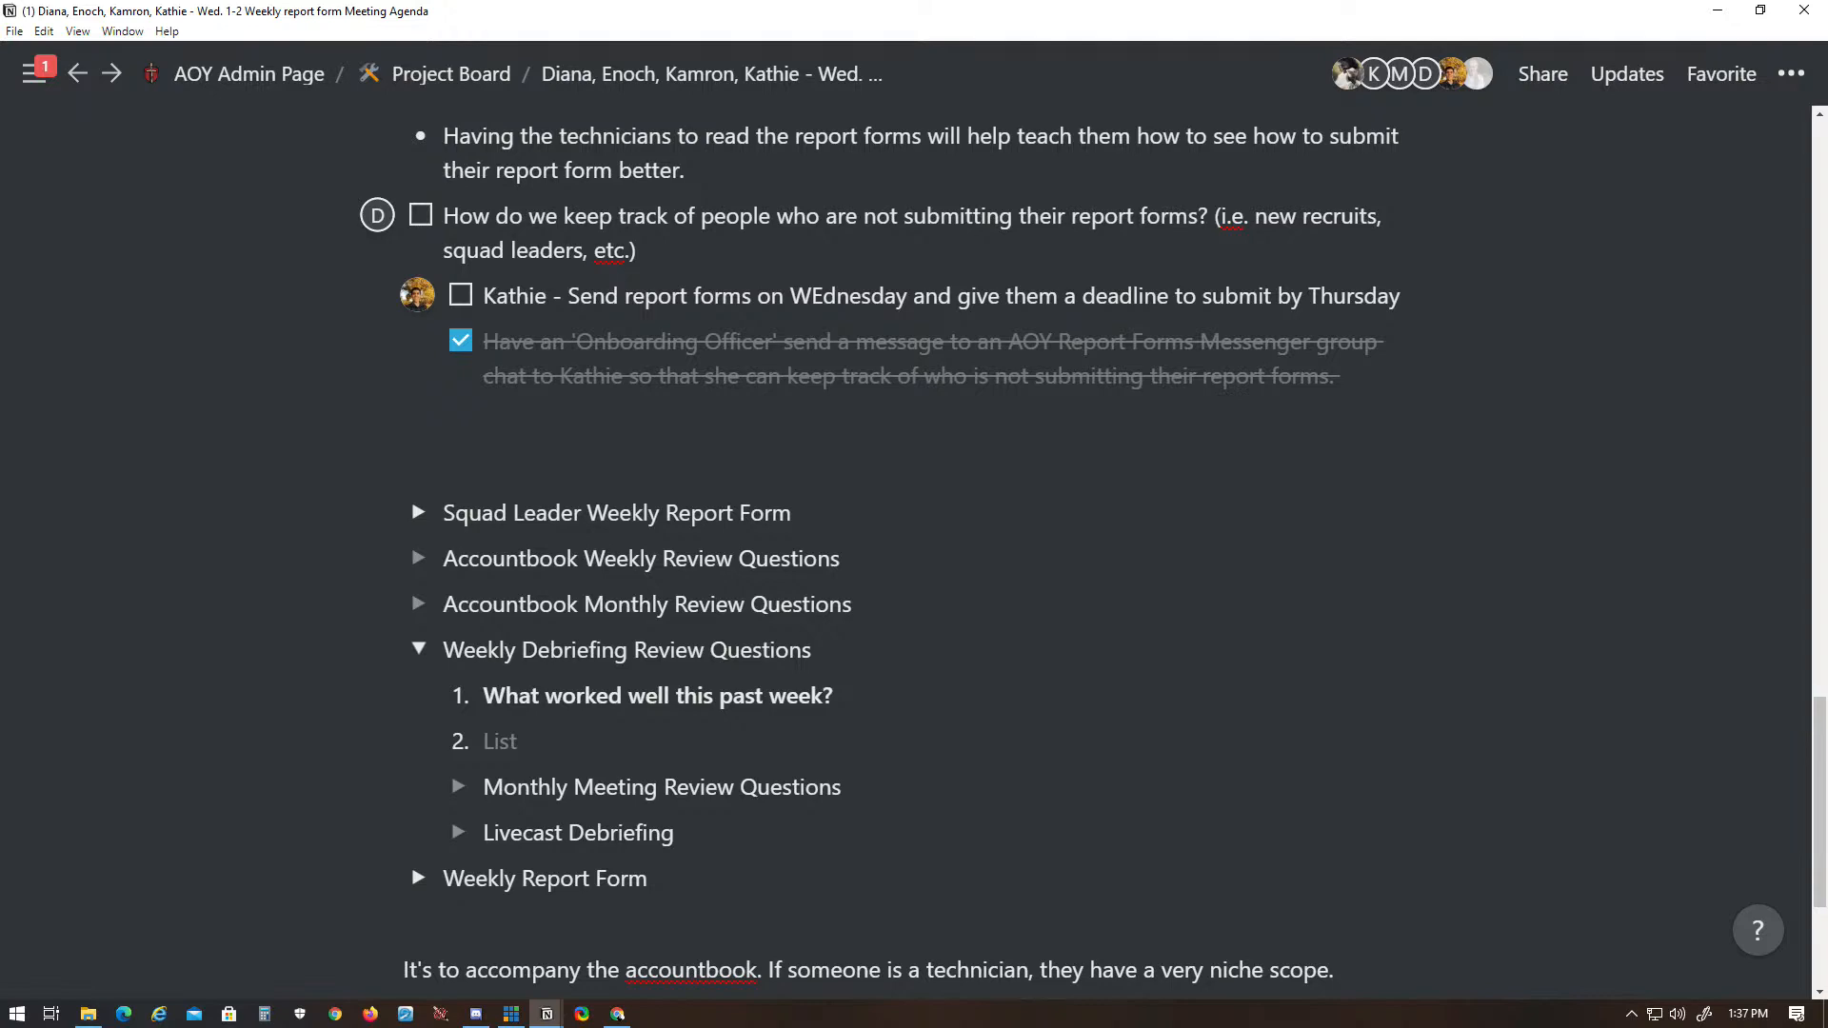
{"action": "type", "text": "What needs improvement?"}
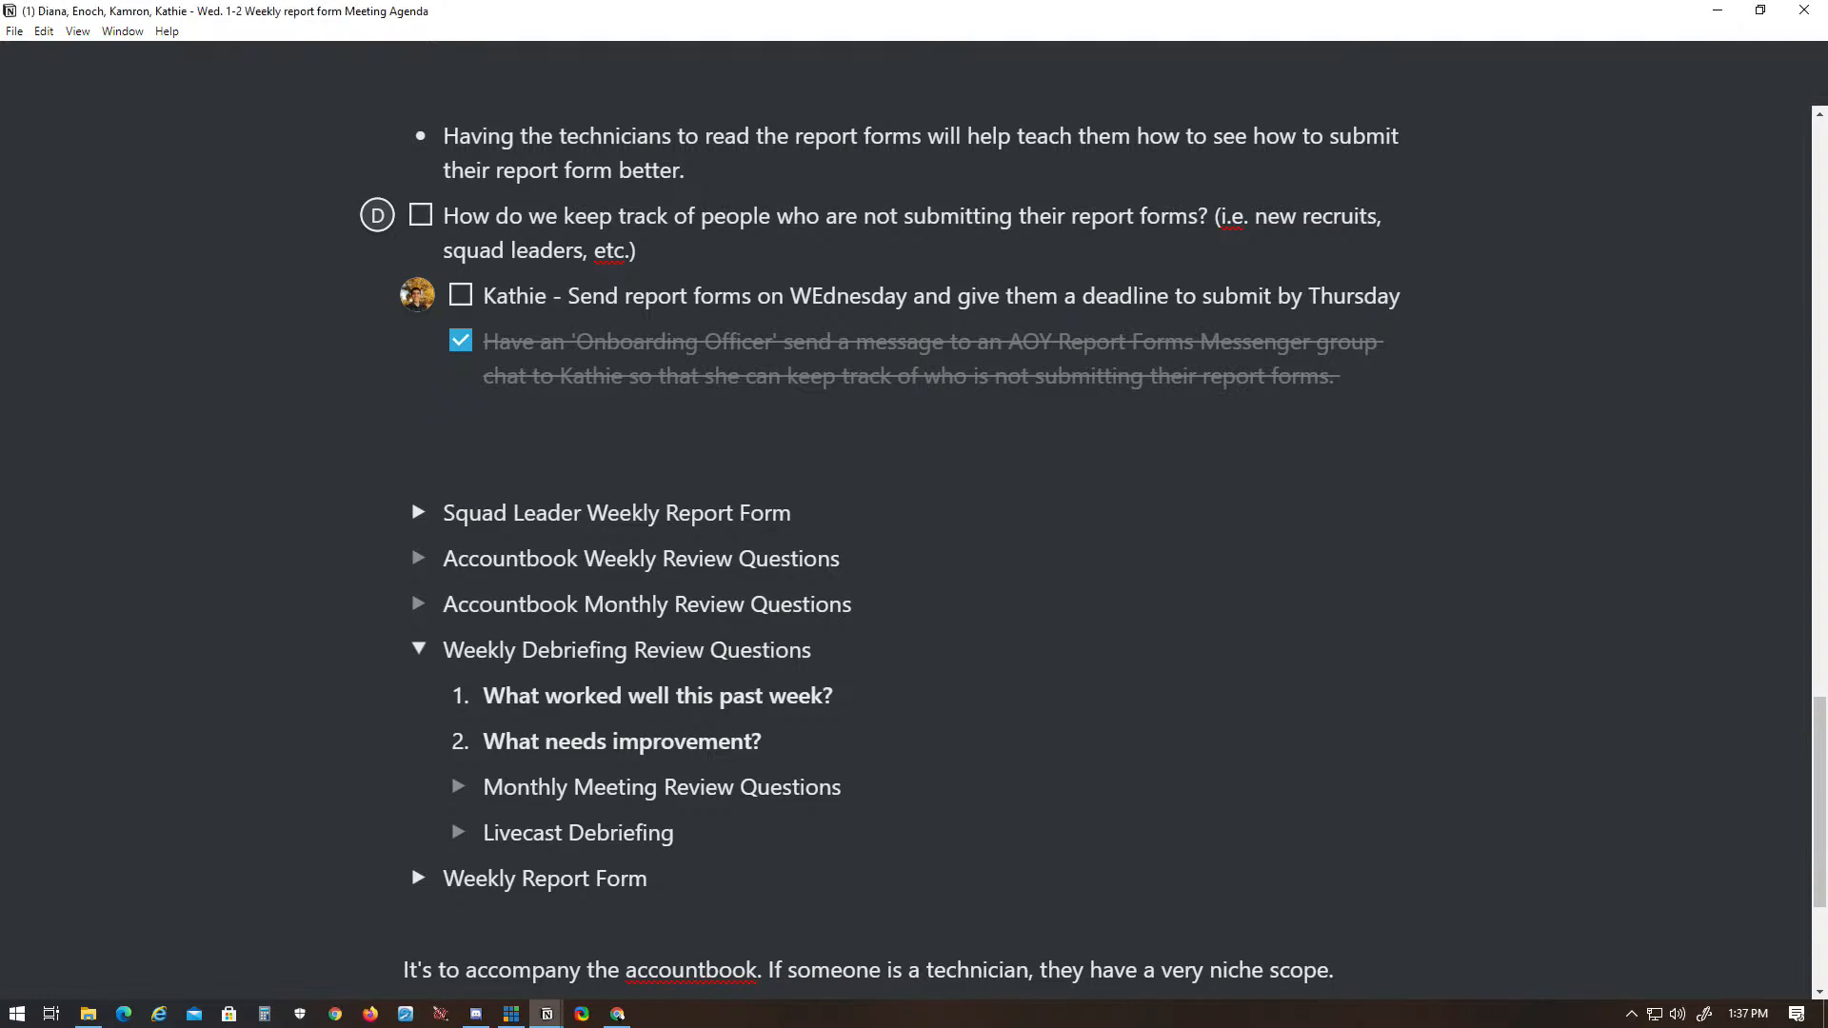
{"action": "key", "text": "Return"}
{"action": "type", "text": "What tasks were not completed?"}
{"action": "key", "text": "Return"}
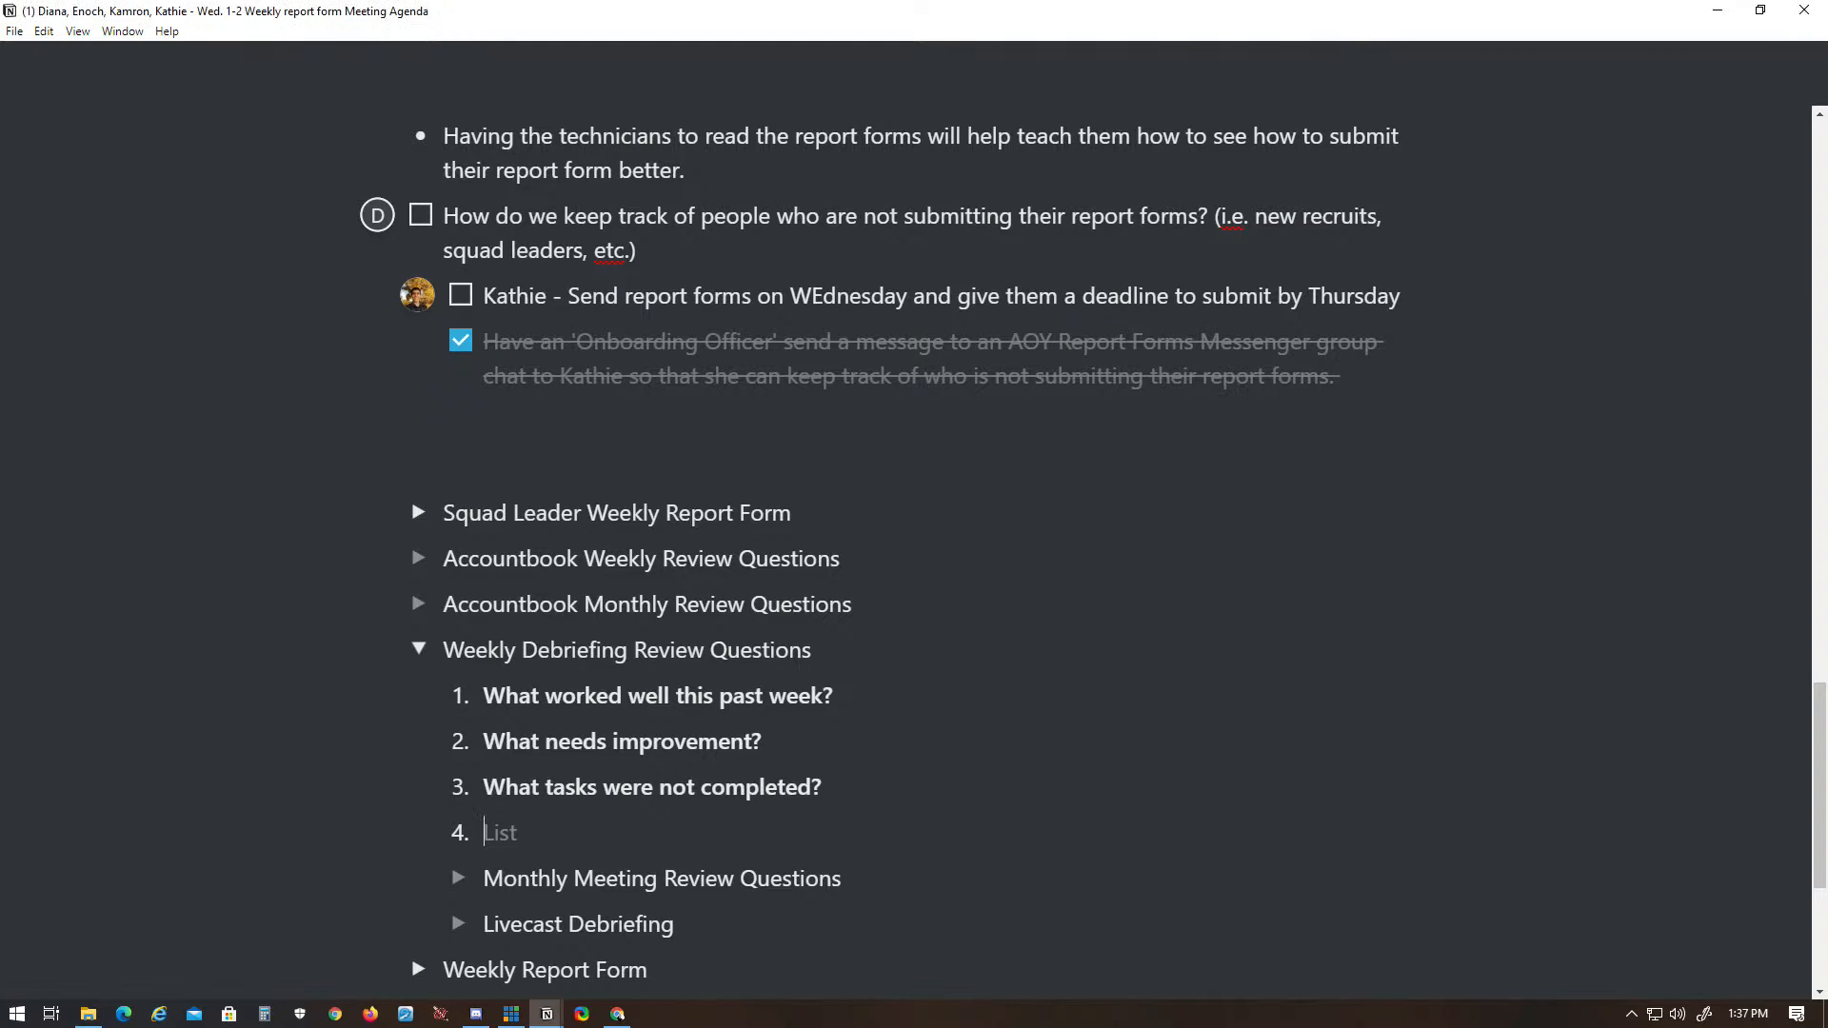
{"action": "type", "text": "Measure Key Results"}
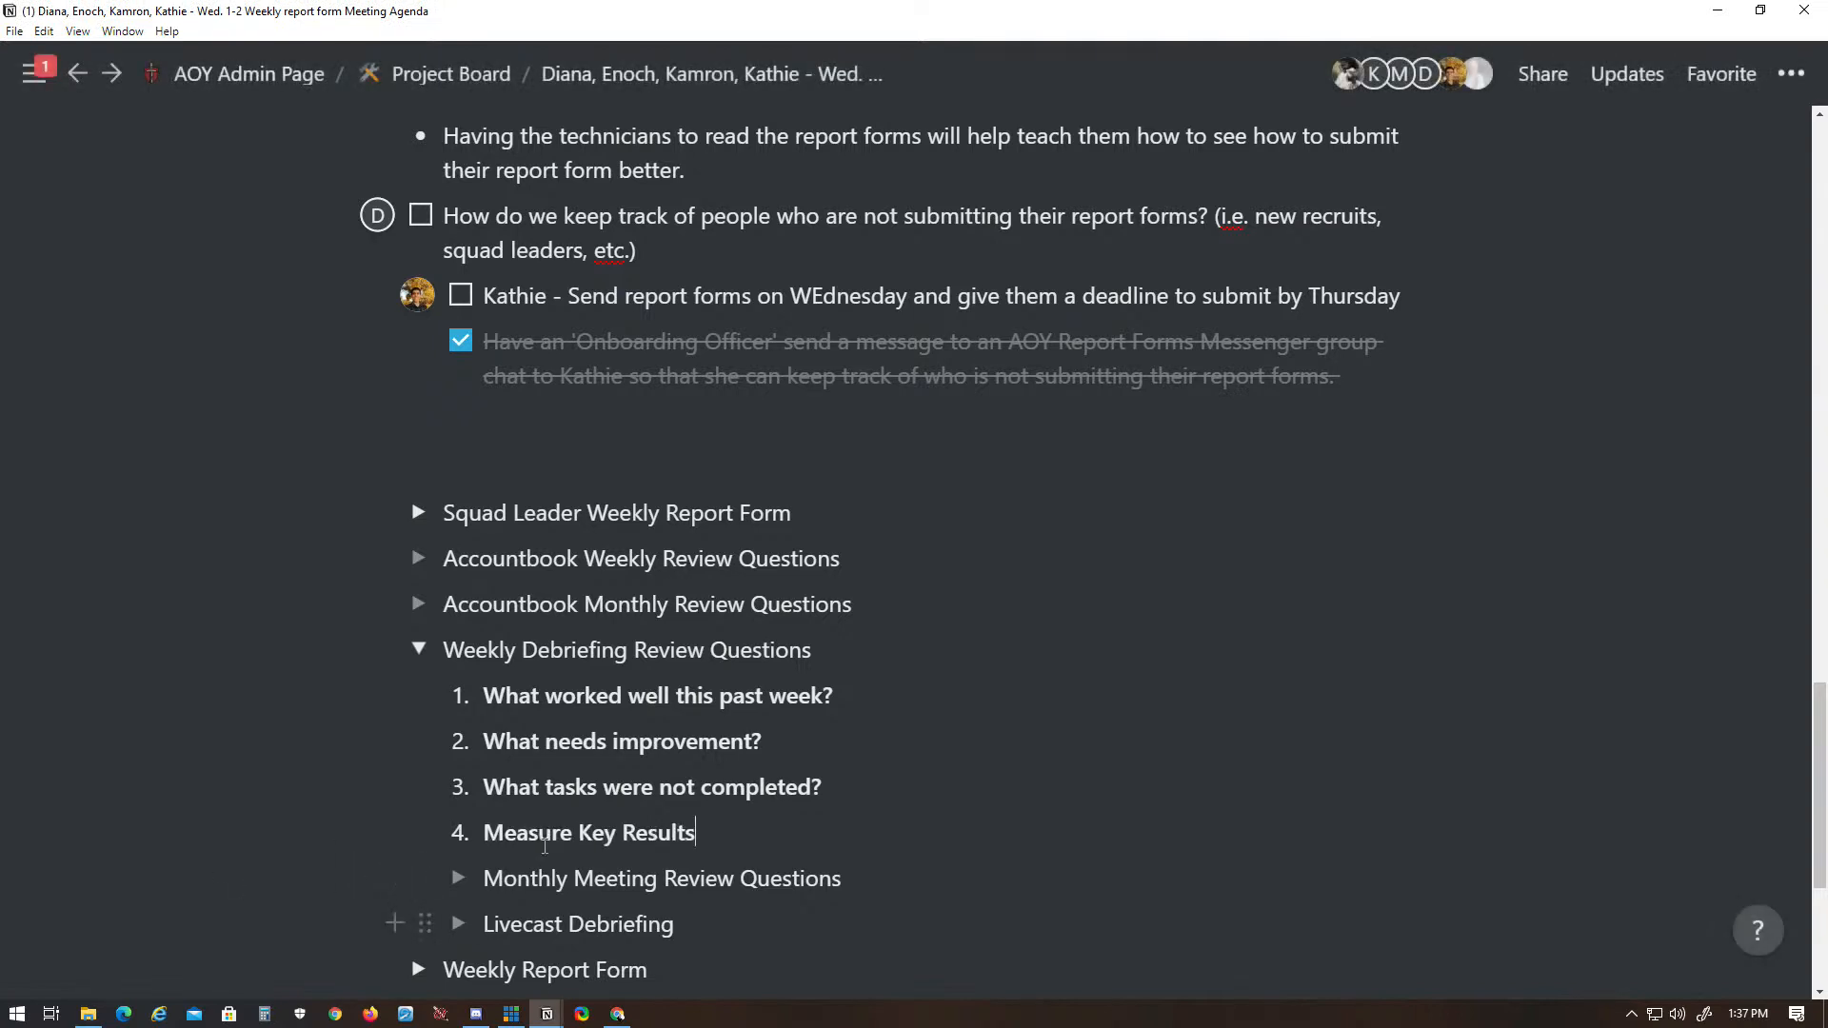
- Add "What worked well this past month?" as numbered item 1 inside the empty Monthly Meeting Review Questions toggle
{"action": "scroll", "coordinate": [551, 745], "scroll_direction": "down", "scroll_amount": 1}
{"action": "scroll", "coordinate": [550, 746], "scroll_direction": "down", "scroll_amount": 2}
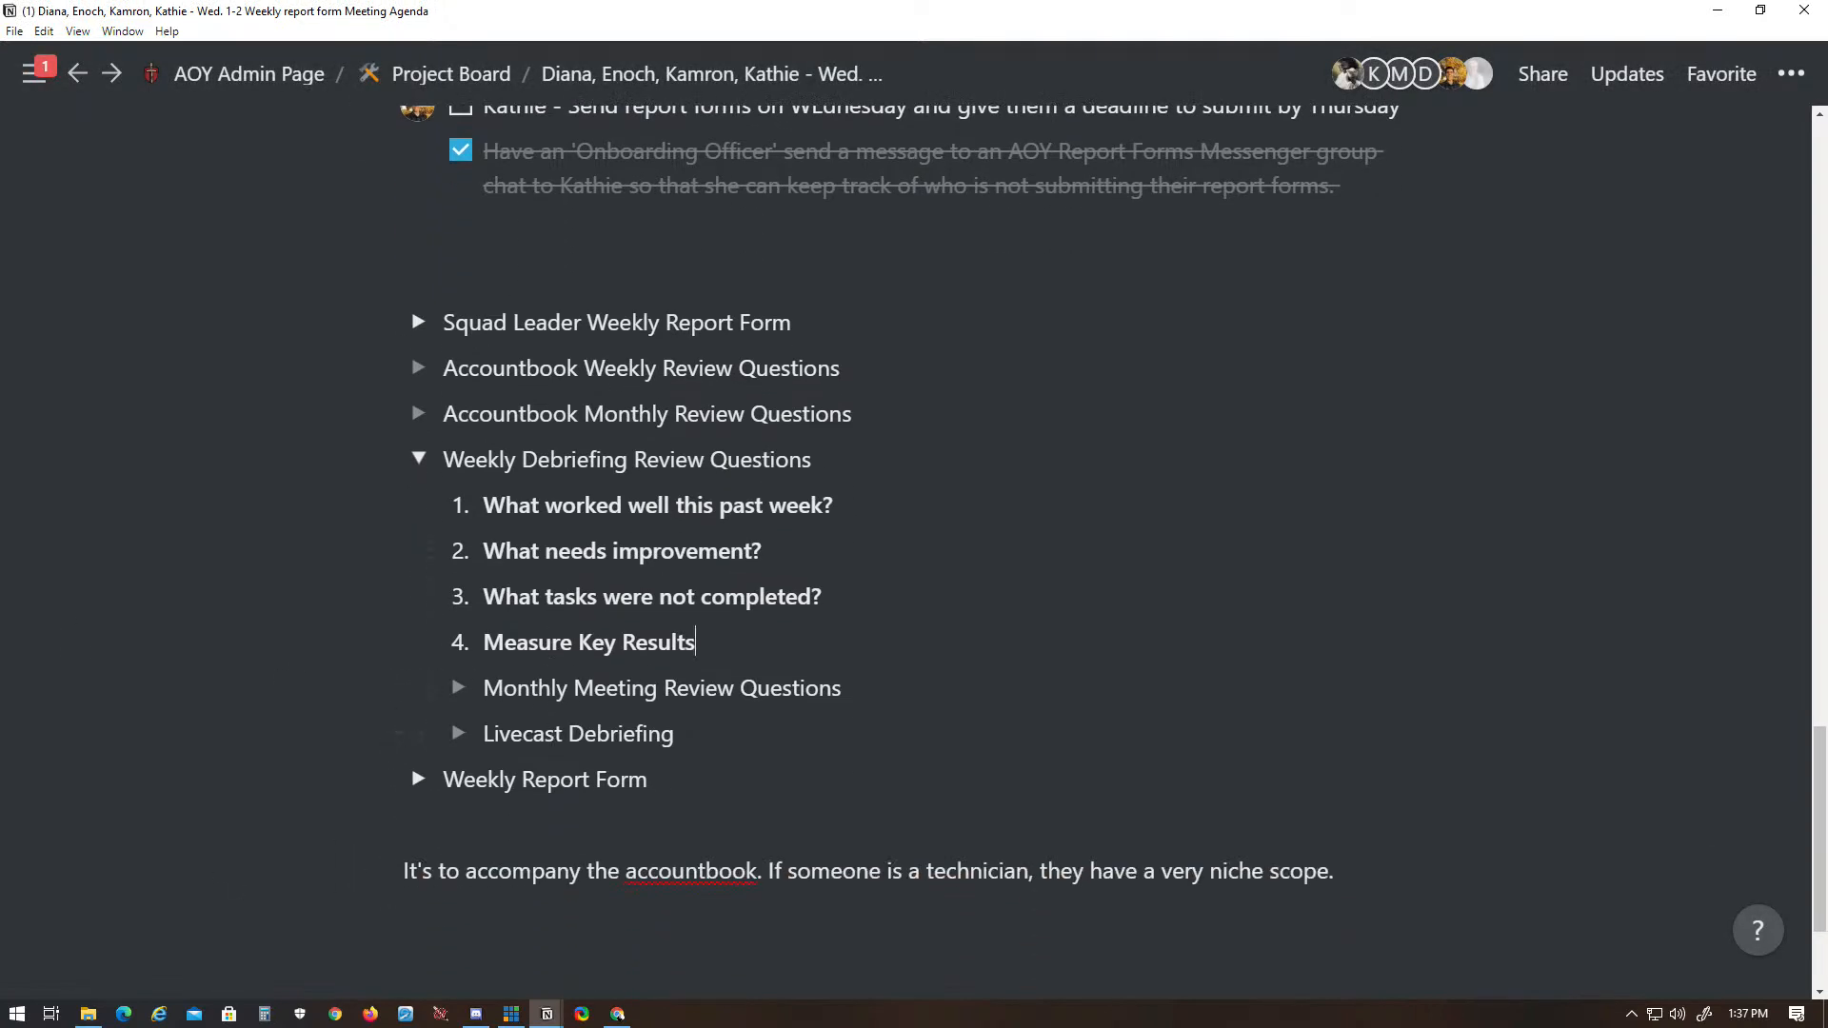
{"action": "key", "text": "ctrl+p"}
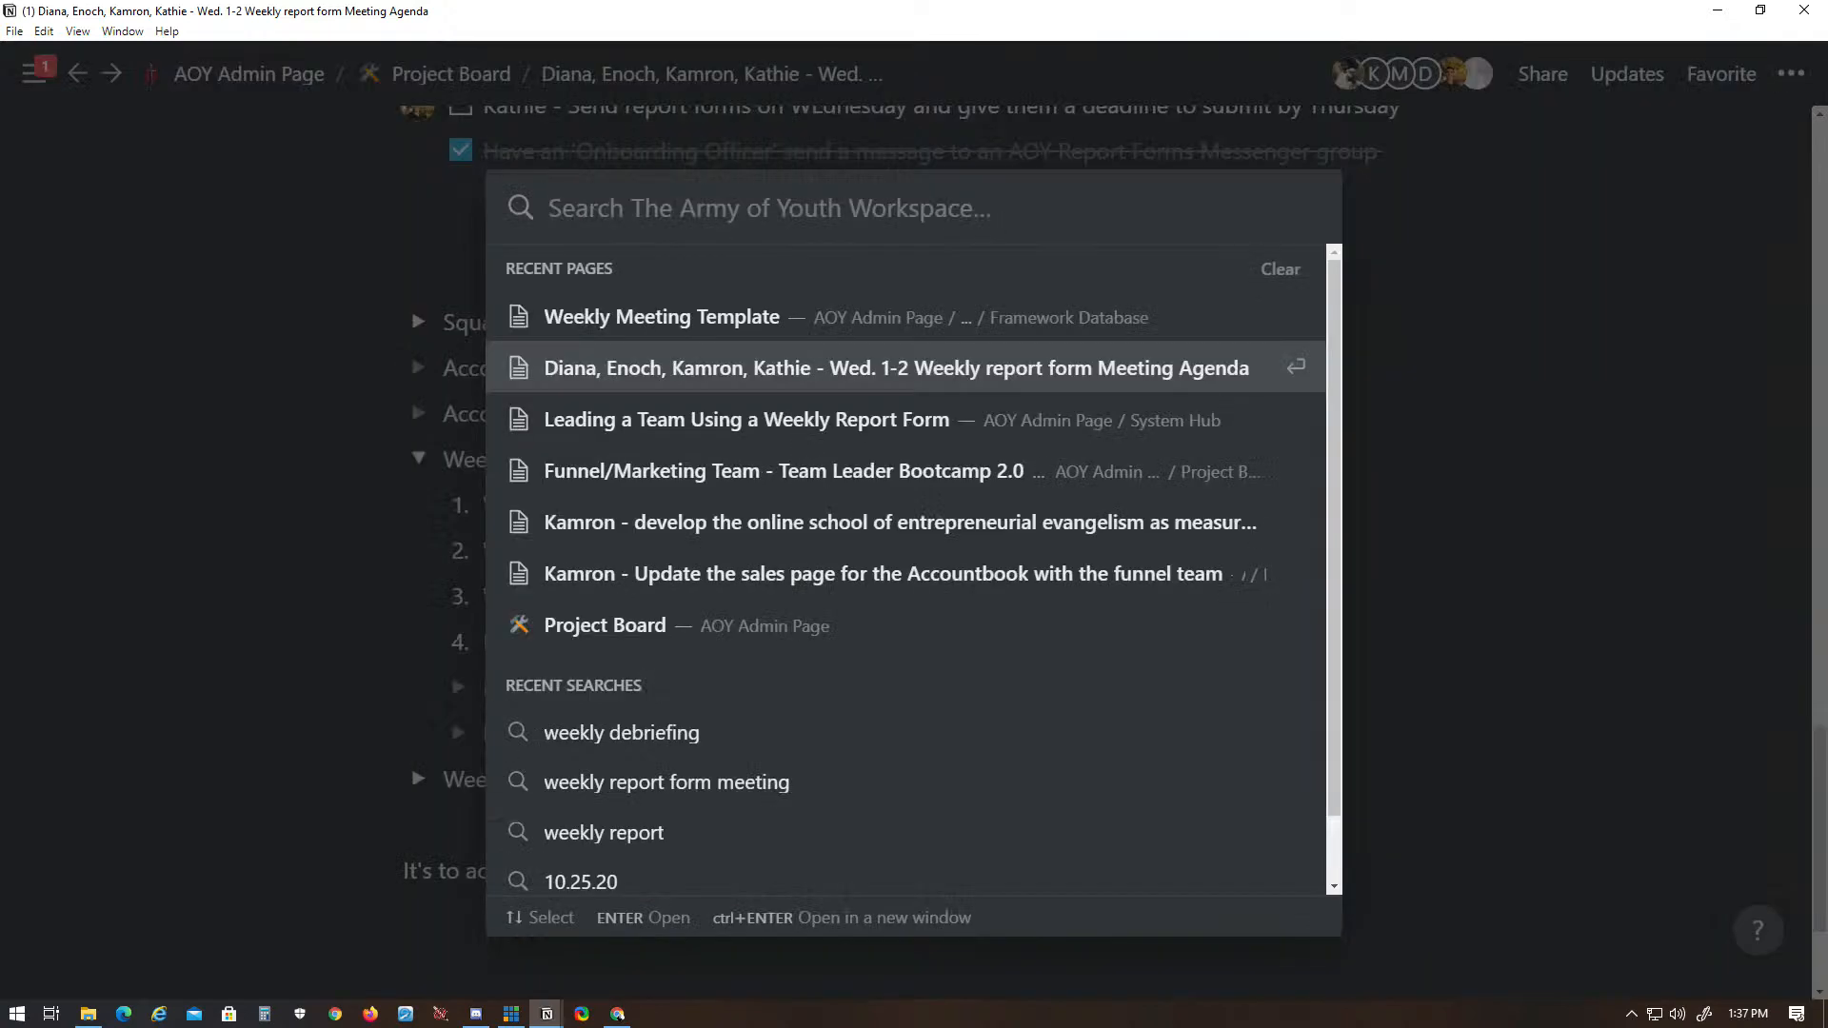
{"action": "key", "text": "Escape"}
{"action": "key", "text": "alt+Tab"}
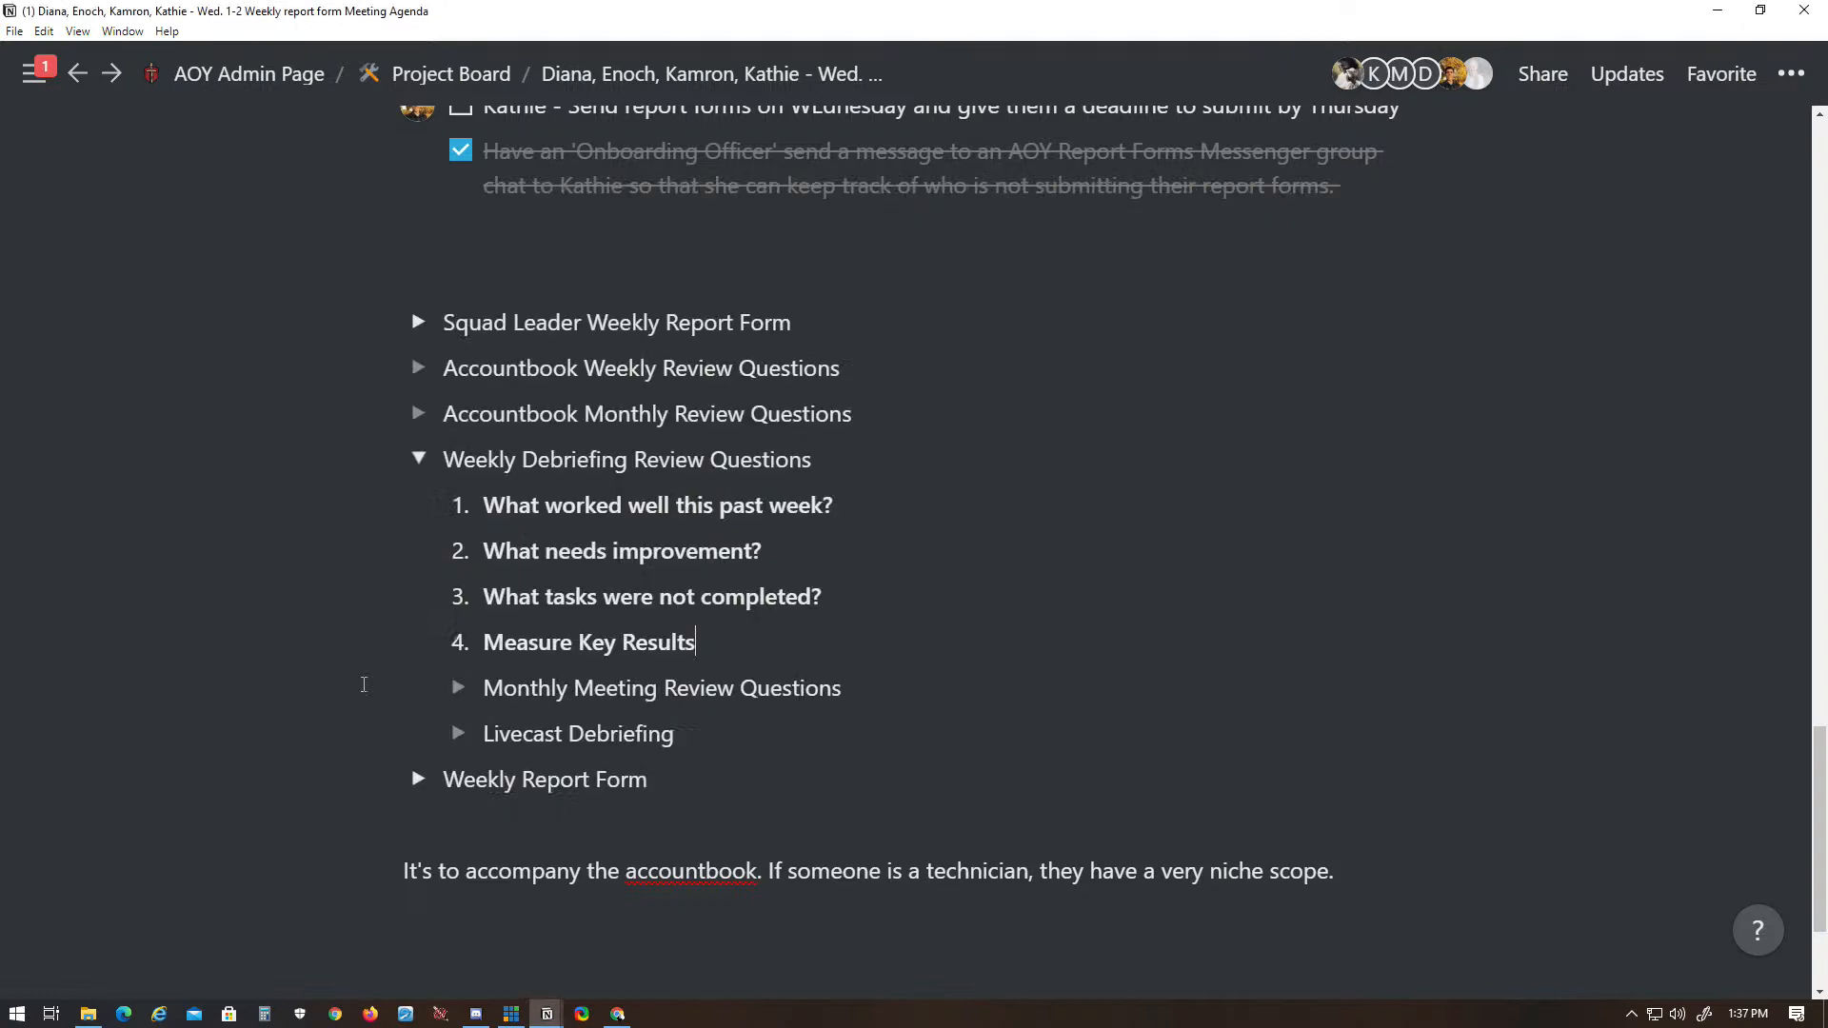
{"action": "left_click", "coordinate": [458, 687]}
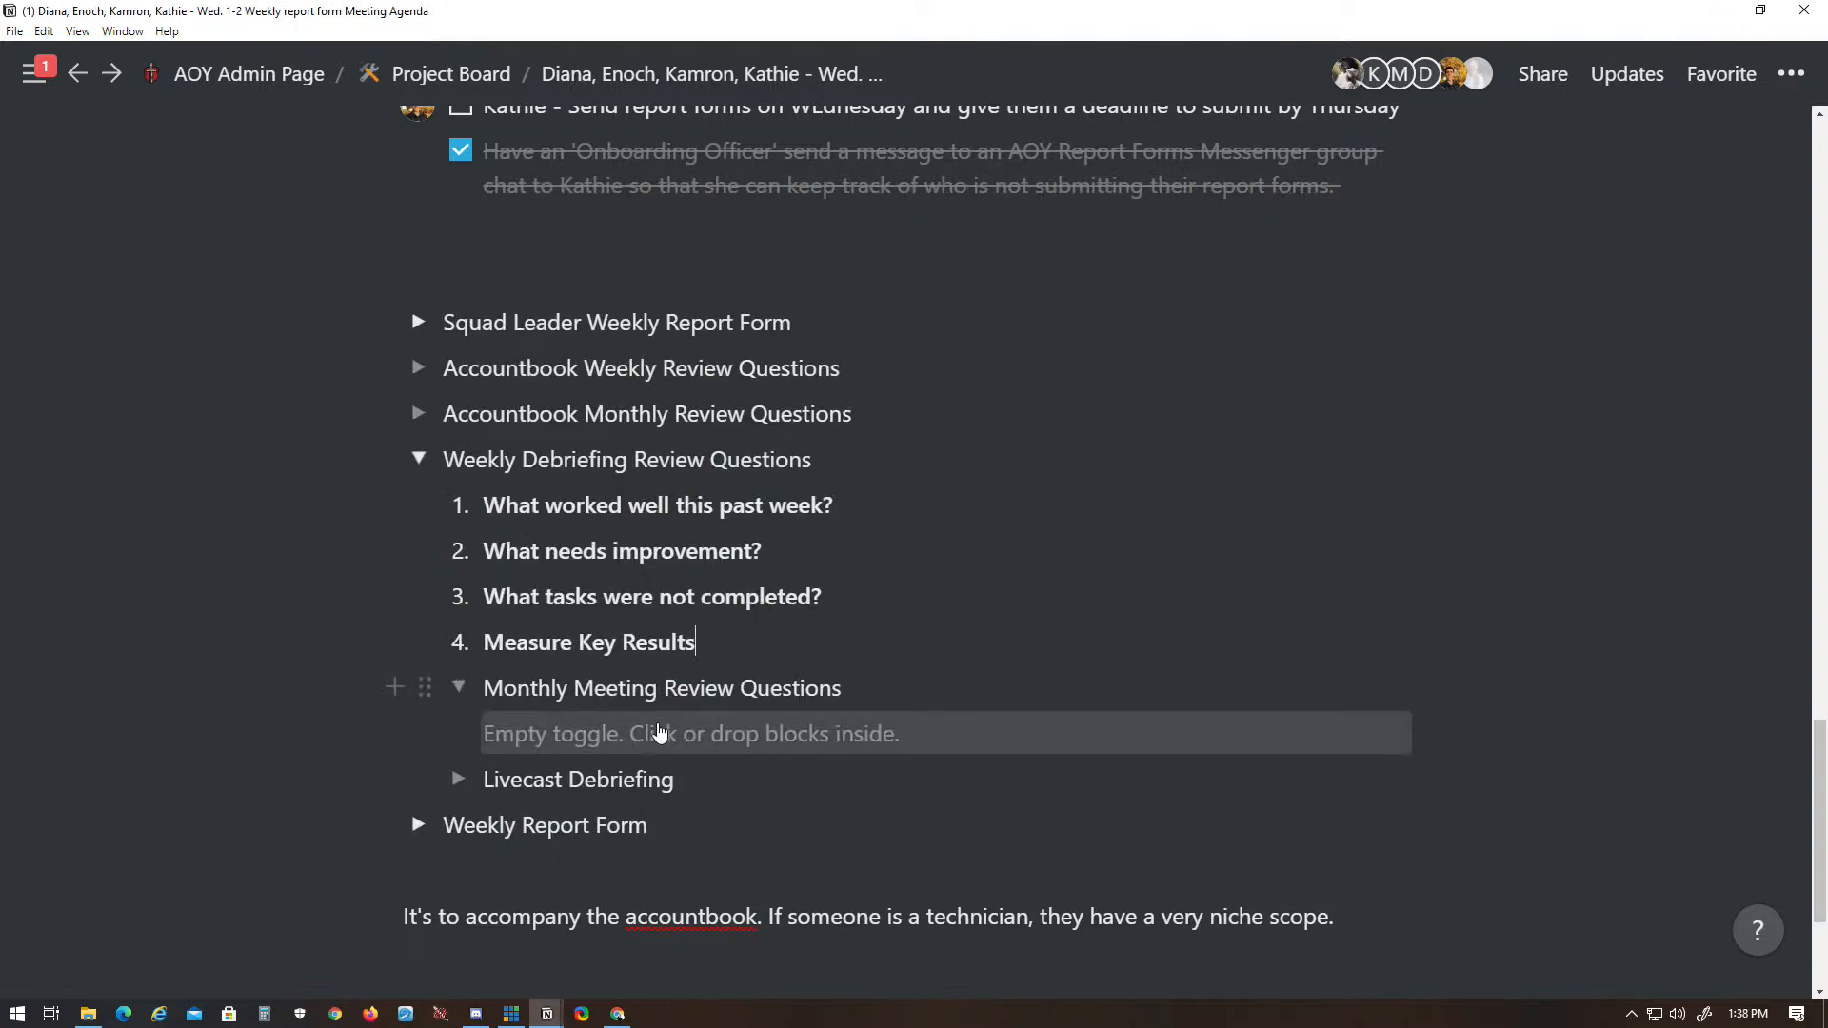
{"action": "left_click", "coordinate": [651, 731]}
{"action": "type", "text": "1."}
{"action": "type", "text": "What worked well this past month?"}
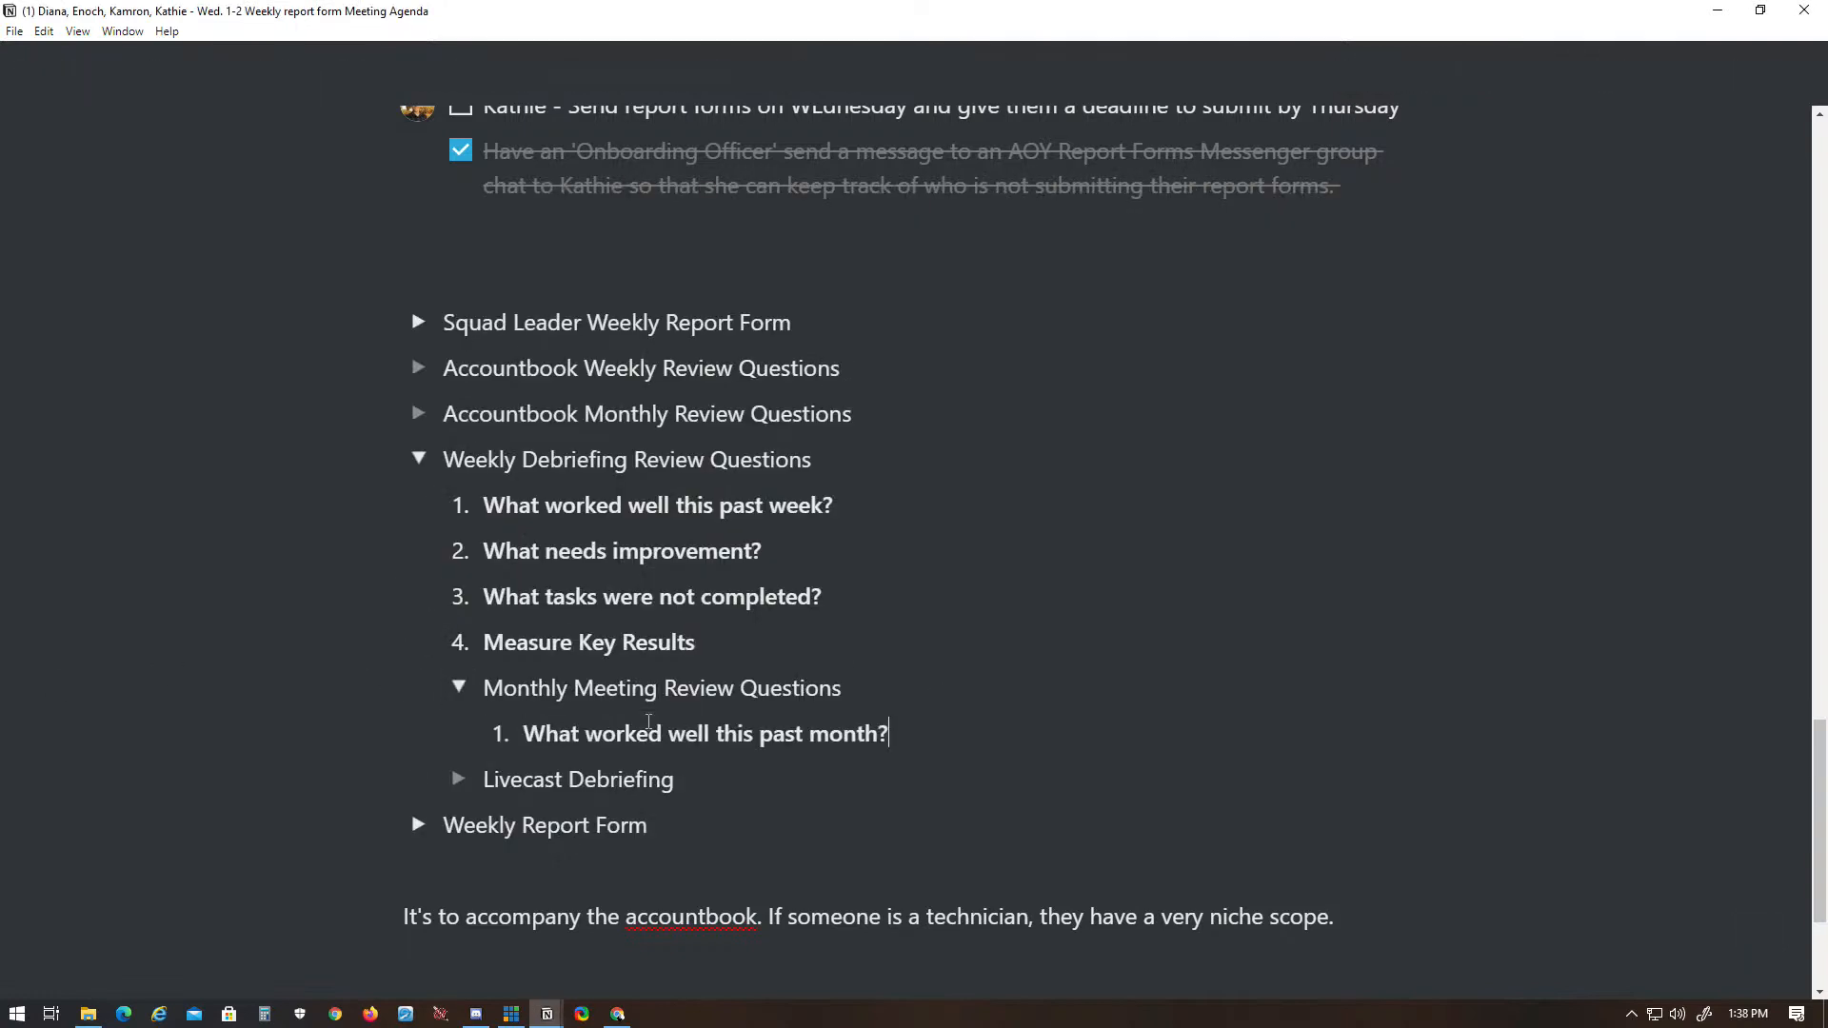
{"action": "key", "text": "alt+Tab"}
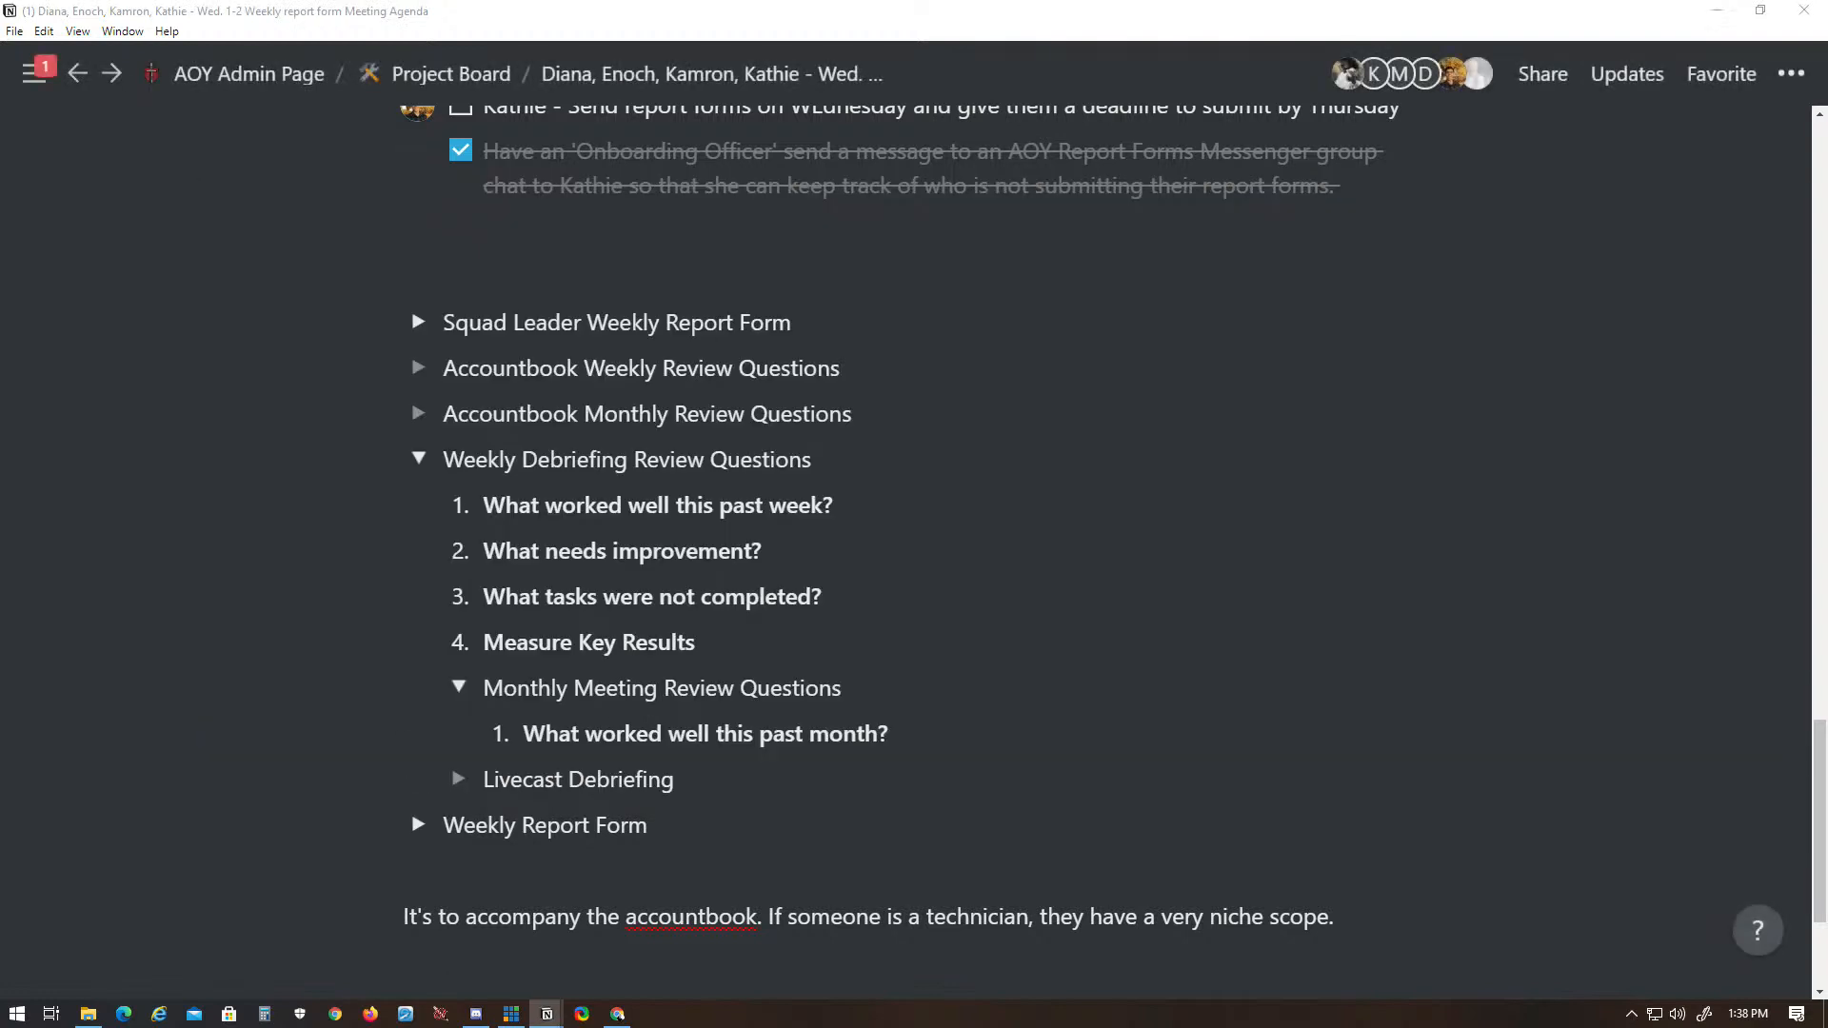
- Add "What needs improvement from this past month?" as items 2 and 3 under Monthly Meeting Review Questions, leaving an empty item 4
{"action": "key", "text": "alt+Tab"}
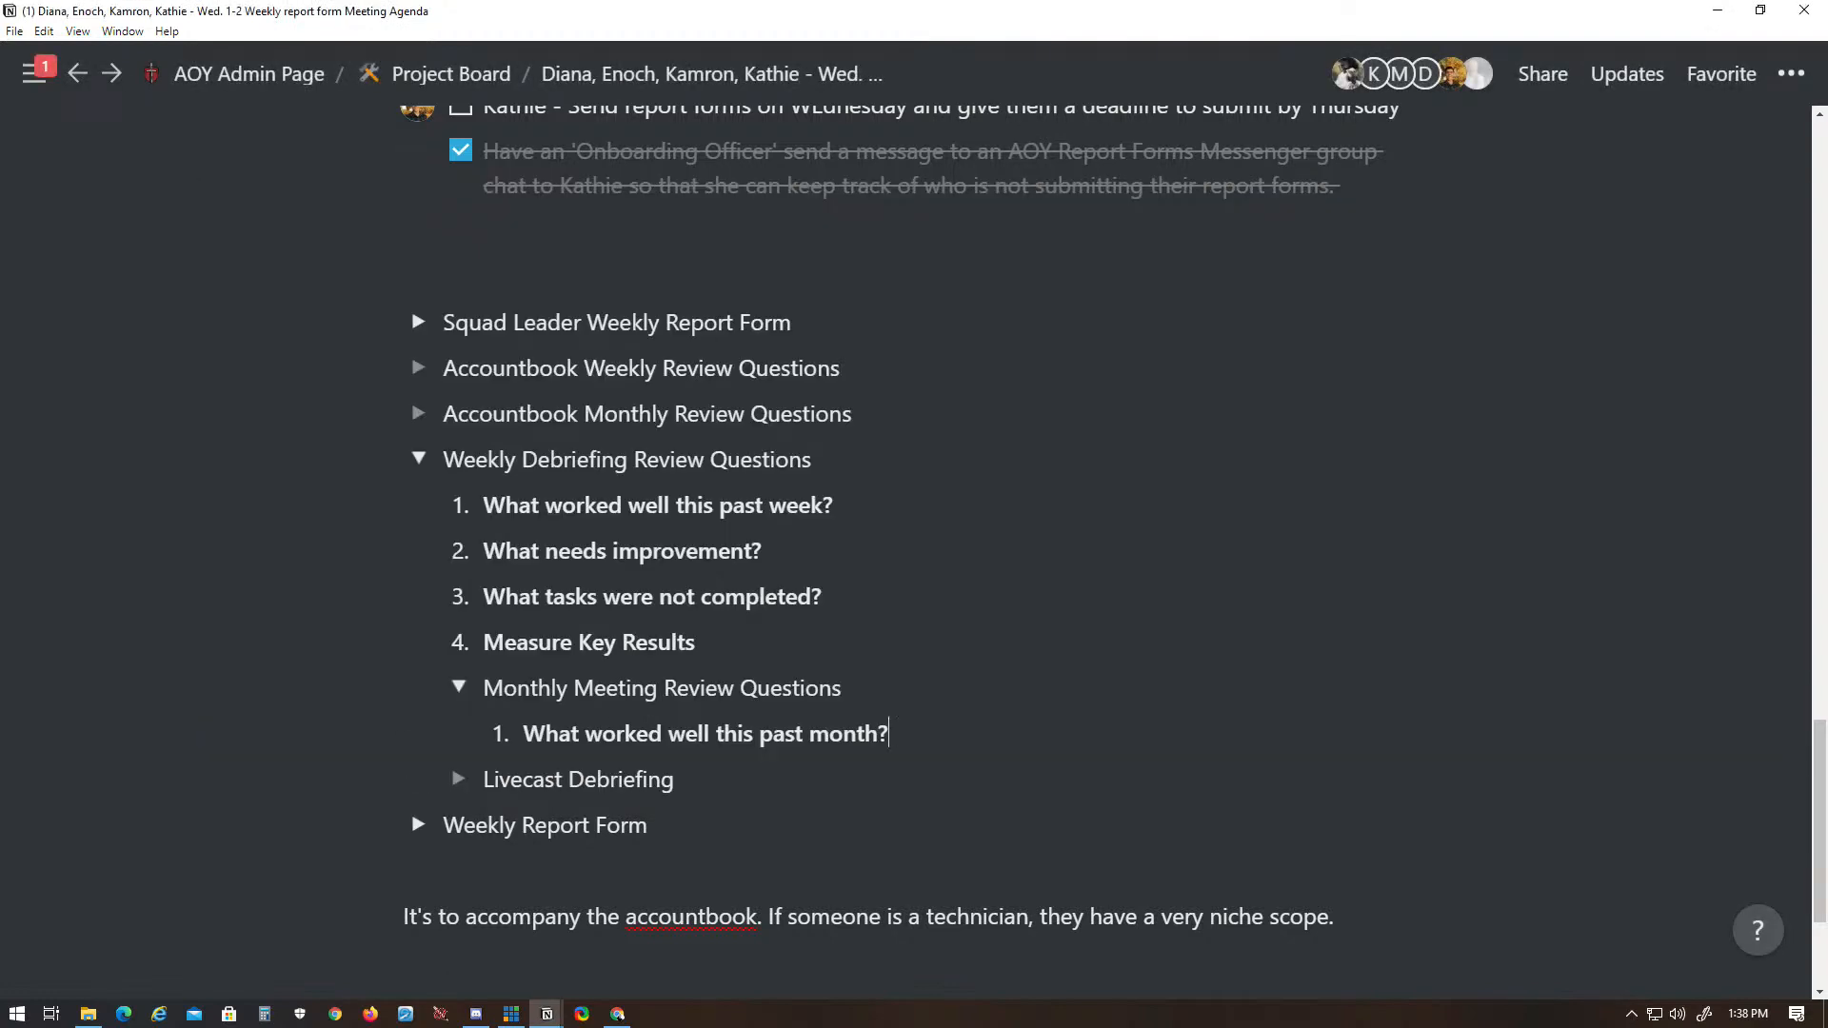
{"action": "key", "text": "Return"}
{"action": "type", "text": "What needs improvement from this past month?"}
{"action": "key", "text": "alt+Tab"}
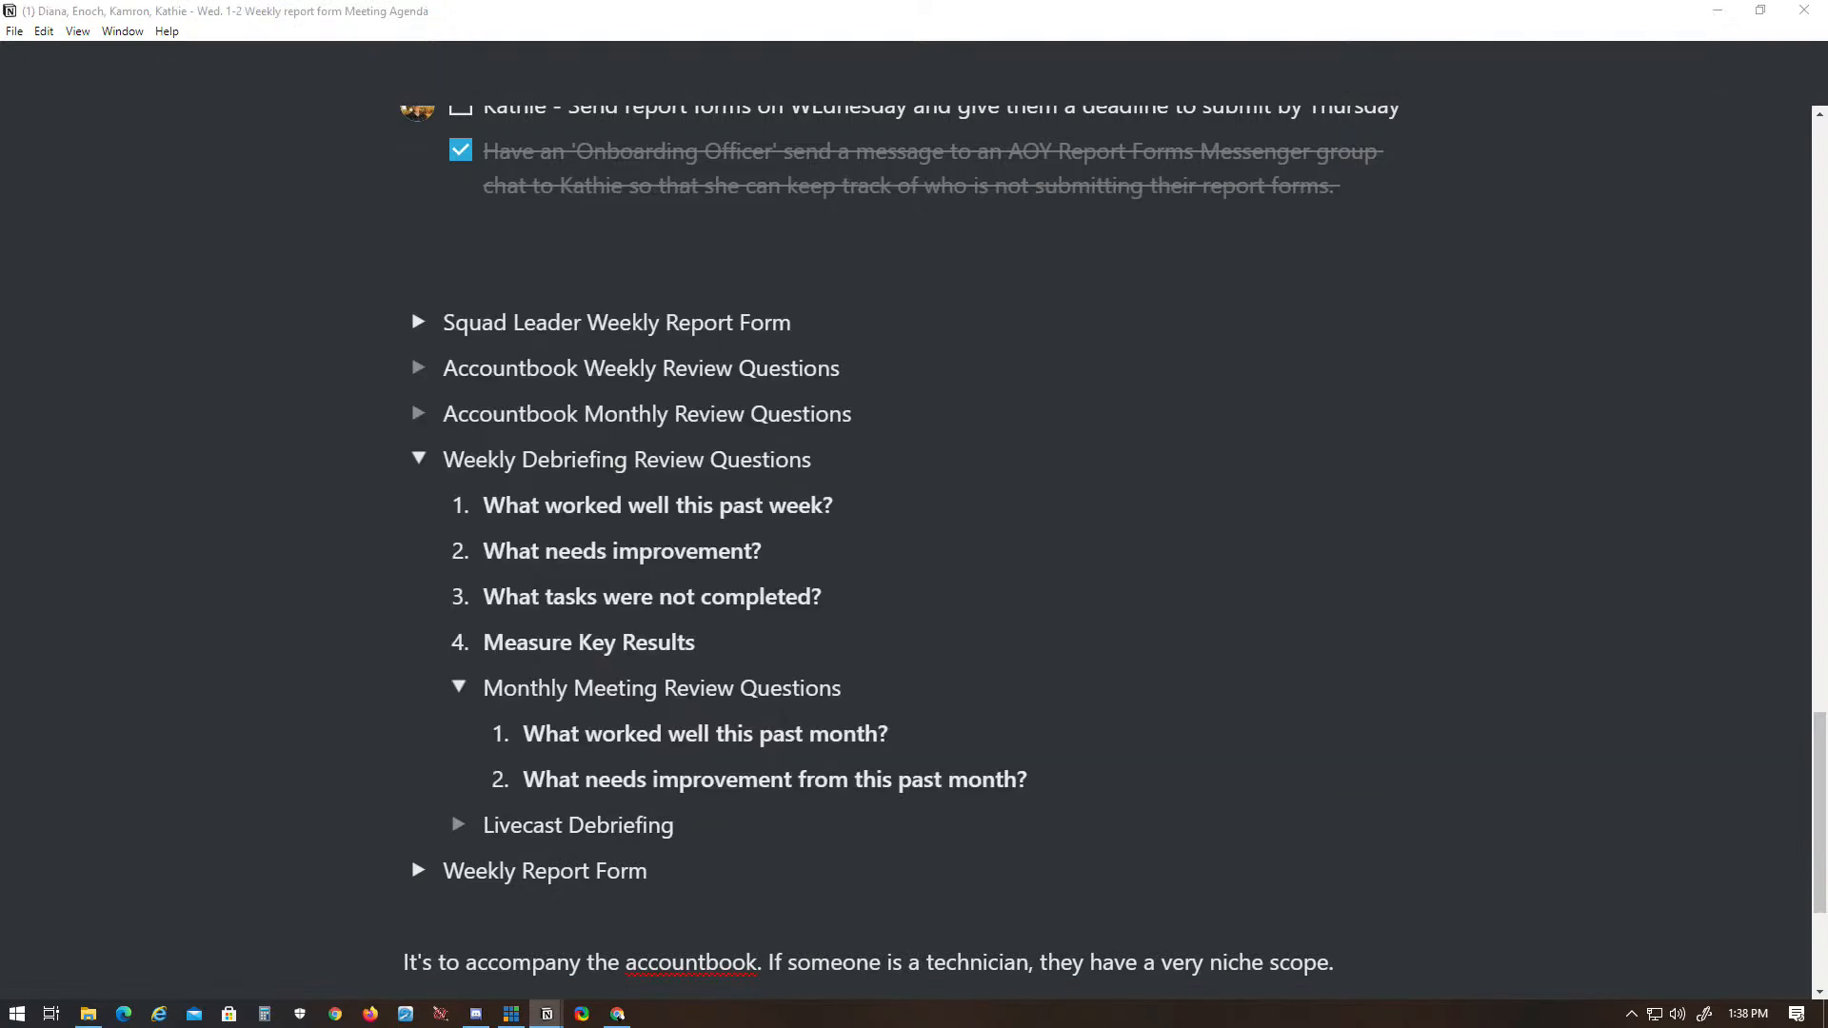
{"action": "key", "text": "alt+Tab"}
{"action": "key", "text": "Return"}
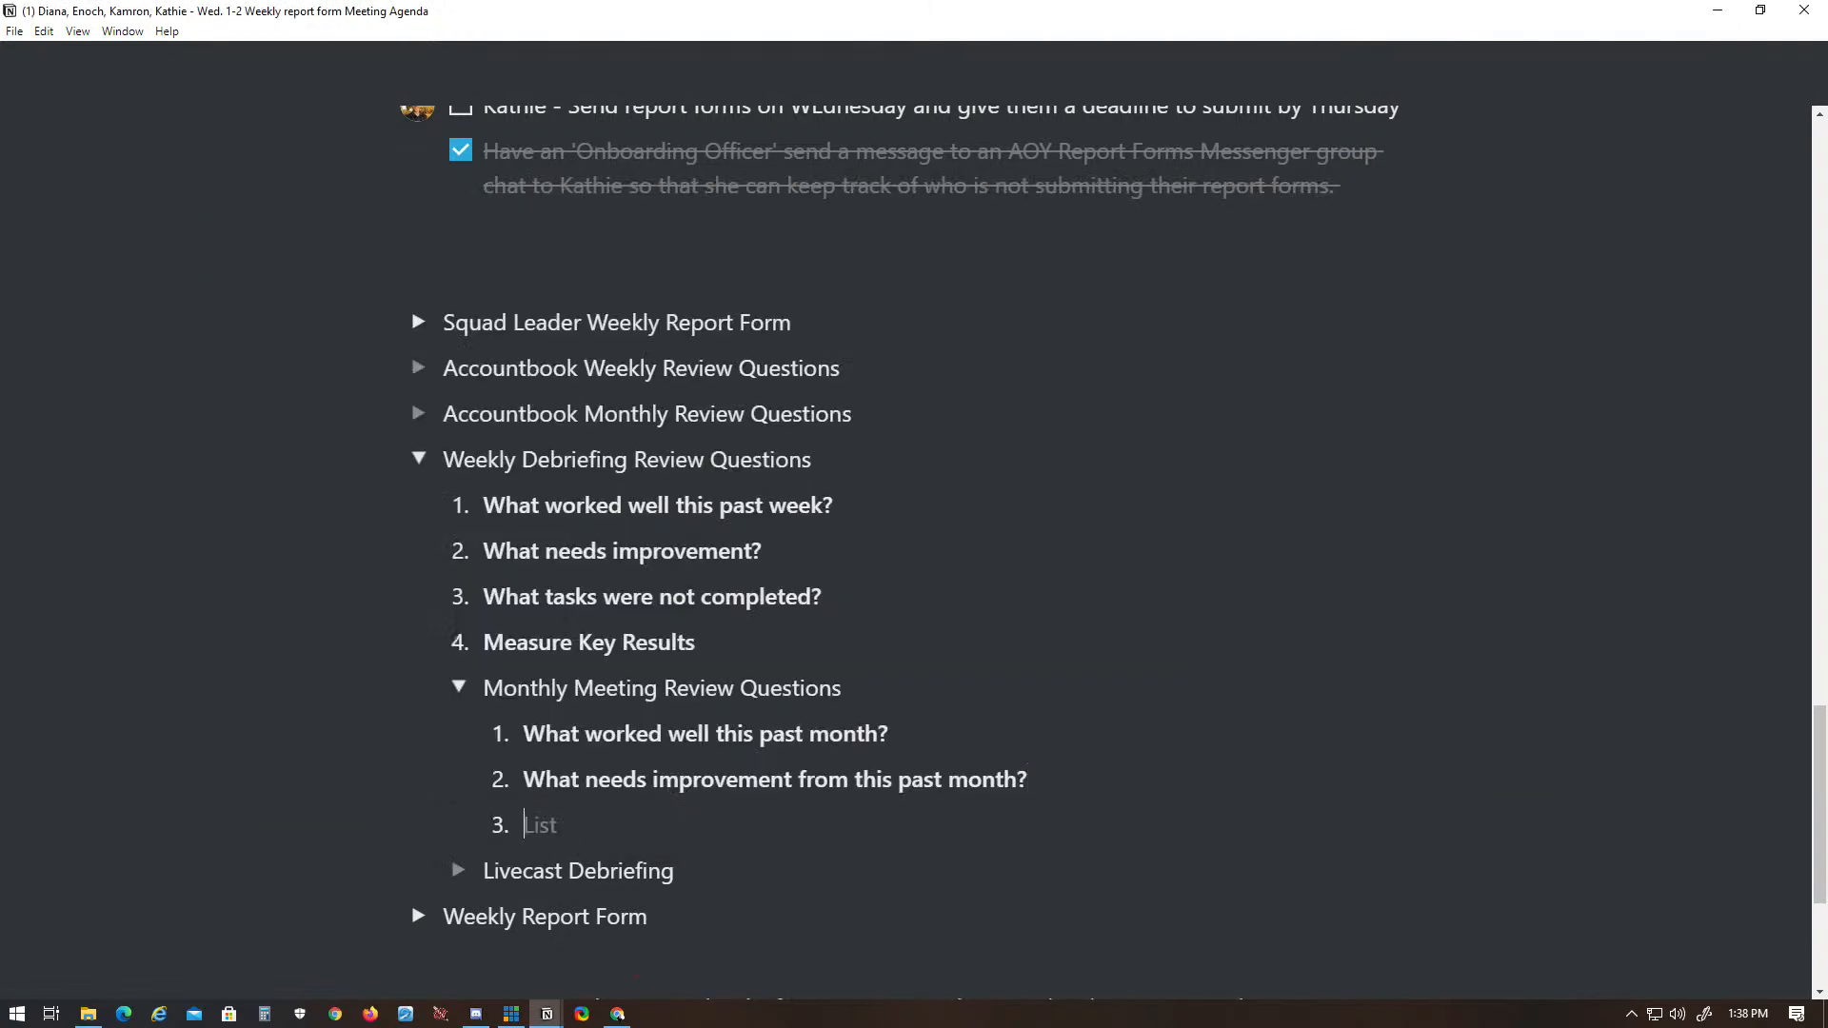
{"action": "type", "text": "What needs improvement from this past month?"}
{"action": "key", "text": "Return"}
{"action": "key", "text": "alt+Tab"}
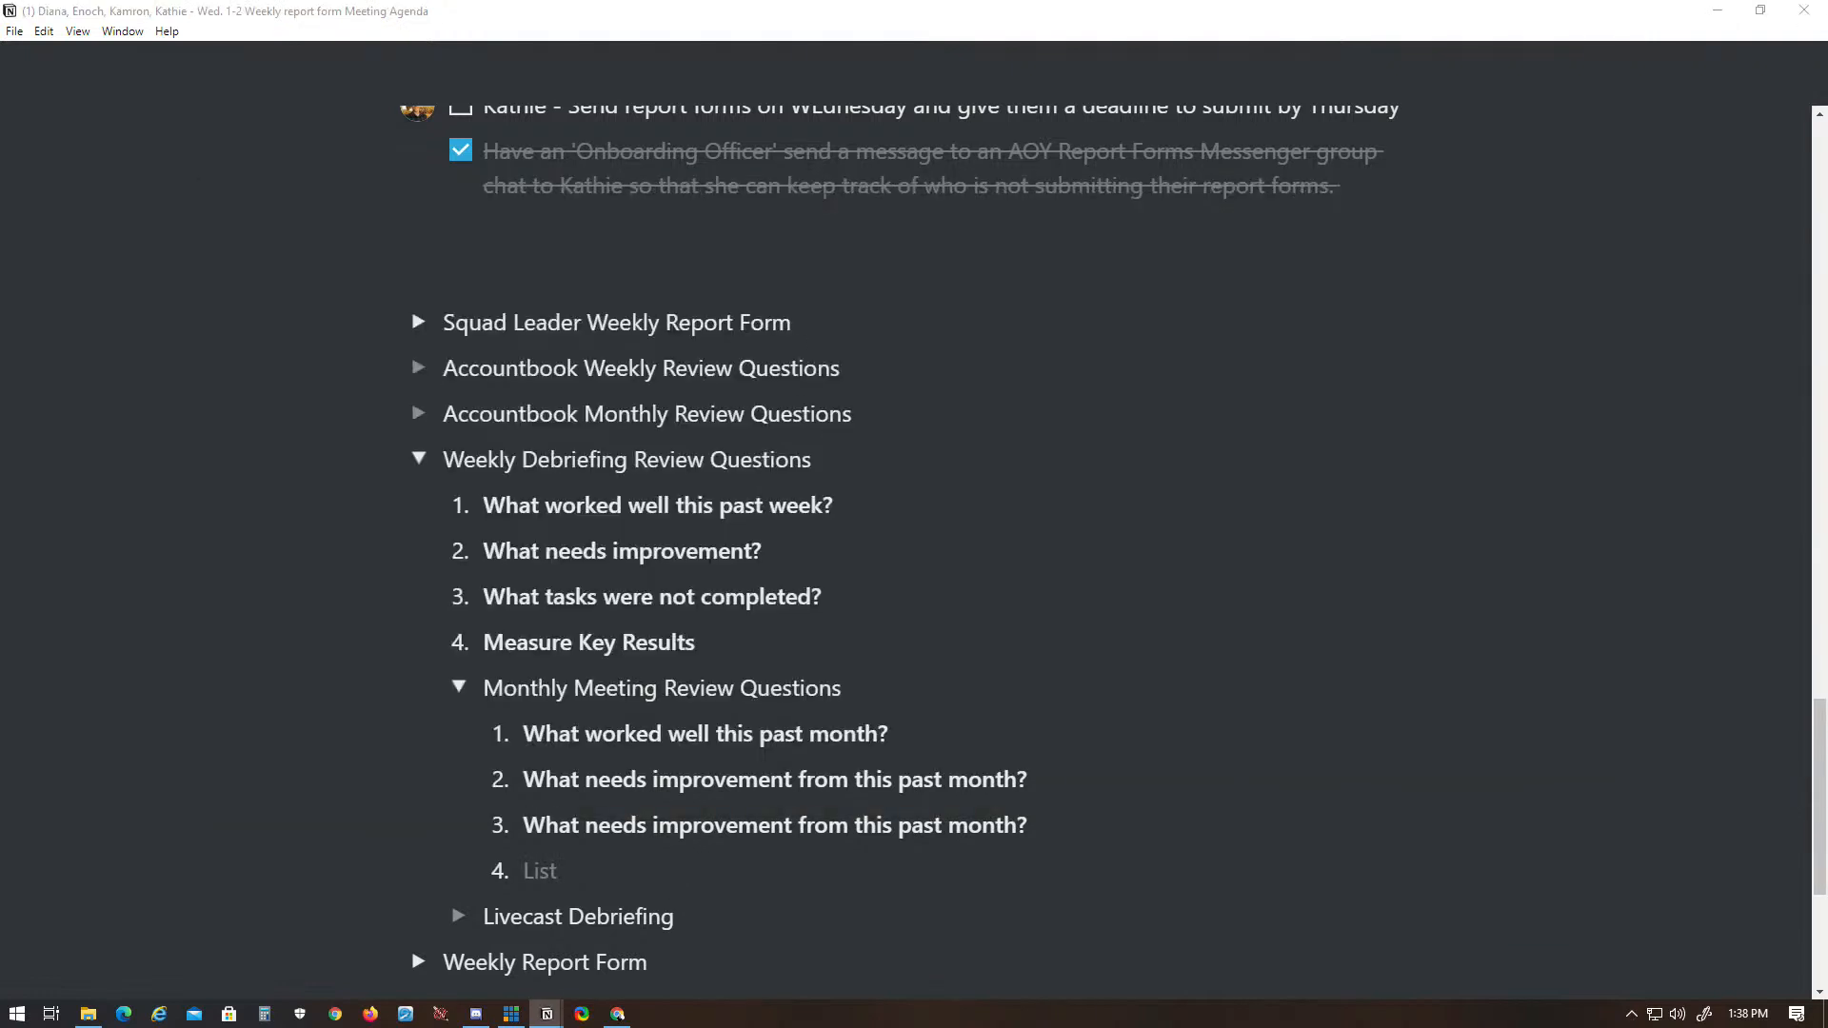
{"action": "key", "text": "alt+Tab"}
{"action": "type", "text": "What needs improvement from this past month?"}
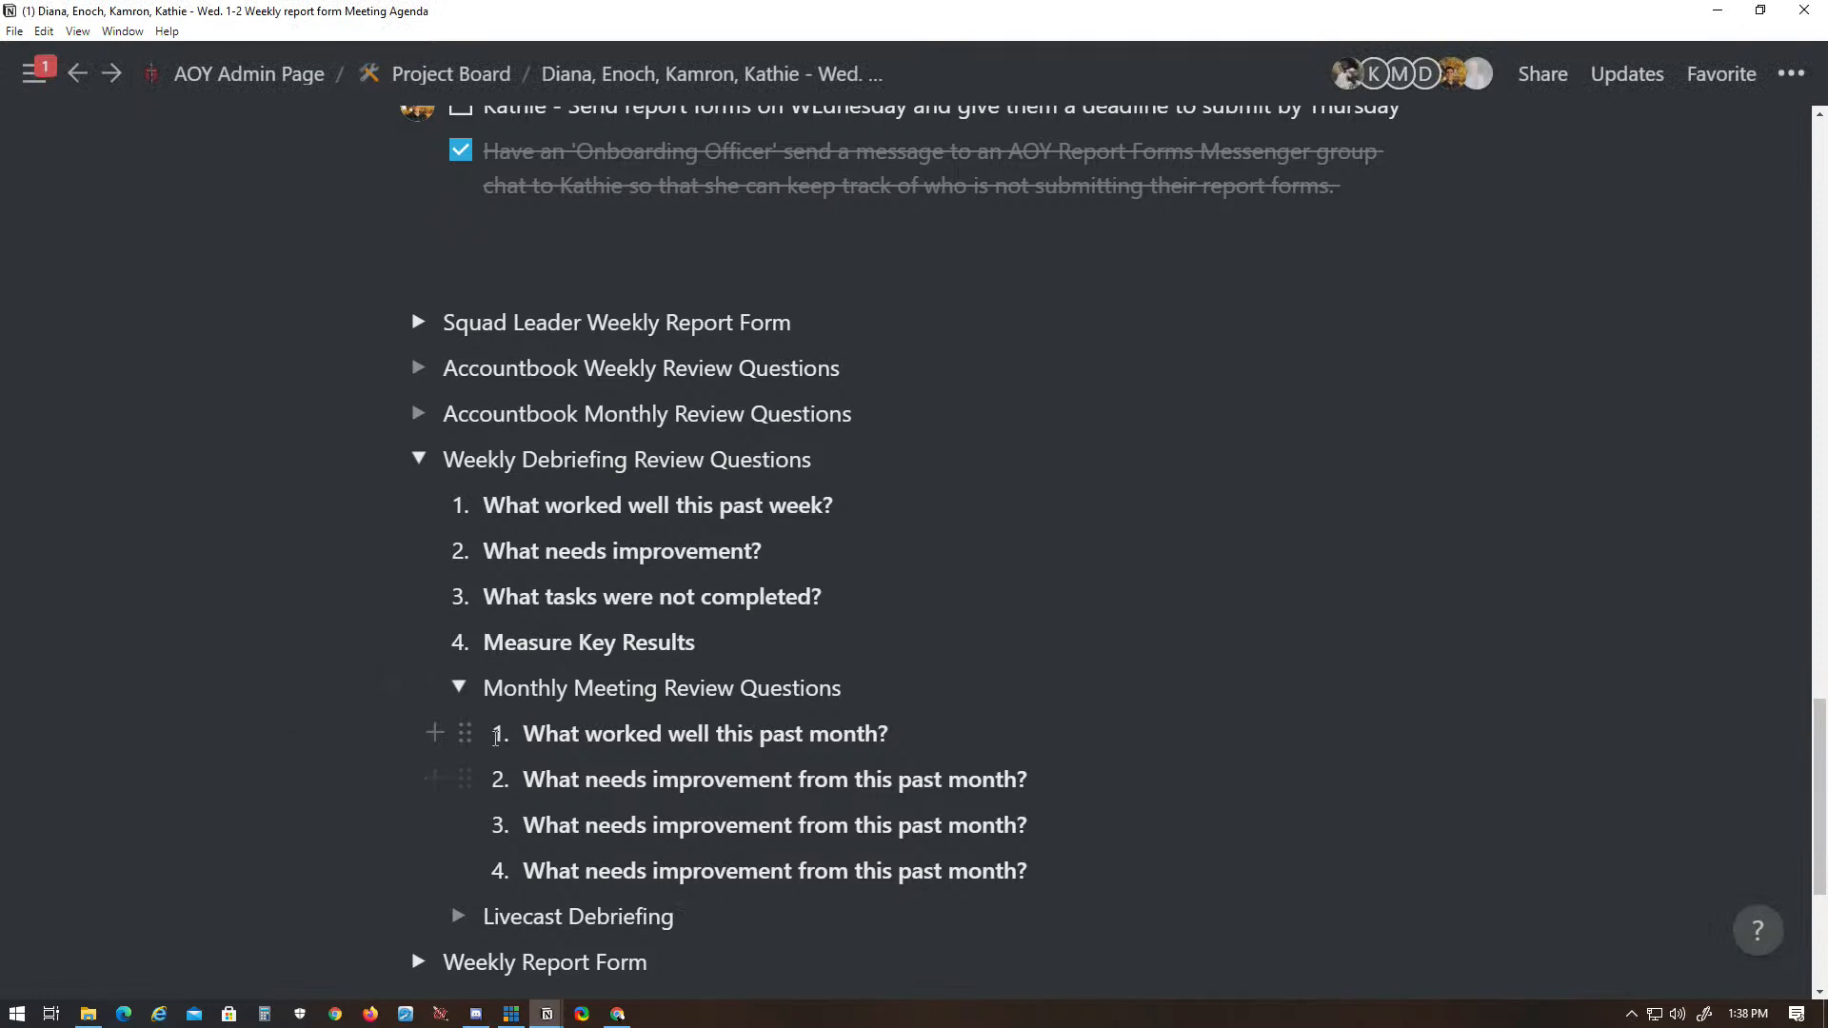
{"action": "key", "text": "ctrl+z"}
{"action": "key", "text": "alt+Tab"}
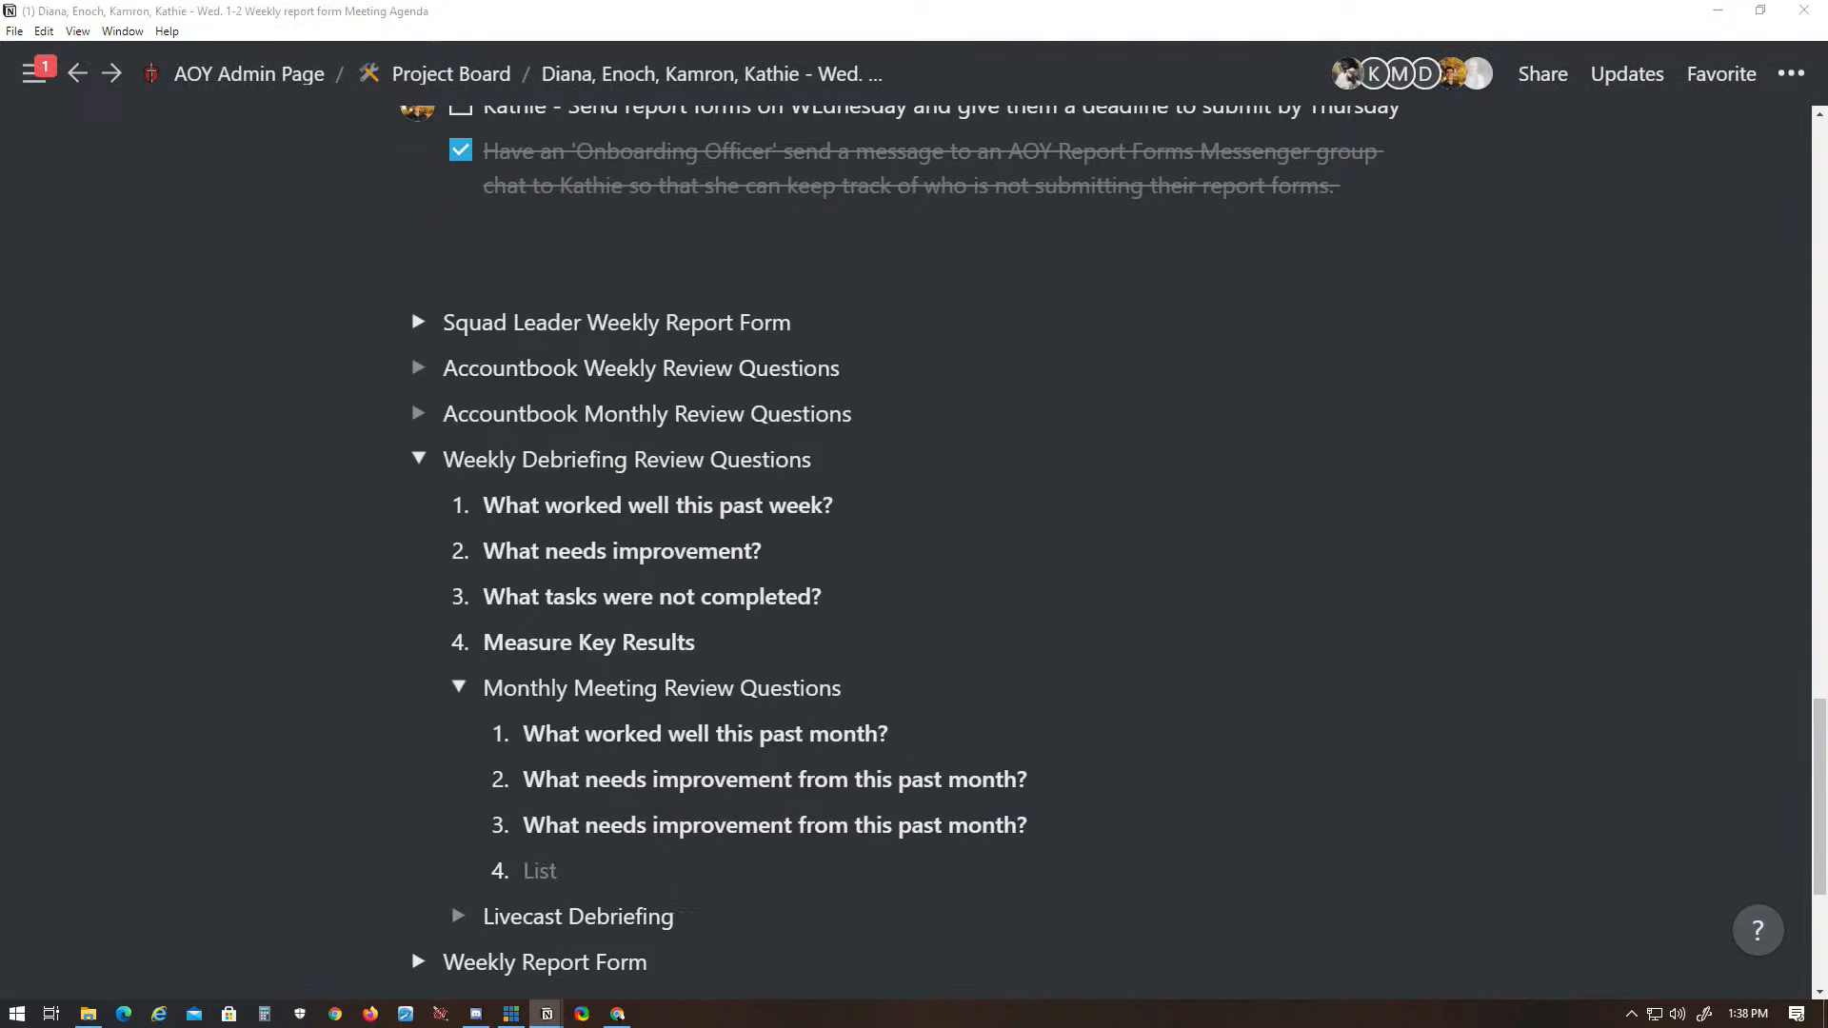
{"action": "key", "text": "alt+Tab"}
{"action": "type", "text": "What needs improvement from this past month?"}
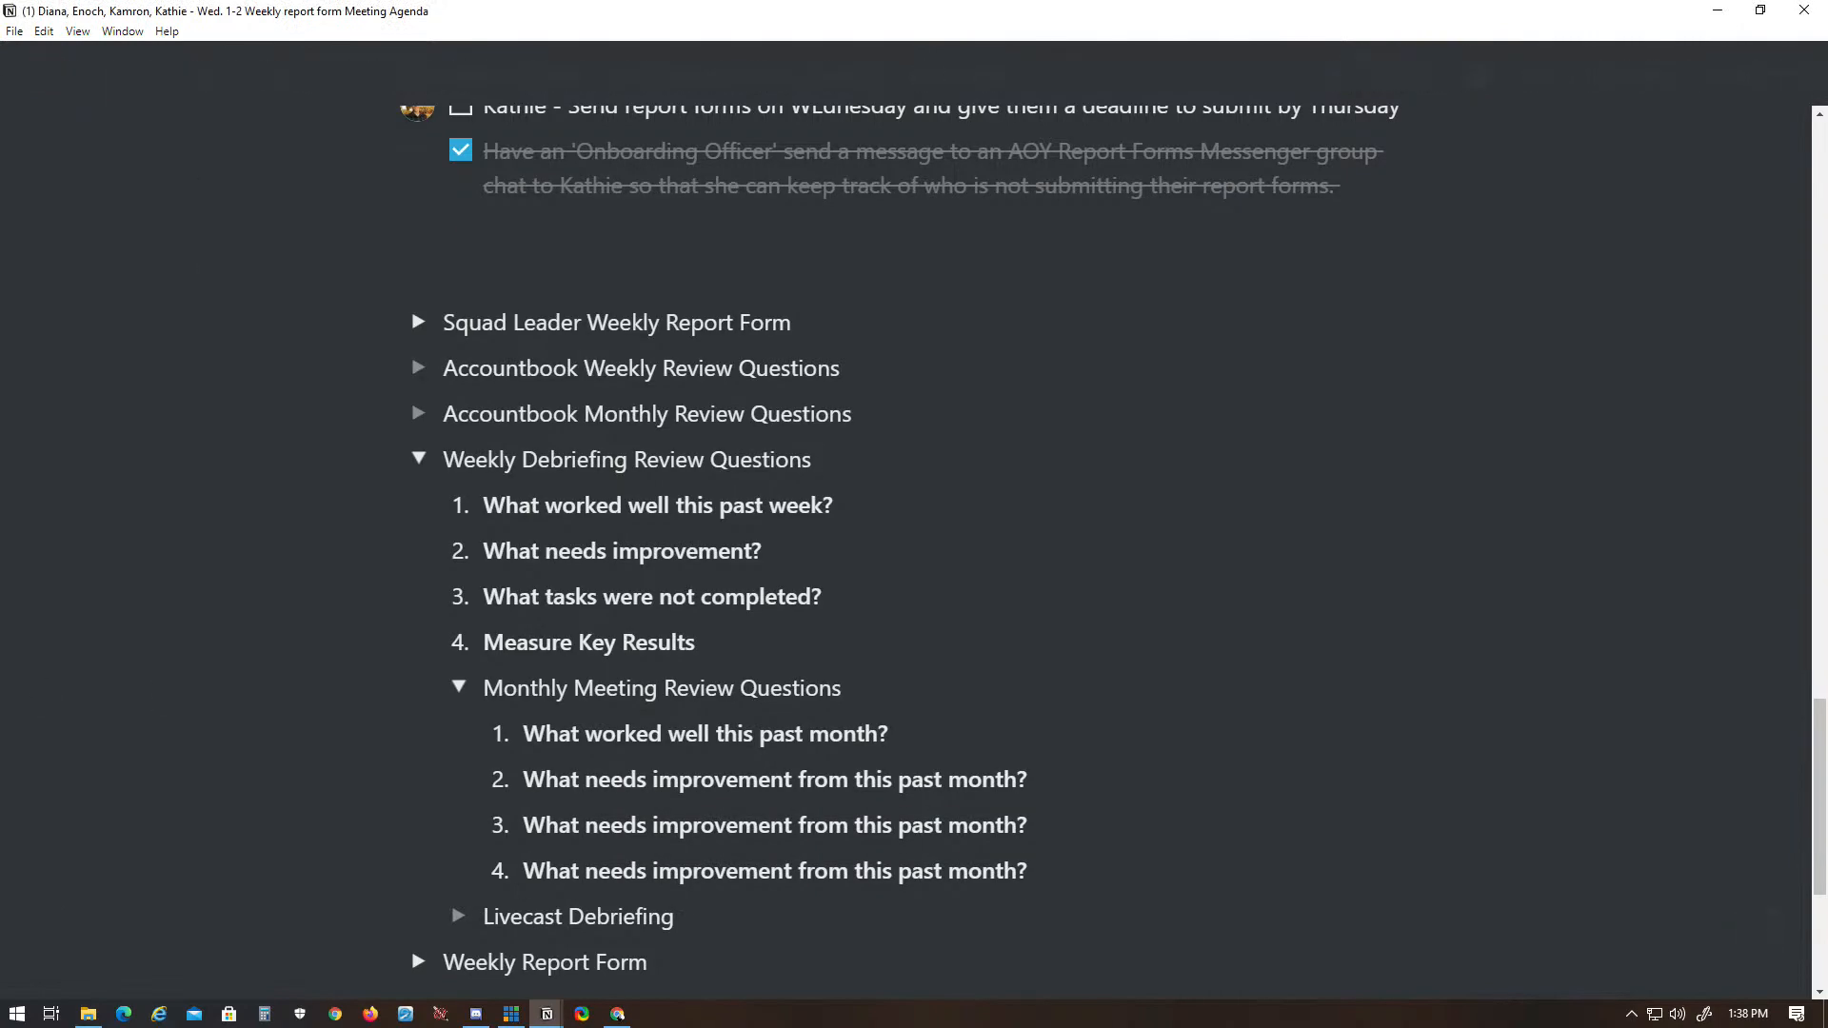
{"action": "key", "text": "ctrl+z"}
- Fill item 4 under Monthly Meeting Review Questions with "Measure Key Results" and collapse that toggle
{"action": "key", "text": "alt+Tab"}
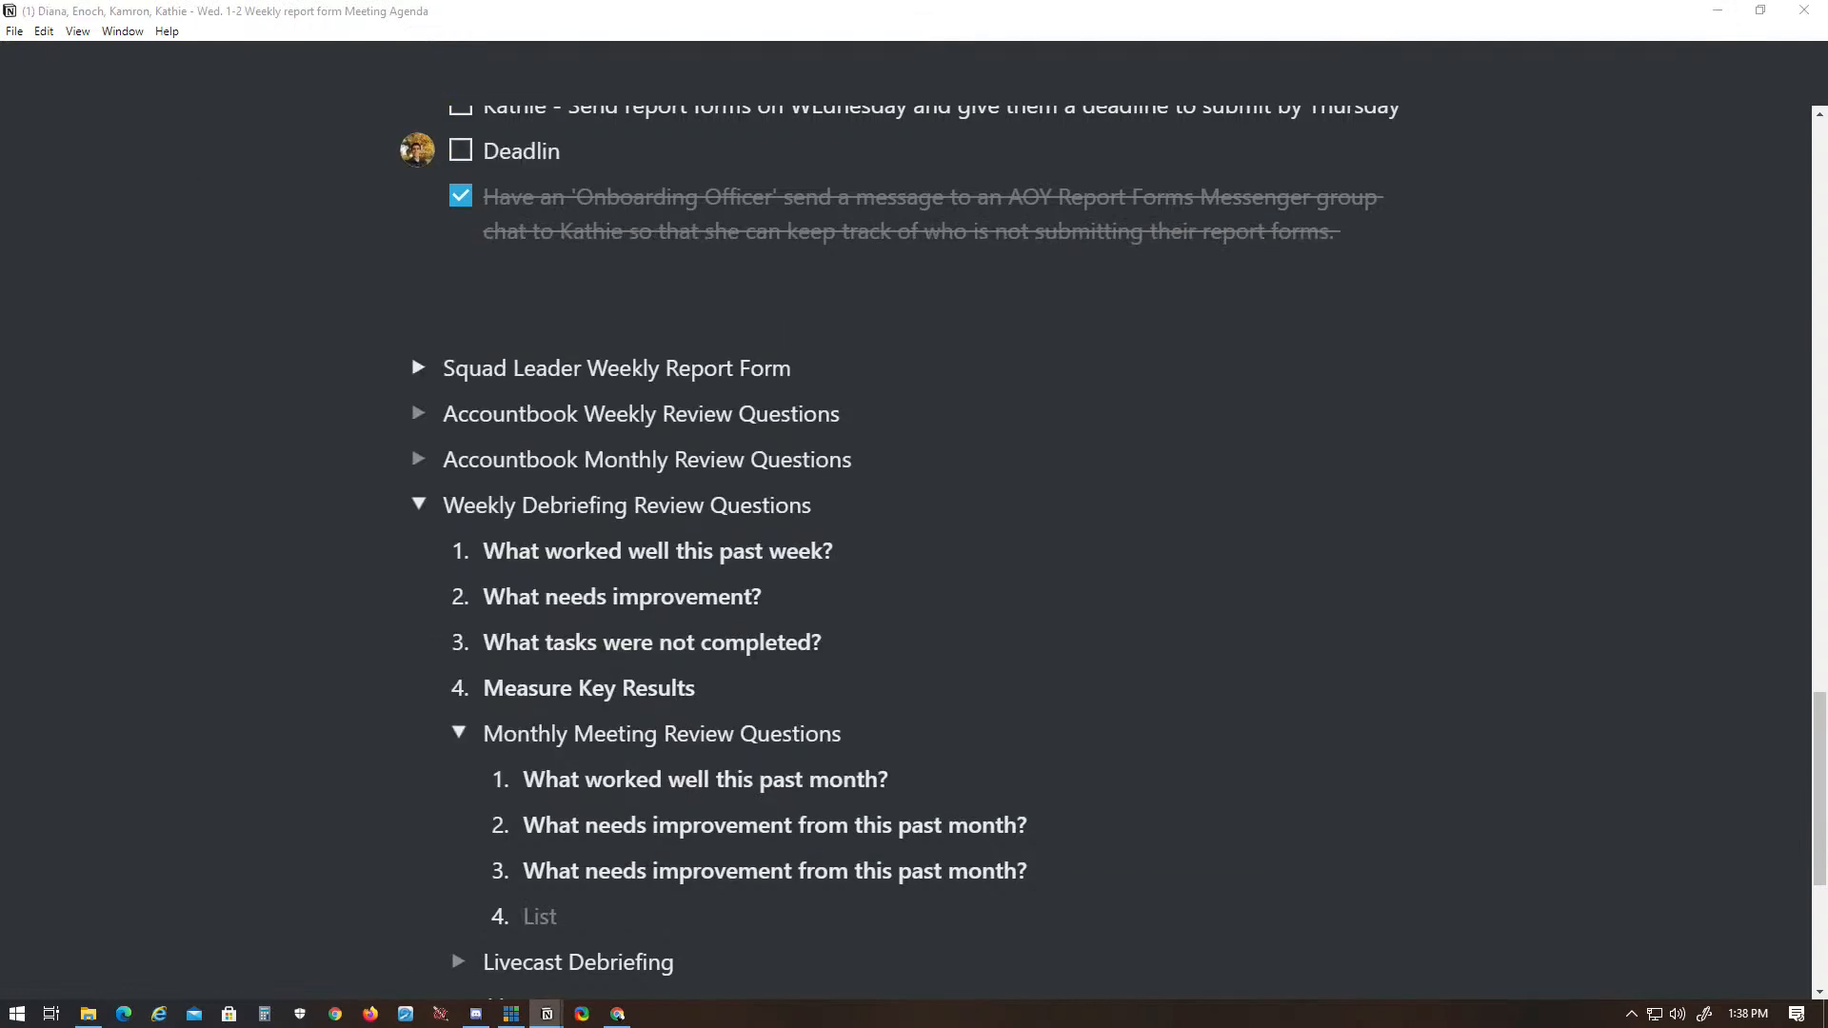
{"action": "key", "text": "alt+Tab"}
{"action": "type", "text": "Measure Key Results"}
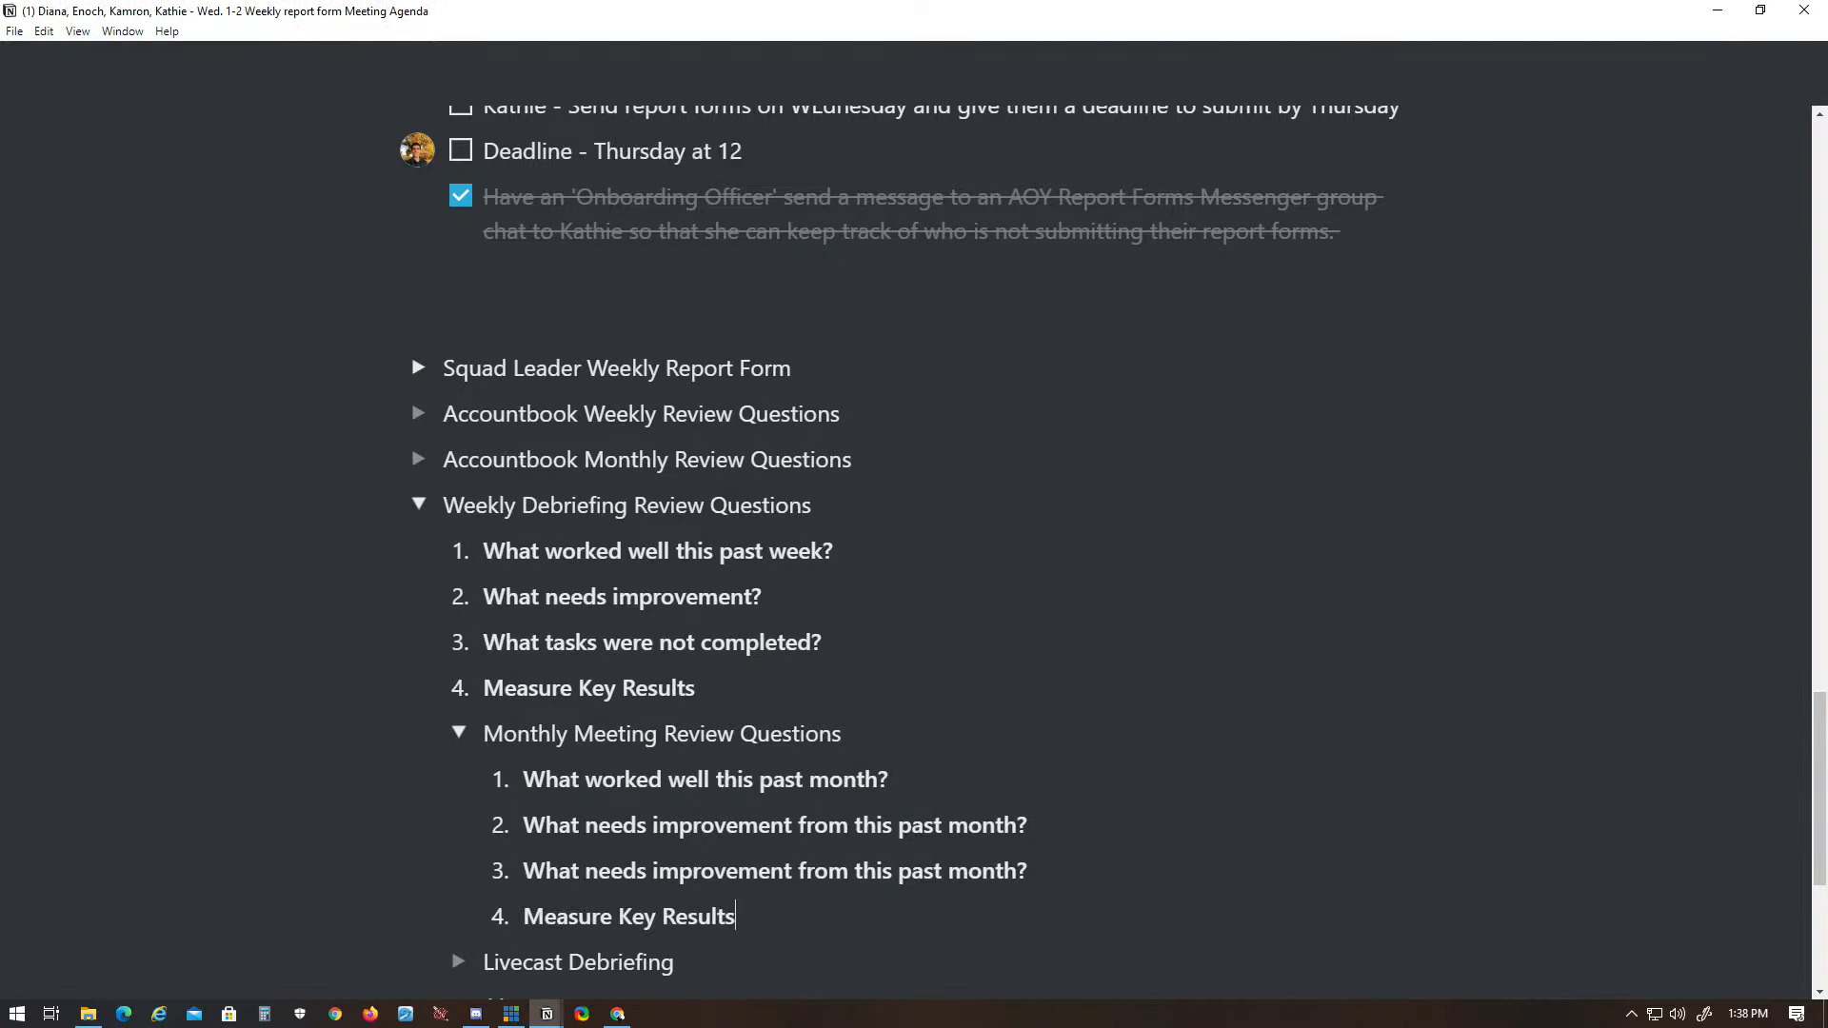
{"action": "left_click", "coordinate": [459, 732]}
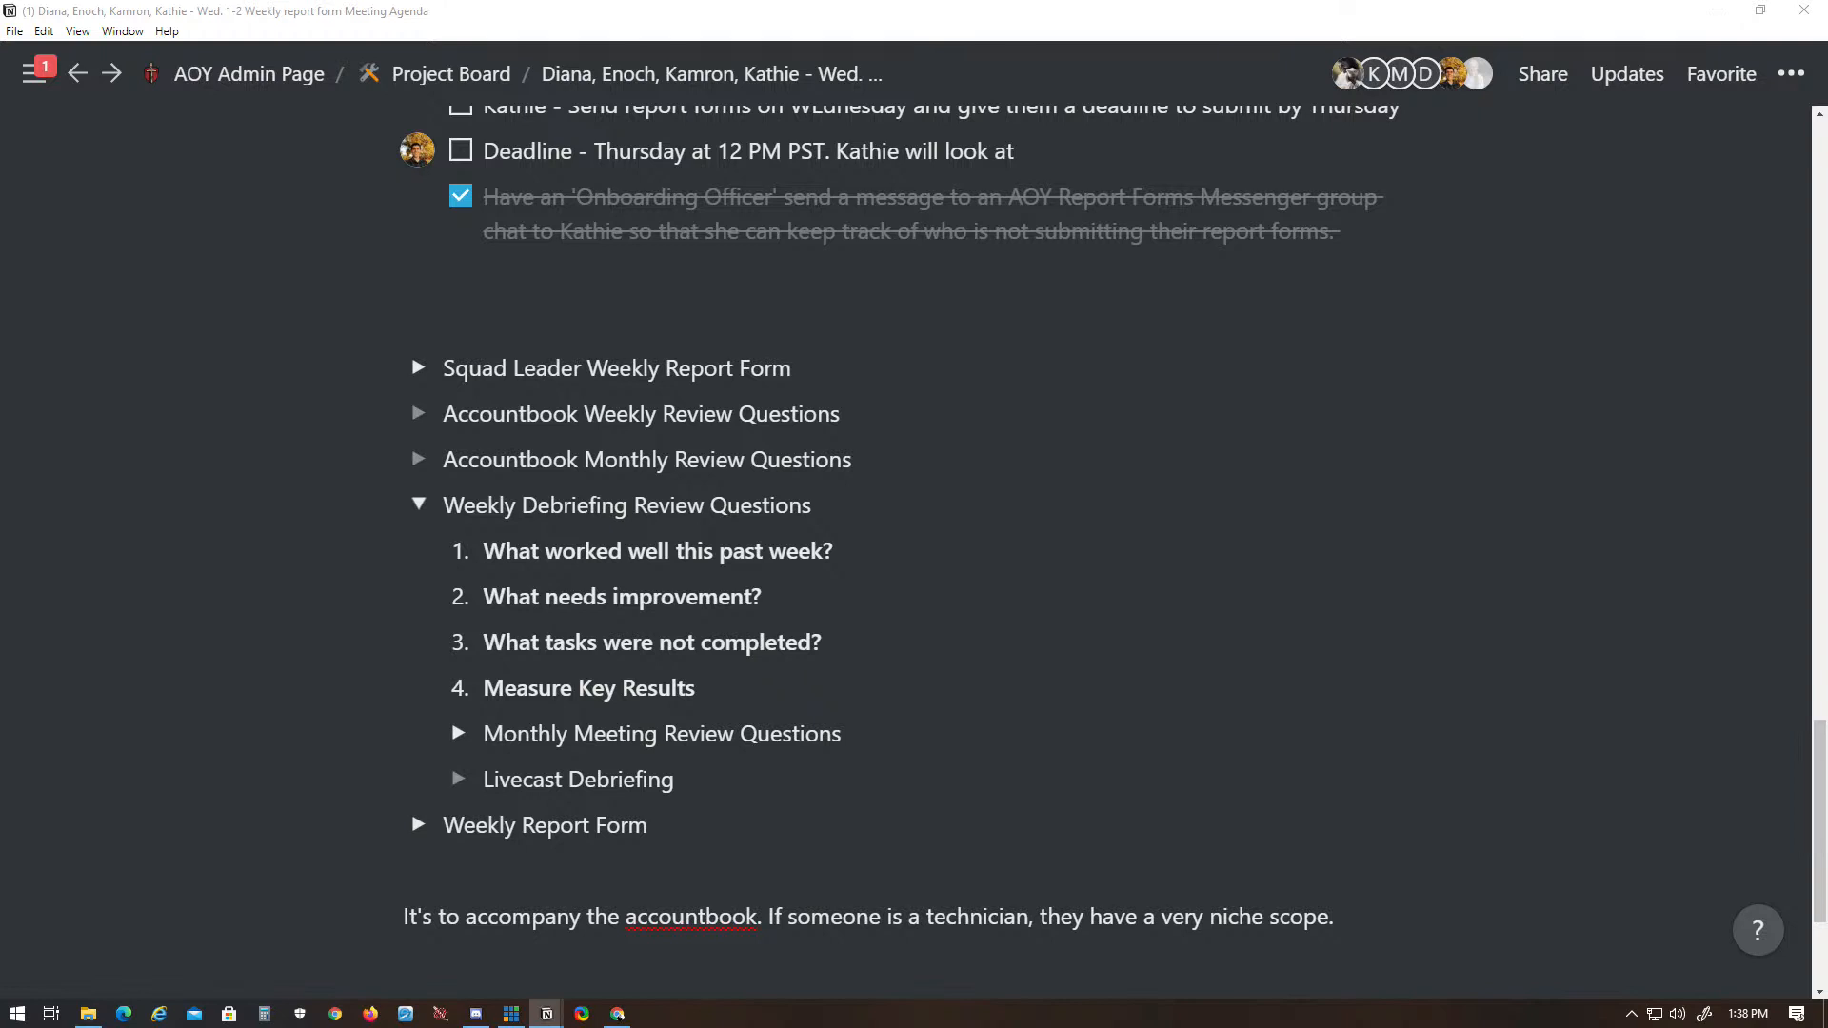
- Add the look-over time of 1 PM - 2 PM to the deadline task
{"action": "type", "text": "1 PM"}
{"action": "type", "text": "M"}
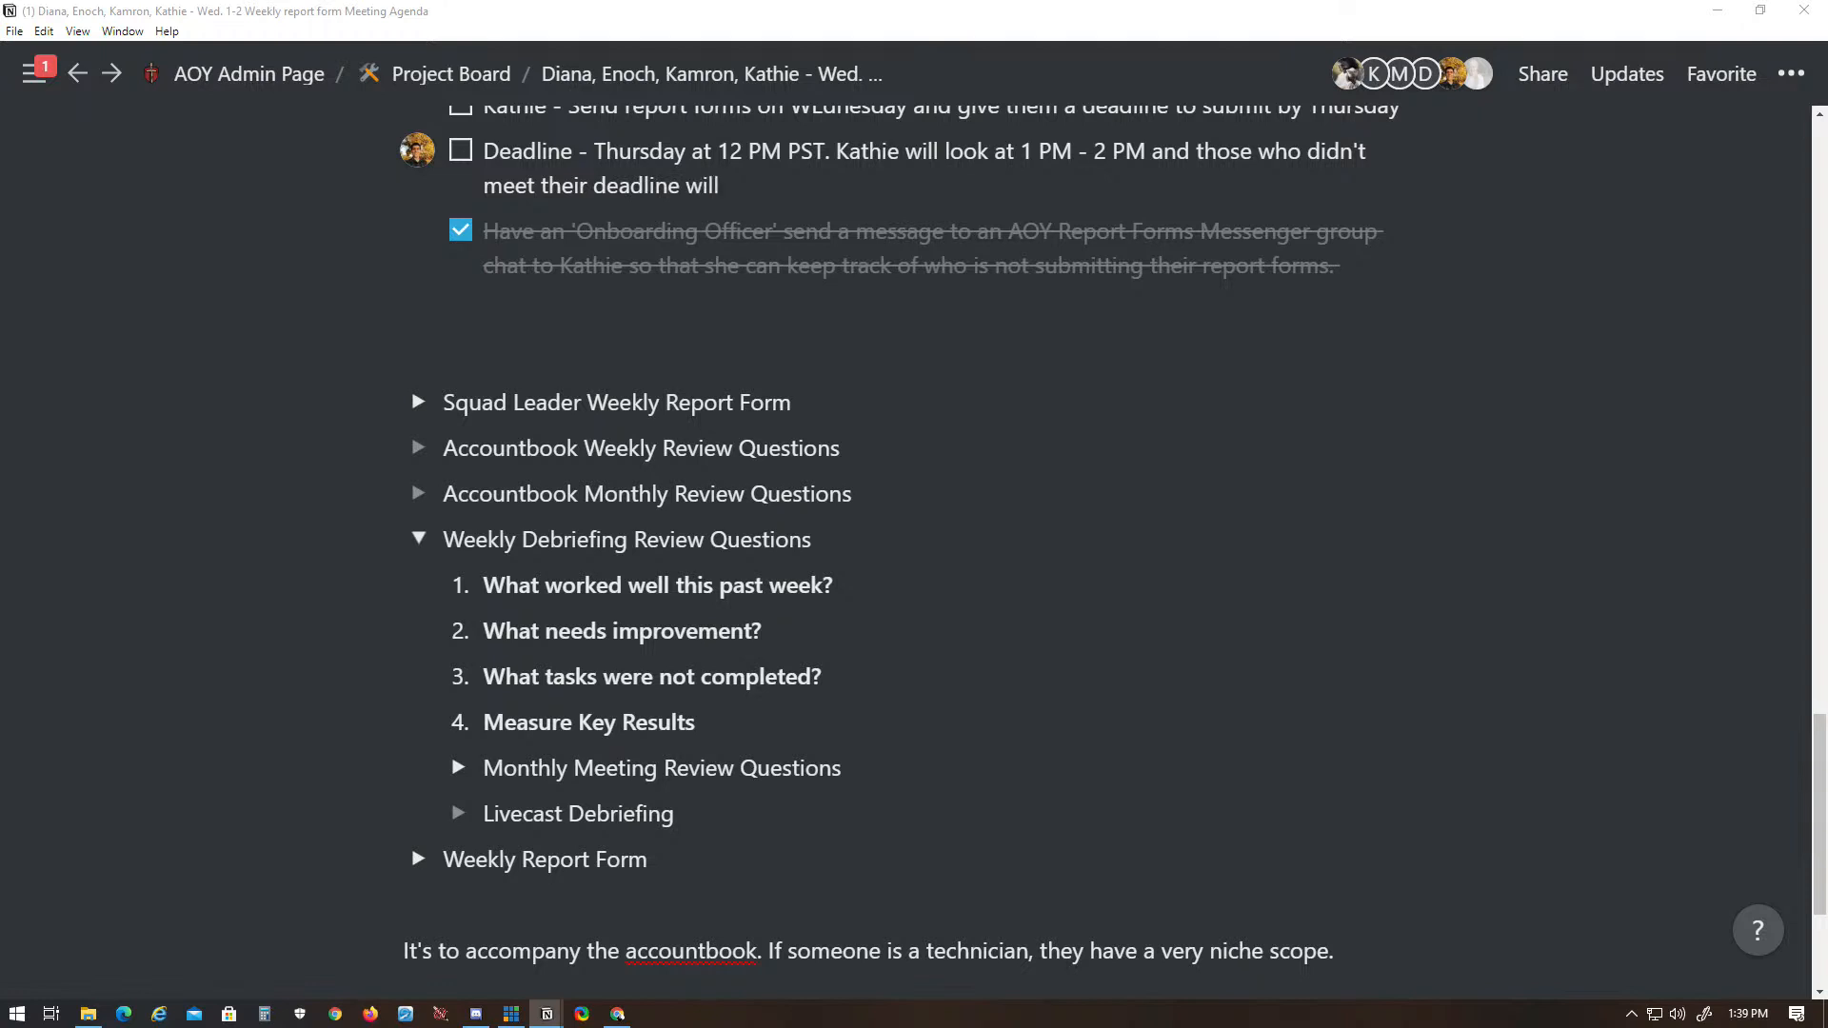
- Paste the four livecast review questions into the empty Livecast Debriefing toggle, and collapse it and Weekly Debriefing Review Questions
{"action": "left_click", "coordinate": [458, 812]}
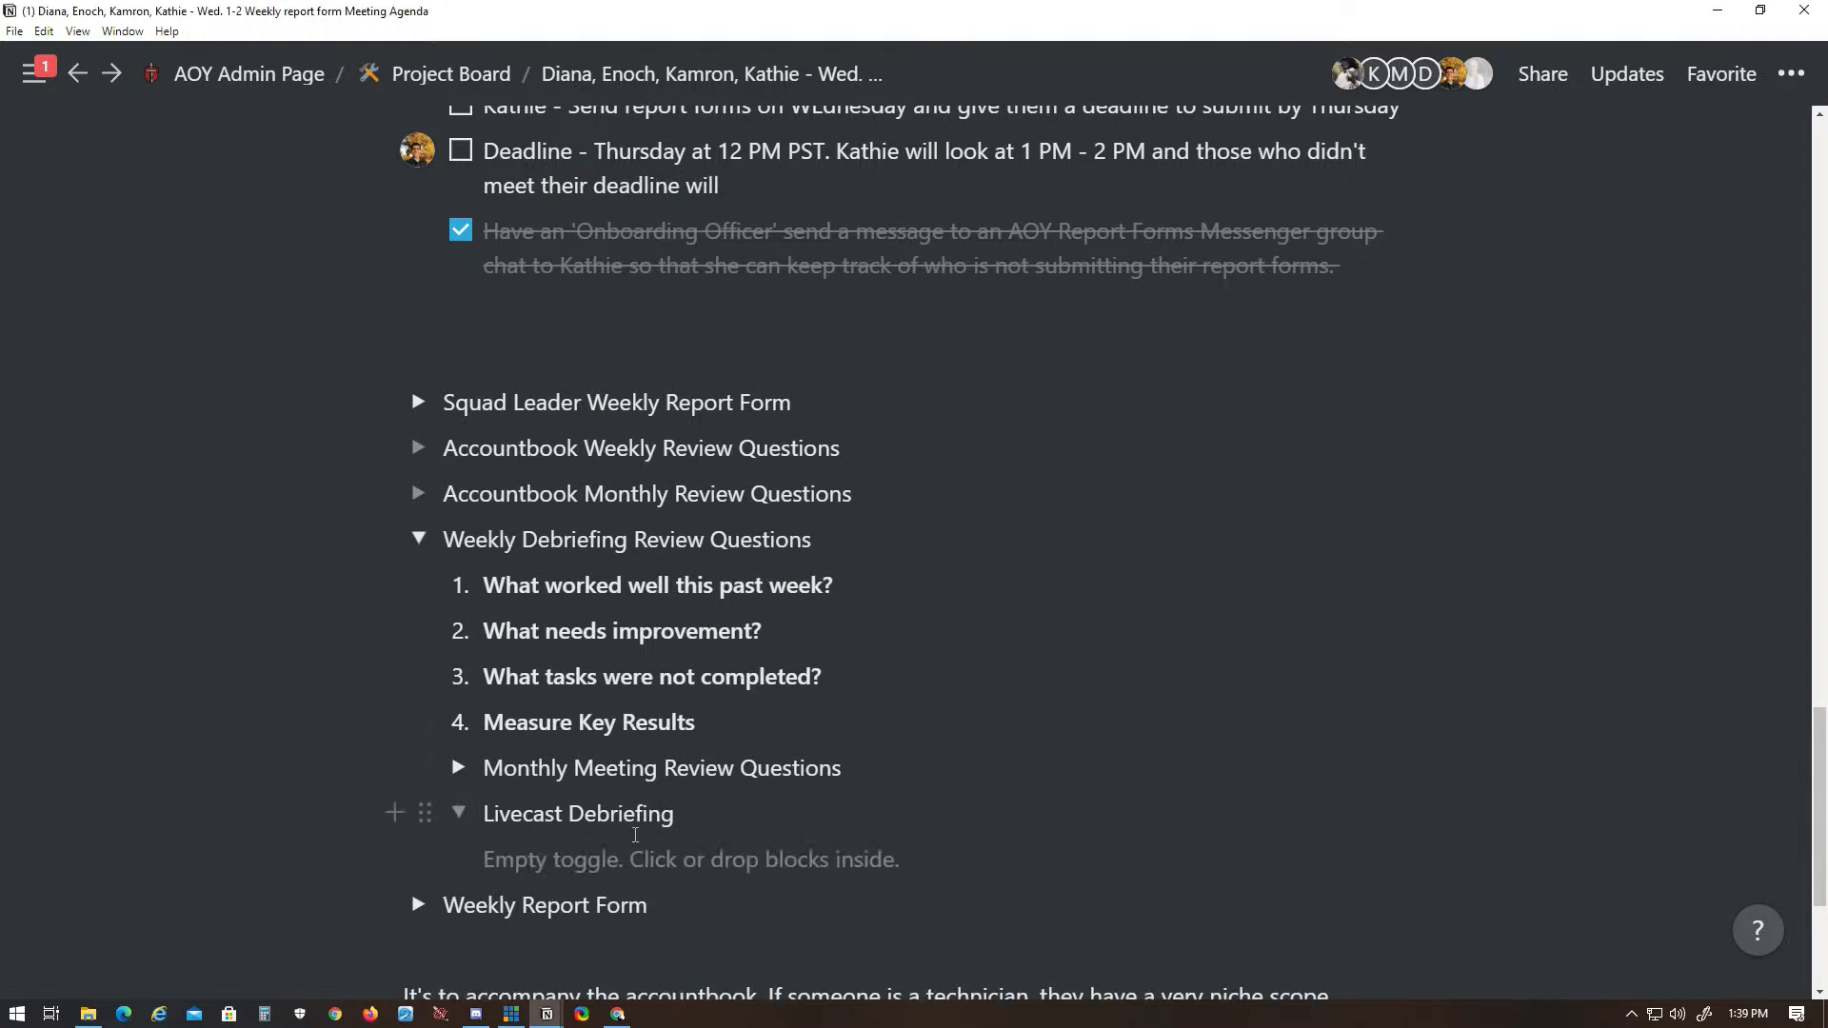
{"action": "left_click", "coordinate": [627, 863]}
{"action": "key", "text": "ctrl+v"}
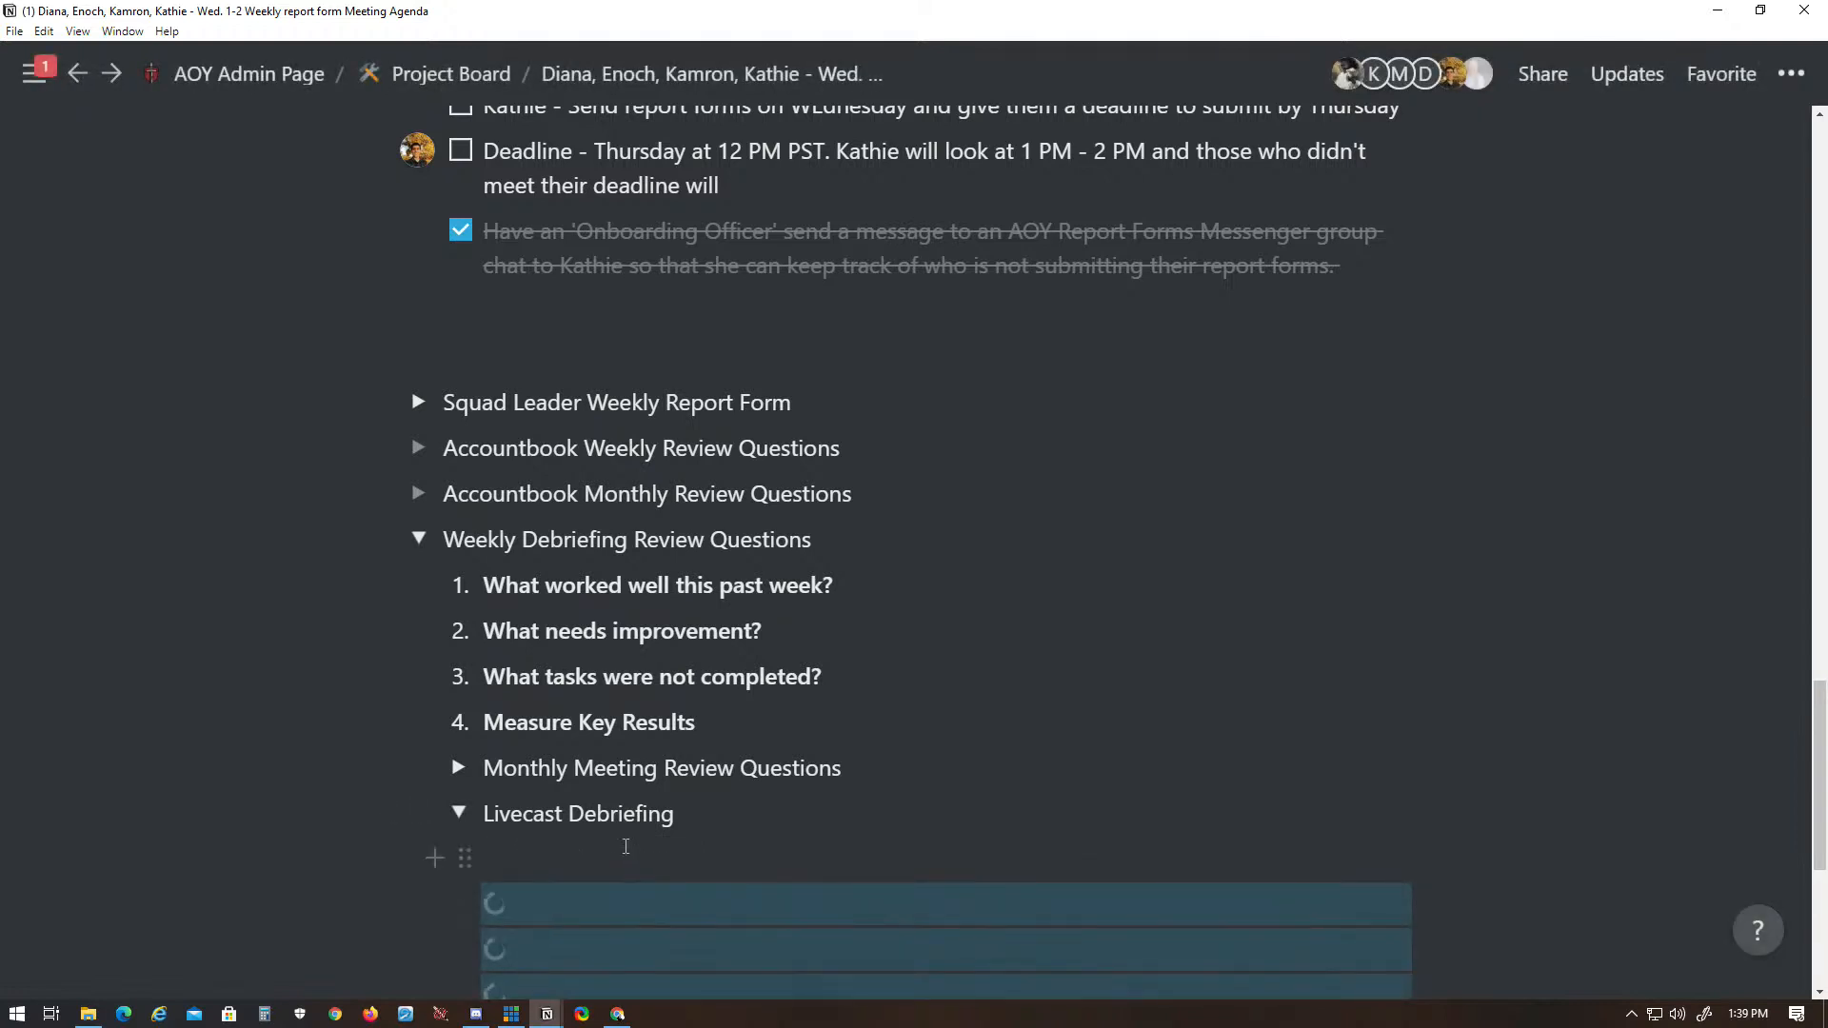
{"action": "scroll", "coordinate": [625, 847], "scroll_direction": "down", "scroll_amount": 4}
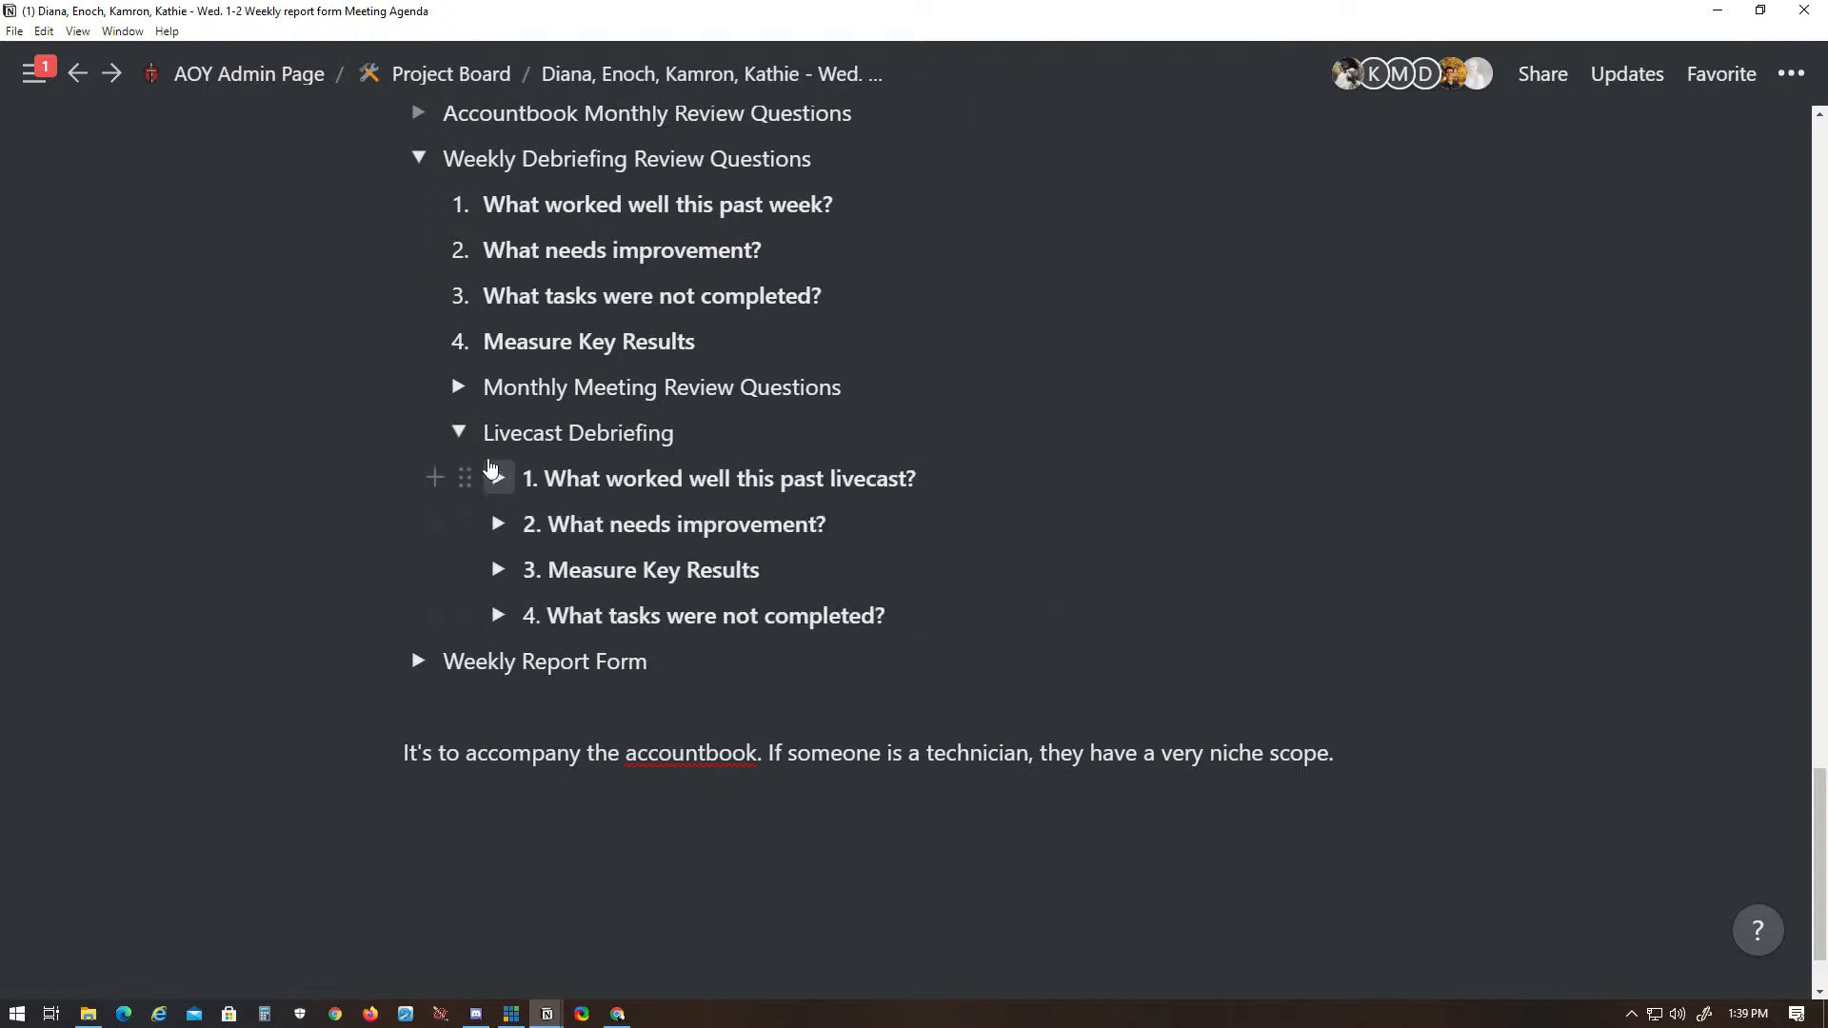
{"action": "left_click", "coordinate": [459, 432]}
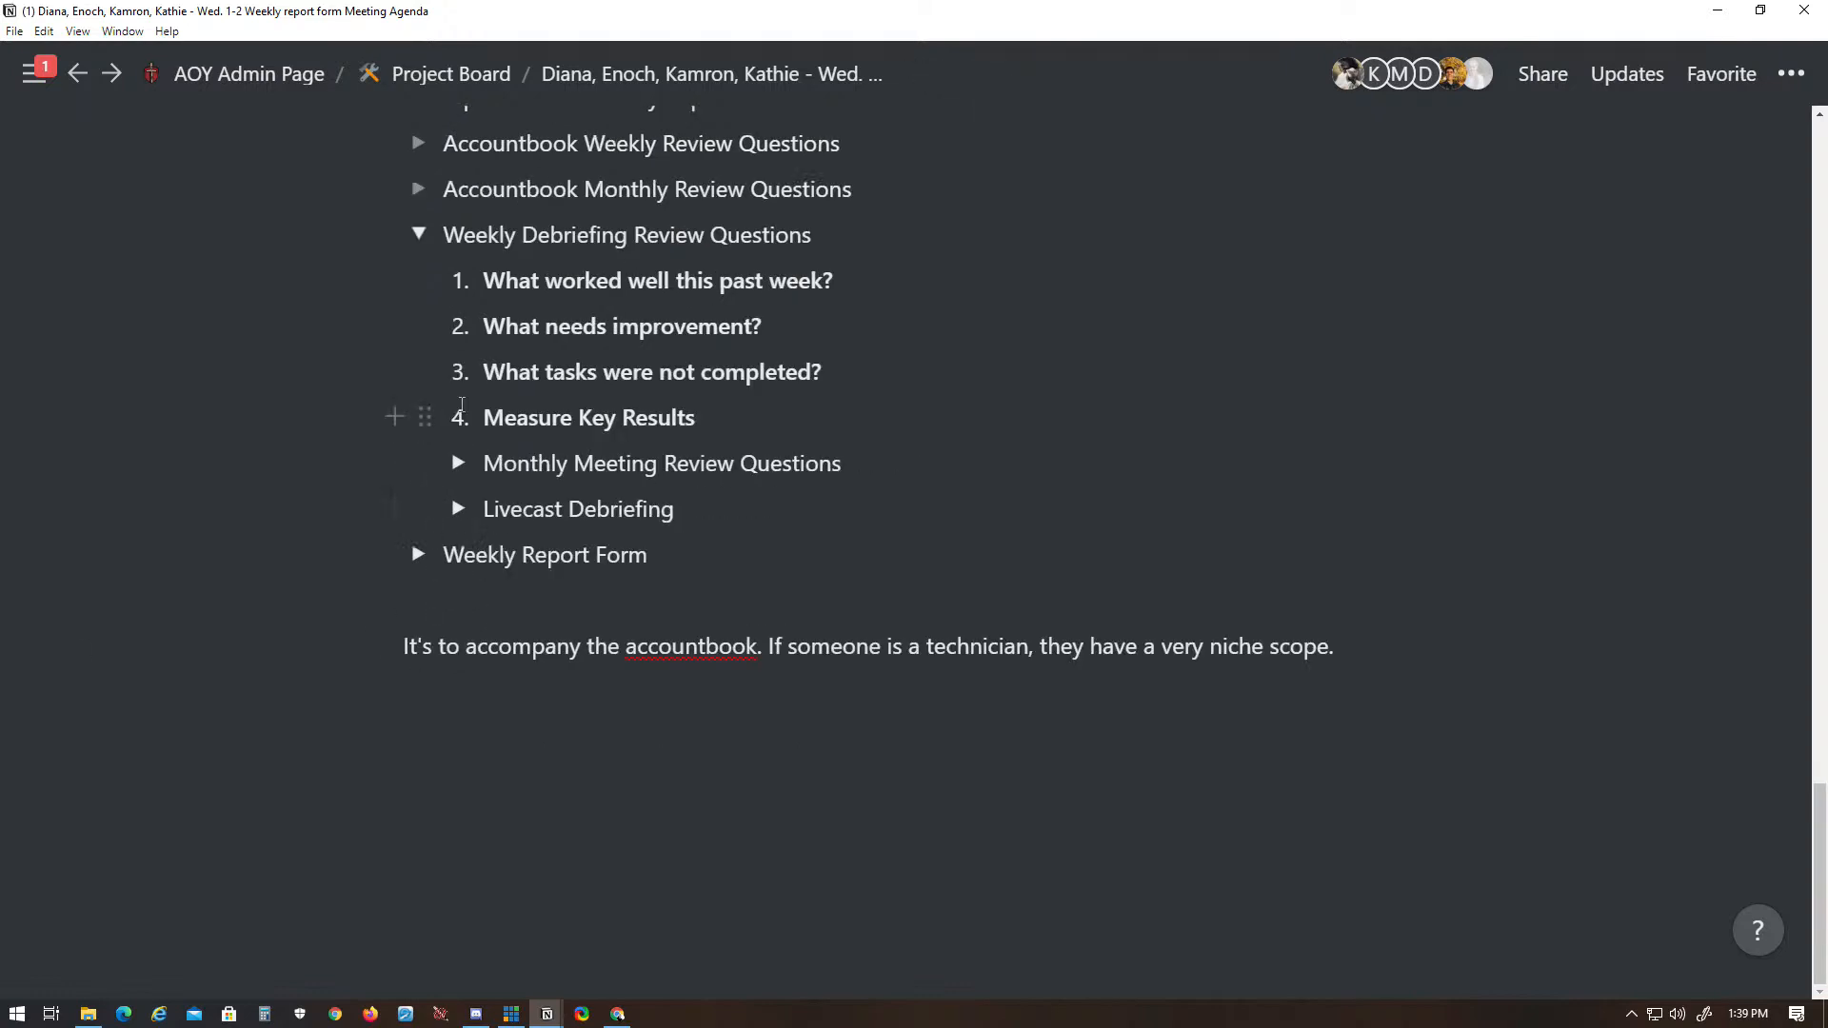
{"action": "left_click", "coordinate": [418, 234]}
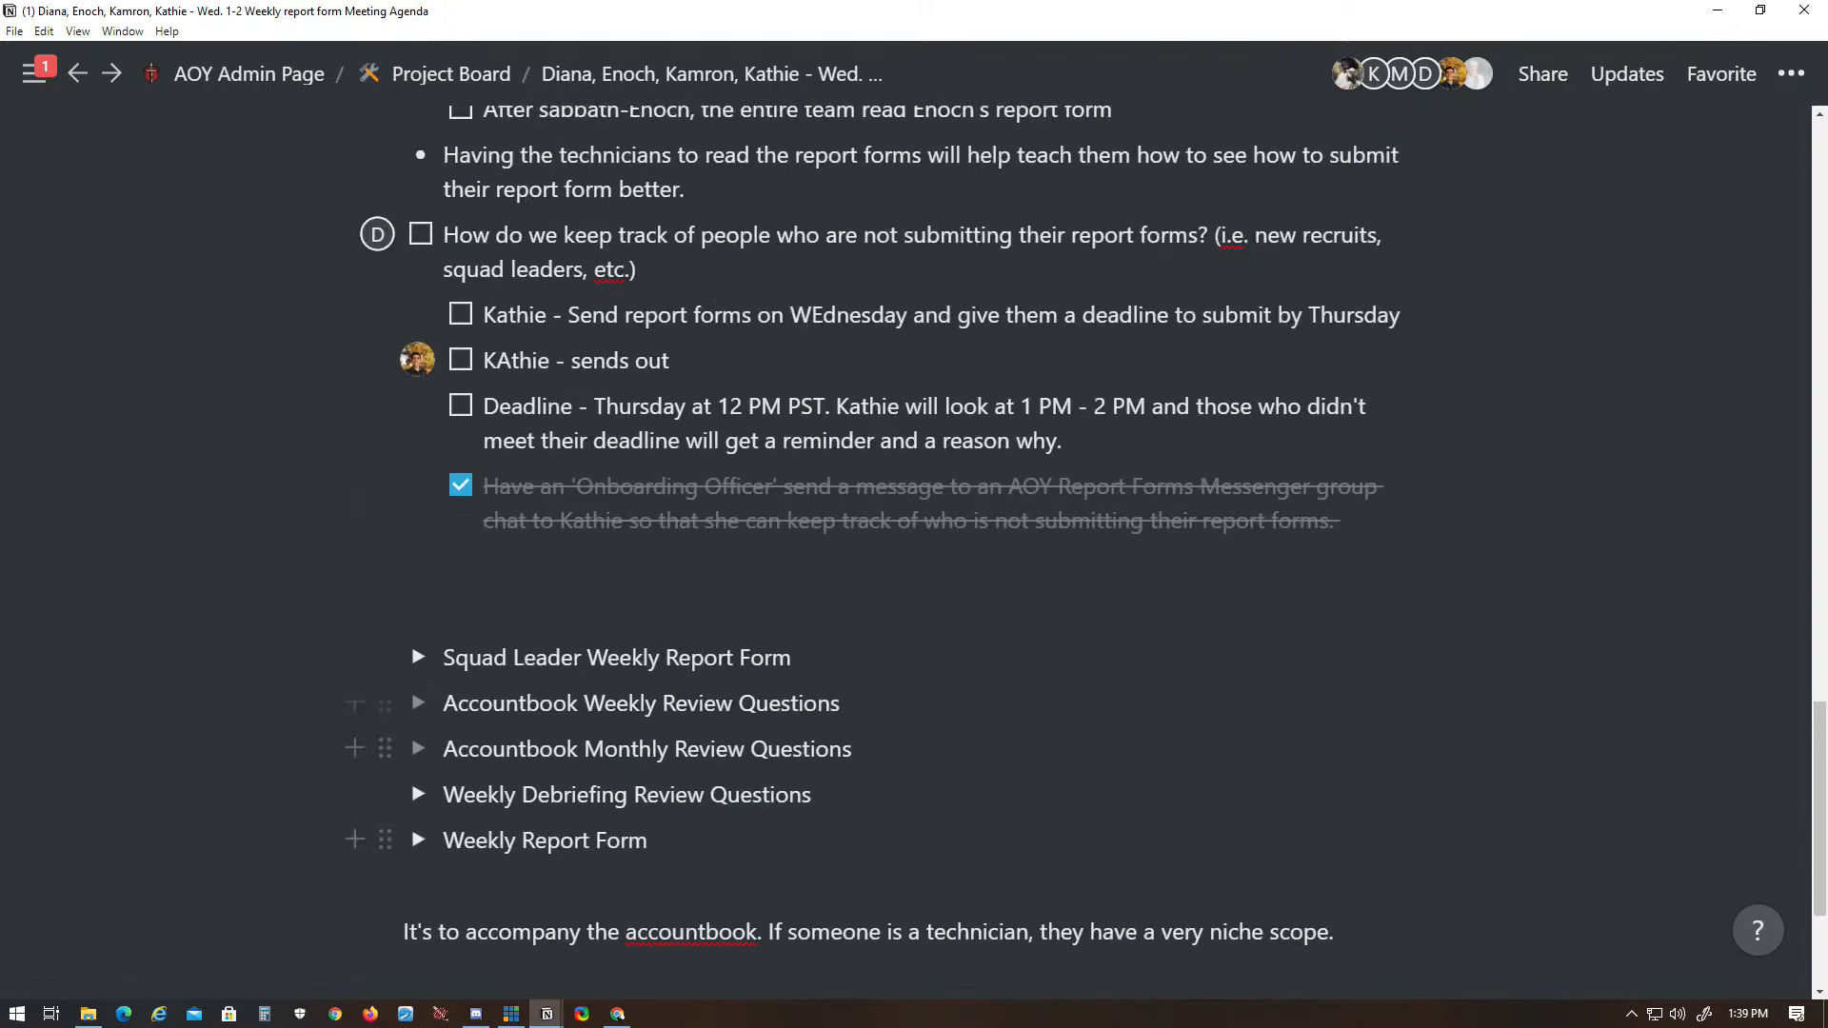
- Complete the "sends out" task above the deadline task with "24 hour reminder to fill out the report form"
{"action": "type", "text": "remind"}
{"action": "key", "text": "ctrl+BackSpace"}
{"action": "key", "text": "alt+Tab"}
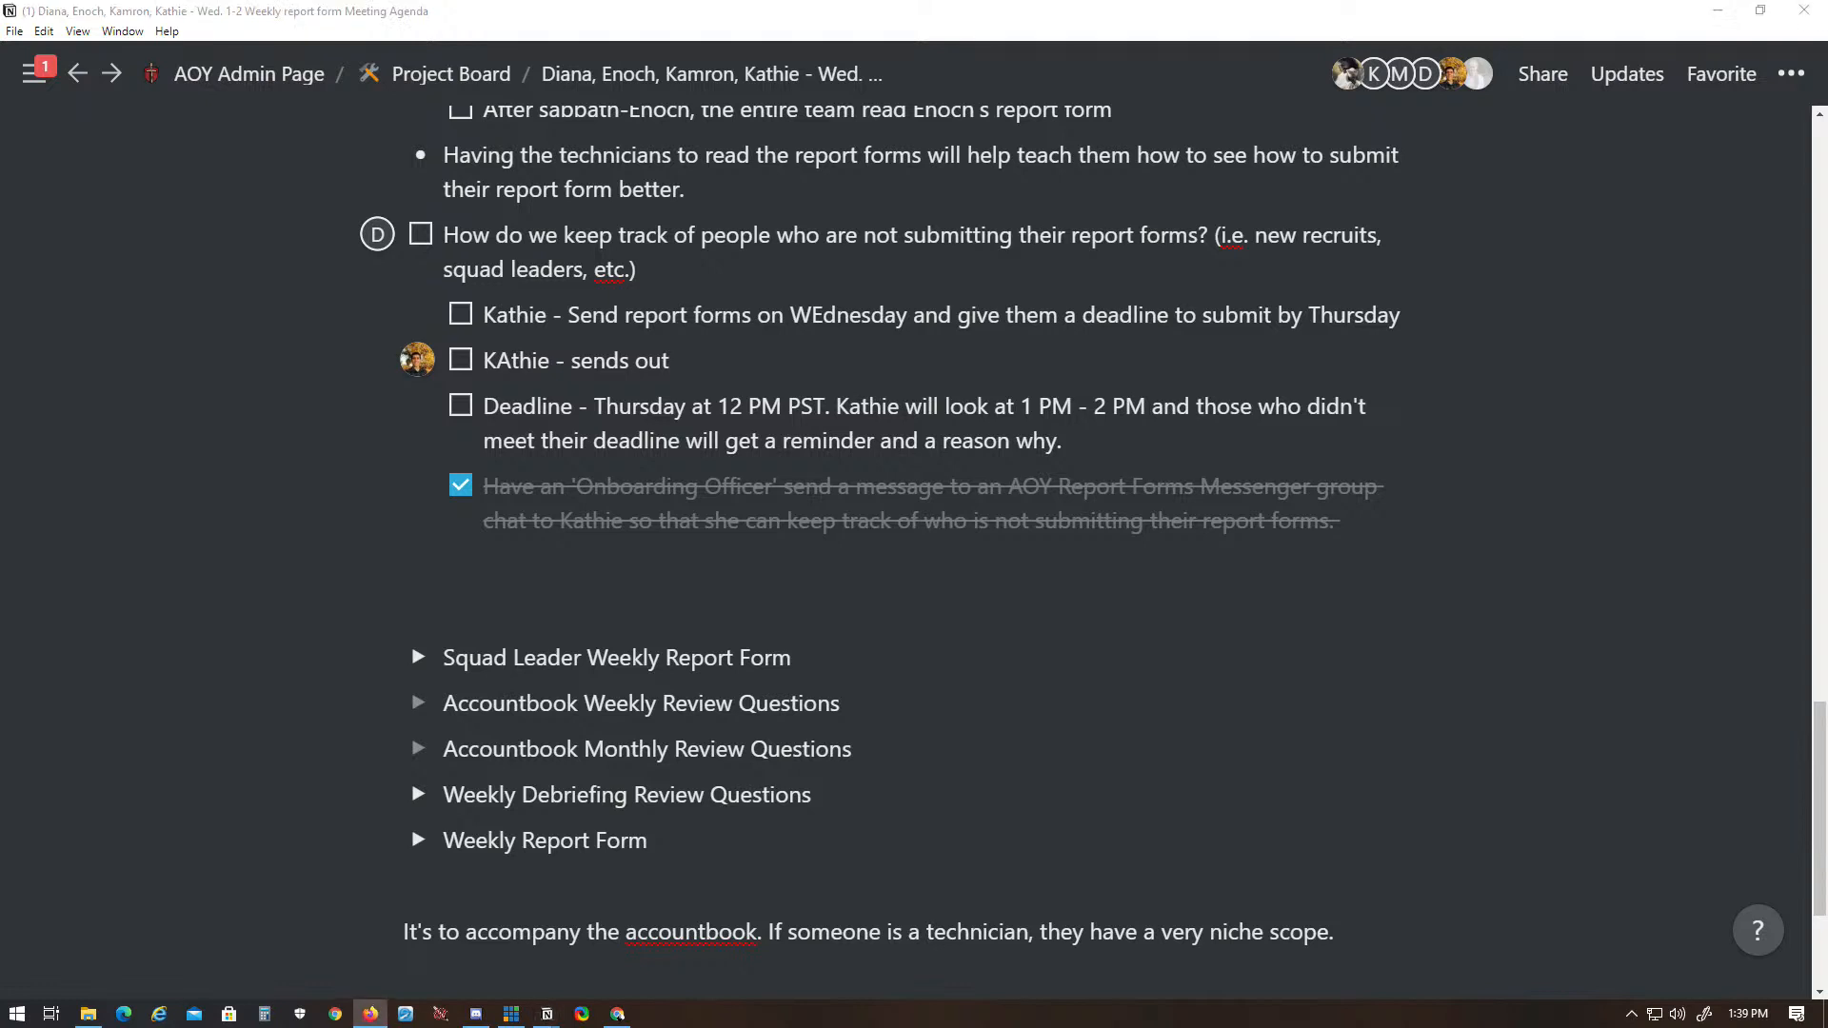
{"action": "type", "text": "24 hour reminder to fill out the report form"}
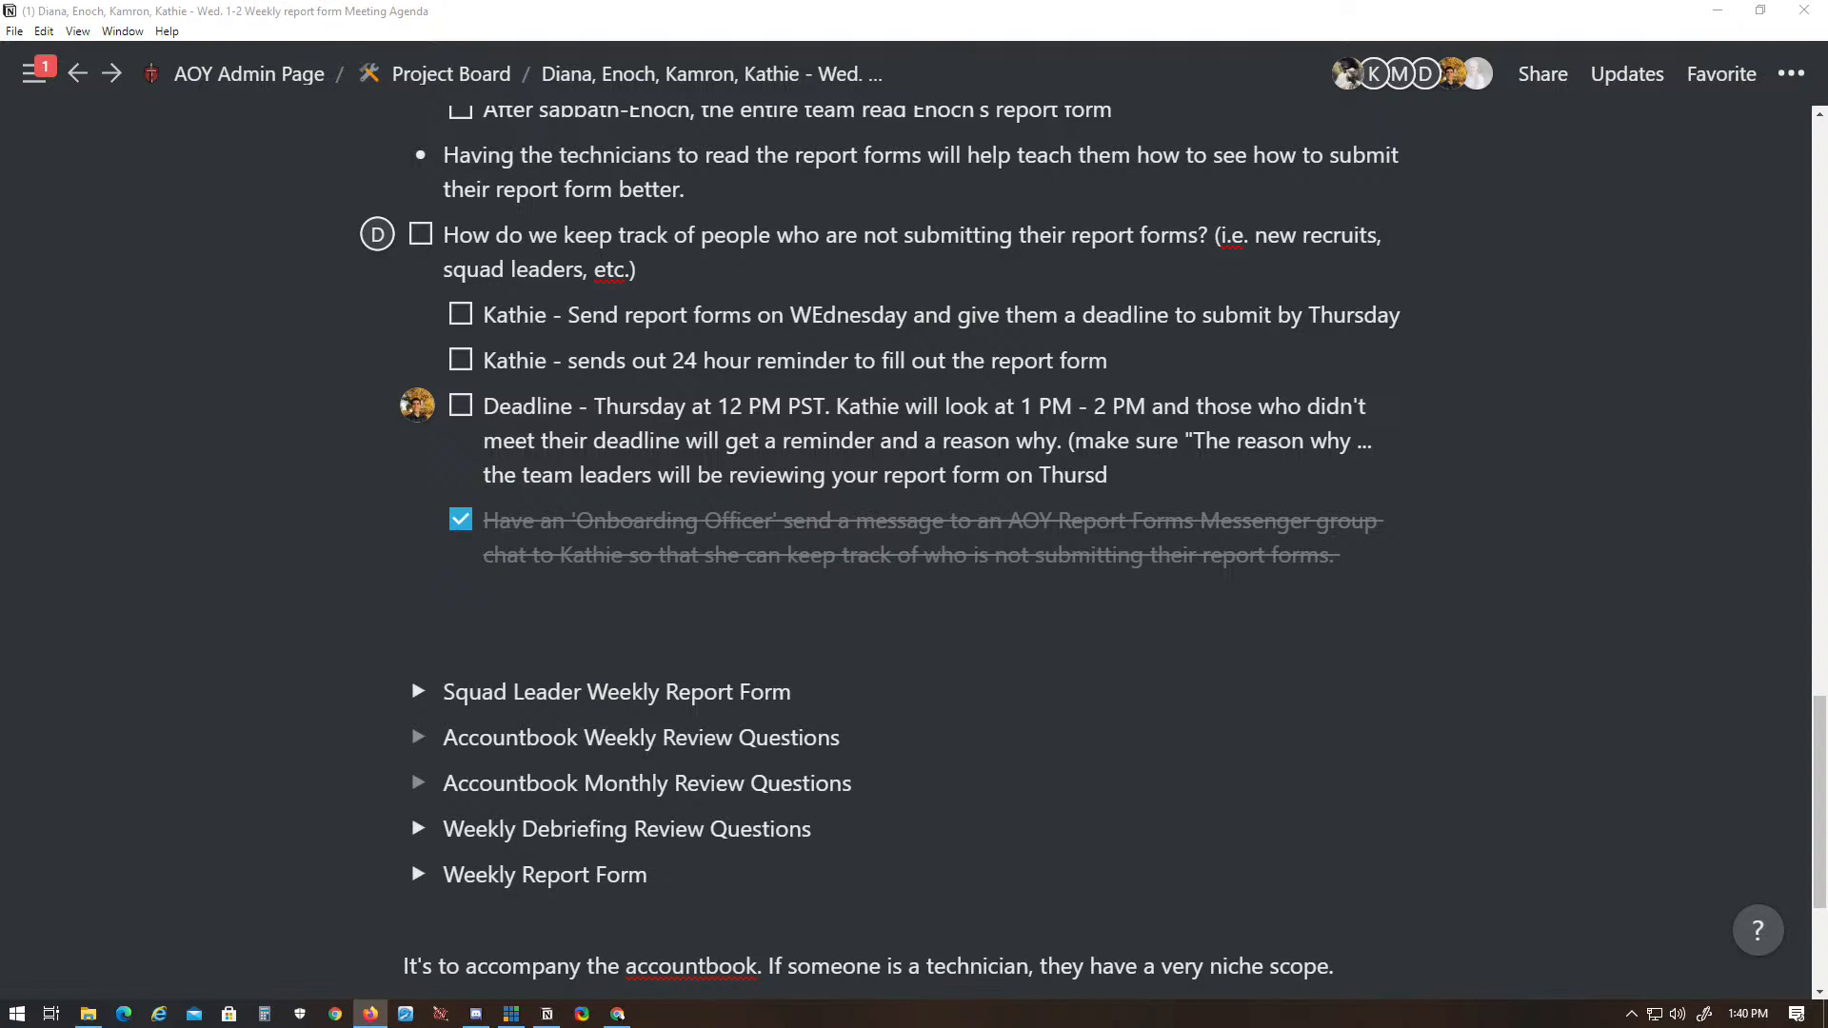
- Add "What worked well this past week?" as numbered item 1 inside the empty Accountbook Weekly Review Questions toggle
{"action": "scroll", "coordinate": [603, 591], "scroll_direction": "down", "scroll_amount": 2}
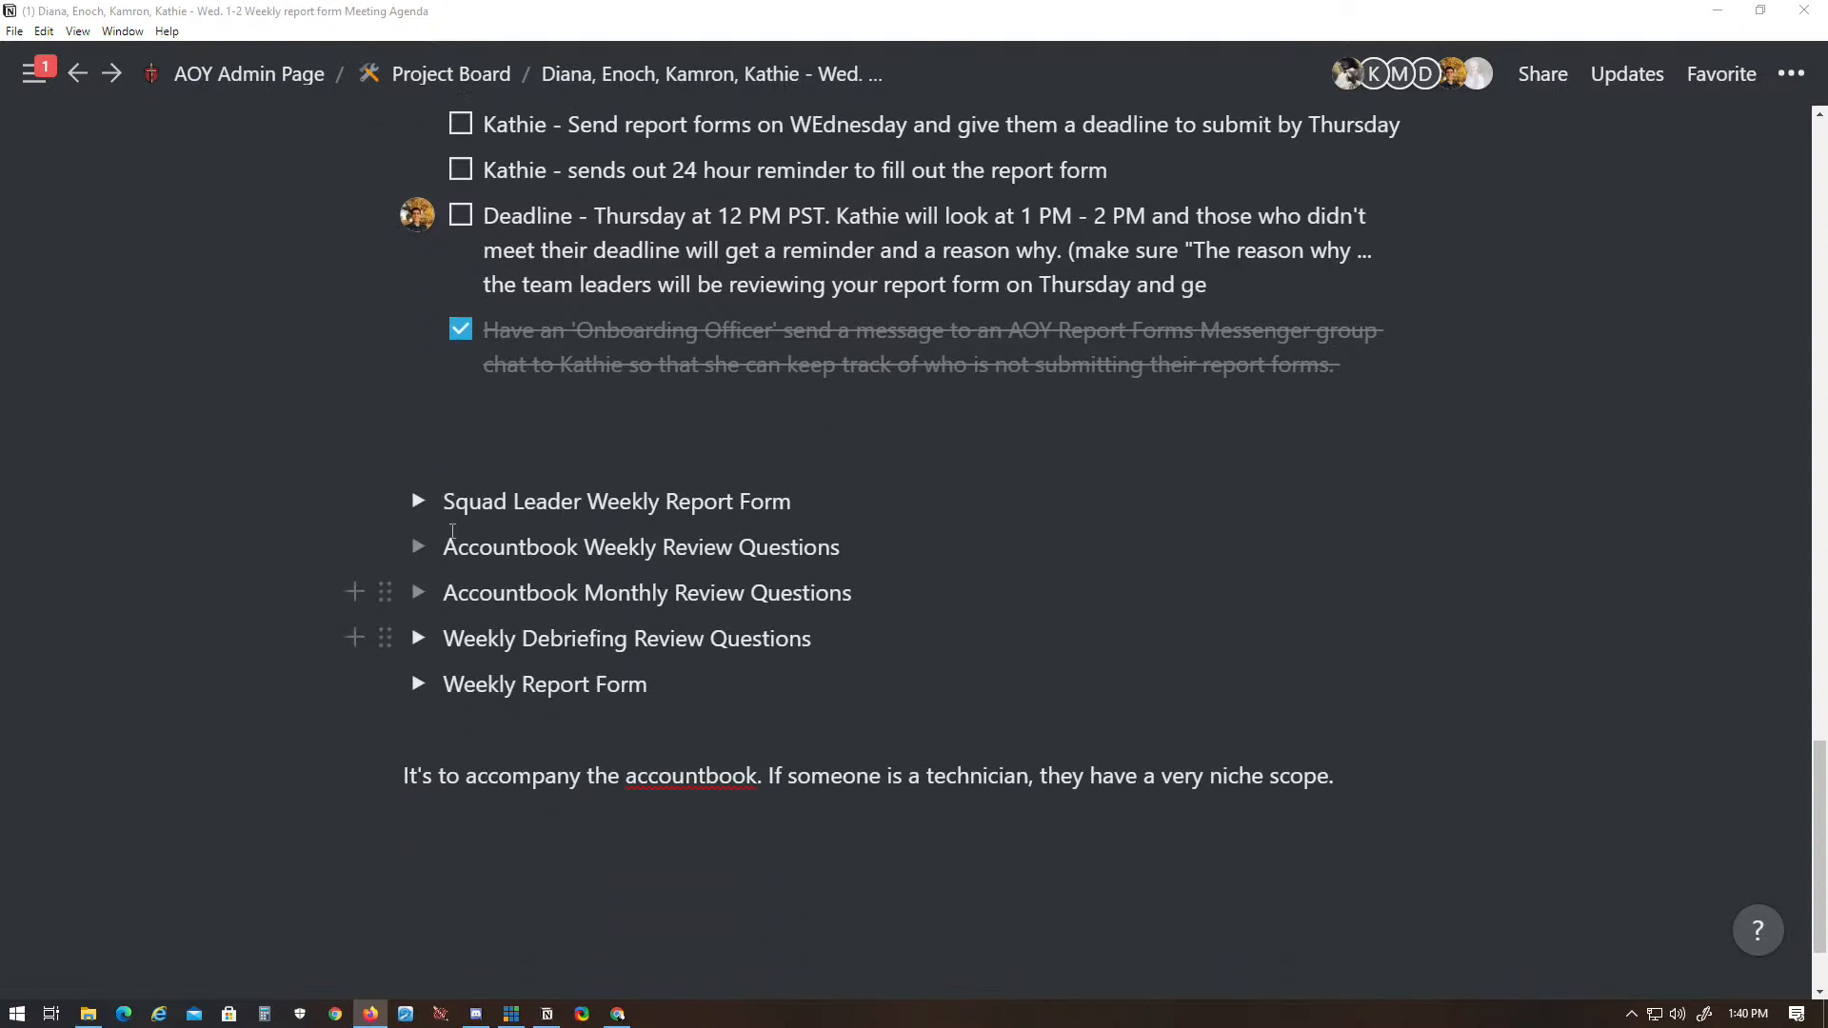
{"action": "left_click", "coordinate": [419, 547]}
{"action": "left_click", "coordinate": [603, 583]}
{"action": "type", "text": "1."}
{"action": "type", "text": "What worked well this past week?"}
{"action": "key", "text": "Return"}
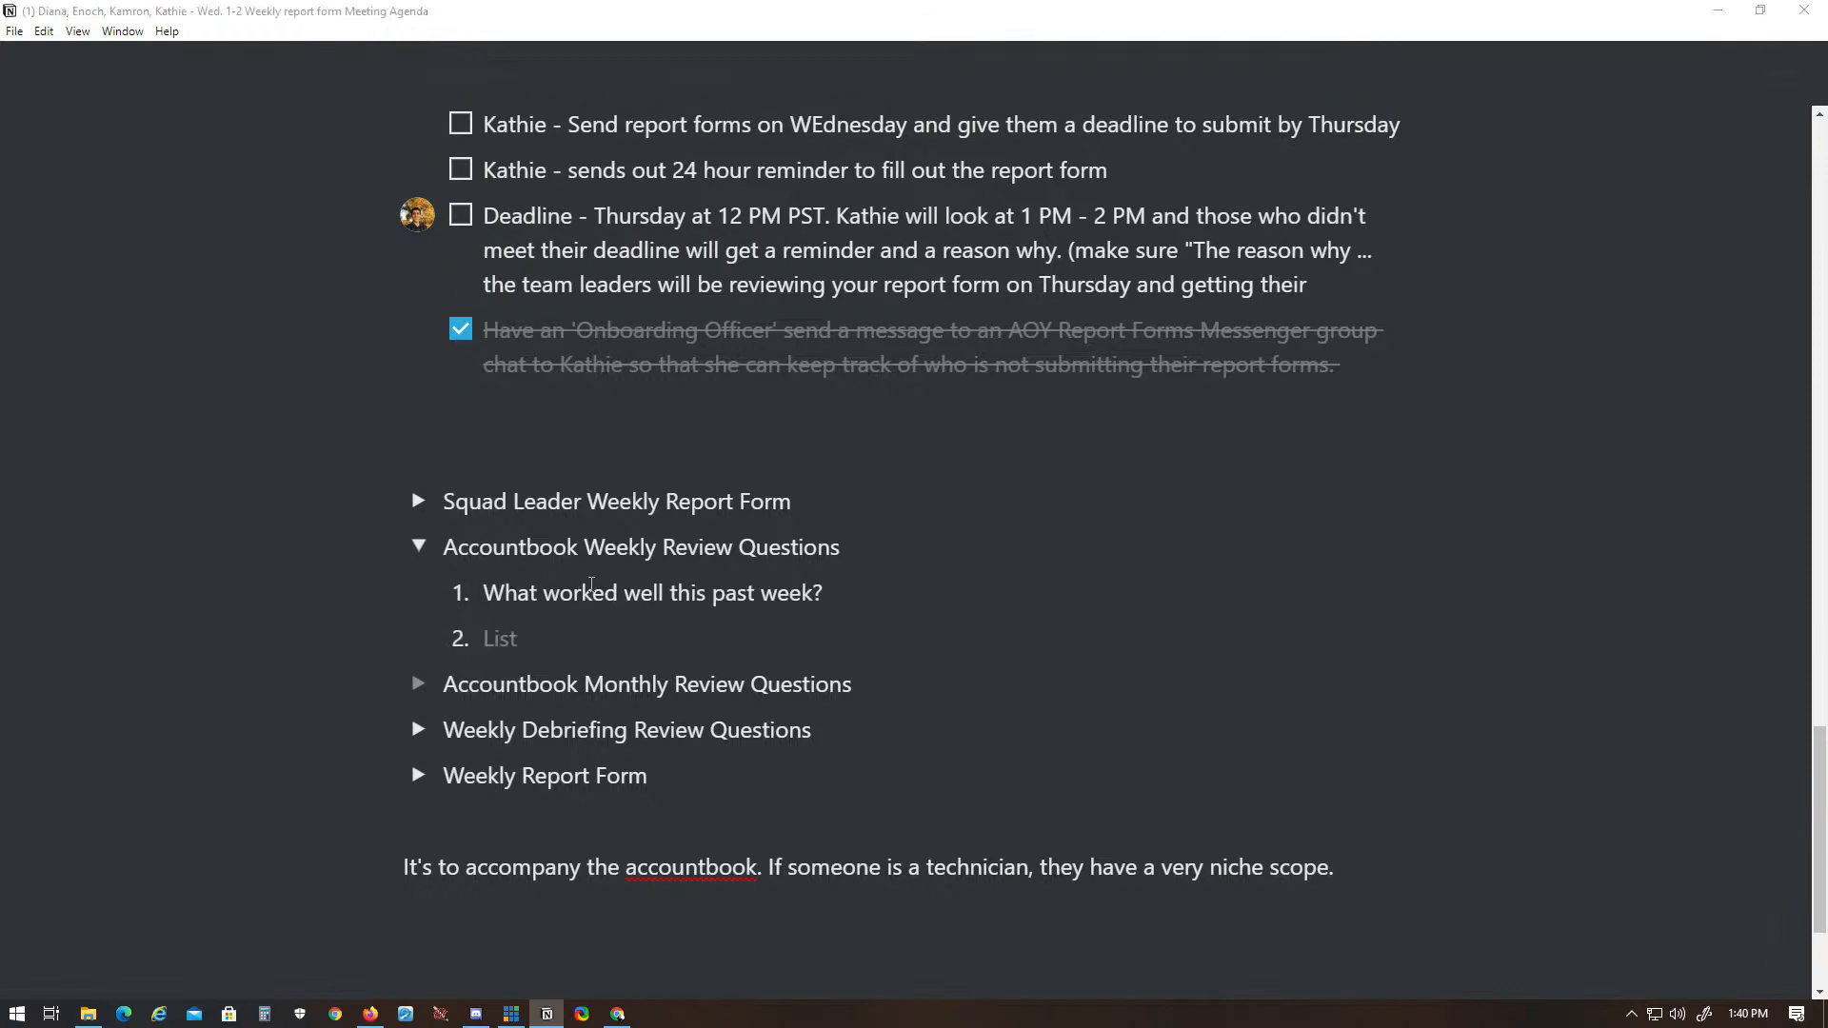
- Add items 2 and 3 under Accountbook Weekly Review Questions: "What needs improvement?" and "What did I learn about myself this week?"
{"action": "key", "text": "alt+Tab"}
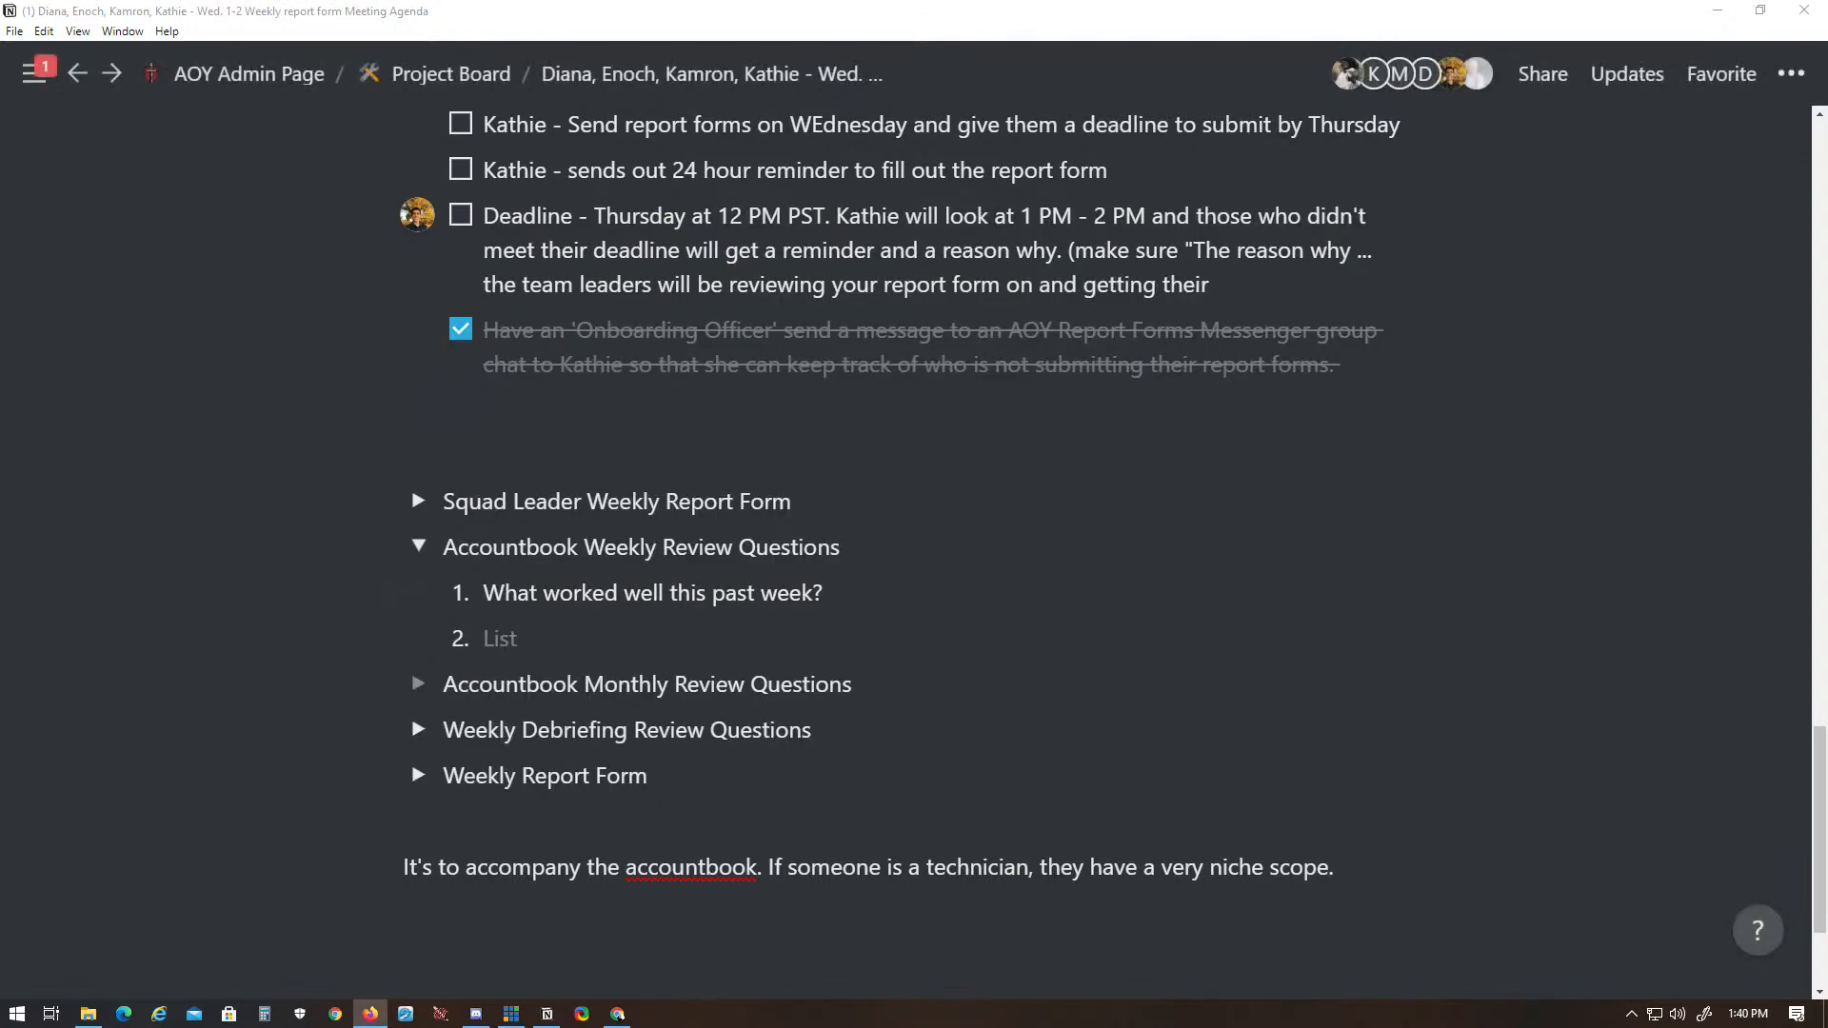
{"action": "key", "text": "alt+Tab"}
{"action": "type", "text": "What needs improvement?"}
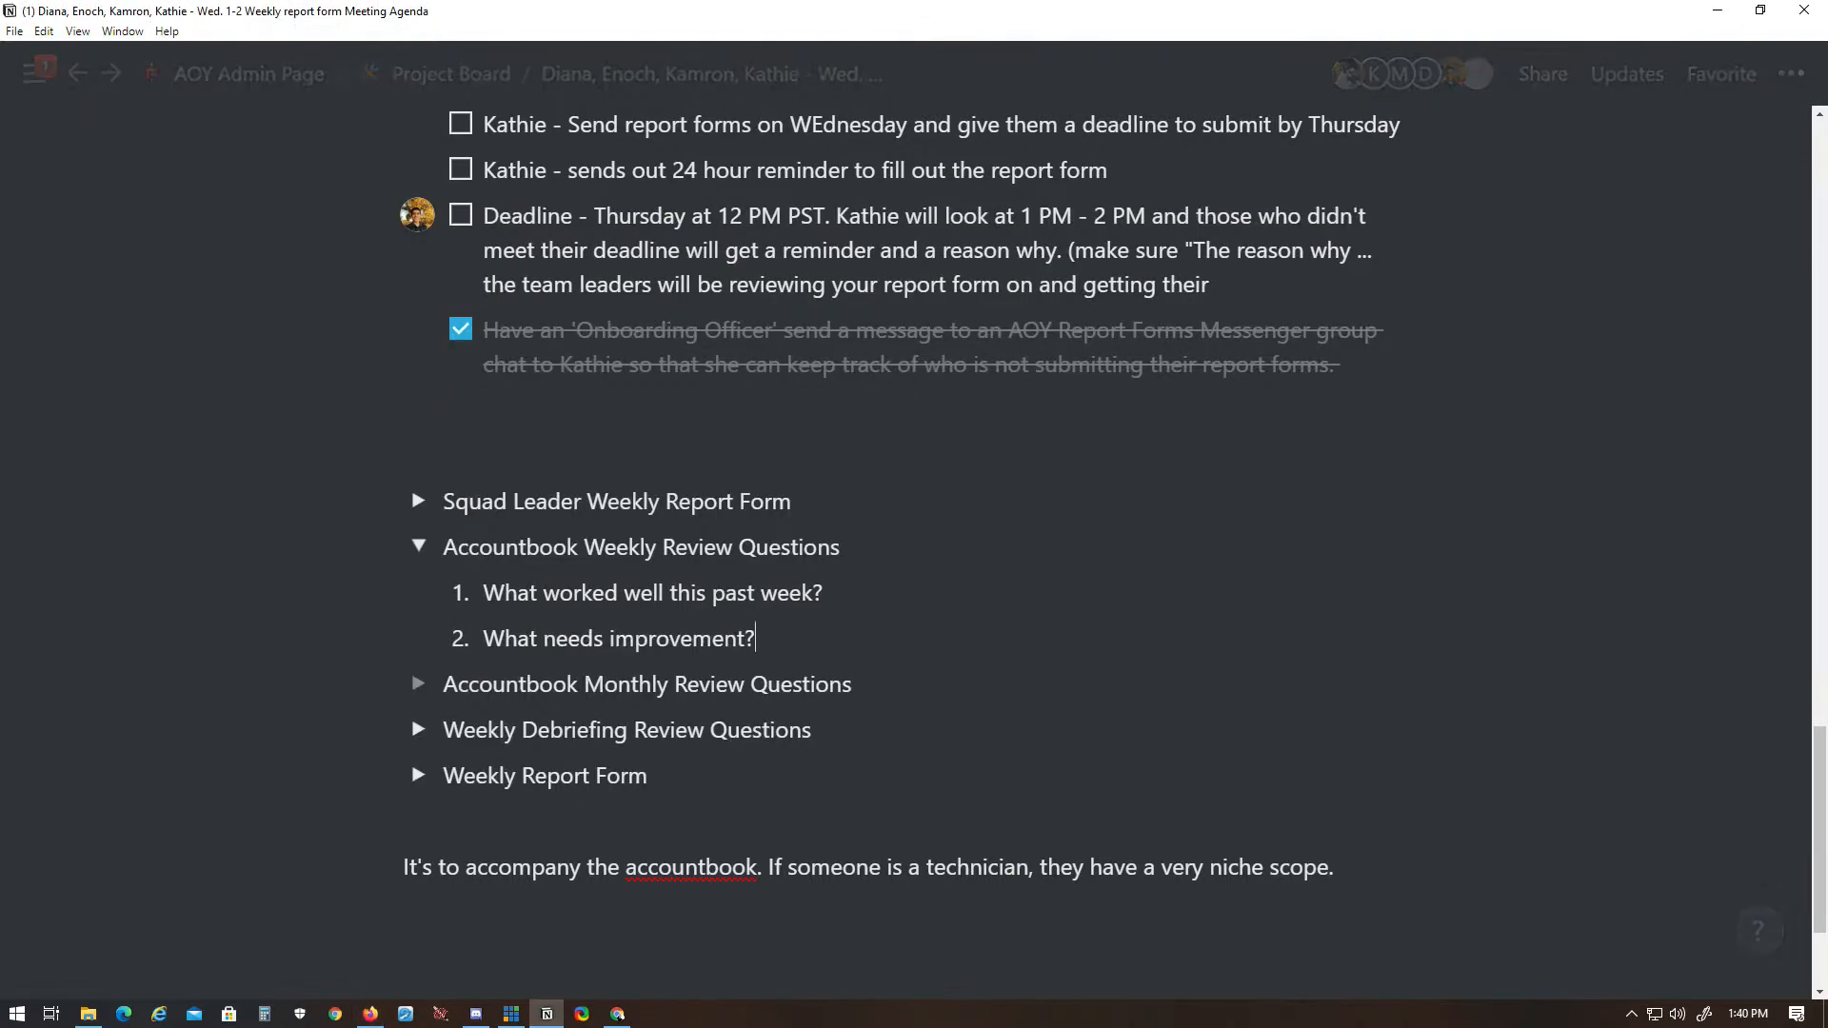
{"action": "key", "text": "Return"}
{"action": "key", "text": "alt+Tab"}
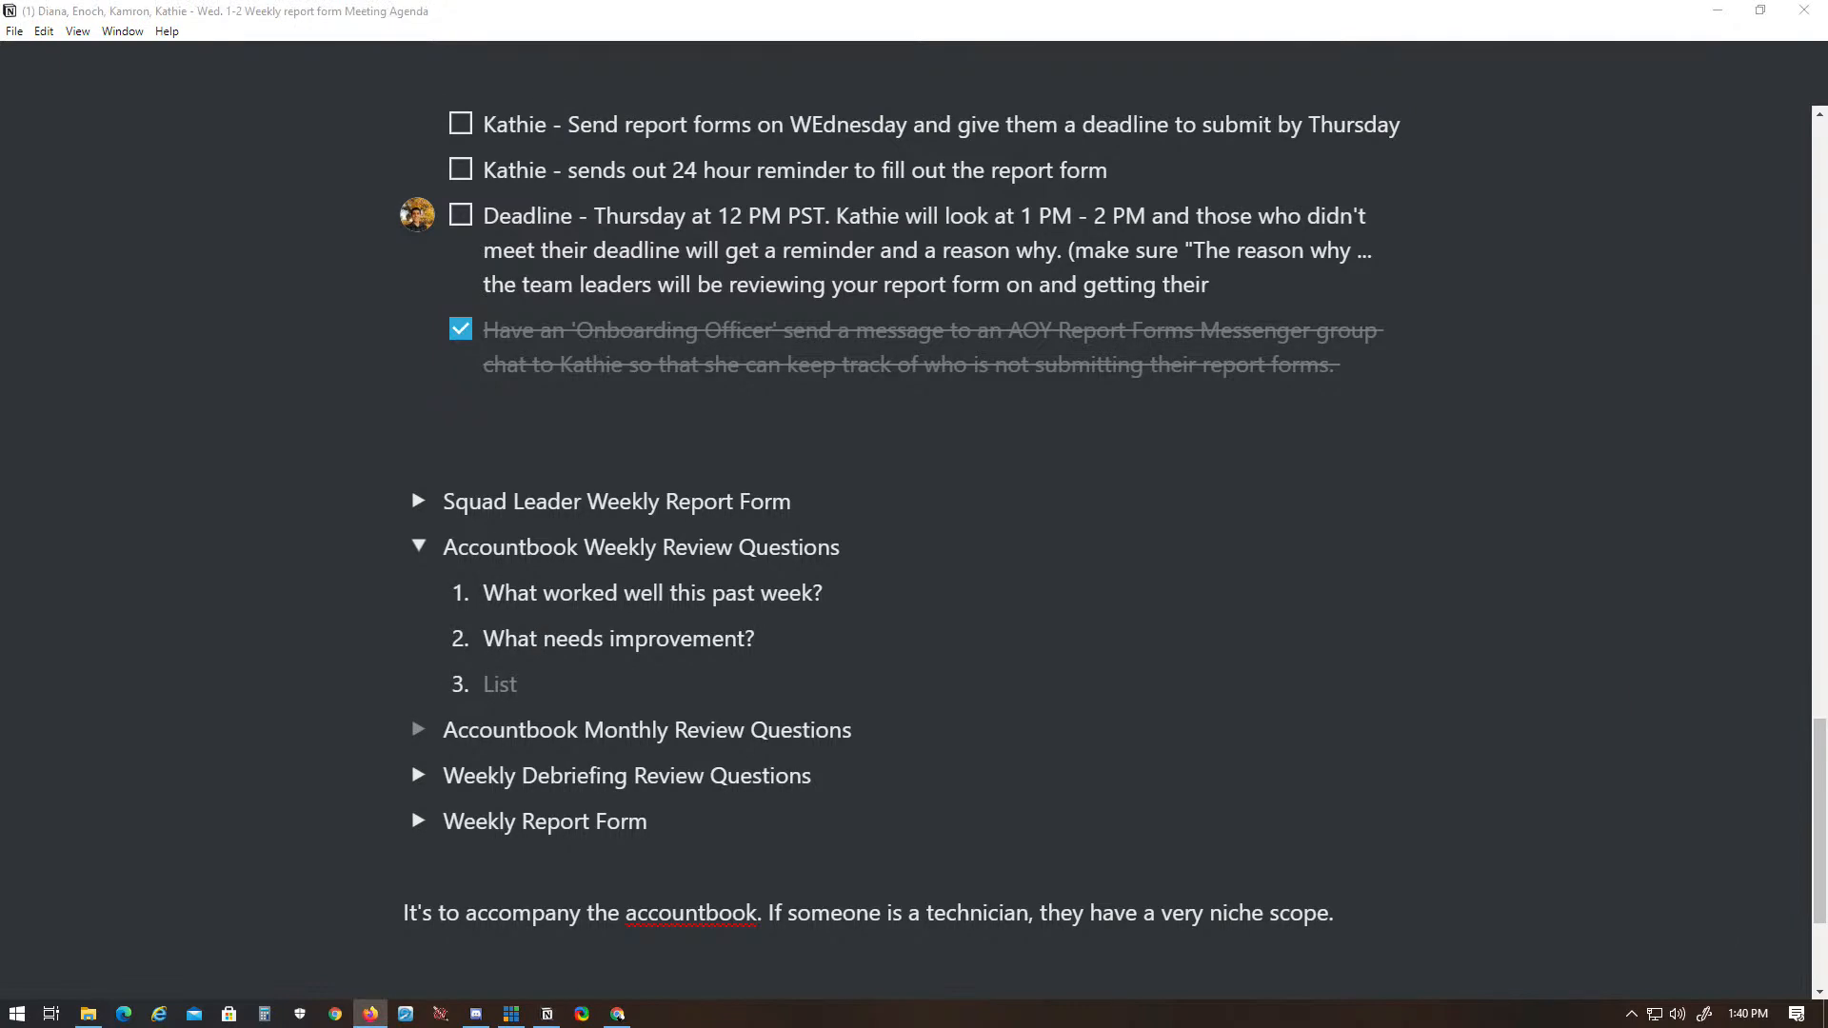
{"action": "key", "text": "alt+Tab"}
{"action": "type", "text": "What did I learn about myself this week?"}
{"action": "key", "text": "Return"}
{"action": "key", "text": "alt+Tab"}
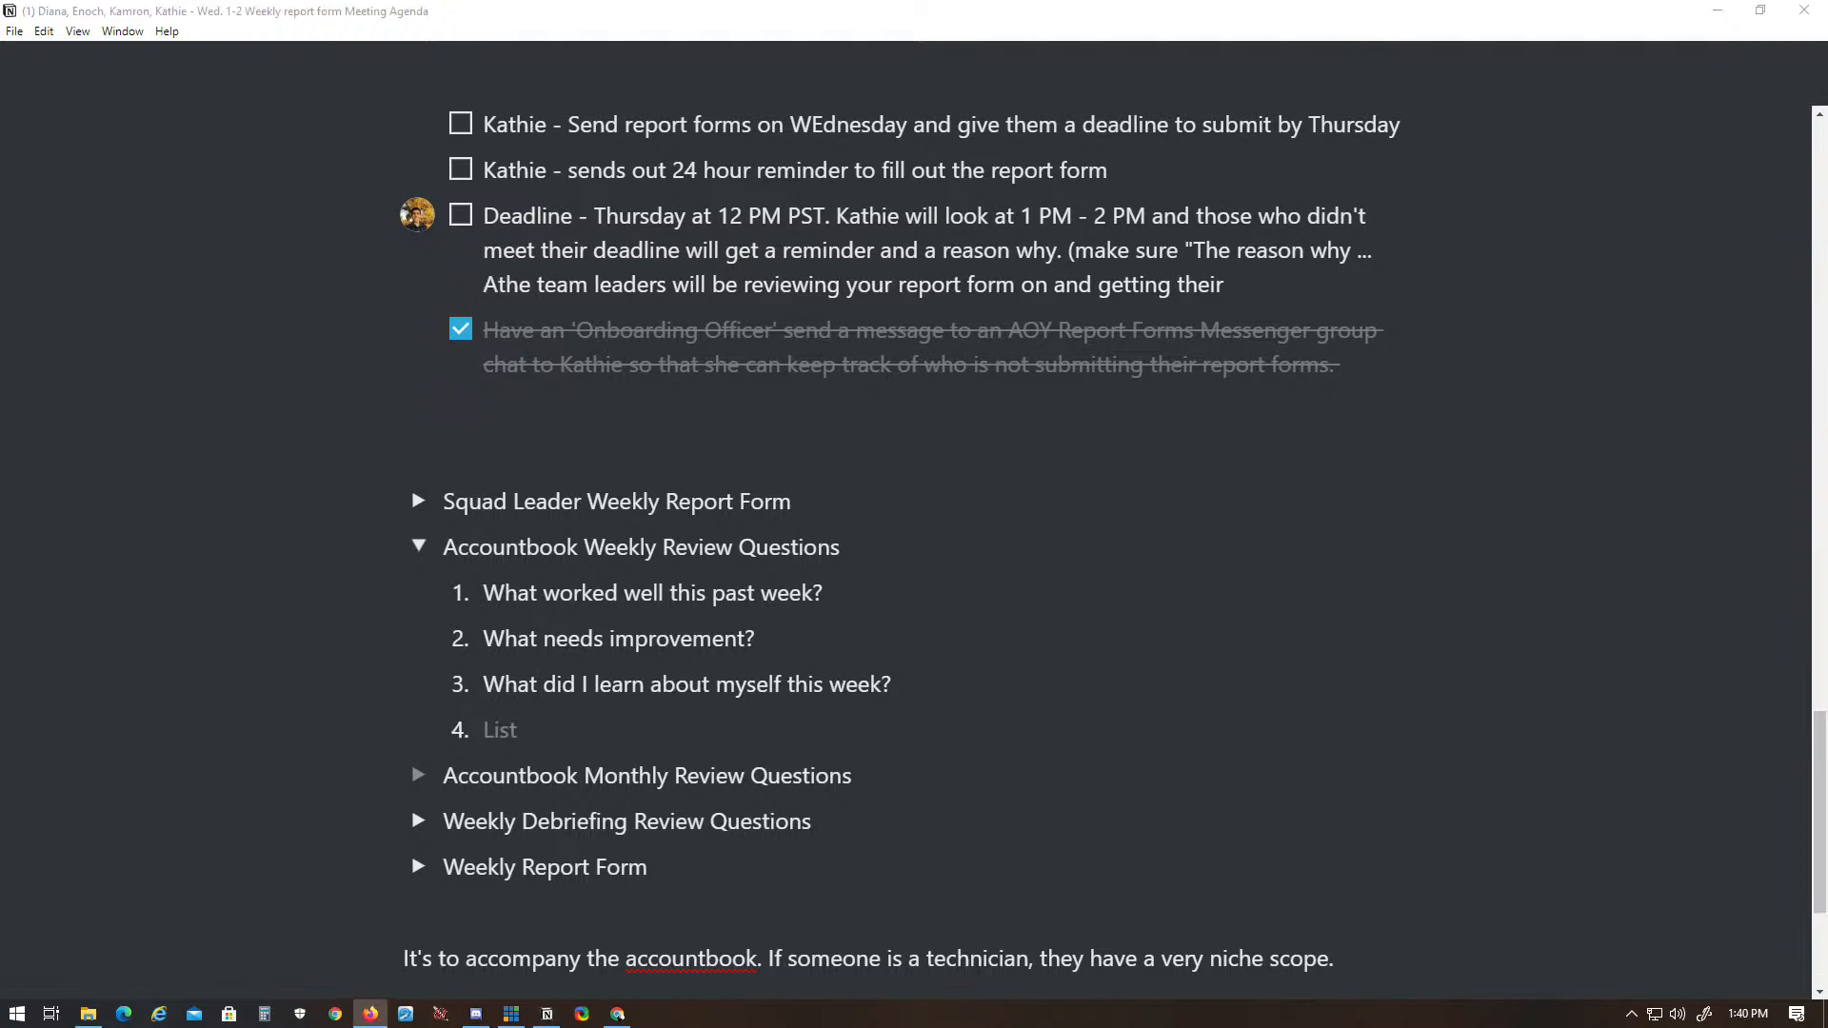
- Insert "After reviewing your report form" before "the team leaders" in the deadline task's reason text
{"action": "type", "text": "fter reviewing "}
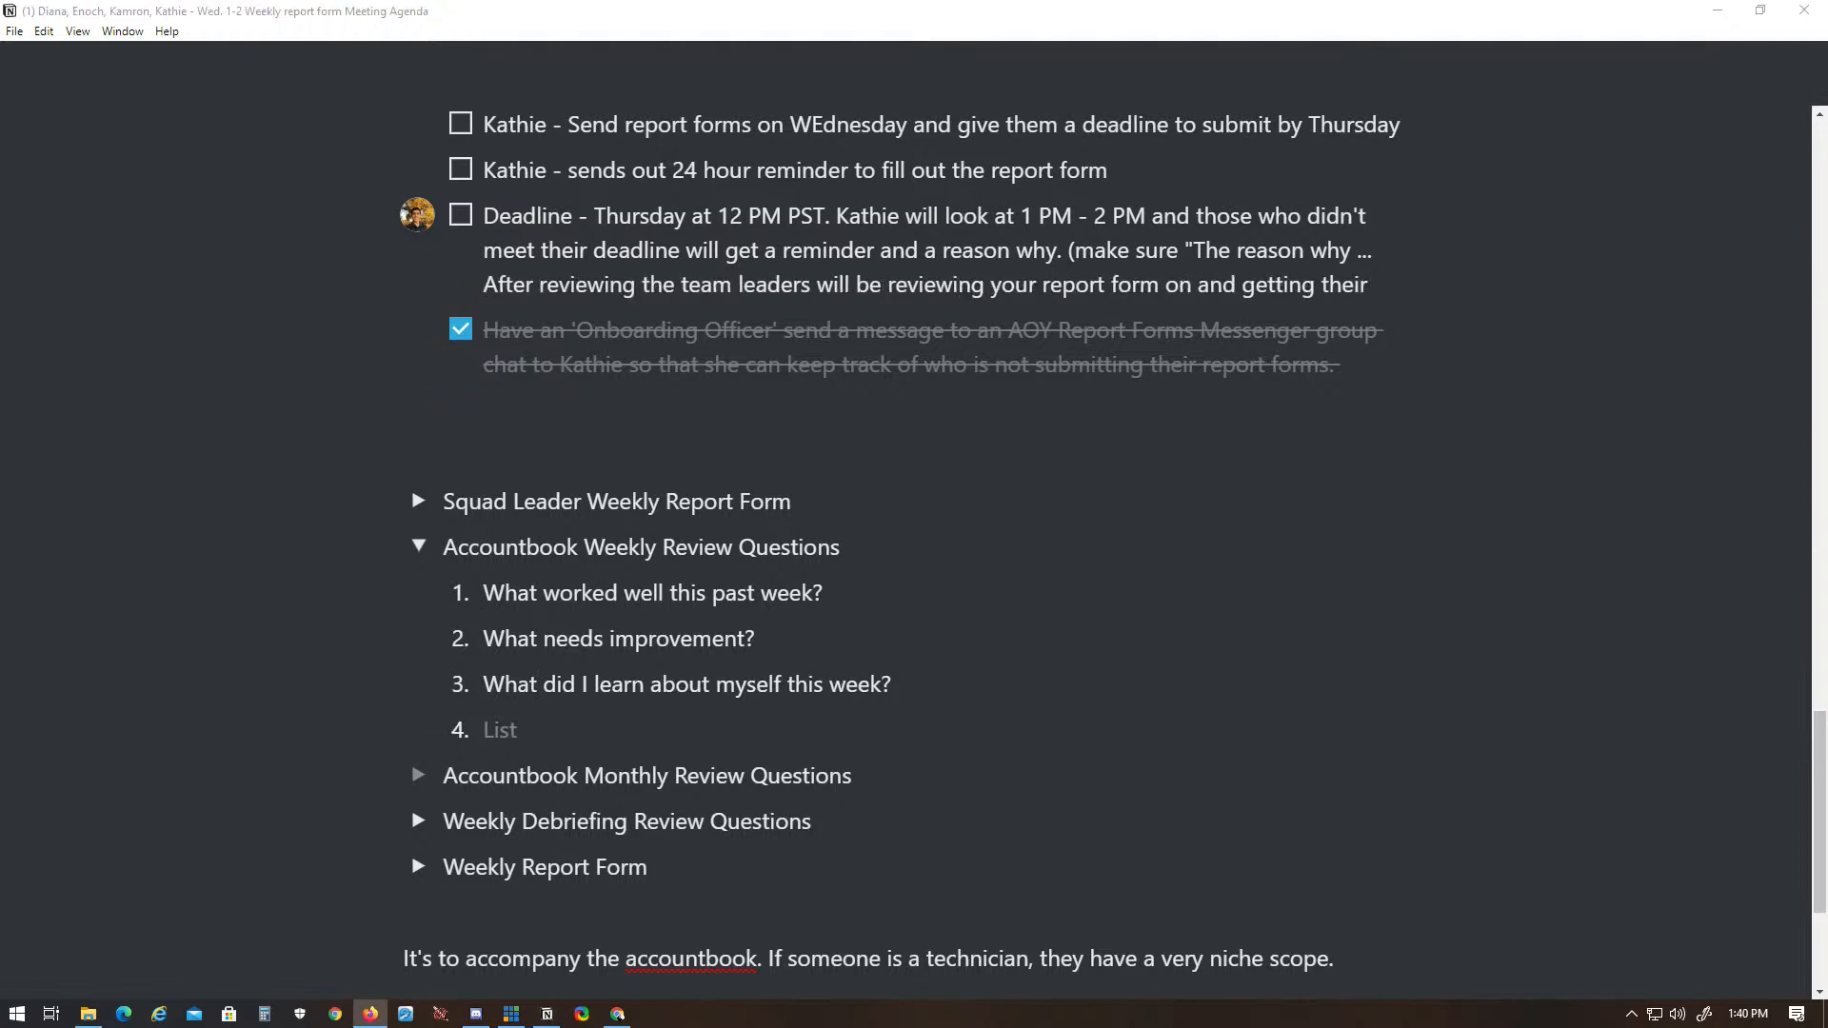
{"action": "type", "text": "your report"}
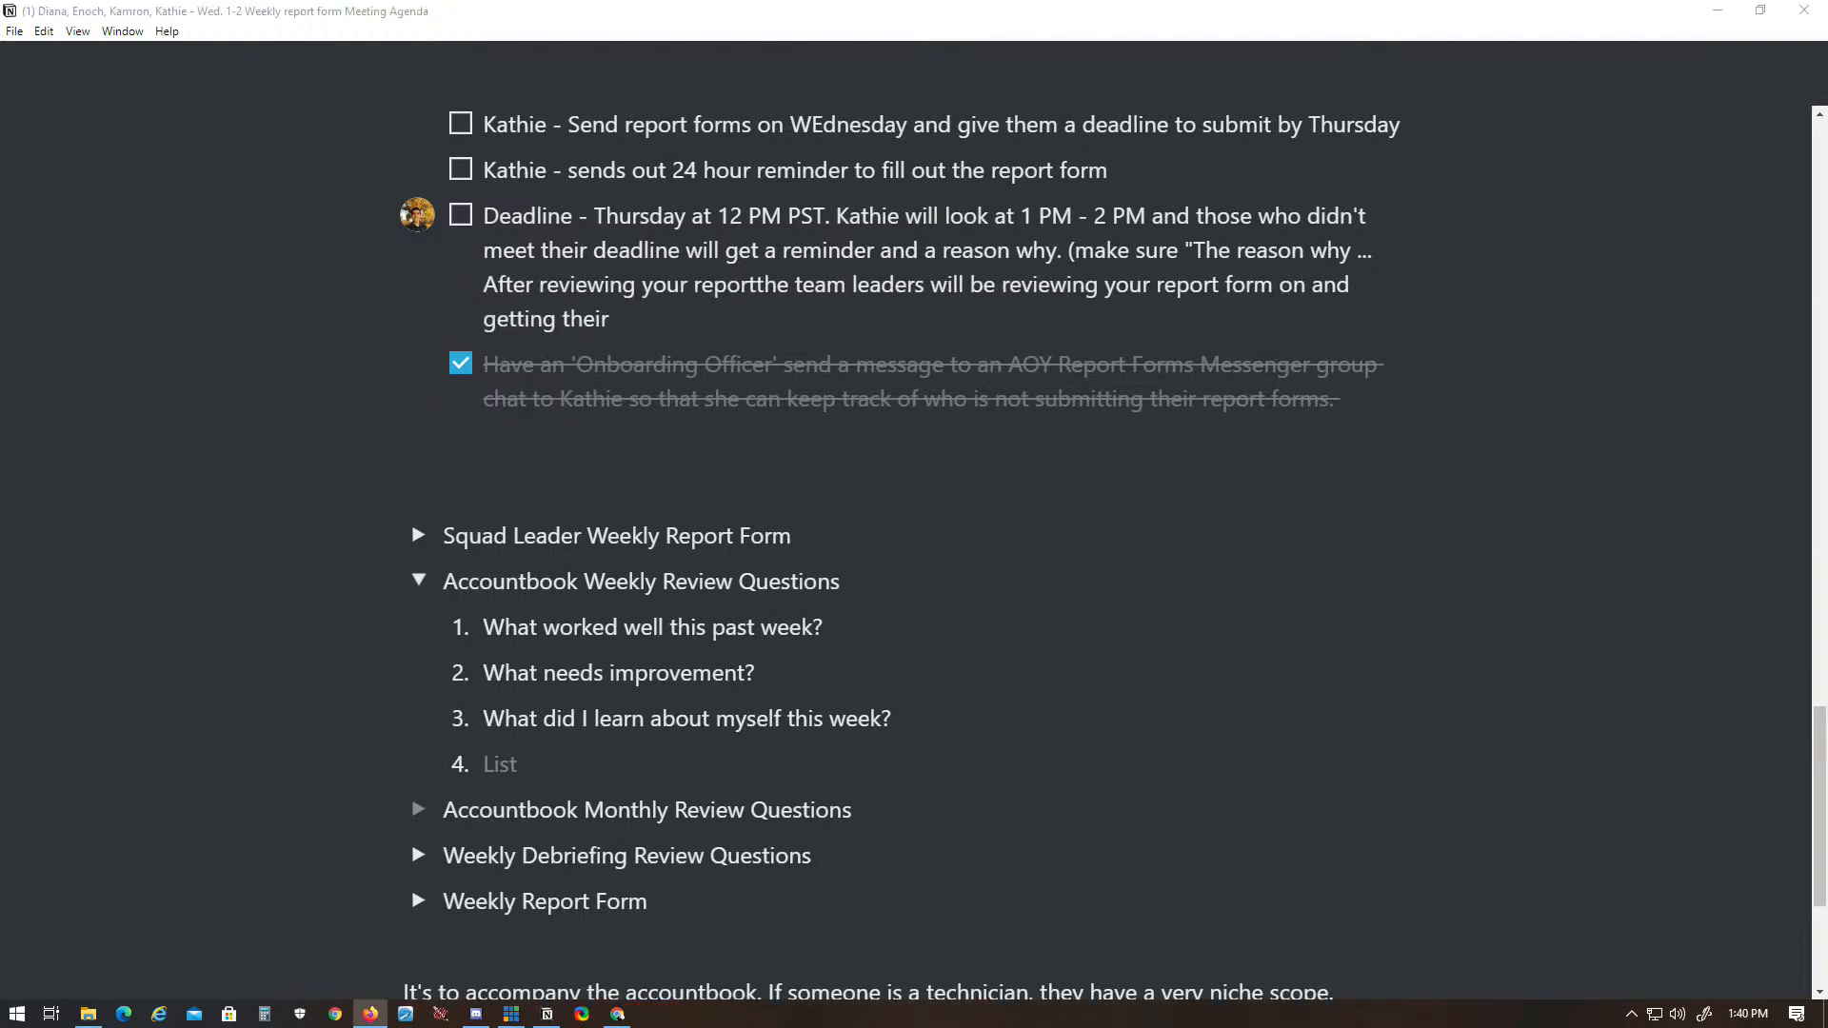
{"action": "type", "text": " form"}
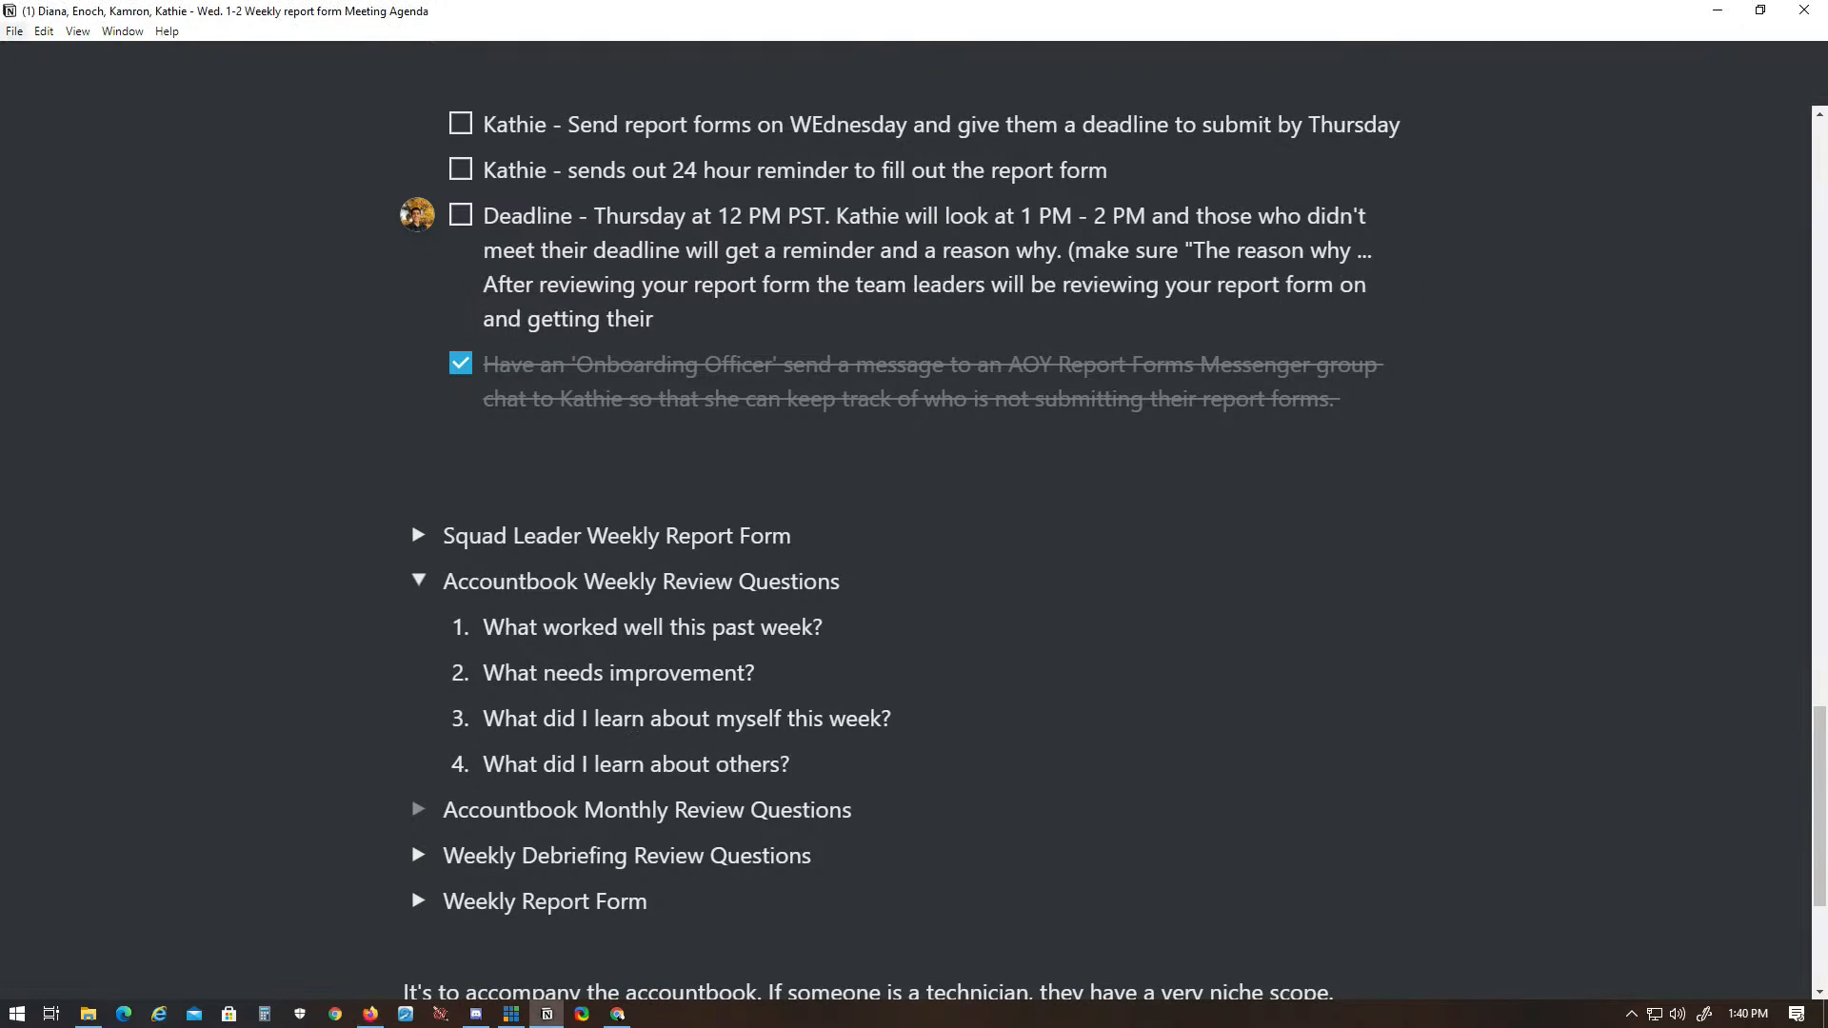
- Add item 5, "1 decision that I could have made last week to make my life better or to move further faster would have been . . .", and collapse the toggle
{"action": "key", "text": "Return"}
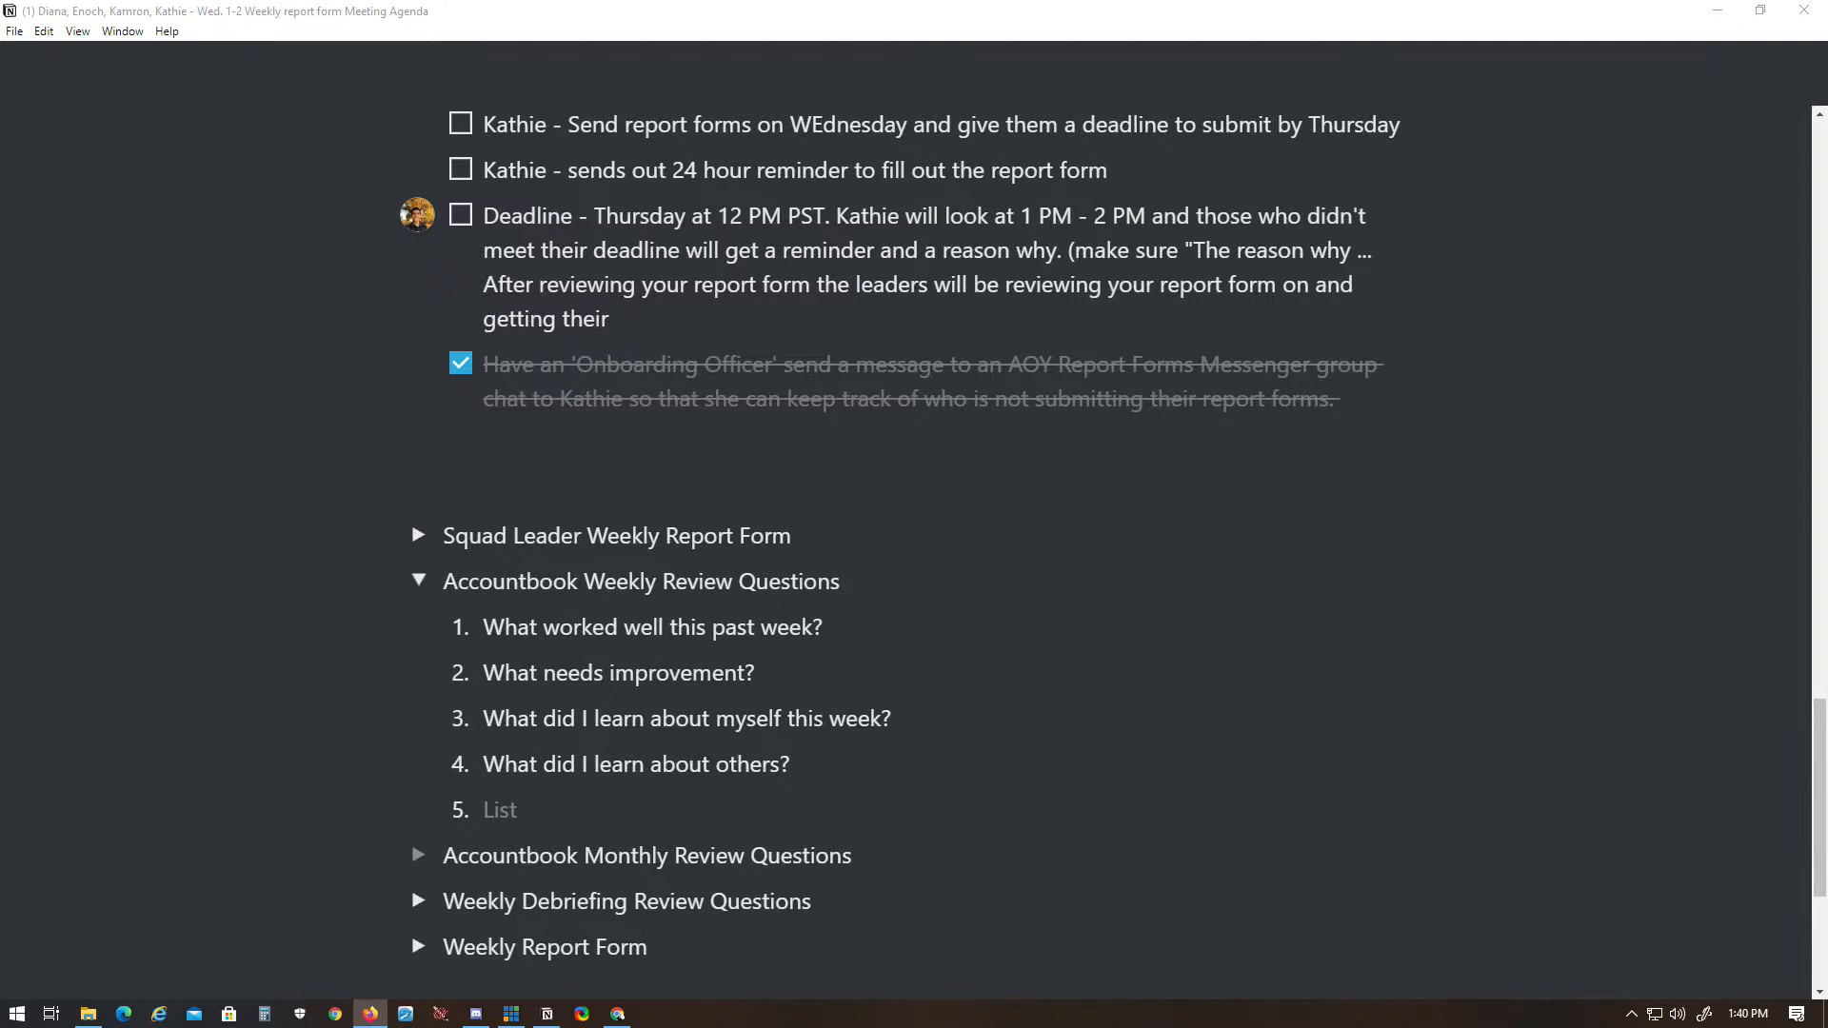
{"action": "type", "text": "1 decision that I could have made last week to make my life better or to move further faster would have been . . ."}
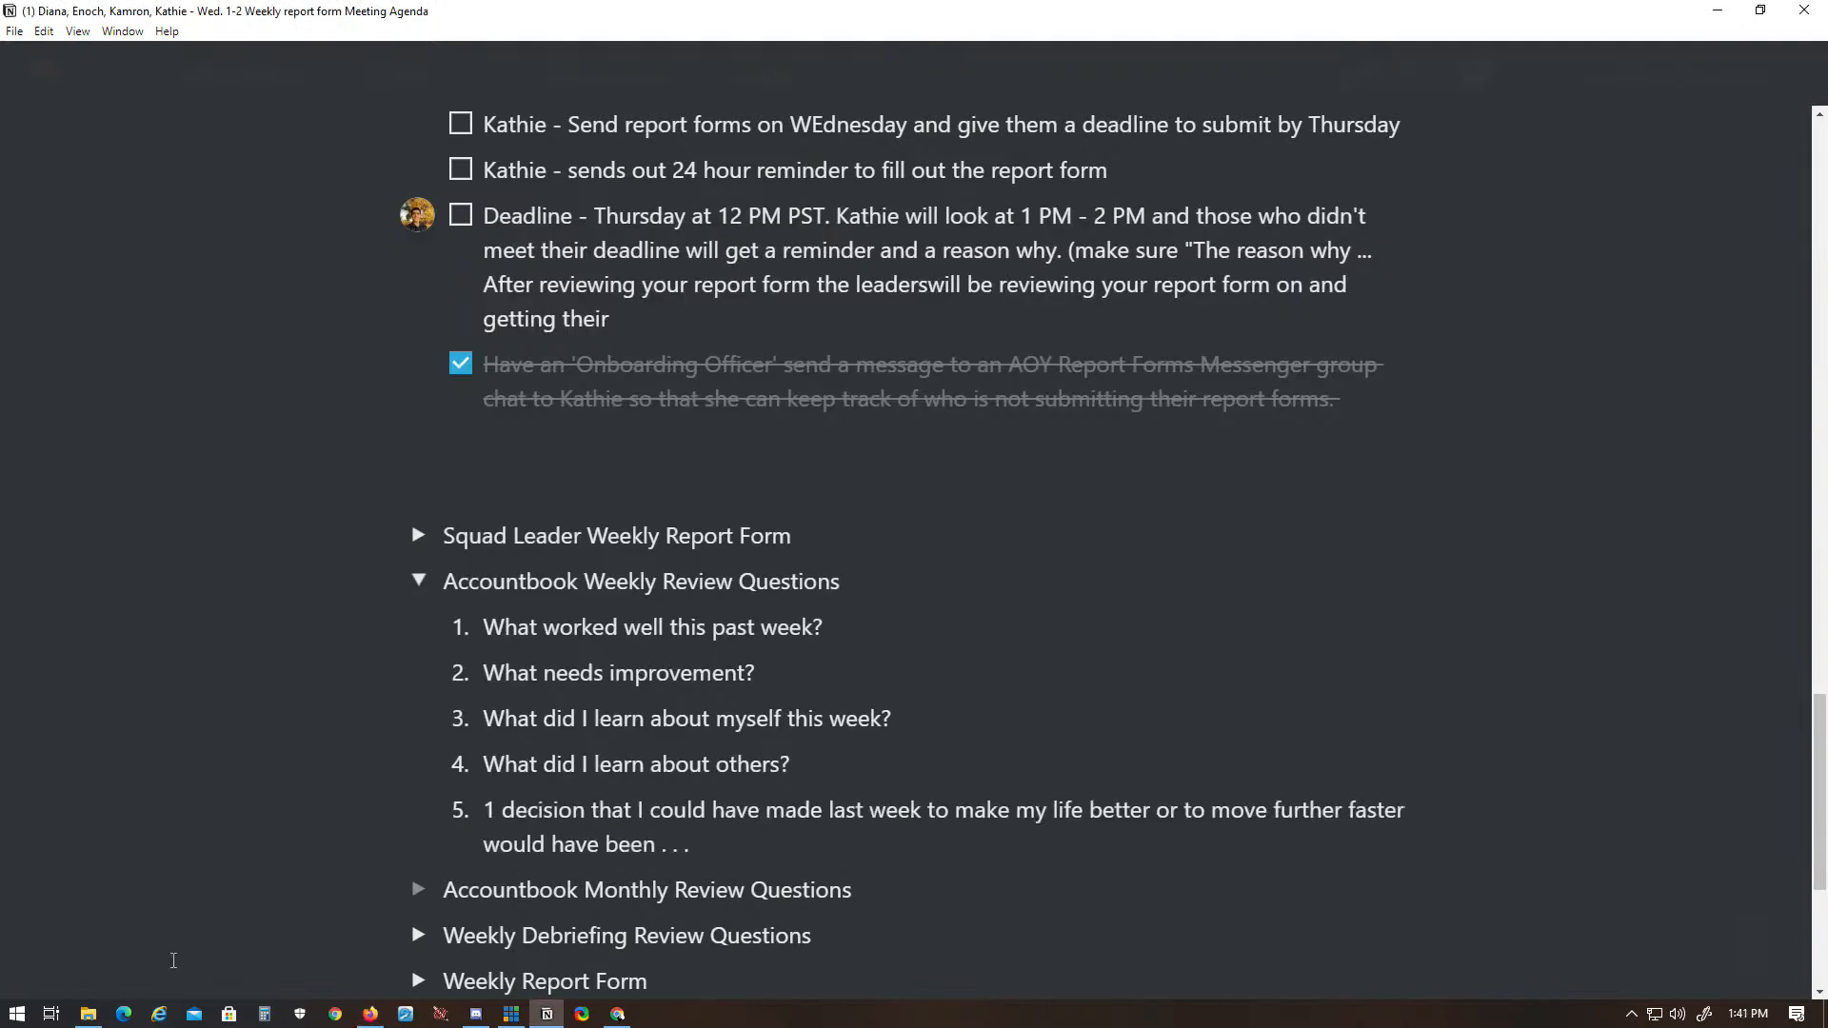
{"action": "scroll", "coordinate": [771, 932], "scroll_direction": "down", "scroll_amount": 3}
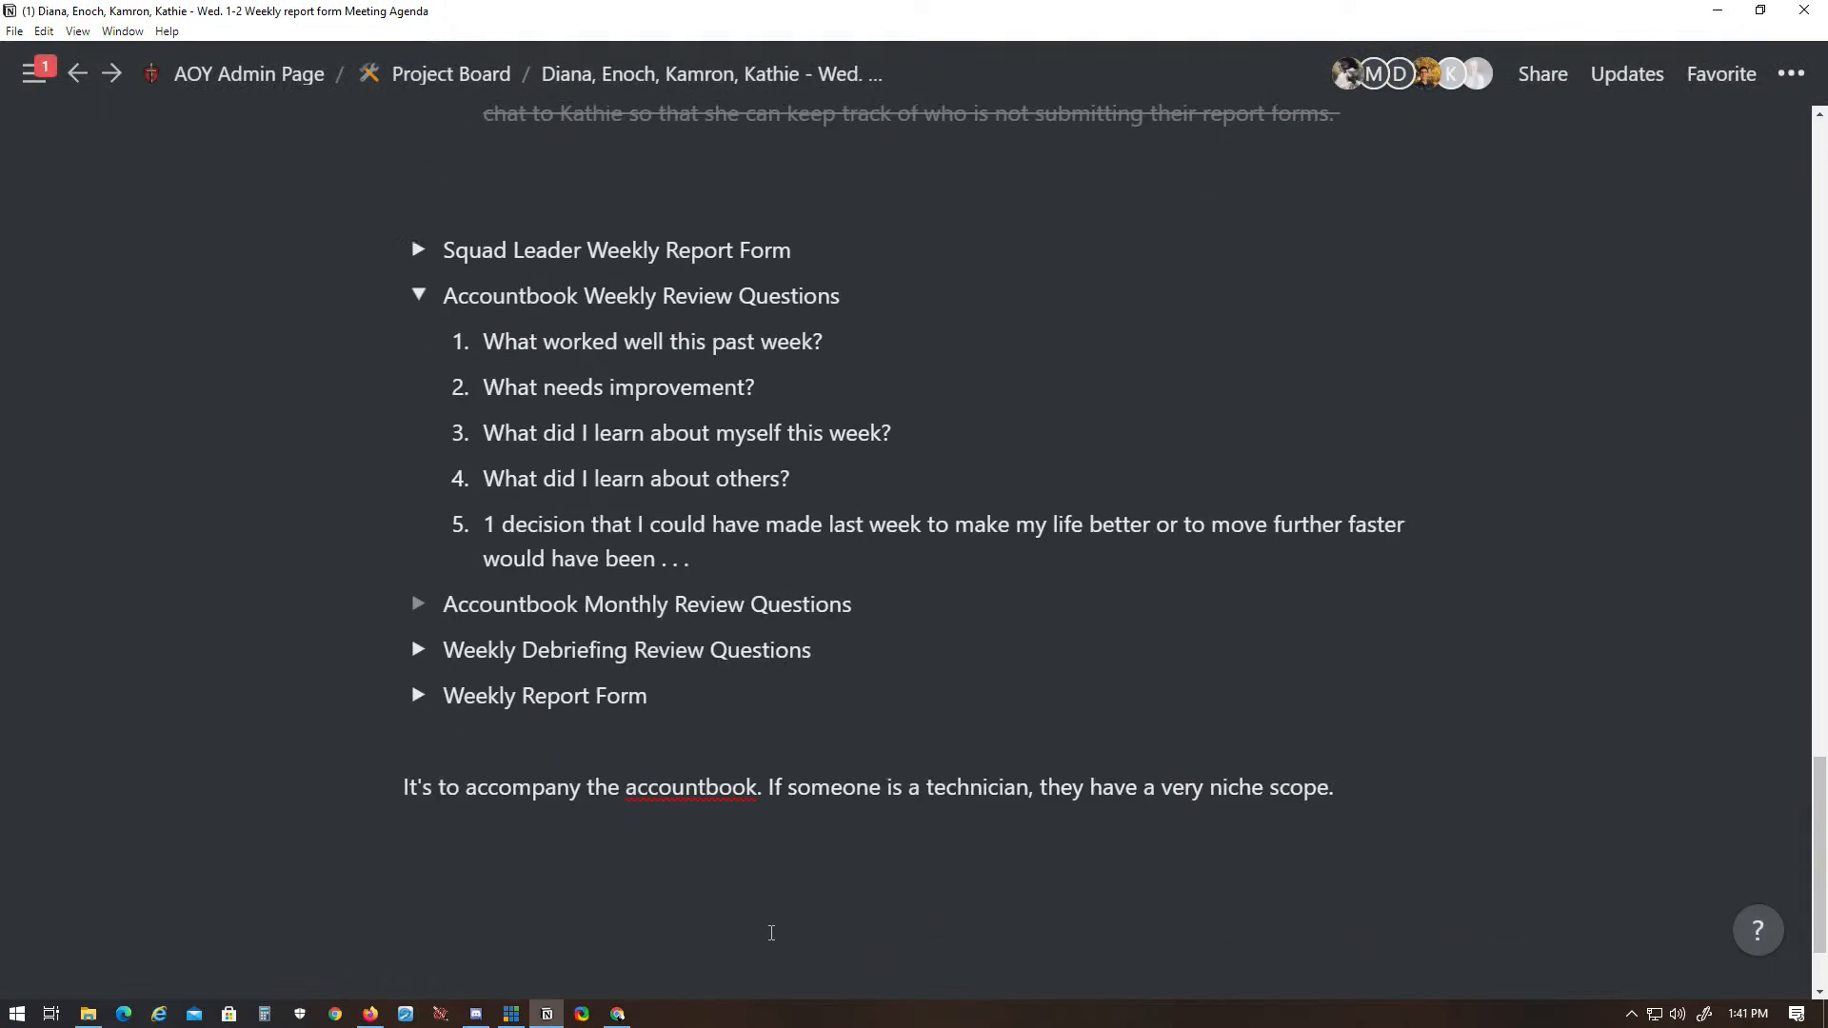
{"action": "left_click", "coordinate": [418, 295]}
- Expand the Squad Leader Weekly Report Form toggle, read through its questions, and collapse it
{"action": "left_click", "coordinate": [419, 372]}
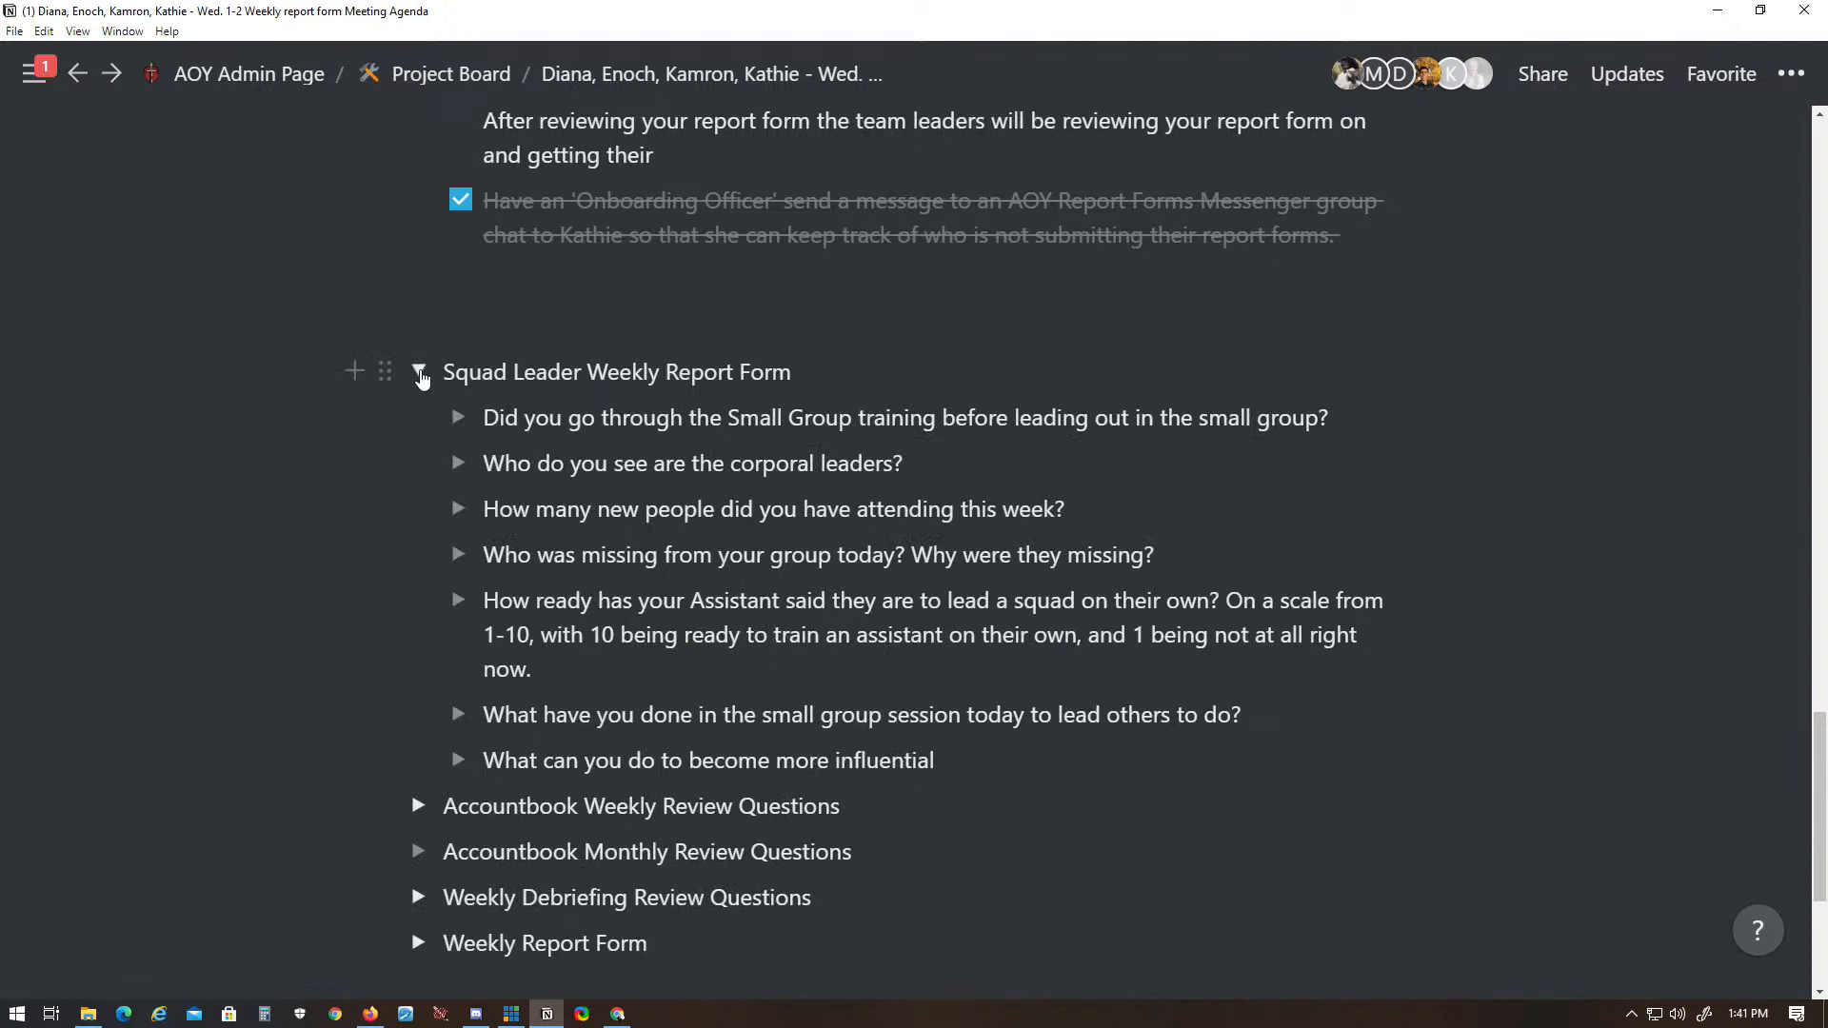
{"action": "left_click_drag", "start_coordinate": [259, 419], "coordinate": [905, 762]}
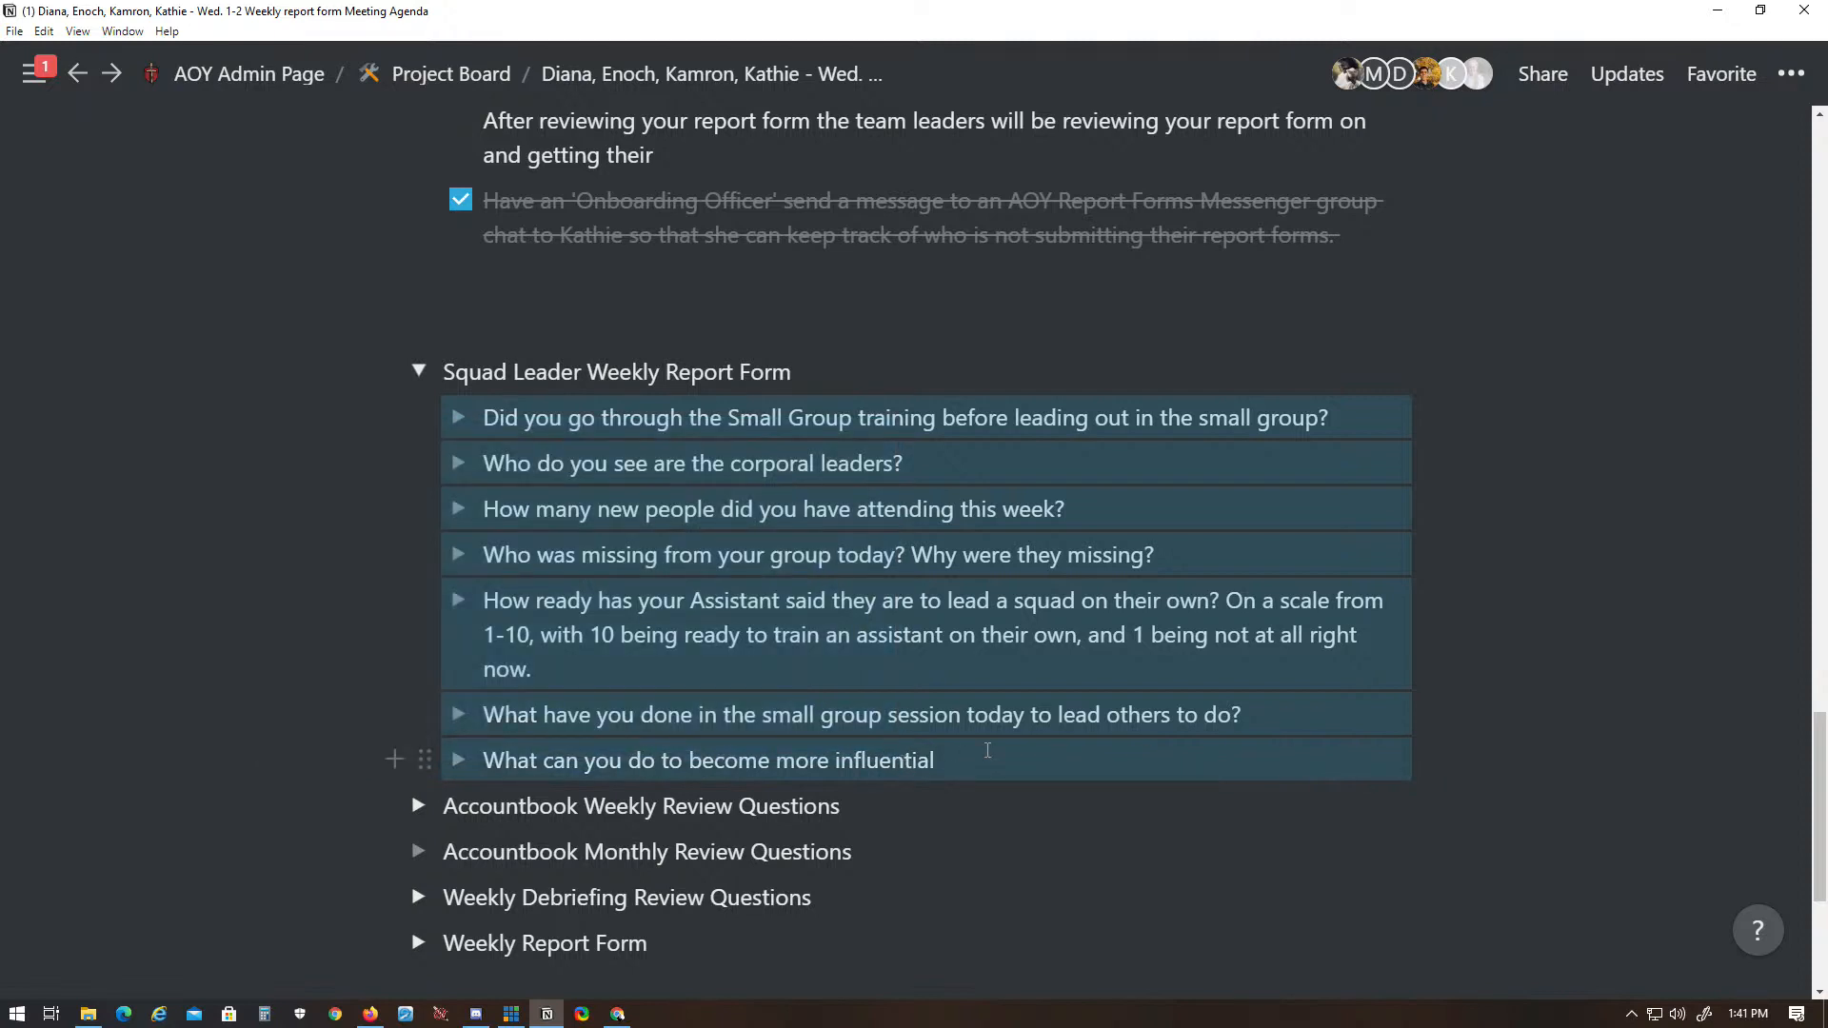
{"action": "left_click", "coordinate": [987, 750]}
{"action": "left_click_drag", "start_coordinate": [481, 421], "coordinate": [1228, 430]}
{"action": "left_click", "coordinate": [1143, 480]}
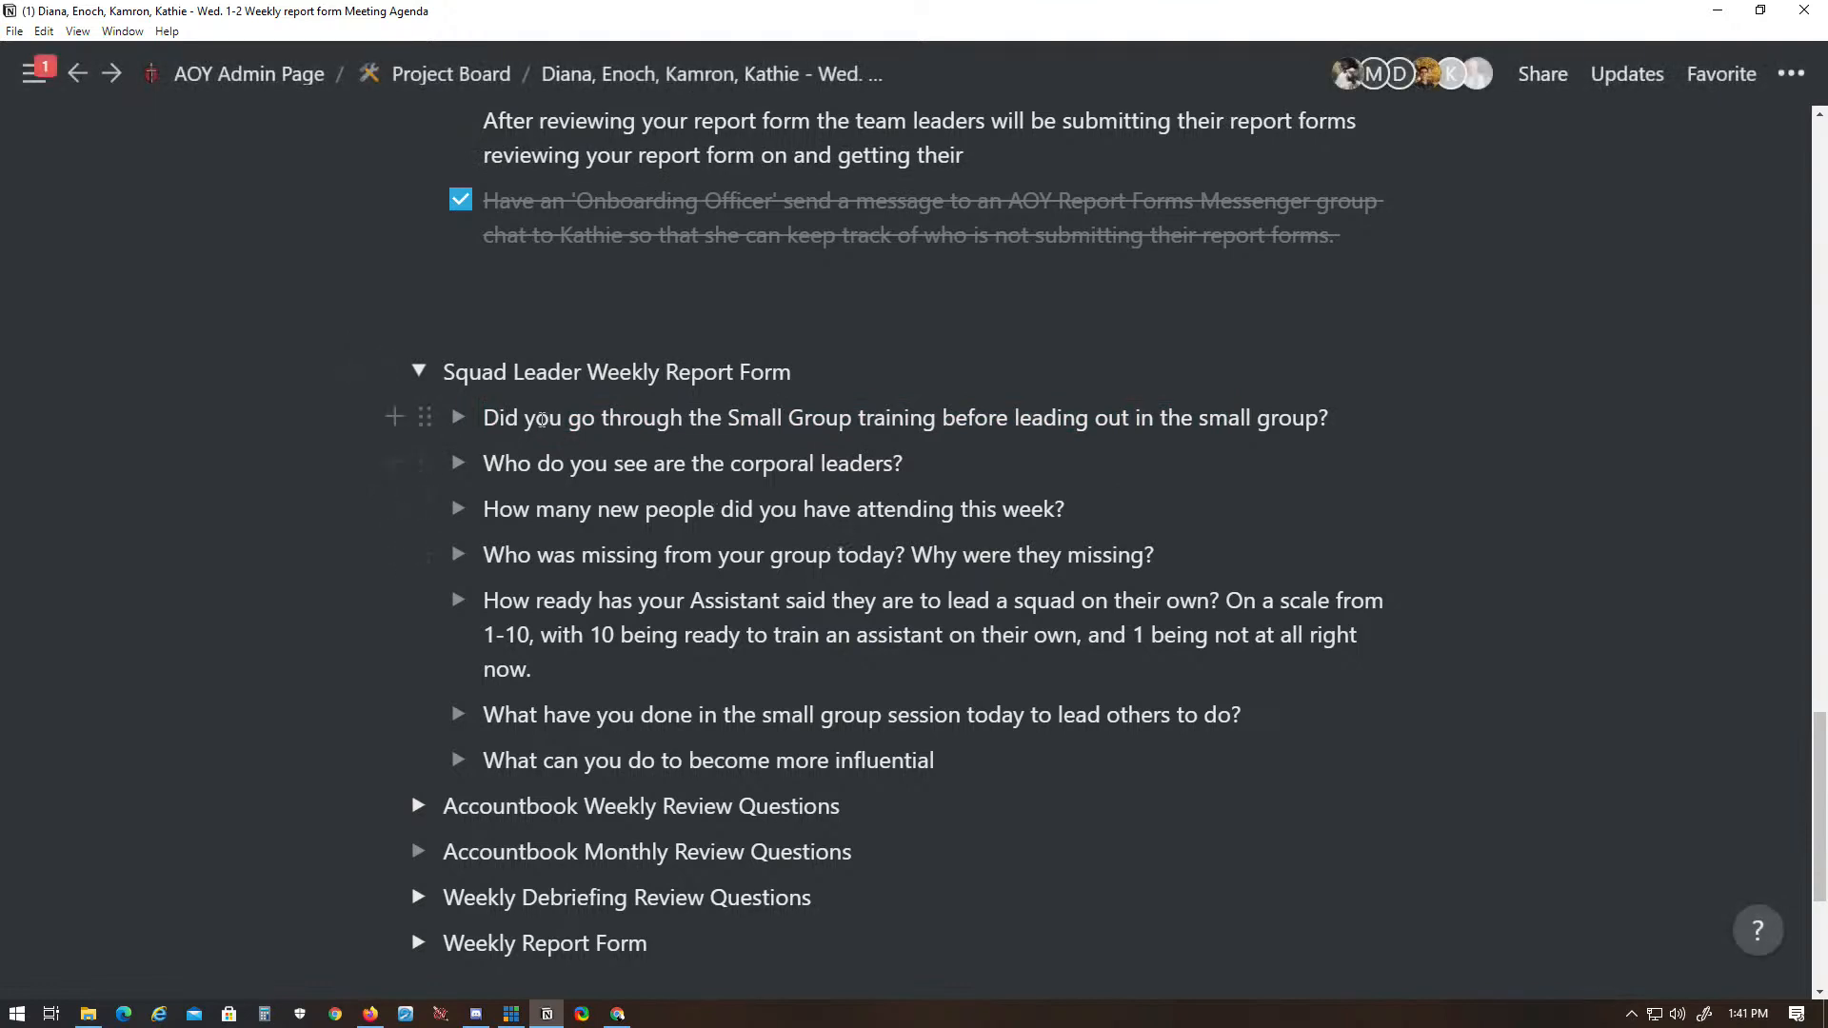
{"action": "left_click_drag", "start_coordinate": [488, 420], "coordinate": [1343, 405]}
{"action": "left_click", "coordinate": [1343, 405]}
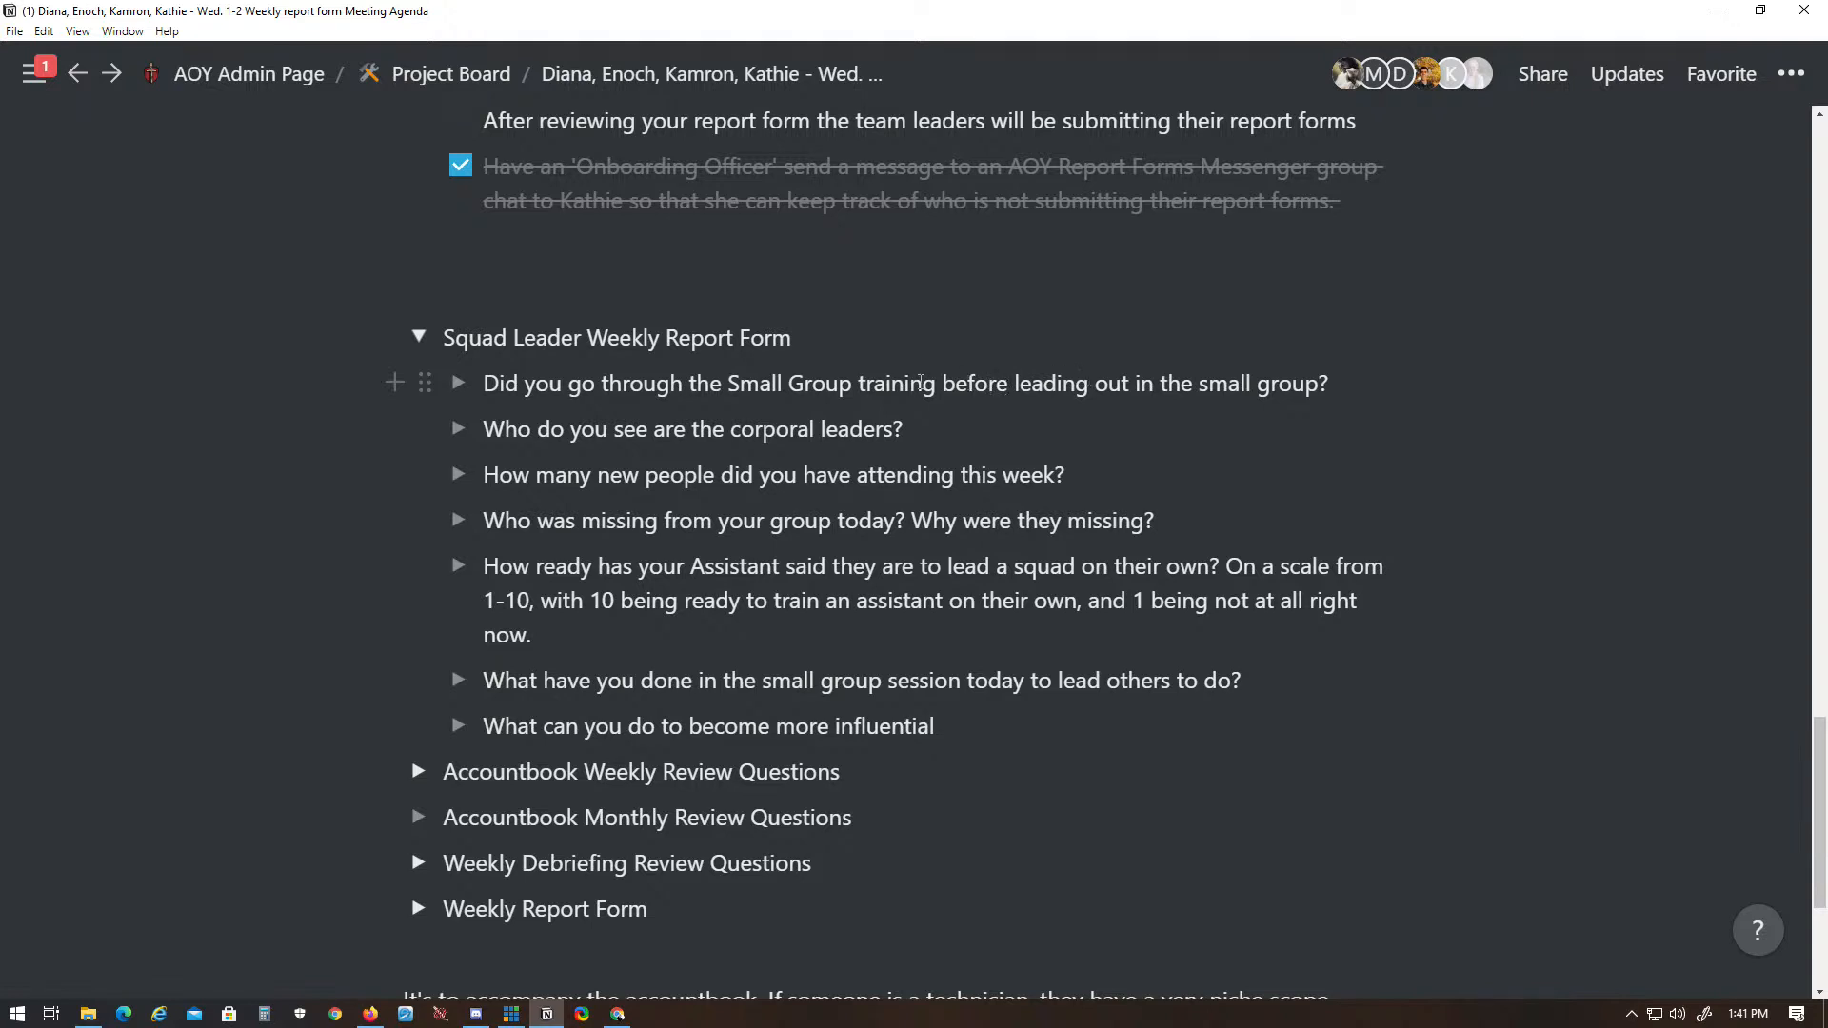
{"action": "left_click_drag", "start_coordinate": [860, 384], "coordinate": [1333, 388]}
{"action": "left_click", "coordinate": [1334, 388]}
{"action": "left_click_drag", "start_coordinate": [495, 428], "coordinate": [950, 433]}
{"action": "left_click", "coordinate": [950, 433]}
{"action": "left_click_drag", "start_coordinate": [488, 475], "coordinate": [988, 476]}
{"action": "left_click", "coordinate": [1005, 476]}
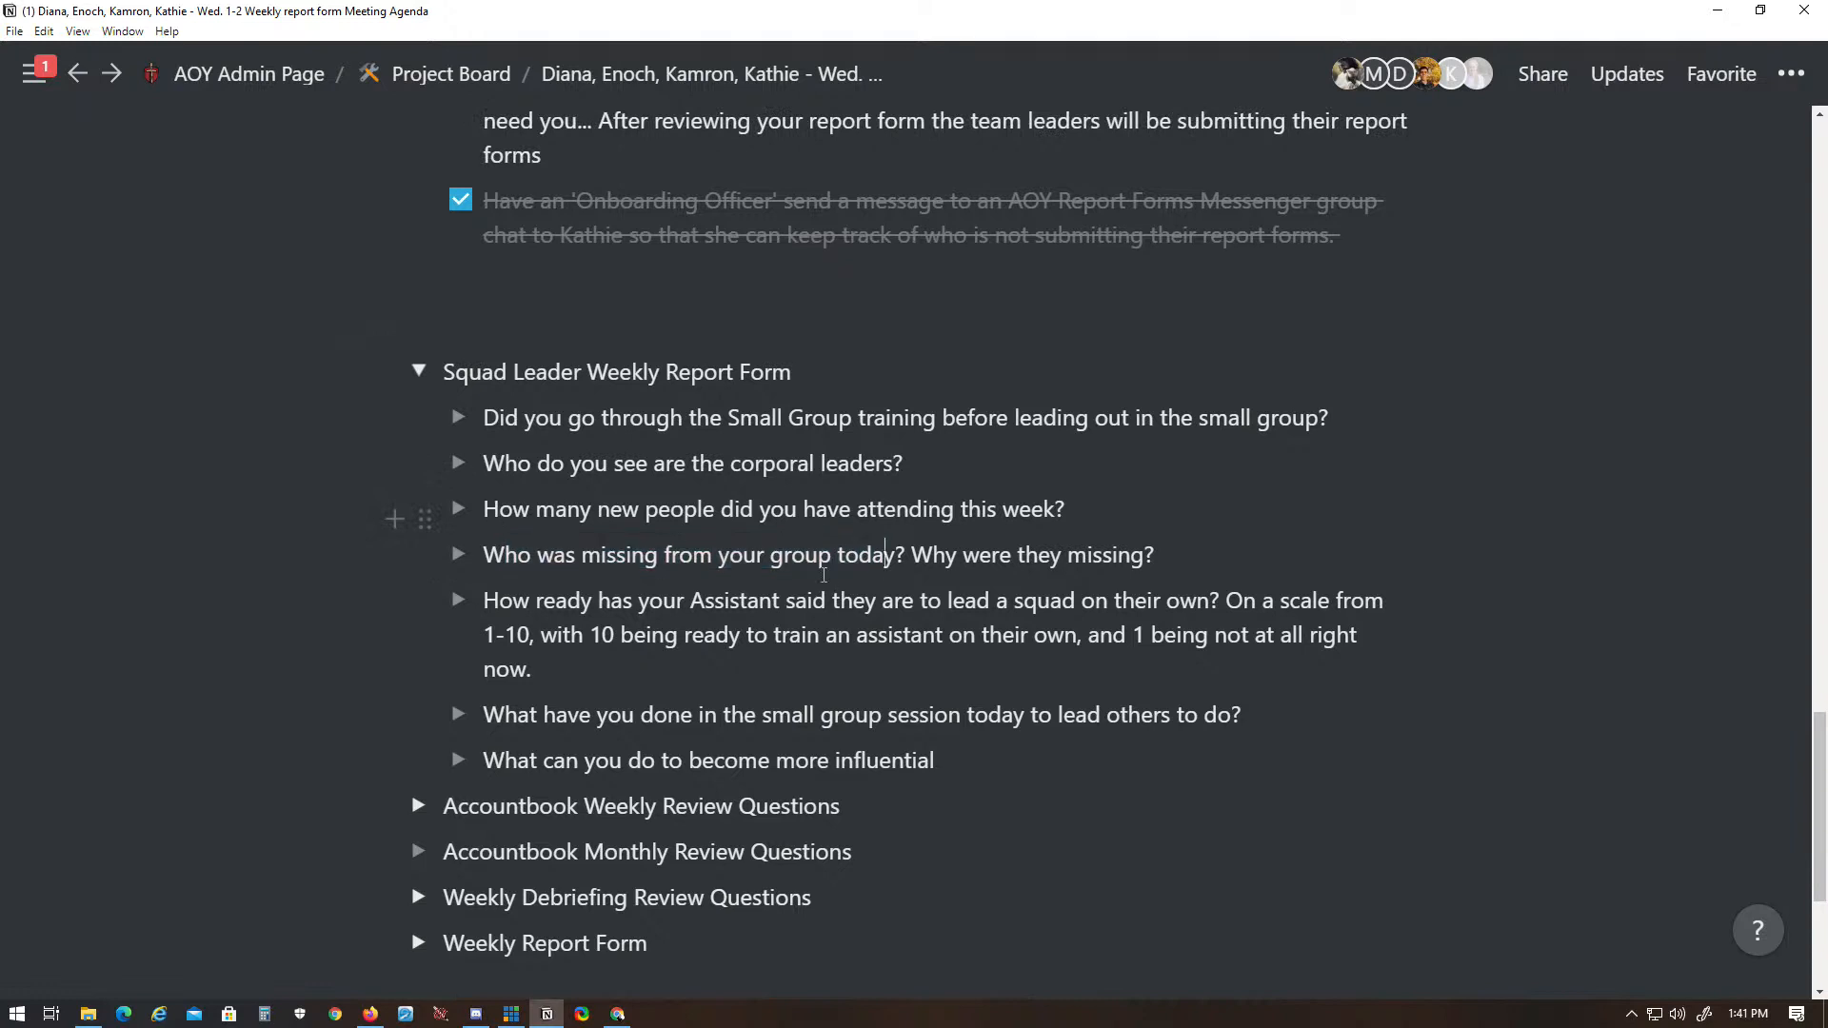
{"action": "left_click", "coordinate": [419, 371]}
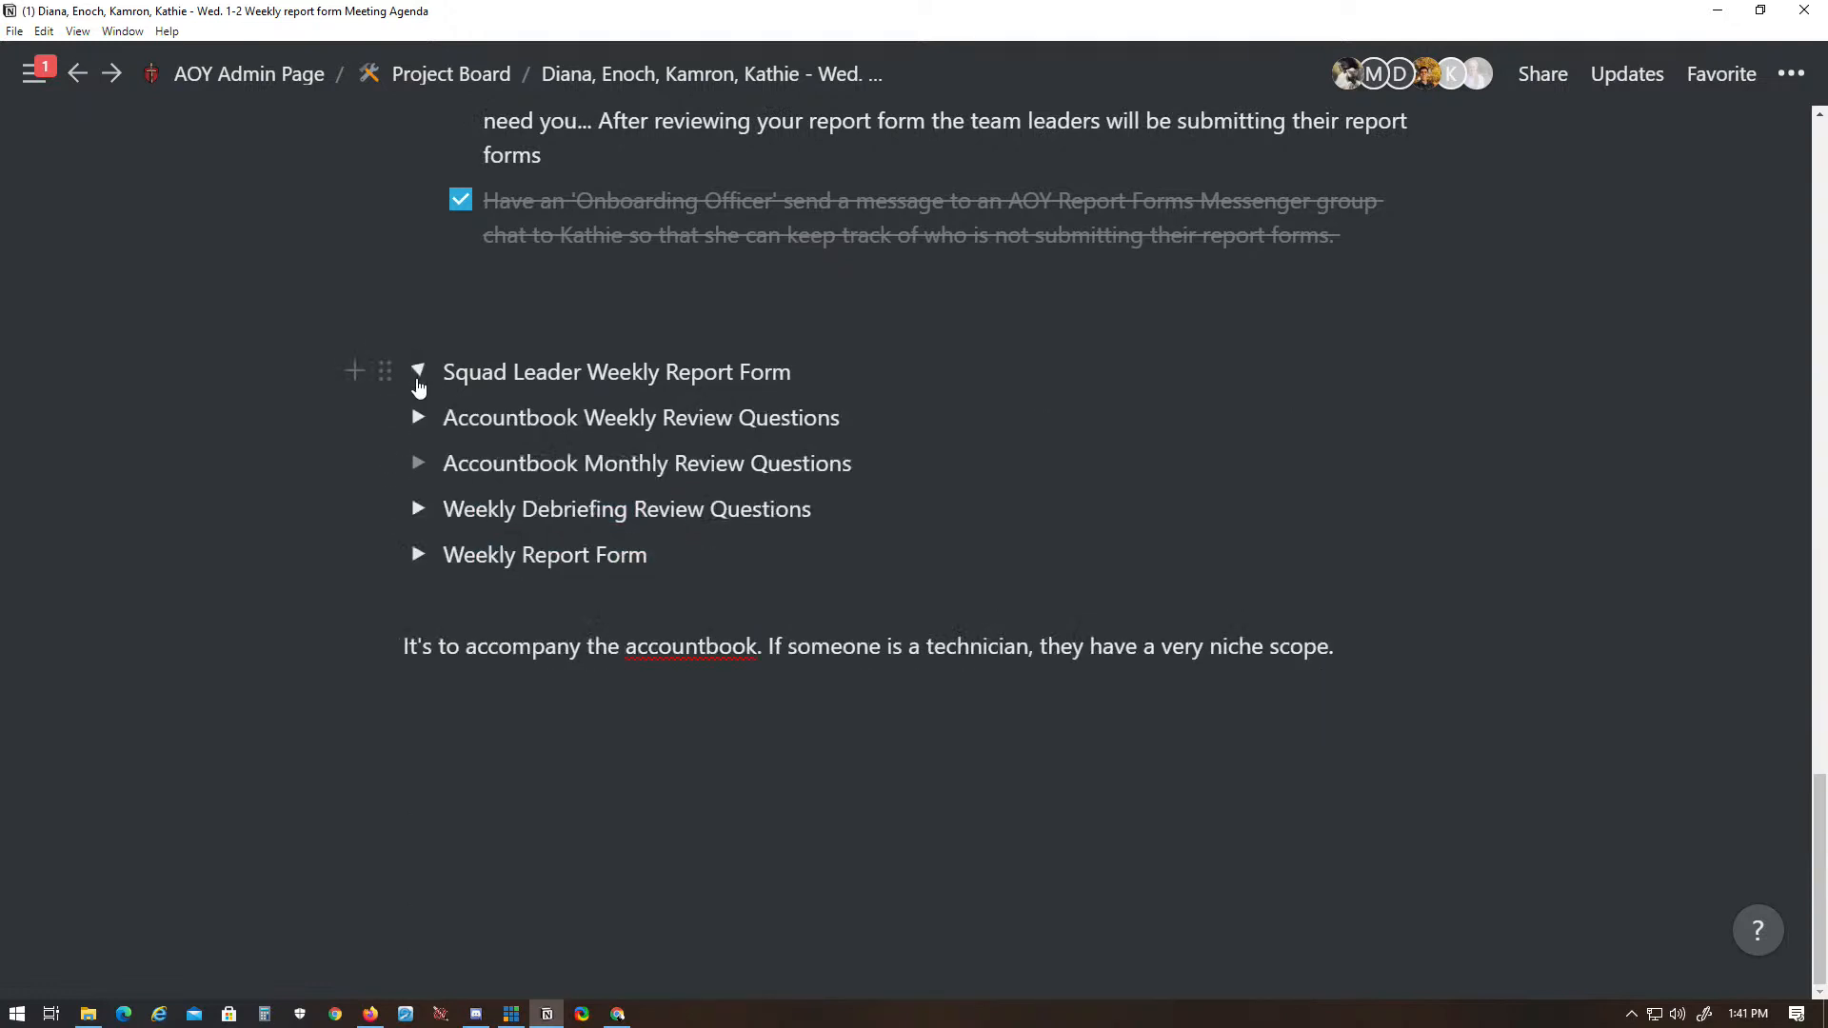
- Add numbered item 1 under Accountbook Monthly Review Questions: "Mar 5:19 - 3 great things God has done for me this past month were . . ."
{"action": "left_click", "coordinate": [419, 463]}
{"action": "left_click", "coordinate": [514, 463]}
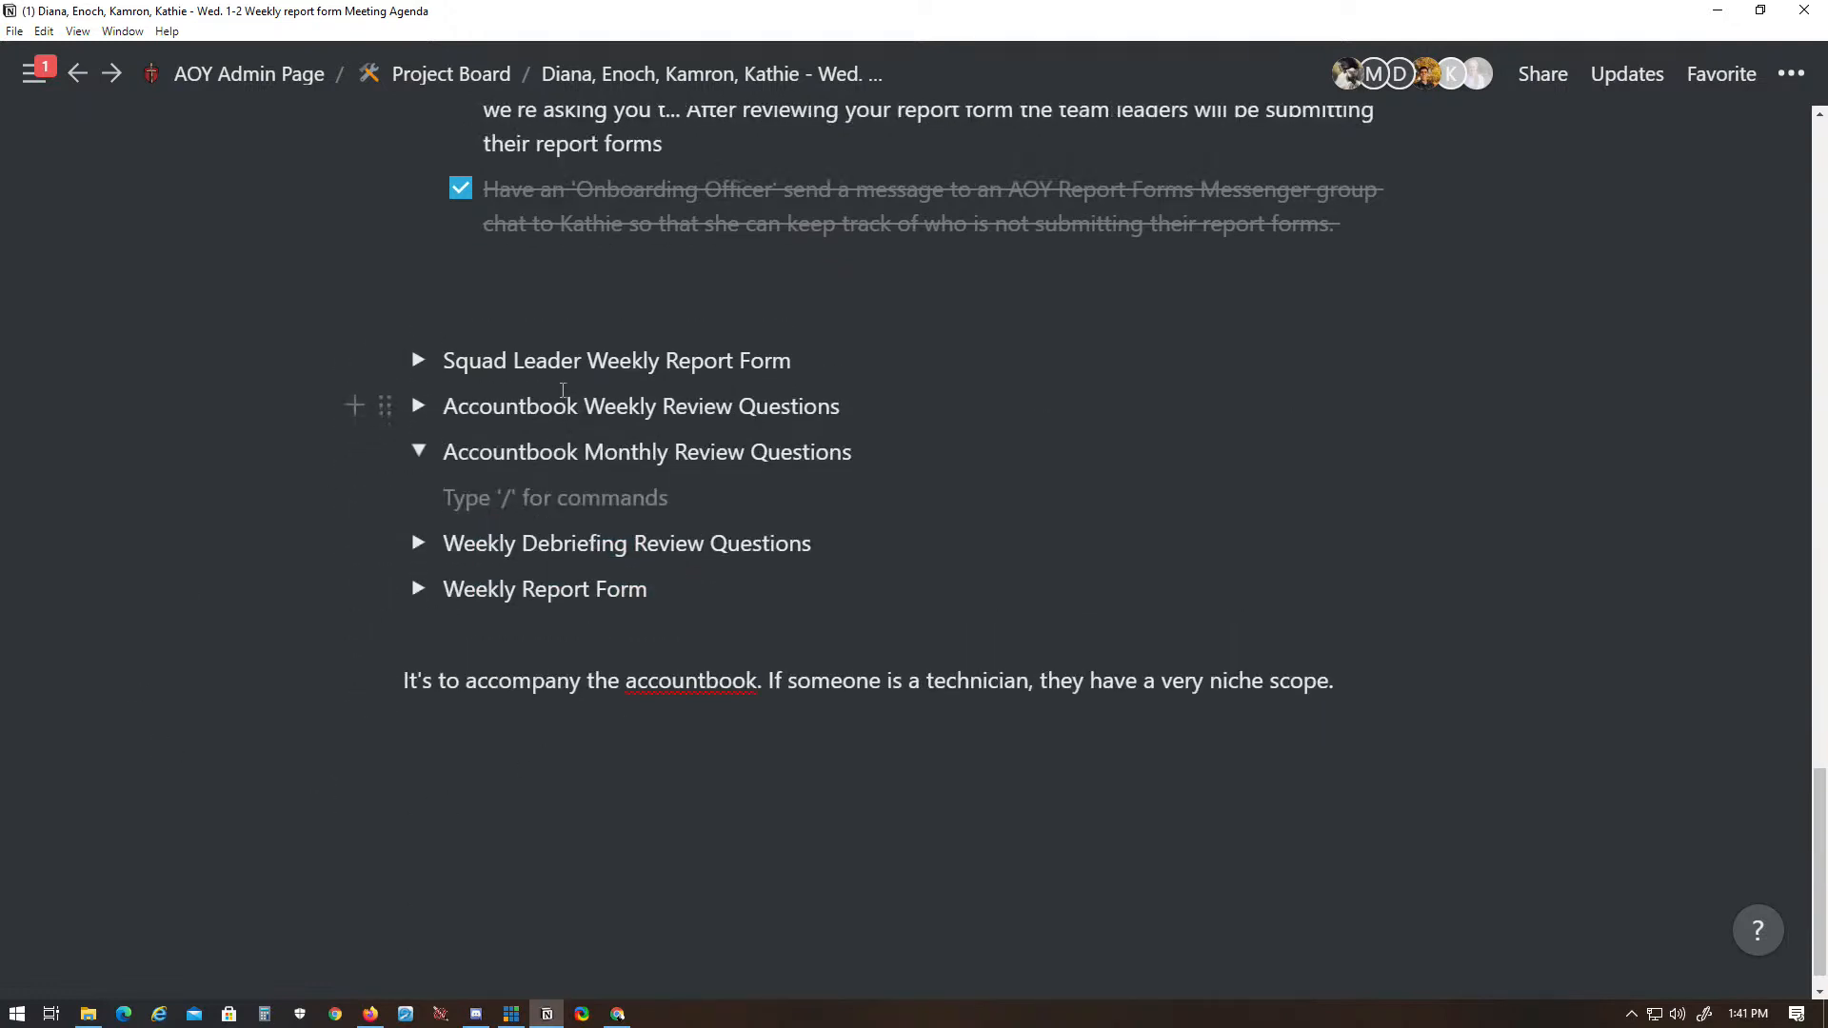
{"action": "type", "text": "1."}
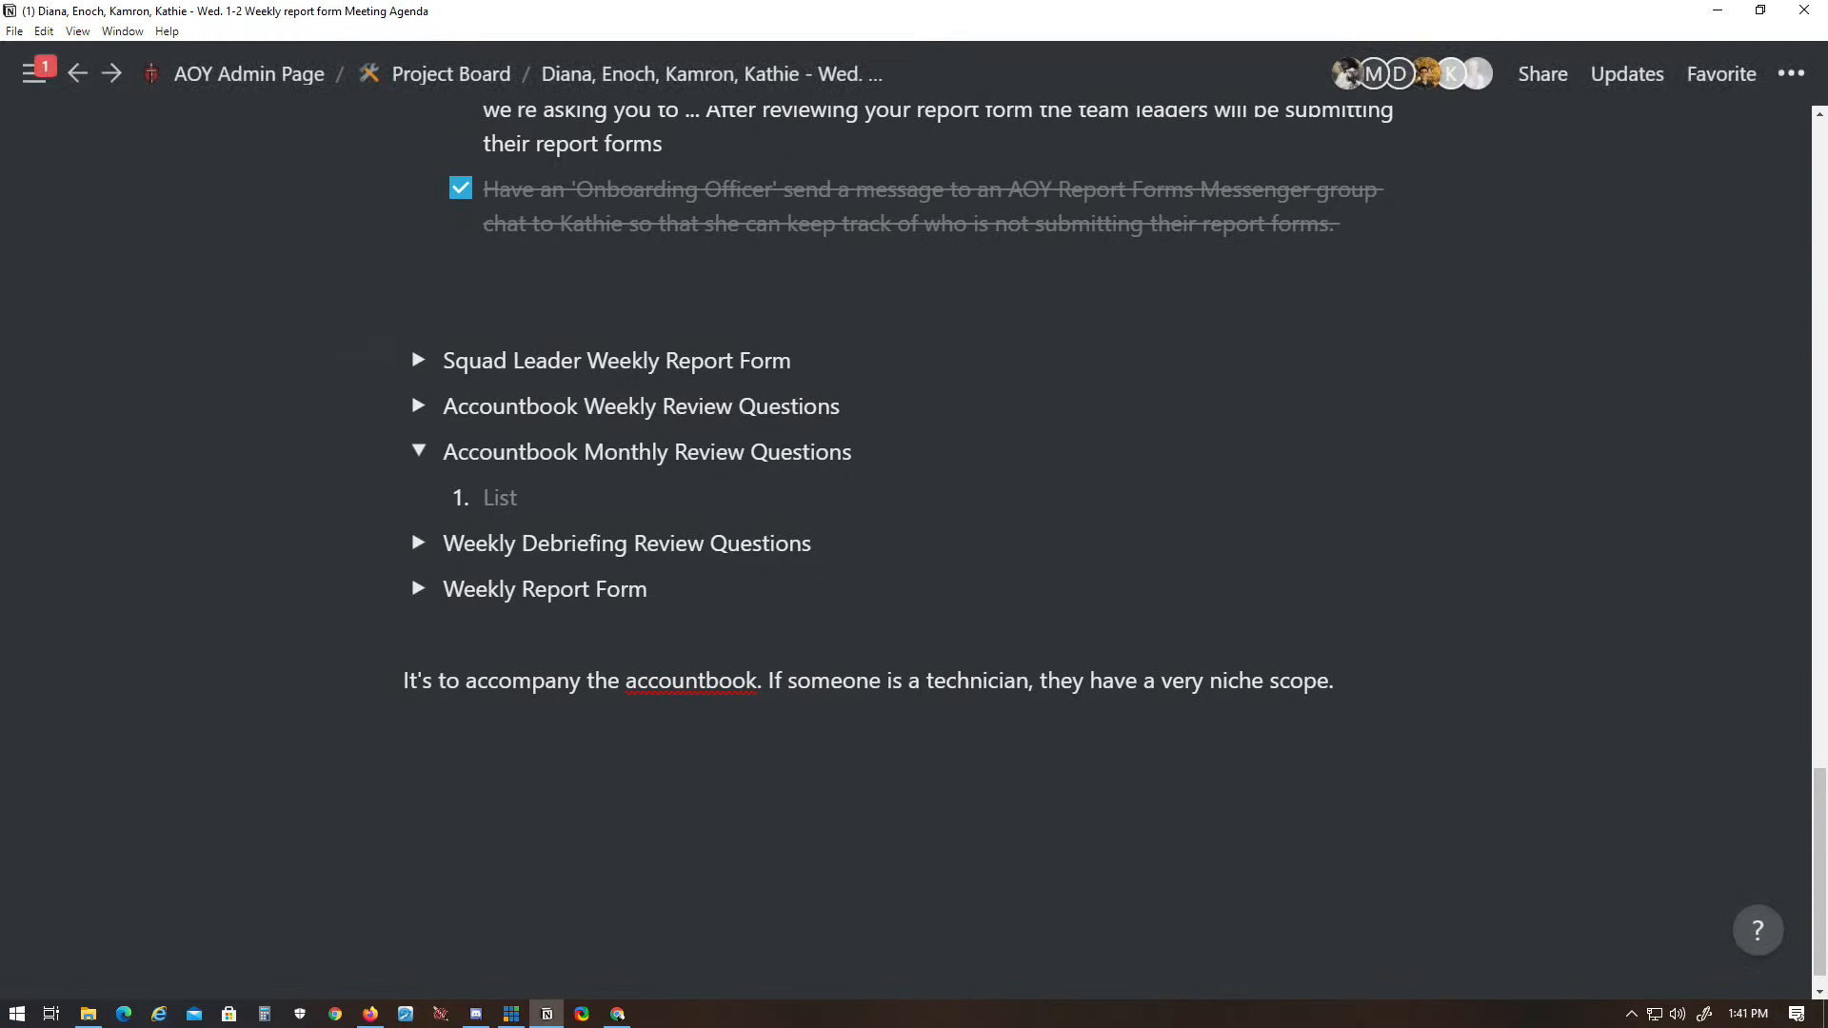
{"action": "key", "text": "alt+Tab"}
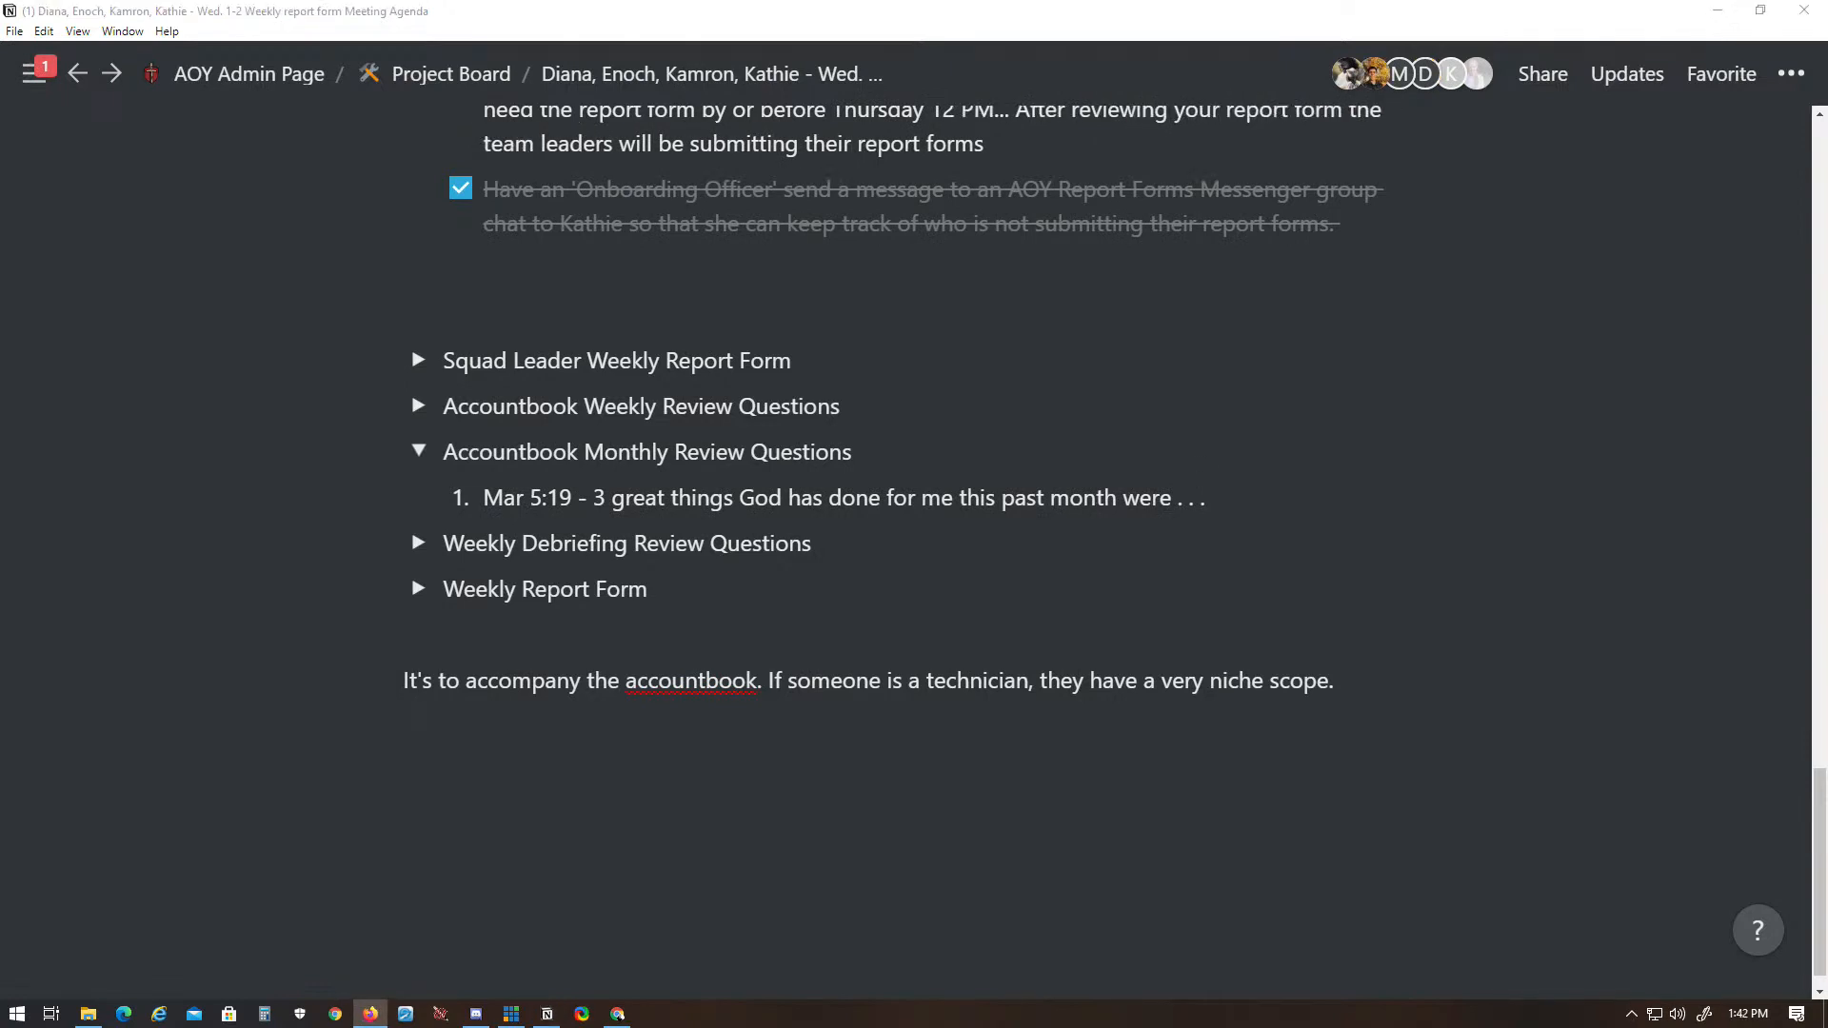
- Add item 2 under Accountbook Monthly Review Questions: "3 things I learned about myself this past month were . . ."
{"action": "key", "text": "alt+Tab"}
{"action": "key", "text": "Return"}
{"action": "type", "text": "3 things I learned about myself this past month were . . ."}
{"action": "key", "text": "Return"}
{"action": "key", "text": "alt+Tab"}
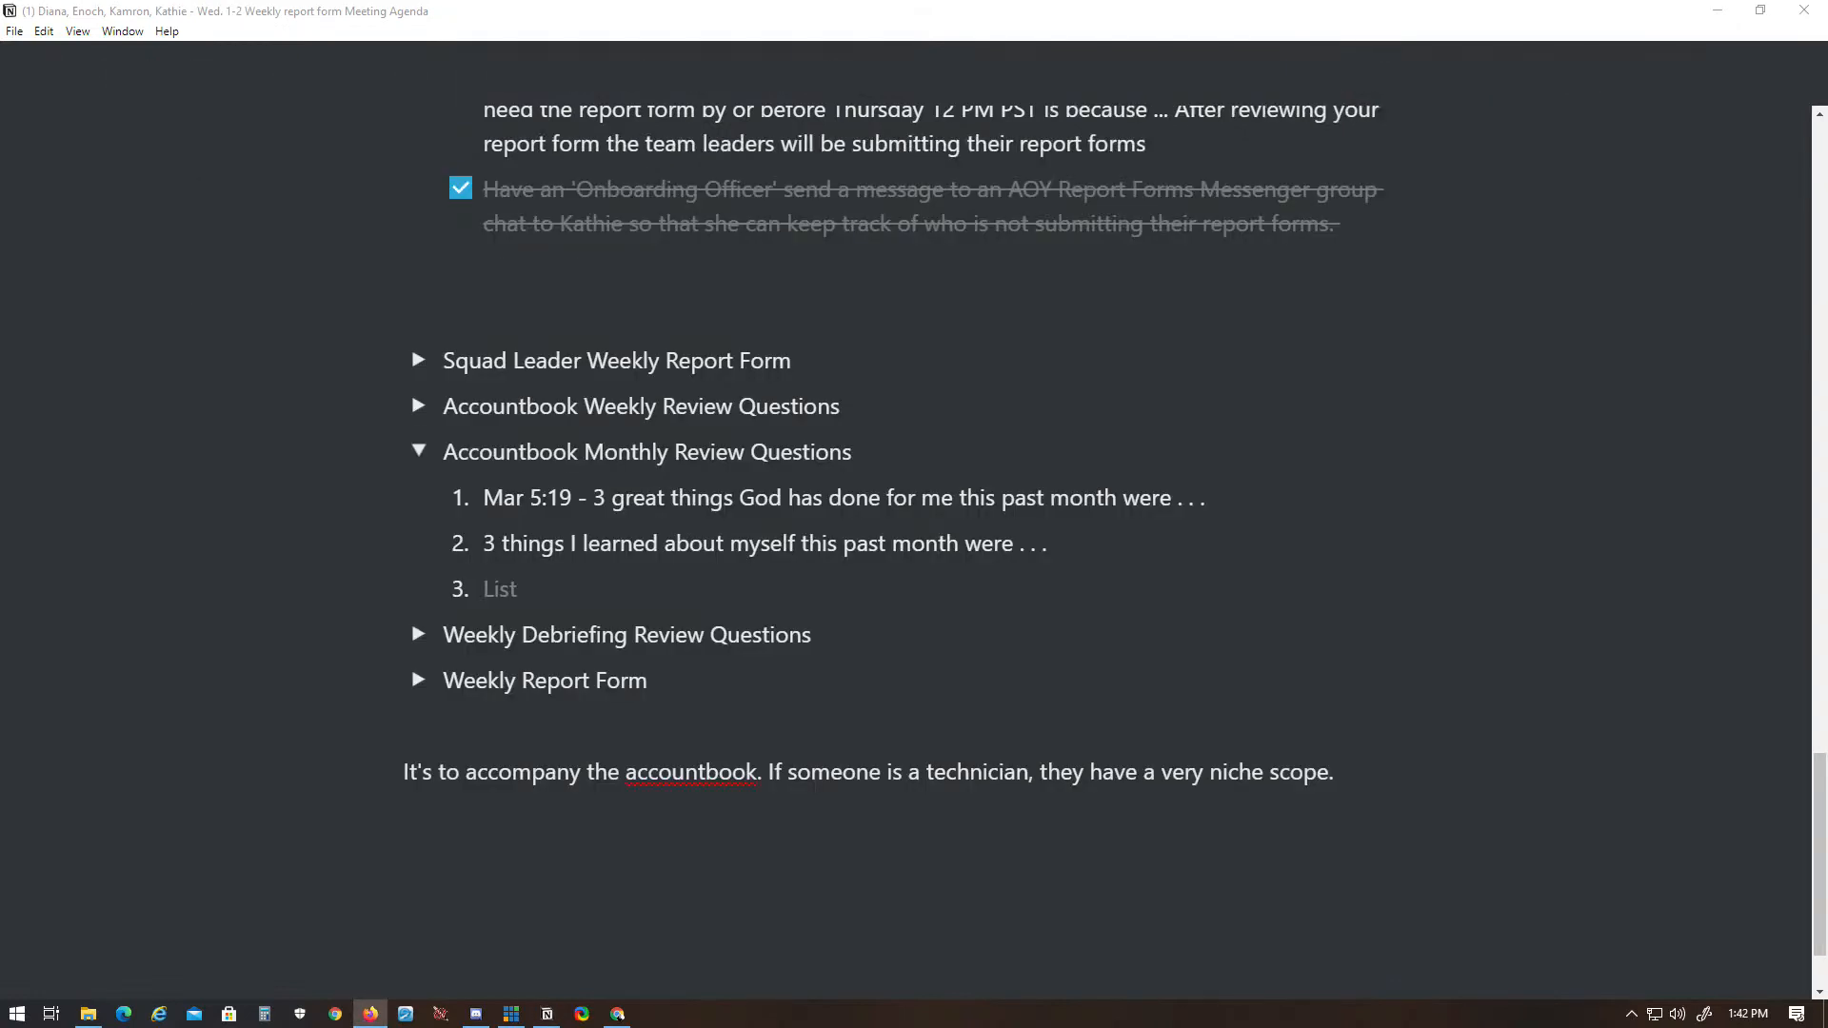
- Add monthly questions 3 and 4: "3 things I learned about others were . . ." and "My gratitude list for the past month includes these moments . . ."
{"action": "key", "text": "alt+Tab"}
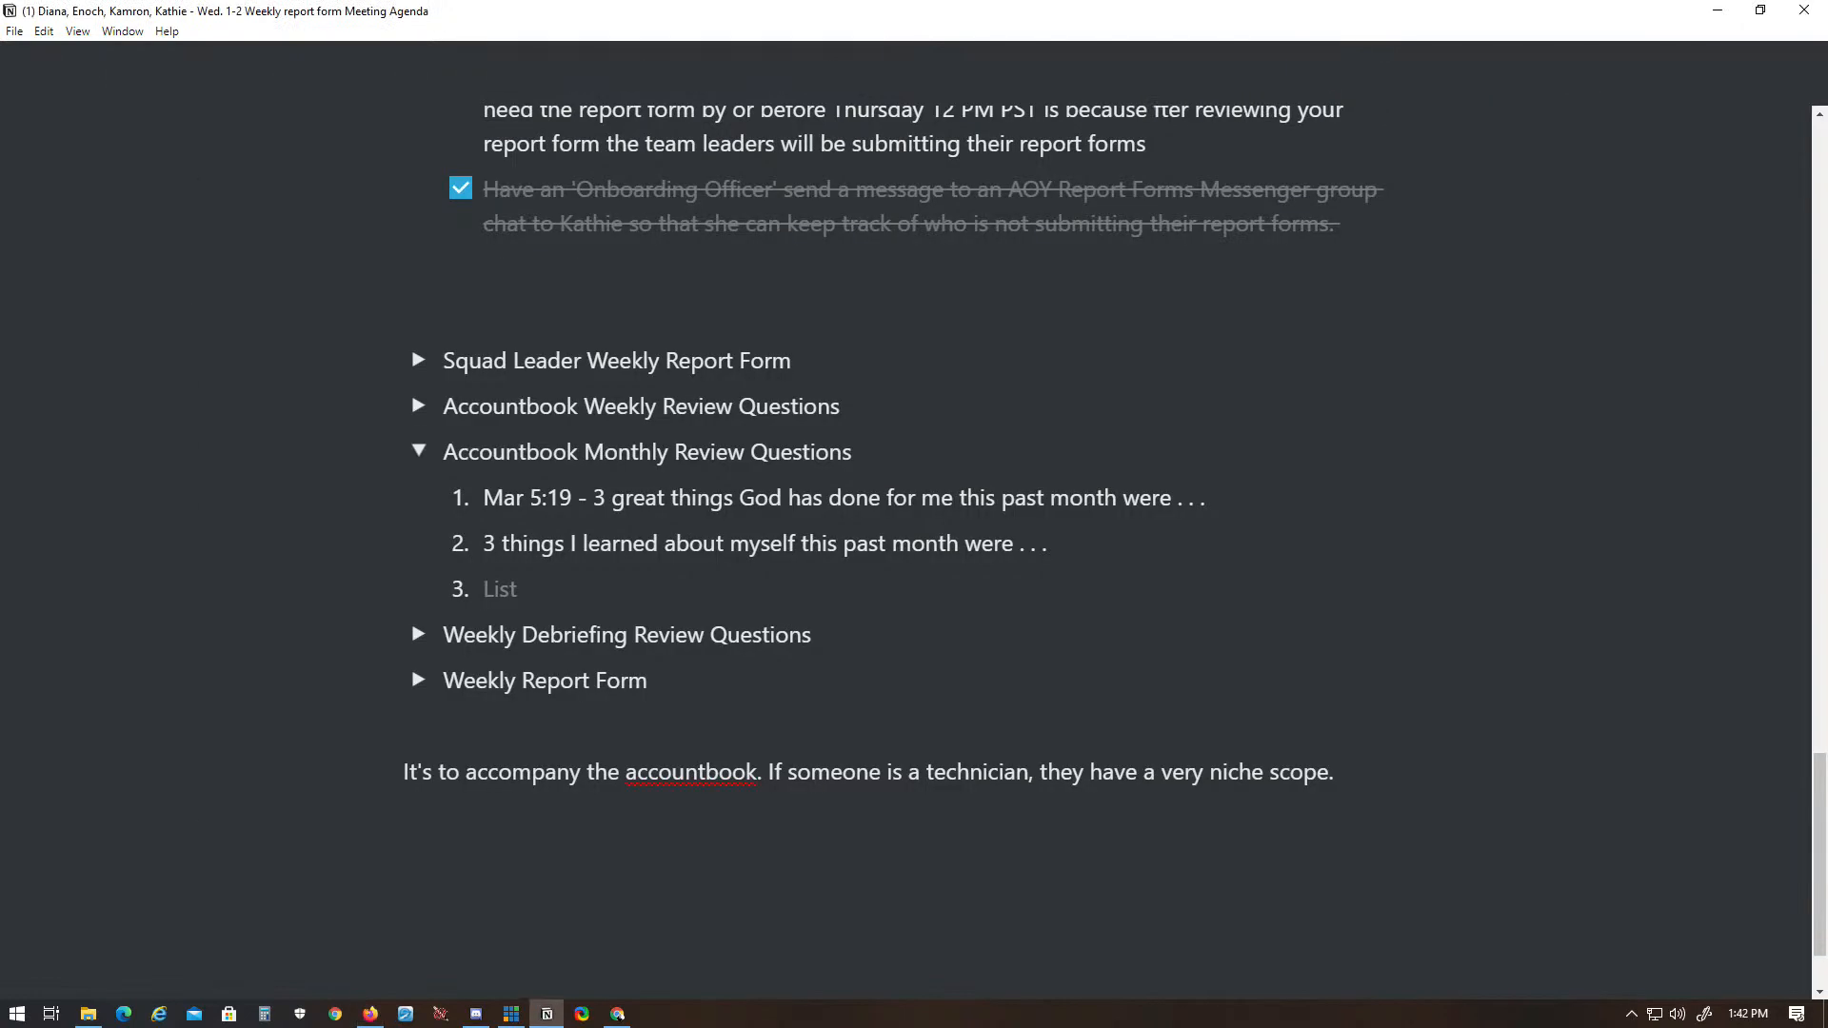
{"action": "type", "text": "3 things I learned about others were . . ."}
{"action": "key", "text": "Return"}
{"action": "key", "text": "alt+Tab"}
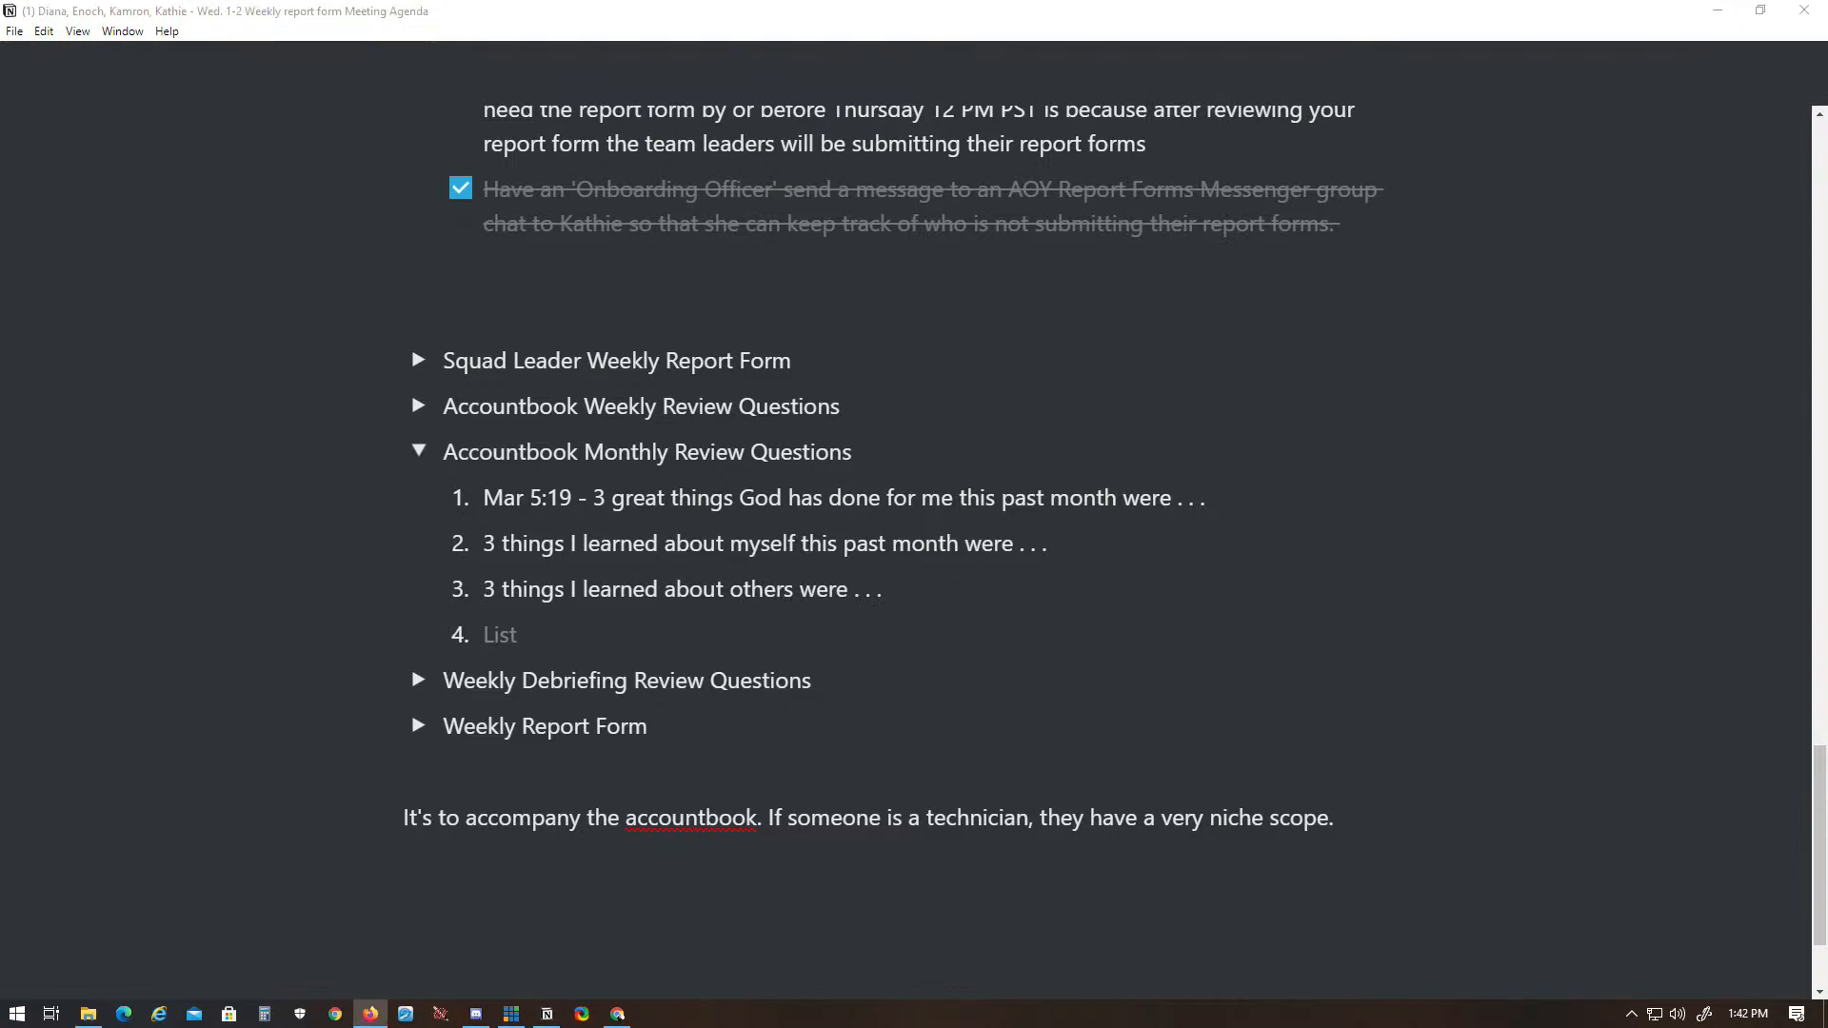
{"action": "key", "text": "alt+Tab"}
{"action": "type", "text": "My gratitude list for the past month includes these moments . . ."}
{"action": "key", "text": "Return"}
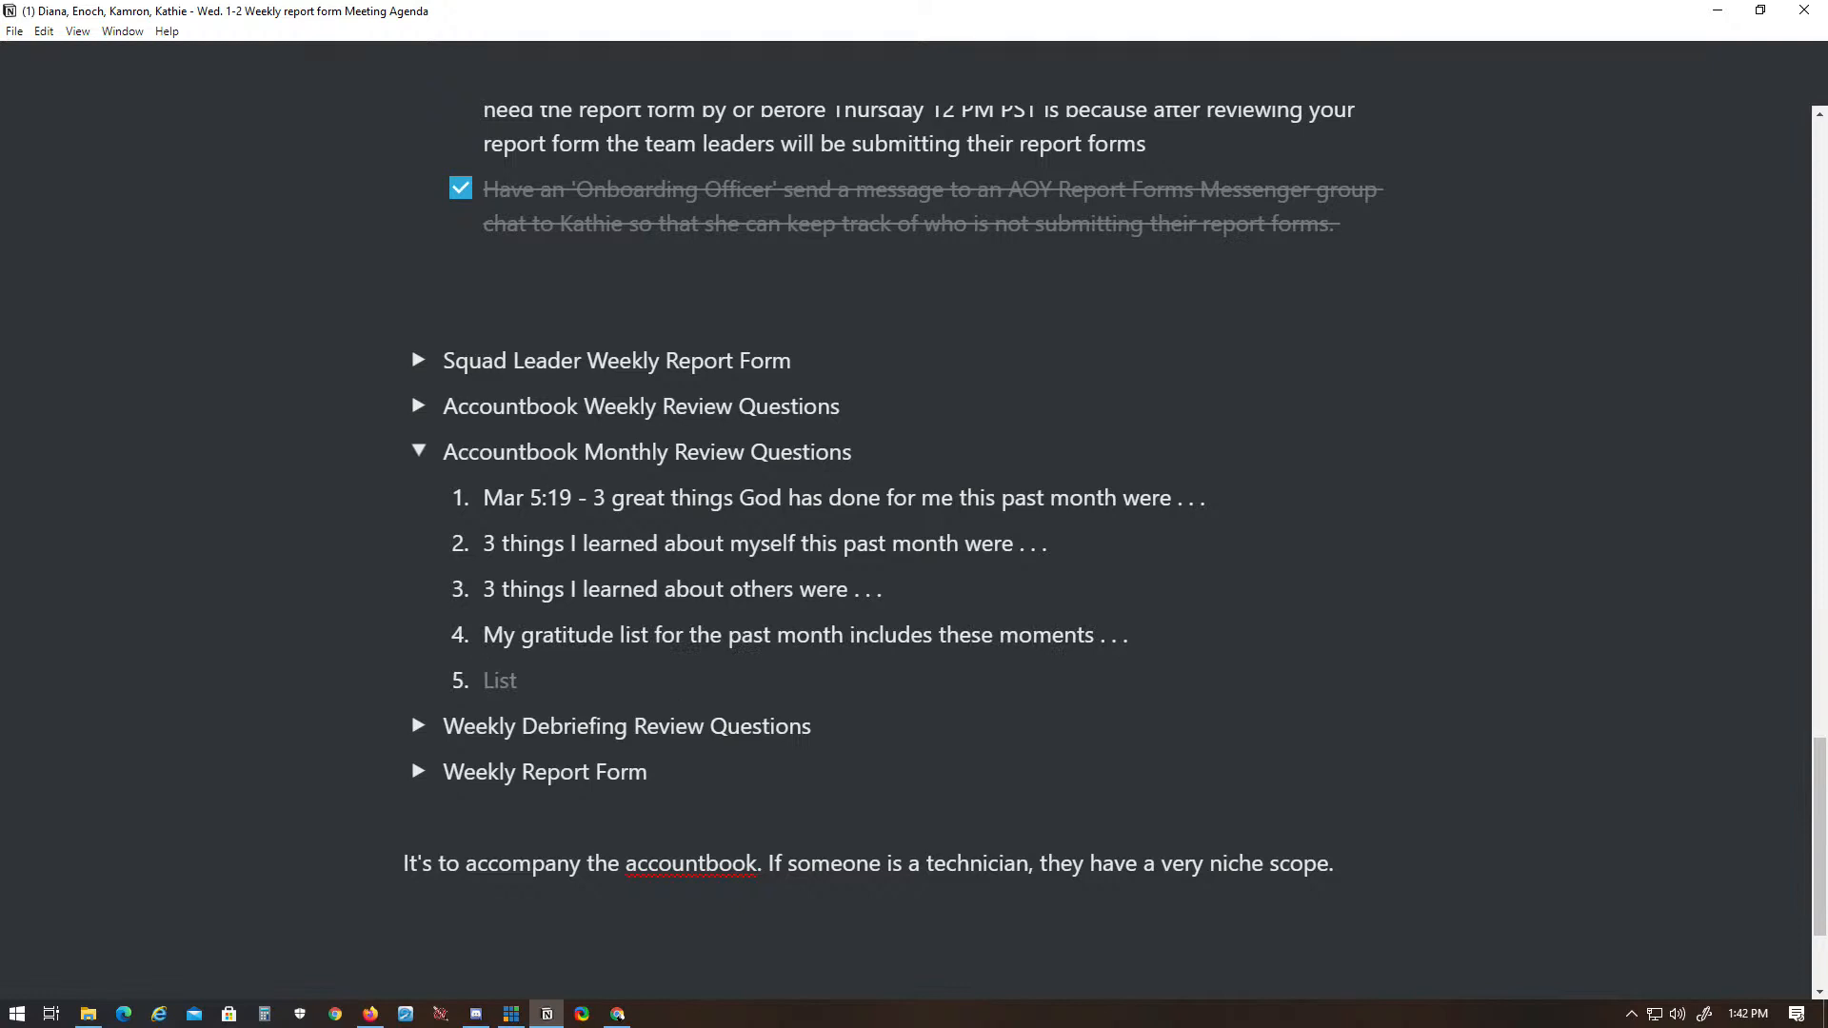
- Add item 5 to the monthly review questions: "The main thing I could have done better this past month was . . ."
{"action": "key", "text": "alt+Tab"}
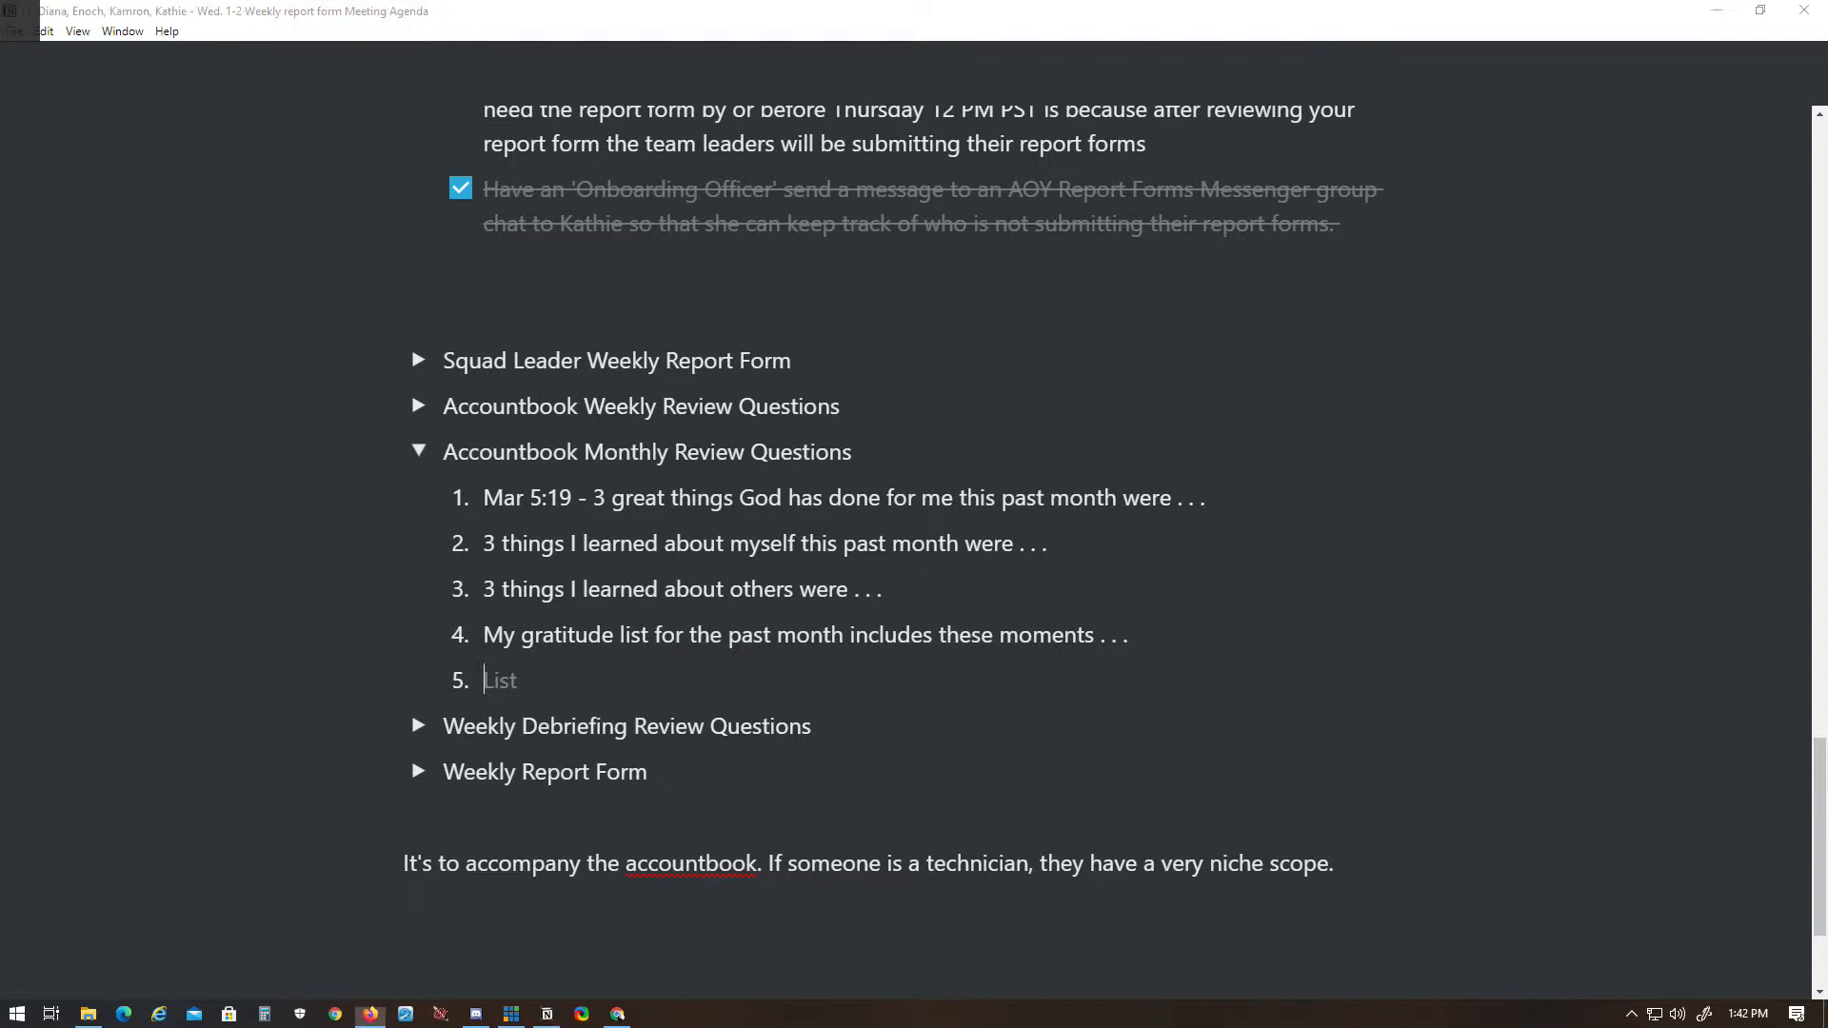
{"action": "type", "text": "The main thing I could have done better this past month was . . ."}
{"action": "key", "text": "Return"}
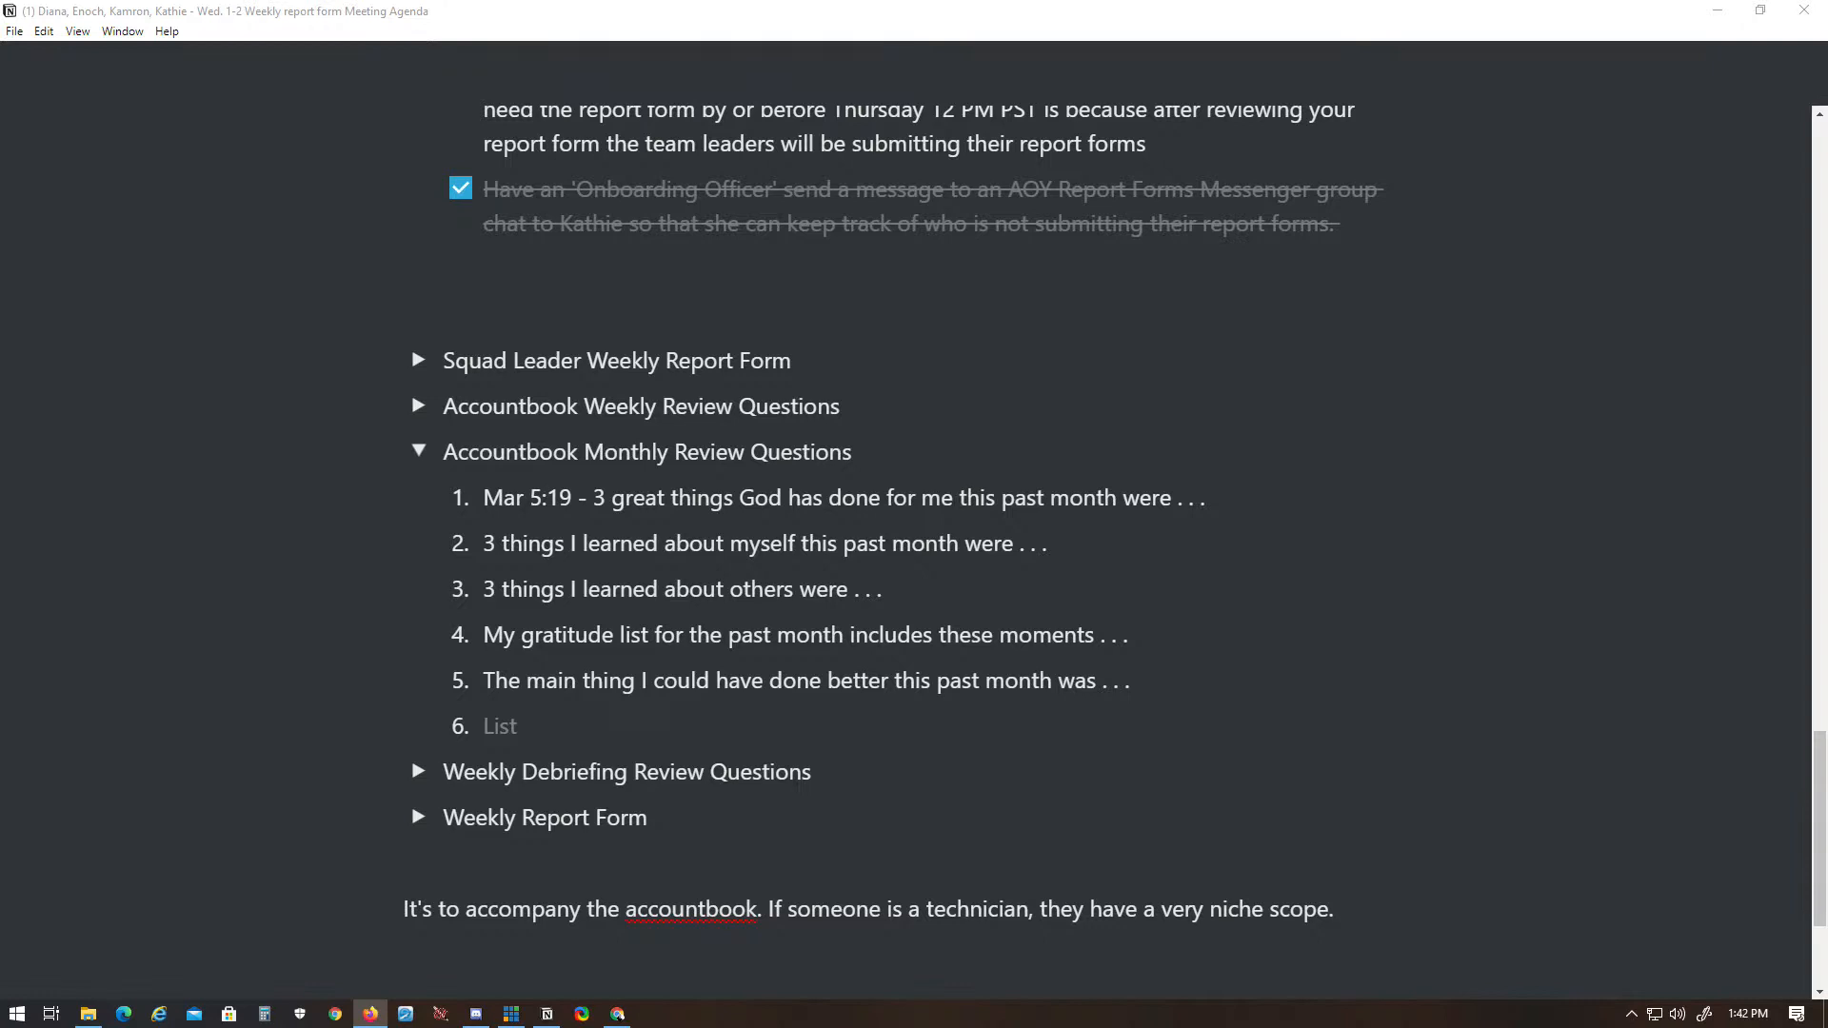
- Add item 6 to the monthly questions: "Someone I really connected with this past month was (describe the memory briefly) . . ."
{"action": "key", "text": "alt+Tab"}
{"action": "type", "text": "Someone I really connected with this past month was (describe the memory briefly) . . ."}
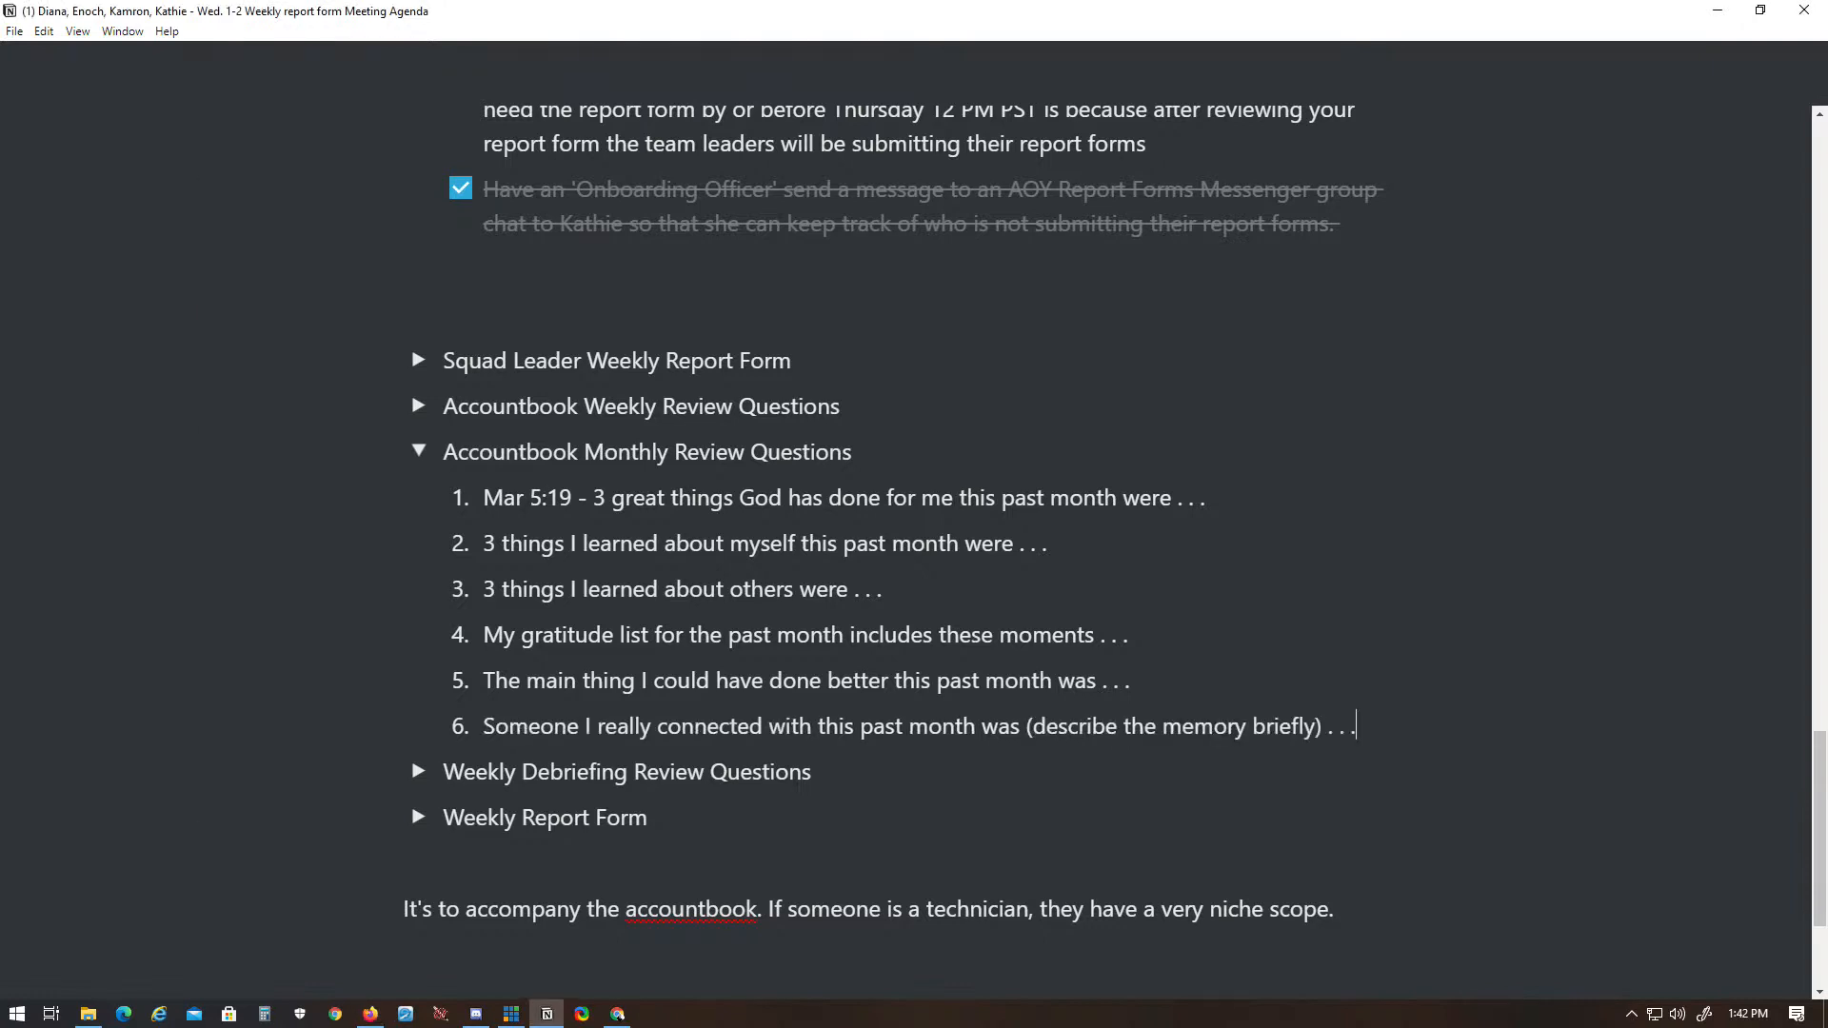
{"action": "key", "text": "Return"}
- Add item 7, "The biggest decision I made this past month that I need to stick to was . . .", and collapse the monthly toggle
{"action": "key", "text": "alt+Tab"}
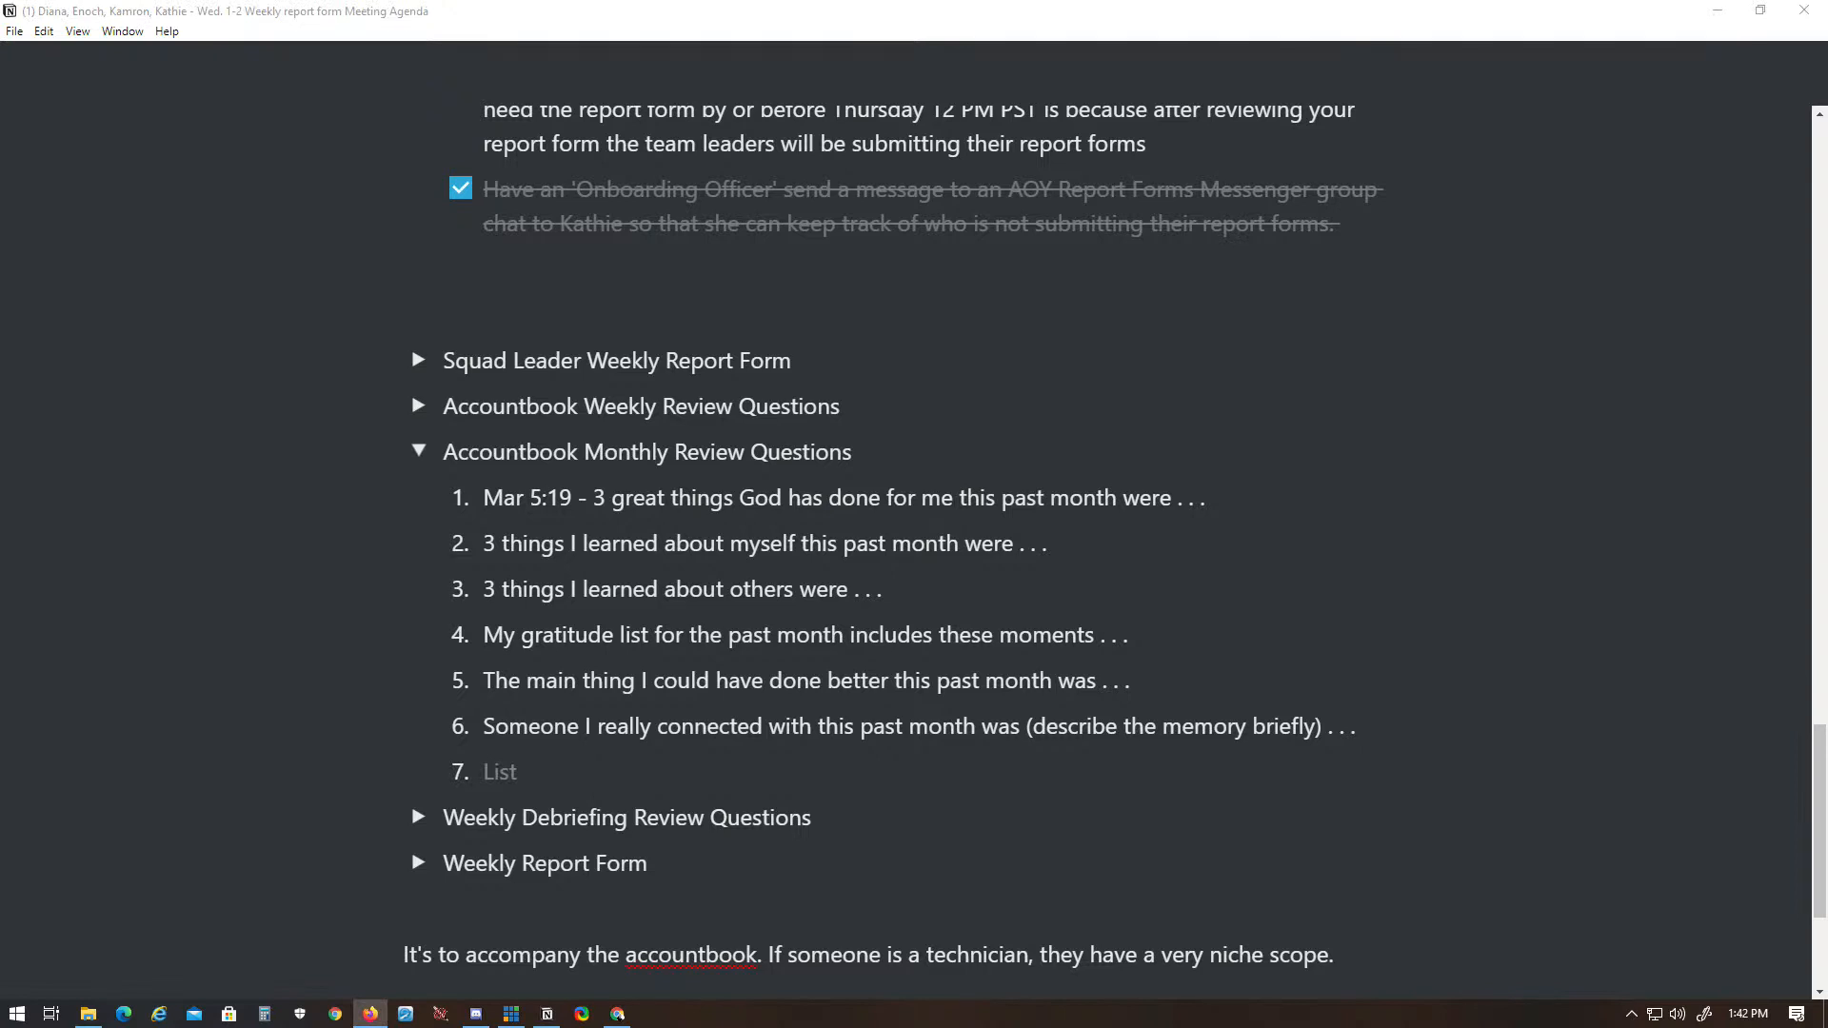
{"action": "key", "text": "alt+Tab"}
{"action": "type", "text": "The biggest decision I made this past month that I need to stick to was . . ."}
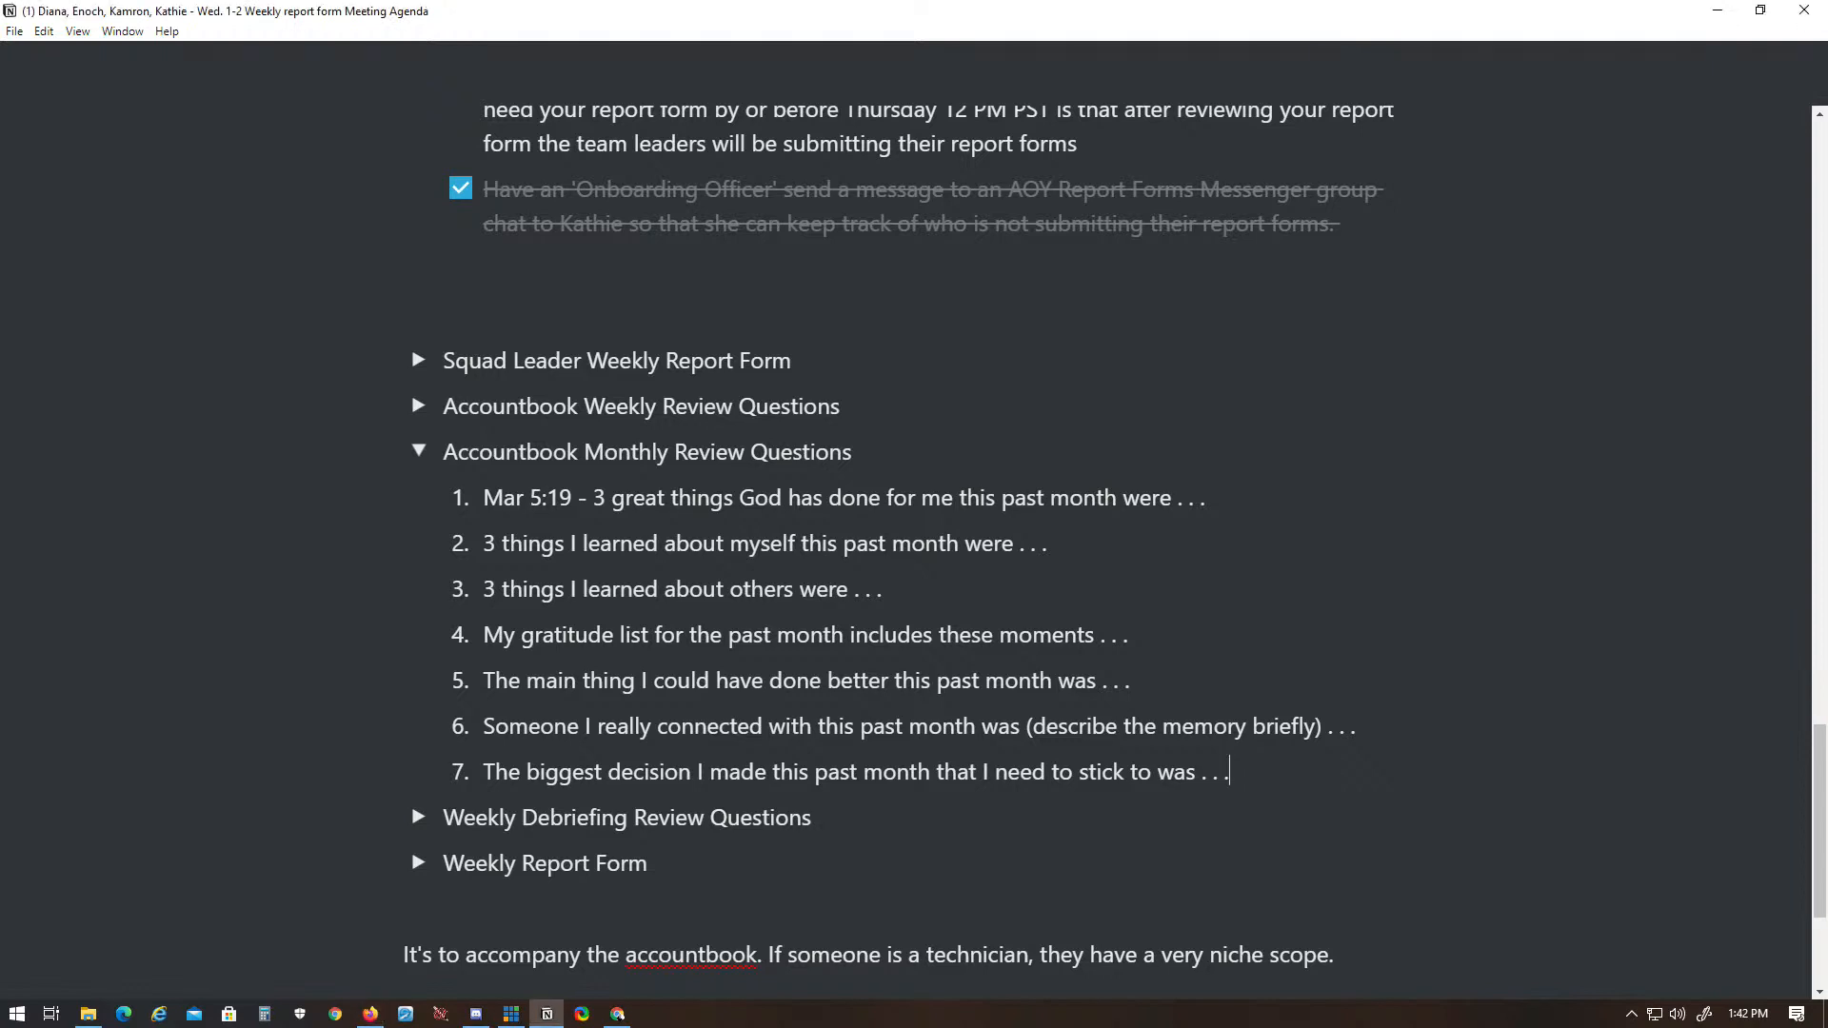
{"action": "left_click", "coordinate": [433, 446]}
- End the deadline task's quoted reason with "on Friday." and a closing quotation mark, and remove "(make sure" before the quote
{"action": "scroll", "coordinate": [857, 693], "scroll_direction": "up", "scroll_amount": 4}
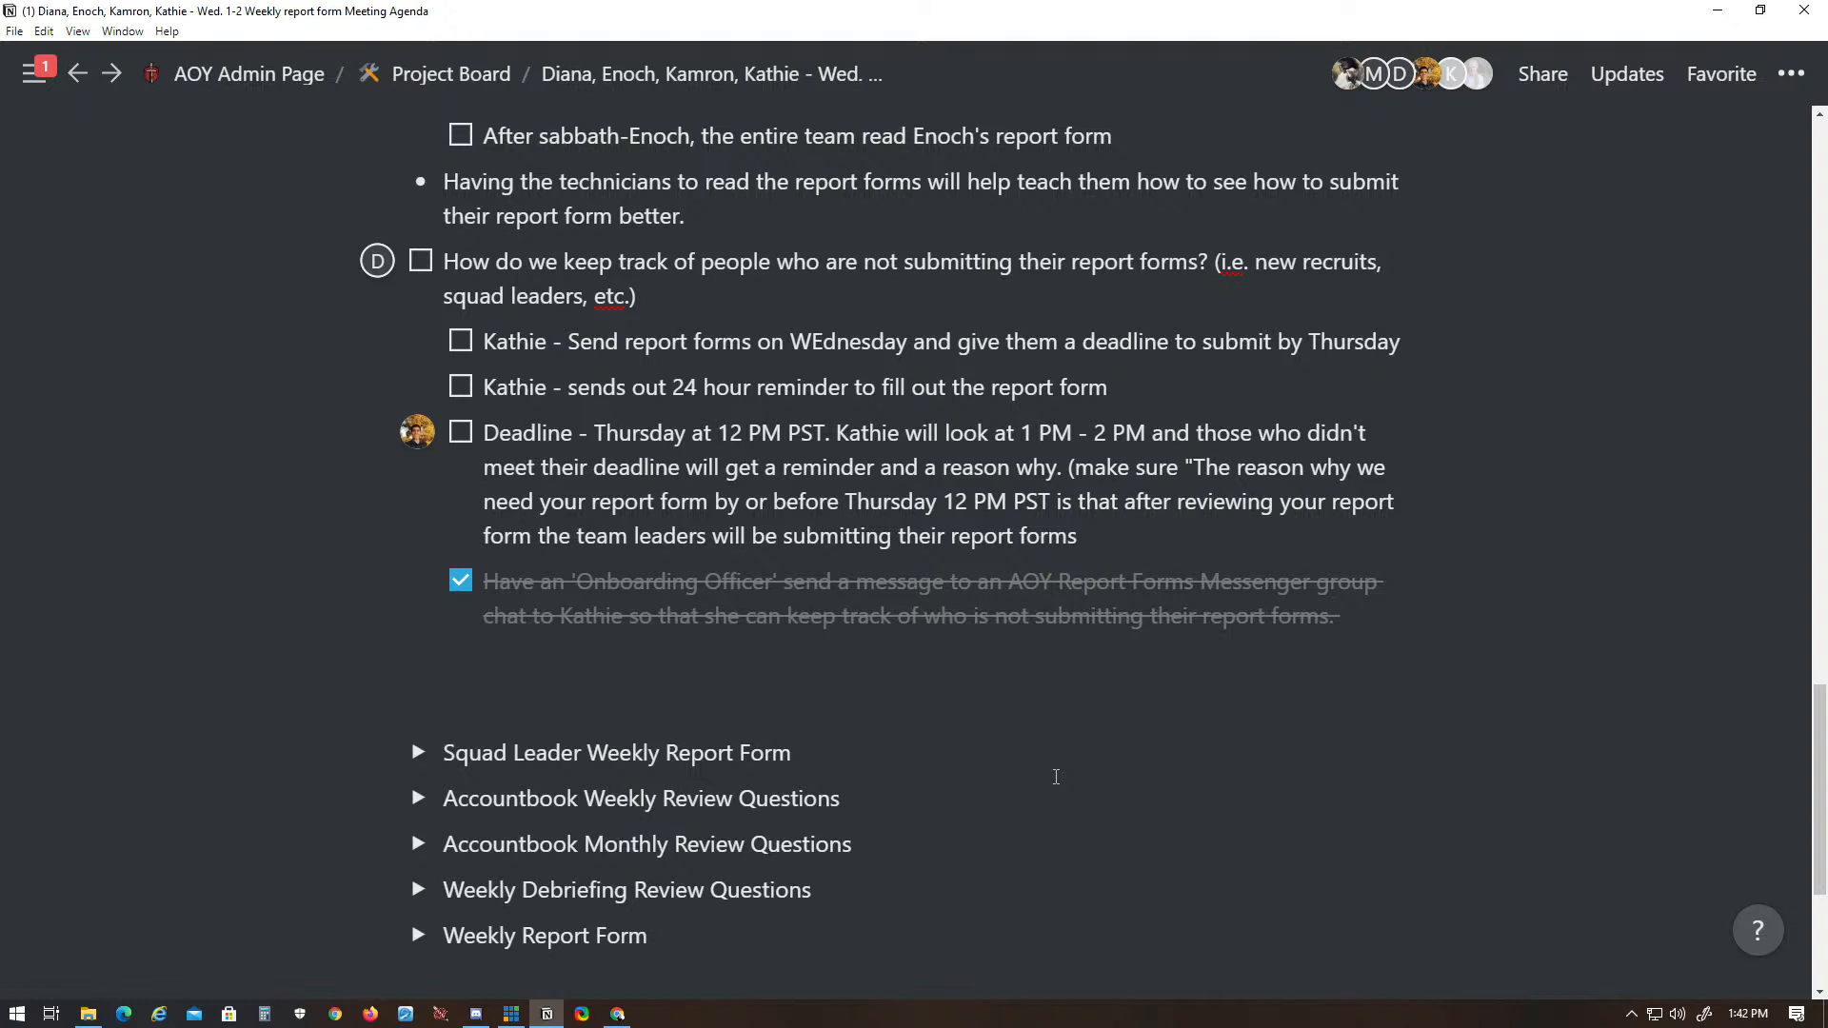
{"action": "type", "text": "on Friday."}
{"action": "key", "text": "BackSpace"}
{"action": "key", "text": "BackSpace"}
{"action": "key", "text": "BackSpace"}
{"action": "key", "text": "BackSpace"}
{"action": "key", "text": "BackSpace"}
{"action": "key", "text": "BackSpace"}
{"action": "key", "text": "BackSpace"}
{"action": "key", "text": "BackSpace"}
{"action": "key", "text": "BackSpace"}
{"action": "key", "text": "BackSpace"}
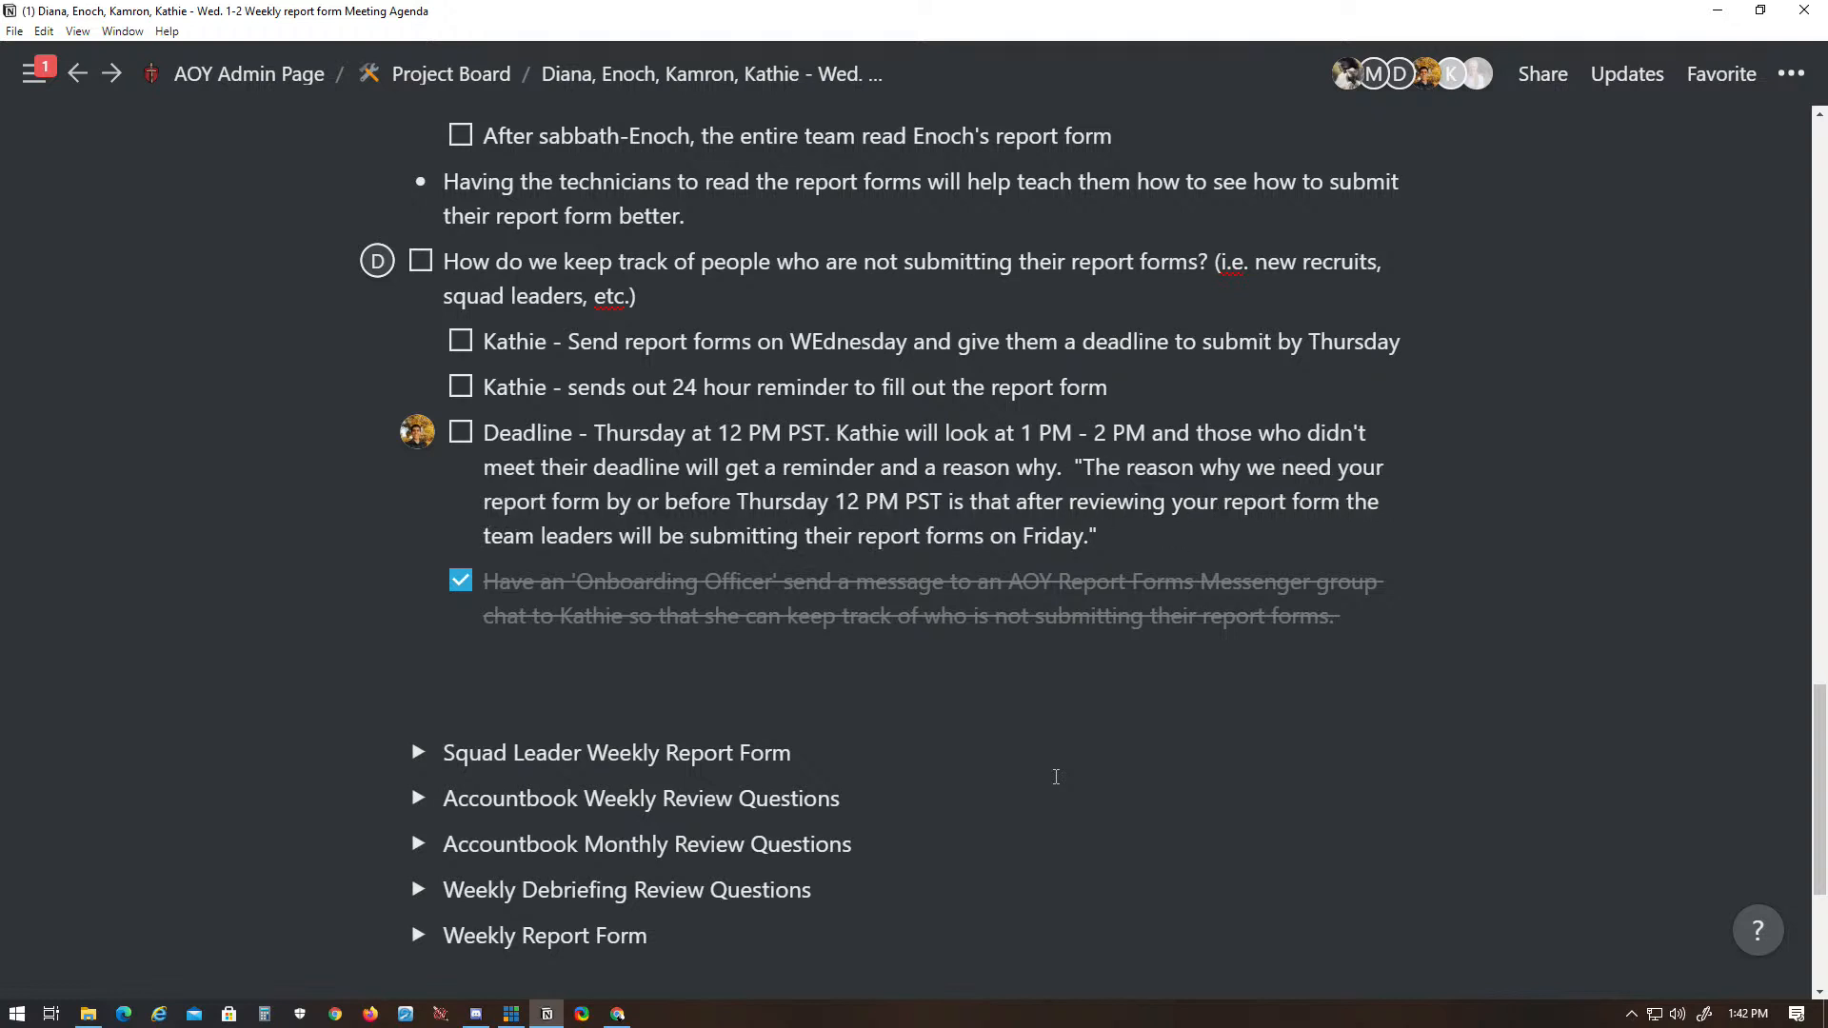
- Move the quoted reason in the deadline task onto its own line without a leading dash
{"action": "key", "text": "shift+Return"}
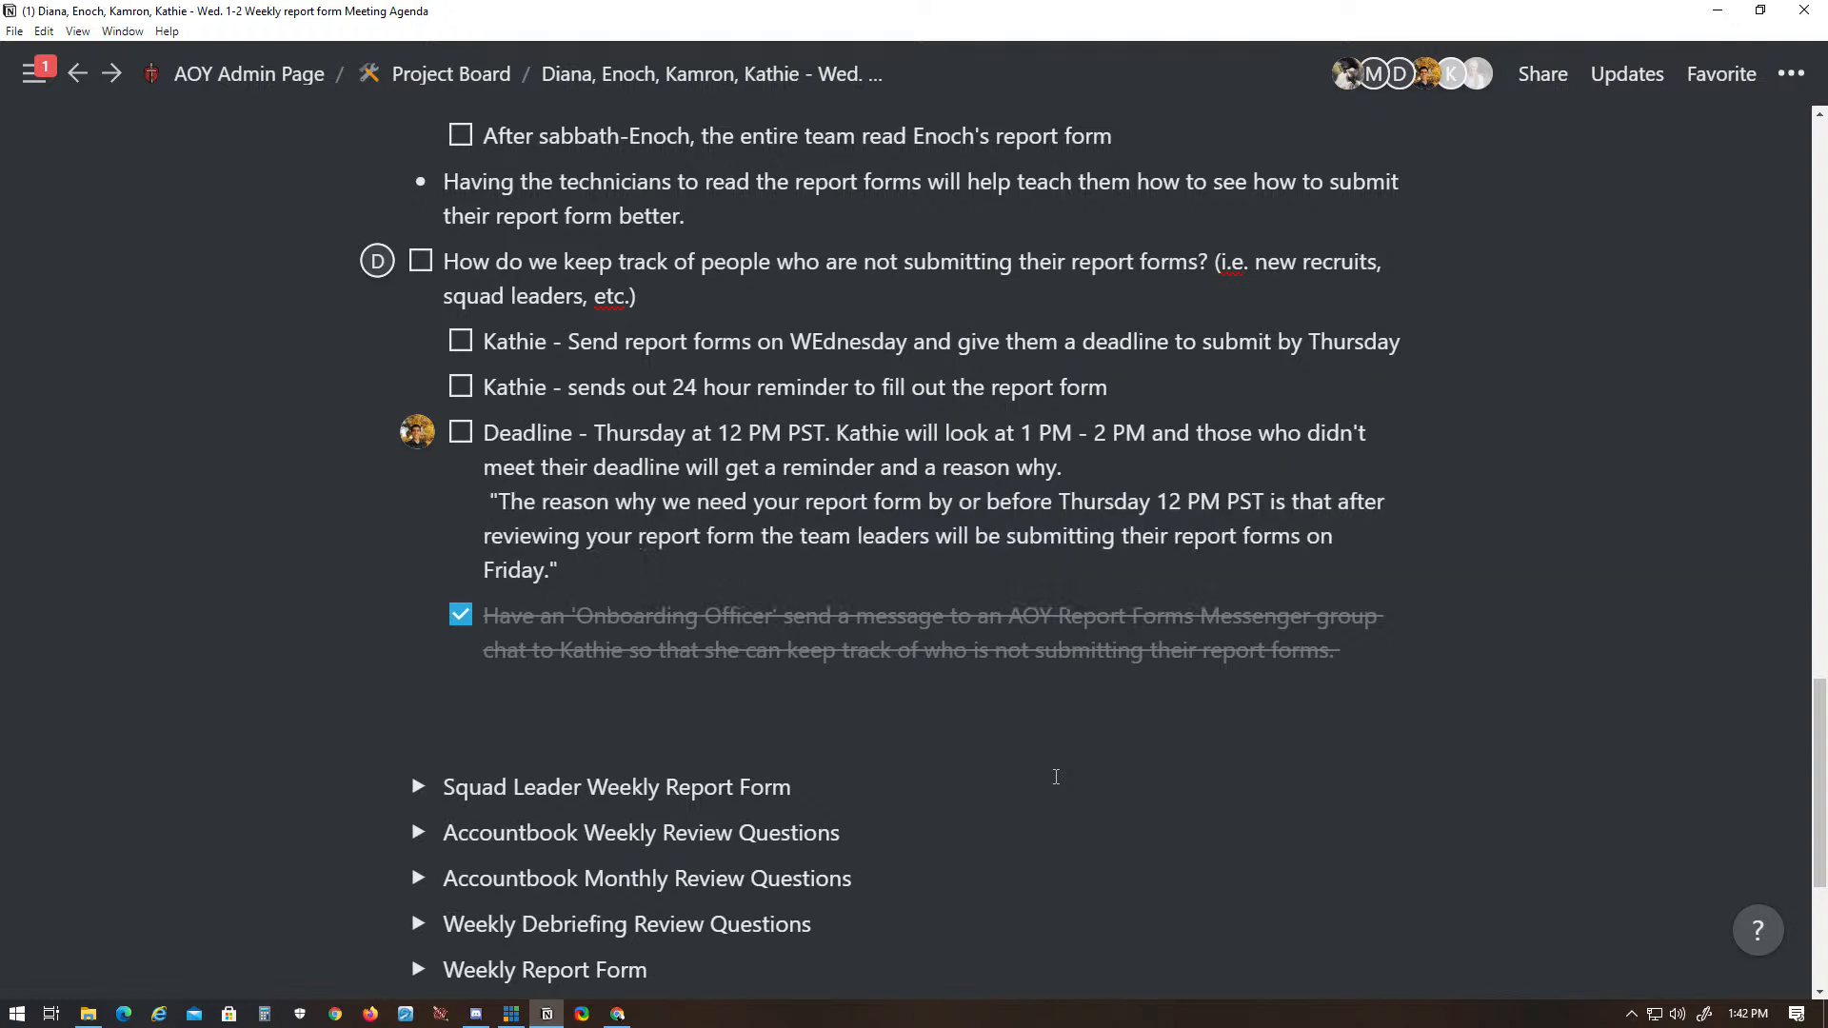
{"action": "type", "text": "-"}
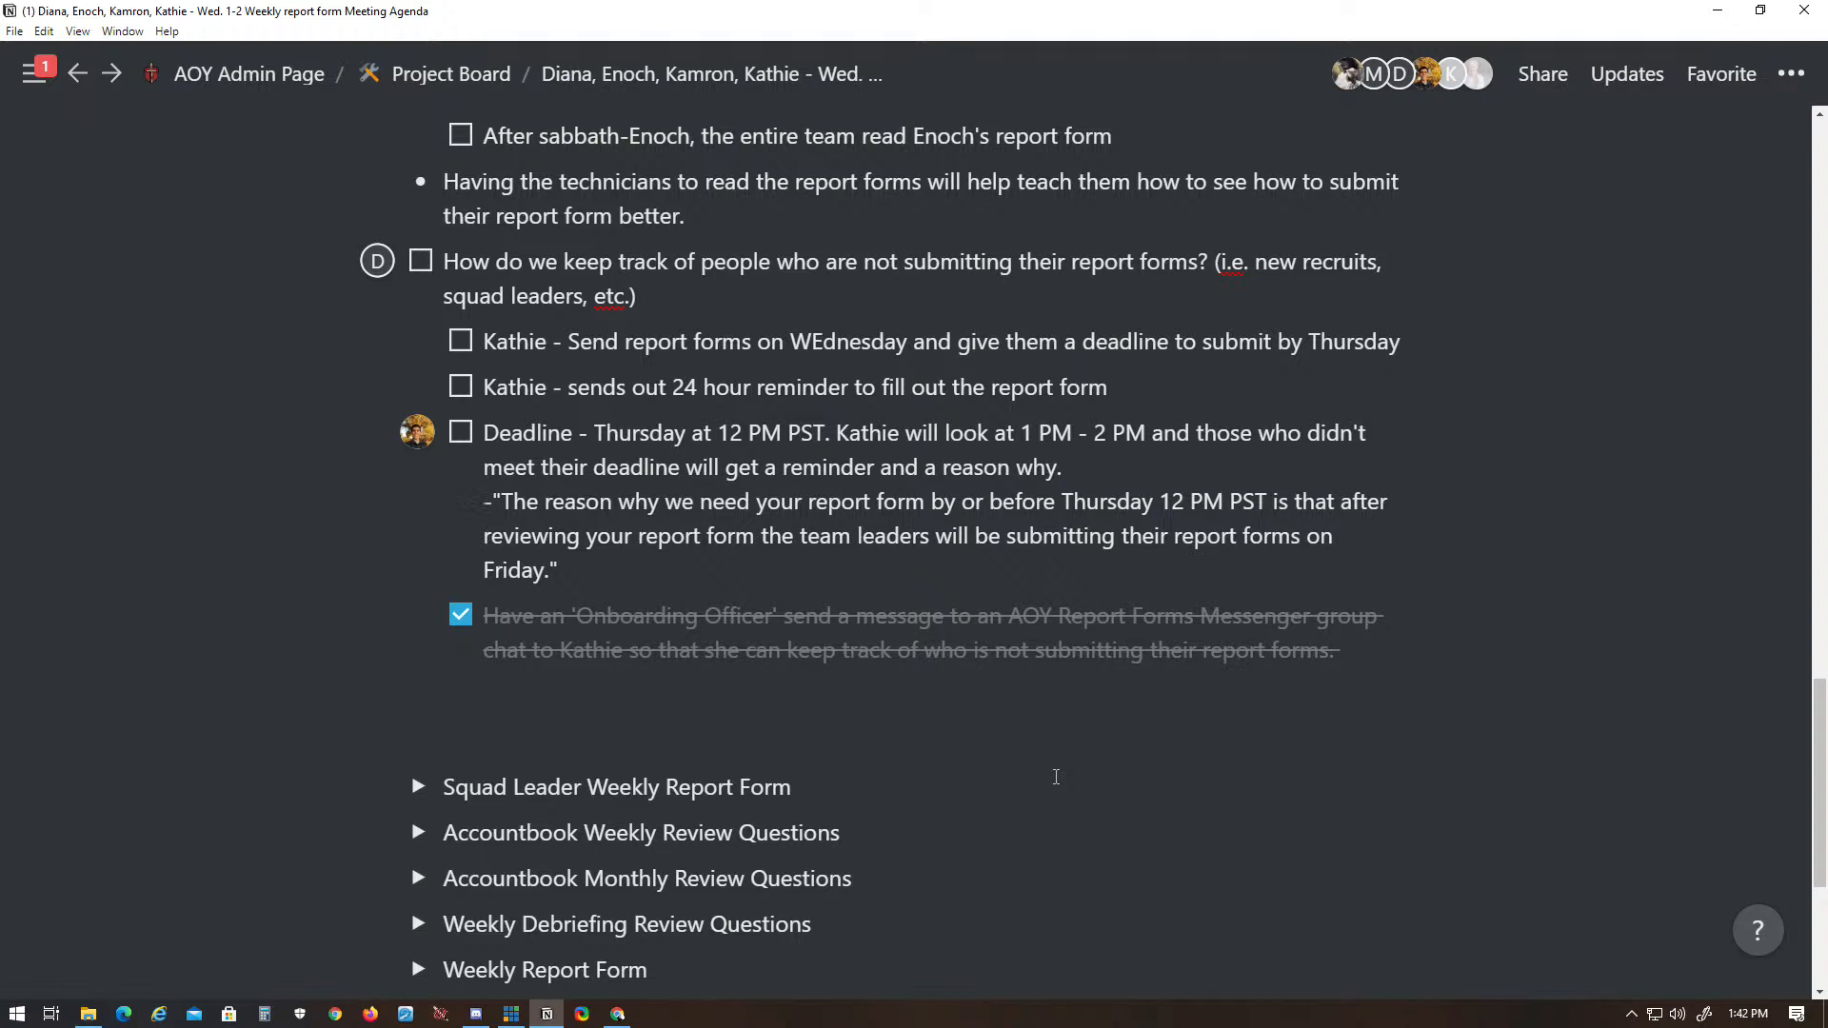
{"action": "key", "text": "BackSpace"}
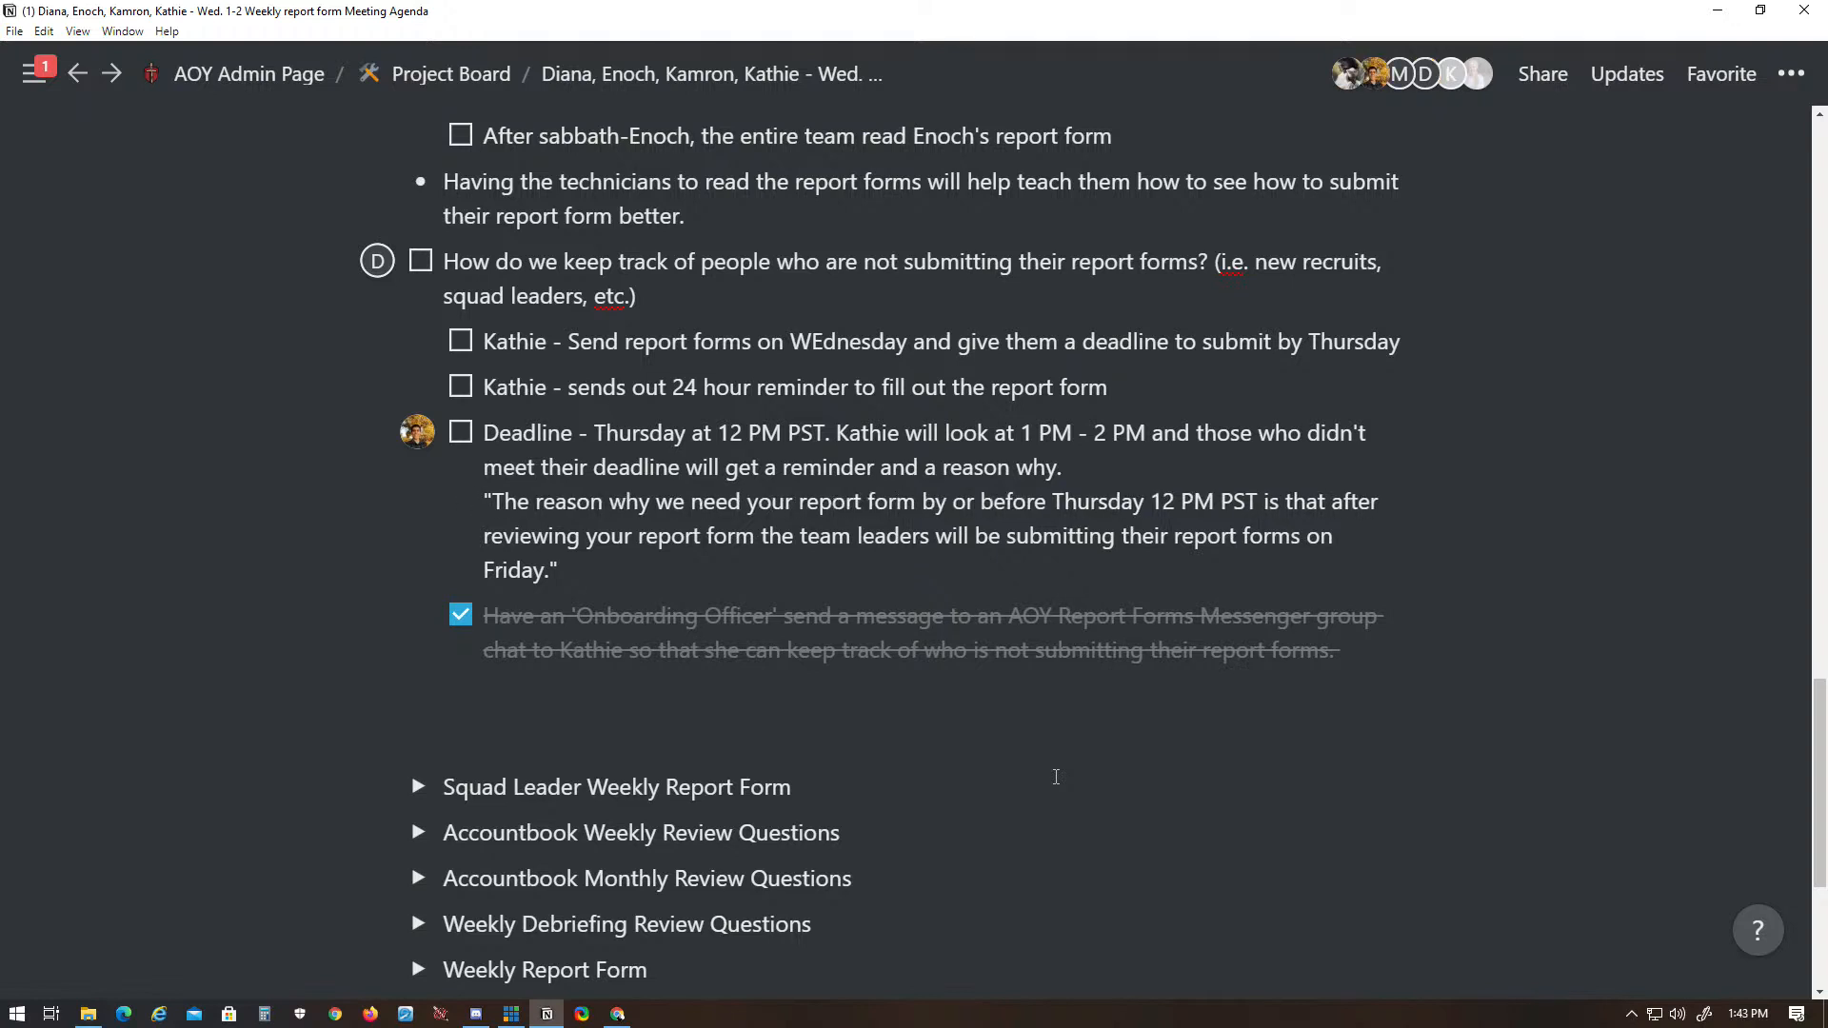
{"action": "key", "text": "Return"}
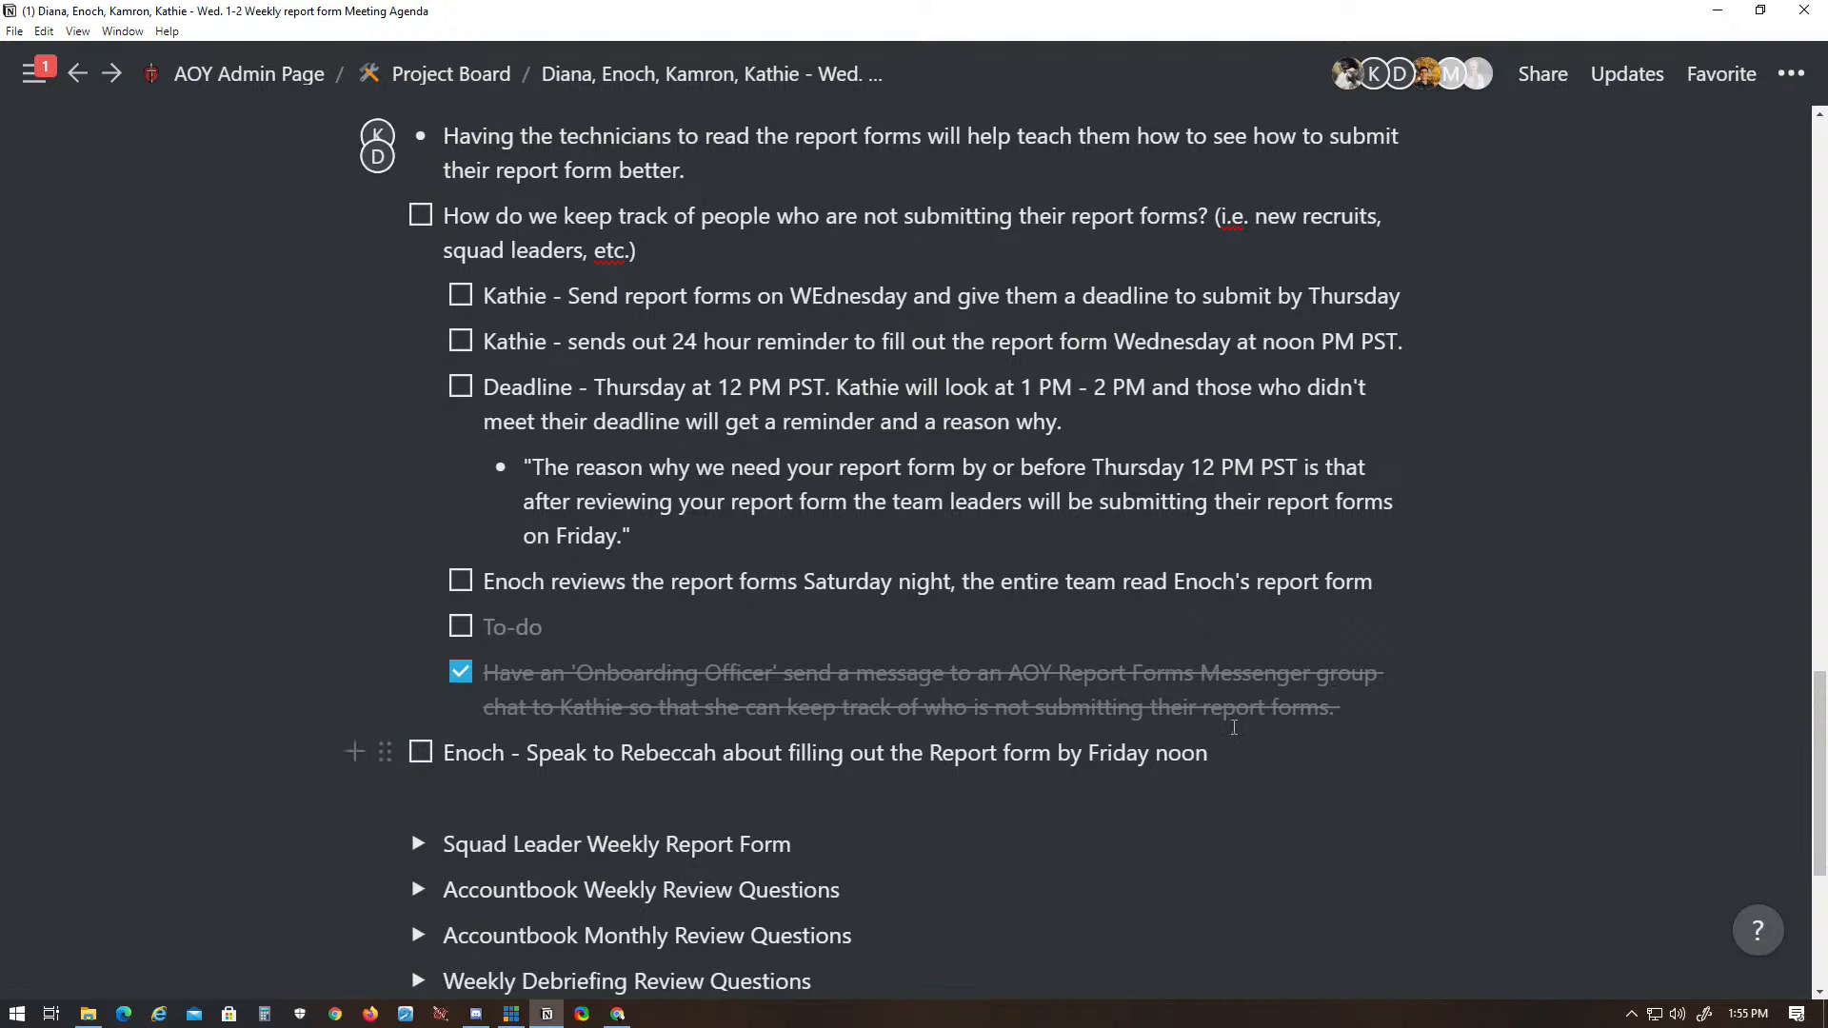
{"action": "scroll", "coordinate": [590, 767], "scroll_direction": "up", "scroll_amount": 9}
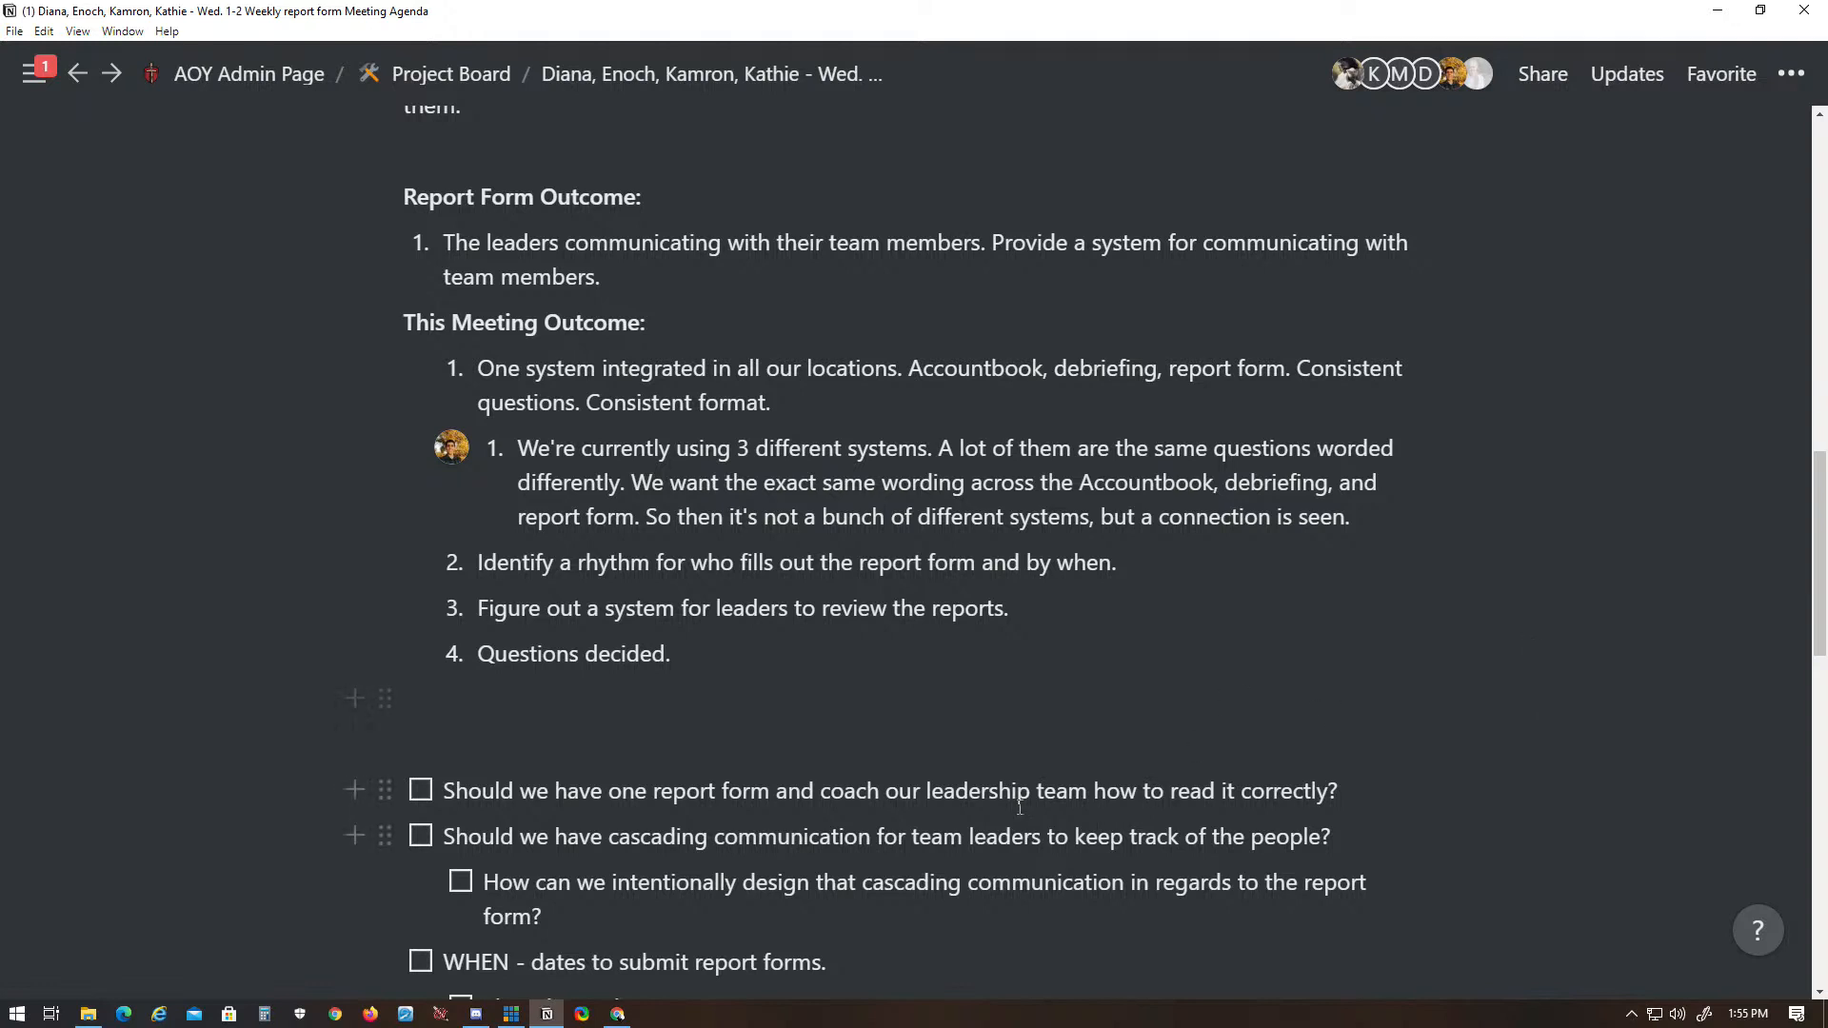
{"action": "scroll", "coordinate": [1033, 657], "scroll_direction": "down", "scroll_amount": 10}
{"action": "scroll", "coordinate": [1036, 779], "scroll_direction": "down", "scroll_amount": 1}
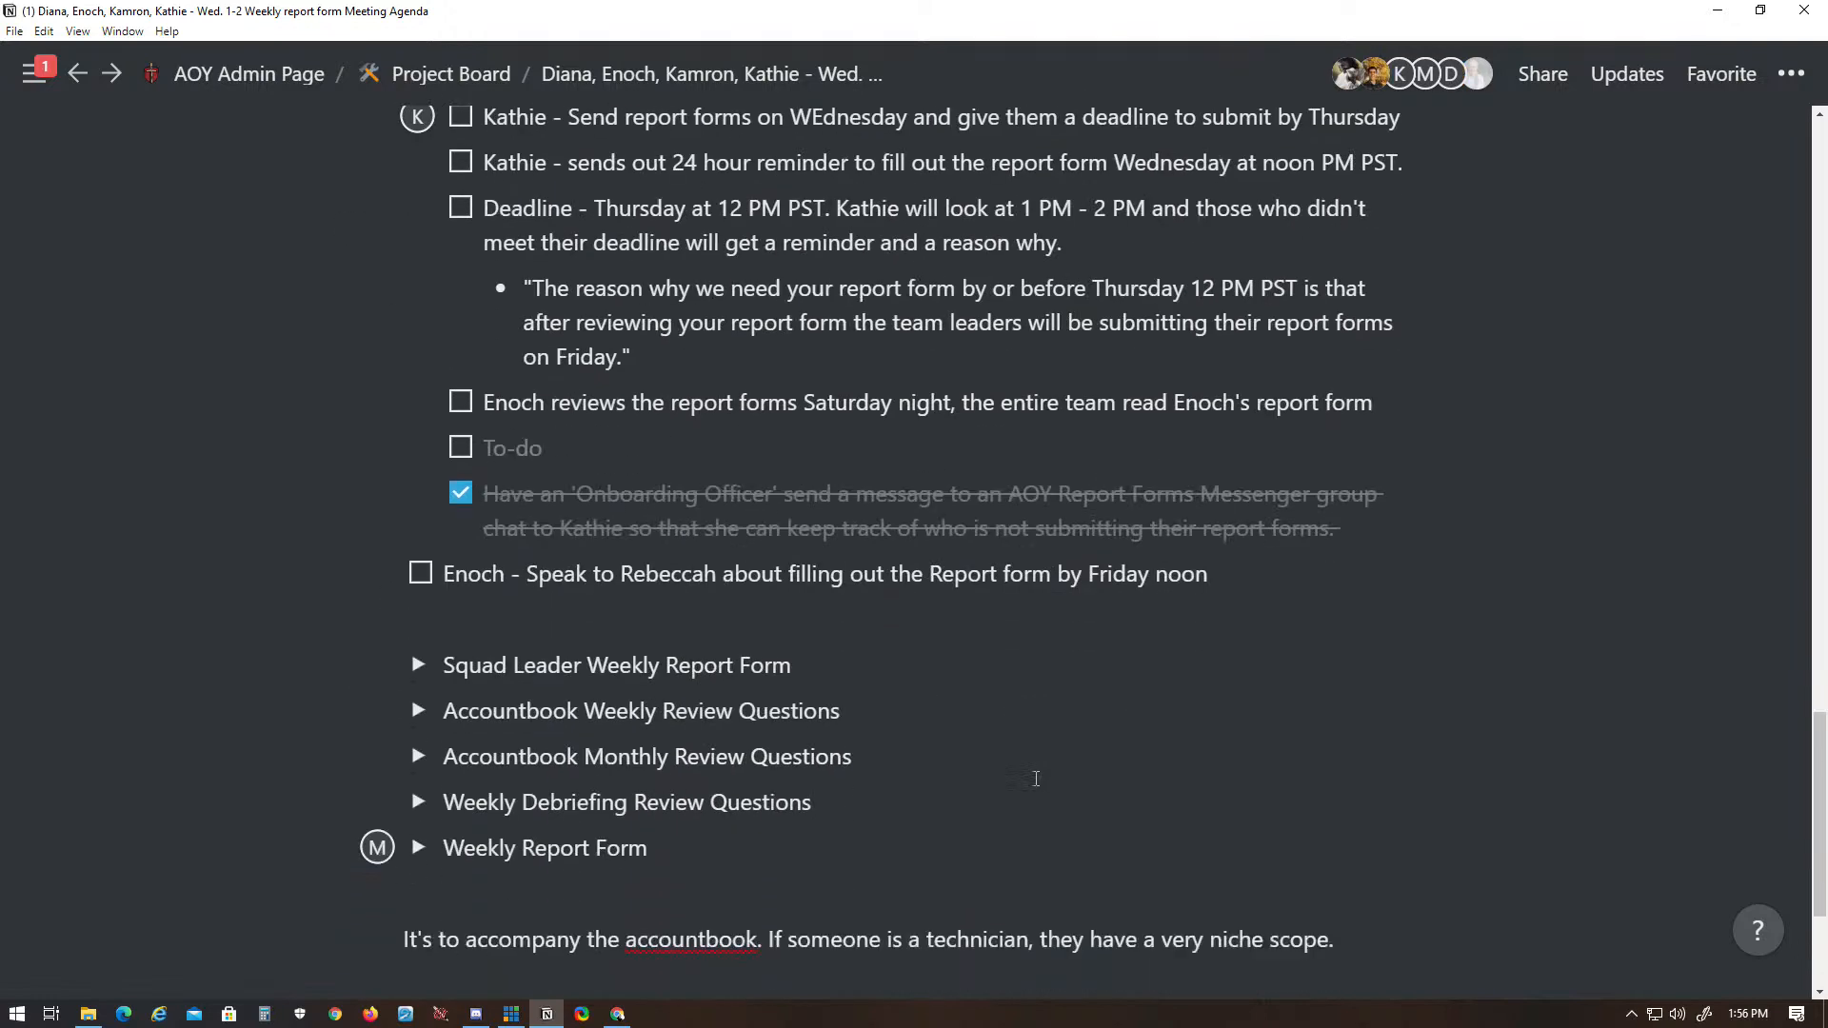
{"action": "scroll", "coordinate": [1070, 777], "scroll_direction": "down", "scroll_amount": 3}
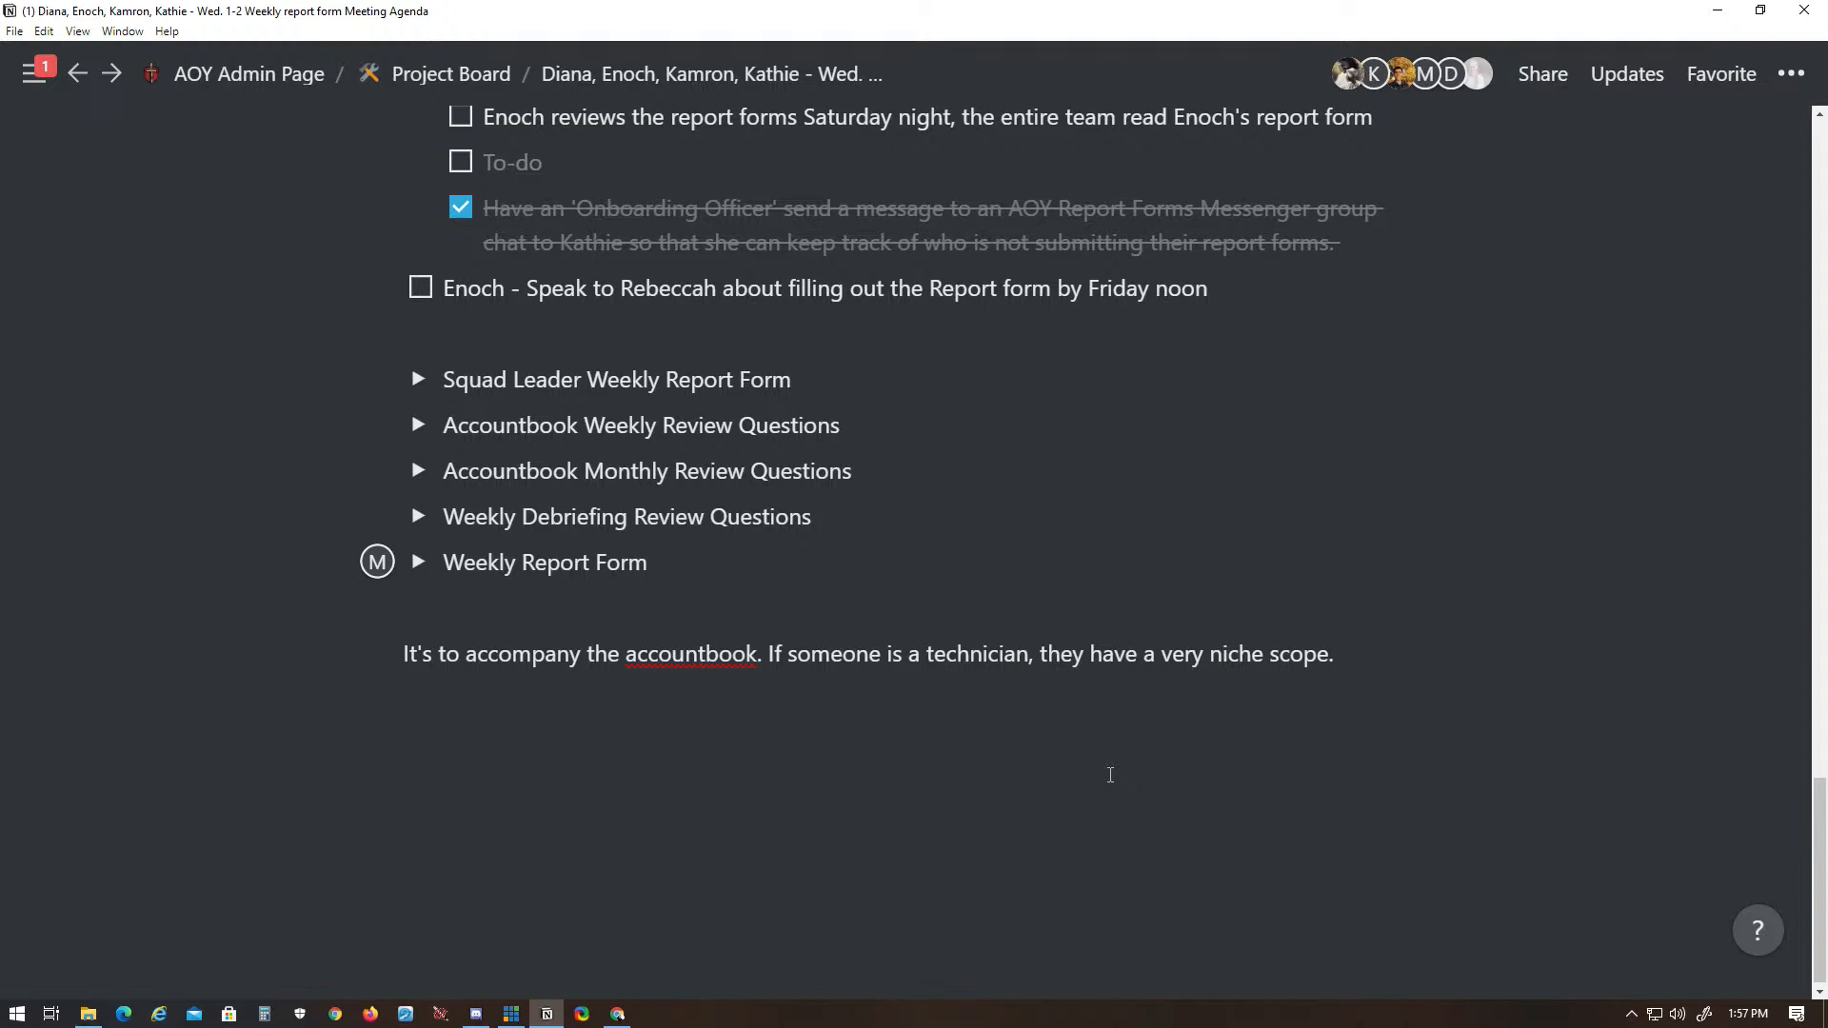
{"action": "scroll", "coordinate": [1110, 776], "scroll_direction": "up", "scroll_amount": 20}
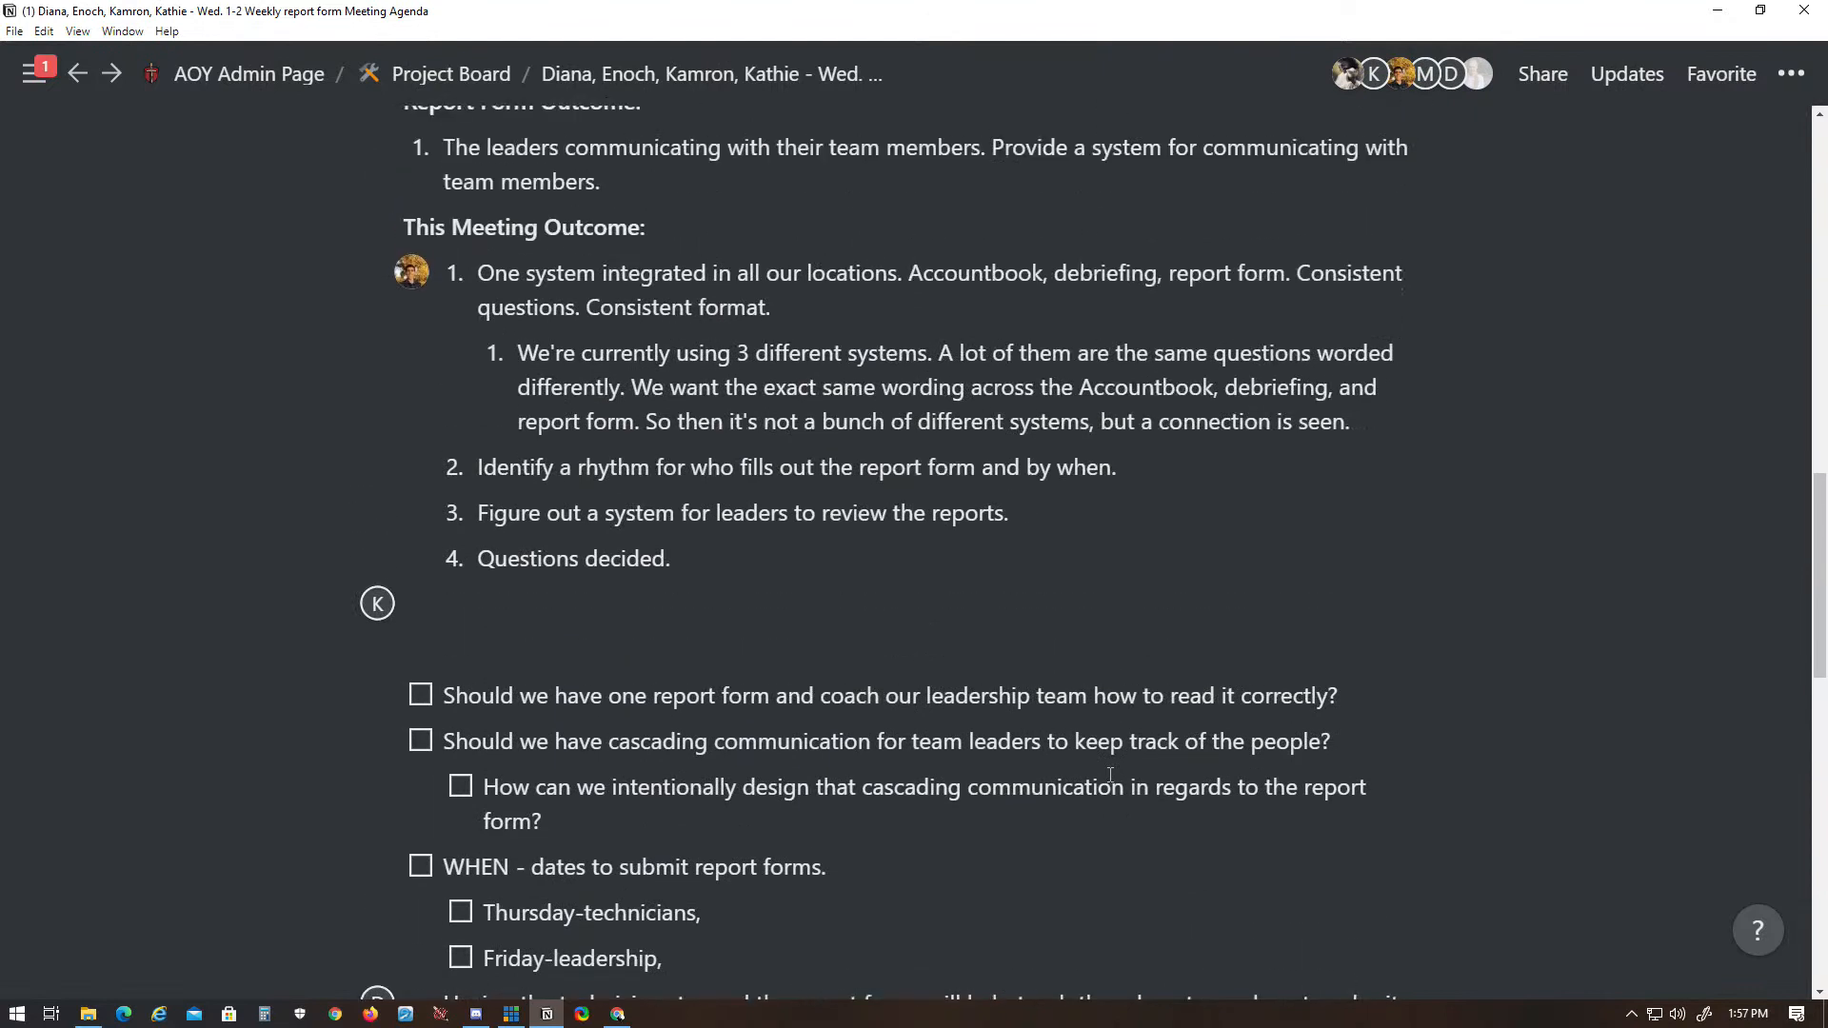
{"action": "scroll", "coordinate": [1110, 775], "scroll_direction": "up", "scroll_amount": 1}
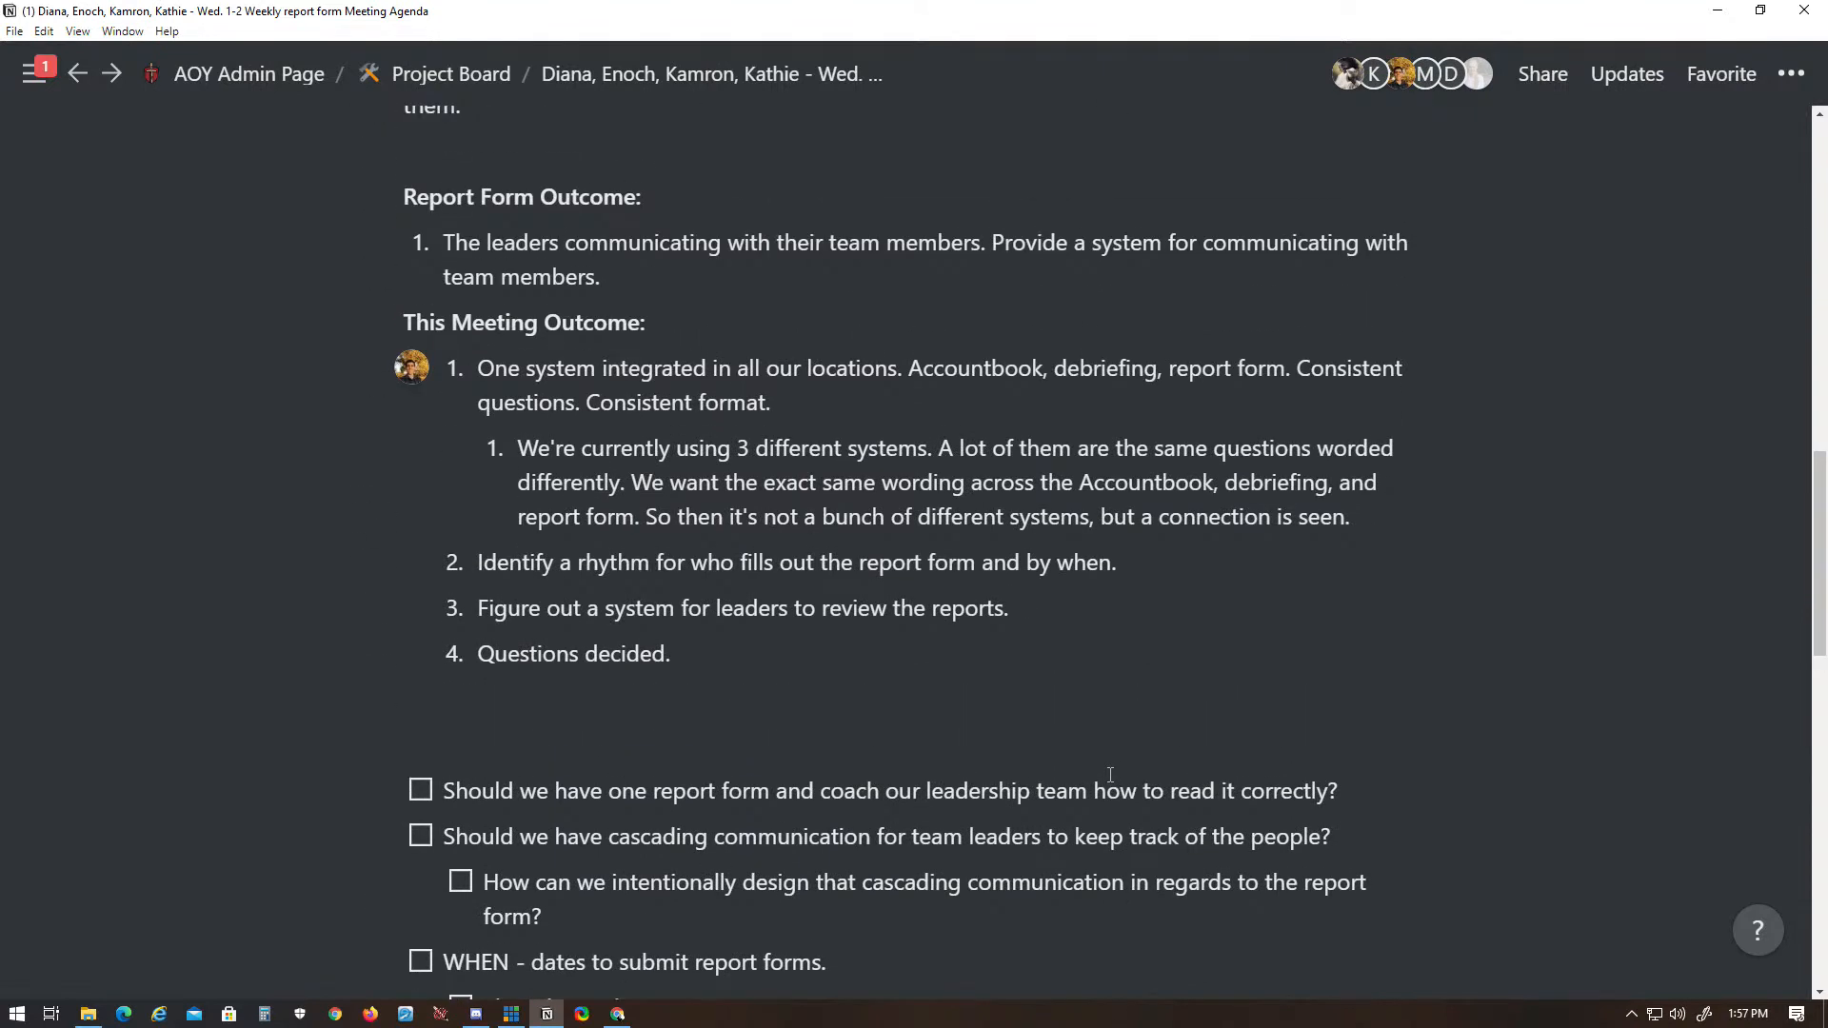